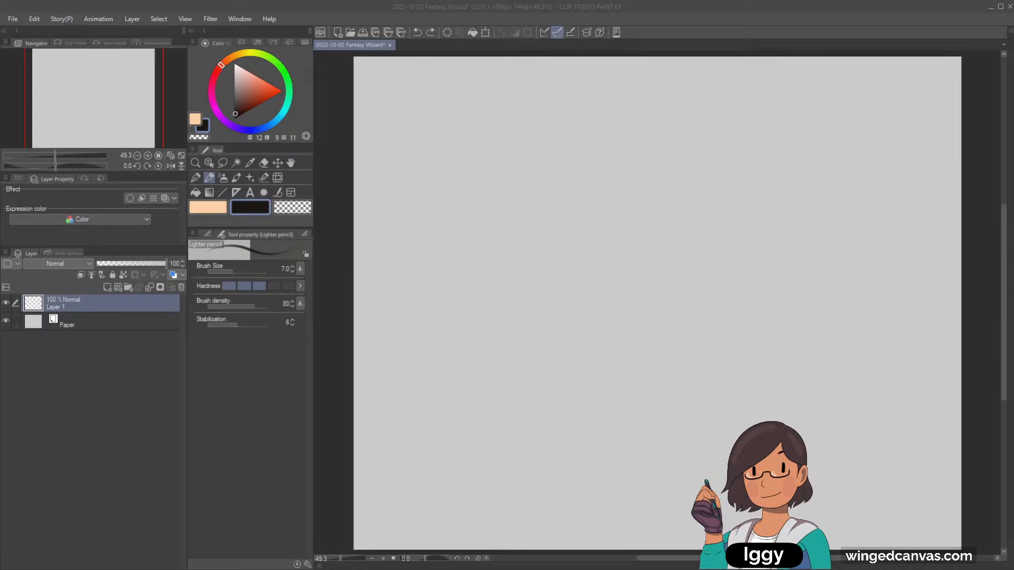
left_click(248, 203)
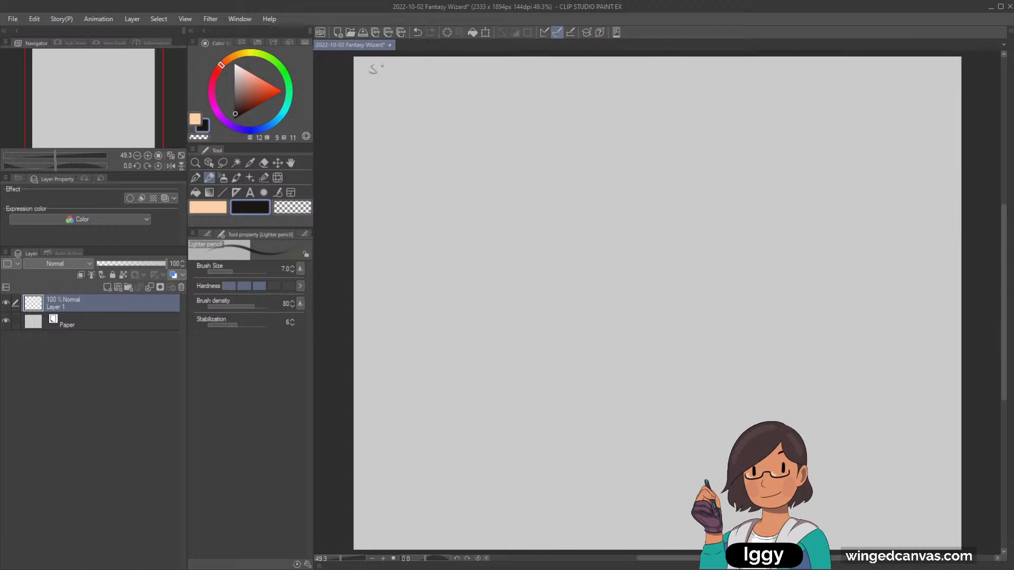
mouse_move(374, 63)
left_mouse_down()
mouse_move(367, 69)
mouse_move(380, 71)
left_mouse_up()
mouse_move(381, 67)
left_mouse_down()
mouse_move(394, 70)
mouse_move(367, 82)
mouse_move(422, 85)
left_mouse_up()
key("p")
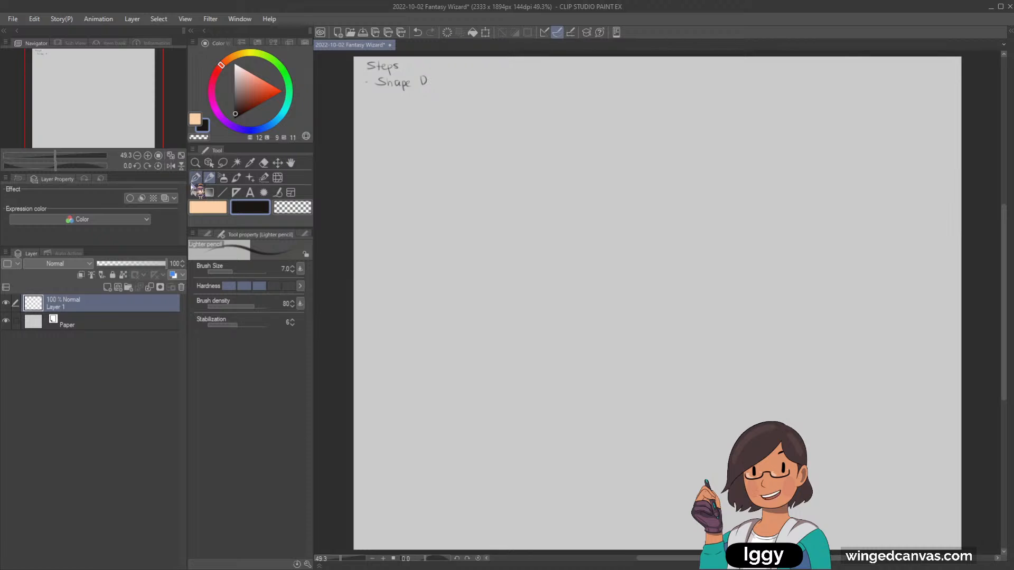
key("ctrl+z")
key("ctrl+z")
key("ctrl+z")
key("ctrl+z")
key("ctrl+z")
key("ctrl+z")
key("ctrl+z")
key("ctrl+z")
key("ctrl+z")
key("ctrl+z")
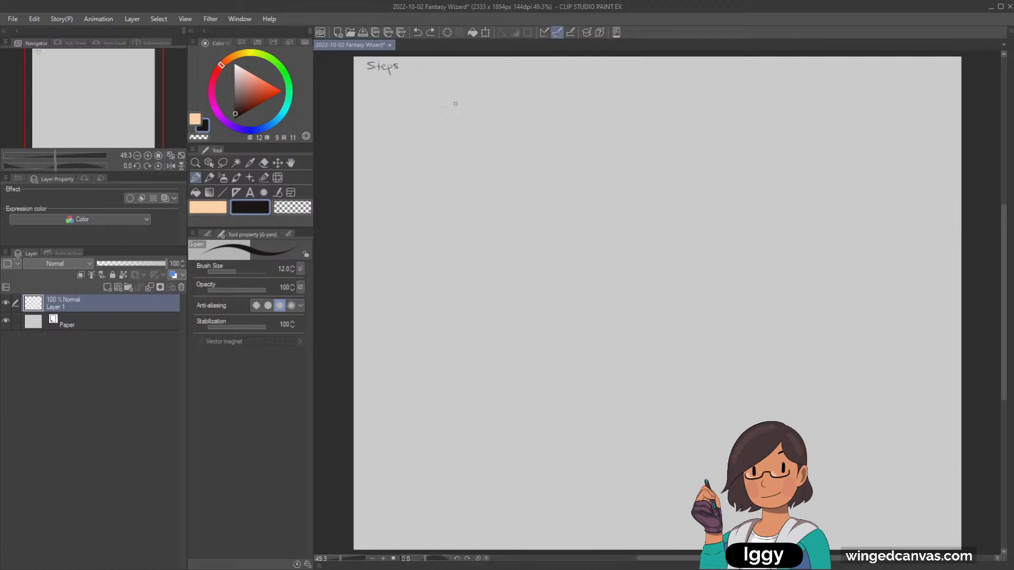
key("ctrl+z")
key("ctrl+z")
key("ctrl+z")
Set the G-pen's stabilization to 6 after testing a stroke and undoing it.
key("bracketright")
left_click_drag(372, 63, 380, 69)
key("ctrl+z")
left_click_drag(239, 328, 210, 327)
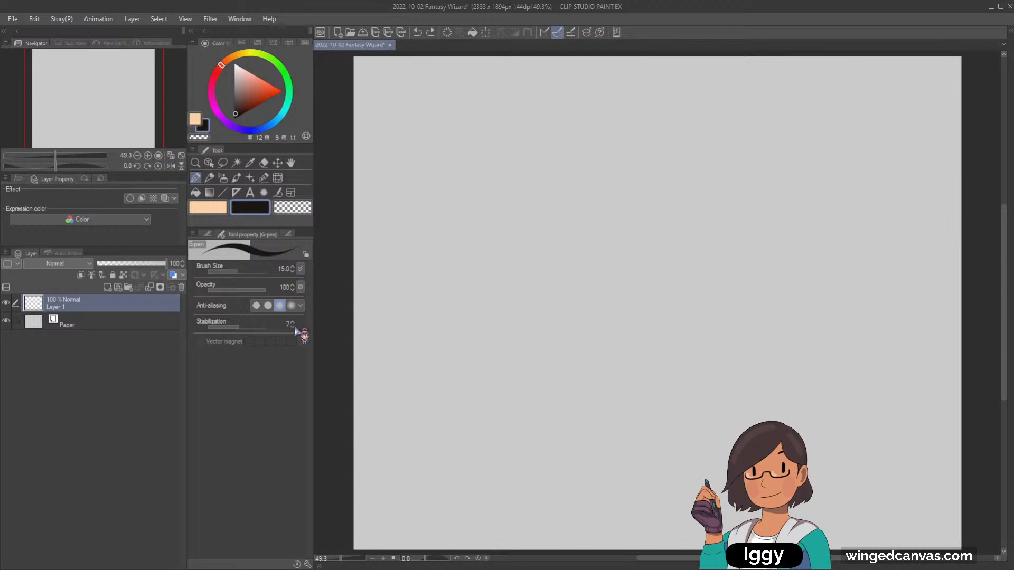
left_click(292, 321)
With the G-pen at size 12, handwrite the heading "Steps" with the bullets "Shape Design" and "Theme" at the canvas's upper-left corner.
mouse_move(369, 64)
left_mouse_down()
mouse_move(403, 69)
mouse_move(378, 89)
mouse_move(394, 89)
left_mouse_up()
key("ctrl+z")
key("bracketleft")
mouse_move(400, 85)
left_mouse_down()
mouse_move(404, 96)
mouse_move(426, 88)
left_mouse_up()
left_click_drag(429, 84, 436, 88)
mouse_move(441, 82)
left_mouse_down()
mouse_move(447, 98)
mouse_move(457, 92)
left_mouse_up()
mouse_move(363, 102)
left_mouse_down()
mouse_move(378, 113)
mouse_move(387, 98)
left_mouse_up()
left_click_drag(388, 98, 393, 110)
left_click_drag(393, 107, 415, 109)
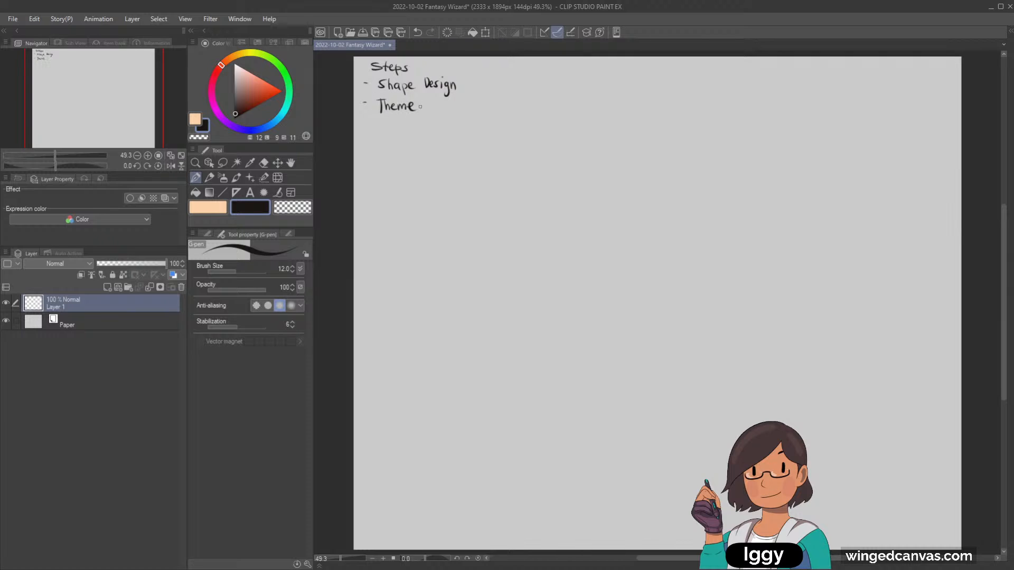
Handwrite two more bullets below "Theme": "Sketch your heart out" and "Colour".
left_click_drag(359, 124, 383, 134)
left_click_drag(389, 126, 399, 133)
left_click_drag(401, 123, 402, 134)
left_click_drag(398, 128, 406, 133)
mouse_move(412, 122)
left_mouse_down()
mouse_move(412, 134)
mouse_move(432, 133)
left_mouse_up()
left_click_drag(436, 126, 429, 141)
left_click_drag(438, 128, 438, 133)
left_click_drag(441, 127, 460, 135)
left_click_drag(460, 130, 467, 134)
left_click_drag(468, 131, 488, 129)
left_click_drag(491, 121, 491, 134)
left_click_drag(487, 125, 503, 130)
left_click_drag(508, 128, 518, 135)
left_click_drag(514, 127, 520, 127)
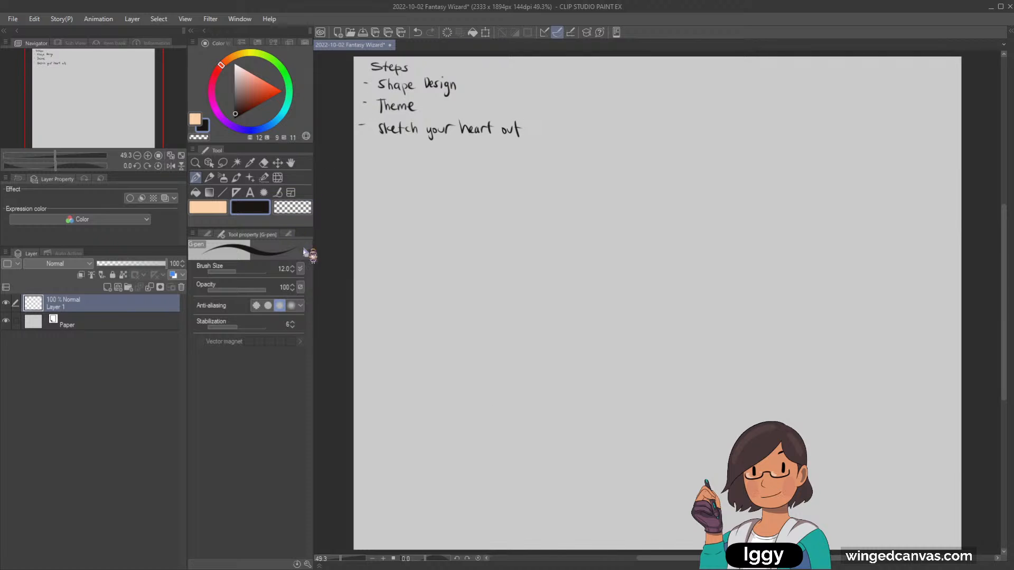
left_click_drag(358, 153, 394, 158)
left_click_drag(400, 153, 412, 150)
Select the handwritten Steps list with a rectangular selection and scale it down slightly toward the canvas's upper-left corner.
left_click(223, 162)
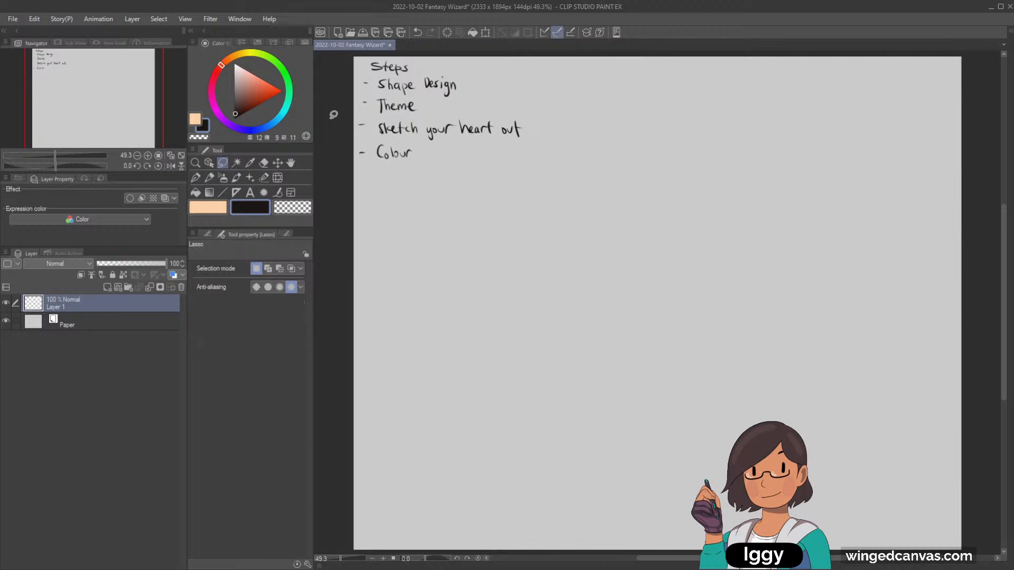
left_click(214, 234)
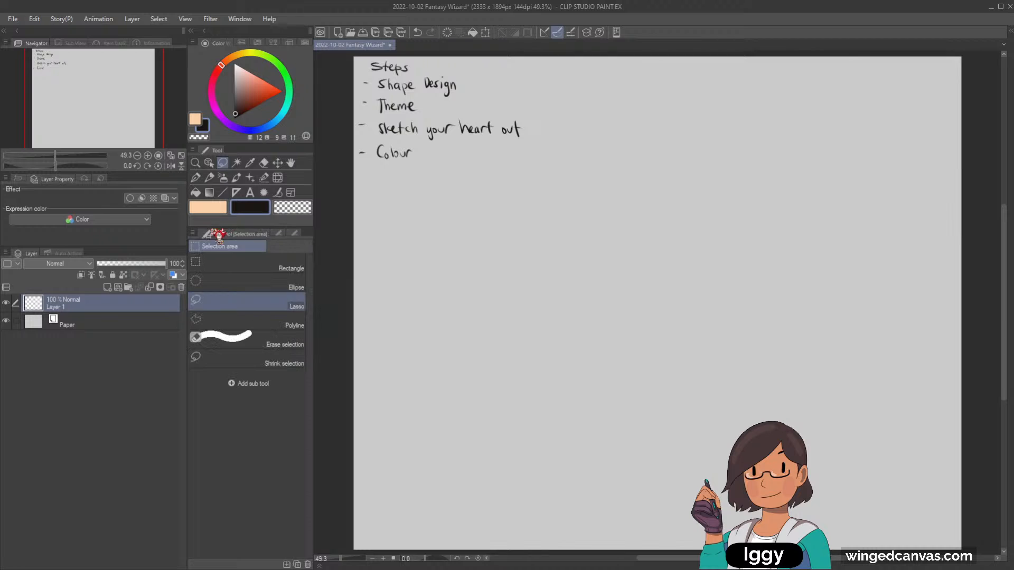
left_click(249, 265)
left_click_drag(356, 75, 754, 170)
left_click(355, 197)
key("ctrl+t")
left_click_drag(722, 138, 465, 118)
left_click(403, 153)
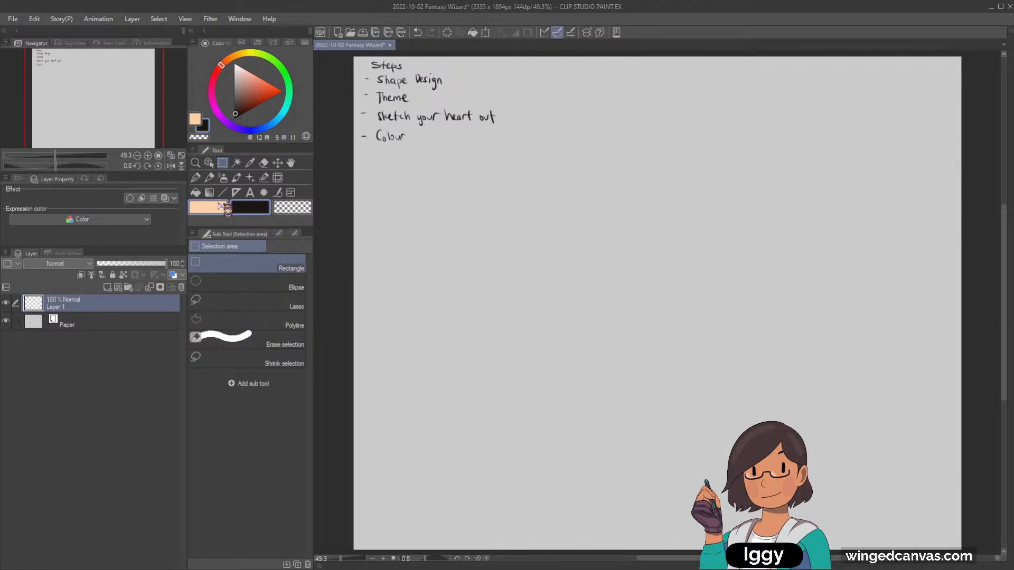
Add a new layer and handwrite the heading "Shape Design" below the Steps list with a bullet dash under it.
left_click(107, 287)
key("p")
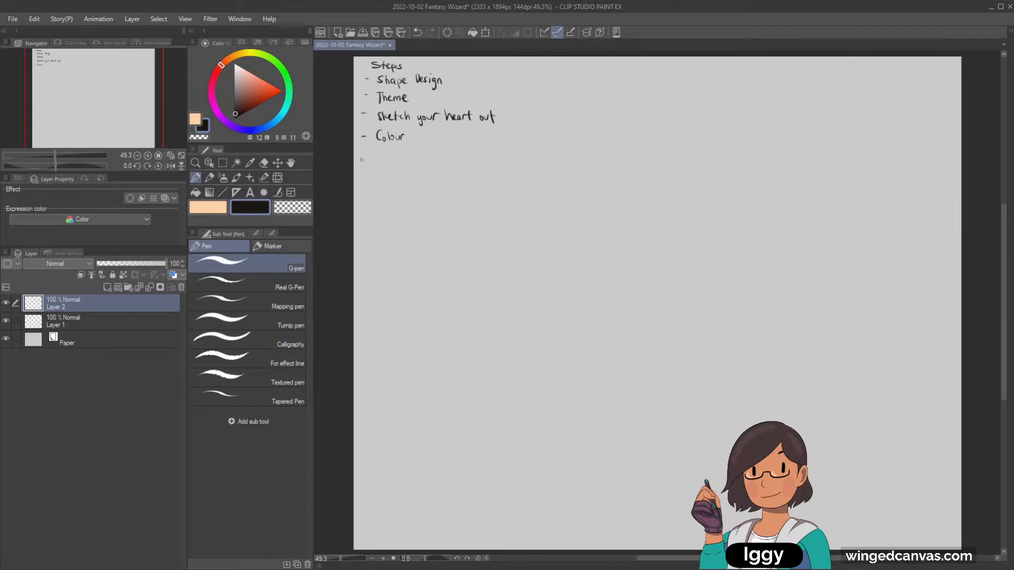
key("ctrl+z")
mouse_move(385, 171)
left_mouse_down()
mouse_move(374, 179)
mouse_move(439, 181)
left_mouse_up()
key("ctrl+z")
key("ctrl+z")
left_click_drag(441, 175, 462, 183)
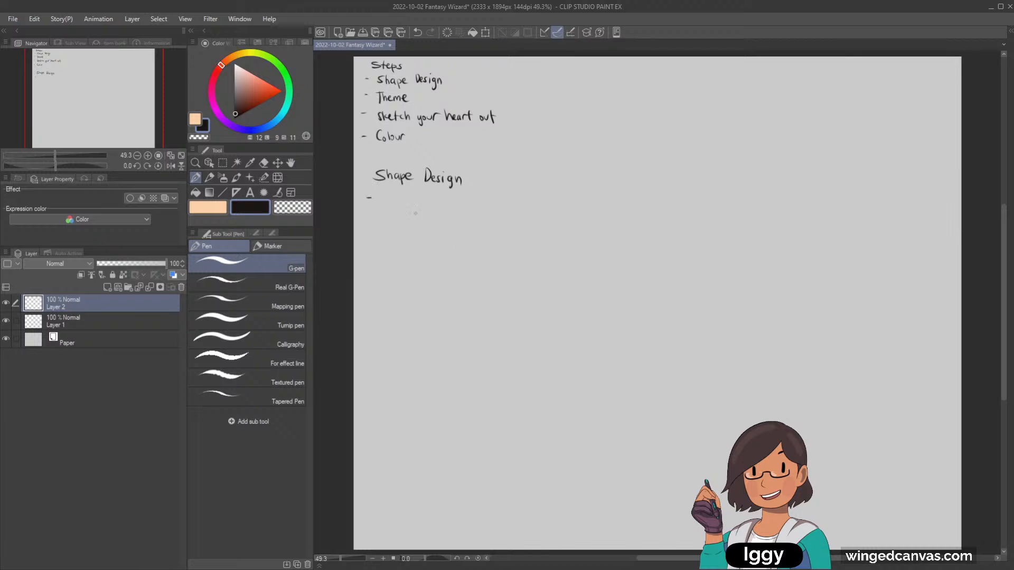
Enlarge the color wheel and make room for all the tool rows beneath it.
left_click(306, 136)
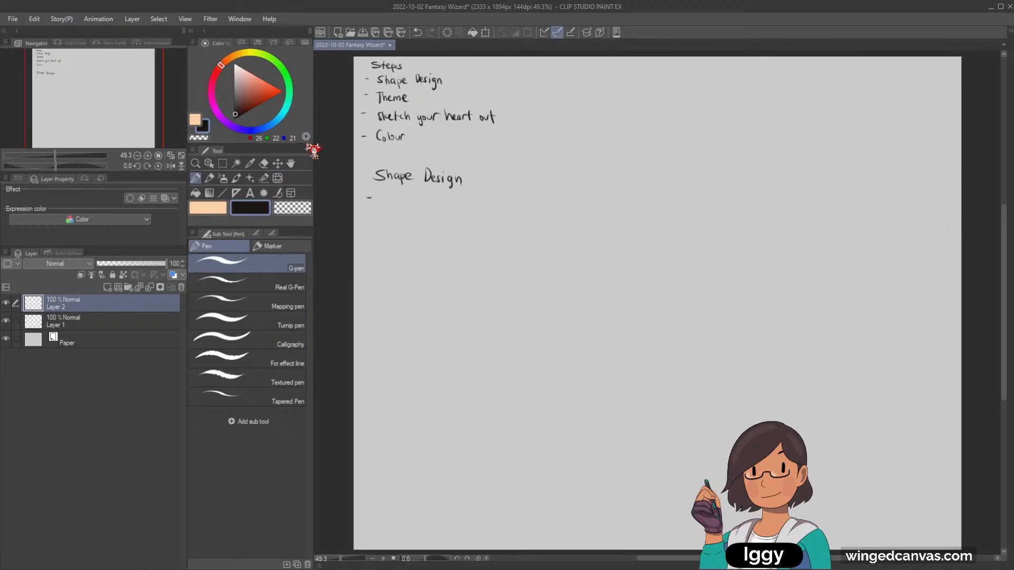
left_click_drag(313, 148, 306, 181)
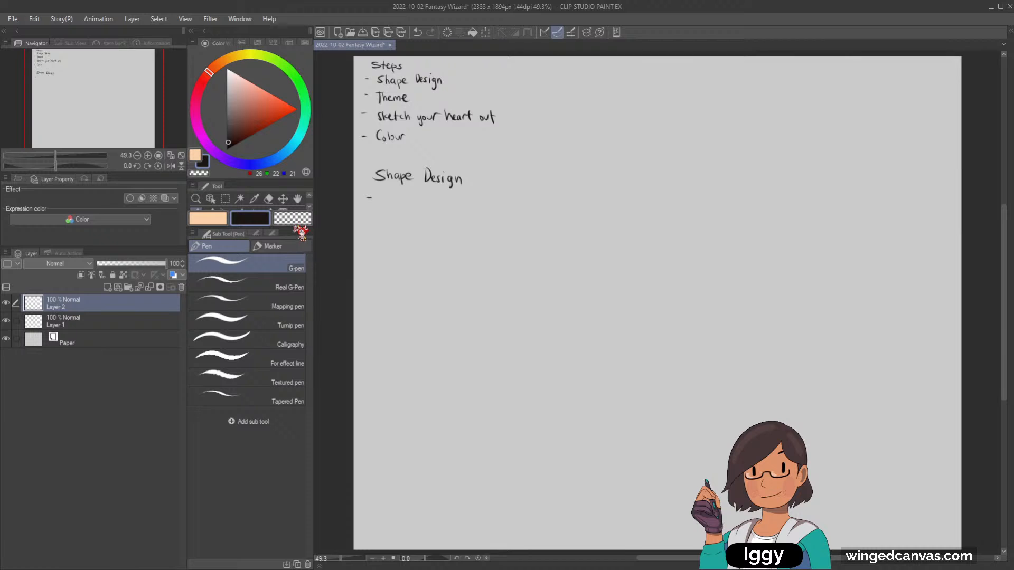
left_click_drag(293, 227, 293, 303)
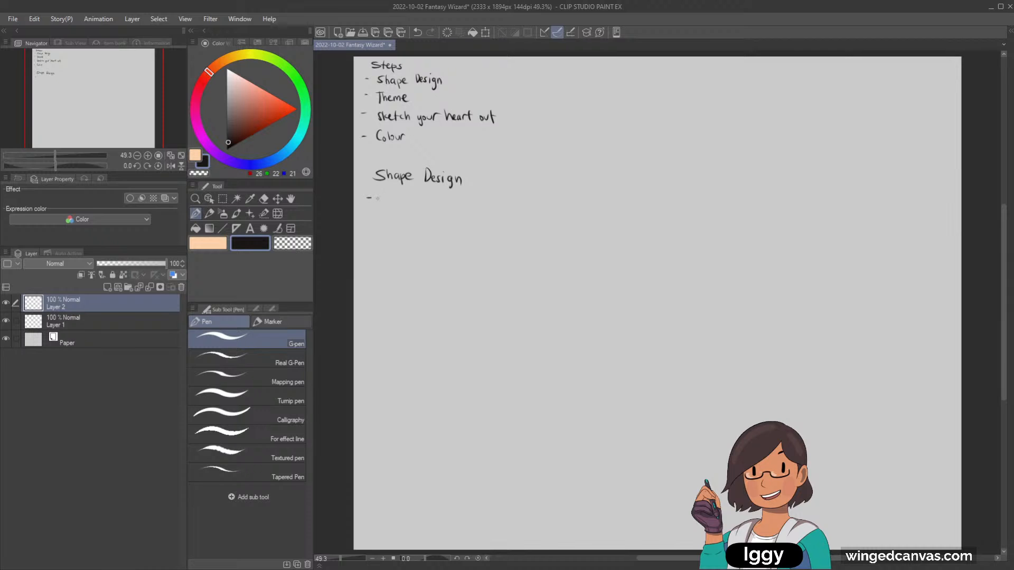
Handwrite the bullet "What makes a wizard?" under Shape Design and start an indented sub-bullet dash beneath it.
left_click_drag(381, 196, 403, 203)
mouse_move(405, 193)
left_mouse_down()
mouse_move(405, 203)
mouse_move(431, 205)
left_mouse_up()
left_click_drag(438, 196, 474, 199)
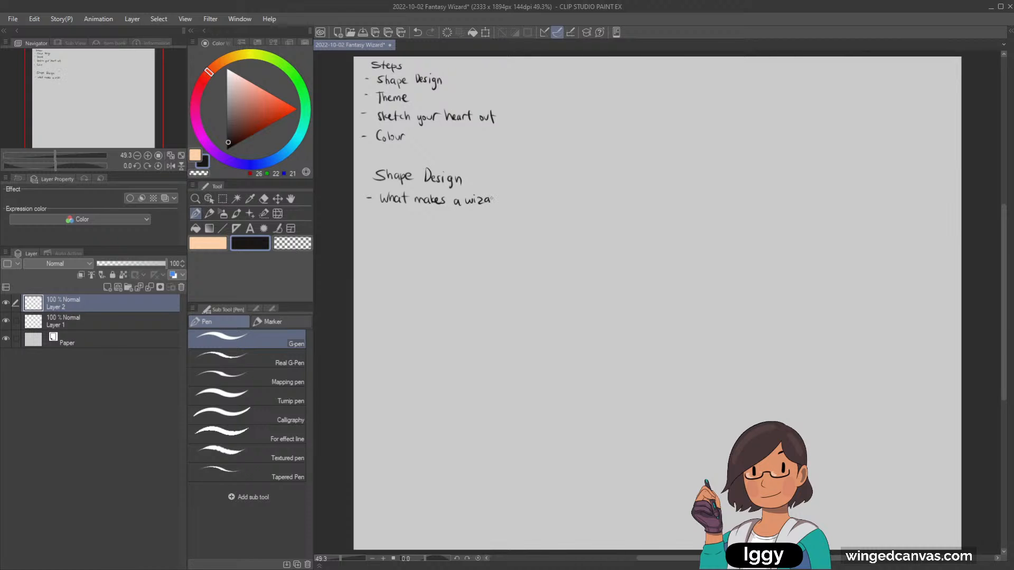
left_click_drag(511, 194, 512, 200)
left_click(513, 204)
left_click_drag(377, 217, 382, 216)
left_click(201, 85)
left_click(264, 92)
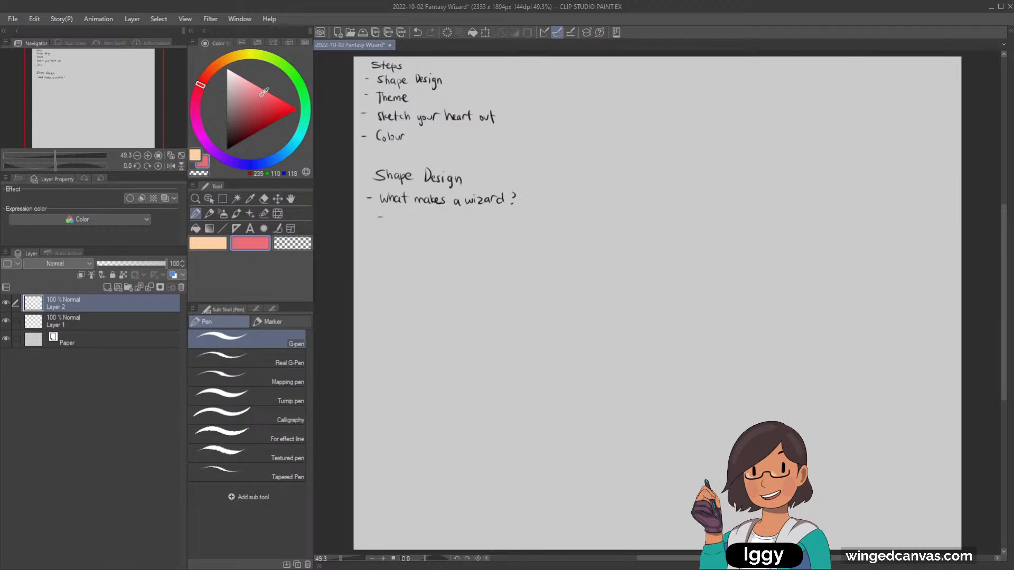
left_click_drag(289, 95, 278, 98)
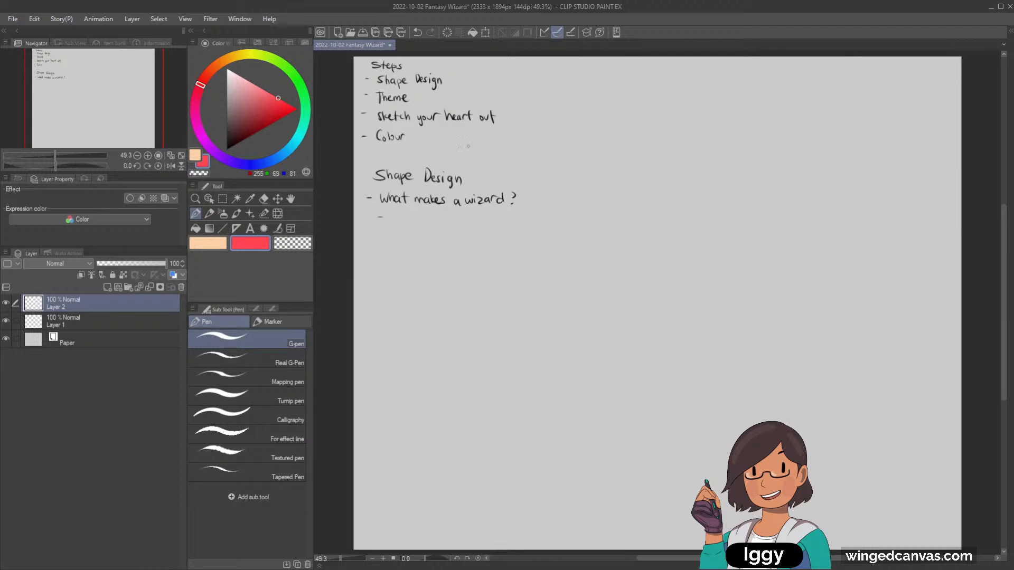
left_click_drag(395, 214, 414, 226)
left_click(196, 228)
left_click(403, 224)
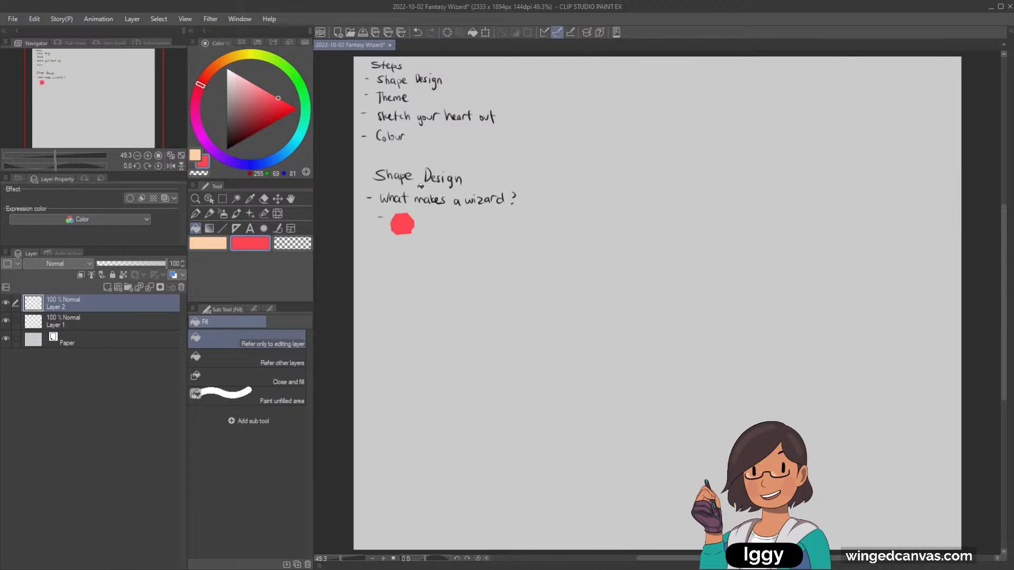
key("p")
key("c")
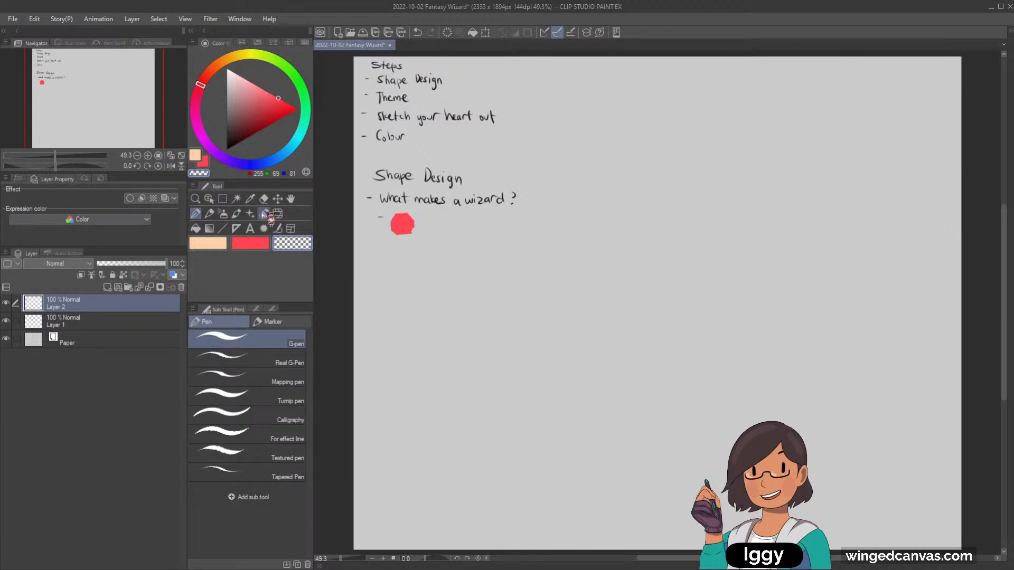
key("e")
left_click_drag(408, 218, 400, 226)
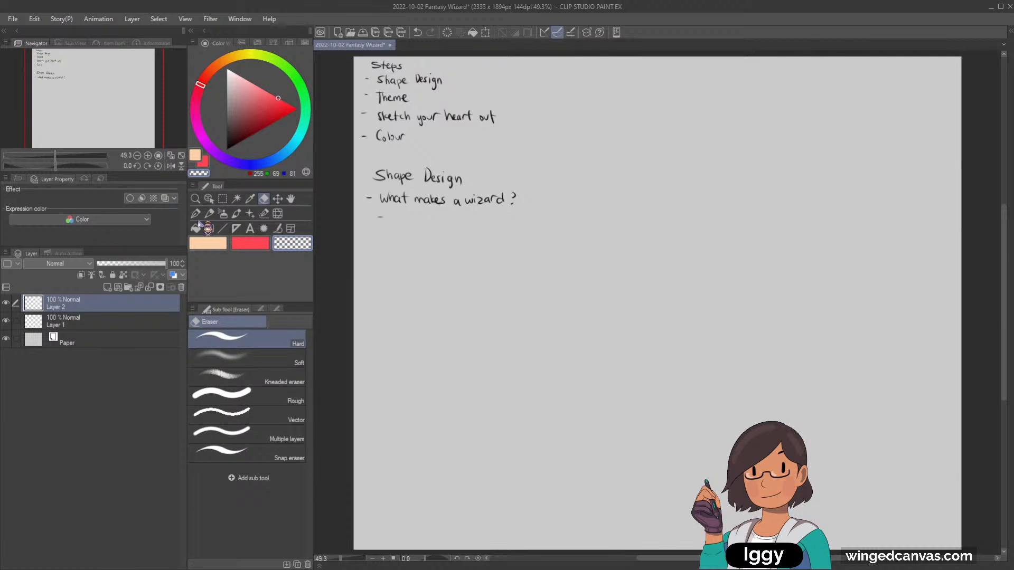
Handwrite the sub-bullets "Hat" and "Robe" in black G-pen under the wizard question.
left_click(195, 213)
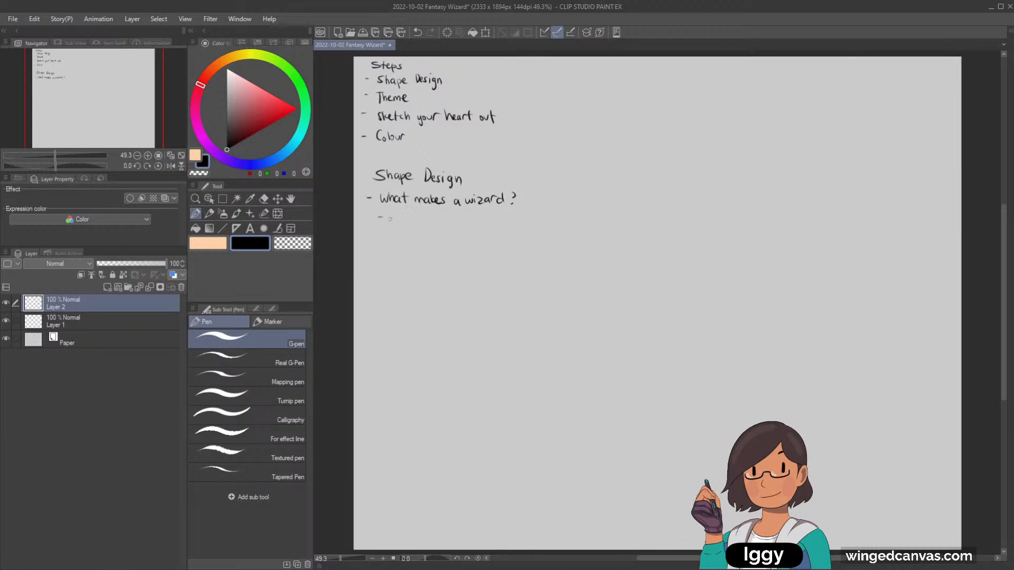
left_click_drag(389, 211, 390, 224)
key("ctrl+z")
mouse_move(391, 212)
left_mouse_down()
mouse_move(408, 223)
mouse_move(383, 237)
left_mouse_up()
mouse_move(390, 234)
left_mouse_down()
mouse_move(390, 244)
mouse_move(415, 244)
left_mouse_up()
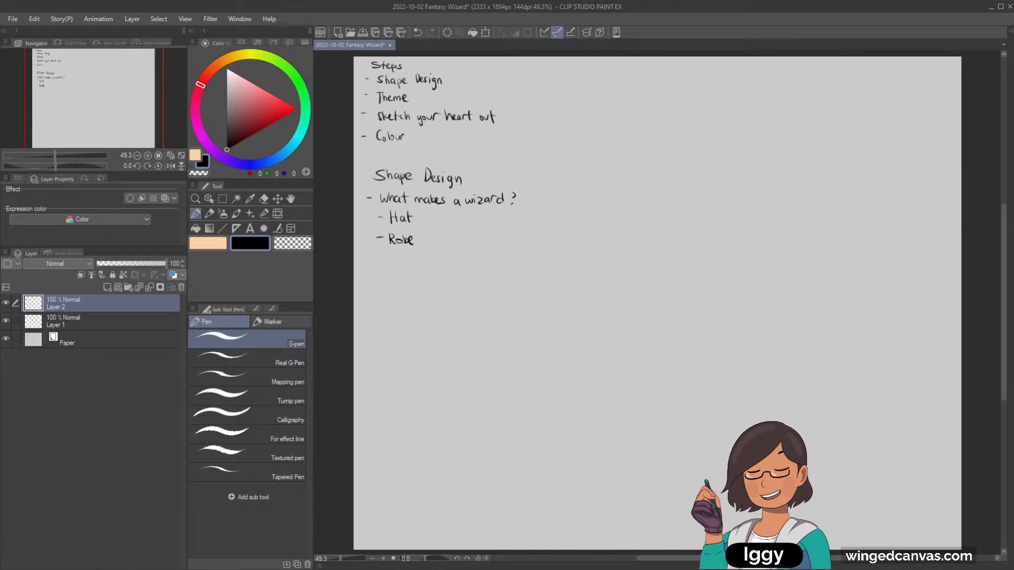
Add "Staff" and "Magic" as a second column of sub-bullets and "Beard" below "Robe", erasing the misplaced dash.
left_click_drag(438, 218, 457, 222)
left_click_drag(454, 215, 477, 224)
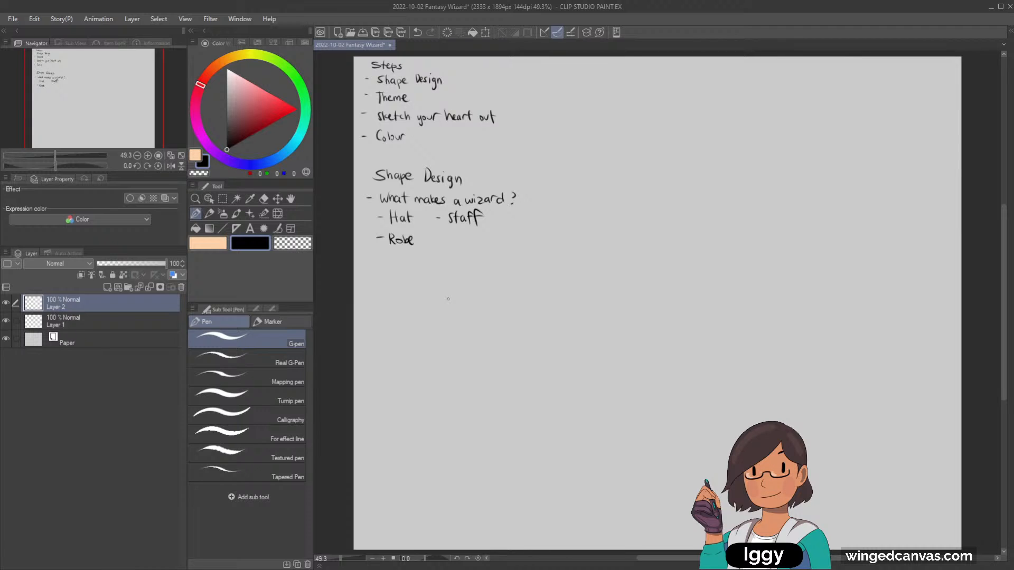
left_click_drag(432, 235, 474, 244)
left_click(263, 199)
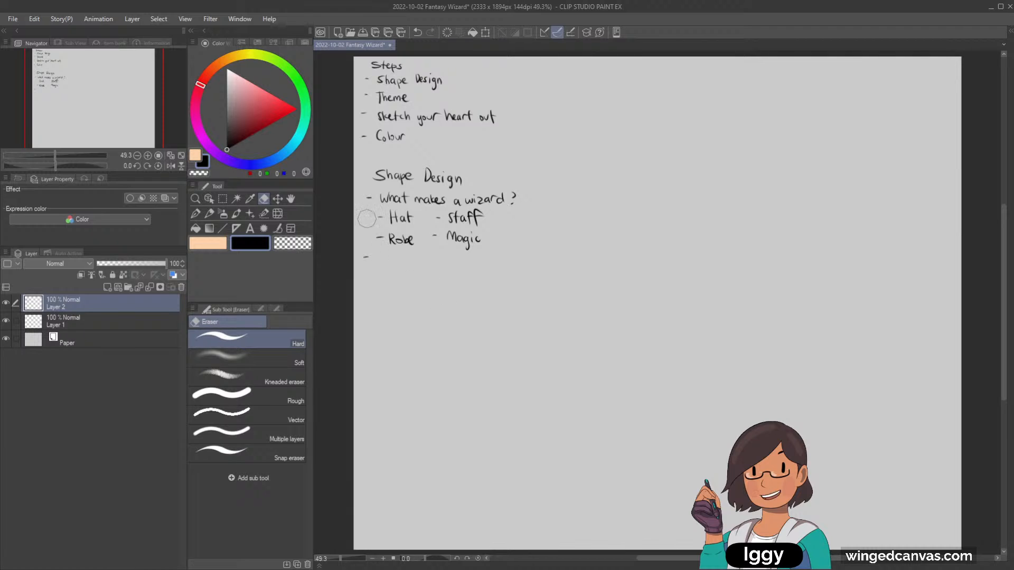
key("p")
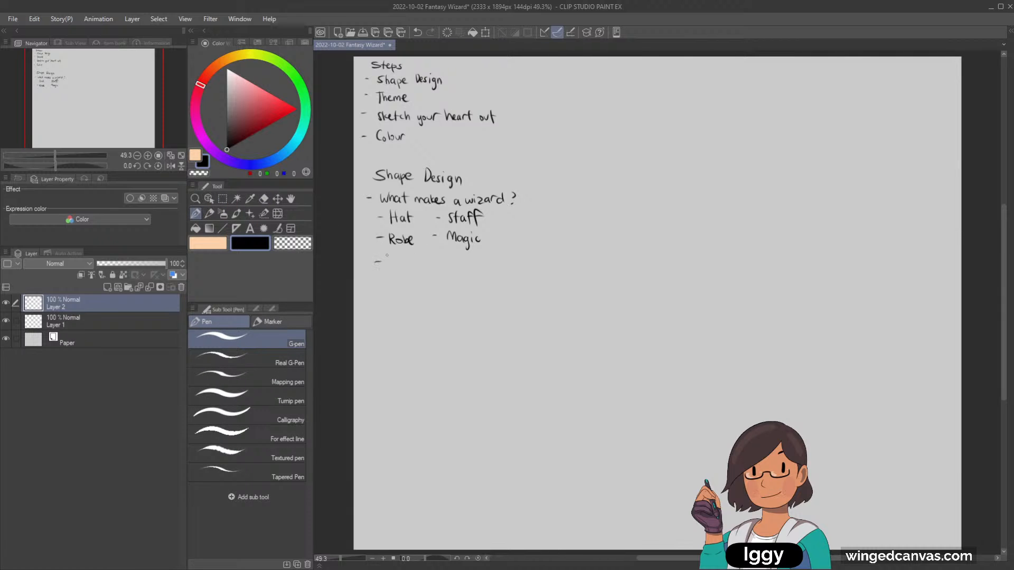
mouse_move(391, 254)
left_mouse_down()
mouse_move(391, 268)
mouse_move(416, 260)
left_mouse_up()
Move the Shape Design notes layer slightly to the right and up.
left_click(277, 198)
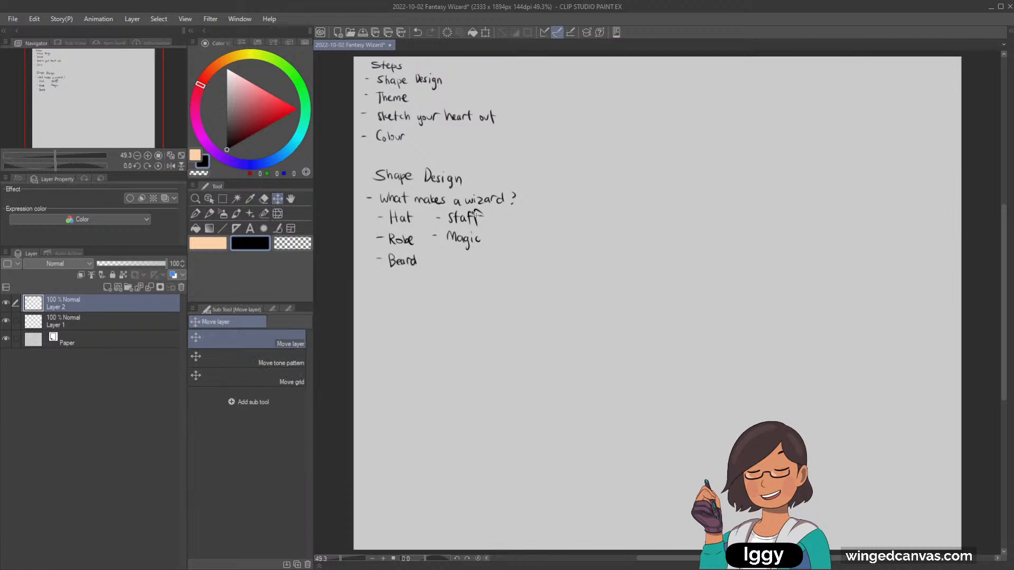
left_click_drag(465, 219, 478, 218)
left_click(195, 214)
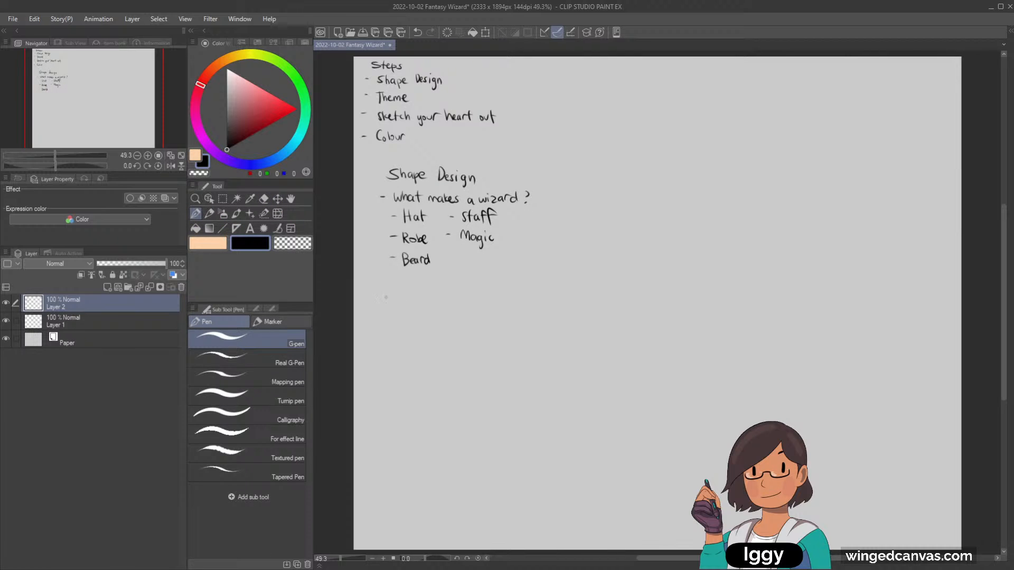
Add a new layer and handwrite the heading "Theme" with the bullet "Wizard" below the Shape Design notes.
left_click(107, 287)
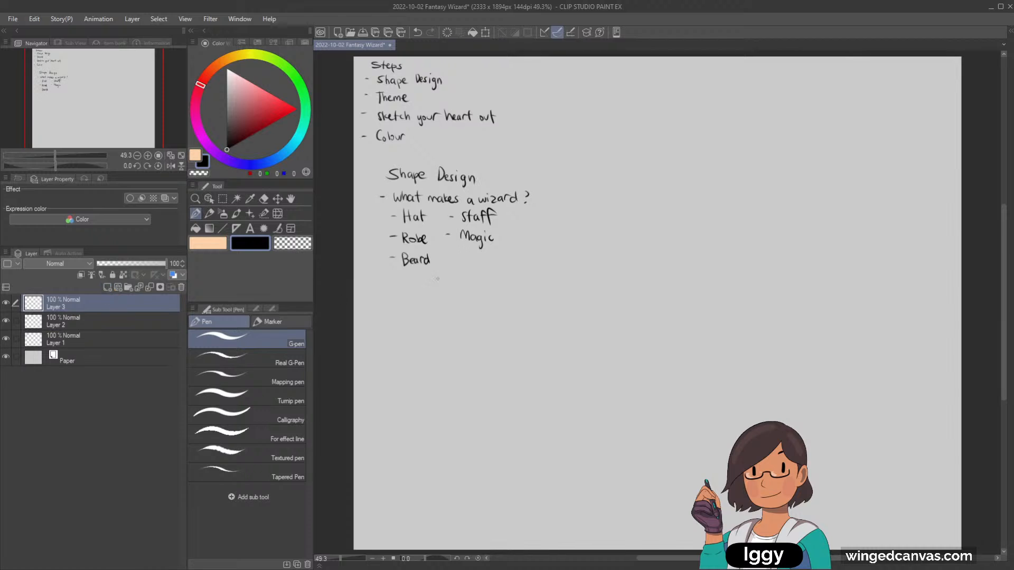
mouse_move(392, 281)
left_mouse_down()
mouse_move(392, 298)
mouse_move(413, 293)
left_mouse_up()
key("ctrl+z")
left_click_drag(388, 312, 406, 321)
left_click_drag(408, 314, 419, 319)
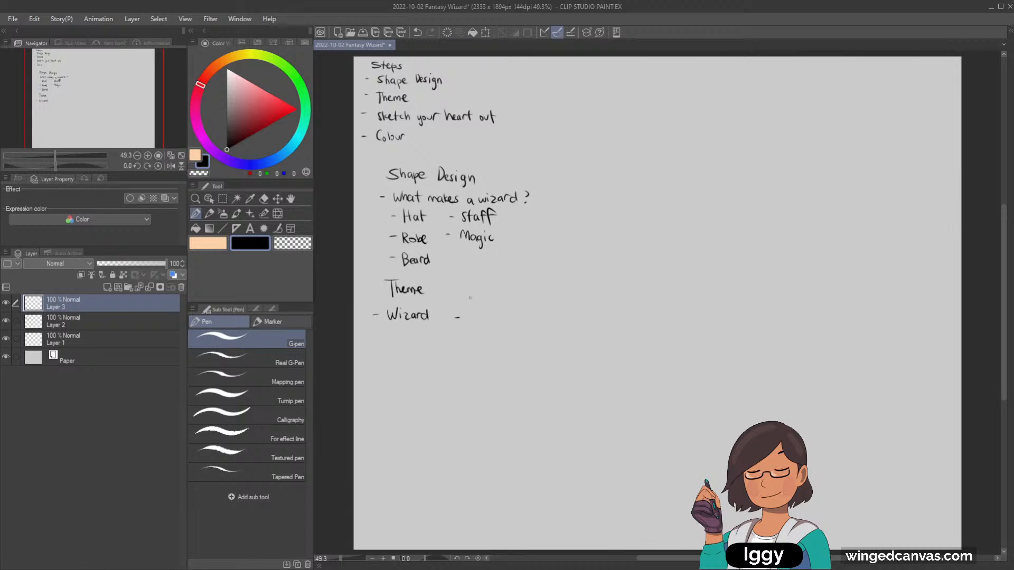
Handwrite "Stars & Space" as a second bullet beside "Wizard".
mouse_move(476, 312)
left_mouse_down()
mouse_move(471, 321)
mouse_move(502, 320)
left_mouse_up()
mouse_move(526, 311)
left_mouse_down()
mouse_move(519, 320)
mouse_move(542, 317)
left_mouse_up()
key("ctrl+z")
key("ctrl+y")
key("ctrl+z")
key("ctrl+y")
Select the "Stars & Space" bullet and move it slightly right and up, then clear the selection.
left_click(223, 199)
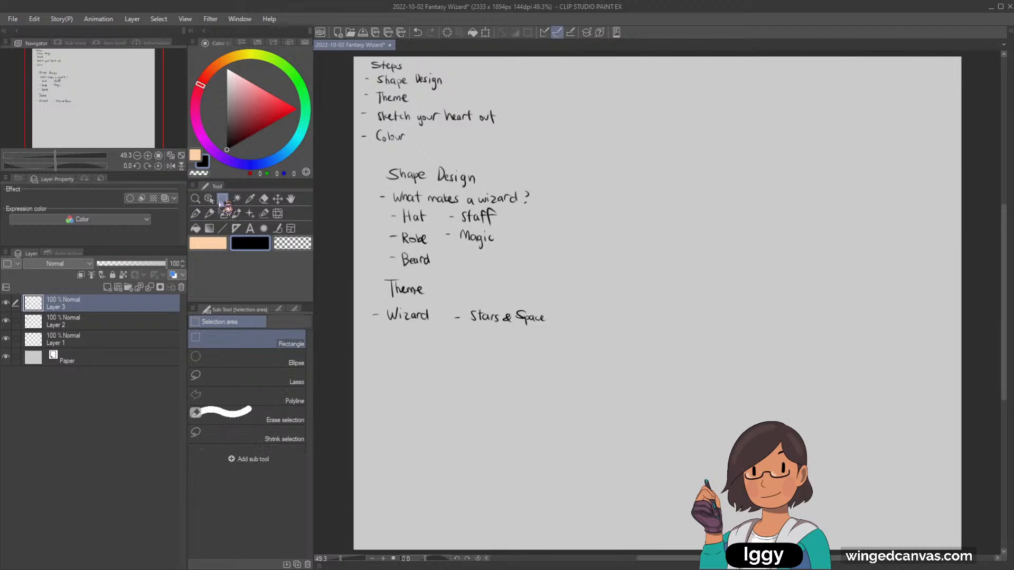
left_click_drag(449, 296, 564, 332)
left_click(277, 199)
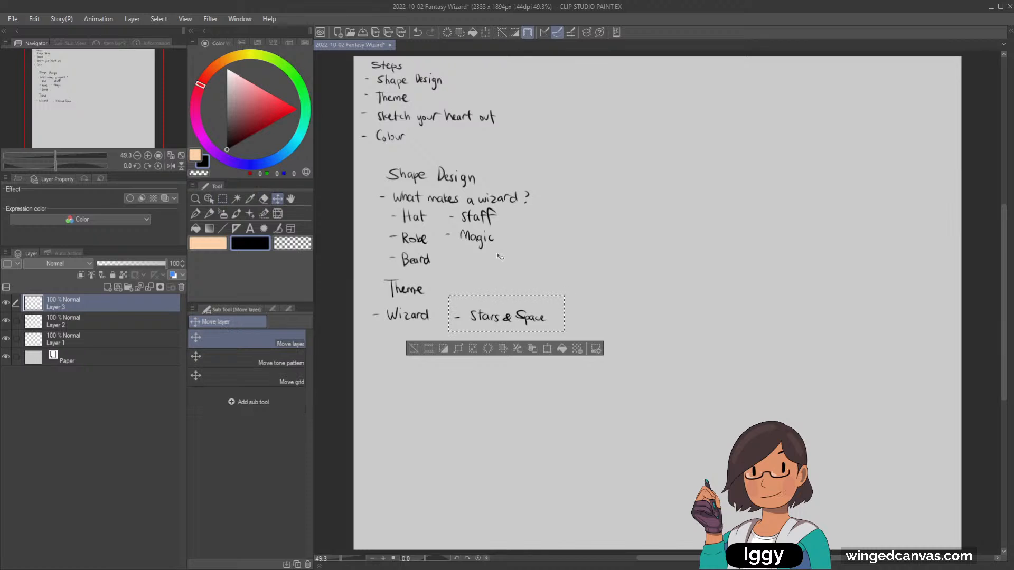
left_click_drag(502, 317, 515, 313)
left_click(414, 349)
Add a bullet dash below "Wizard" and draw a curved bracket along the right side of "Theme" and "Wizard", redoing unsatisfactory strokes.
key("p")
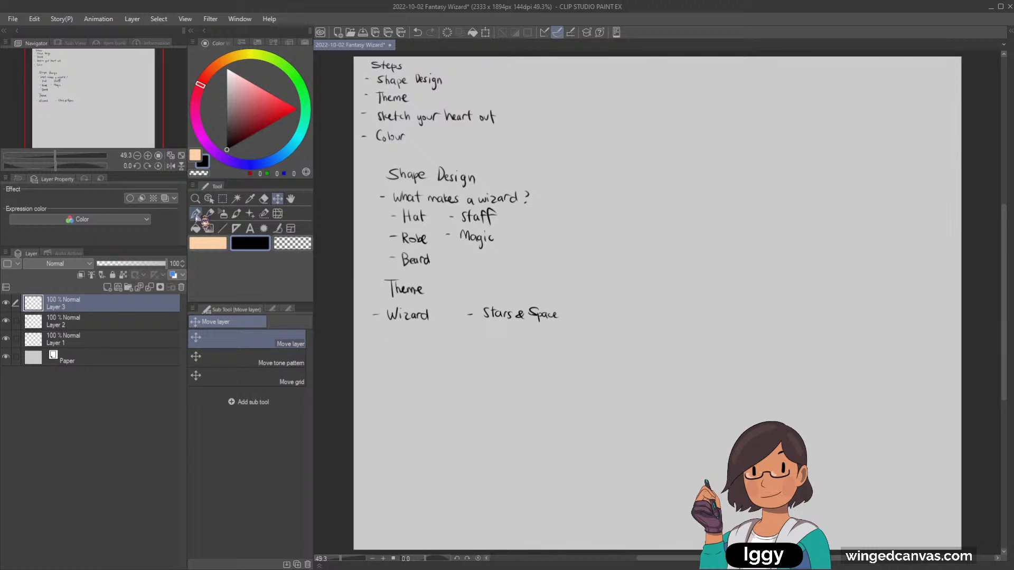
left_click_drag(376, 334, 382, 333)
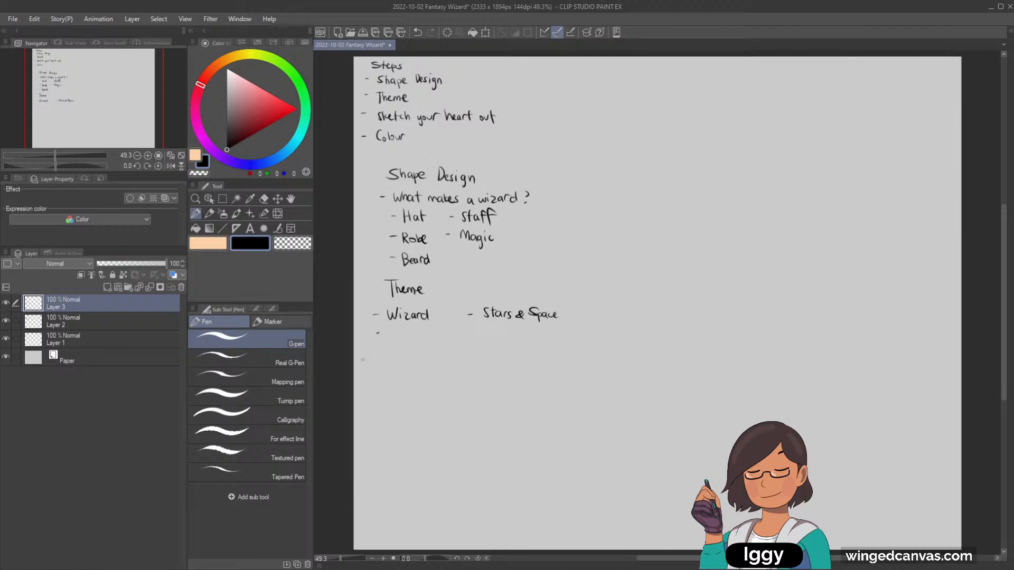
mouse_move(432, 332)
left_mouse_down()
mouse_move(446, 282)
mouse_move(457, 280)
left_mouse_up()
key("ctrl+z")
key("ctrl+z")
key("ctrl+z")
key("ctrl+z")
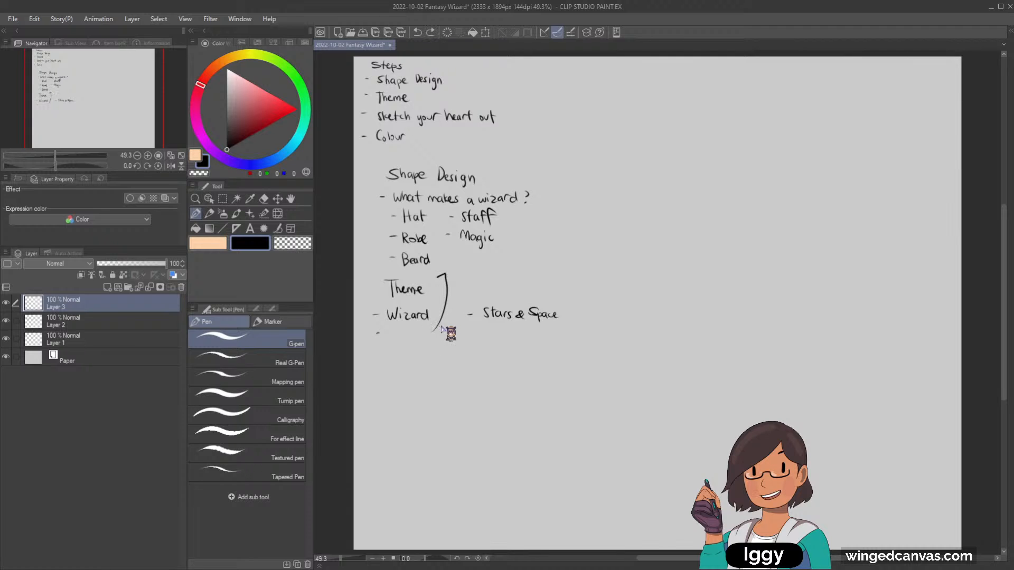
mouse_move(421, 331)
left_mouse_down()
mouse_move(448, 307)
mouse_move(442, 280)
left_mouse_up()
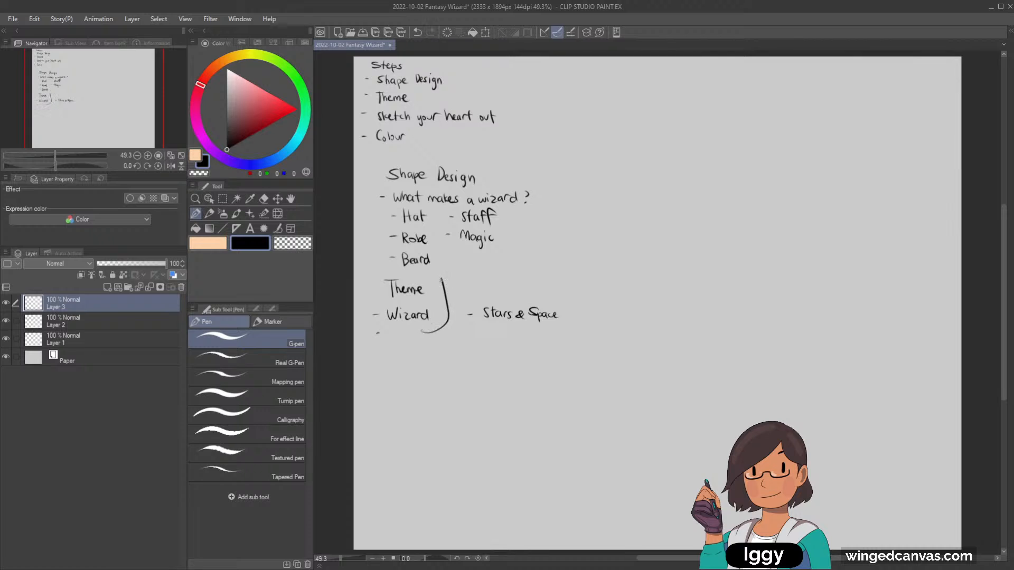
Undo the bracket beside "Theme" and "Wizard", and handwrite the sub-bullet "telescopes" under "Stars & Space".
key("ctrl+z")
key("ctrl+z")
left_click_drag(499, 332, 531, 334)
left_click_drag(532, 333, 536, 331)
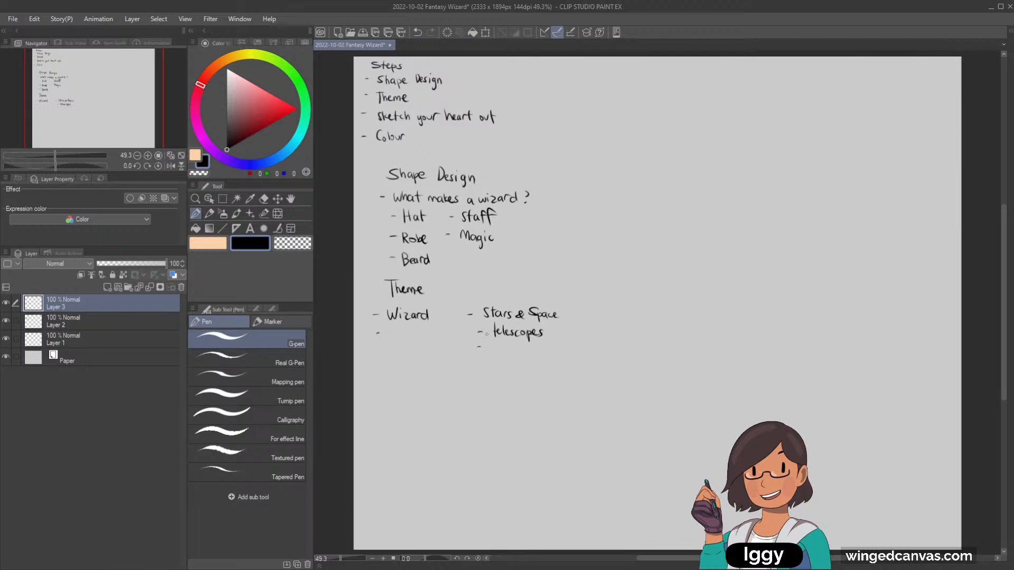
Handwrite the sub-bullets "planets, stars" and "galaxy" below "telescopes".
mouse_move(490, 347)
left_mouse_down()
mouse_move(490, 358)
mouse_move(494, 351)
left_mouse_up()
mouse_move(498, 342)
left_mouse_down()
mouse_move(498, 353)
mouse_move(511, 352)
left_mouse_up()
left_click_drag(513, 349, 548, 354)
left_click_drag(544, 346, 549, 346)
left_click_drag(552, 348, 512, 355)
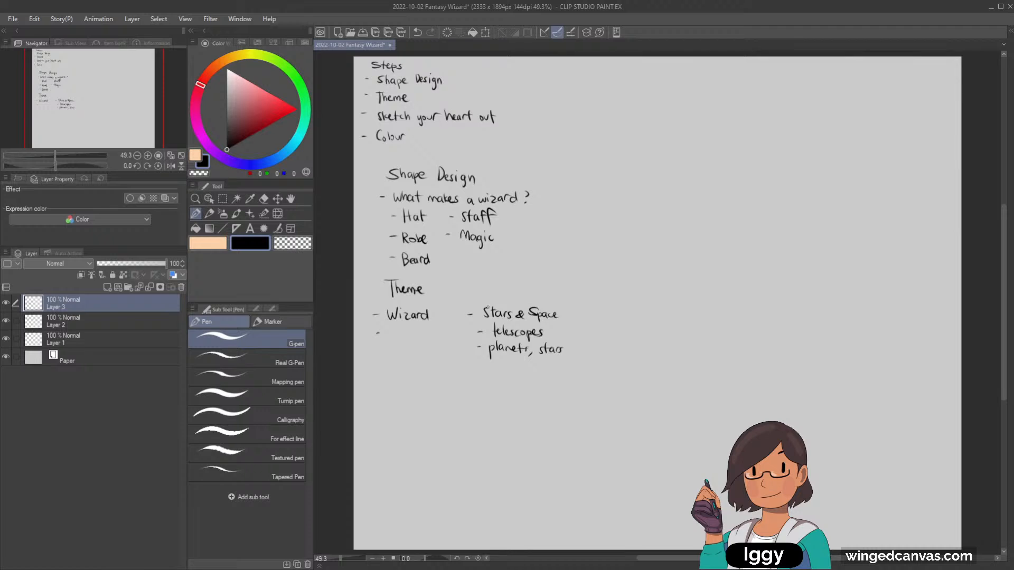
mouse_move(496, 364)
left_mouse_down()
mouse_move(494, 376)
mouse_move(503, 364)
mouse_move(523, 371)
left_mouse_up()
left_click_drag(523, 363, 516, 372)
On Layer 2, handwrite the bullet "Magical Girl" beneath "Magic" in the Shape Design notes.
left_click(106, 323)
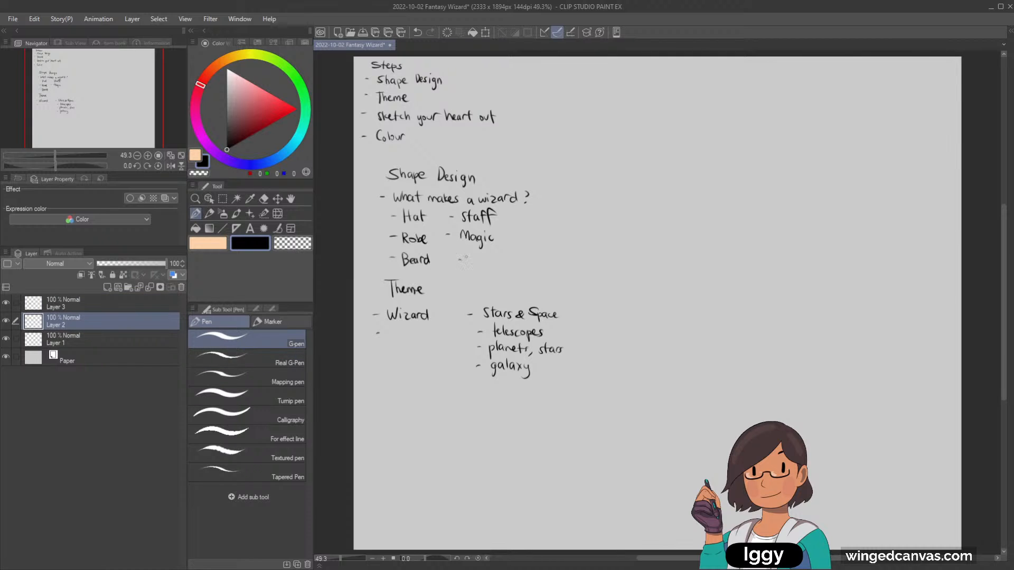
left_click_drag(450, 259, 492, 266)
left_click(492, 253)
left_click_drag(498, 257, 521, 266)
left_click(520, 254)
left_click_drag(524, 259, 529, 261)
left_click_drag(533, 256, 533, 266)
Return to Layer 3 and handwrite the sub-bullet "saturn rings" below "galaxy" with the pen.
left_click(84, 306)
left_click(6, 302)
left_click(6, 303)
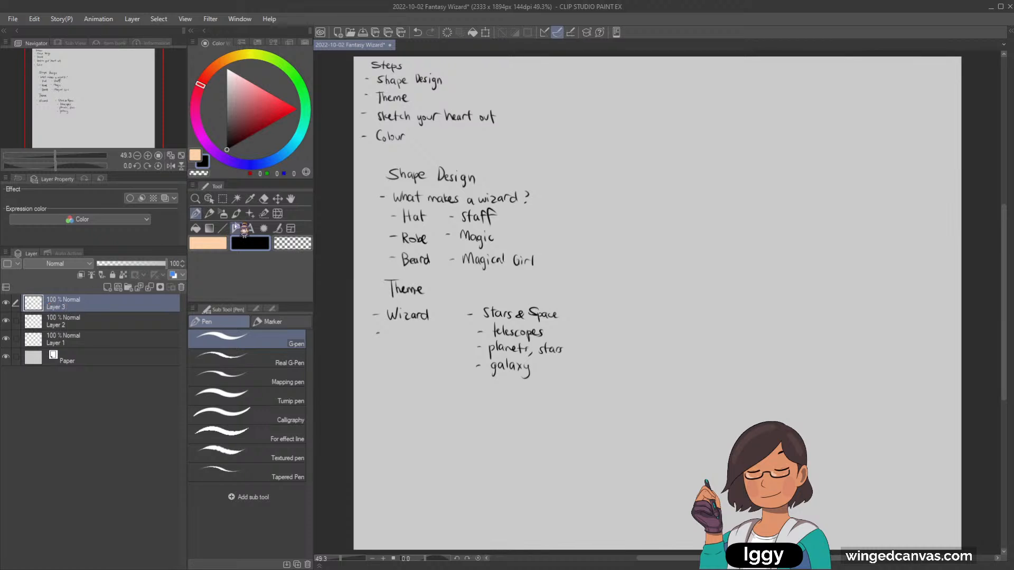
left_click(236, 228)
left_click(195, 213)
left_click_drag(496, 378, 493, 384)
left_click_drag(506, 379, 505, 381)
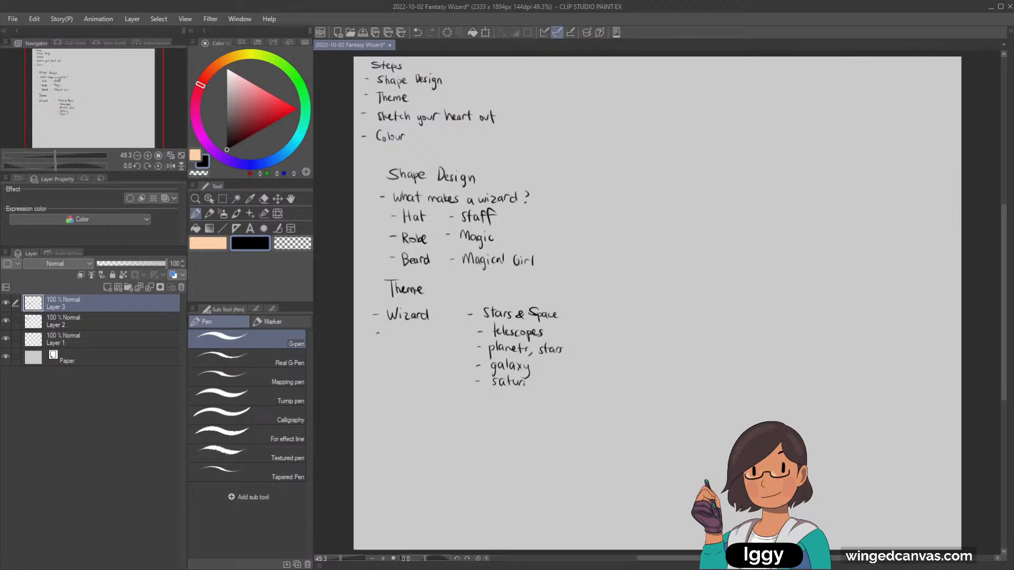
left_click_drag(558, 384, 555, 397)
Select Layers 2 and 3 together and move the Shape Design and Theme notes up to the right of the Steps list.
left_click(277, 198)
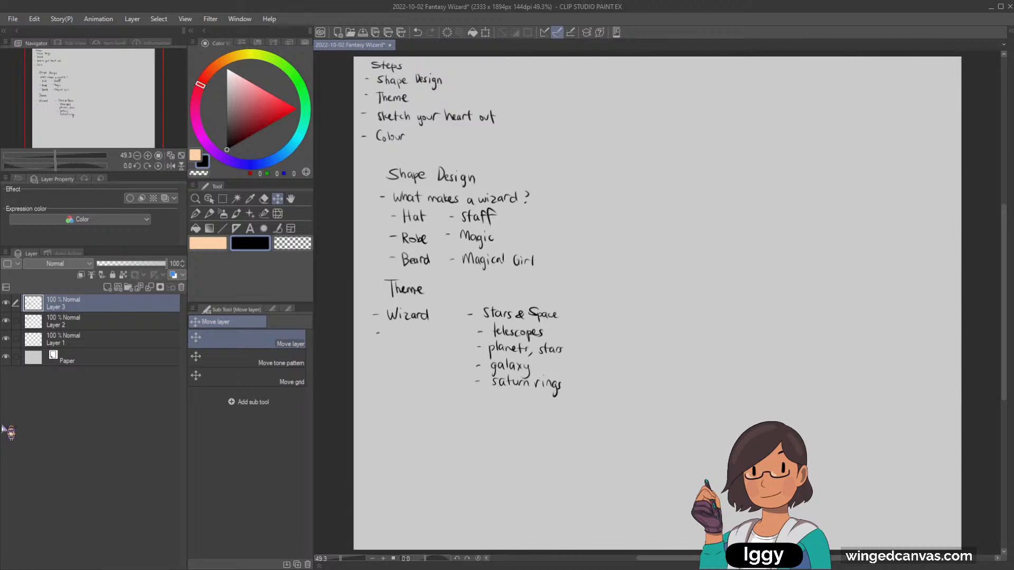
left_click(82, 323, "ctrl")
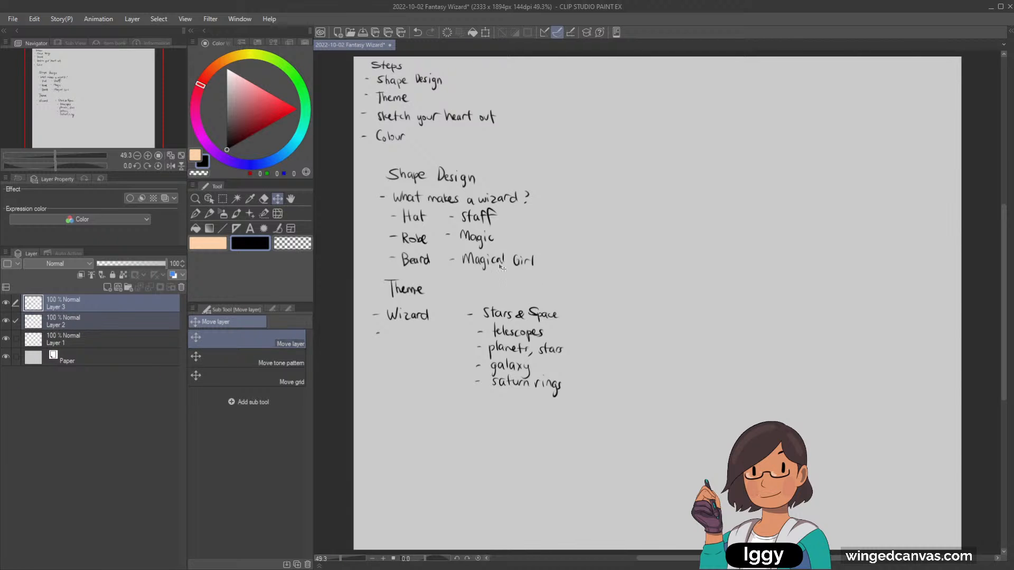
left_click_drag(502, 267, 725, 172)
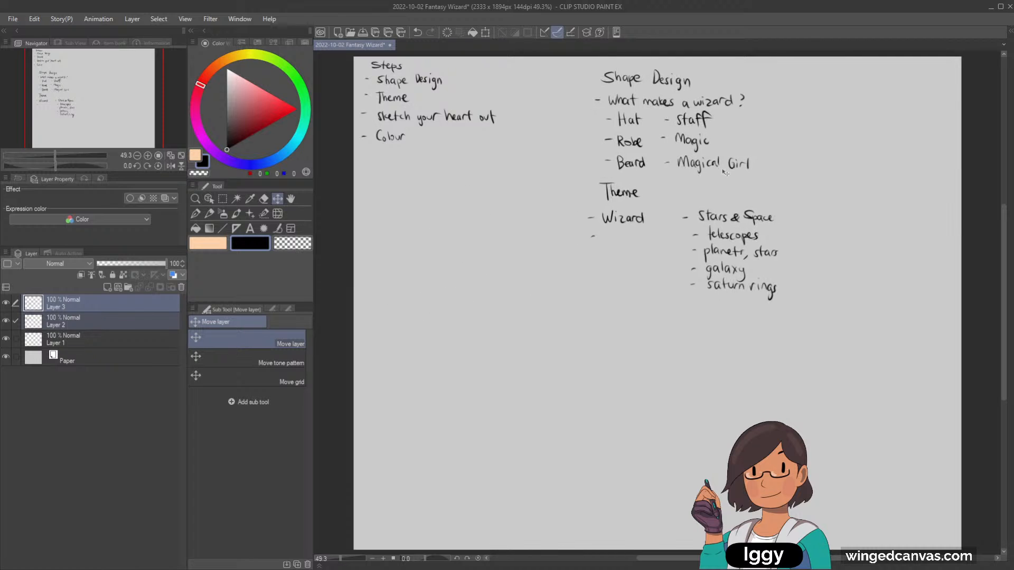
Move the Theme notes on Layer 3 up and right so they sit beside the Shape Design notes.
left_click(112, 323)
left_click(114, 339)
left_click(114, 322)
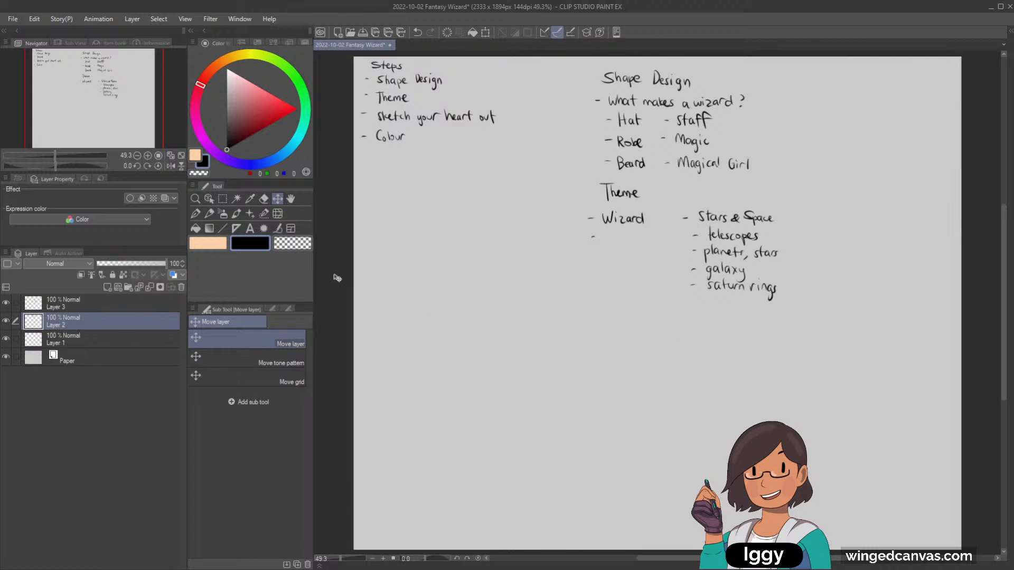
left_click(114, 304)
left_click_drag(750, 264, 917, 149)
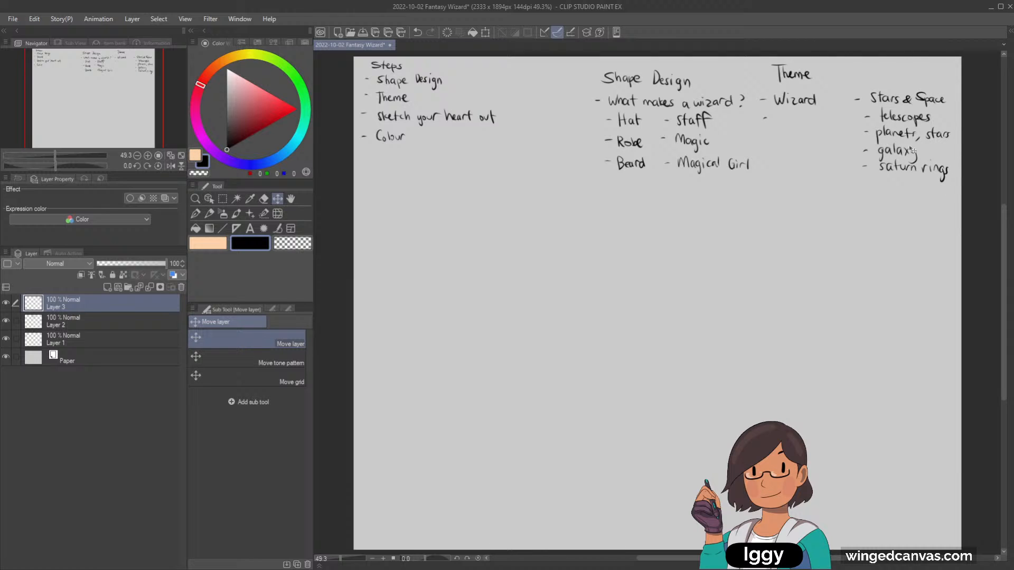
Merge Layers 2 and 3 and scale the combined Shape Design and Theme notes down toward the Steps list.
left_click(100, 325, "ctrl")
left_click(149, 287)
key("ctrl+t")
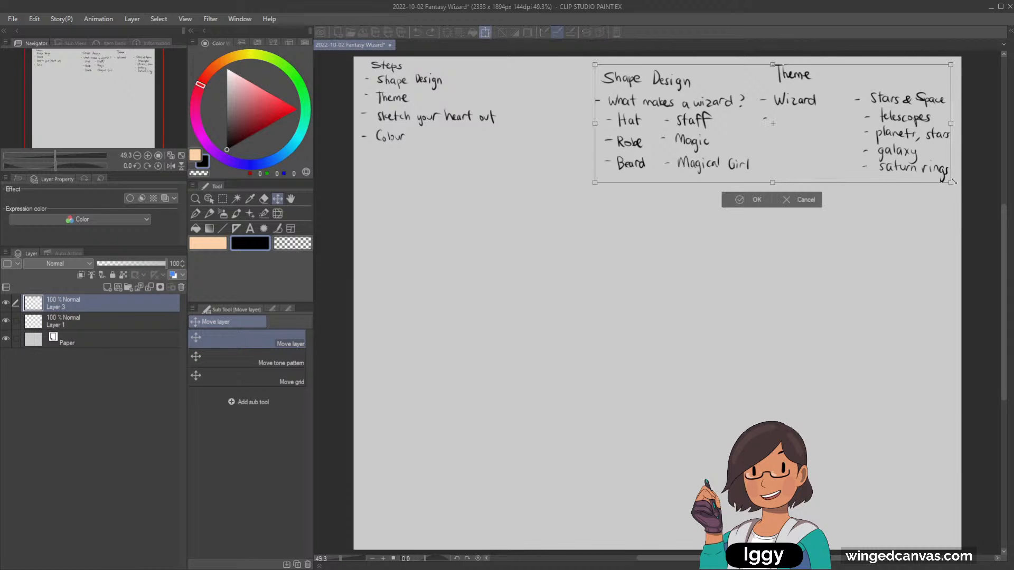
left_click_drag(952, 182, 755, 134)
left_click(623, 169)
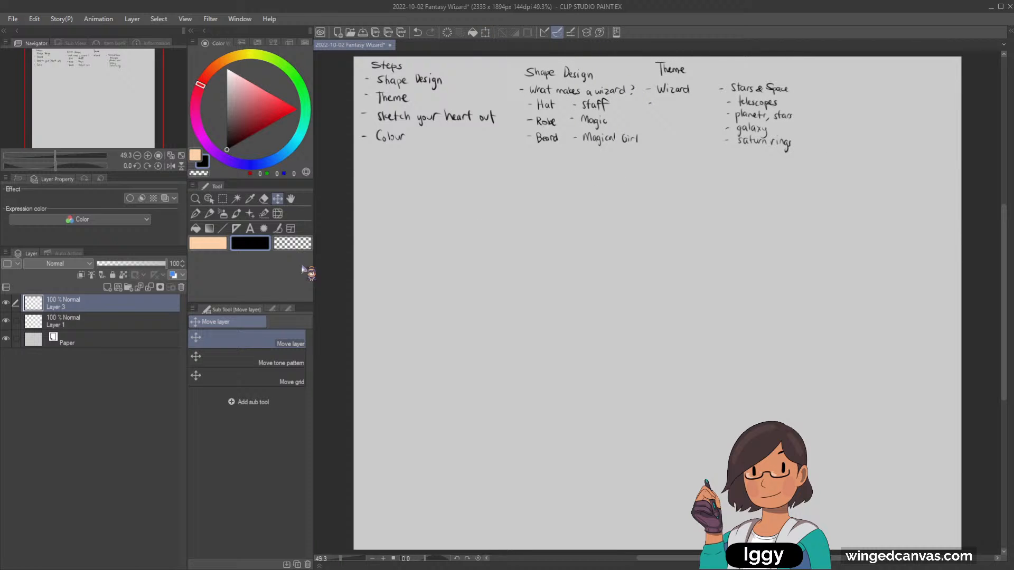
Try transforming all notes together, cancel it, and undo the scaling, the layer merge and the Theme notes' move.
left_click(117, 323, "ctrl")
key("ctrl+t")
left_click_drag(788, 153, 828, 161)
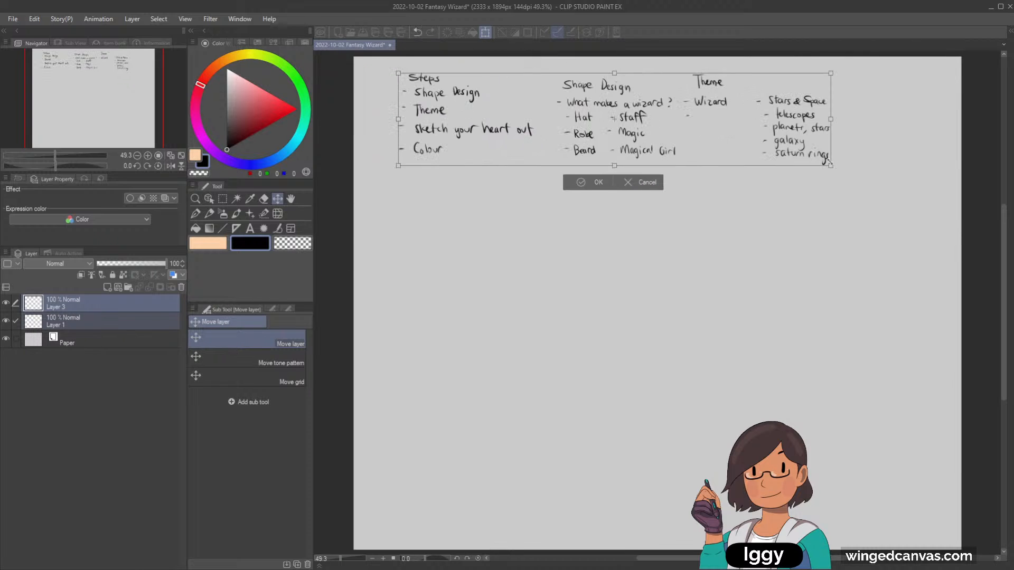
left_click(629, 182)
key("ctrl+z")
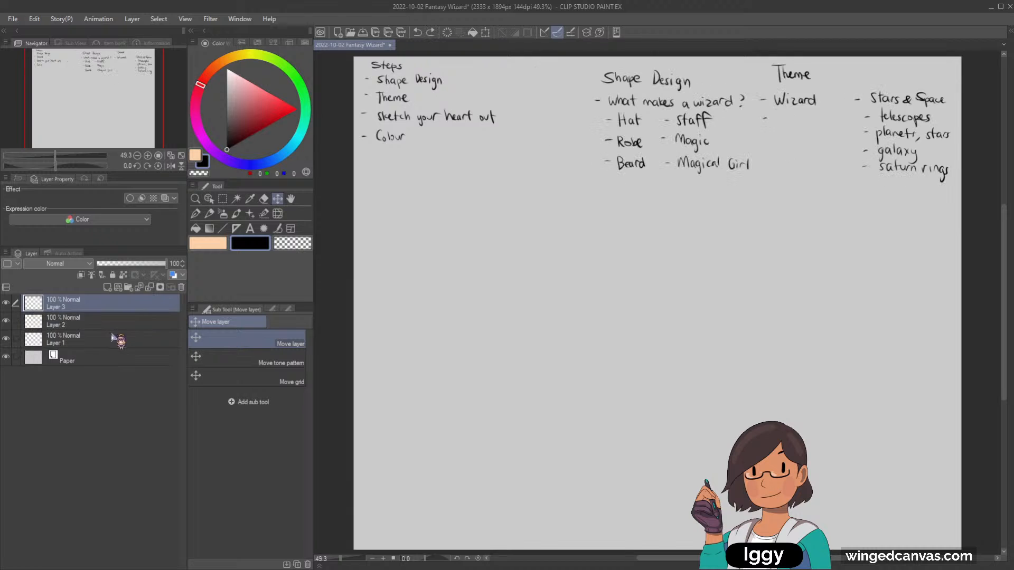
key("ctrl+z")
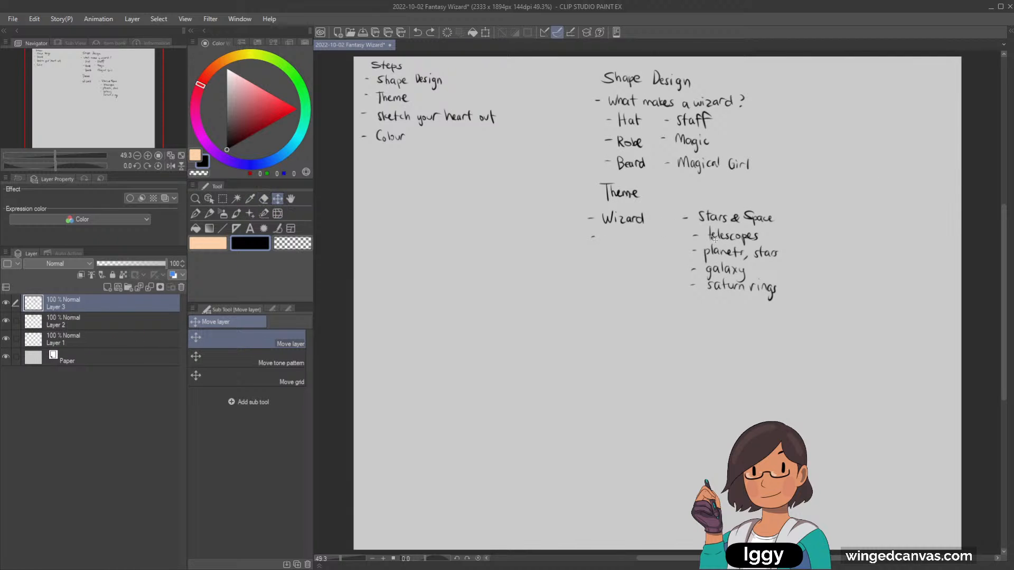
Move the Theme notes slightly down from the Shape Design notes and merge their two layers.
left_click_drag(716, 240, 726, 260)
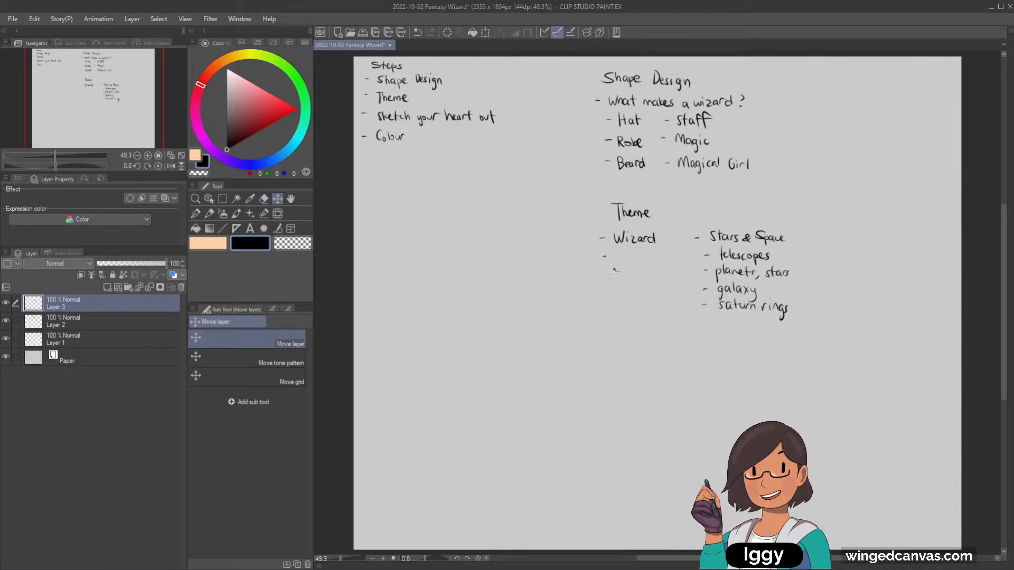
left_click(101, 323)
left_click(149, 287)
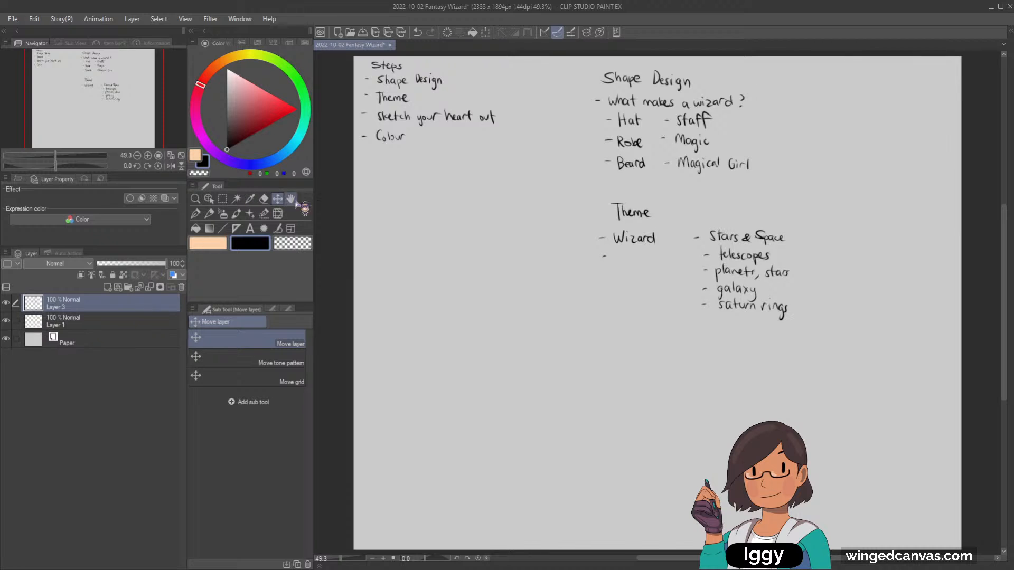
Move the merged Shape Design and Theme notes beneath the Steps list and merge them with the Steps layer.
left_click_drag(706, 173, 471, 264)
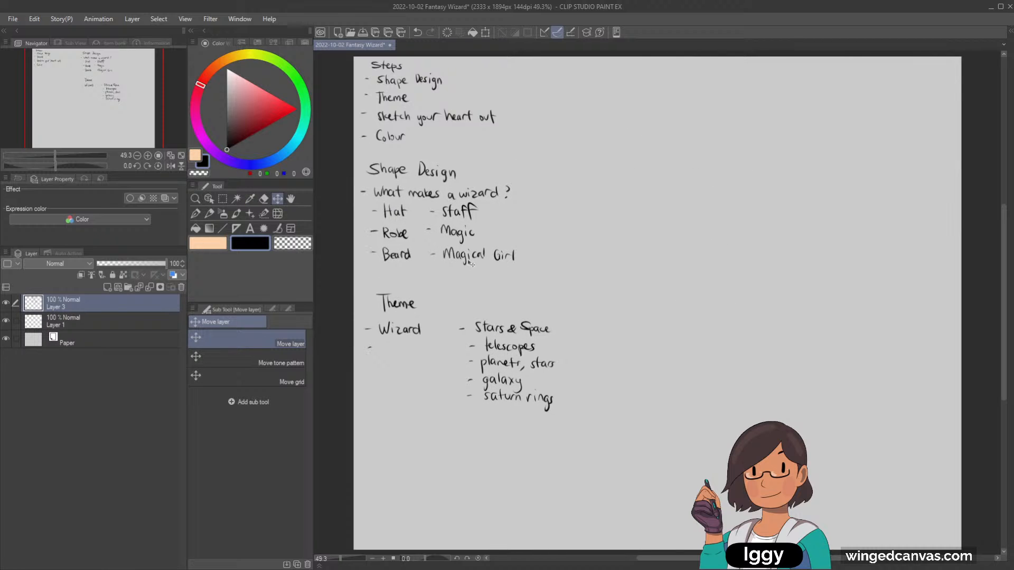
left_click(108, 322, "ctrl")
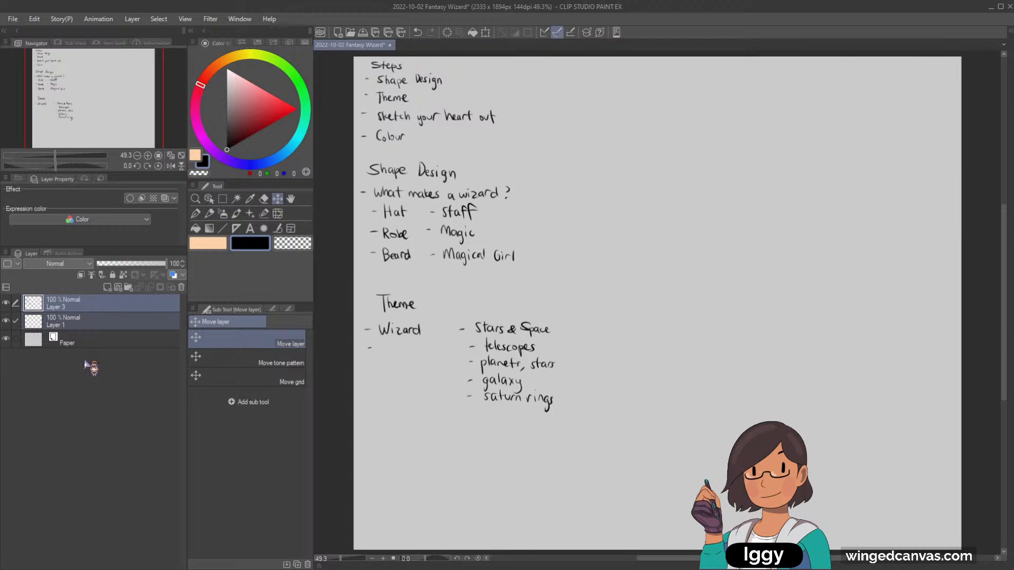
left_click(160, 286)
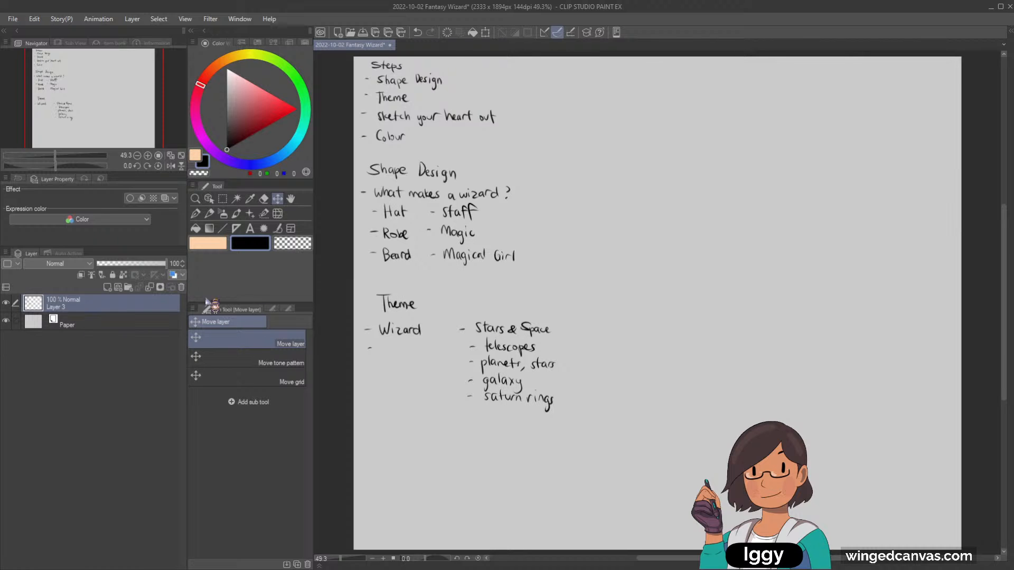
Scale the merged notes down and place them in the canvas's upper-right corner.
key("ctrl+t")
left_click_drag(359, 415, 410, 329)
left_click_drag(508, 269, 896, 302)
left_click_drag(809, 334, 825, 305)
left_click(864, 318)
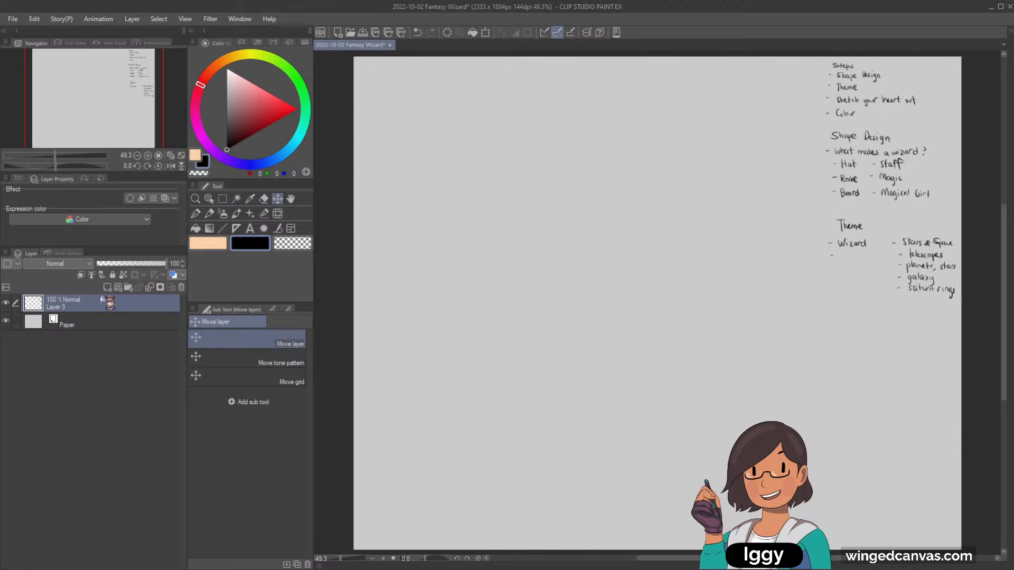
Add a new layer above the notes and sketch a round head with the Lighter pencil in the canvas's left half.
left_click(107, 287)
left_click(209, 213)
left_click_drag(141, 116, 147, 94)
left_click(195, 199)
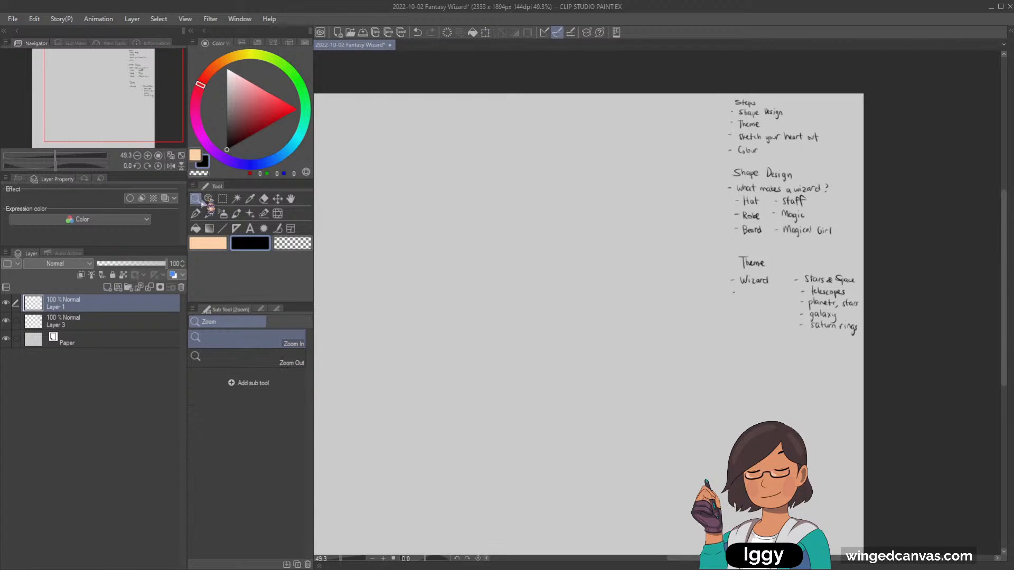
left_click_drag(547, 151, 570, 152)
left_click(209, 214)
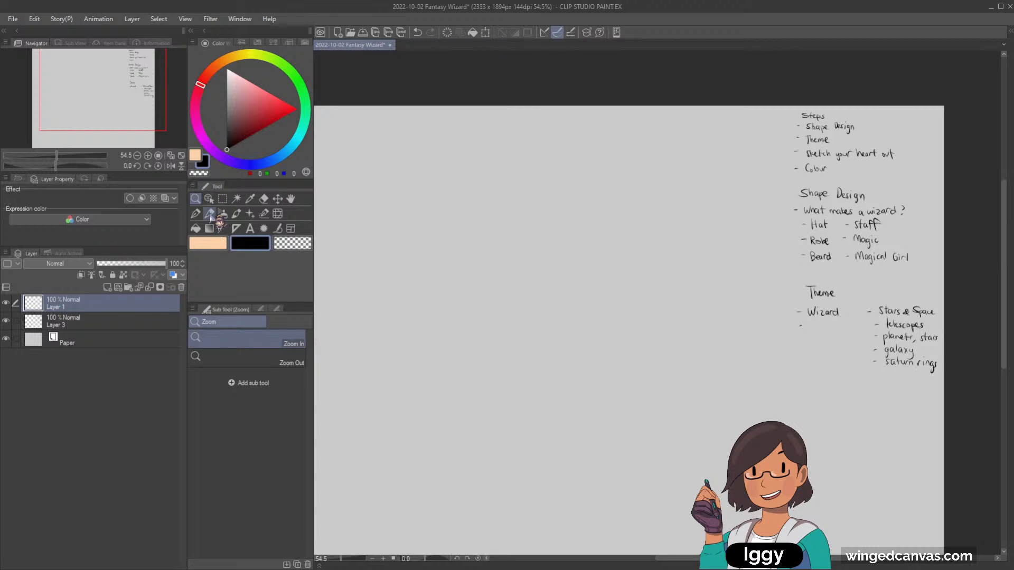
left_click_drag(141, 89, 133, 94)
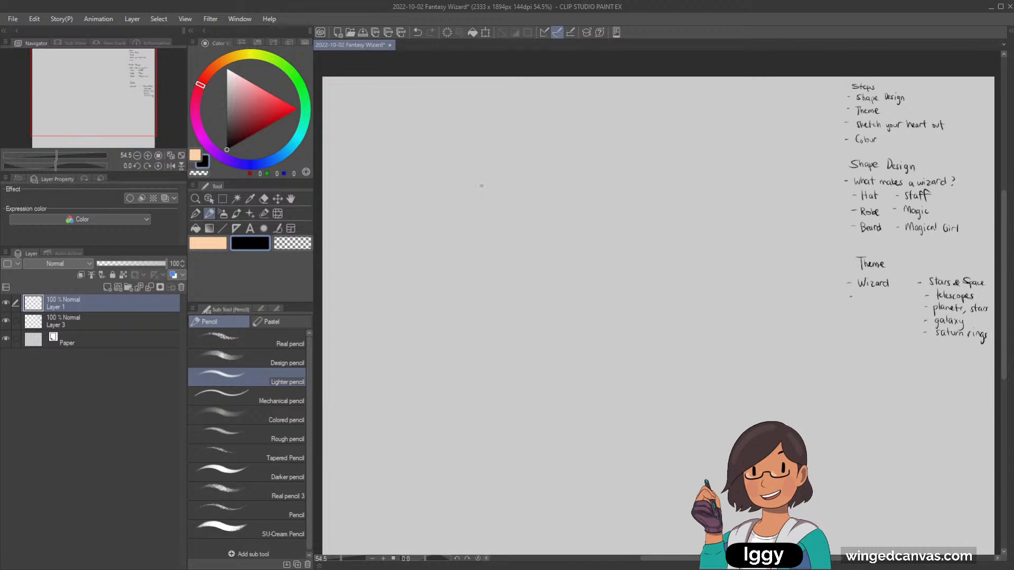
left_click(464, 192)
key("ctrl+z")
mouse_move(423, 183)
left_mouse_down()
mouse_move(509, 197)
mouse_move(464, 256)
mouse_move(425, 188)
left_mouse_up()
Sketch a slightly flared, boxy torso below the head, undoing and redrawing unsatisfactory side strokes.
left_click_drag(453, 264, 432, 327)
key("ctrl+z")
left_click_drag(438, 292, 427, 341)
key("ctrl+z")
mouse_move(474, 262)
left_mouse_down()
mouse_move(430, 264)
mouse_move(420, 343)
left_mouse_up()
key("ctrl+z")
left_click_drag(487, 261, 496, 354)
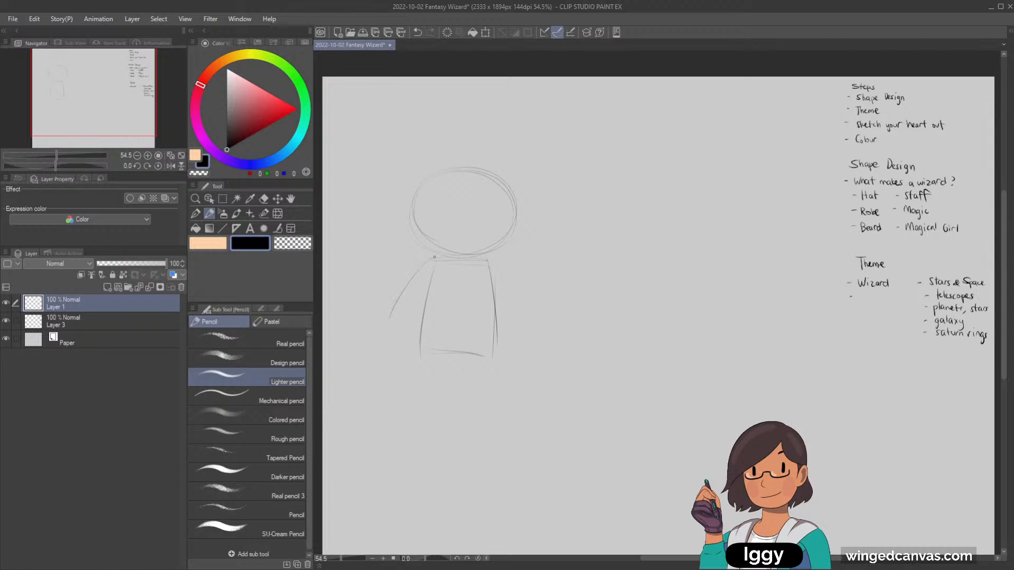
Sketch both arms with round hands and two straight legs with simple feet on the figure.
mouse_move(431, 274)
left_mouse_down()
mouse_move(394, 322)
mouse_move(402, 345)
left_mouse_up()
mouse_move(502, 272)
left_mouse_down()
mouse_move(546, 338)
mouse_move(548, 367)
left_mouse_up()
left_click_drag(417, 334, 423, 417)
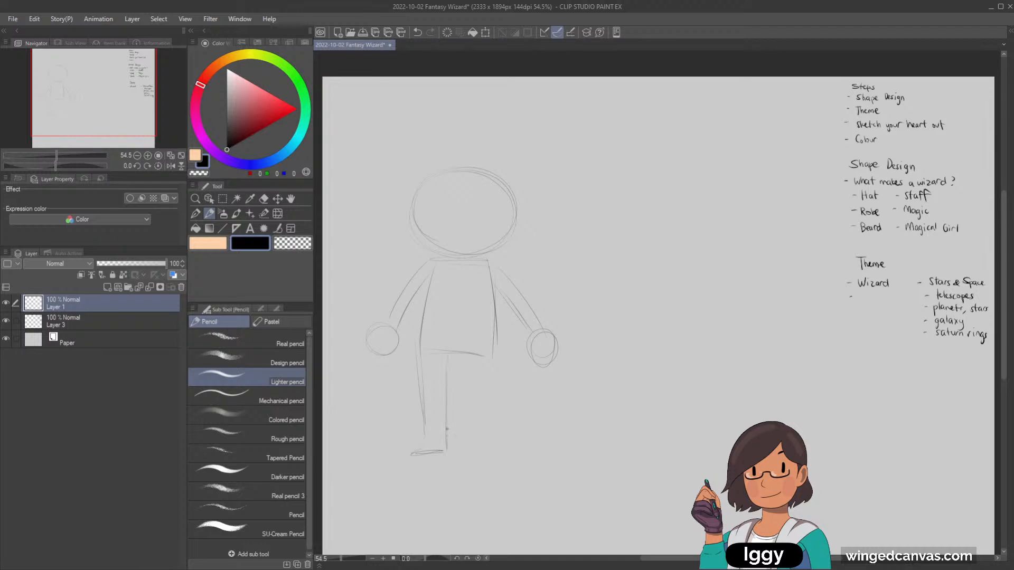
left_click_drag(484, 435, 491, 357)
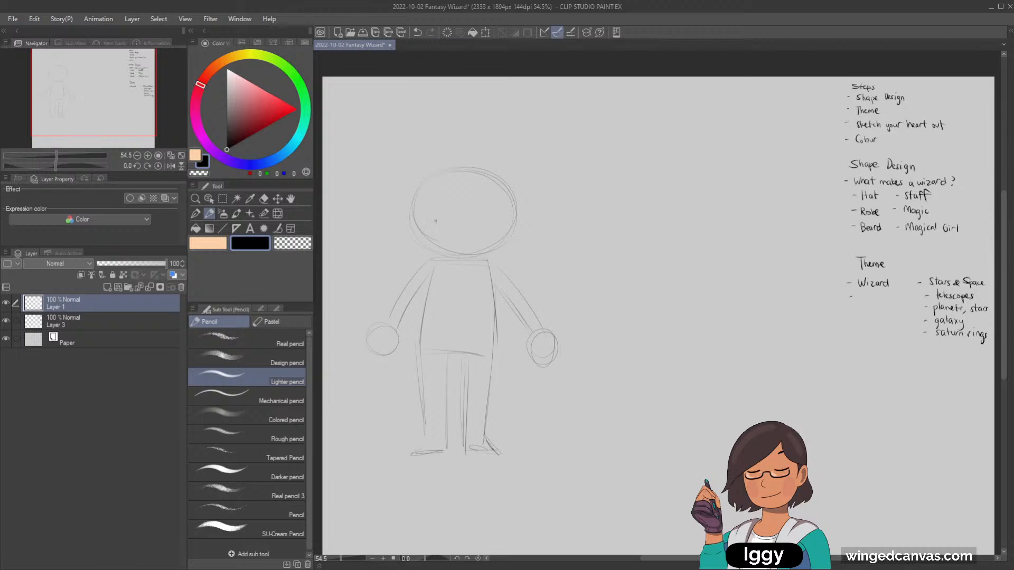
Move the figure sketch right and down on the canvas, briefly hiding its layer to check what it contains.
key("/")
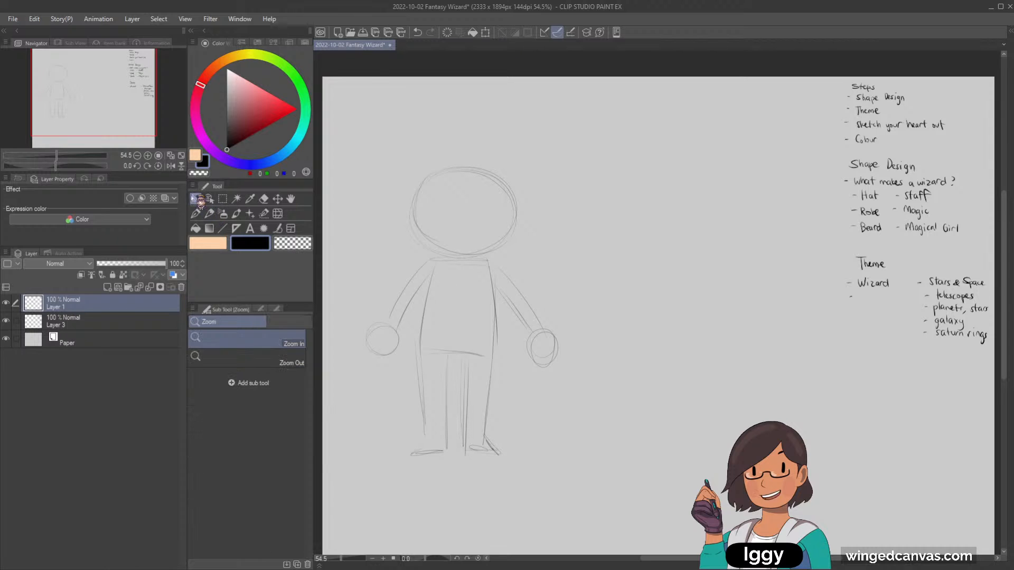
left_click(453, 275, "alt")
left_click(571, 243)
left_click(278, 198)
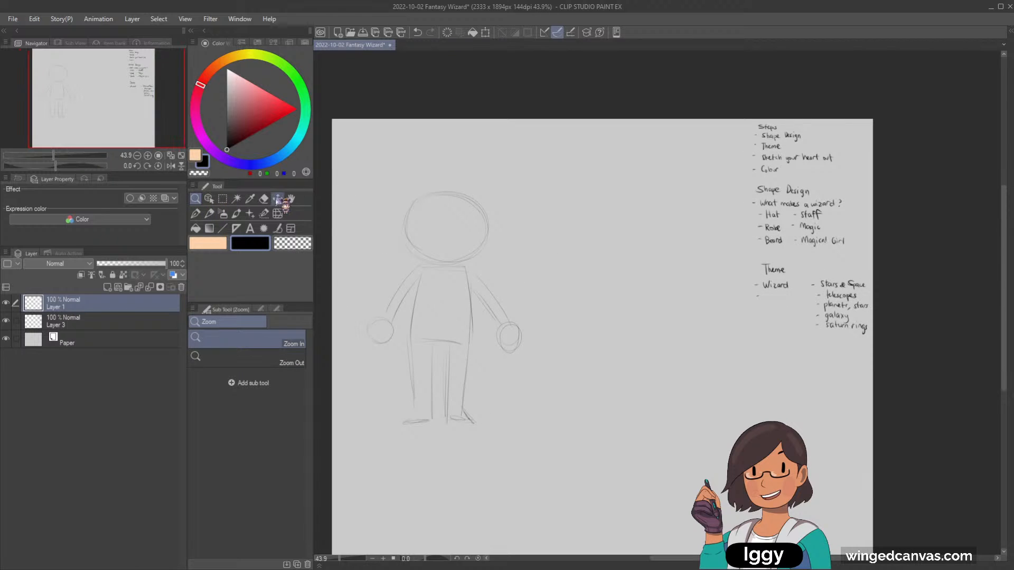
mouse_move(438, 251)
left_mouse_down()
mouse_move(502, 268)
mouse_move(387, 242)
left_mouse_up()
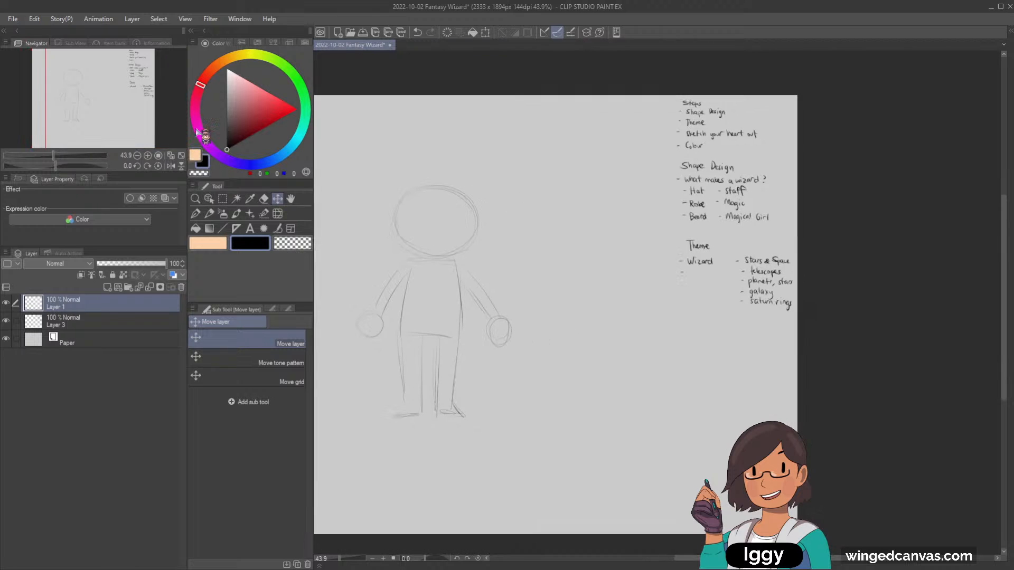
key("/")
left_click(387, 243)
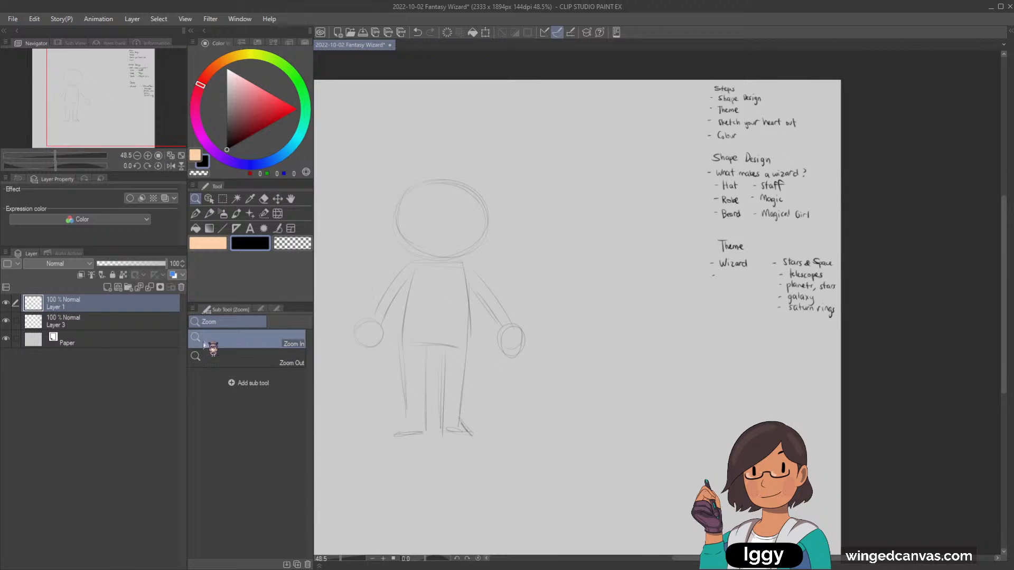
left_click(278, 199)
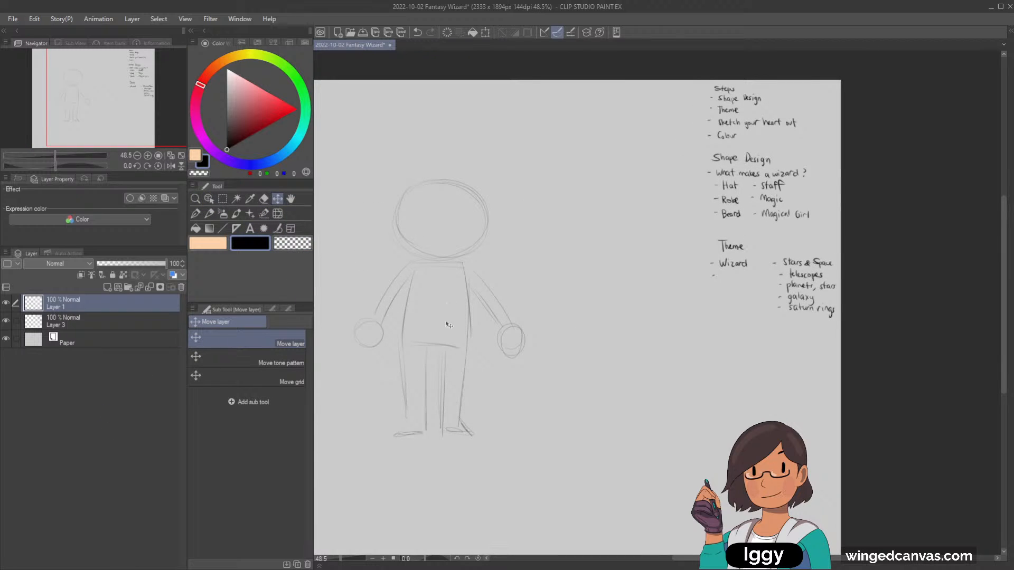
left_click(5, 310)
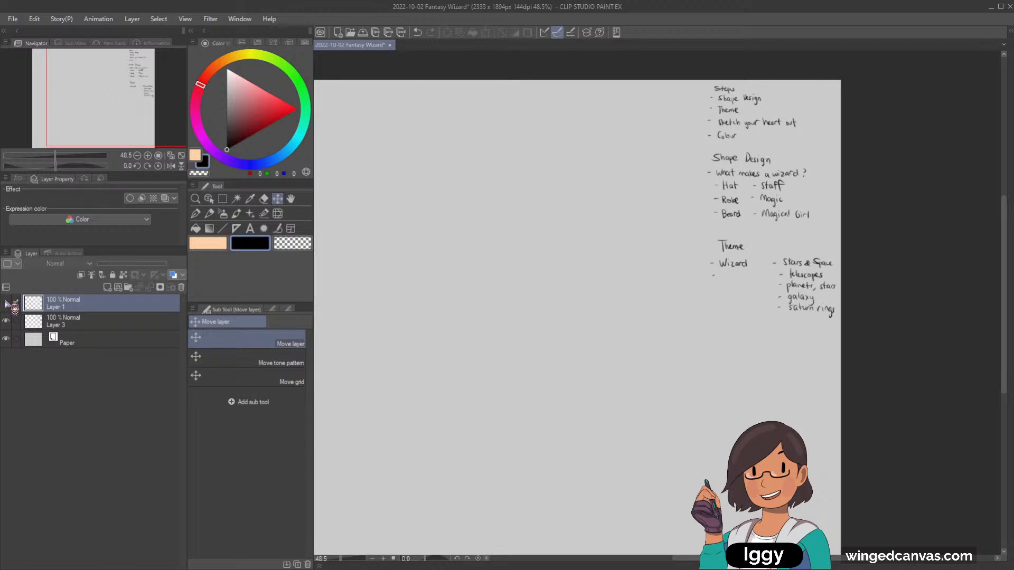
left_click(4, 310)
left_click_drag(525, 217, 526, 253)
Sketch a wide wizard hat brim across the head with the Lighter pencil and a tall pointed cone above it, redrawing unsatisfactory cone strokes.
key("p")
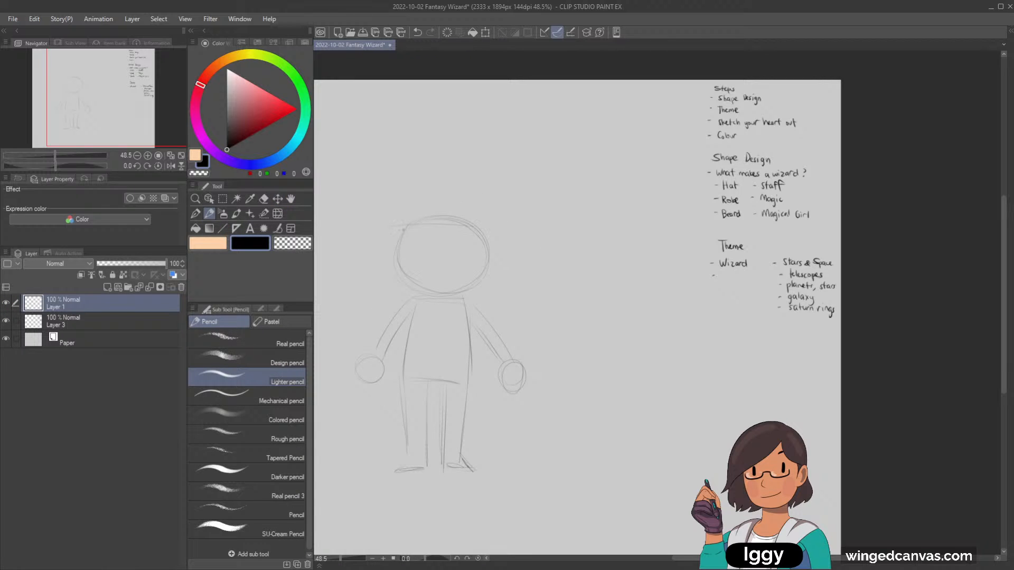
left_click_drag(386, 236, 527, 245)
left_click_drag(417, 191, 426, 158)
left_click_drag(426, 123, 447, 168)
key("ctrl+z")
key("ctrl+z")
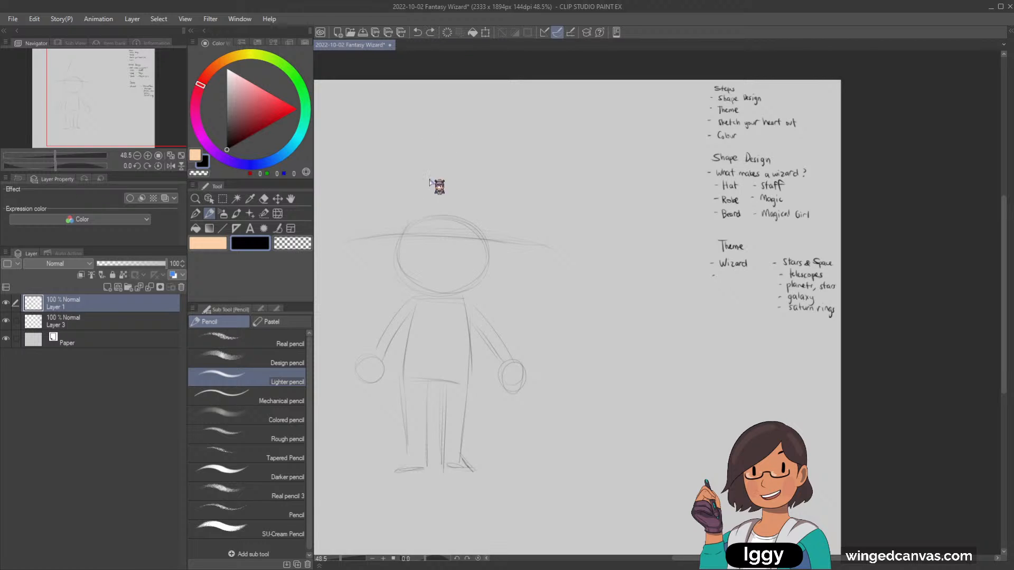
mouse_move(411, 203)
left_mouse_down()
mouse_move(450, 119)
mouse_move(485, 225)
left_mouse_up()
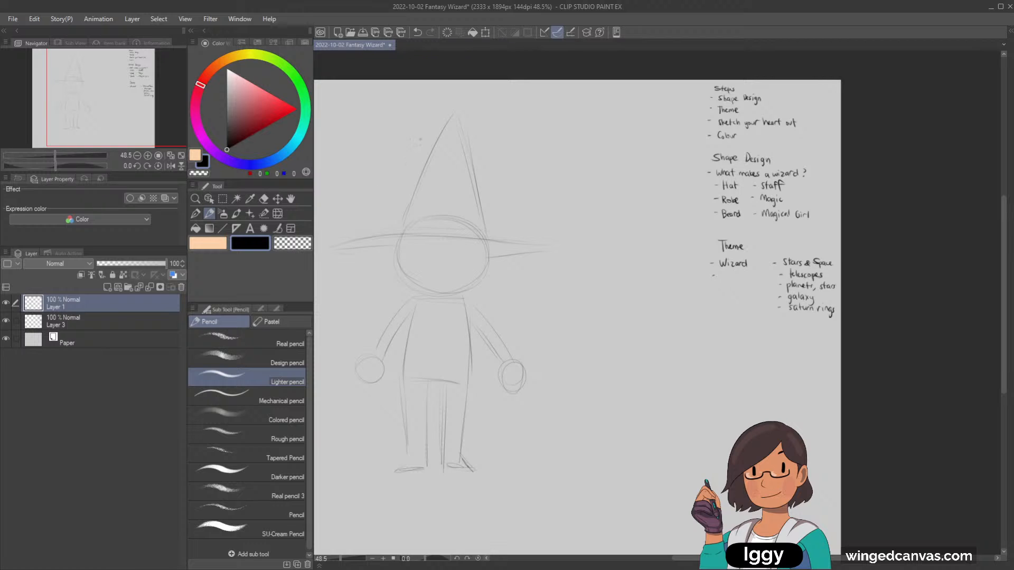
Reshape the hat's tip into a star with side points, erasing the overlapping cone lines and redrawing its edges.
left_click_drag(402, 142, 434, 140)
left_click_drag(407, 156, 417, 170)
mouse_move(471, 141)
left_mouse_down()
mouse_move(496, 144)
mouse_move(478, 172)
mouse_move(489, 161)
left_mouse_up()
key("e")
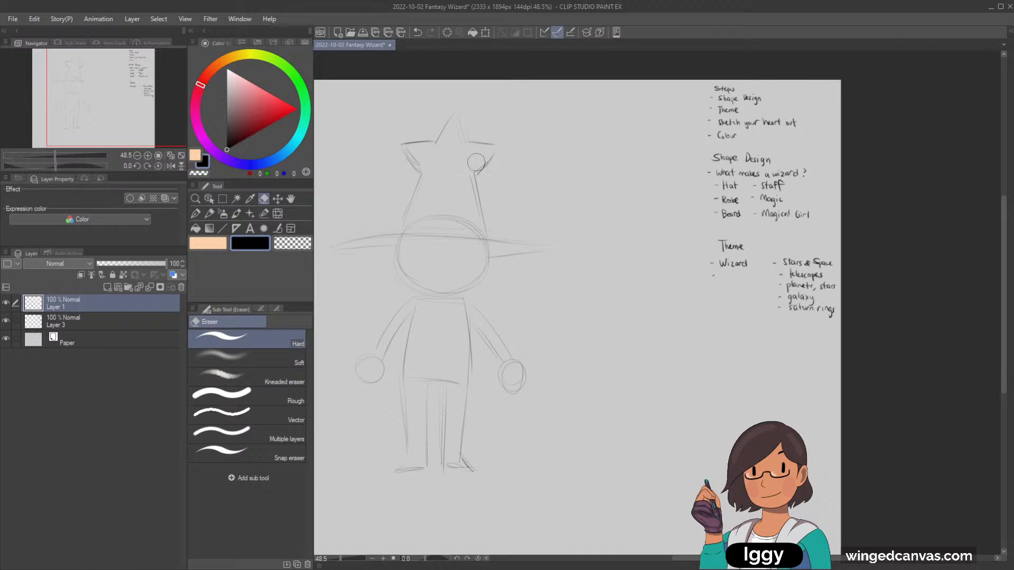
left_click(209, 213)
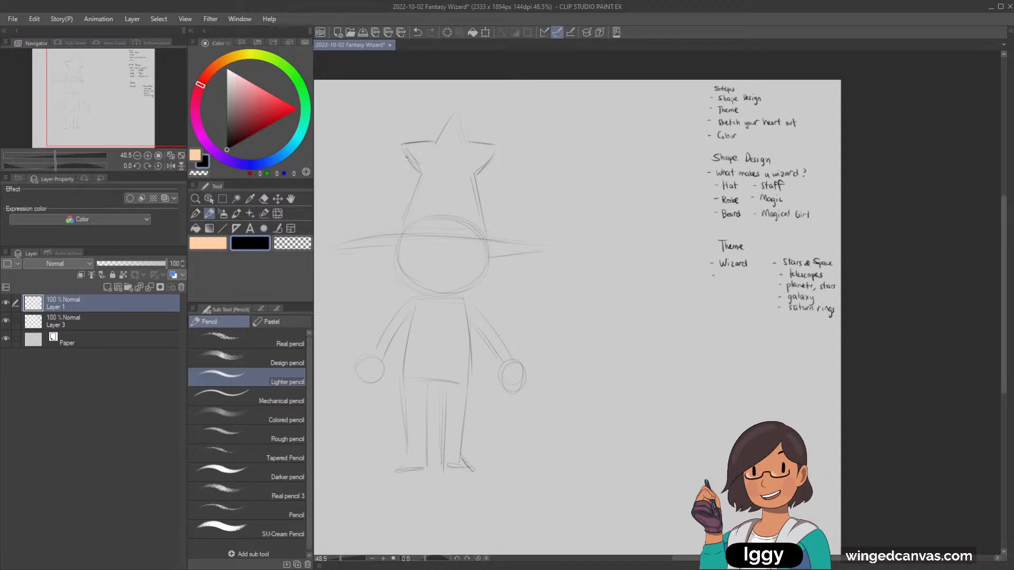
left_click_drag(409, 150, 423, 172)
key("ctrl+z")
left_click_drag(439, 136, 454, 115)
Erase the head outline showing inside the hat and sketch a hat band above the brim.
left_click(263, 198)
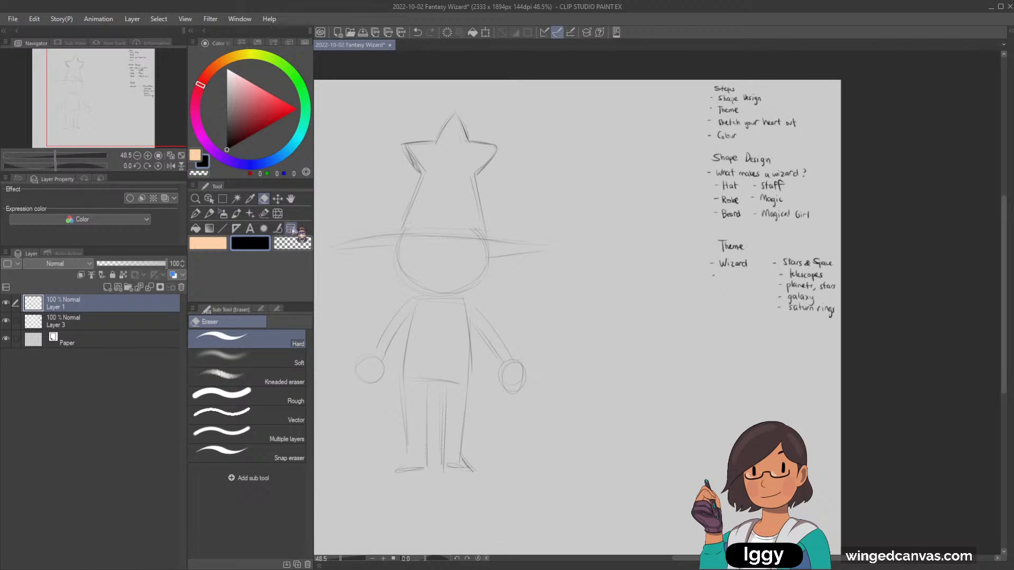
left_click(209, 213)
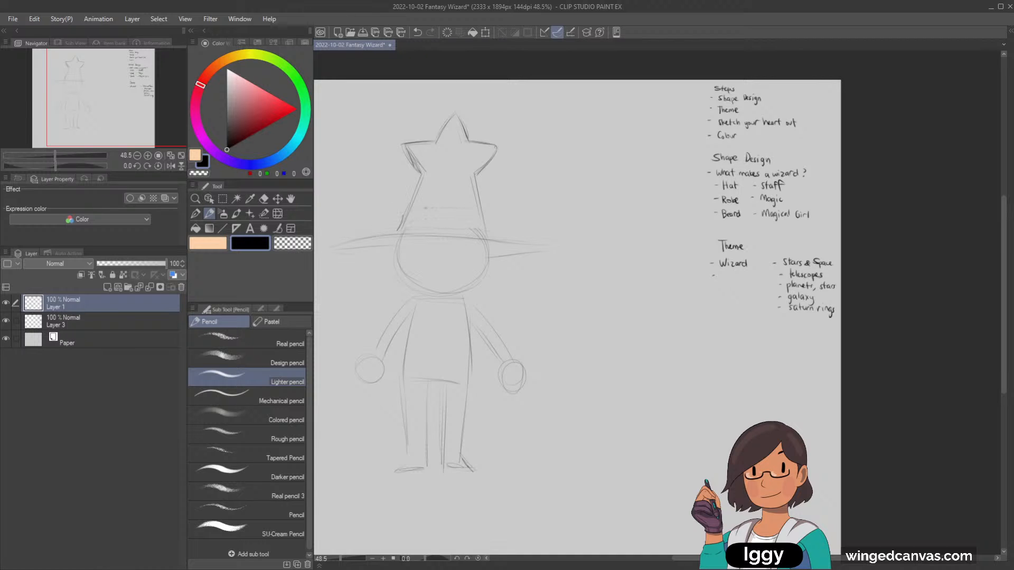
left_click_drag(479, 207, 424, 204)
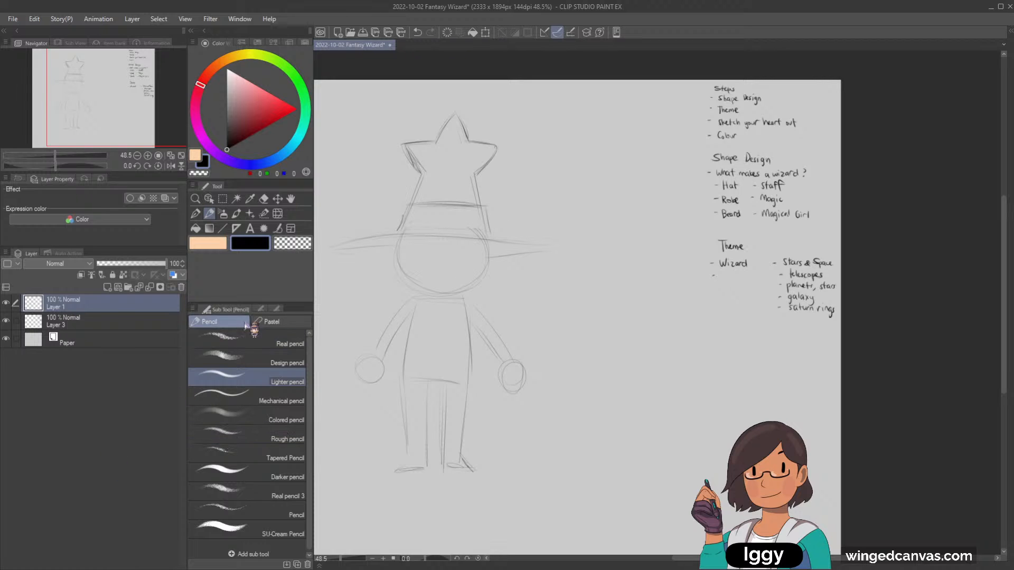
Write "scholarly" under Wizard in the Theme notes on Layer 3 with the G-pen, start another bullet and underline the word.
left_click(59, 323)
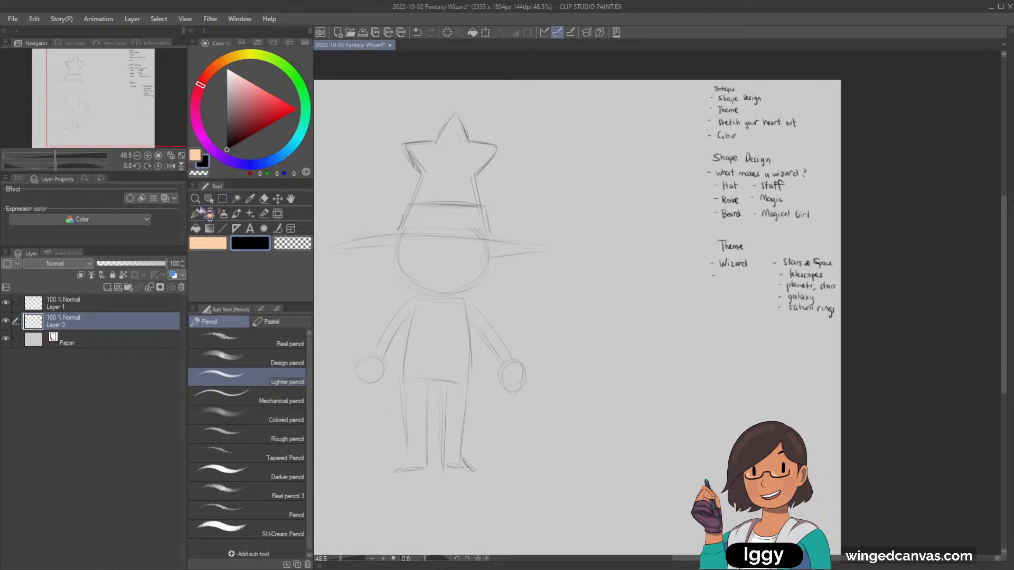
left_click(195, 213)
left_click_drag(109, 129, 122, 127)
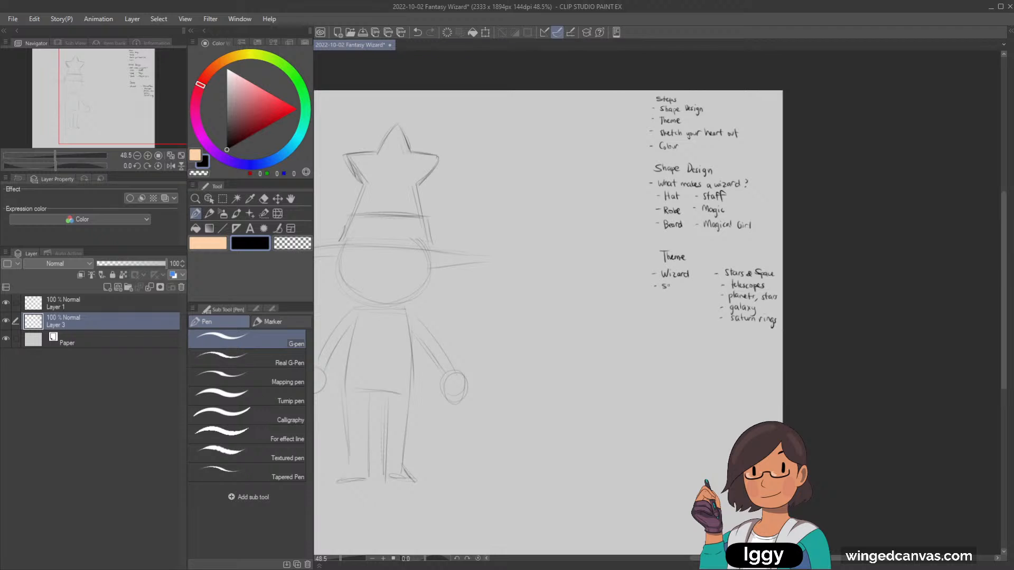
left_click_drag(670, 281, 686, 288)
left_click(195, 198)
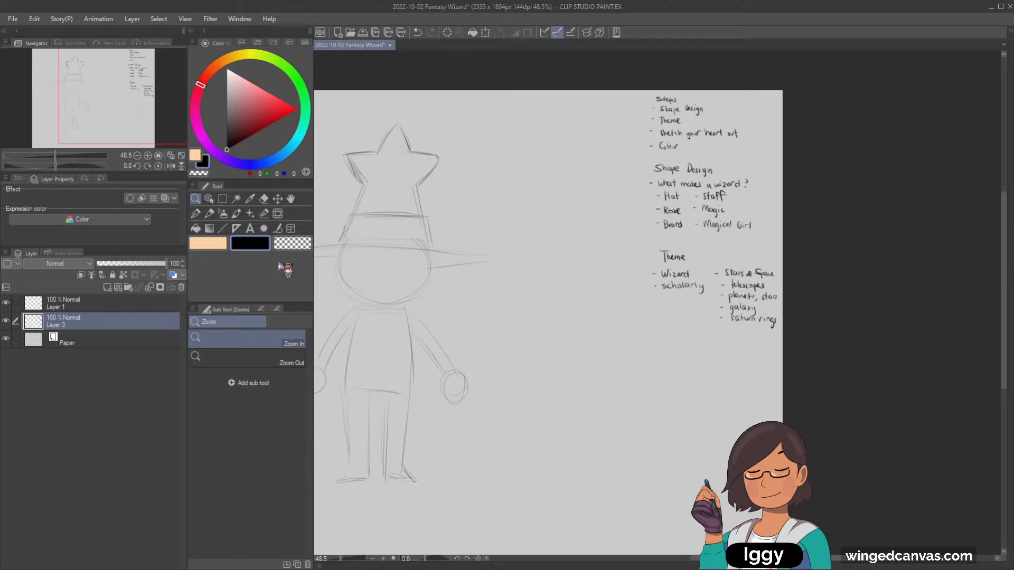
left_click_drag(155, 129, 130, 136)
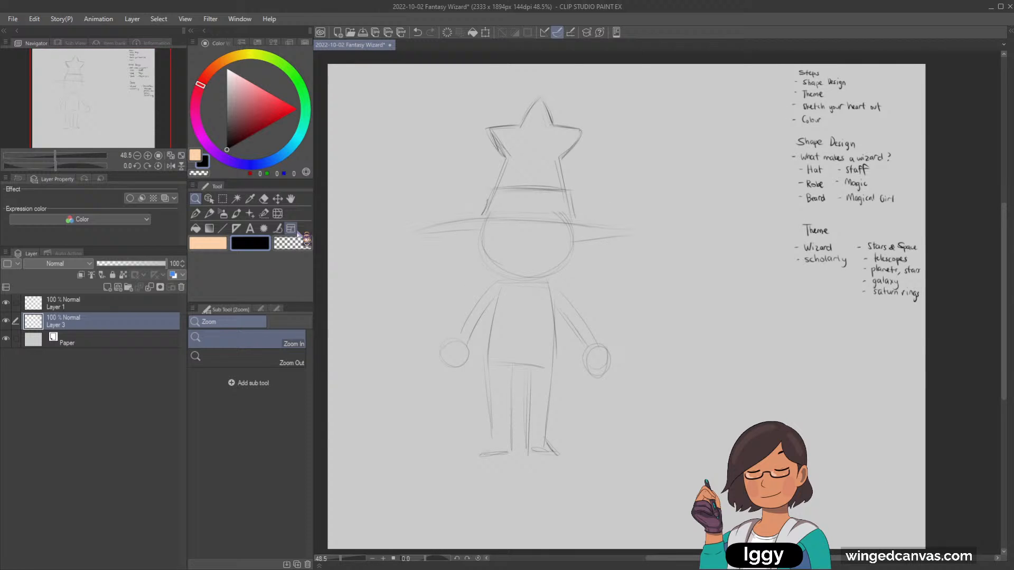
left_click(209, 214)
left_click(195, 213)
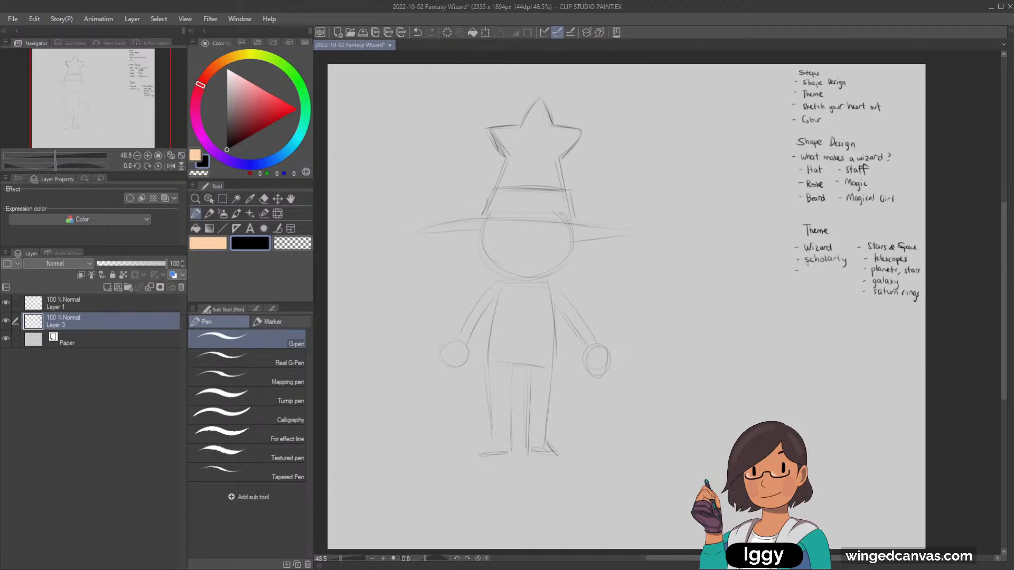
left_click_drag(805, 264, 846, 264)
left_click(196, 199)
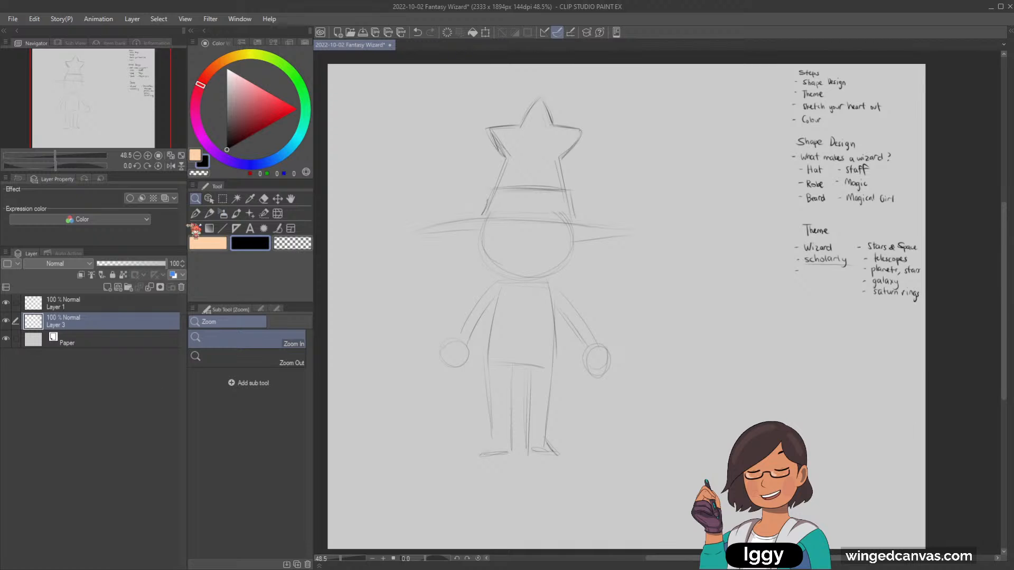
Sketch a fuller hat brim with rounded, drooping ends on both sides using the Lighter pencil.
left_click(209, 213)
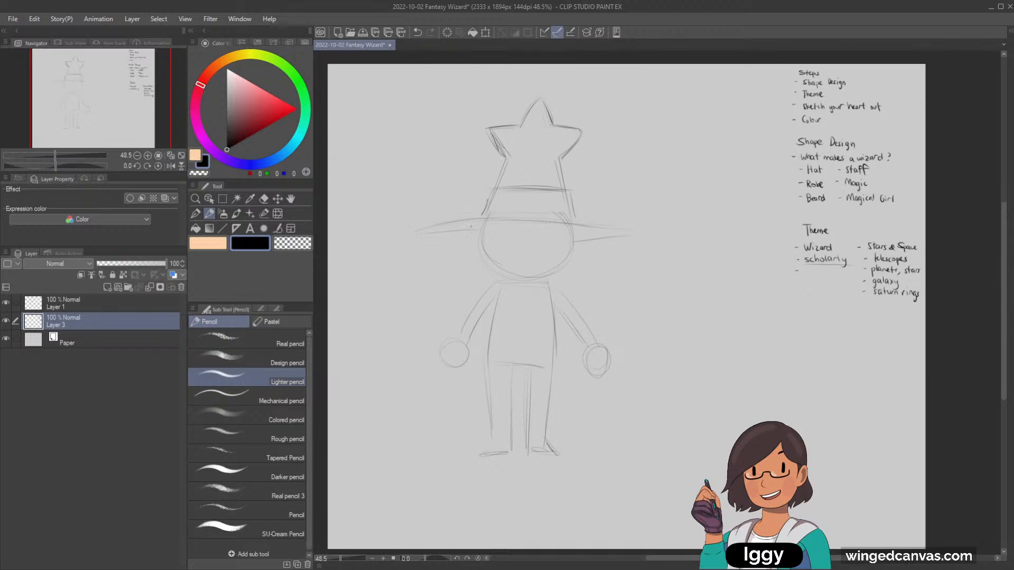
key("ctrl+z")
left_click_drag(607, 235, 649, 246)
left_click_drag(444, 238, 426, 244)
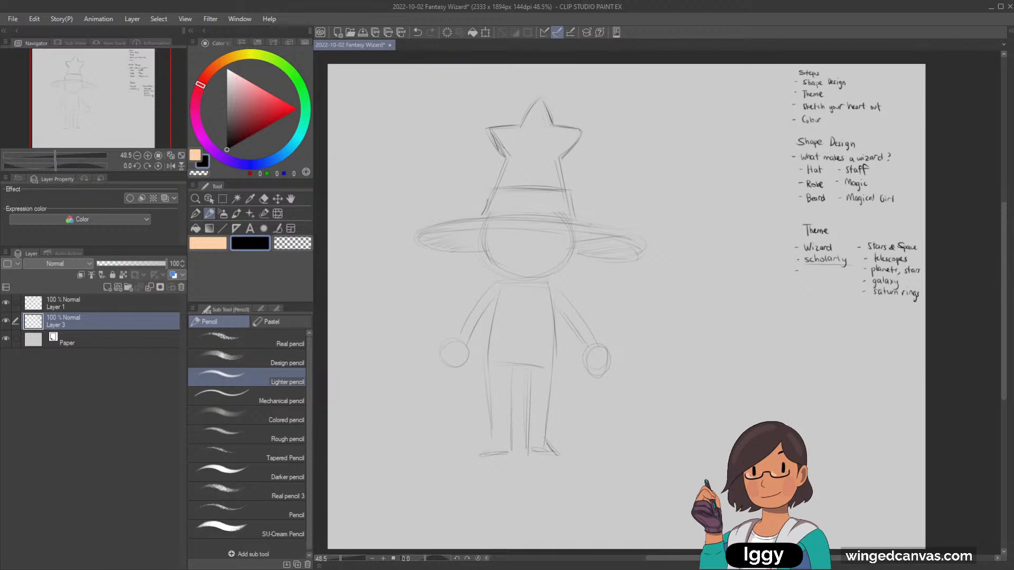
Cut the brim strokes out of Layer 3 with a rectangular selection, paste them and merge them into the figure layer, Layer 1.
key("e")
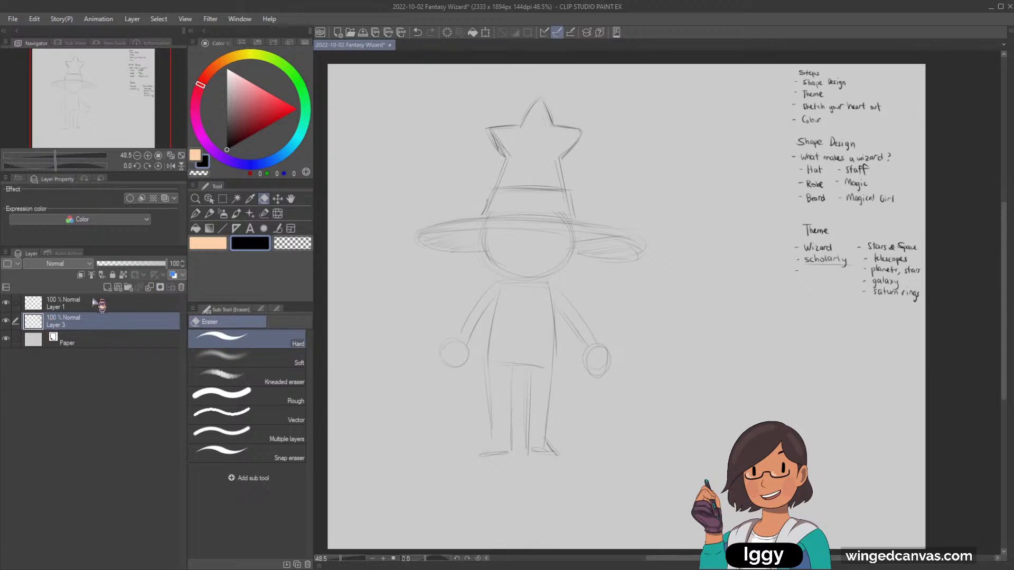
key("m")
left_click_drag(371, 83, 742, 510)
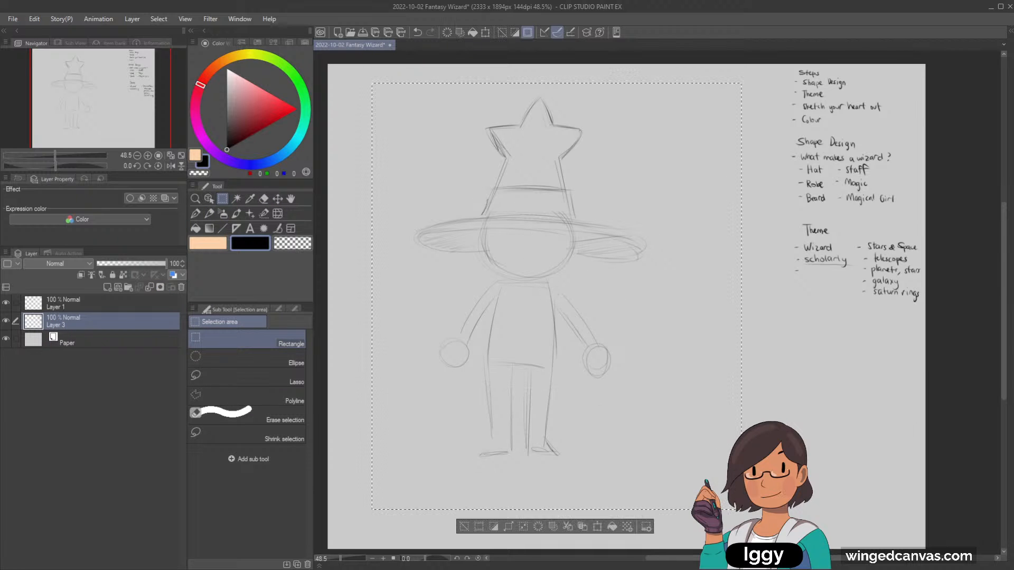
key("Delete")
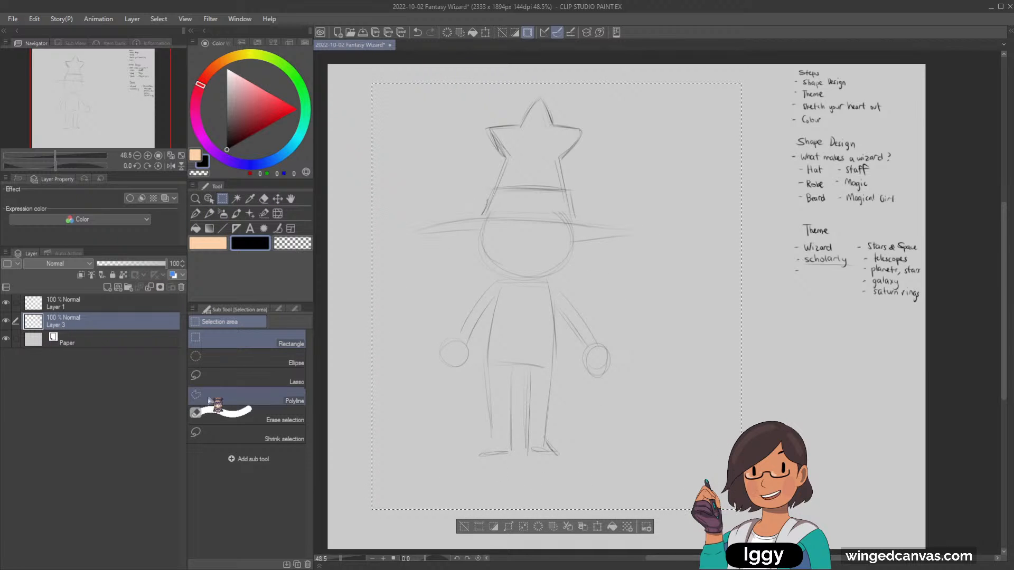
left_click(100, 304)
key("ctrl+v")
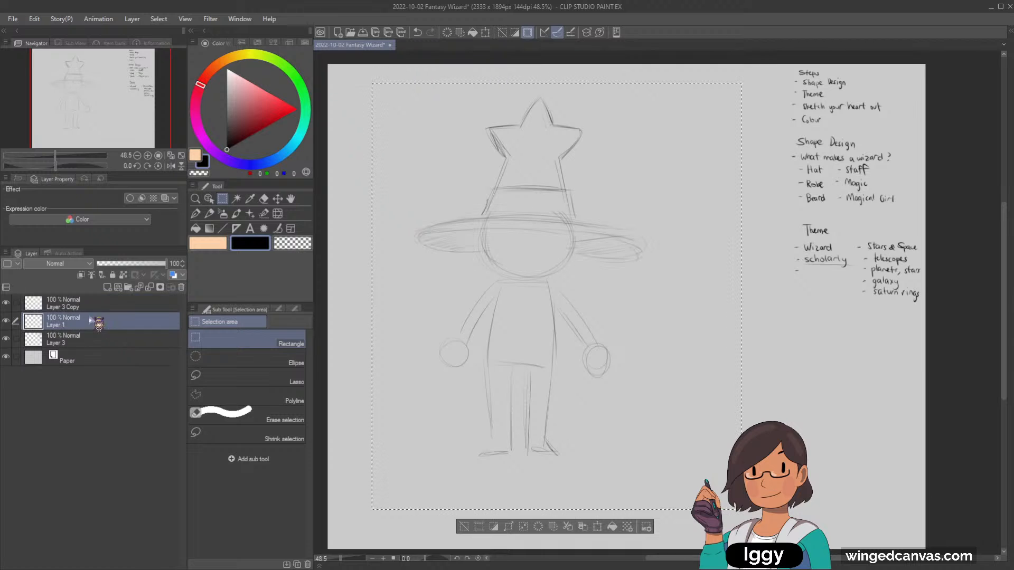
left_click(160, 287)
key("ctrl+d")
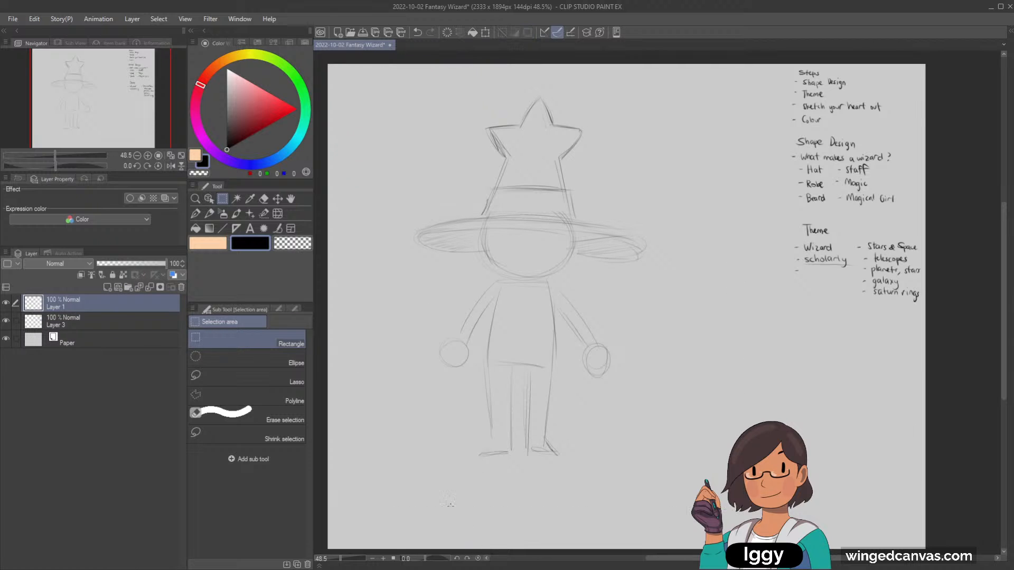
Lock the notes layer, Layer 3, and make the figure layer, Layer 1, active again.
left_click(111, 324)
left_click(112, 275)
left_click(110, 305)
Sketch a long open robe with front and outer edges running from the shoulders to the lower legs, redrawing one front edge.
left_click(209, 213)
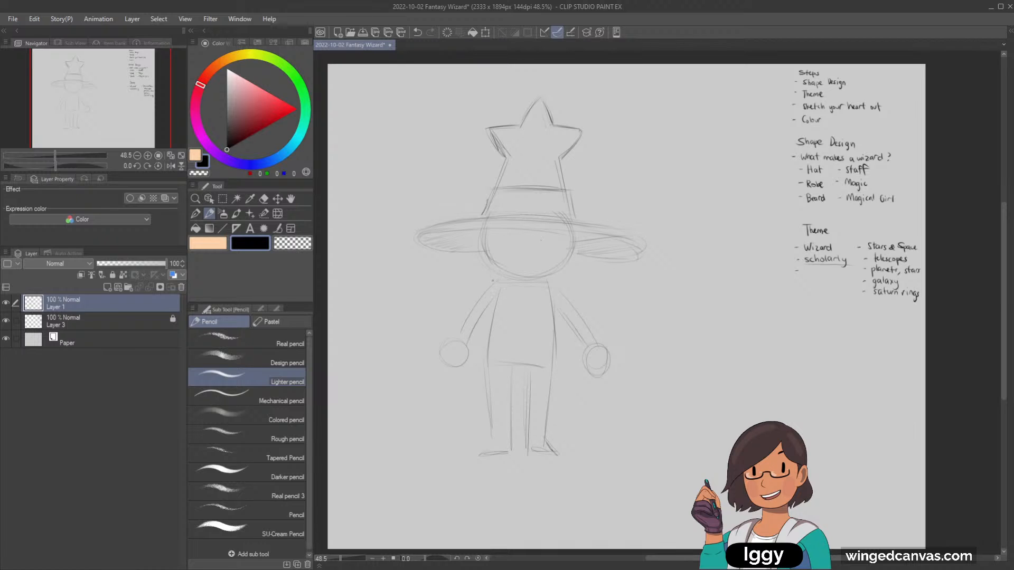
left_click_drag(506, 282, 485, 413)
left_click_drag(552, 300, 561, 399)
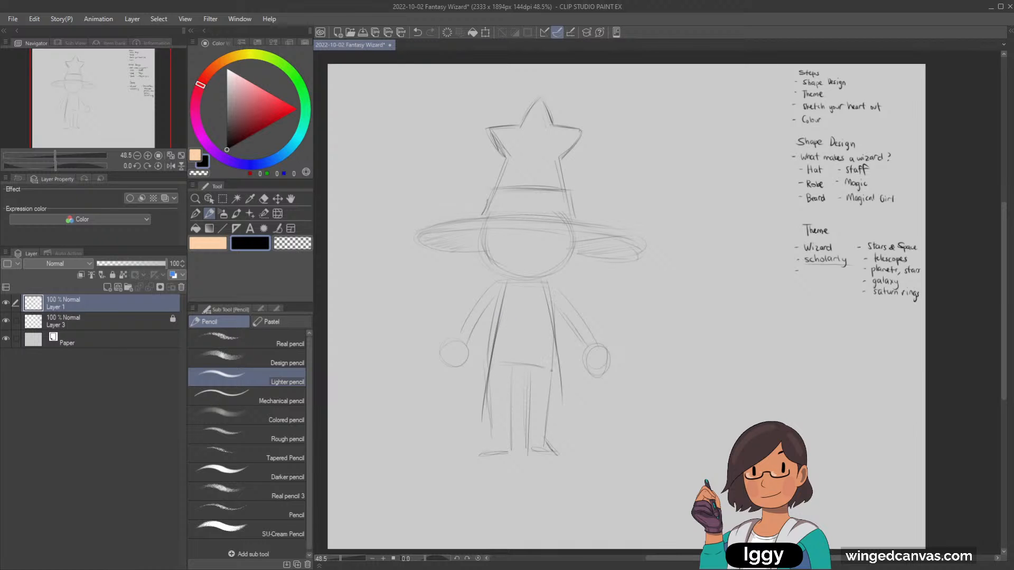
left_click_drag(554, 334, 560, 439)
key("ctrl+z")
key("ctrl+z")
left_click_drag(541, 288, 549, 381)
left_click_drag(543, 315, 552, 425)
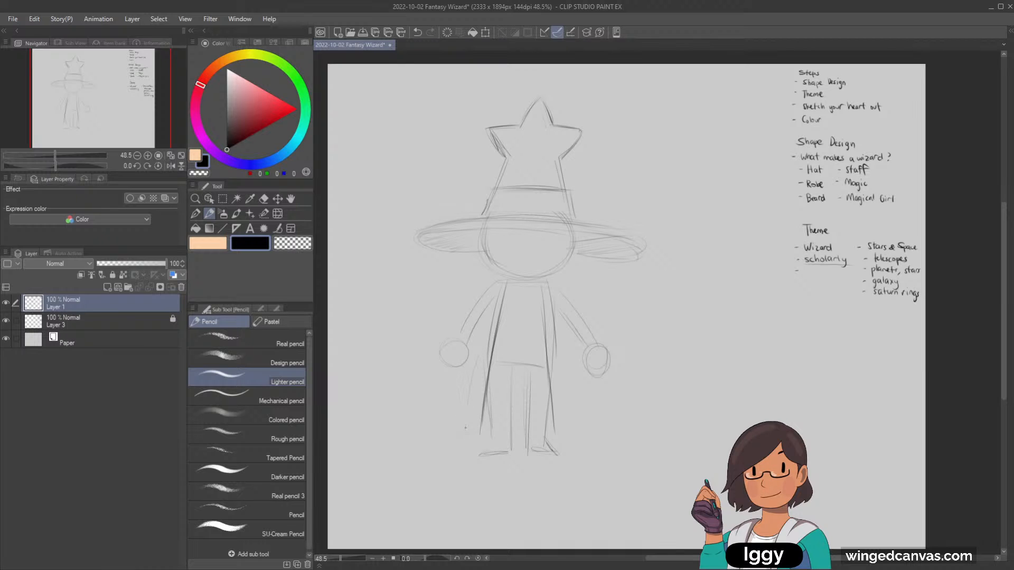
mouse_move(475, 408)
left_mouse_down()
mouse_move(492, 308)
mouse_move(473, 421)
left_mouse_up()
left_click_drag(551, 313, 562, 424)
Sketch wide flared sleeves ending above the hands on both arms, then undo the last stray stroke.
mouse_move(460, 325)
left_mouse_down()
mouse_move(479, 339)
mouse_move(459, 311)
left_mouse_up()
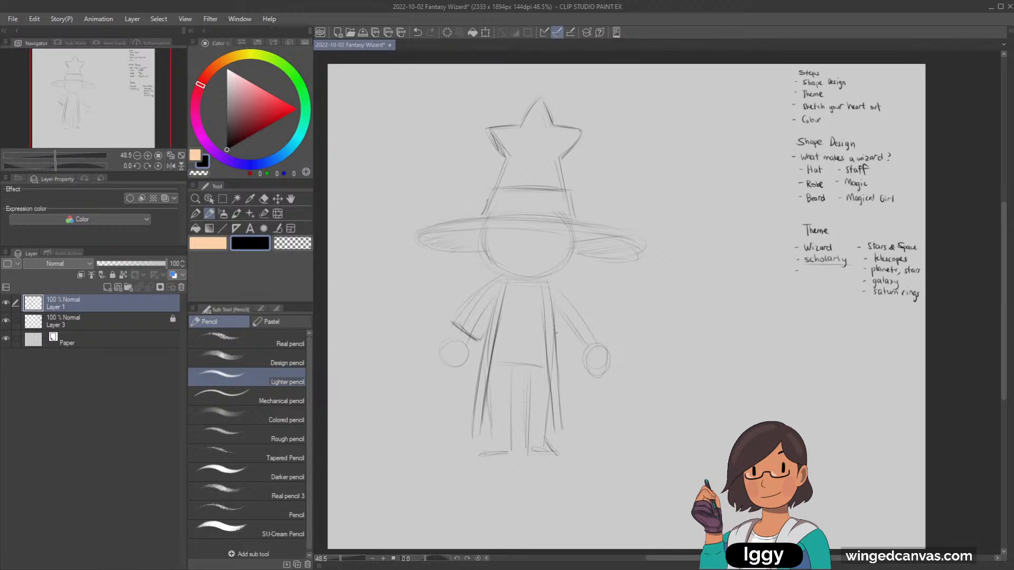
left_click_drag(560, 323, 576, 350)
left_click_drag(563, 297, 593, 317)
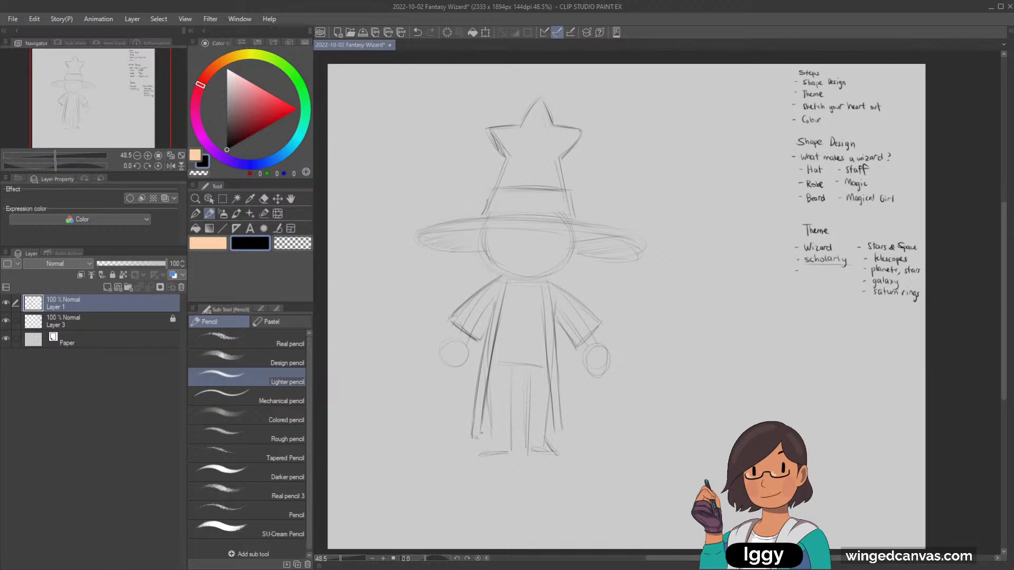
key("ctrl+z")
Sketch small rounded ears beside the head and try a scalloped trim along the hat brim, undoing the trim strokes.
left_click_drag(458, 230, 584, 234)
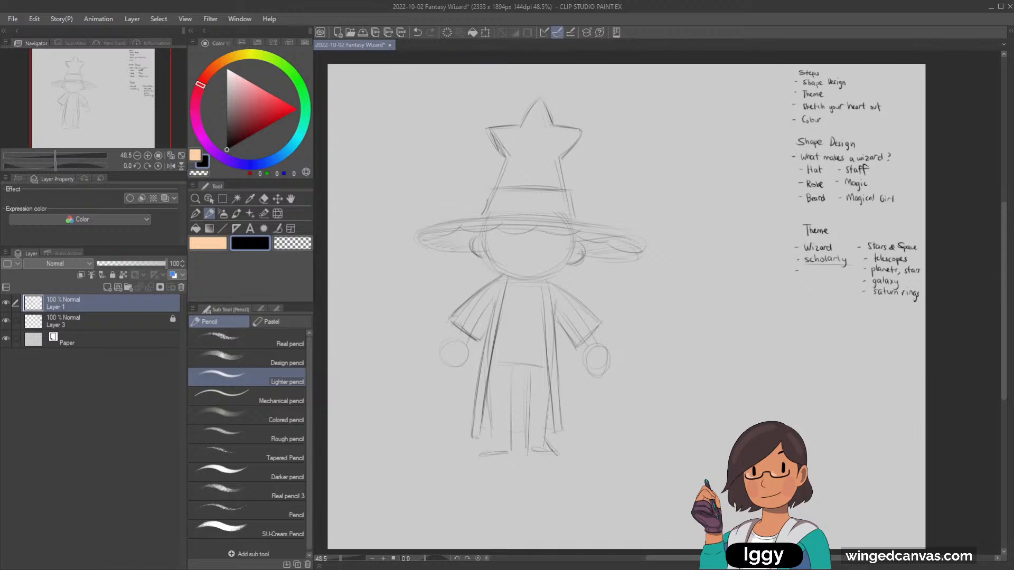
left_click_drag(444, 257, 457, 253)
left_click_drag(585, 264, 608, 260)
left_click_drag(431, 238, 458, 235)
left_click_drag(581, 241, 603, 235)
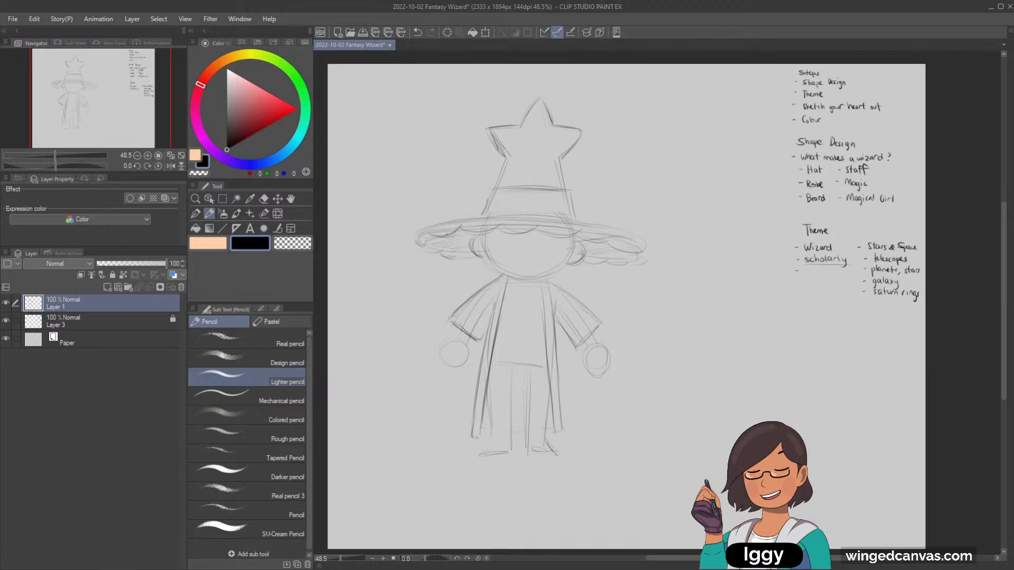
left_click_drag(440, 241, 454, 262)
key("ctrl+z")
key("ctrl+z")
key("ctrl+z")
key("ctrl+z")
key("ctrl+z")
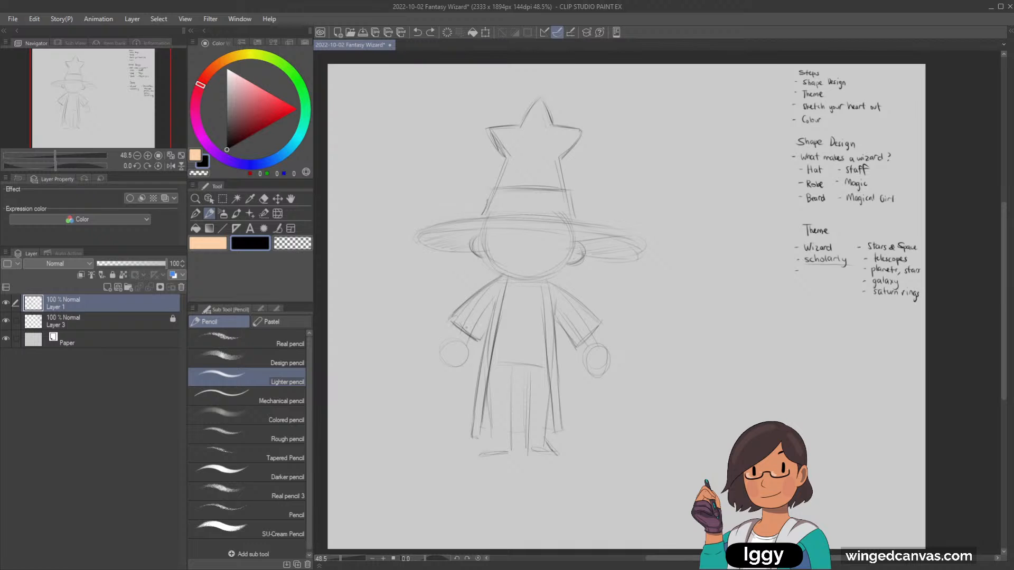
Redraw the round hand below the figure's left-hand sleeve and erase the arm lines inside that sleeve.
left_click_drag(451, 367, 438, 346)
left_click(263, 199)
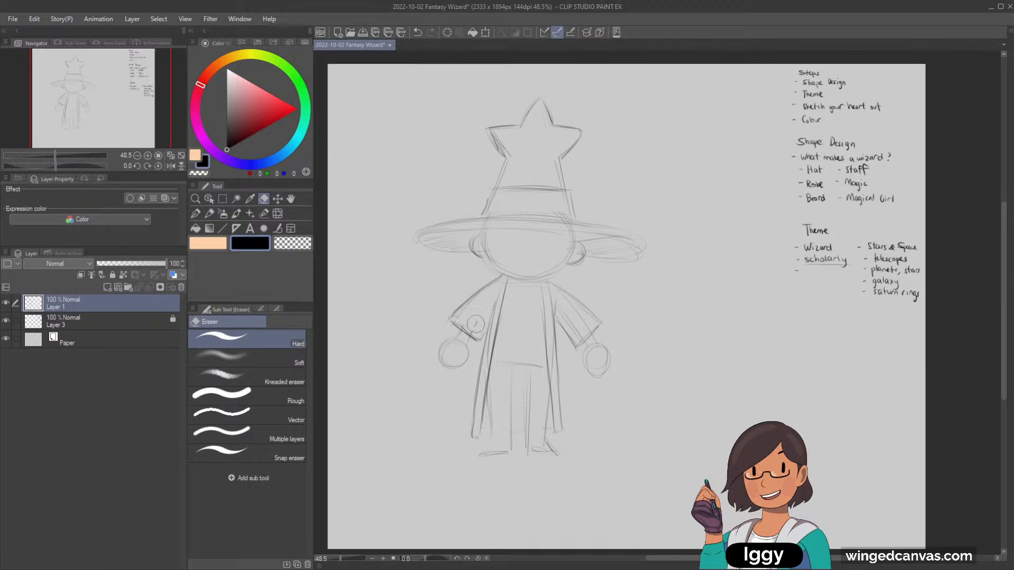
mouse_move(475, 324)
left_mouse_down()
mouse_move(439, 369)
mouse_move(465, 337)
left_mouse_up()
Sketch banded, puffed shoulder pieces on both sleeves and a V-shaped neckline at the top of the torso.
left_click(209, 214)
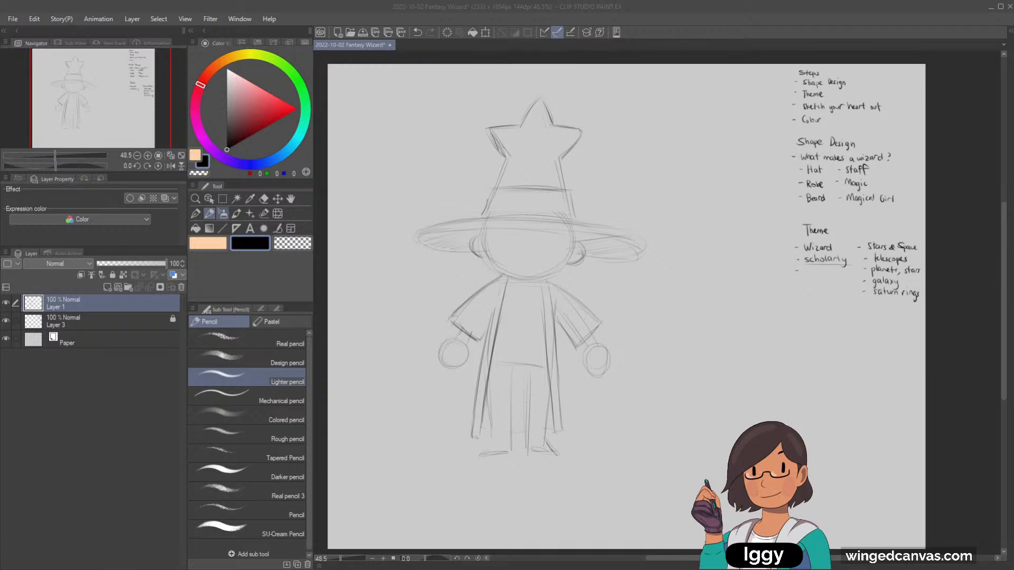
left_click(462, 269)
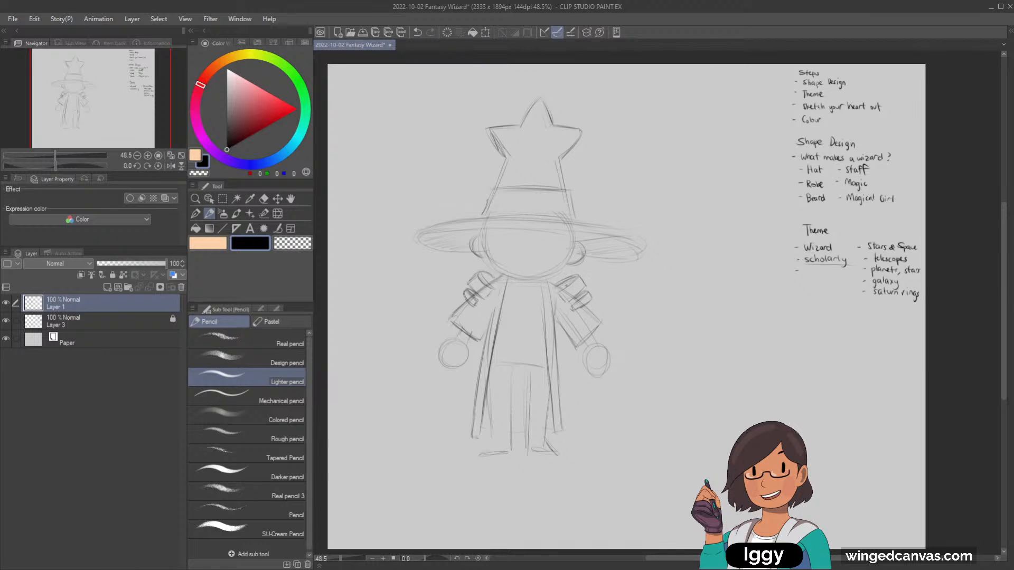
key("e")
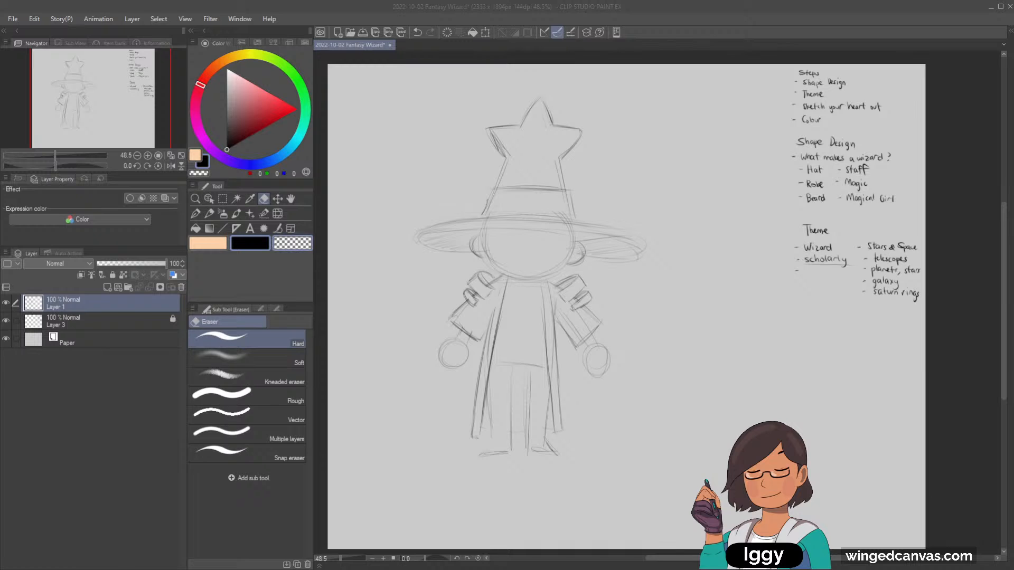
key("slash")
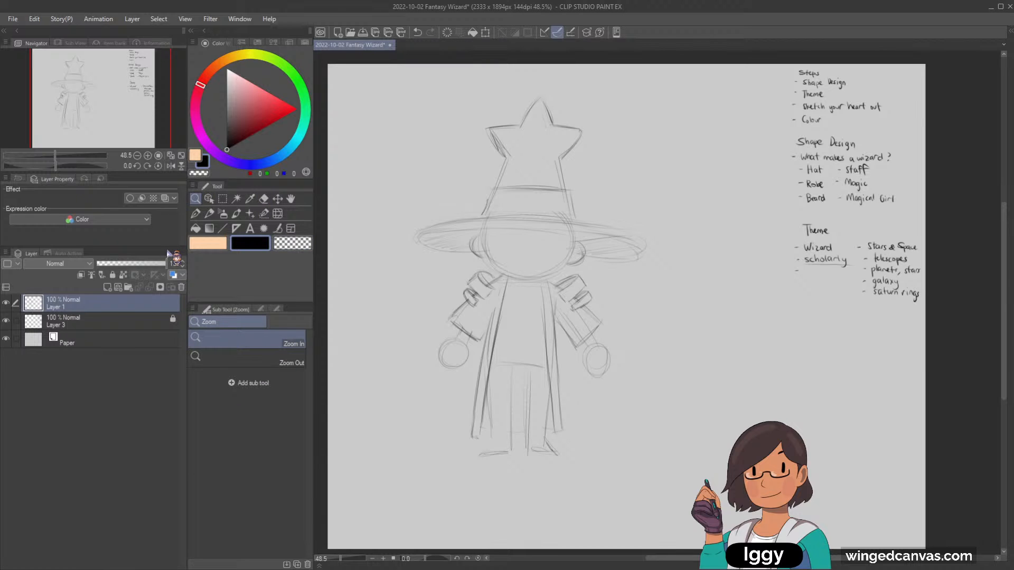
left_click(210, 213)
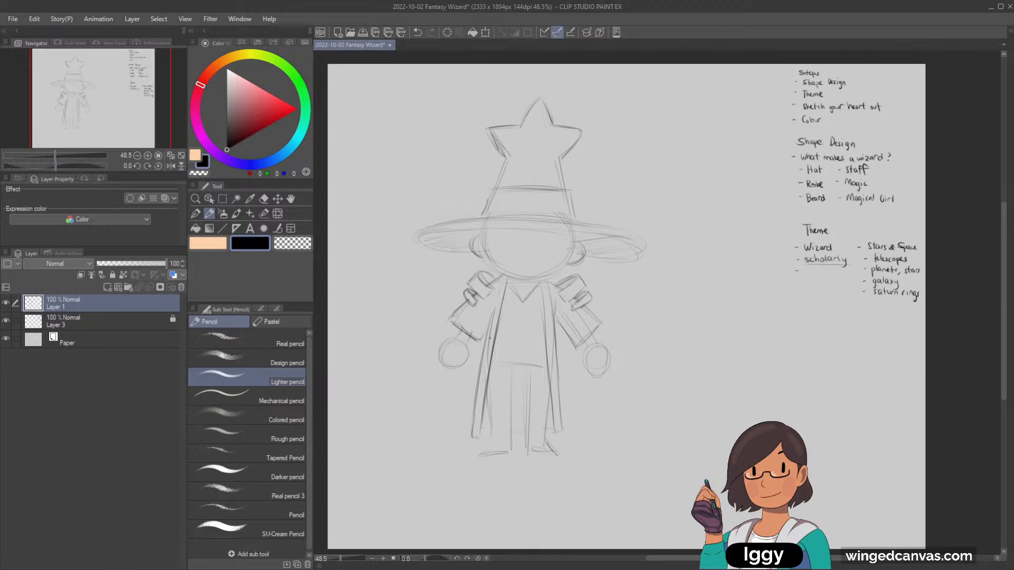
Sketch a collar and a short necktie below the V-shaped neckline.
mouse_move(515, 289)
left_mouse_down()
mouse_move(534, 309)
mouse_move(522, 292)
mouse_move(531, 291)
mouse_move(530, 303)
left_mouse_up()
key("ctrl+z")
key("ctrl+z")
mouse_move(517, 305)
left_mouse_down()
mouse_move(512, 322)
mouse_move(526, 320)
left_mouse_up()
Sketch waistband lines across the torso and outline boots on both legs beneath the robe.
left_click_drag(505, 329, 547, 329)
left_click_drag(512, 342, 544, 340)
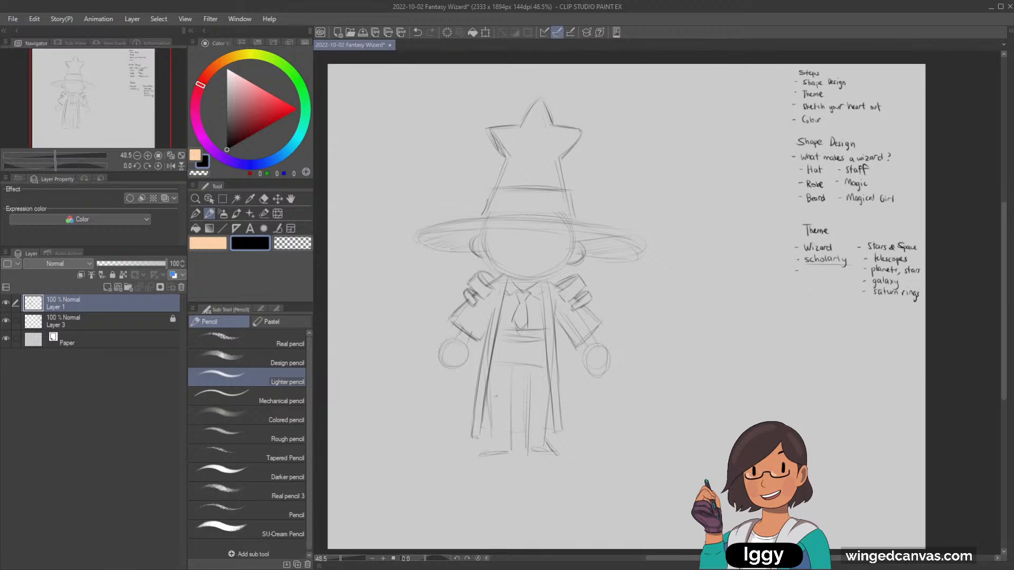
mouse_move(490, 416)
left_mouse_down()
mouse_move(515, 416)
mouse_move(485, 417)
mouse_move(488, 447)
mouse_move(529, 454)
left_mouse_up()
mouse_move(528, 415)
left_mouse_down()
mouse_move(556, 419)
mouse_move(550, 436)
left_mouse_up()
Sketch a tall, thin staff topped by a round orb, standing apart from the figure on the side away from the notes.
left_click_drag(383, 221, 391, 430)
key("ctrl+z")
left_click_drag(379, 256, 385, 434)
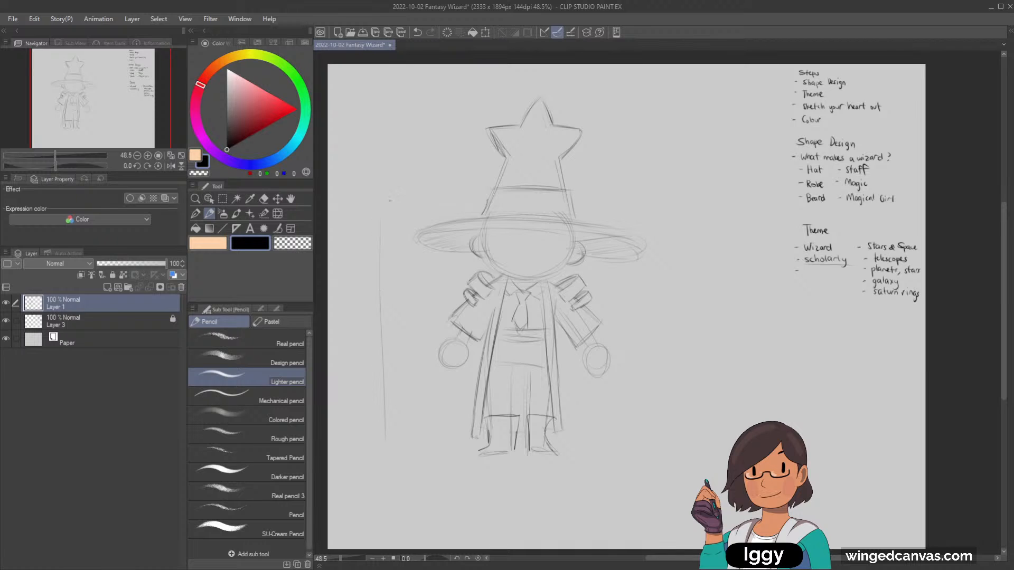
mouse_move(390, 268)
left_mouse_down()
mouse_move(391, 231)
mouse_move(388, 298)
left_mouse_up()
left_click_drag(390, 336, 391, 355)
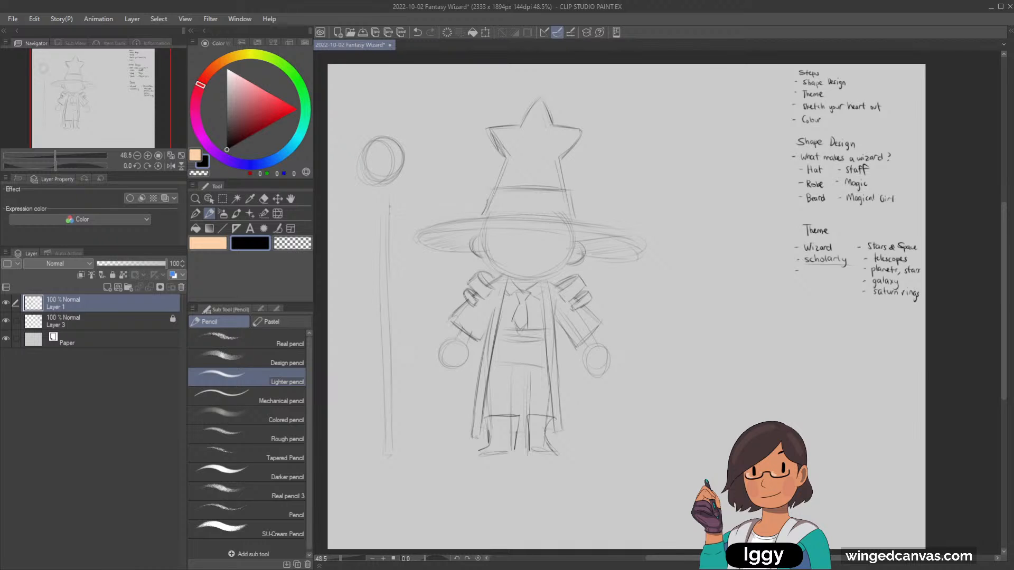
left_click_drag(380, 231, 379, 257)
Lasso the staff and its orb, move them slightly closer to the figure, and deselect.
left_click(224, 200)
mouse_move(350, 112)
left_mouse_down()
mouse_move(343, 148)
mouse_move(412, 489)
mouse_move(422, 126)
mouse_move(359, 108)
left_mouse_up()
left_click(278, 198)
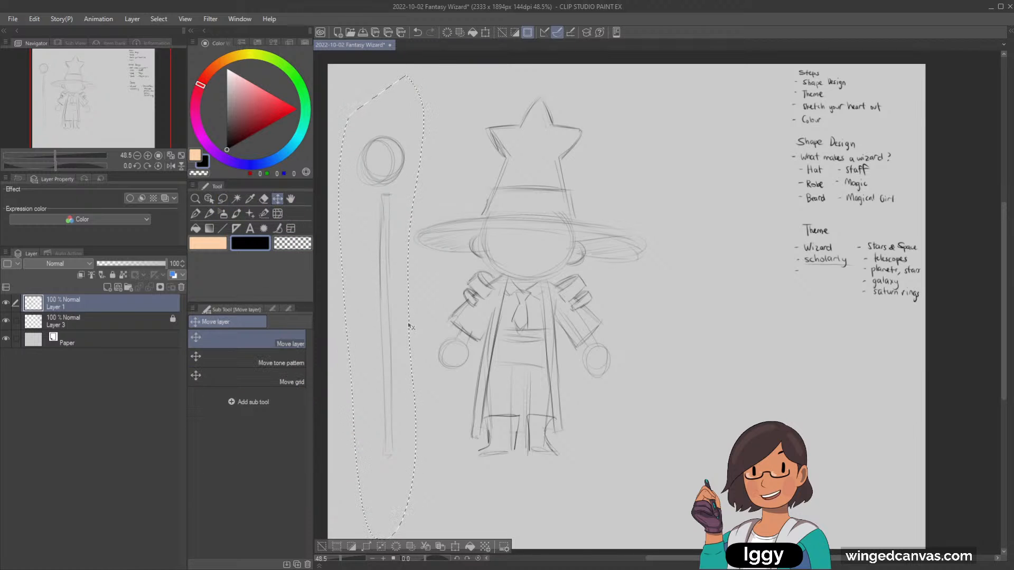
left_click_drag(392, 362, 401, 364)
key("ctrl+d")
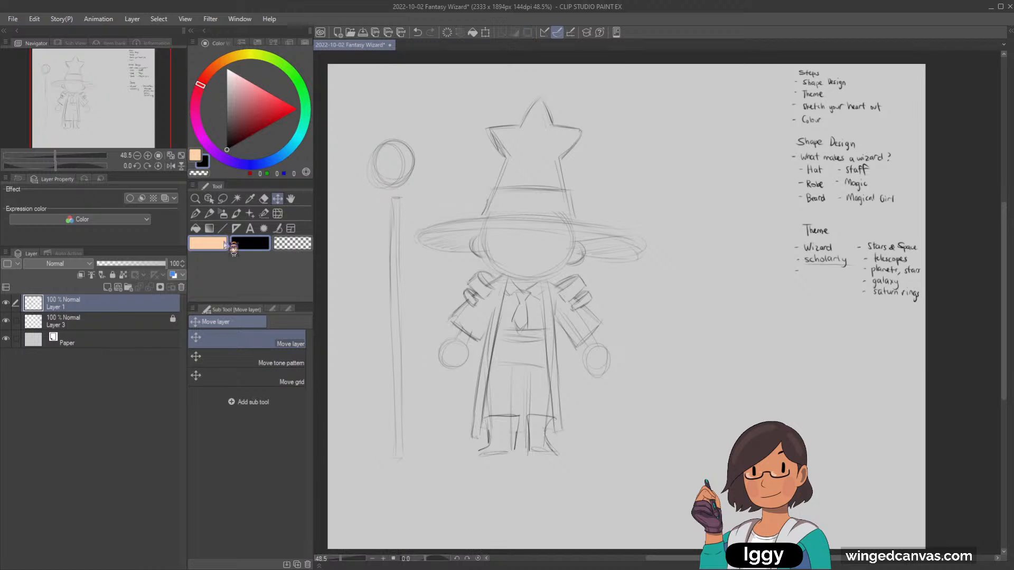
Darken the staff orb's outline and add light shading inside it, undoing the stray stroke.
left_click(210, 213)
mouse_move(380, 183)
left_mouse_down()
mouse_move(419, 159)
mouse_move(377, 167)
mouse_move(415, 160)
left_mouse_up()
key("ctrl+z")
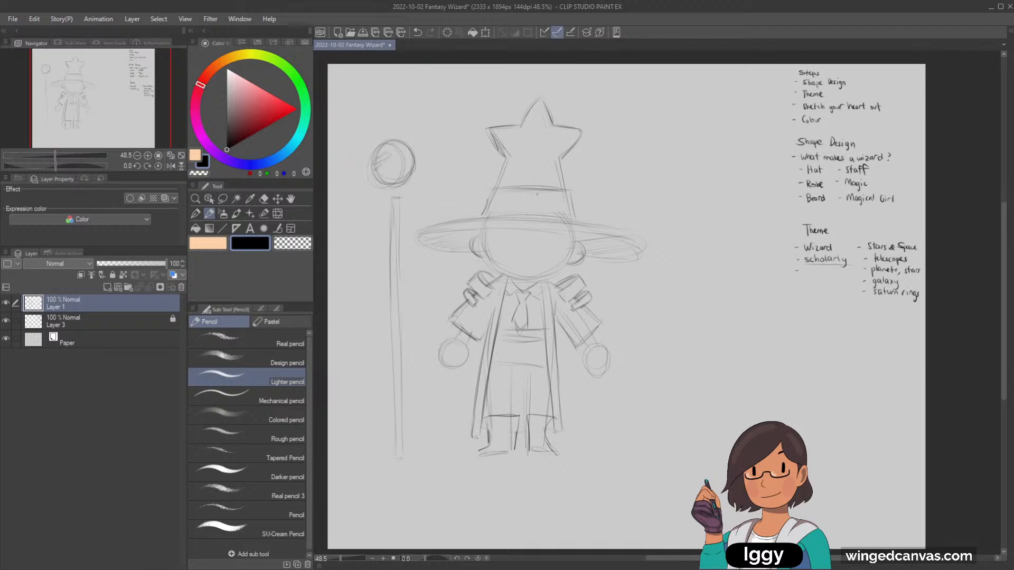
Erase the necktie and collar from the torso and sketch a small curved nose on the face.
left_click(264, 199)
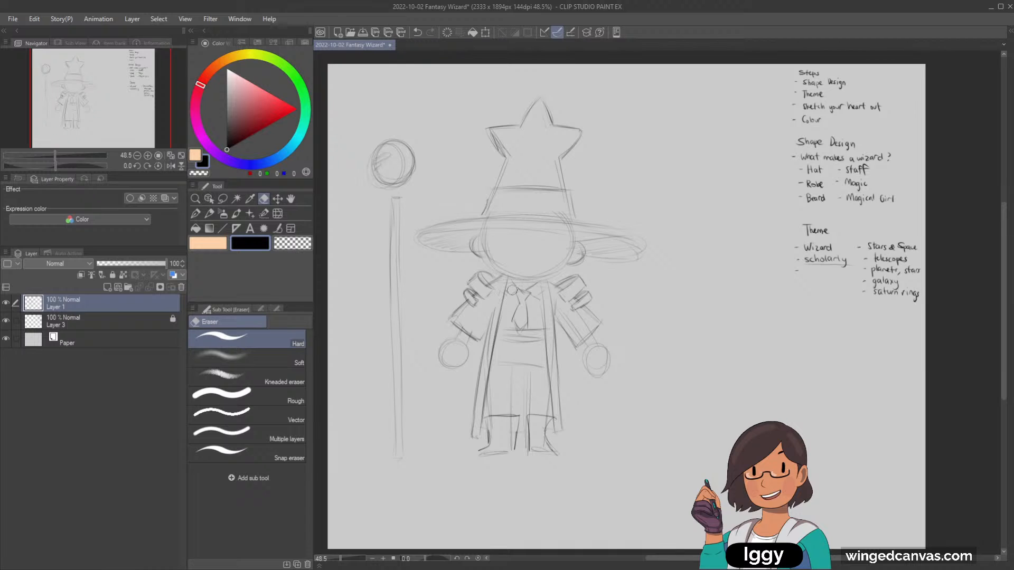
mouse_move(512, 300)
left_mouse_down()
mouse_move(528, 287)
mouse_move(517, 338)
mouse_move(530, 299)
left_mouse_up()
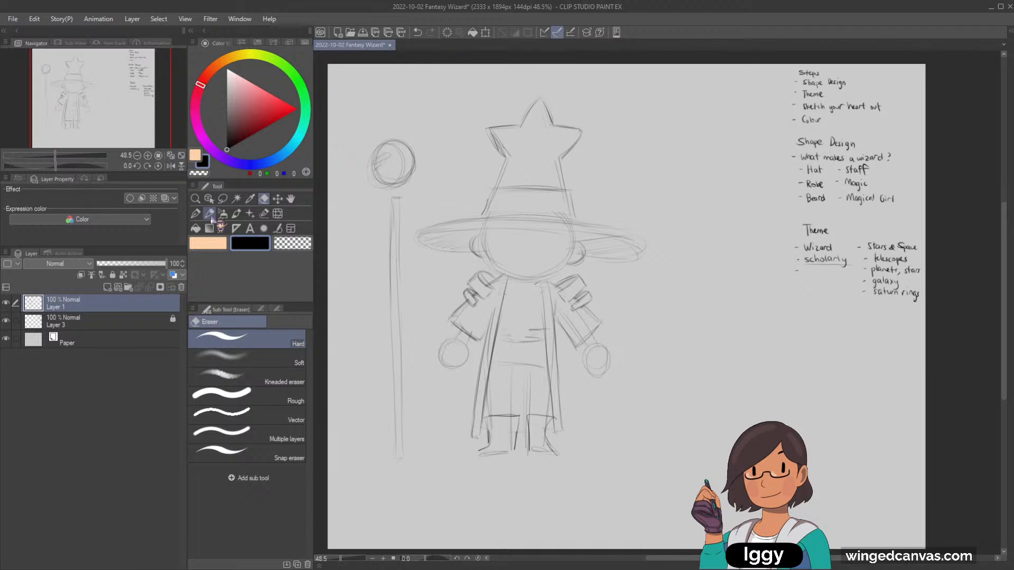
key("p")
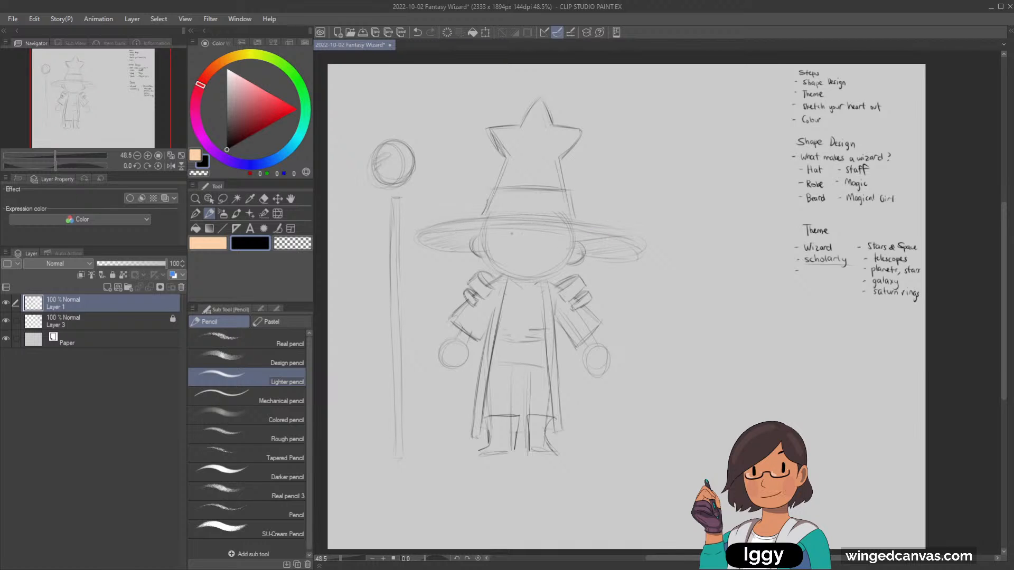
left_click_drag(510, 237, 523, 252)
key("ctrl+z")
Sketch a flat platform beneath the staff's orb with side brackets holding small spheres.
mouse_move(373, 197)
left_mouse_down()
mouse_move(397, 200)
mouse_move(369, 196)
mouse_move(403, 188)
mouse_move(359, 190)
mouse_move(431, 187)
mouse_move(359, 199)
mouse_move(415, 187)
mouse_move(391, 184)
mouse_move(359, 196)
mouse_move(431, 196)
left_mouse_up()
key("ctrl+z")
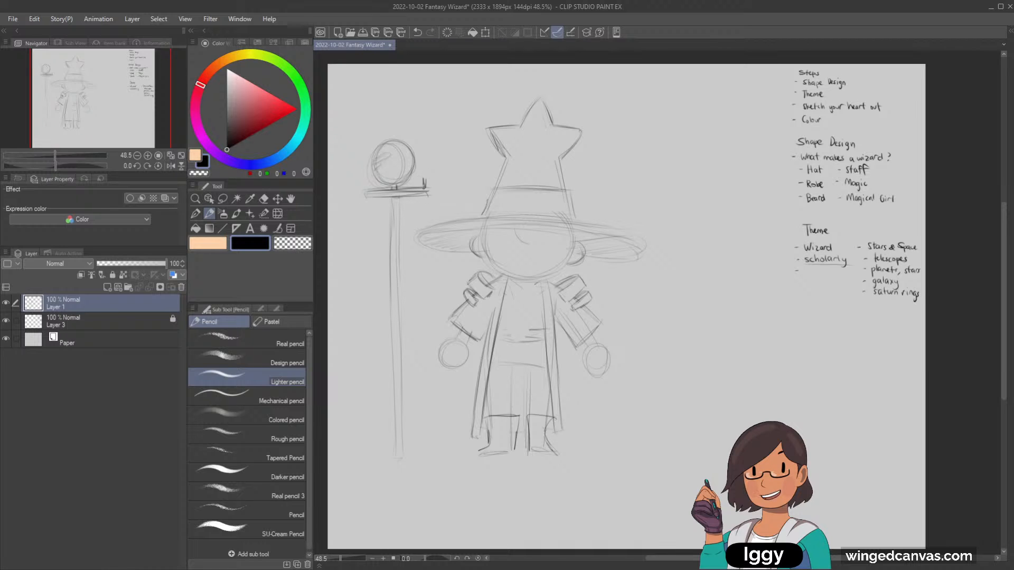
key("ctrl+z")
key("ctrl+y")
left_click_drag(418, 178, 434, 175)
key("ctrl+z")
left_click_drag(431, 164, 432, 163)
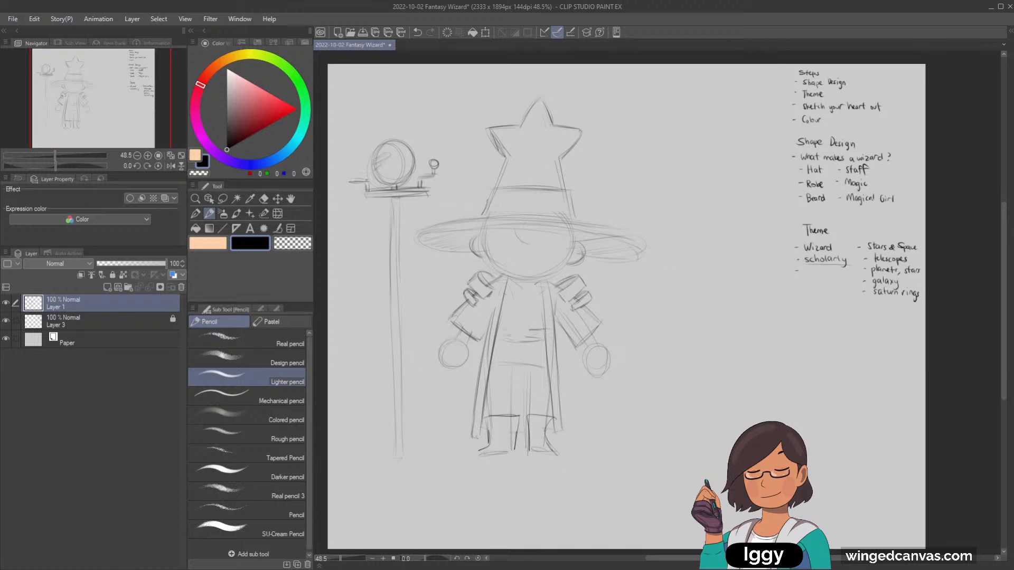
Sketch a globe-like frame with a tilted axis around the orb and a band across its middle.
mouse_move(354, 158)
left_mouse_down()
mouse_move(350, 168)
mouse_move(372, 174)
mouse_move(353, 173)
mouse_move(351, 158)
mouse_move(415, 167)
mouse_move(397, 165)
left_mouse_up()
key("ctrl+z")
mouse_move(377, 175)
left_mouse_down()
mouse_move(412, 177)
mouse_move(400, 170)
left_mouse_up()
left_click_drag(414, 165, 399, 146)
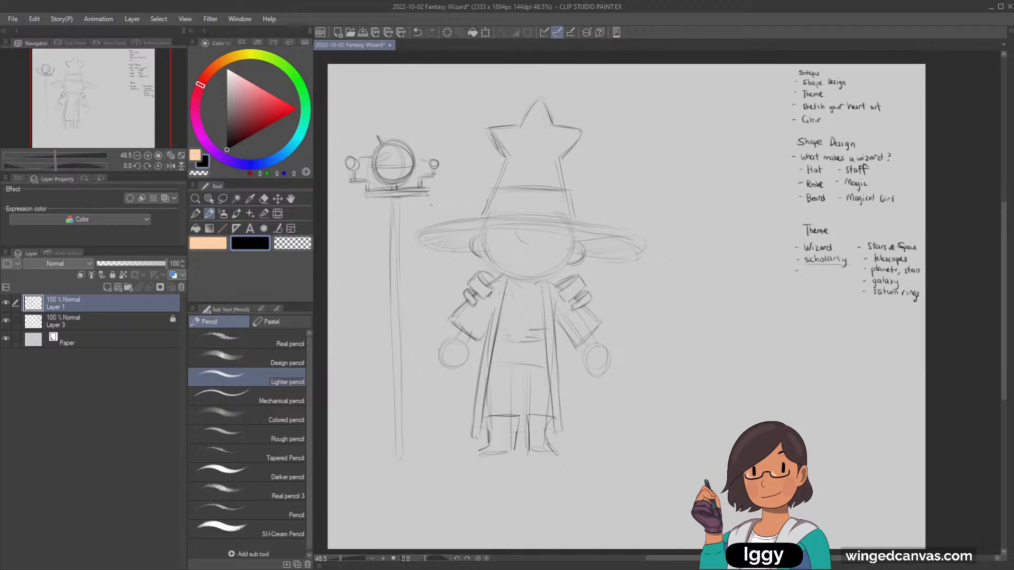
key("ctrl+z")
Lasso the framed orb, nudge it slightly up above the staff's platform, and deselect.
left_click(222, 199)
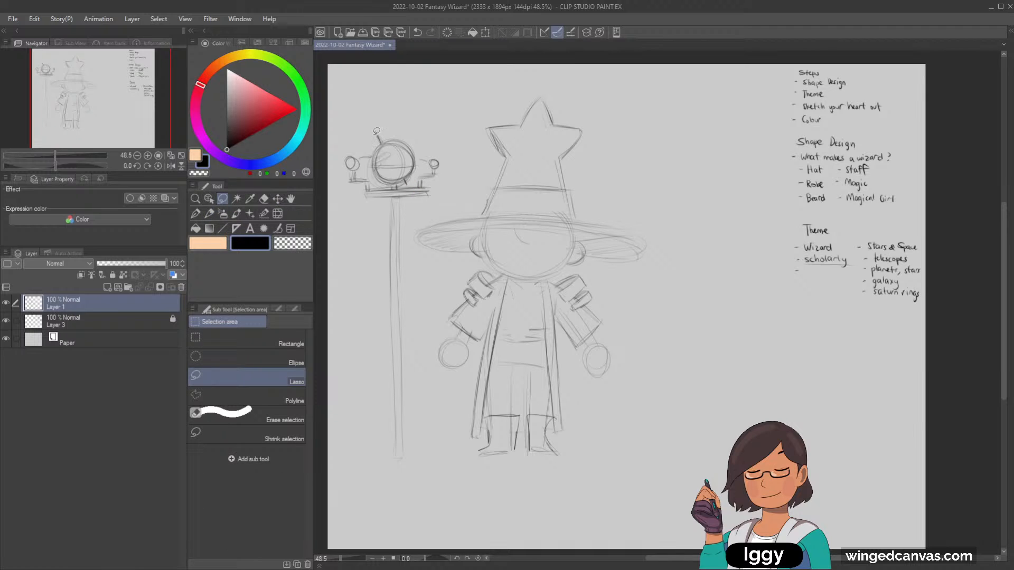
mouse_move(372, 174)
left_mouse_down()
mouse_move(401, 188)
mouse_move(418, 179)
mouse_move(391, 121)
mouse_move(375, 136)
left_mouse_up()
left_click(264, 199)
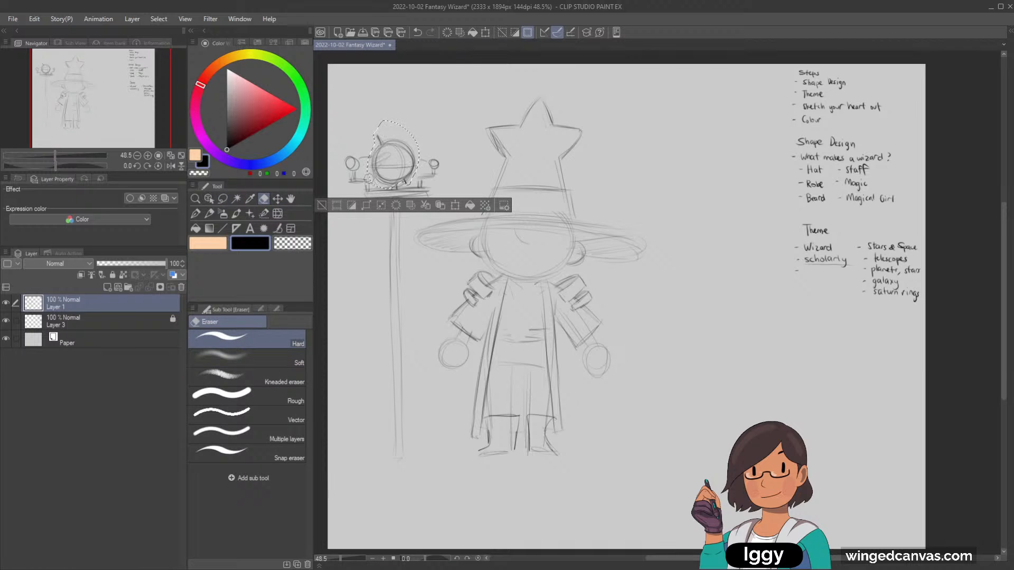
left_click(277, 199)
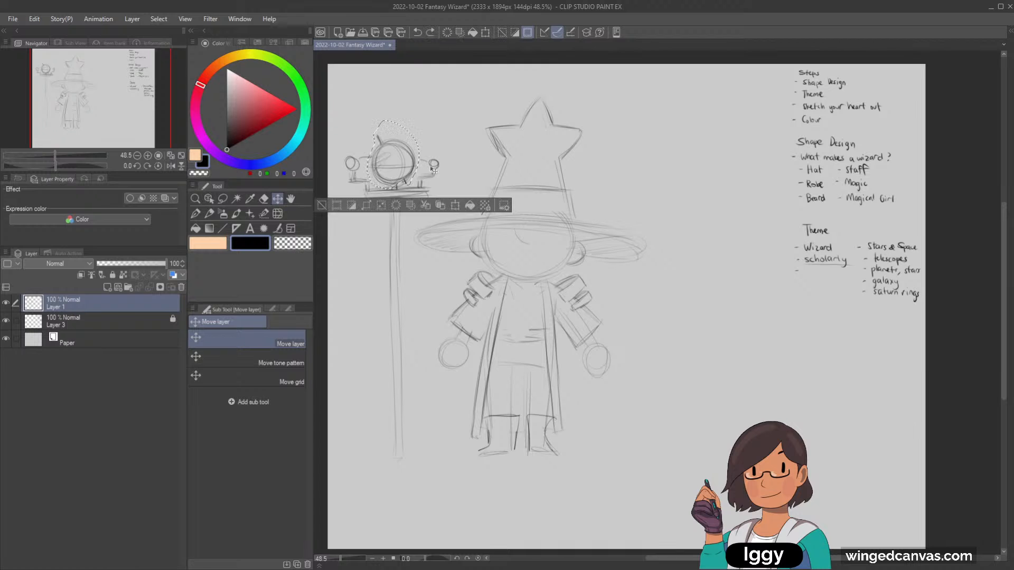
left_click_drag(391, 161, 396, 156)
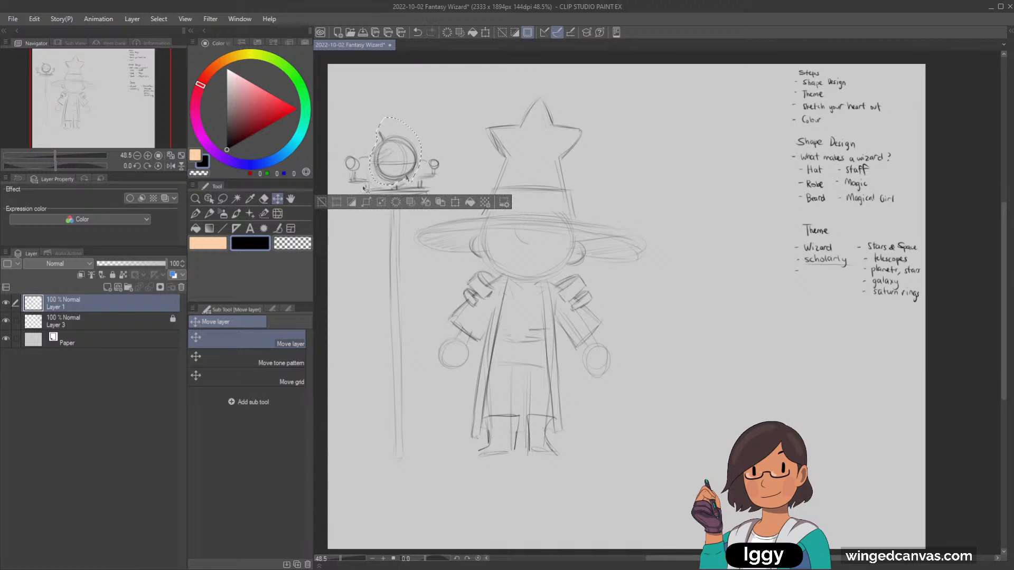
left_click(322, 206)
Sketch a flared support beneath the staff's platform and darken both long edges of the shaft.
left_click(209, 213)
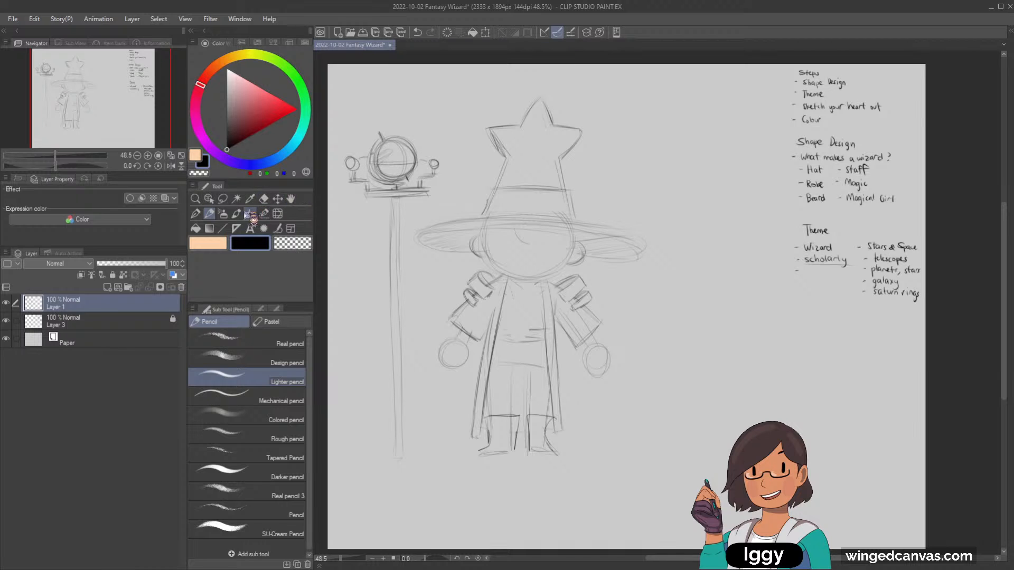
left_click(264, 199)
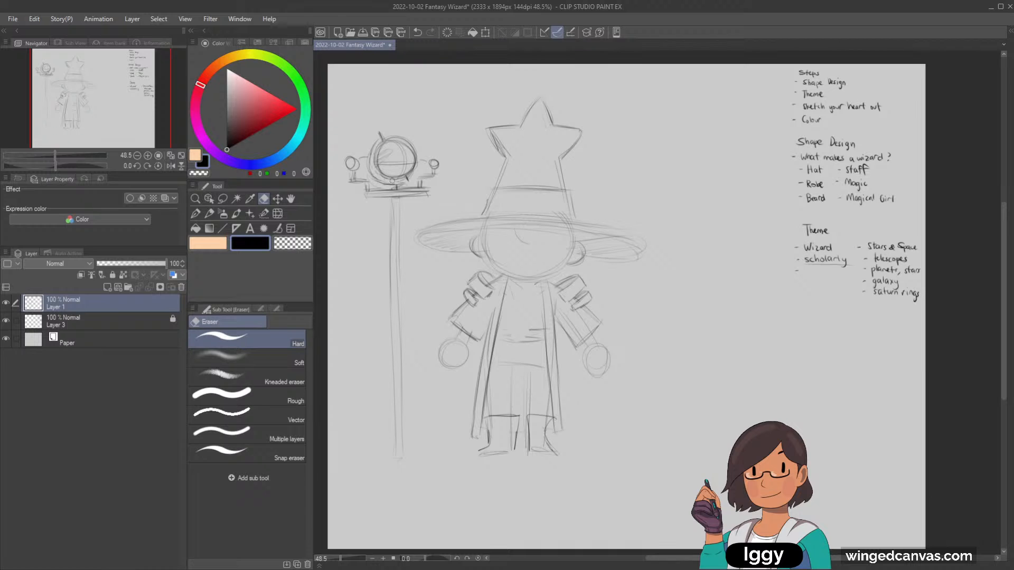
left_click(209, 214)
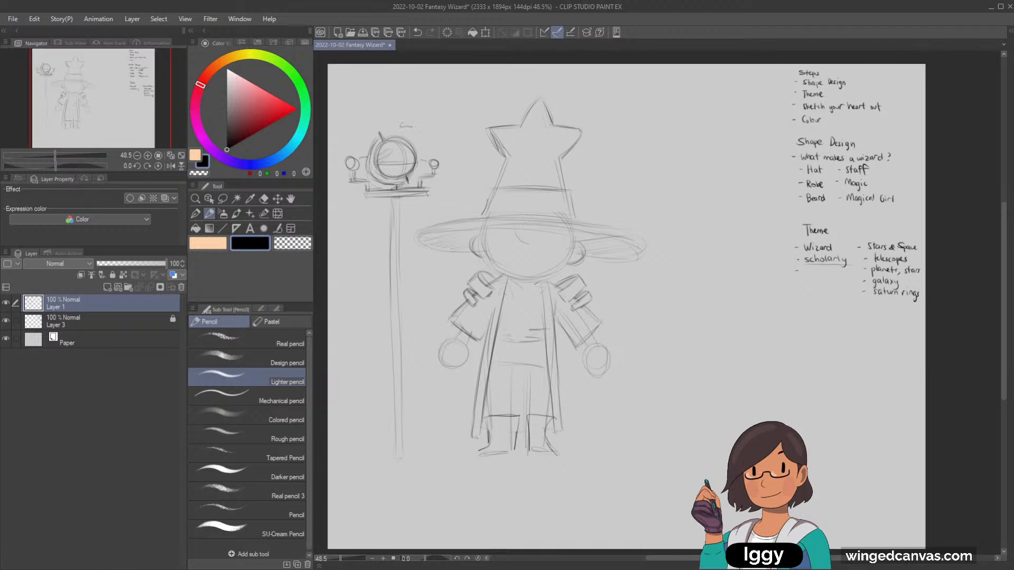
key("ctrl+z")
left_click_drag(384, 196, 391, 213)
left_click_drag(394, 222, 390, 331)
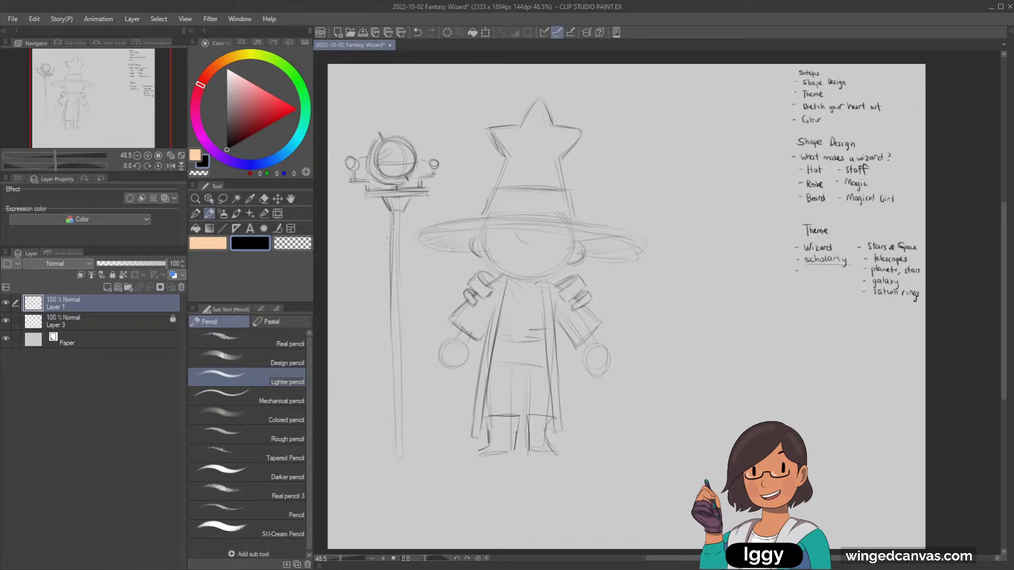
left_click_drag(392, 270, 388, 437)
left_click_drag(402, 238, 400, 405)
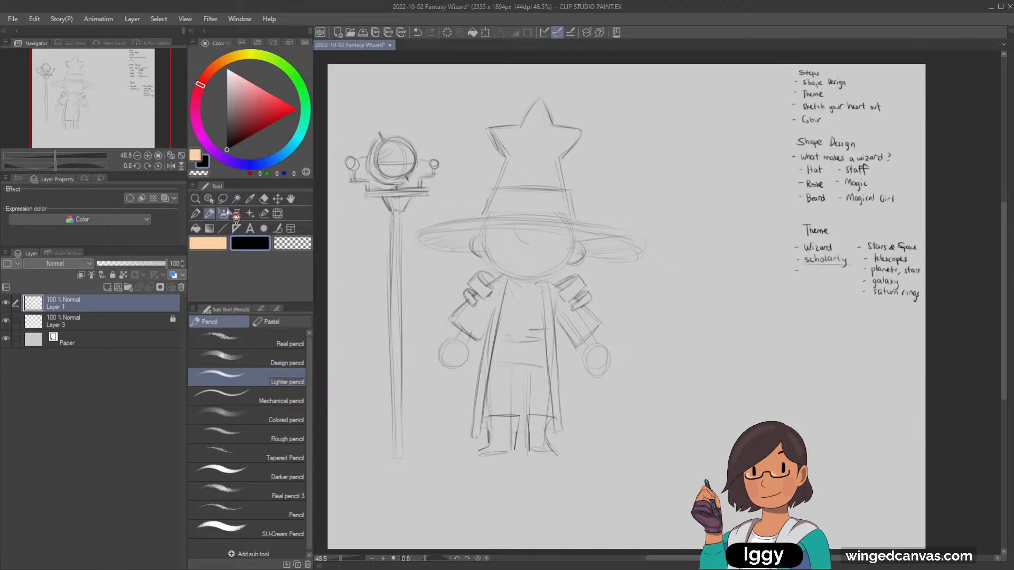
Lasso the whole detailed staff, shift it slightly toward the figure, and deselect.
key("m")
mouse_move(347, 116)
left_mouse_down()
mouse_move(363, 425)
mouse_move(428, 339)
mouse_move(440, 192)
mouse_move(347, 121)
left_mouse_up()
key("k")
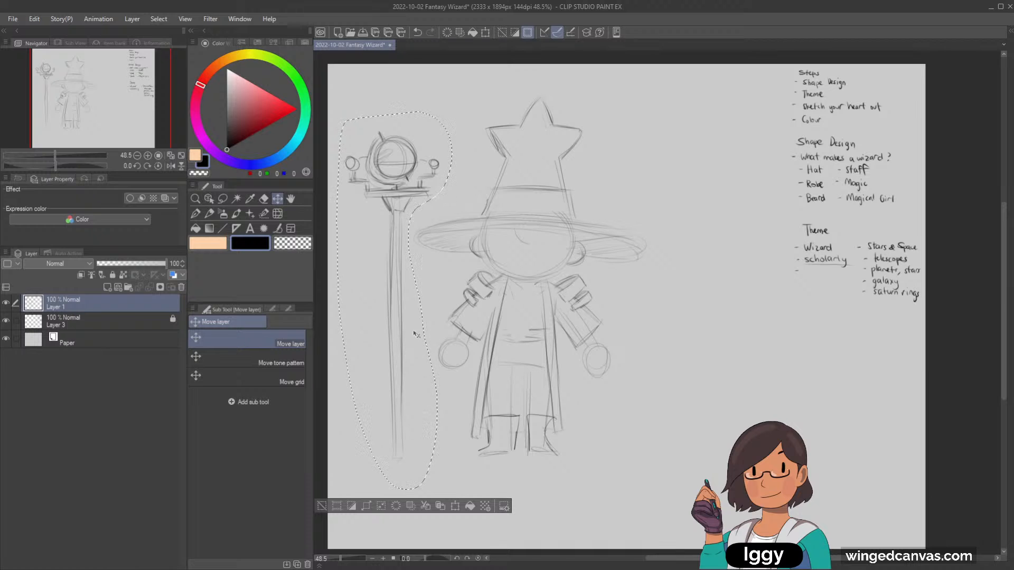
left_click_drag(409, 353, 413, 355)
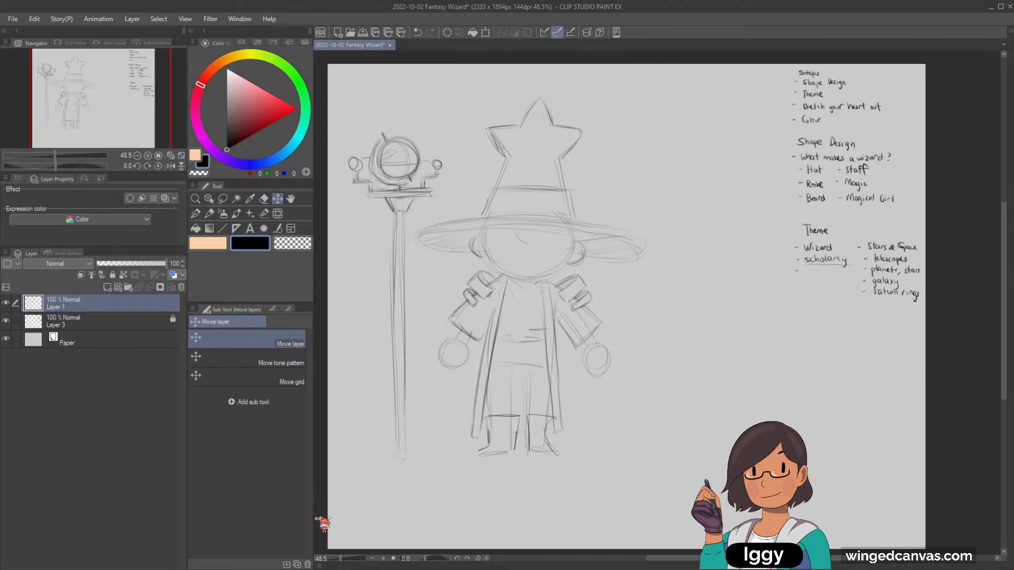
left_click(322, 507)
Erase the robe's outer side edges and redraw them flaring wider toward the hem, closing the bottom corners.
key("e")
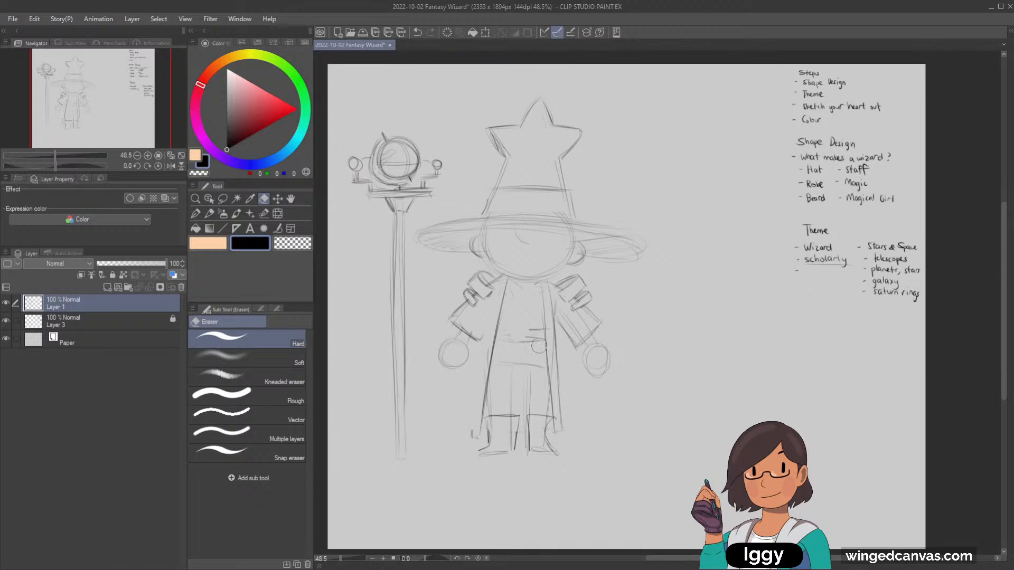
key("p")
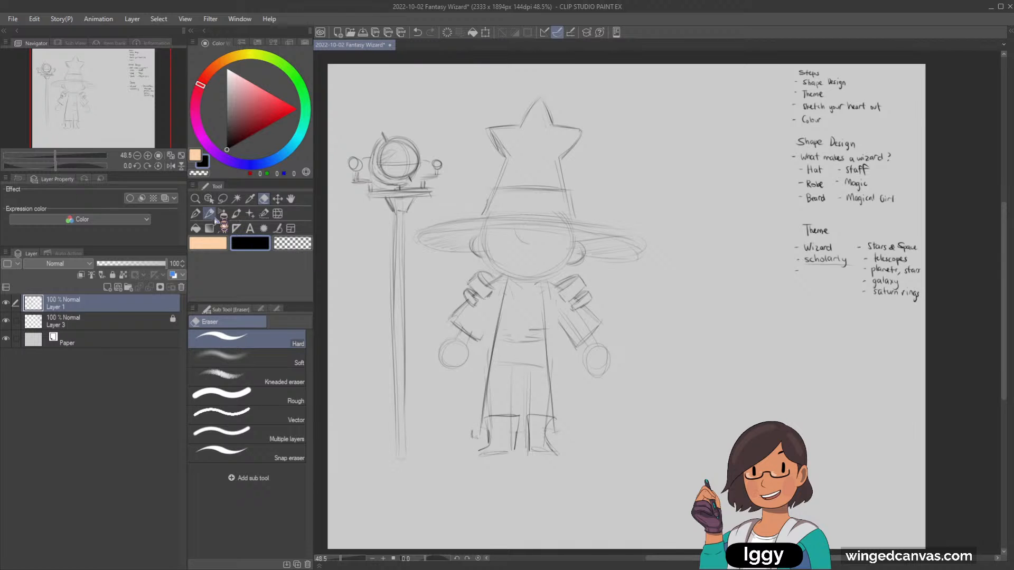
left_click_drag(485, 330, 463, 424)
mouse_move(566, 310)
left_mouse_down()
mouse_move(557, 382)
mouse_move(570, 405)
left_mouse_up()
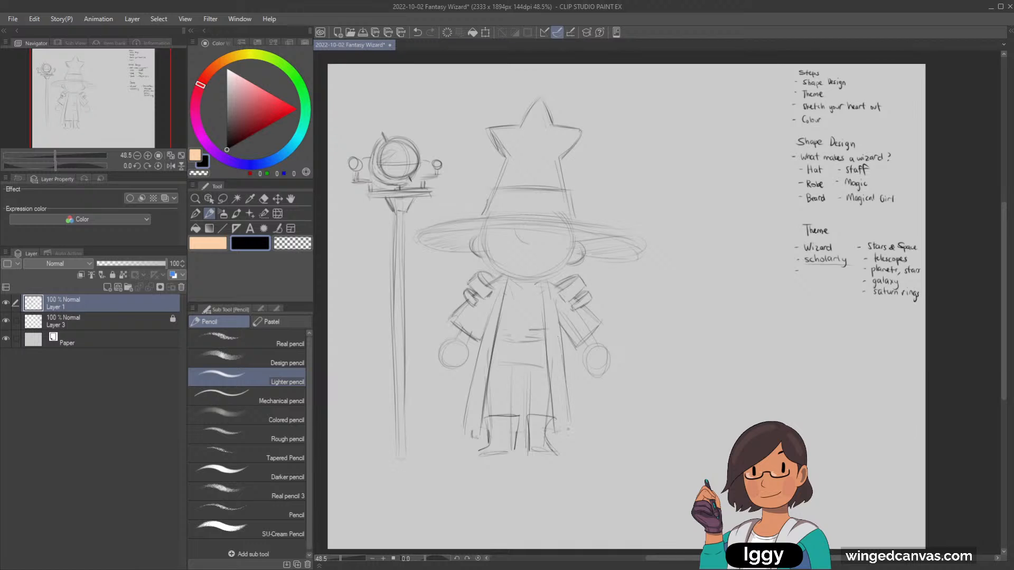
mouse_move(460, 425)
left_mouse_down()
mouse_move(477, 416)
mouse_move(479, 435)
left_mouse_up()
mouse_move(569, 422)
left_mouse_down()
mouse_move(576, 430)
mouse_move(558, 435)
left_mouse_up()
Add a trim band along the robe's hem and wide turned-back cuffs at both sleeve ends.
left_click_drag(464, 417, 484, 409)
mouse_move(473, 317)
left_mouse_down()
mouse_move(446, 328)
mouse_move(474, 346)
left_mouse_up()
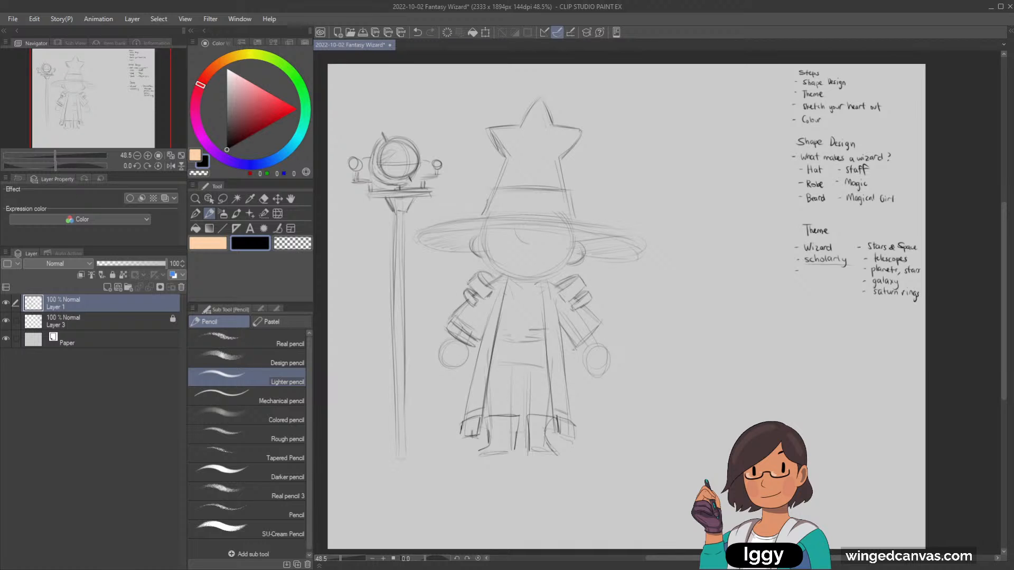
mouse_move(578, 356)
left_mouse_down()
mouse_move(610, 334)
mouse_move(596, 328)
mouse_move(607, 319)
left_mouse_up()
key("e")
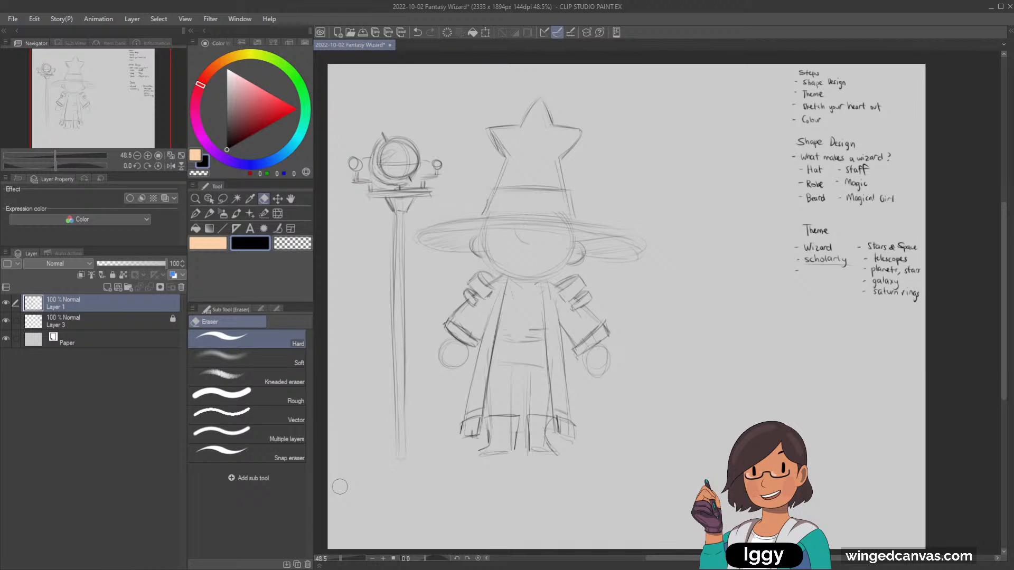
Sketch folded lapels on both sides of the robe's front opening.
key("p")
key("p")
left_click_drag(496, 280, 503, 312)
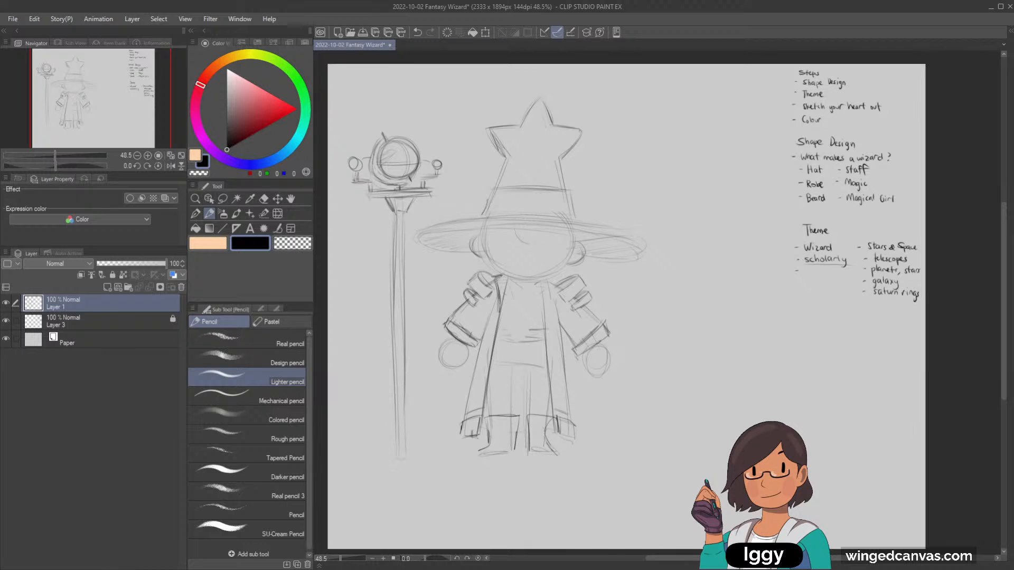
left_click_drag(539, 285, 556, 318)
left_click_drag(554, 274, 557, 313)
left_click_drag(506, 292, 504, 313)
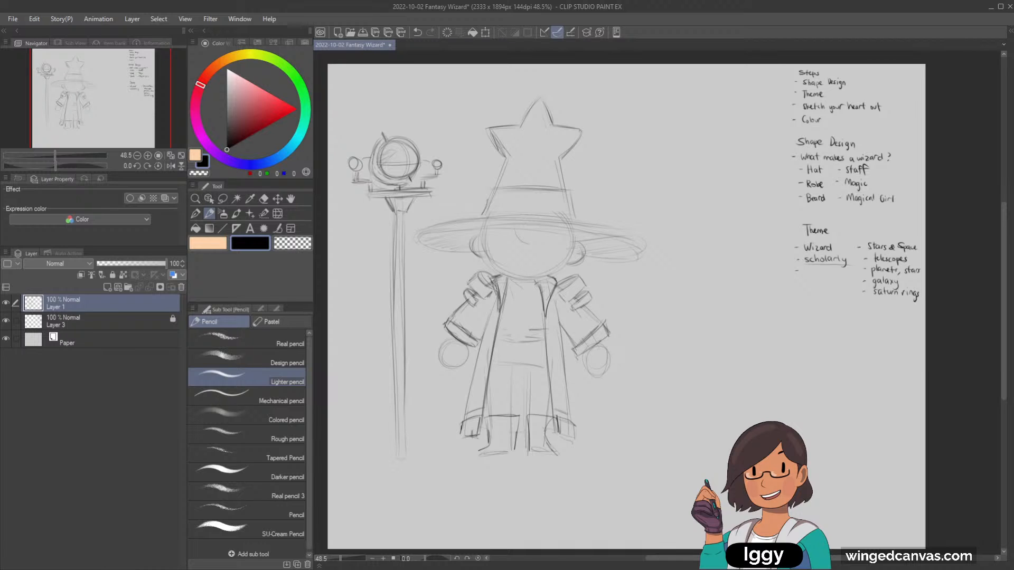
Sketch a necklace with an oval pendant on the chest and erase the excess lines at the neck.
left_click_drag(497, 277, 508, 310)
mouse_move(536, 284)
left_mouse_down()
mouse_move(520, 320)
mouse_move(526, 308)
left_mouse_up()
key("ctrl+z")
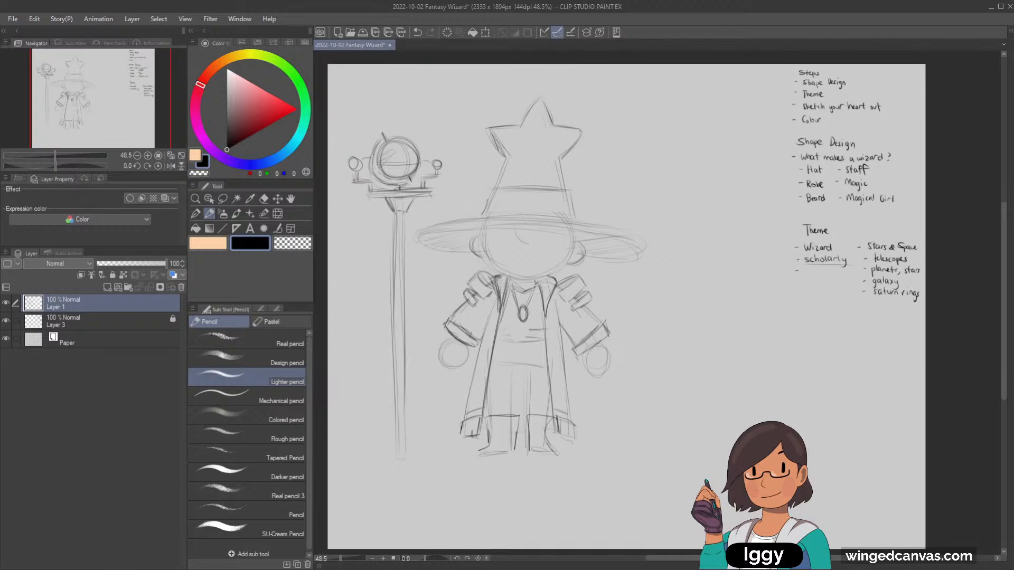
key("e")
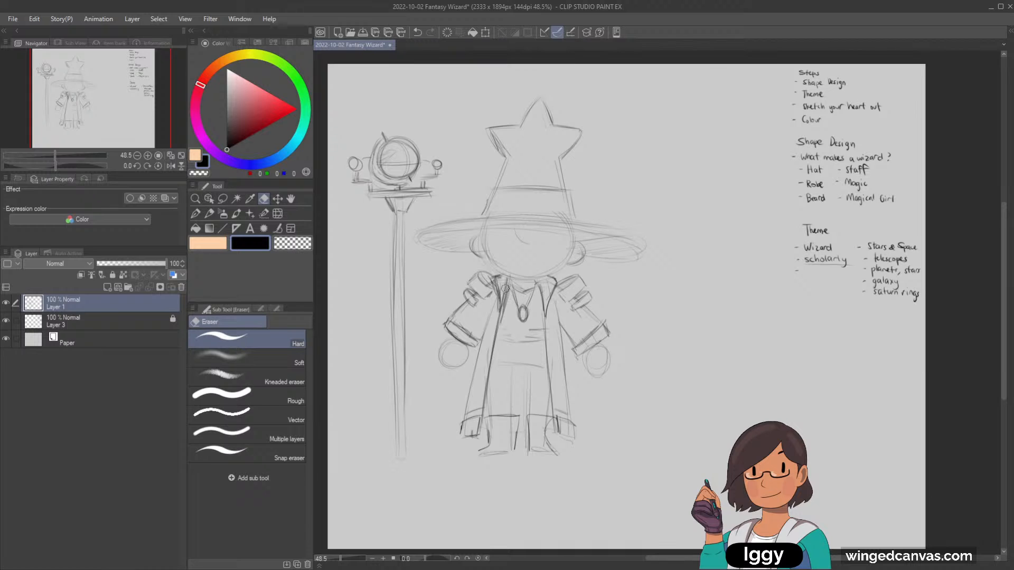
left_click_drag(507, 283, 506, 286)
left_click(209, 213)
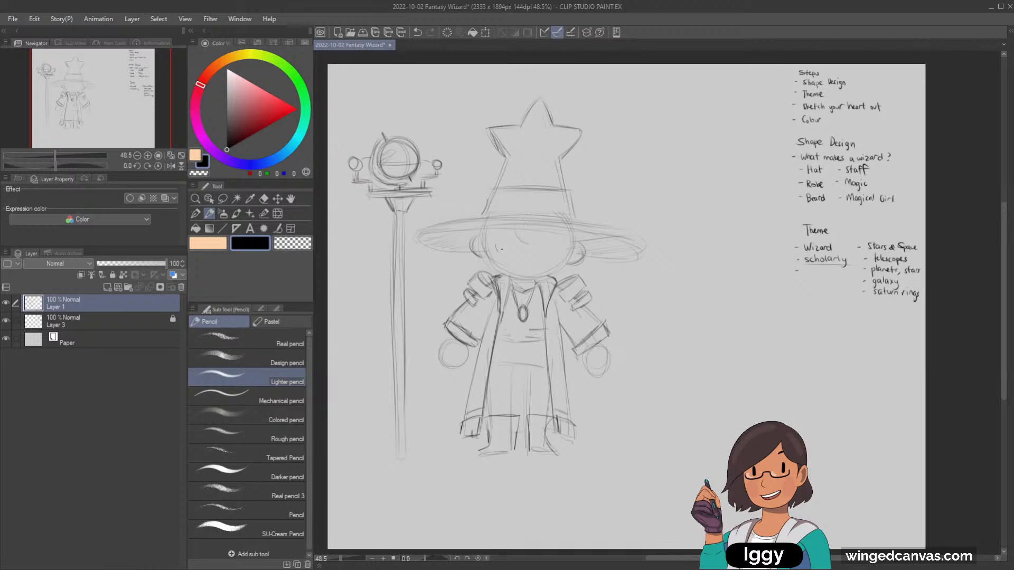
mouse_move(501, 248)
left_mouse_down()
mouse_move(499, 264)
mouse_move(563, 240)
mouse_move(562, 254)
left_mouse_up()
key("ctrl+z")
key("ctrl+z")
key("ctrl+z")
key("ctrl+z")
key("ctrl+z")
key("ctrl+z")
Sketch curved upper eyelids and large round eyes on the face just below the hat brim.
left_click_drag(490, 235, 508, 235)
key("ctrl+z")
key("ctrl+y")
left_click_drag(539, 239, 563, 241)
key("ctrl+z")
key("ctrl+y")
key("ctrl+z")
left_click_drag(503, 242, 553, 246)
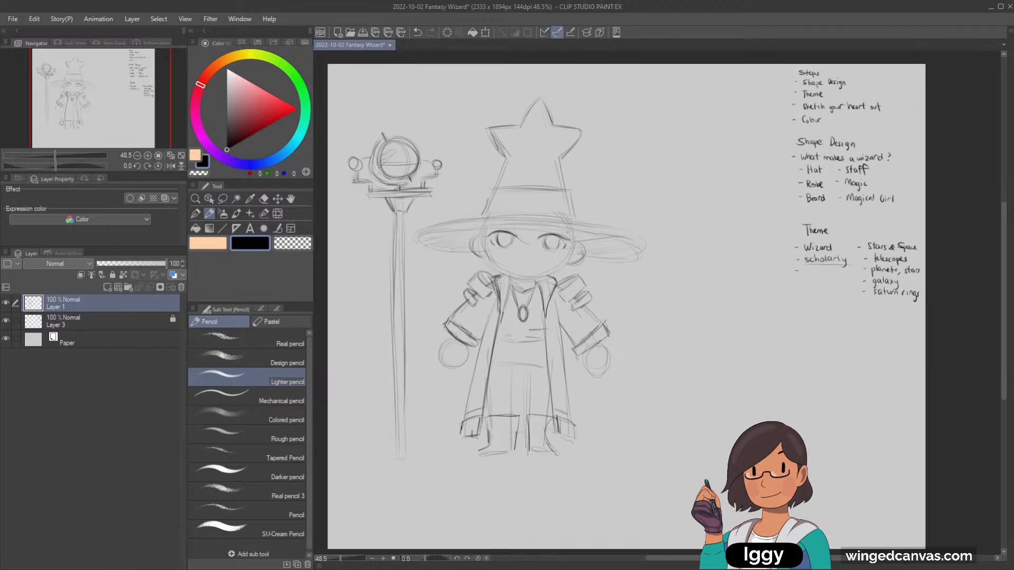
Sketch hair strands at the sides of the face, darken the jawline and add a small smile.
left_click_drag(566, 231, 513, 226)
key("ctrl+z")
mouse_move(518, 261)
left_mouse_down()
mouse_move(530, 262)
mouse_move(508, 243)
mouse_move(554, 246)
mouse_move(515, 261)
mouse_move(531, 263)
left_mouse_up()
key("ctrl+z")
key("e")
key("p")
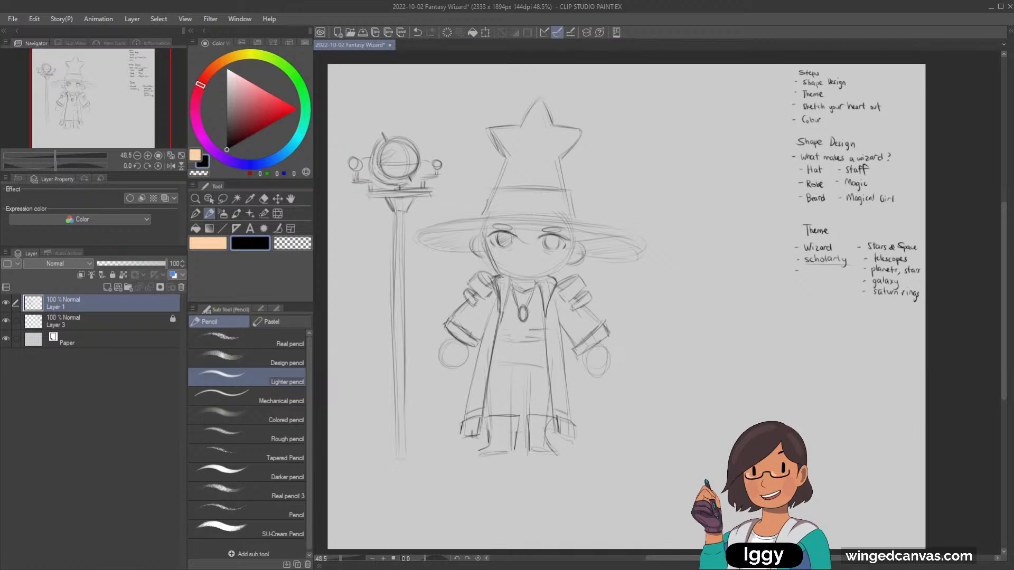
key("ctrl+z")
key("ctrl+y")
key("ctrl+z")
key("ctrl+y")
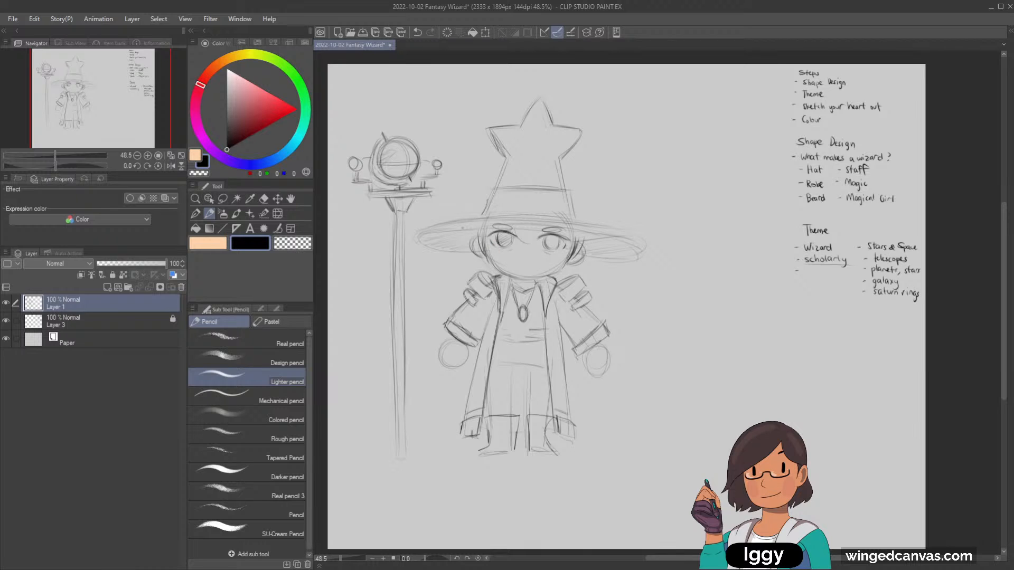
mouse_move(475, 226)
left_mouse_down()
mouse_move(575, 228)
mouse_move(483, 253)
left_mouse_up()
left_click_drag(515, 267, 526, 270)
Erase the rough waist and leg lines, then redraw the shirt's slanted fold and hem and the trouser legs under the robe.
key("e")
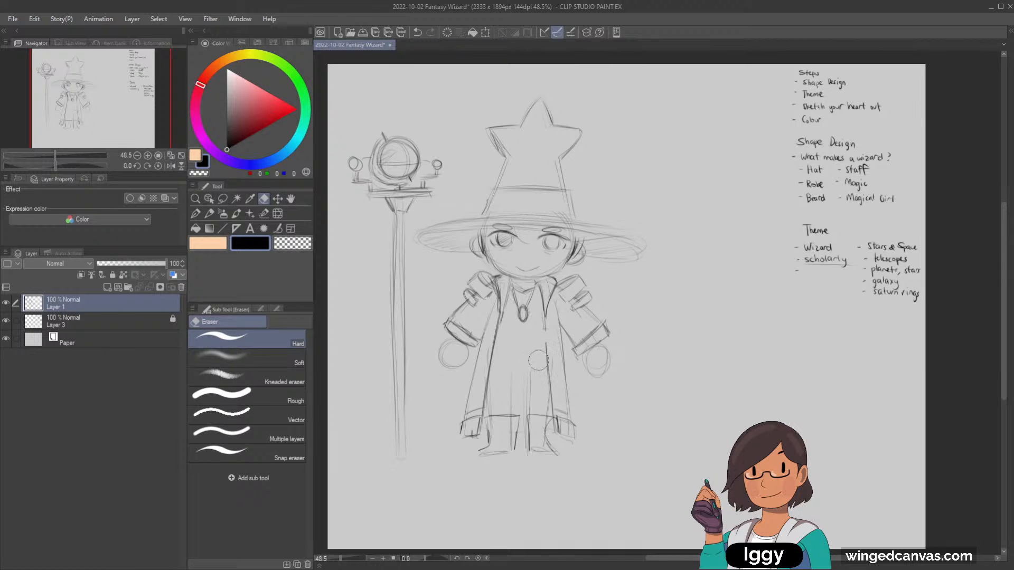
key("p")
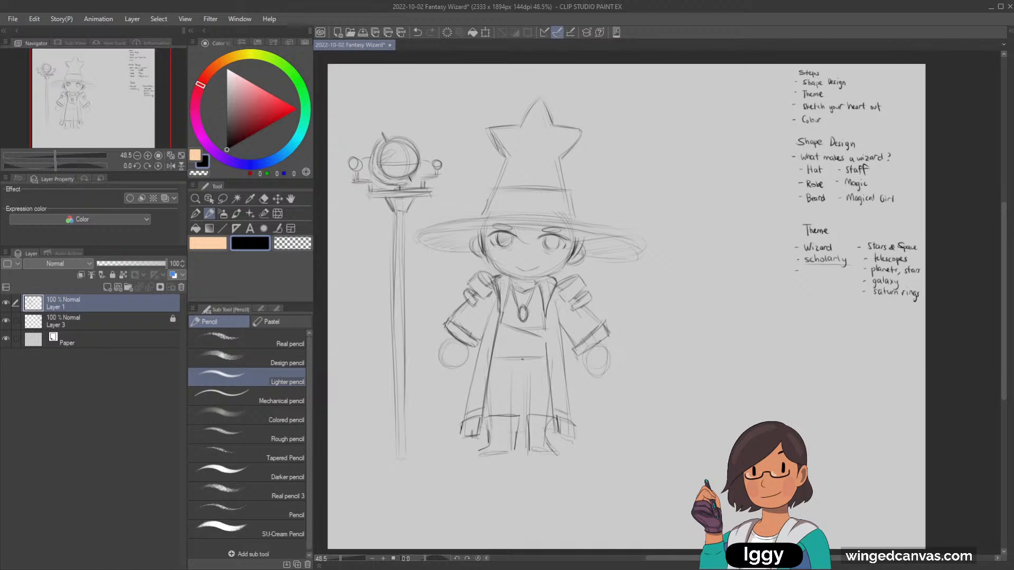
left_click_drag(511, 358, 540, 358)
left_click_drag(477, 351, 465, 418)
left_click_drag(559, 338, 568, 413)
left_click_drag(511, 376, 513, 415)
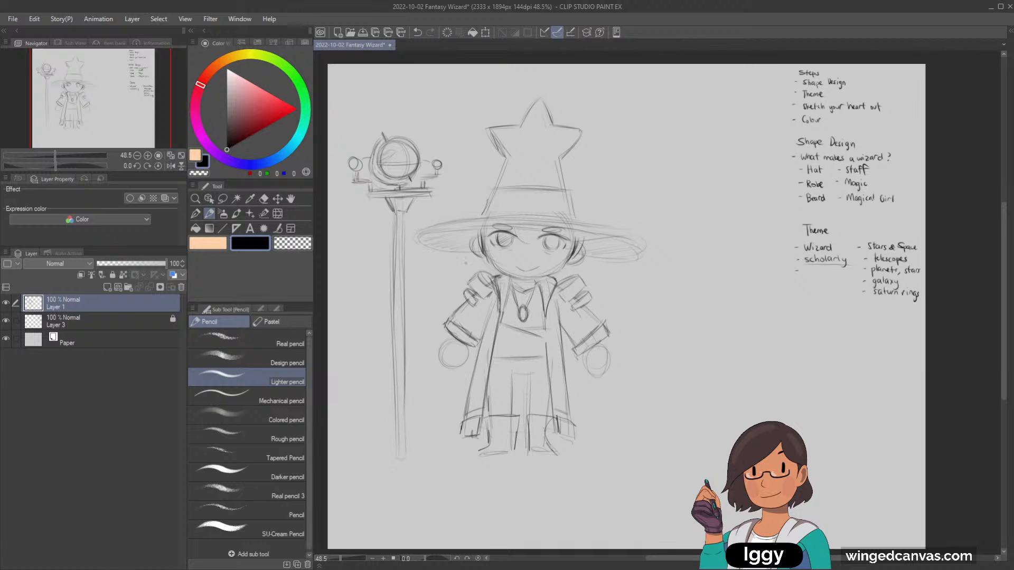
Retrace both sides of the staff's shaft down to the ground and close off its lower end.
left_click_drag(400, 211, 397, 296)
left_click_drag(406, 217, 406, 402)
left_click_drag(395, 325, 396, 430)
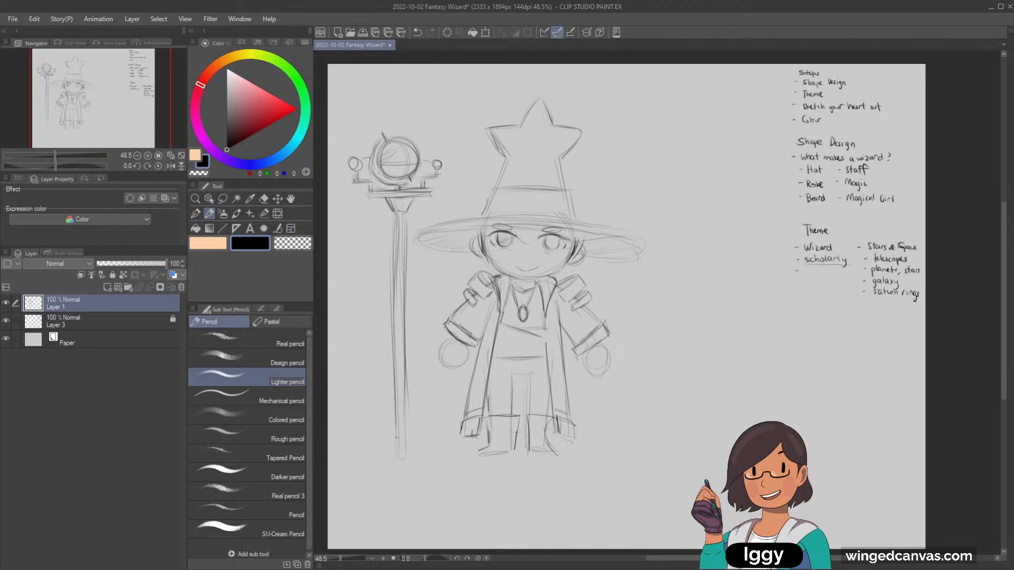
left_click_drag(397, 358, 397, 455)
left_click_drag(407, 398, 406, 436)
left_click_drag(394, 424, 407, 449)
left_click_drag(398, 215, 398, 238)
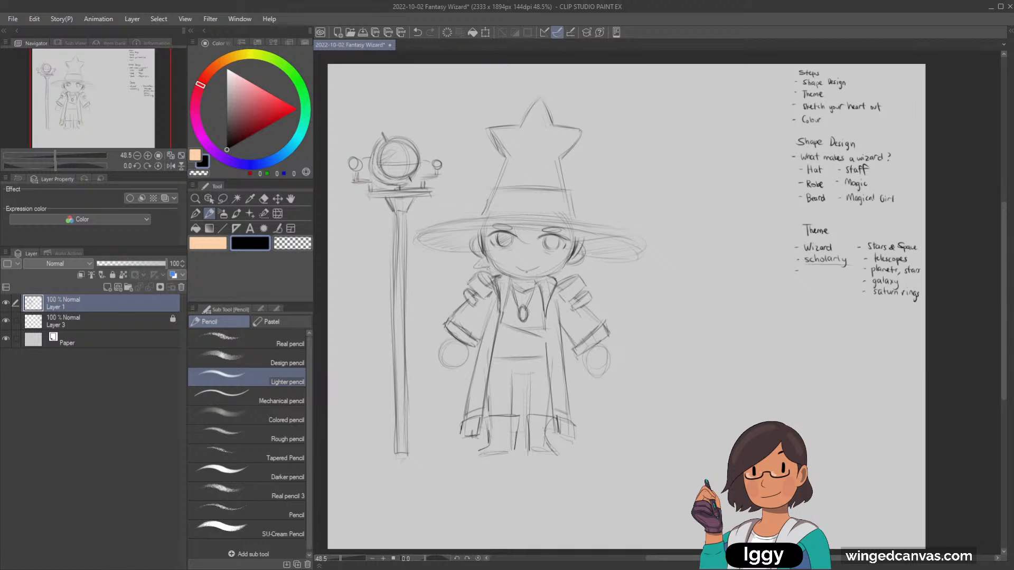
Reinforce the collar, the hat brim's upper edge and the robe's front edges, and erase the excess lines at the neck.
left_click_drag(571, 269, 557, 278)
left_click_drag(523, 278, 537, 278)
left_click_drag(450, 218, 515, 213)
mouse_move(490, 310)
left_mouse_down()
mouse_move(472, 395)
mouse_move(480, 433)
left_mouse_up()
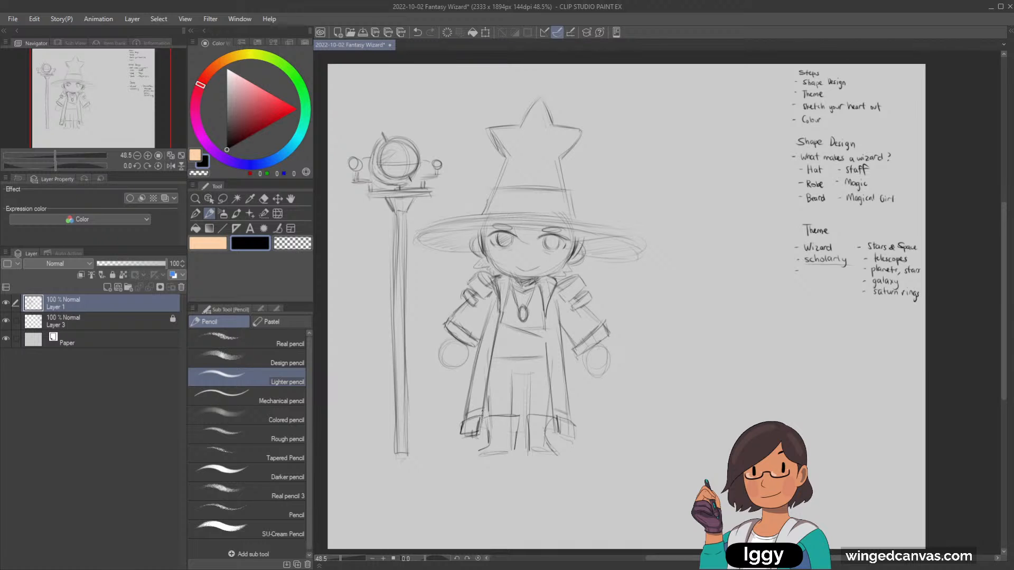
left_click_drag(556, 417, 556, 433)
key("e")
mouse_move(513, 276)
left_mouse_down()
mouse_move(536, 279)
mouse_move(526, 288)
left_mouse_up()
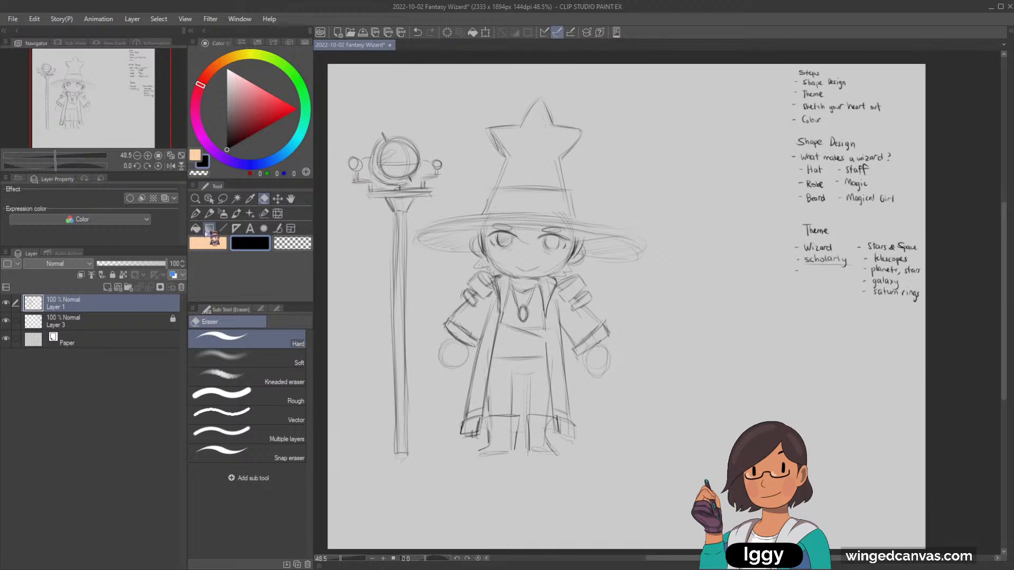
Scale down the whole wizard-and-staff sketch and place it in the canvas's upper-left corner.
key("ctrl+t")
left_click_drag(648, 466, 579, 379)
left_click_drag(542, 336, 535, 310)
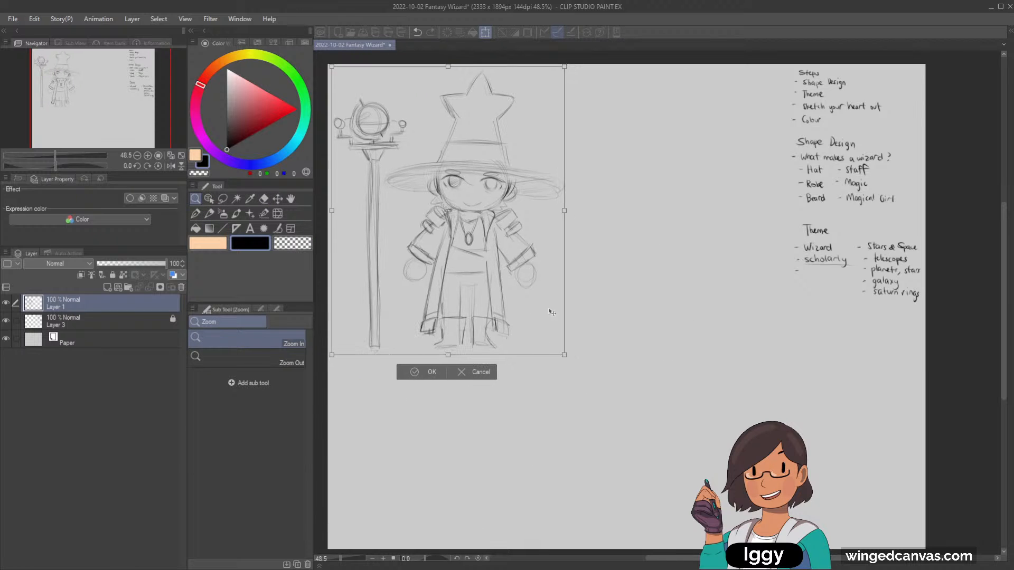
left_click_drag(565, 354, 558, 344)
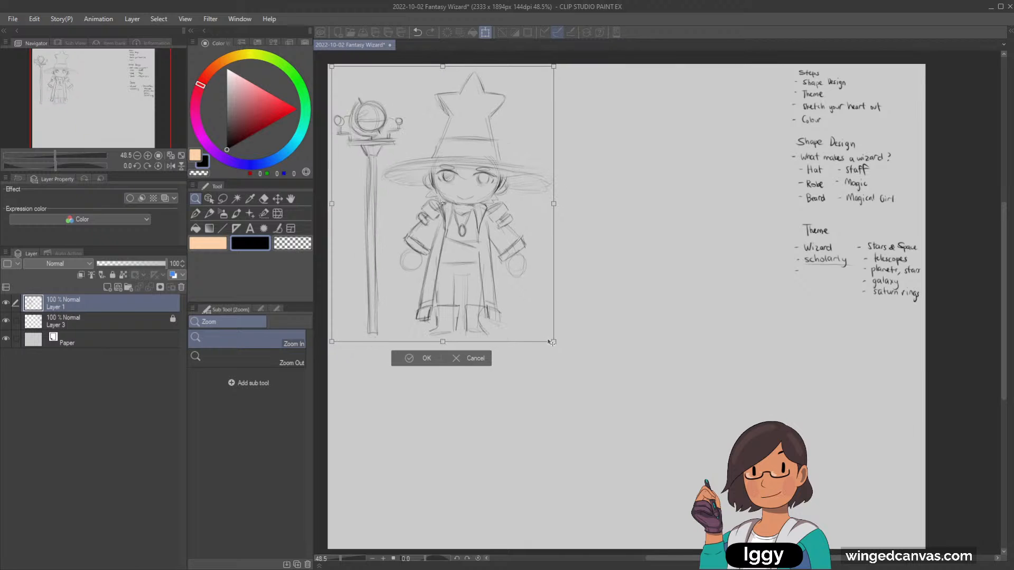
left_click_drag(518, 288, 522, 290)
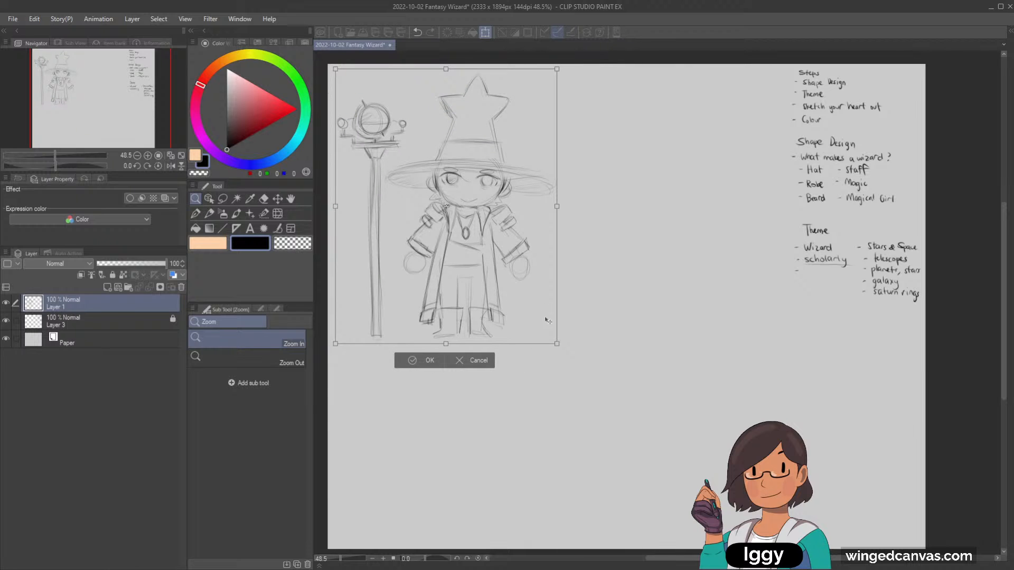
left_click_drag(557, 344, 543, 327)
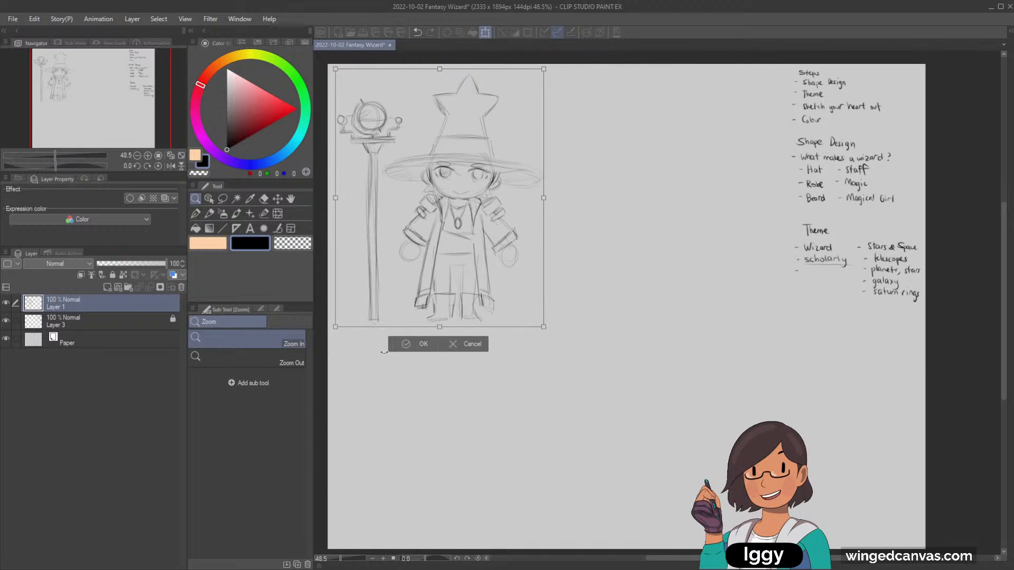
left_click(407, 344)
Add a new layer and lightly sketch a large circle for a second figure's head beside the first wizard.
left_click_drag(594, 132, 538, 179)
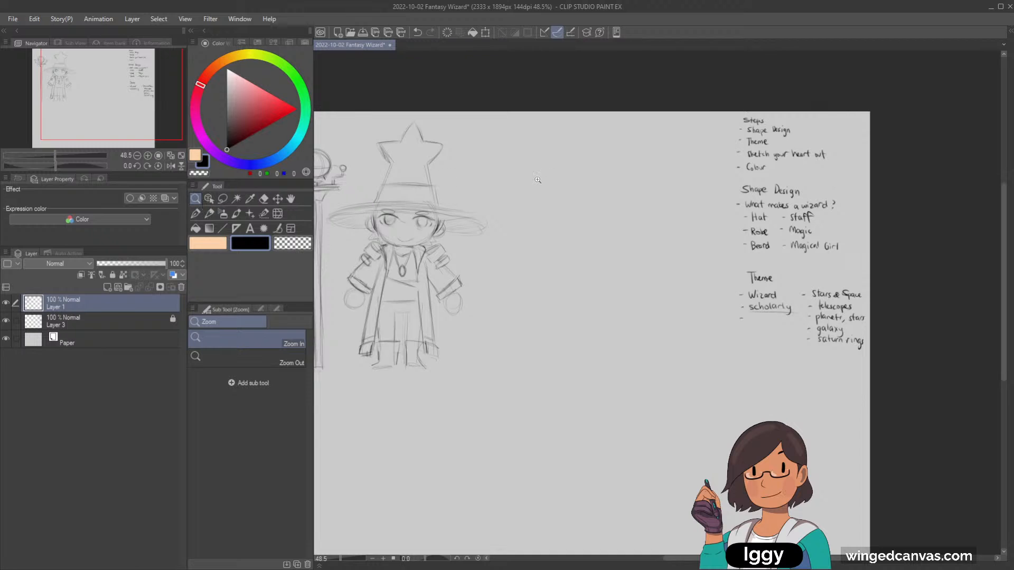
scroll(537, 179, "up", 2)
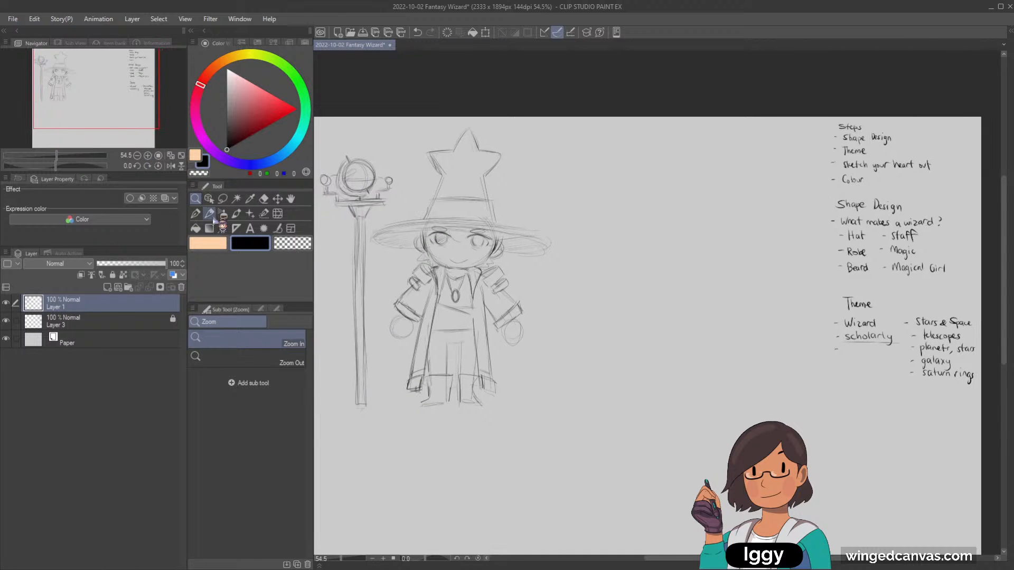
left_click(209, 213)
left_click(107, 287)
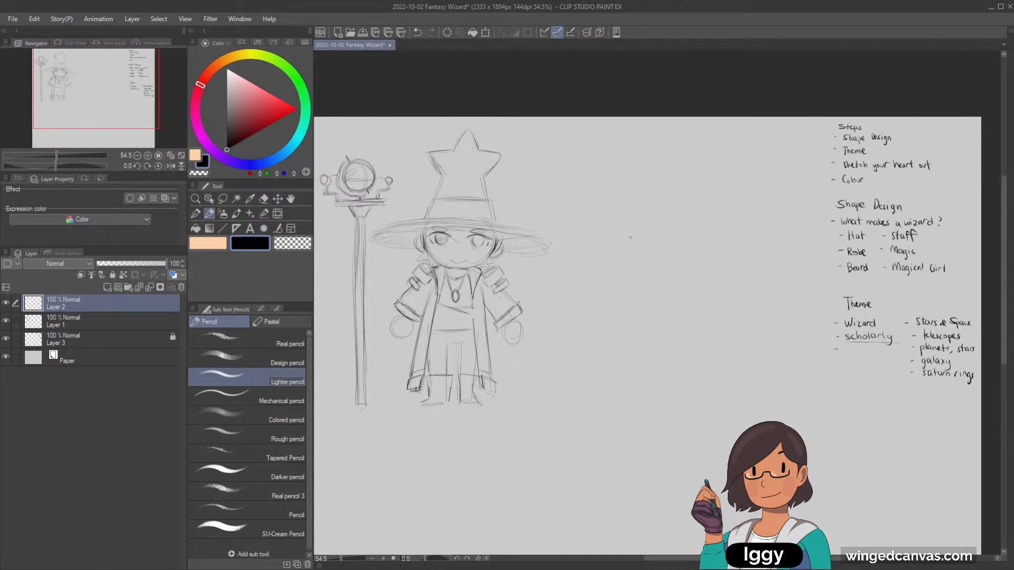
left_click_drag(634, 211, 655, 272)
key("ctrl+z")
mouse_move(631, 211)
left_mouse_down()
mouse_move(663, 267)
mouse_move(670, 216)
left_mouse_up()
key("ctrl+z")
key("ctrl+z")
left_click_drag(623, 266, 622, 267)
mouse_move(699, 225)
left_mouse_down()
mouse_move(608, 219)
mouse_move(639, 200)
left_mouse_up()
left_click_drag(699, 228, 675, 274)
Sketch a short neck and a slightly tapered torso below the second figure's head.
left_click_drag(644, 274, 643, 286)
mouse_move(660, 275)
left_mouse_down()
mouse_move(637, 288)
mouse_move(657, 288)
left_mouse_up()
key("ctrl+z")
key("ctrl+z")
key("ctrl+z")
left_click_drag(519, 183, 499, 195)
left_click_drag(508, 210, 529, 199)
key("ctrl+z")
left_click(643, 283)
left_click_drag(619, 311, 622, 352)
mouse_move(676, 304)
left_mouse_down()
mouse_move(670, 355)
mouse_move(633, 354)
left_mouse_up()
Sketch the second figure's hips and two long straight legs with small feet.
mouse_move(611, 394)
left_mouse_down()
mouse_move(616, 463)
mouse_move(602, 480)
mouse_move(628, 476)
mouse_move(637, 394)
left_mouse_up()
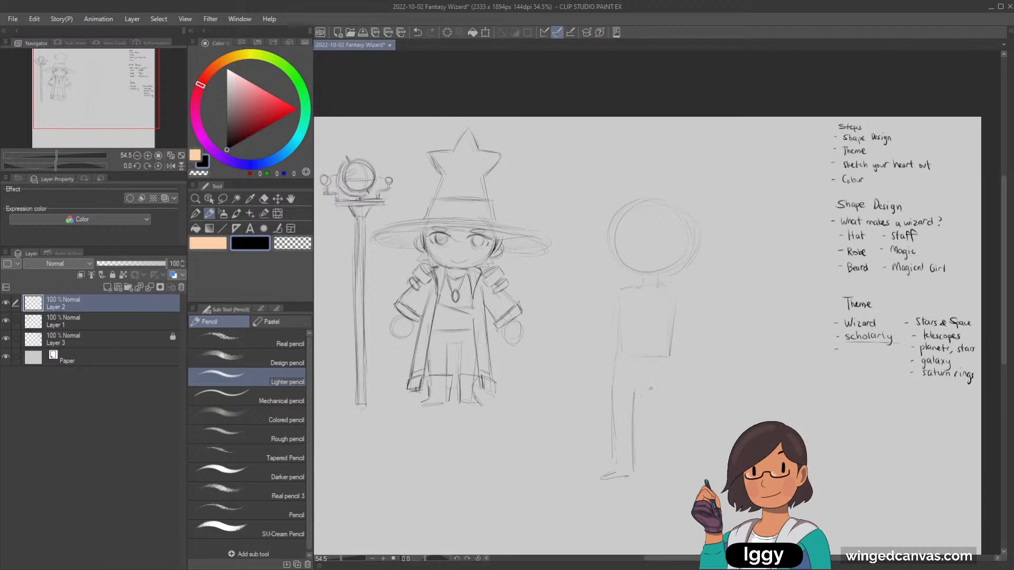
key("ctrl+z")
left_click_drag(636, 457, 637, 387)
mouse_move(656, 469)
left_mouse_down()
mouse_move(653, 383)
mouse_move(677, 379)
mouse_move(684, 481)
left_mouse_up()
Sketch both arms angled away from the torso and ending in round hands.
left_click_drag(604, 307, 588, 347)
key("ctrl+z")
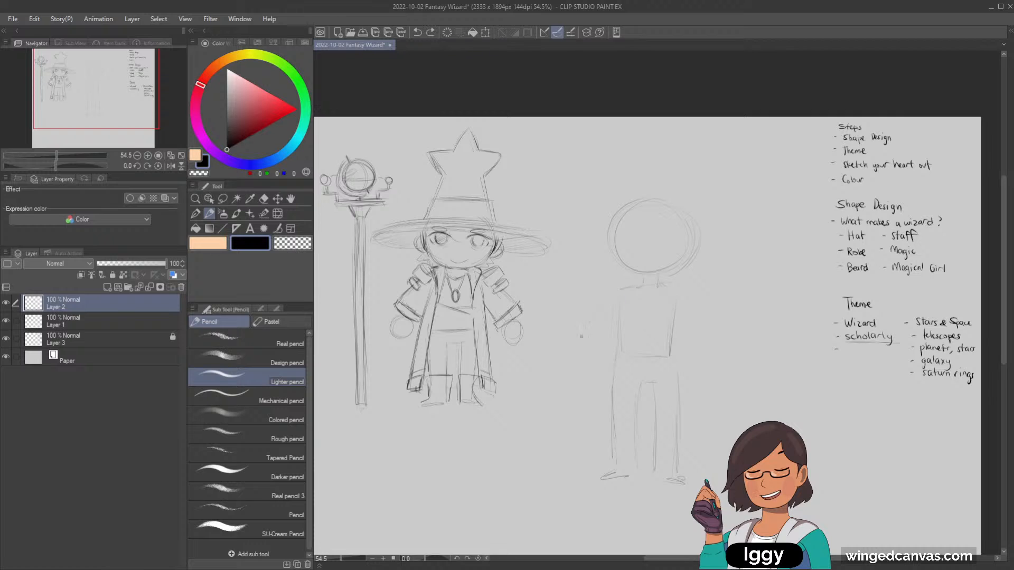
left_click_drag(604, 309, 576, 376)
mouse_move(700, 323)
left_mouse_down()
mouse_move(724, 362)
mouse_move(695, 329)
mouse_move(725, 367)
mouse_move(726, 393)
left_mouse_up()
Sketch the left side of a hood around the second figure's head, with its inner opening and the folds at the neck.
left_click_drag(133, 134, 138, 140)
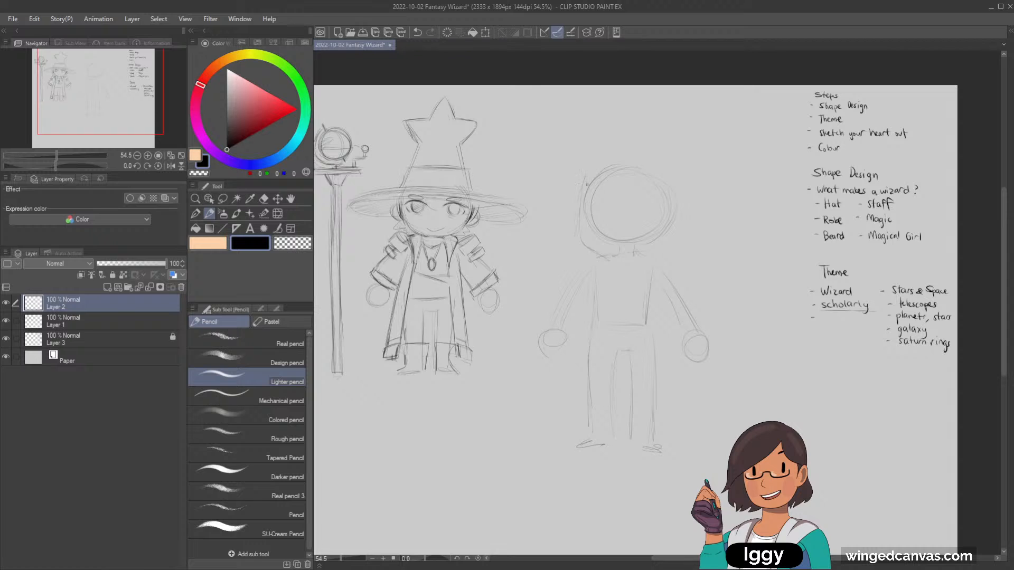
key("ctrl+z")
mouse_move(590, 165)
left_mouse_down()
mouse_move(581, 240)
mouse_move(613, 264)
left_mouse_up()
left_click_drag(594, 183, 598, 246)
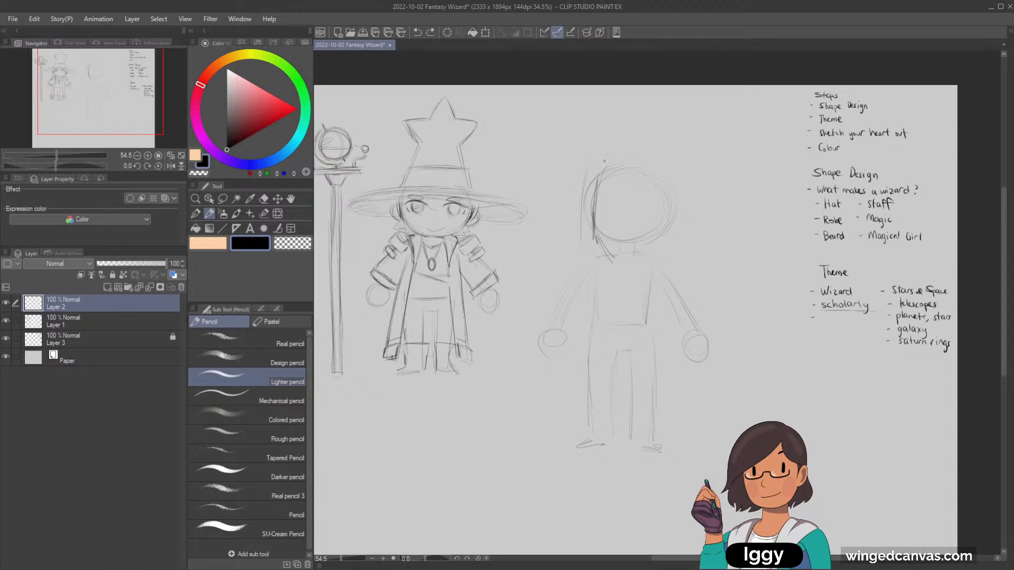
left_click_drag(586, 177, 630, 147)
key("ctrl+z")
mouse_move(586, 199)
left_mouse_down()
mouse_move(595, 167)
mouse_move(642, 139)
left_mouse_up()
left_click_drag(634, 263, 665, 243)
left_click_drag(586, 205, 577, 230)
left_click_drag(590, 167, 623, 137)
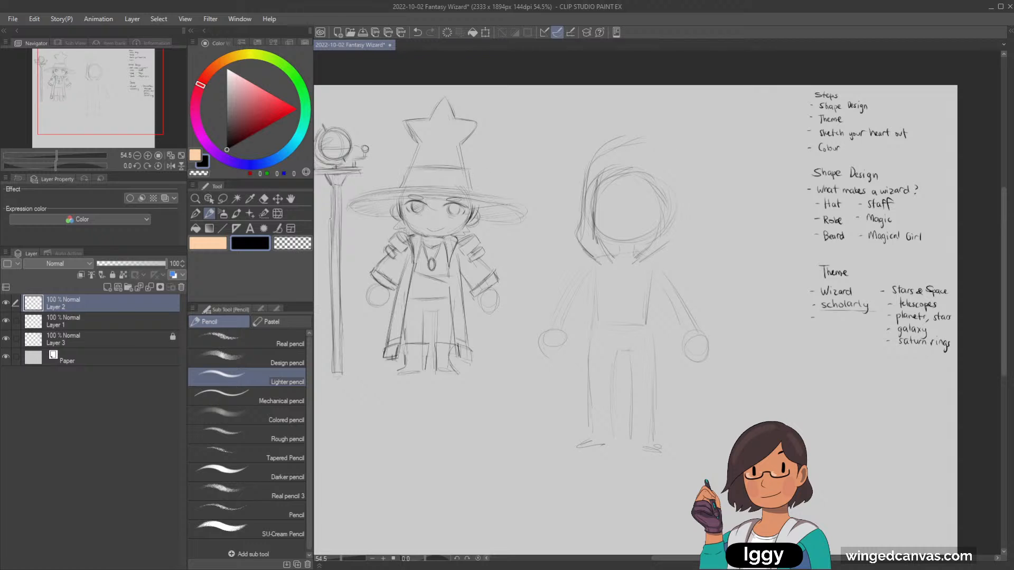
Erase the overlapping head-circle and construction lines between the hood's outer edge and its face opening.
key("e")
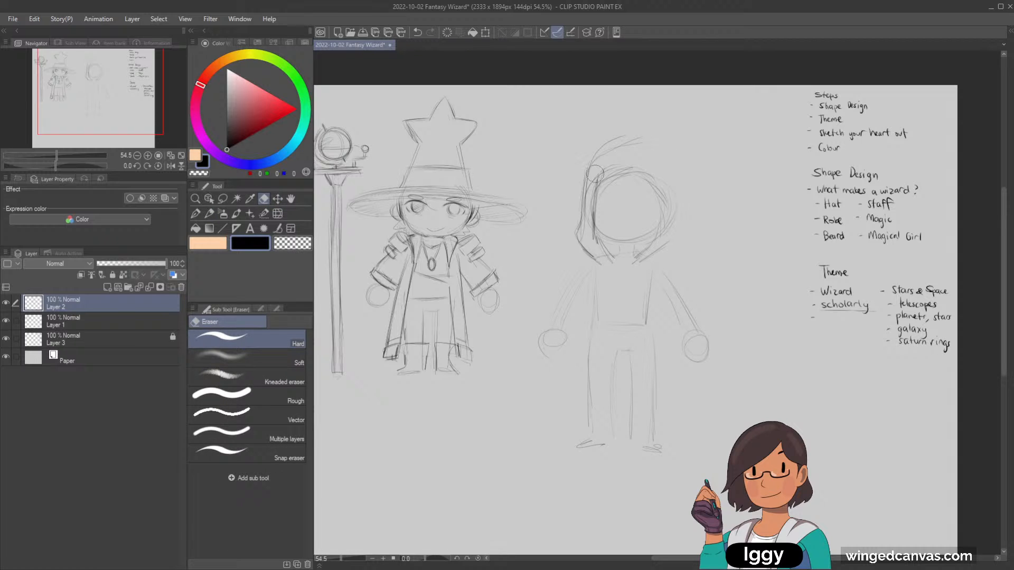
left_click_drag(595, 174, 586, 241)
left_click_drag(608, 157, 597, 180)
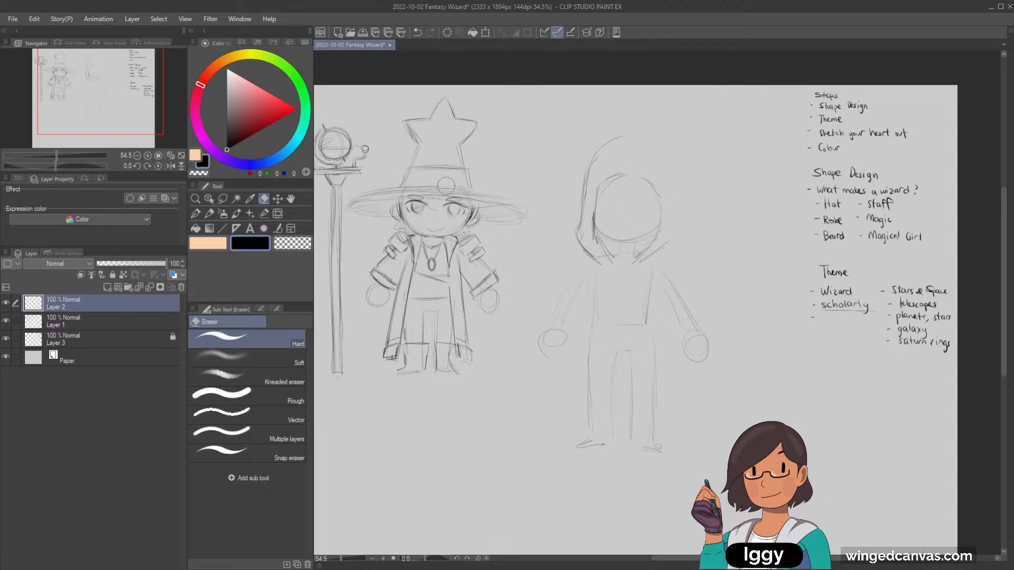
Complete the hood's right side with a drooping tip that ends in a five-pointed star.
key("p")
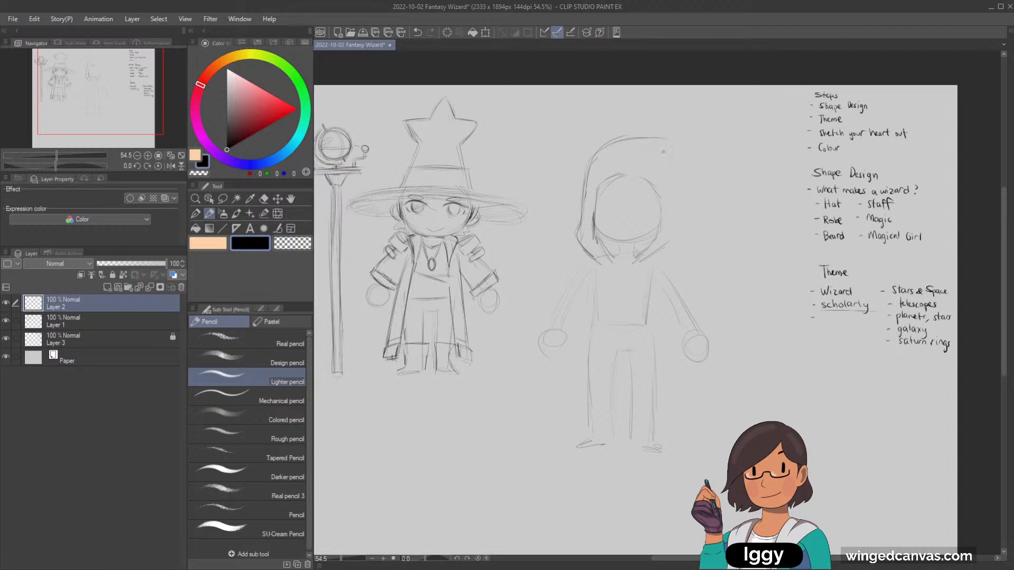
mouse_move(664, 140)
left_mouse_down()
mouse_move(706, 168)
mouse_move(652, 257)
left_mouse_up()
mouse_move(679, 170)
left_mouse_down()
mouse_move(697, 185)
mouse_move(694, 163)
mouse_move(707, 177)
mouse_move(705, 207)
left_mouse_up()
mouse_move(701, 205)
left_mouse_down()
mouse_move(703, 216)
mouse_move(725, 197)
mouse_move(717, 216)
left_mouse_up()
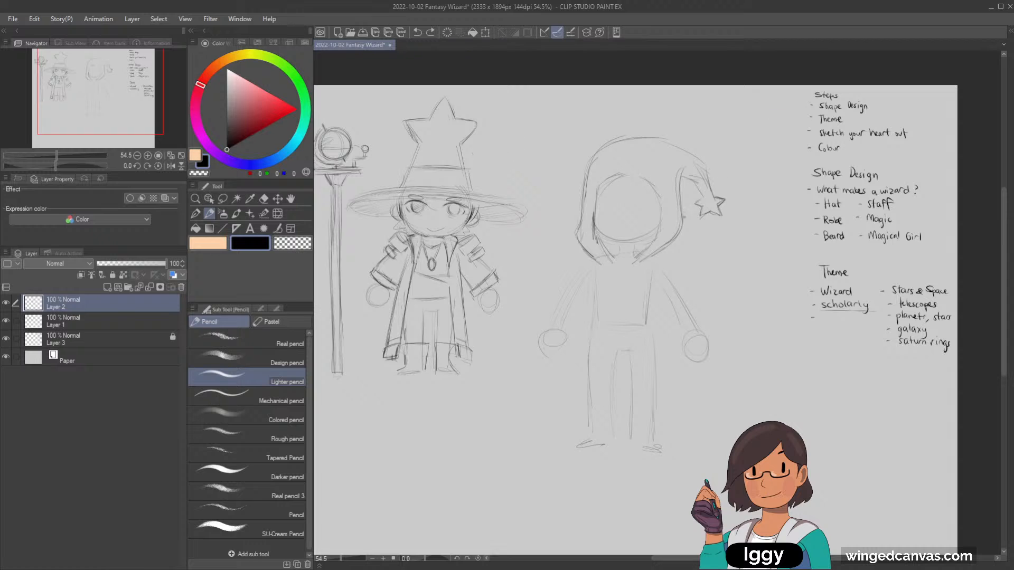
mouse_move(701, 207)
left_mouse_down()
mouse_move(703, 218)
mouse_move(701, 198)
left_mouse_up()
Define the hood's face opening and sketch round eyes with thick eyebrows inside it.
left_click_drag(625, 172, 654, 190)
mouse_move(611, 239)
left_mouse_down()
mouse_move(631, 242)
mouse_move(624, 247)
left_mouse_up()
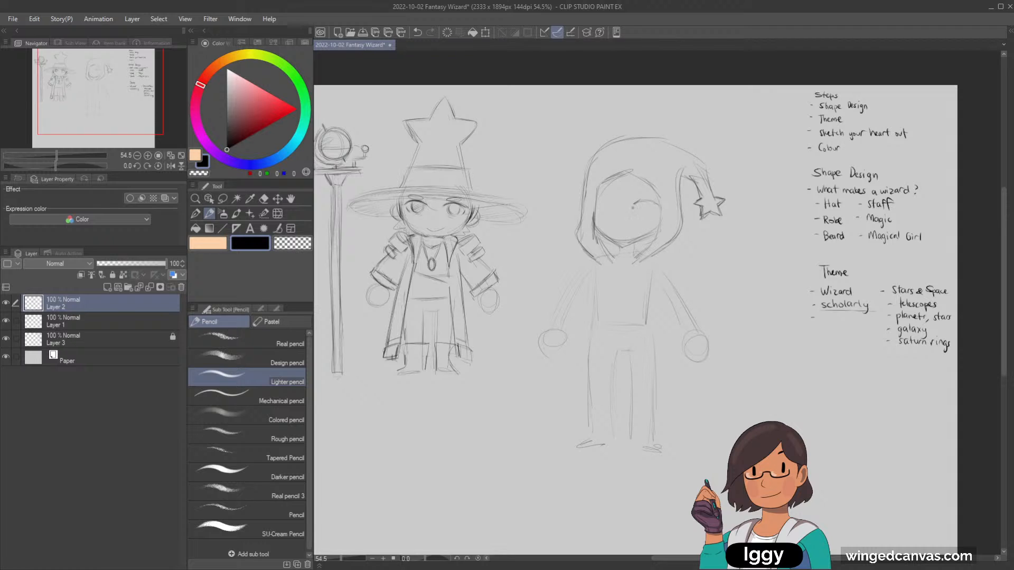
left_click_drag(658, 201, 596, 202)
key("ctrl+z")
left_click_drag(612, 185, 640, 206)
mouse_move(636, 194)
left_mouse_down()
mouse_move(651, 190)
mouse_move(637, 195)
left_mouse_up()
mouse_move(607, 176)
left_mouse_down()
mouse_move(596, 196)
mouse_move(661, 218)
mouse_move(642, 262)
left_mouse_up()
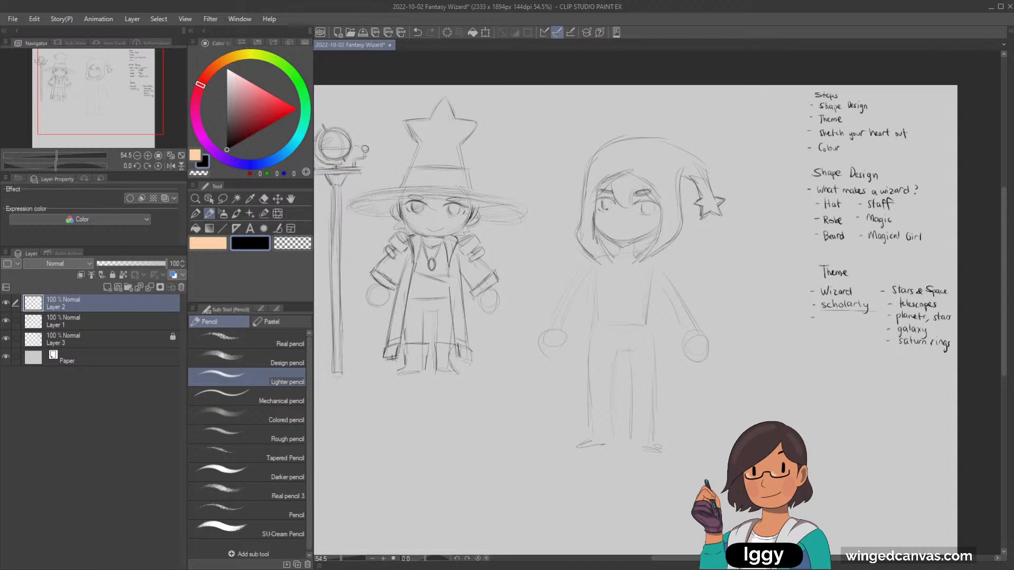
Add detail to the figure's left-hand eye and sketch a small smiling mouth.
left_click_drag(605, 198, 600, 210)
left_click_drag(617, 220, 619, 224)
left_click_drag(615, 232, 621, 233)
key("ctrl+z")
Sketch short puffed shoulder caps with banded cuffs on both upper arms below the hood.
mouse_move(581, 243)
left_mouse_down()
mouse_move(575, 255)
mouse_move(589, 268)
mouse_move(596, 257)
mouse_move(683, 249)
mouse_move(679, 240)
mouse_move(678, 257)
left_mouse_up()
left_click_drag(681, 255, 662, 263)
left_click_drag(572, 259, 582, 276)
mouse_move(663, 265)
left_mouse_down()
mouse_move(682, 273)
mouse_move(681, 262)
left_mouse_up()
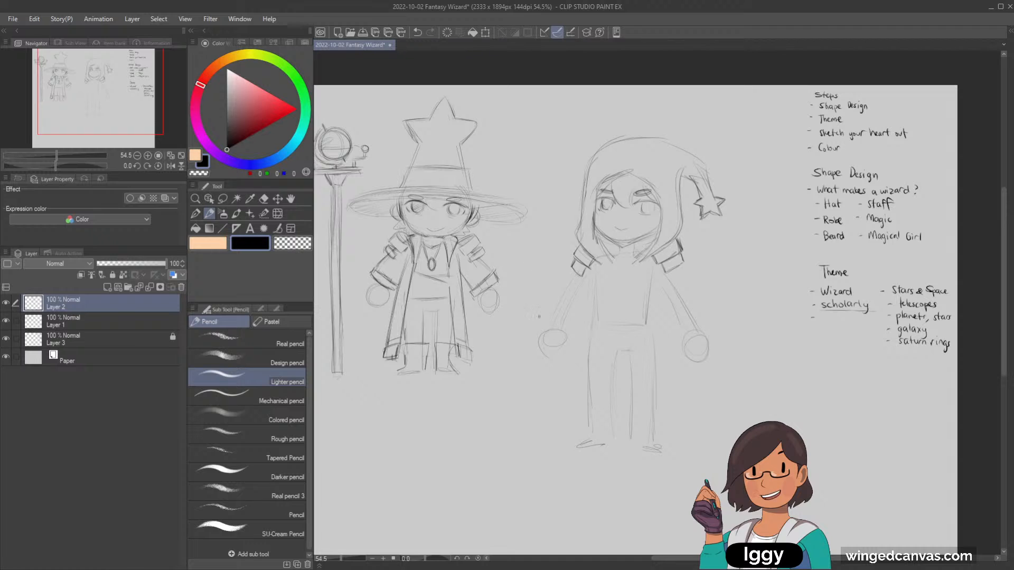
left_click_drag(575, 257, 587, 269)
left_click_drag(496, 237, 483, 247)
key("ctrl+z")
mouse_move(572, 261)
left_mouse_down()
mouse_move(585, 276)
mouse_move(596, 269)
mouse_move(588, 278)
left_mouse_up()
left_click_drag(664, 260, 670, 273)
Sketch the hooded figure's fitted bodice with its side edges and a hem just above the waist.
left_click_drag(593, 273, 590, 296)
left_click_drag(612, 274, 625, 288)
key("ctrl+z")
key("ctrl+z")
mouse_move(594, 264)
left_mouse_down()
mouse_move(594, 299)
mouse_move(654, 300)
left_mouse_up()
mouse_move(654, 257)
left_mouse_down()
mouse_move(595, 300)
mouse_move(595, 315)
mouse_move(641, 320)
left_mouse_up()
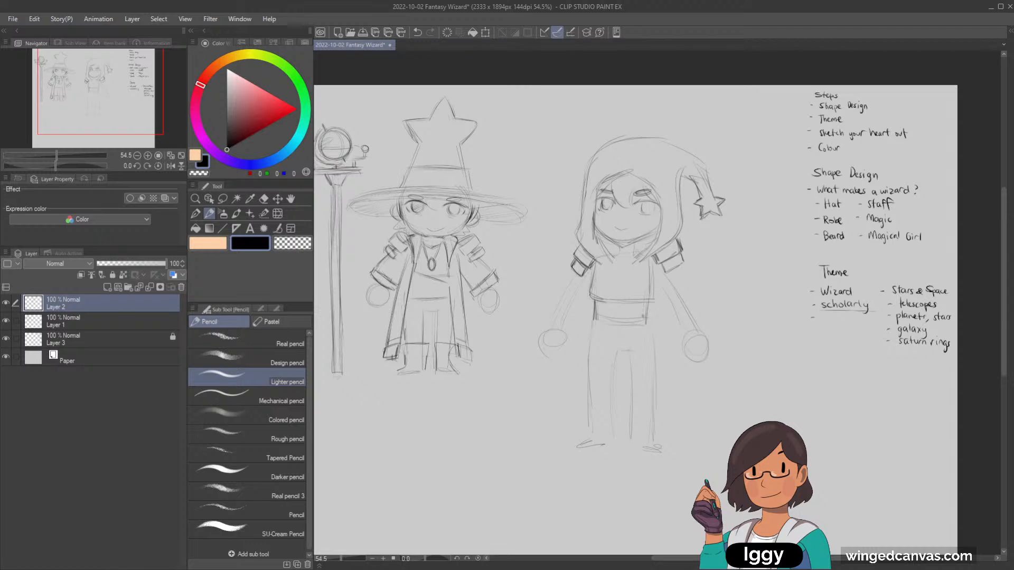
Darken the belt at the waist and sketch a slim telescope-like tube tucked diagonally into it.
left_click_drag(597, 311, 645, 314)
key("ctrl+z")
left_click_drag(637, 293, 646, 324)
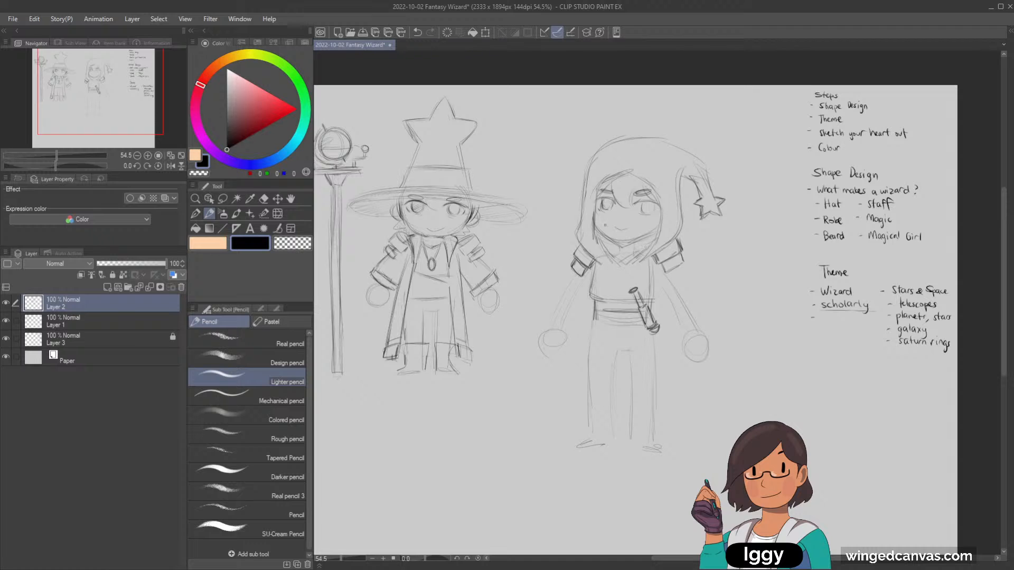
Sketch long sleeves widening from the shoulder bands down to both wrists.
mouse_move(569, 274)
left_mouse_down()
mouse_move(542, 321)
mouse_move(568, 327)
left_mouse_up()
left_click_drag(589, 294, 575, 332)
left_click_drag(686, 288, 703, 331)
Sketch a long flared skirt from the belt to the lower legs, closed with a straight hem.
left_click_drag(575, 336, 563, 372)
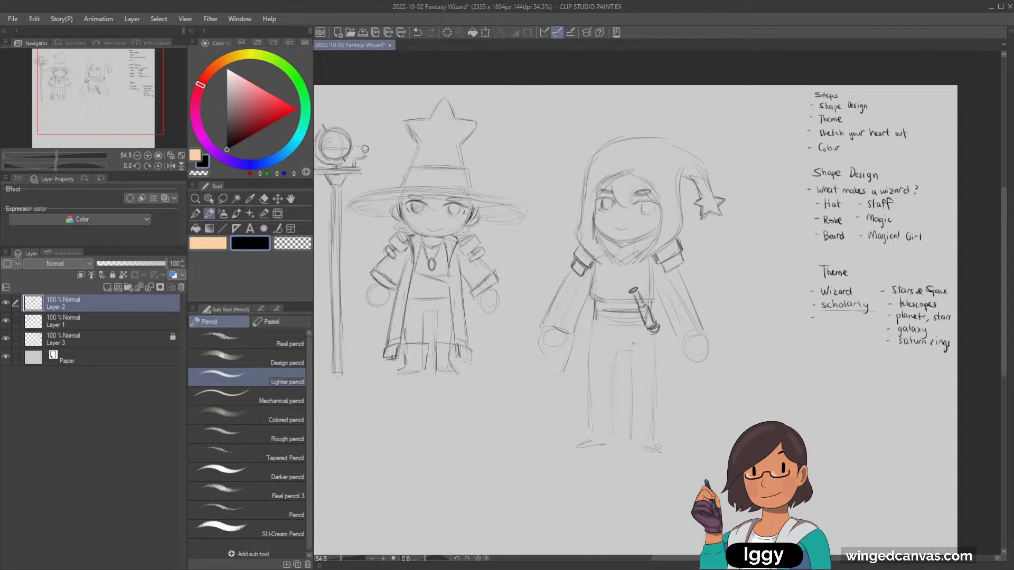
key("ctrl+z")
left_click_drag(580, 357, 573, 400)
left_click_drag(658, 335, 672, 405)
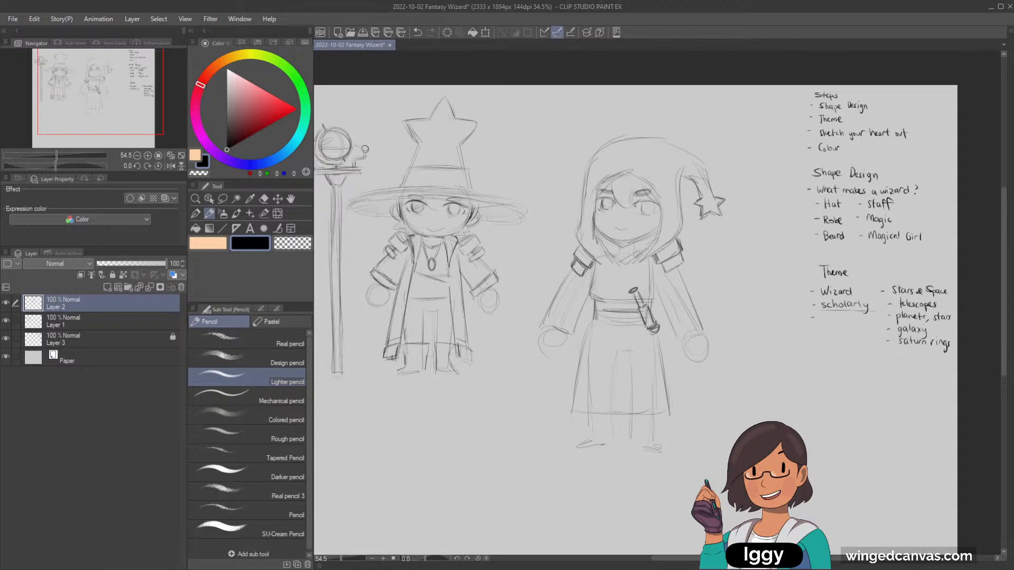
Undo the last stray strokes and erase the leg construction lines inside the skirt.
key("ctrl+z")
left_click_drag(647, 202, 643, 207)
key("ctrl+z")
key("ctrl+z")
left_click(676, 347)
key("e")
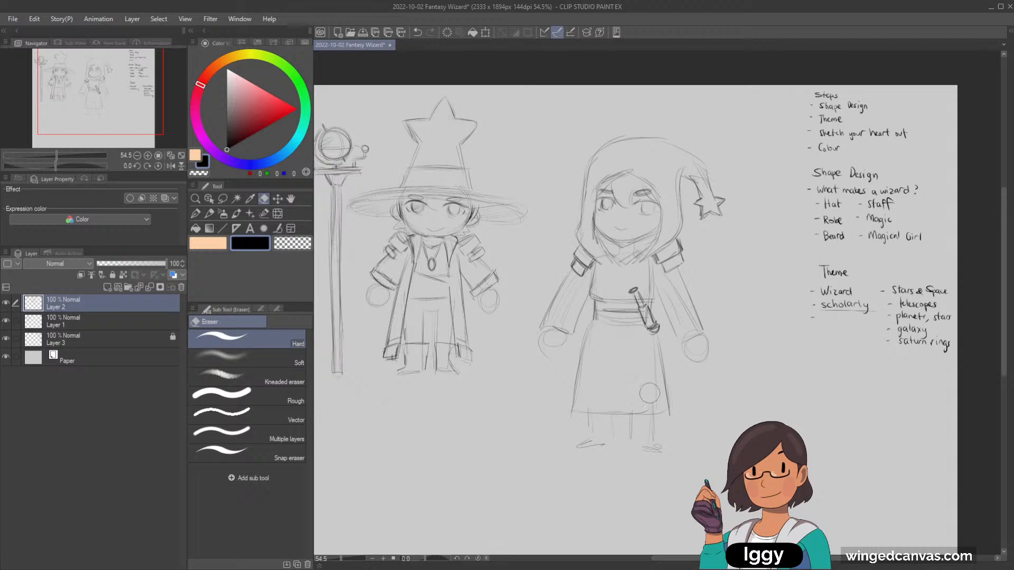
Sketch rounded coat tails flaring from the hooded figure's belt down both sides, and add a centre line on the chest.
left_click(211, 214)
left_click(223, 213)
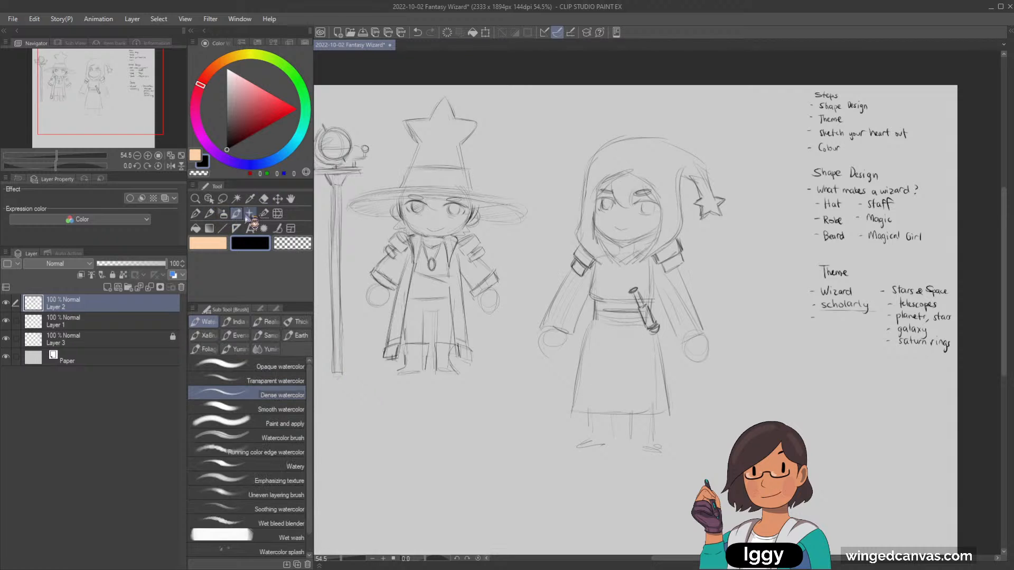
left_click(209, 213)
left_click_drag(611, 346, 613, 330)
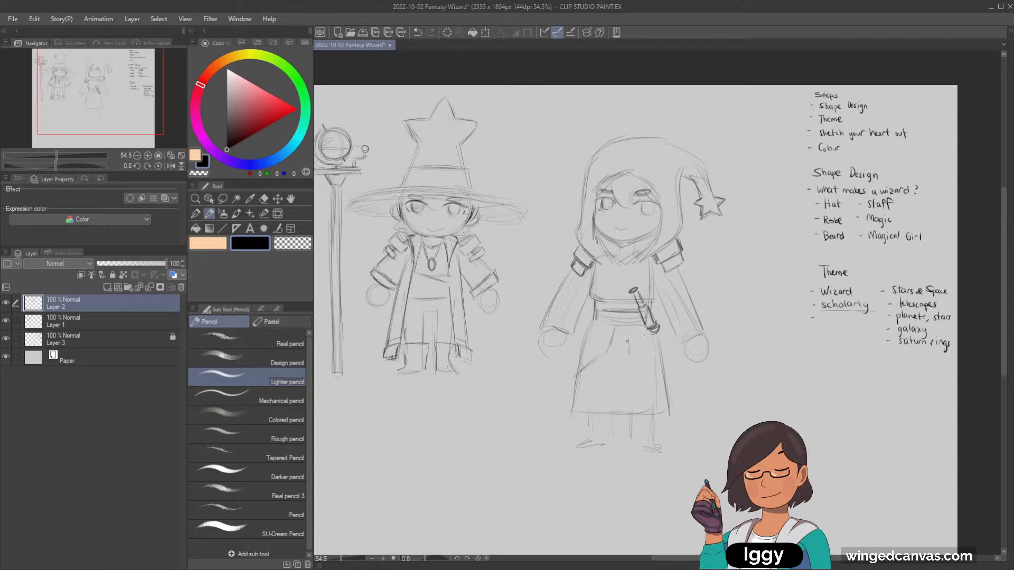
mouse_move(627, 330)
left_mouse_down()
mouse_move(631, 357)
mouse_move(569, 381)
left_mouse_up()
mouse_move(610, 345)
left_mouse_down()
mouse_move(614, 333)
mouse_move(562, 397)
mouse_move(581, 339)
left_mouse_up()
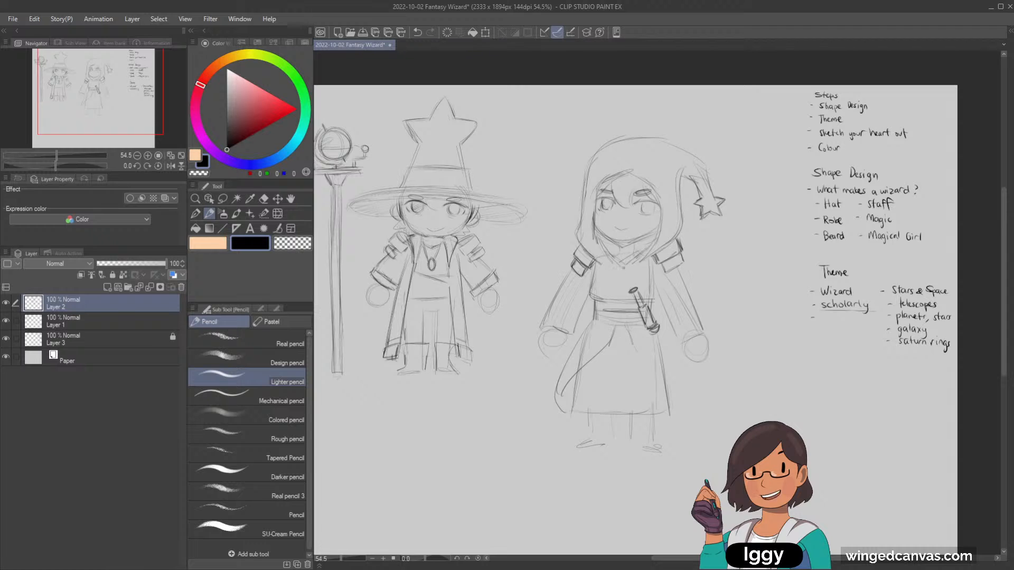
left_click_drag(624, 298, 623, 267)
left_click_drag(654, 362, 688, 401)
left_click_drag(664, 342, 694, 401)
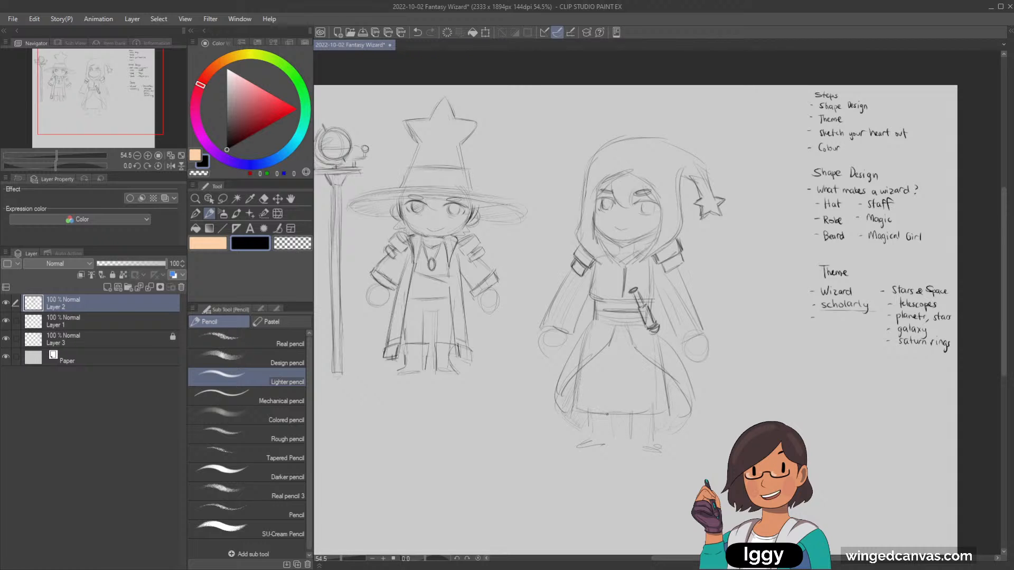
left_click_drag(666, 405, 664, 381)
Erase the straight skirt hem and sketch loose trouser legs gathered into boots between the coat tails.
left_click(264, 199)
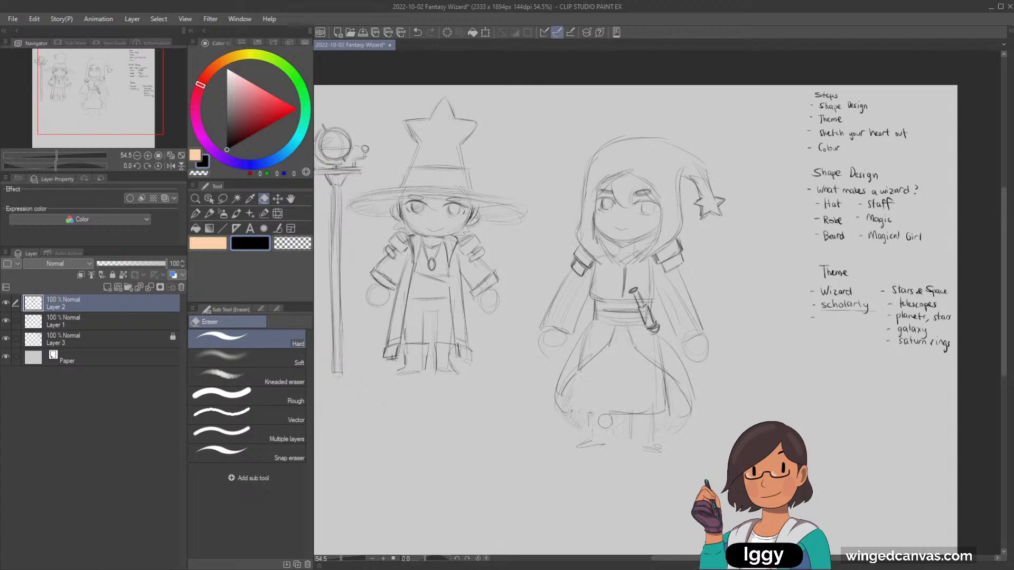
mouse_move(606, 421)
left_mouse_down()
mouse_move(640, 399)
mouse_move(651, 410)
left_mouse_up()
left_click(209, 213)
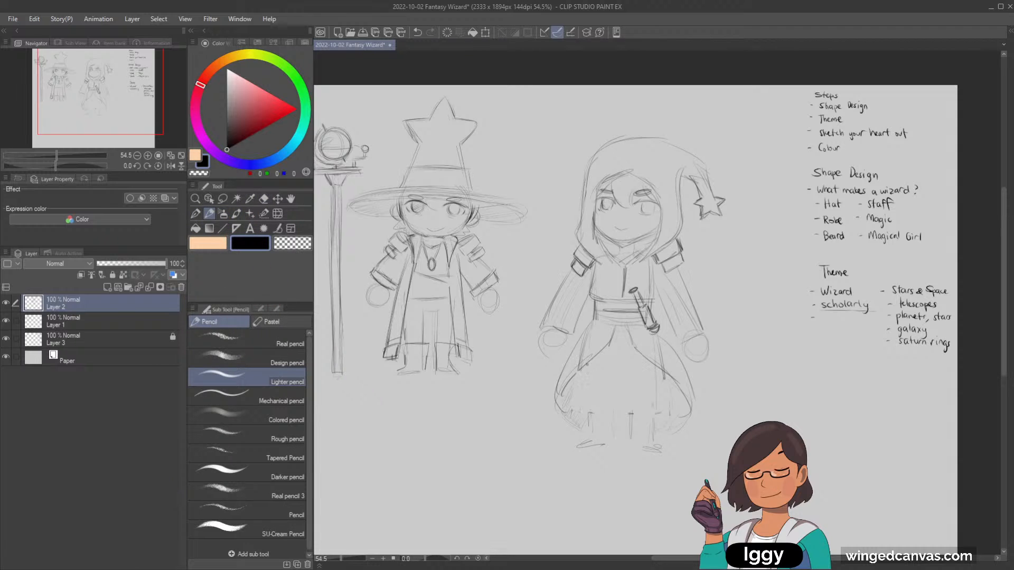
left_click_drag(582, 366, 586, 412)
mouse_move(615, 360)
left_mouse_down()
mouse_move(613, 411)
mouse_move(627, 401)
mouse_move(626, 375)
mouse_move(658, 404)
left_mouse_up()
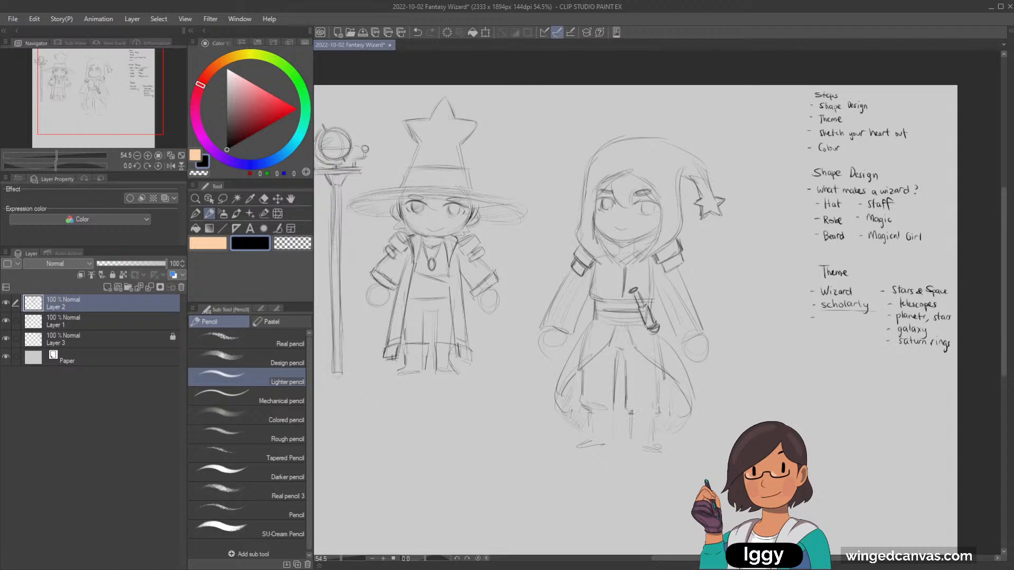
mouse_move(588, 413)
left_mouse_down()
mouse_move(590, 448)
mouse_move(612, 418)
mouse_move(633, 428)
mouse_move(647, 449)
left_mouse_up()
Sketch a wide cuff band around the end of each sleeve on the hooded figure.
left_click_drag(551, 312, 580, 316)
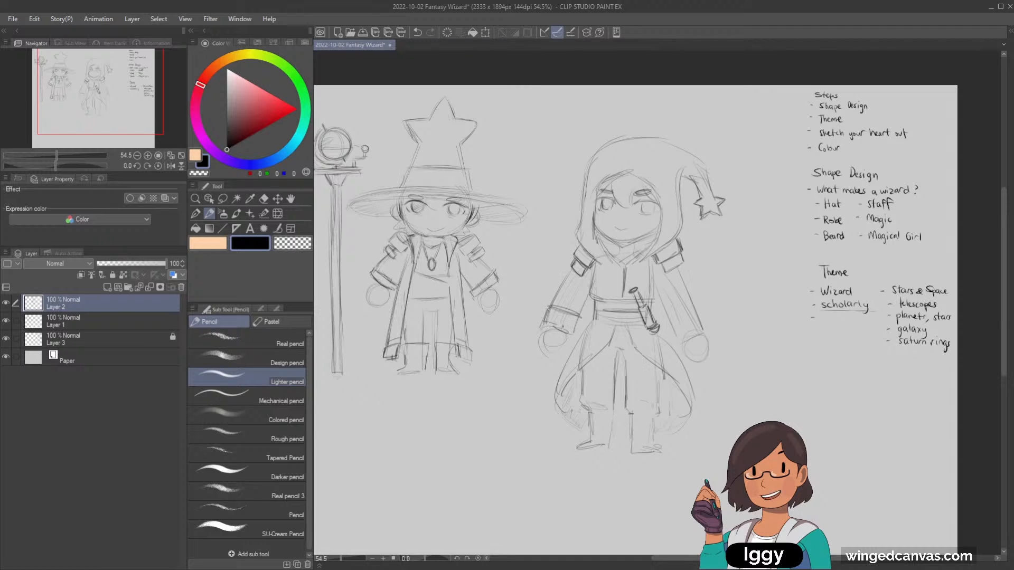
left_click_drag(671, 321, 703, 308)
mouse_move(669, 322)
left_mouse_down()
mouse_move(709, 307)
mouse_move(707, 333)
left_mouse_up()
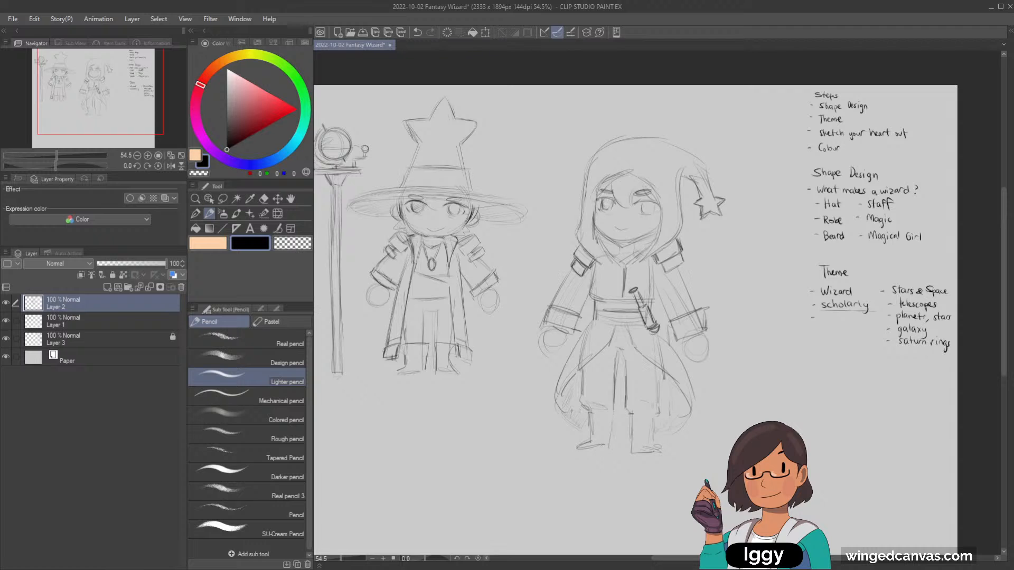
Adjust the hooded figure's sketch lines with Liquify, changing from pinch to push mode and enlarging the brush.
left_click(277, 214)
left_click(254, 362)
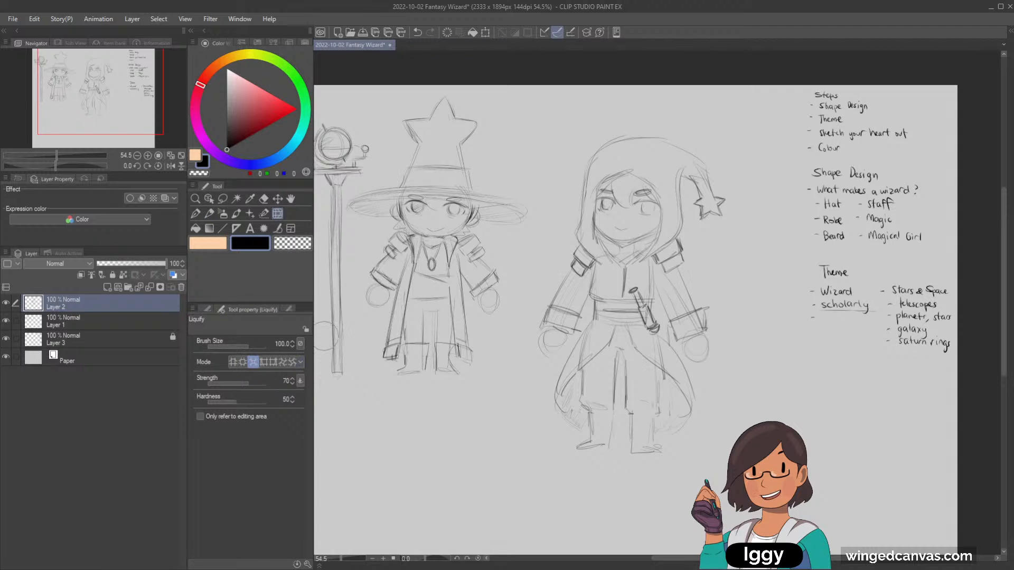
key("bracketleft")
mouse_move(649, 196)
left_mouse_down()
mouse_move(607, 208)
mouse_move(651, 209)
mouse_move(607, 203)
mouse_move(615, 198)
mouse_move(667, 205)
left_mouse_up()
key("bracketright")
key("bracketright")
key("bracketright")
key("bracketright")
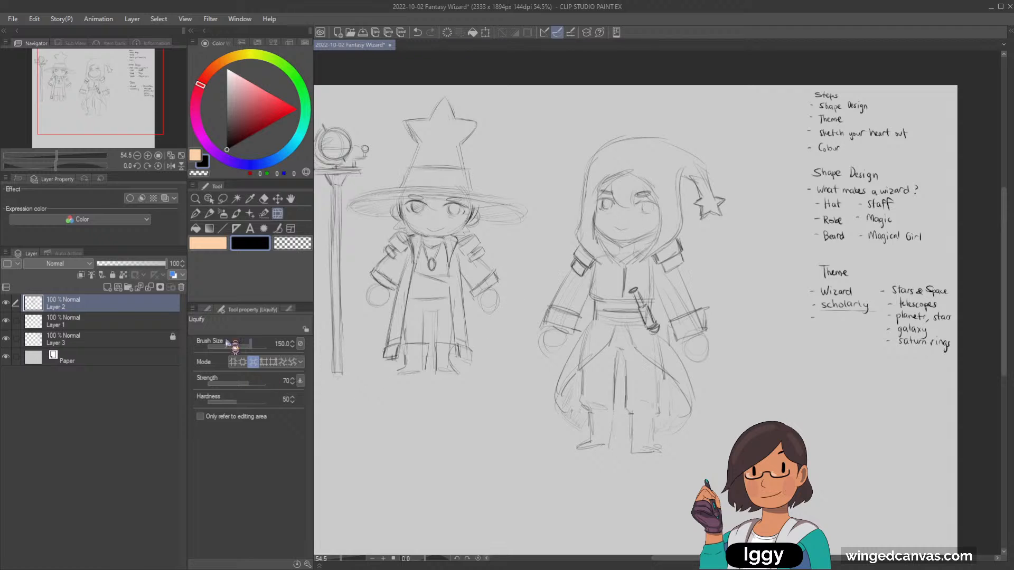
left_click(233, 361)
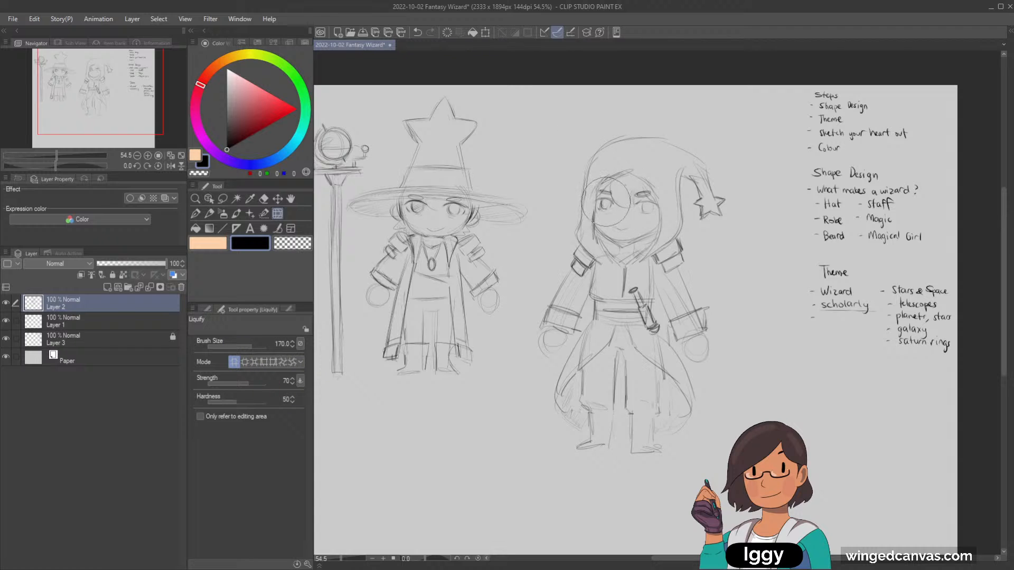
key("bracketright")
key("p")
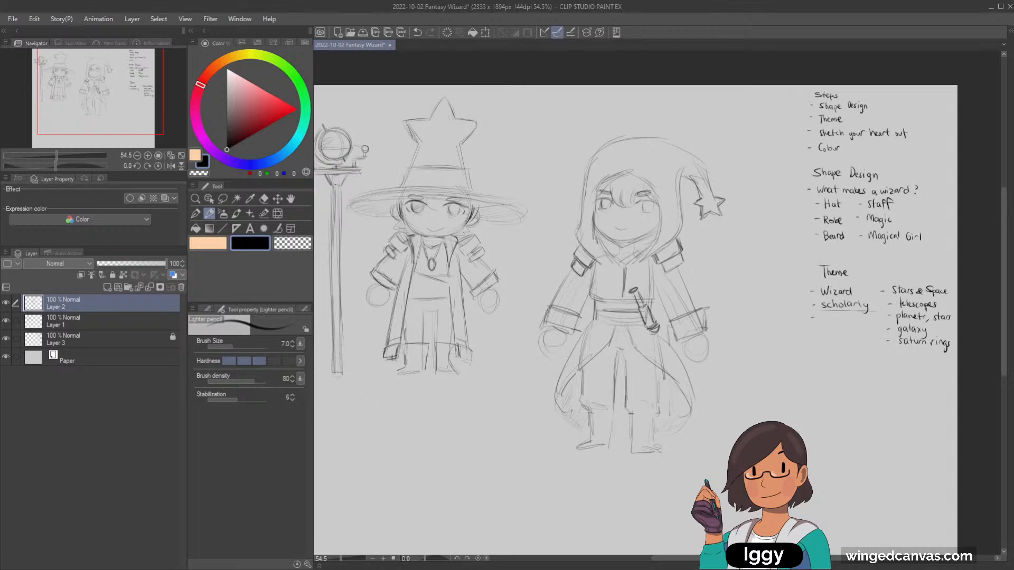
left_click(278, 198)
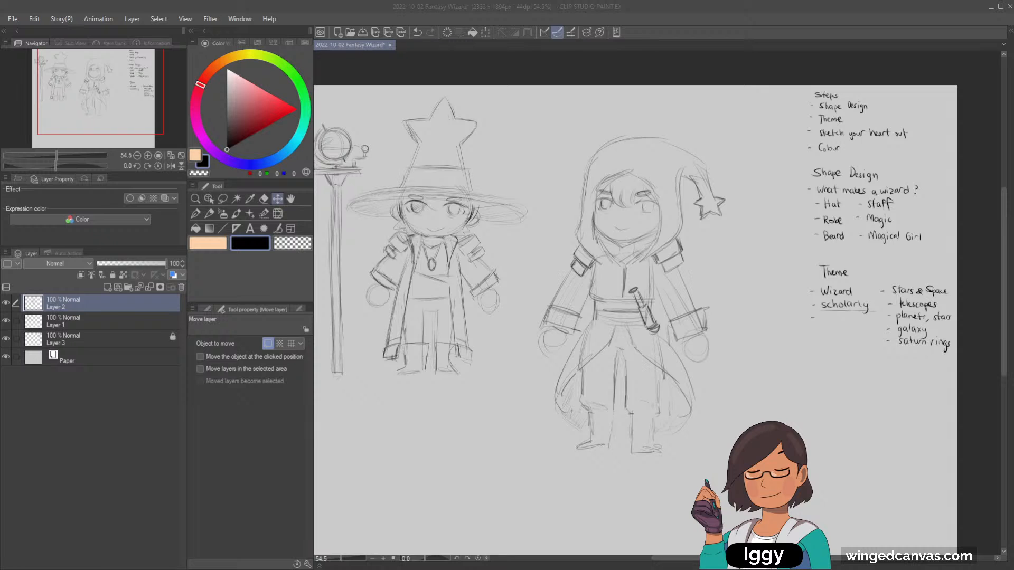
key("ctrl+space")
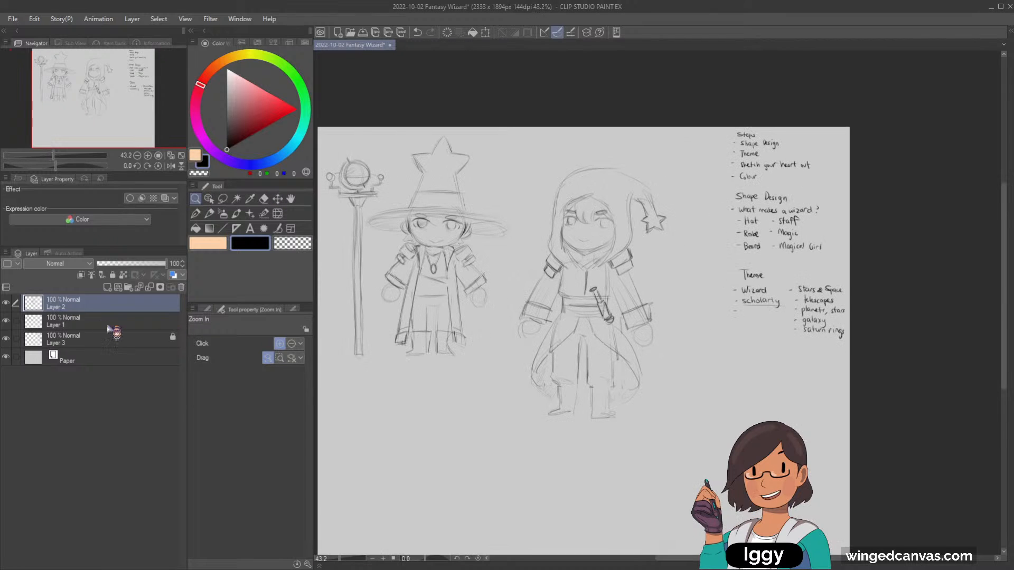
left_click(110, 323)
key("ctrl+t")
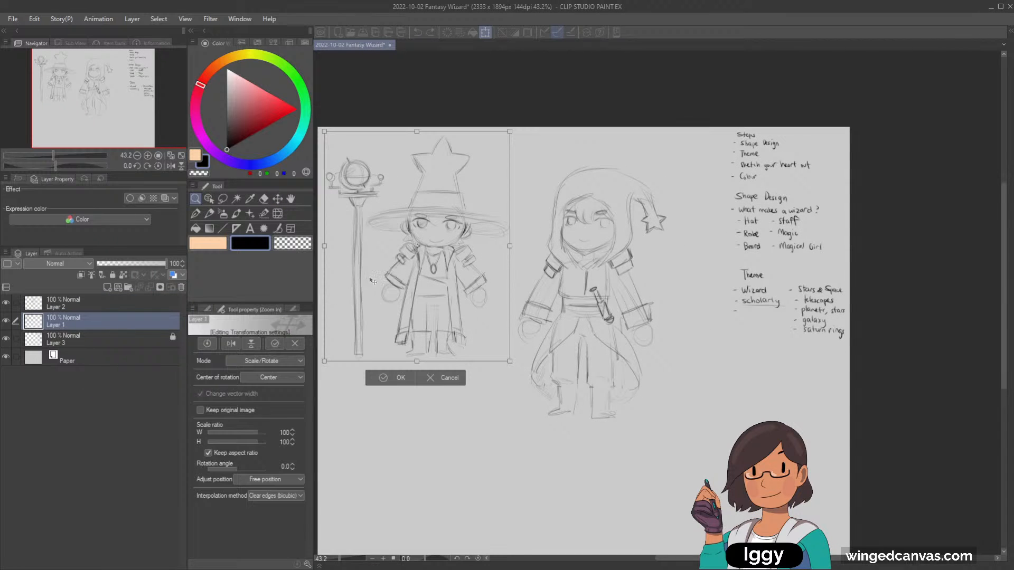
left_click(456, 383)
Scale down the hooded figure on Layer 2 and move it up to match the star-hatted wizard's height.
left_click(106, 304)
key("ctrl+t")
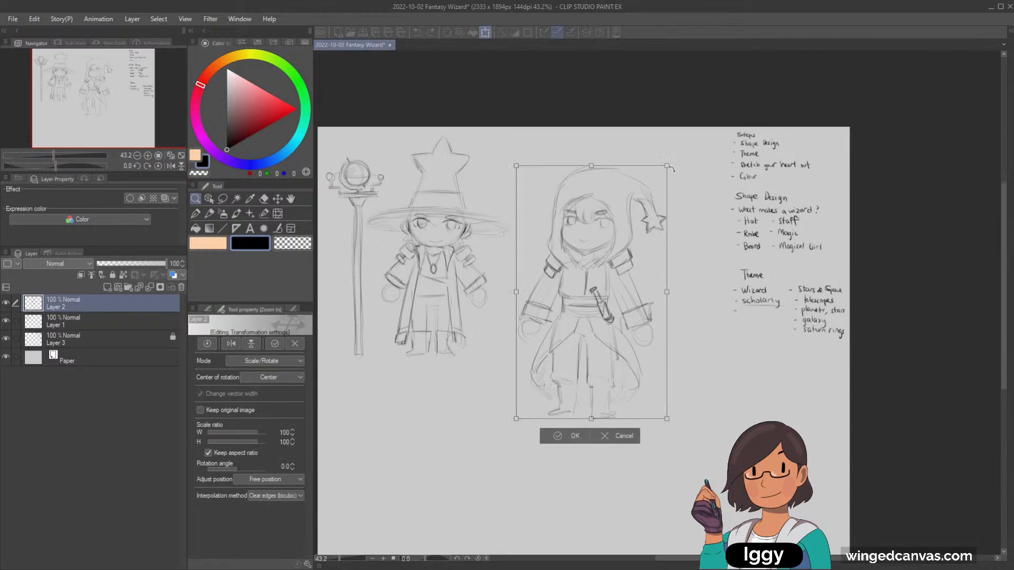
left_click_drag(674, 161, 648, 199)
left_click_drag(611, 272, 615, 219)
key("Return")
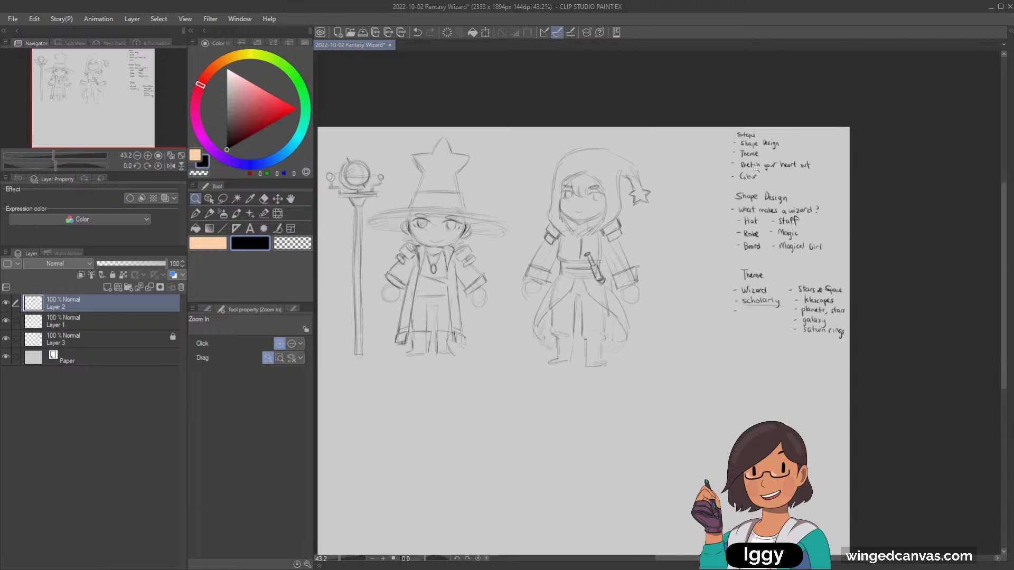
Sketch a tall, slightly slanted staff with a round orb above it beside the hooded figure.
scroll(128, 123, "up", 1)
left_click_drag(145, 122, 128, 123)
left_click(209, 213)
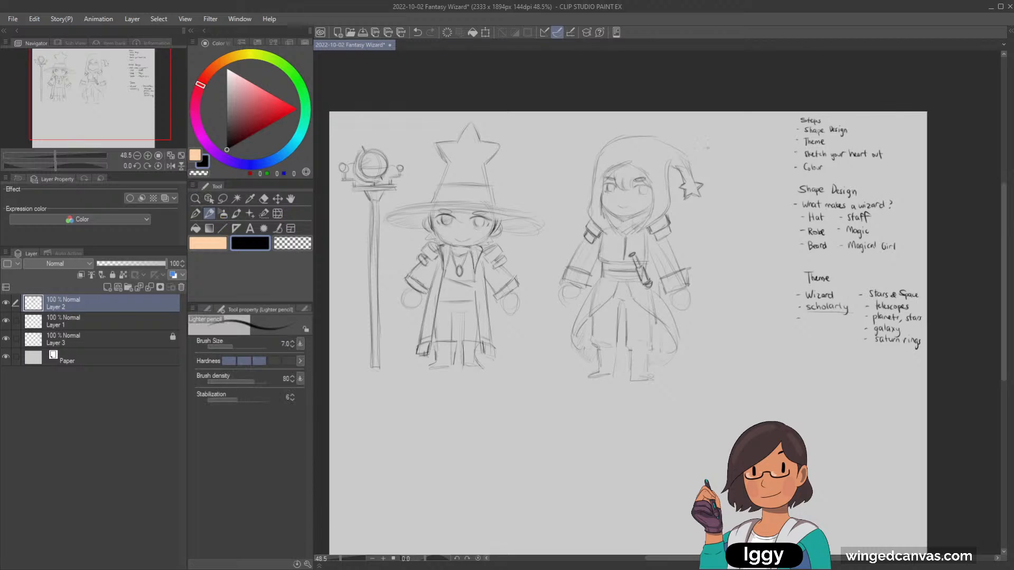
key("ctrl+z")
left_click_drag(745, 154, 744, 154)
key("ctrl+z")
left_click_drag(740, 181, 724, 368)
left_click_drag(738, 222, 722, 384)
left_click_drag(741, 185, 736, 270)
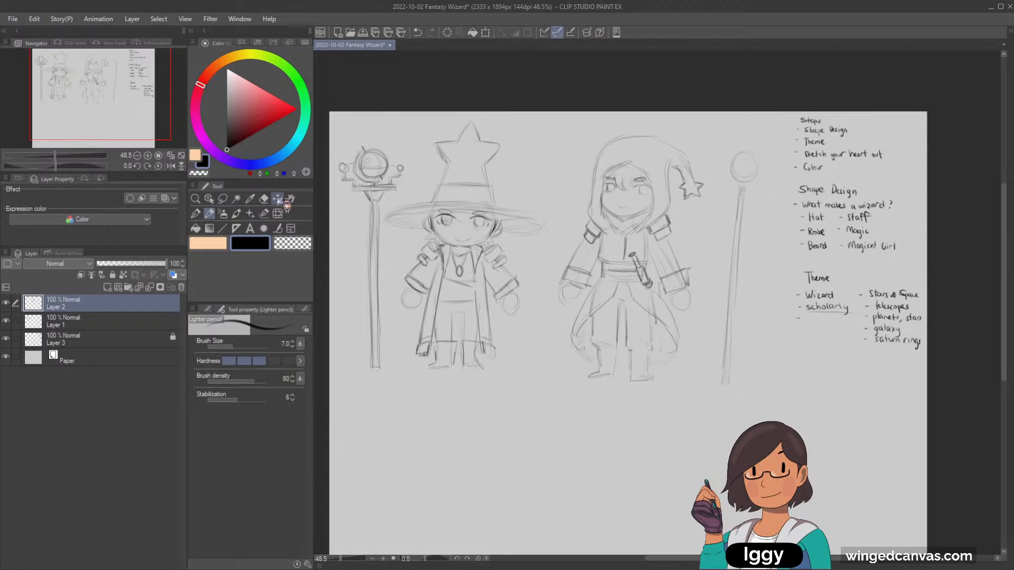
Lasso the new staff, move it closer to the hooded figure, and clear the selection.
left_click(222, 199)
mouse_move(737, 135)
left_mouse_down()
mouse_move(724, 159)
mouse_move(742, 425)
mouse_move(774, 172)
mouse_move(750, 135)
left_mouse_up()
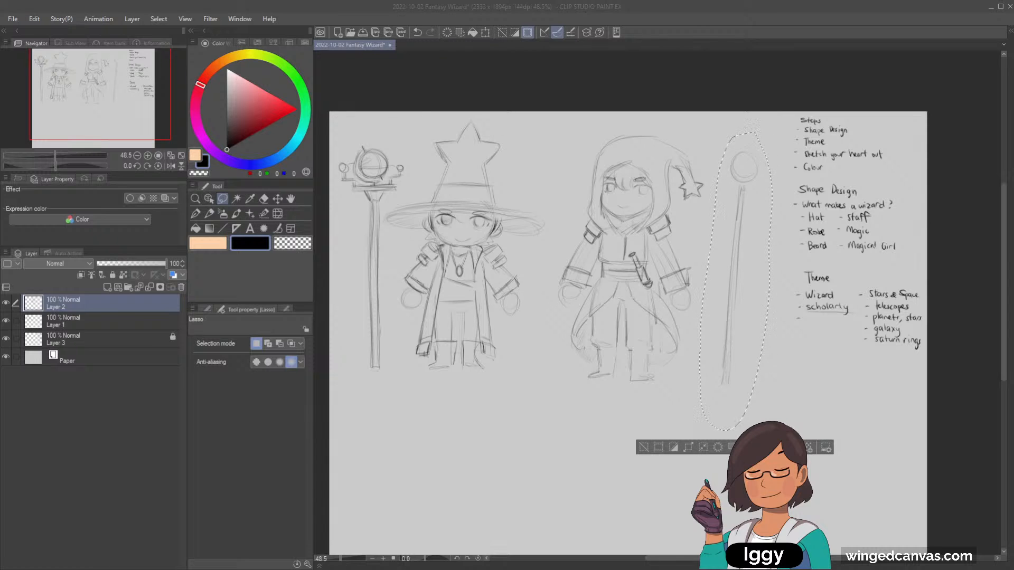
left_click(277, 199)
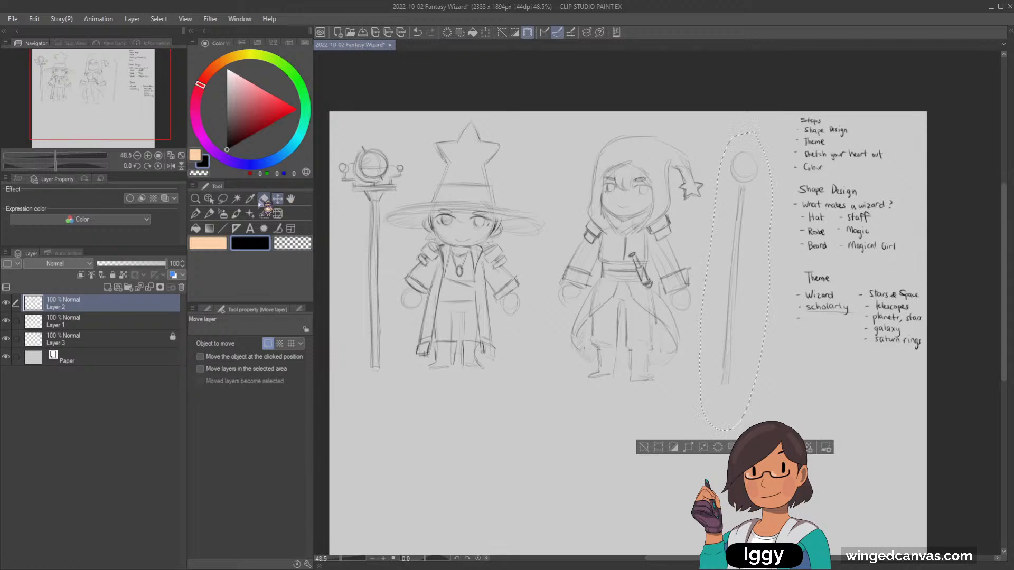
left_click_drag(776, 253, 760, 244)
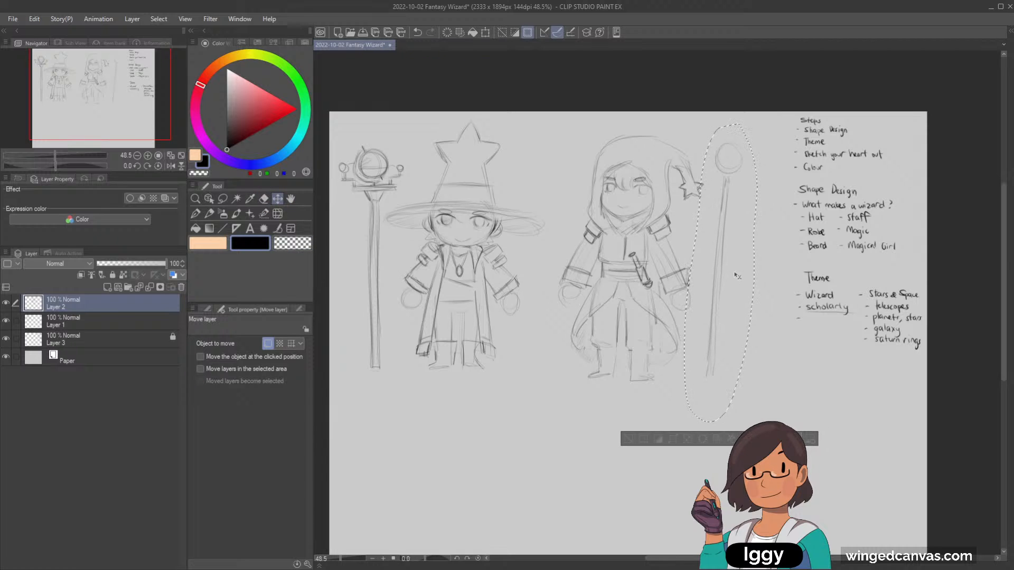
left_click(629, 439)
Sketch a tilted Saturn-like ring around the staff's orb, undoing the first stroke and redrawing it.
left_click(210, 213)
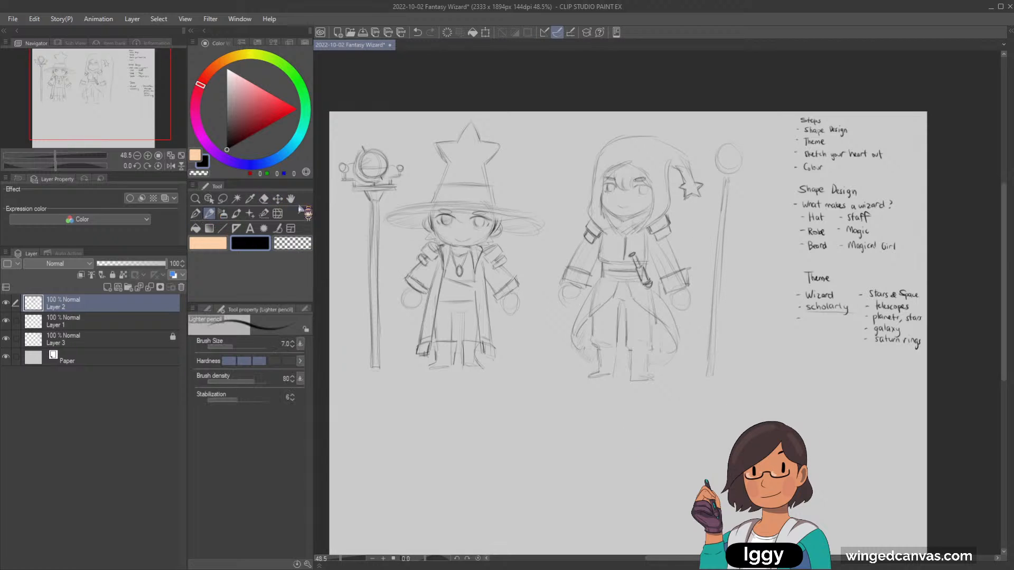
left_click_drag(718, 160, 759, 150)
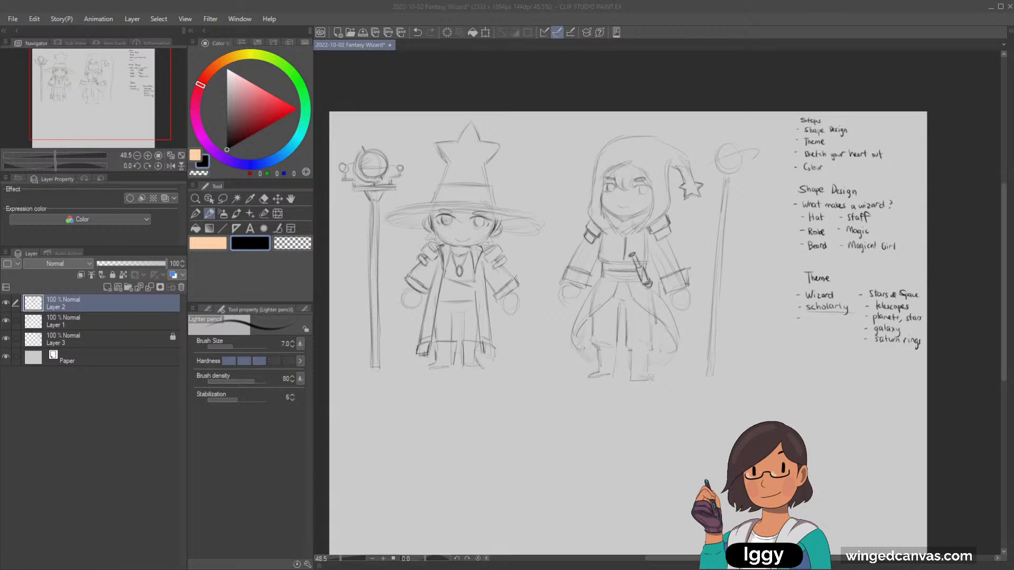
left_click(209, 213)
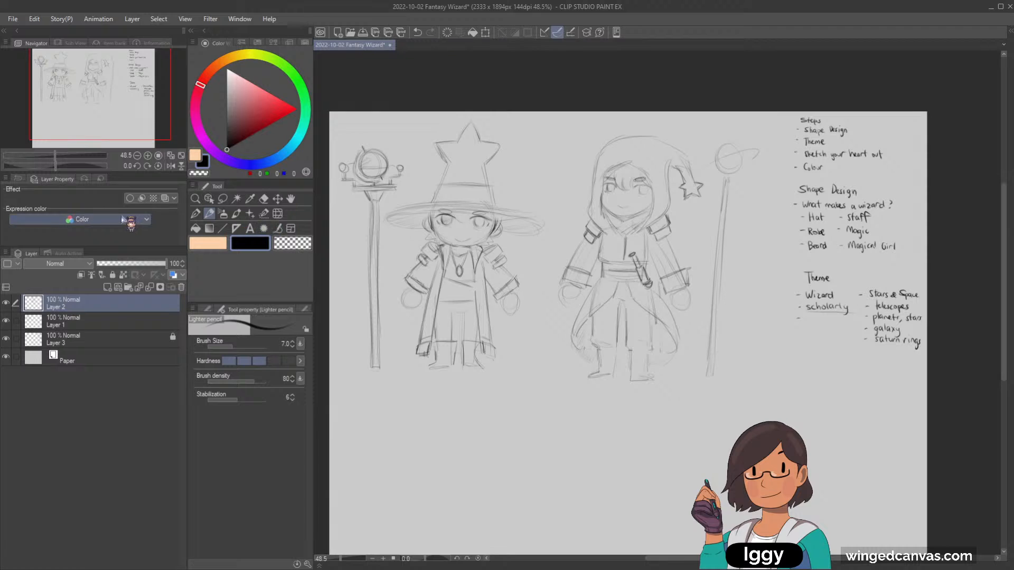
left_click(210, 214)
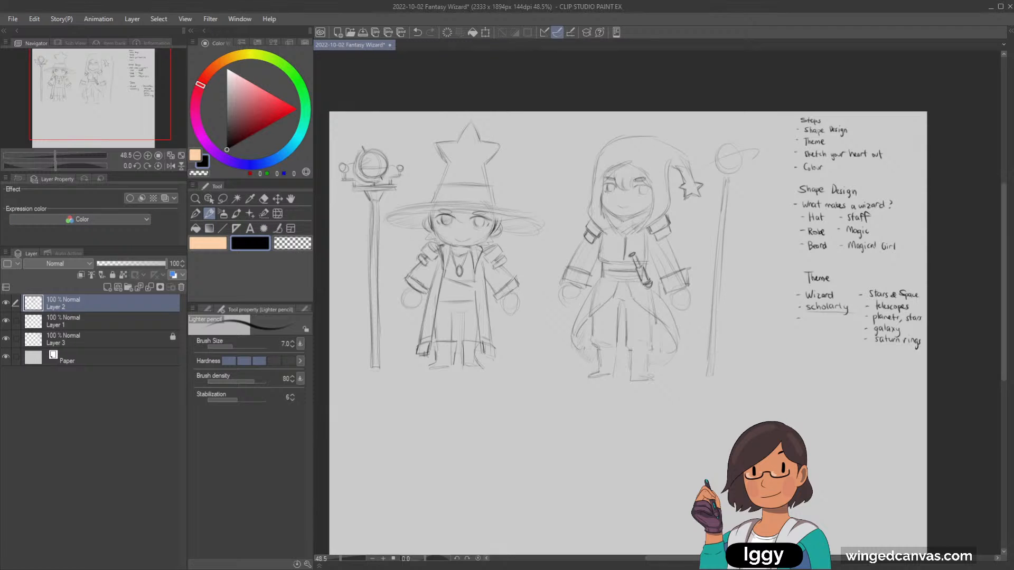
key("ctrl+z")
left_click_drag(730, 143, 731, 144)
left_click_drag(715, 154, 743, 146)
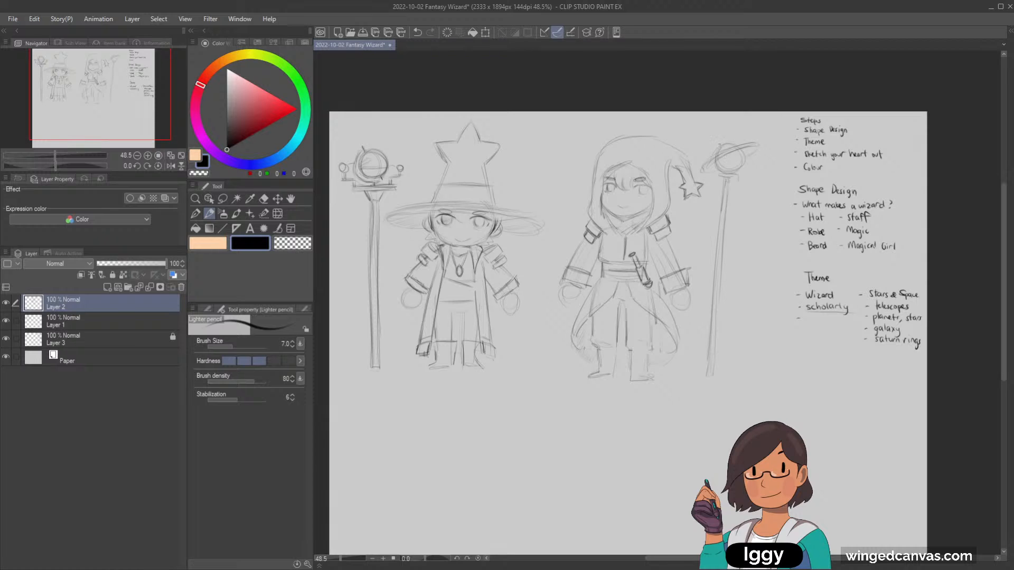
Try out a second ring crossing the orb and sketch a small star at each end of the tilted ring.
left_click_drag(717, 147, 731, 142)
key("ctrl+z")
left_click_drag(714, 150, 698, 139)
key("ctrl+z")
key("ctrl+y")
key("ctrl+z")
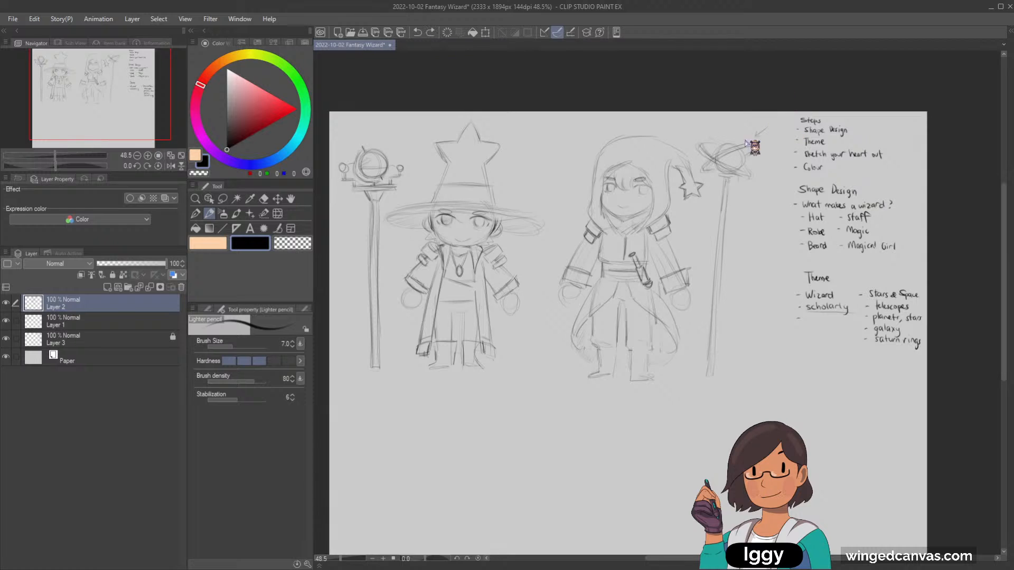
key("ctrl+y")
key("ctrl+z")
key("ctrl+z")
key("ctrl+y")
key("ctrl+z")
Draw a flat cap at the top of the shaft and erase the excess lines around it with a smaller eraser.
left_click_drag(717, 179, 733, 181)
left_click(263, 199)
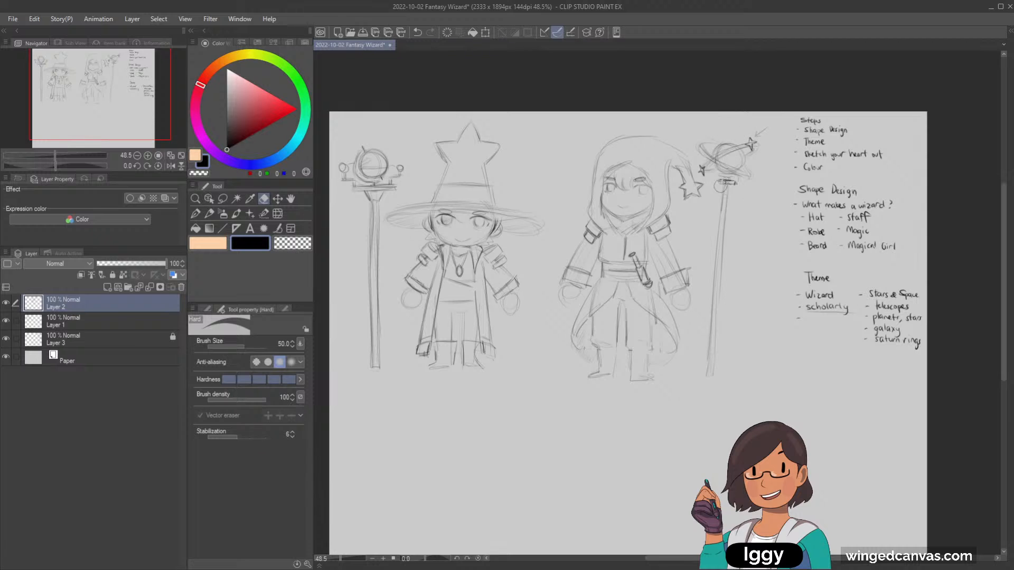
key("bracketleft")
Darken the staff's shaft, try a pointed tip at its foot, and undo the tip strokes.
left_click(209, 214)
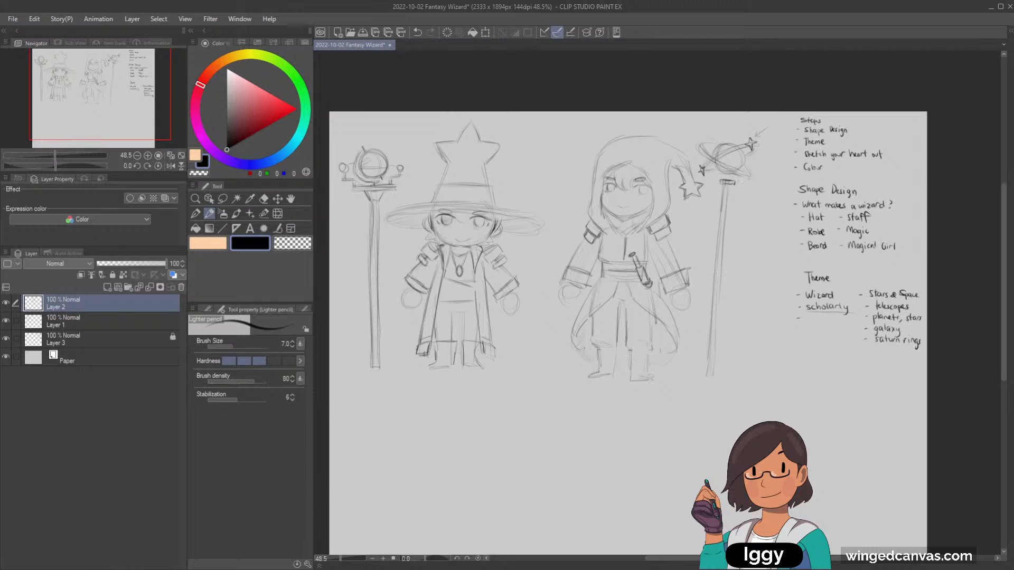
left_click_drag(726, 214, 722, 261)
left_click_drag(717, 325, 714, 361)
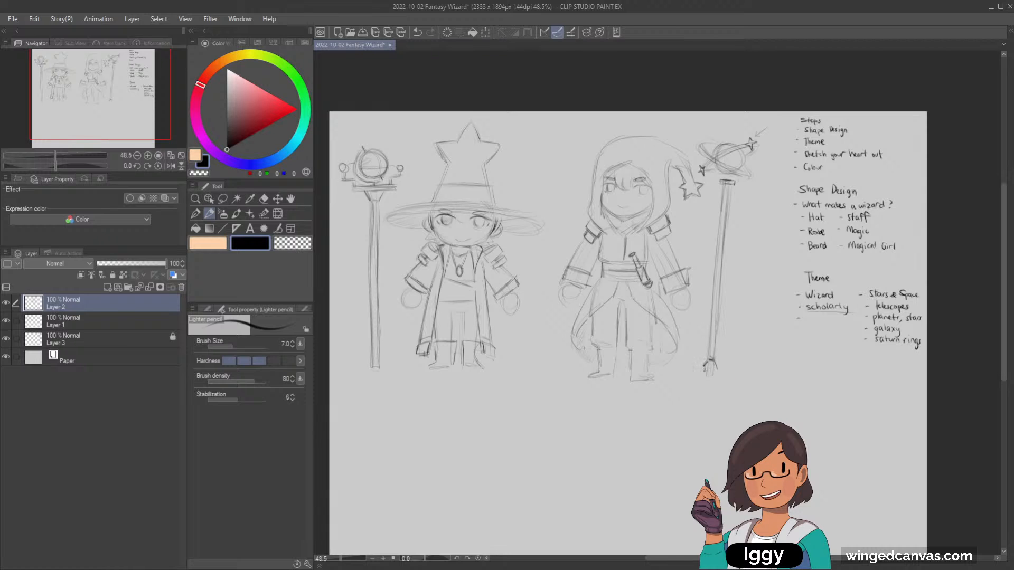
key("ctrl+z")
left_click_drag(711, 362, 705, 376)
key("ctrl+z")
key("ctrl+z")
key("ctrl+z")
Sketch a telescope-like section around the middle of the shaft, undoing the misplaced strokes.
left_click_drag(722, 200, 718, 227)
key("ctrl+z")
mouse_move(714, 266)
left_mouse_down()
mouse_move(725, 266)
mouse_move(709, 311)
left_mouse_up()
key("ctrl+z")
mouse_move(728, 269)
left_mouse_down()
mouse_move(708, 332)
mouse_move(725, 290)
mouse_move(721, 301)
left_mouse_up()
key("ctrl+z")
left_click_drag(723, 282, 719, 318)
key("ctrl+z")
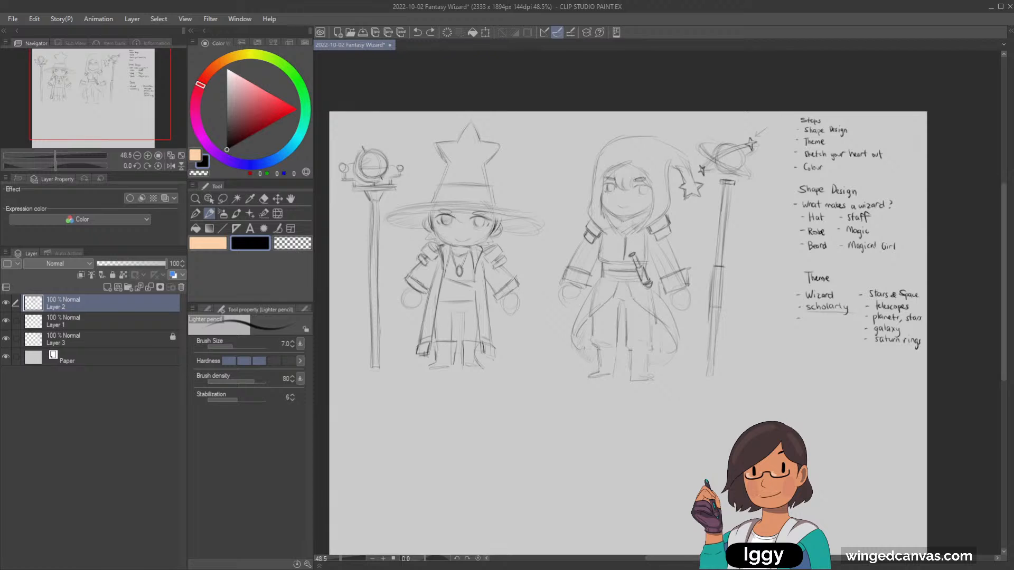
Sketch a wider telescope section at the bottom of the shaft and darken the edge of the middle section.
left_click_drag(709, 308, 719, 307)
left_click_drag(707, 312, 700, 370)
left_click_drag(721, 323, 716, 365)
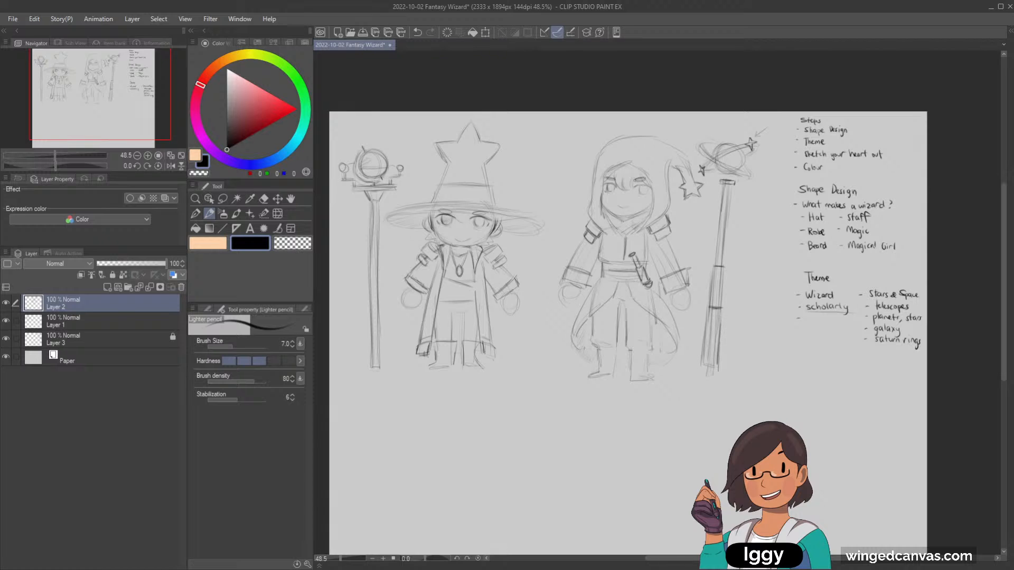
left_click_drag(715, 268, 710, 305)
left_click(264, 198)
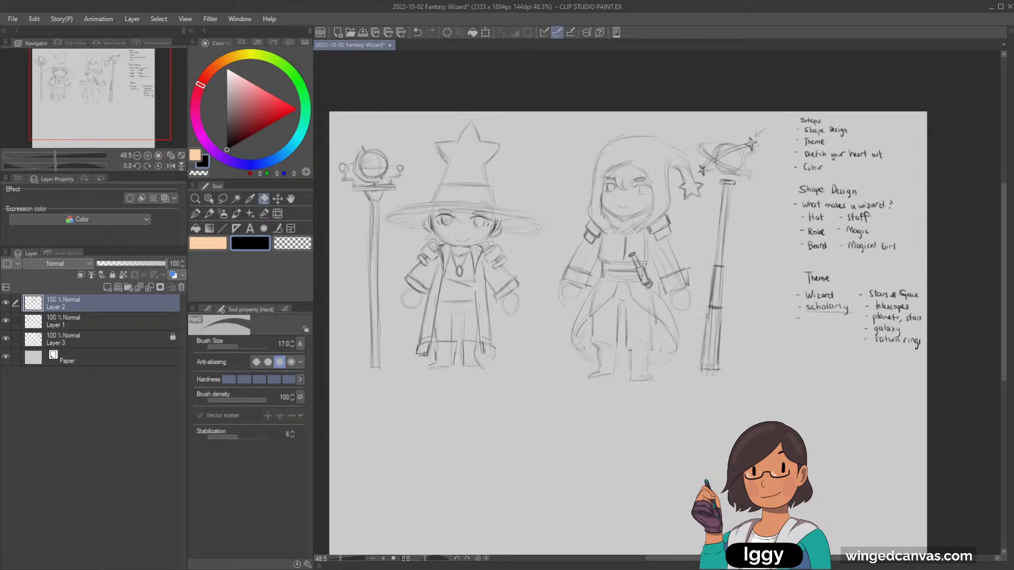
Erase excess lines along the lower telescope sections of the hooded wizard's staff and redraw the bottom section with a flared foot.
left_click_drag(714, 264, 696, 371)
key("bracketright")
key("bracketright")
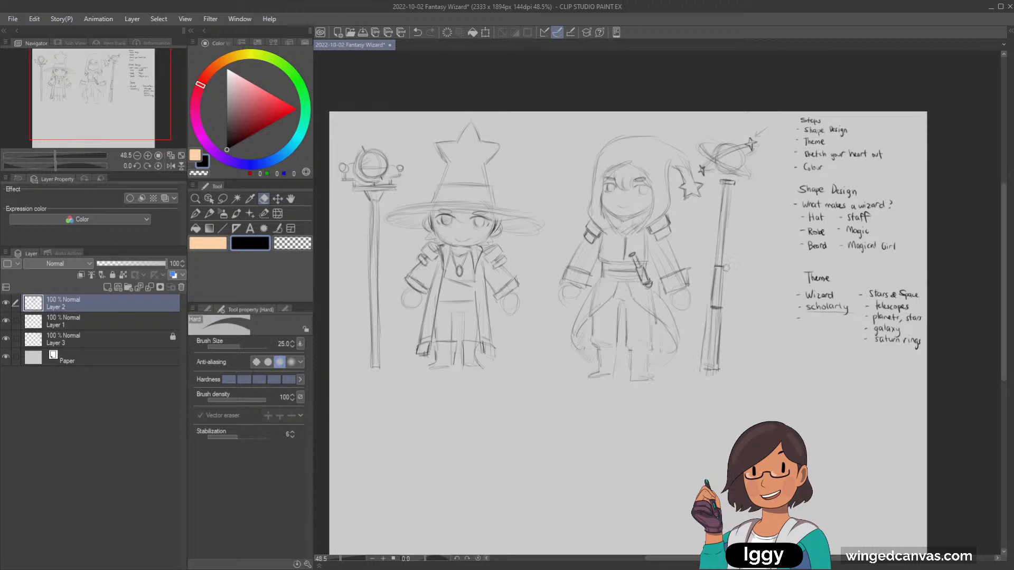
key("bracketright")
left_click_drag(720, 296, 719, 349)
left_click(209, 213)
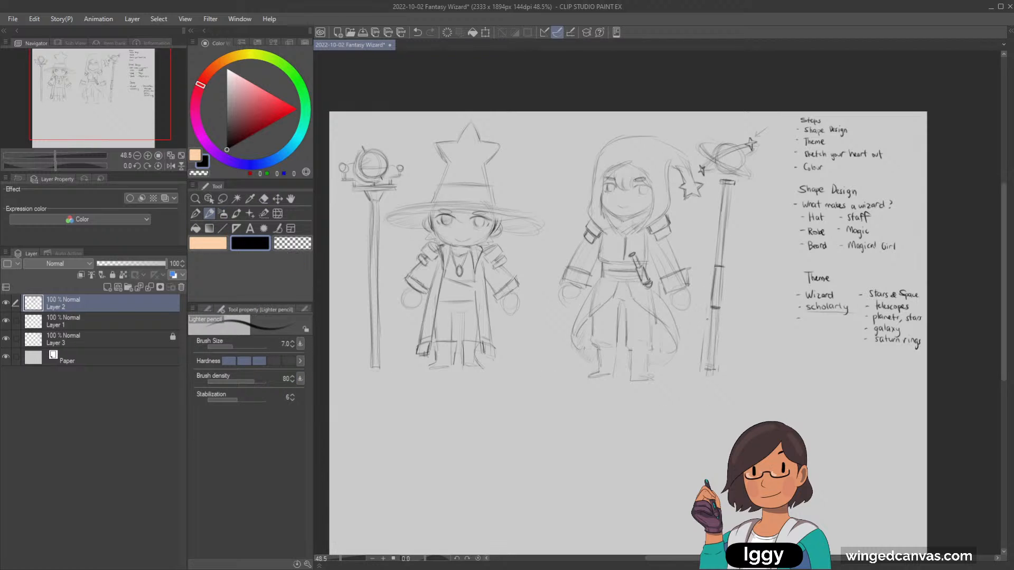
mouse_move(710, 315)
left_mouse_down()
mouse_move(704, 369)
mouse_move(705, 358)
mouse_move(713, 371)
left_mouse_up()
left_click_drag(718, 333, 714, 368)
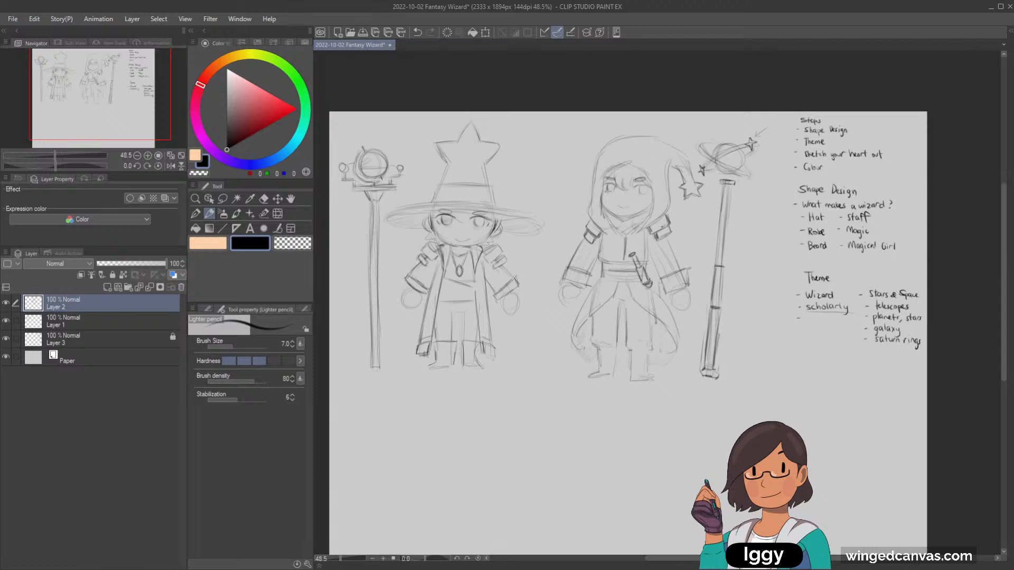
Scale the hooded wizard and its staff to 92% and label the two figures 1 and 2 above their heads.
key("ctrl+t")
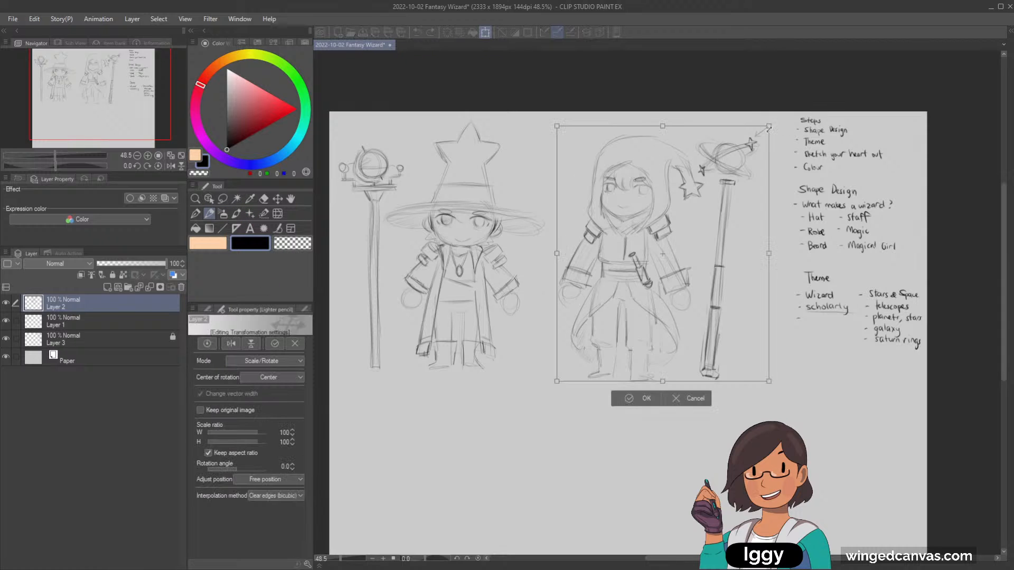
left_click_drag(769, 128, 745, 135)
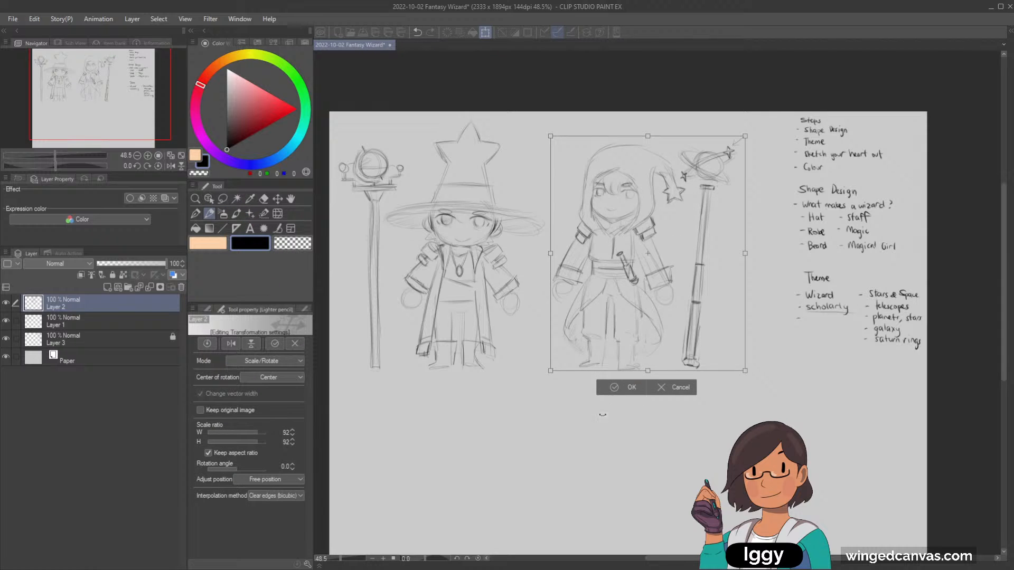
left_click(615, 390)
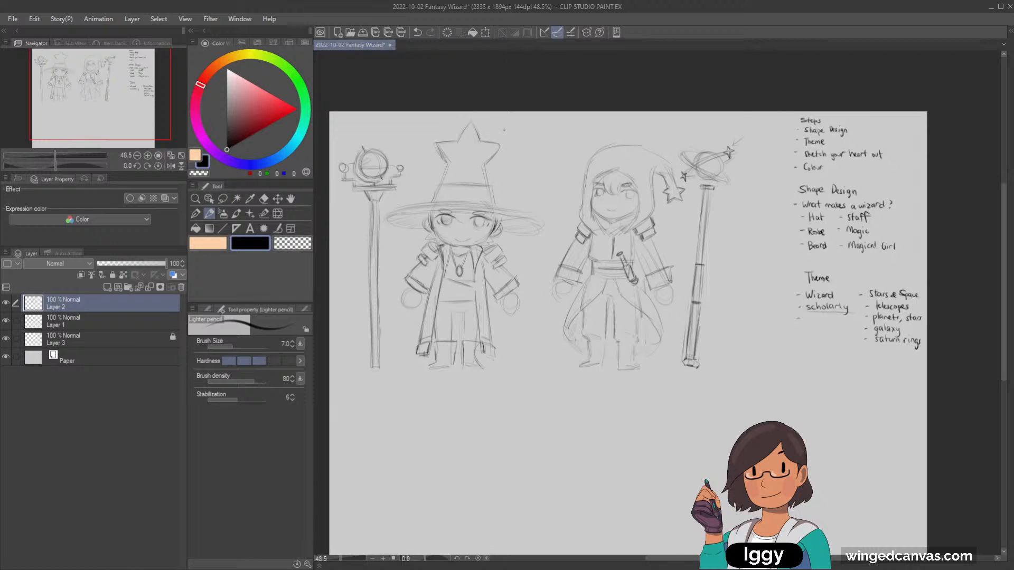
left_click_drag(503, 125, 504, 133)
left_click_drag(632, 129, 638, 135)
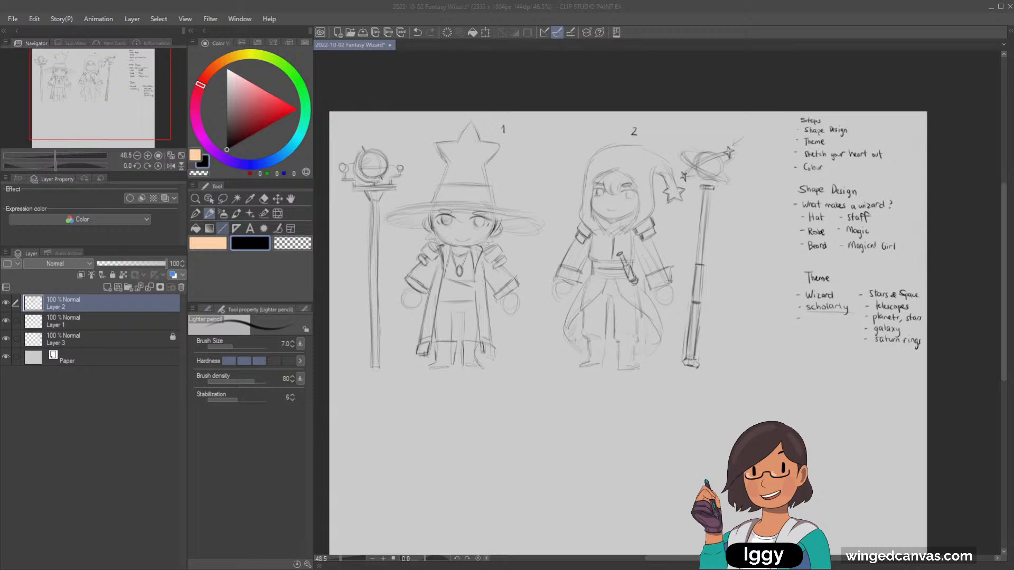
left_click(194, 199)
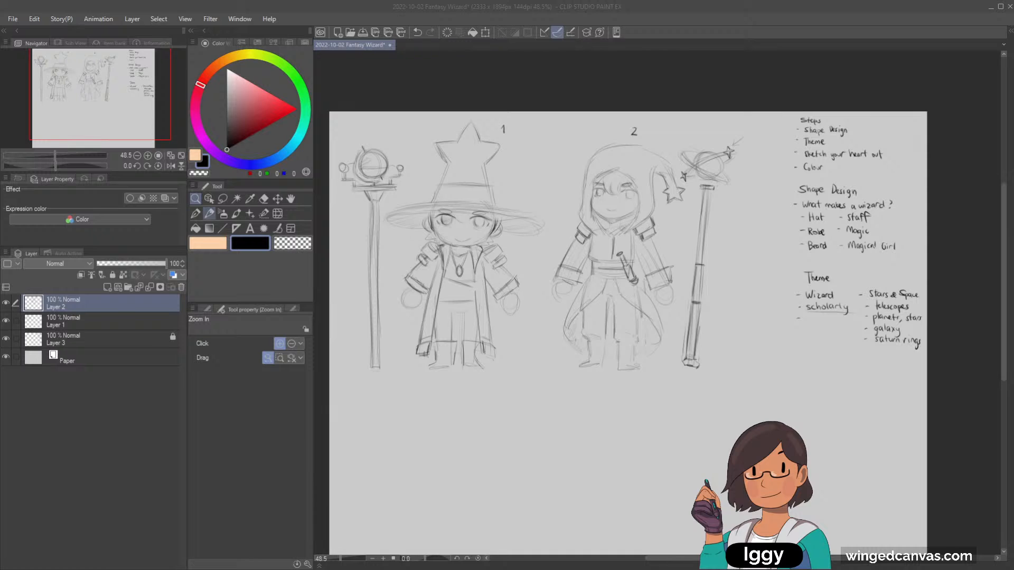
key("p")
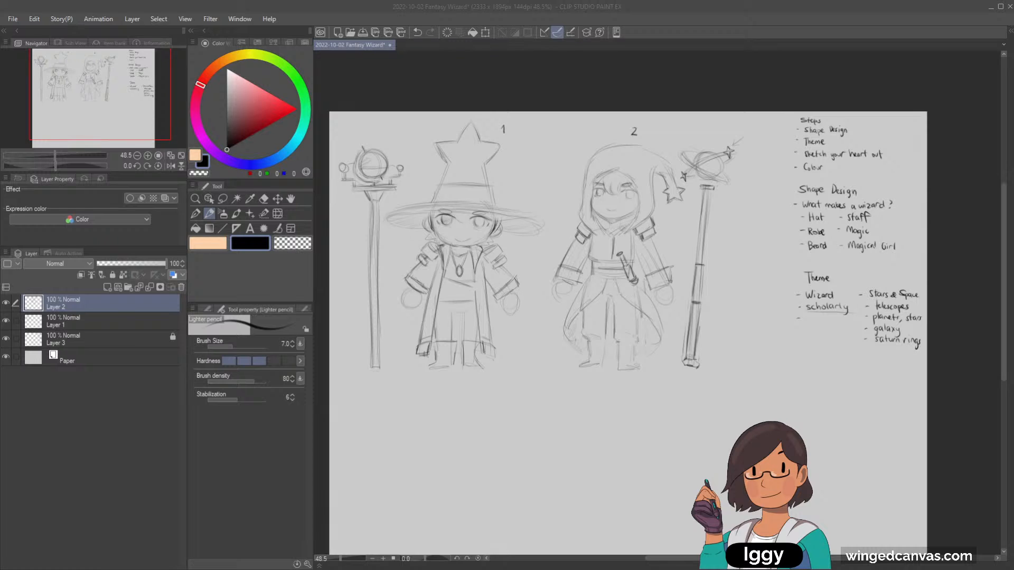
left_click(209, 214)
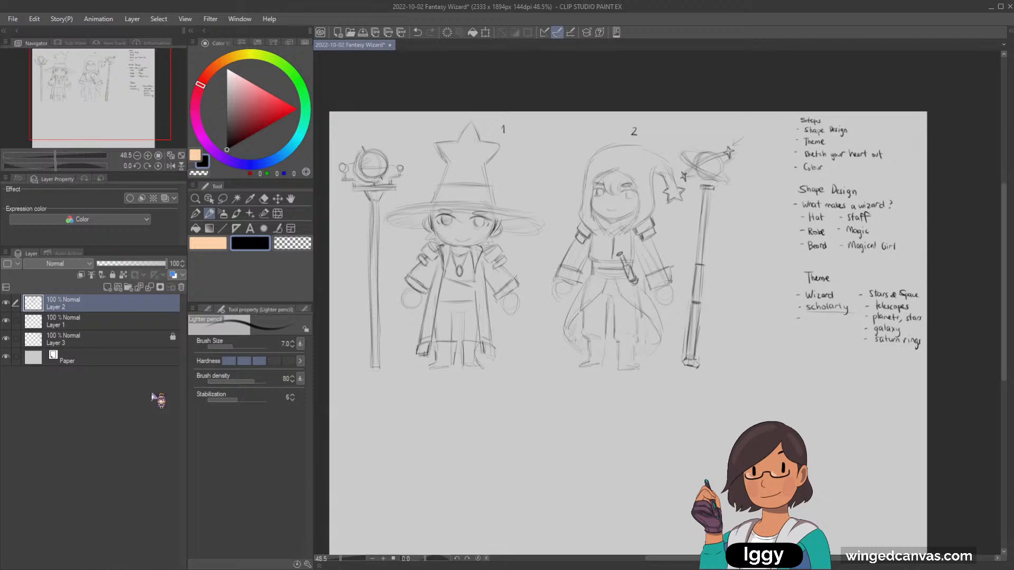
left_click(222, 199)
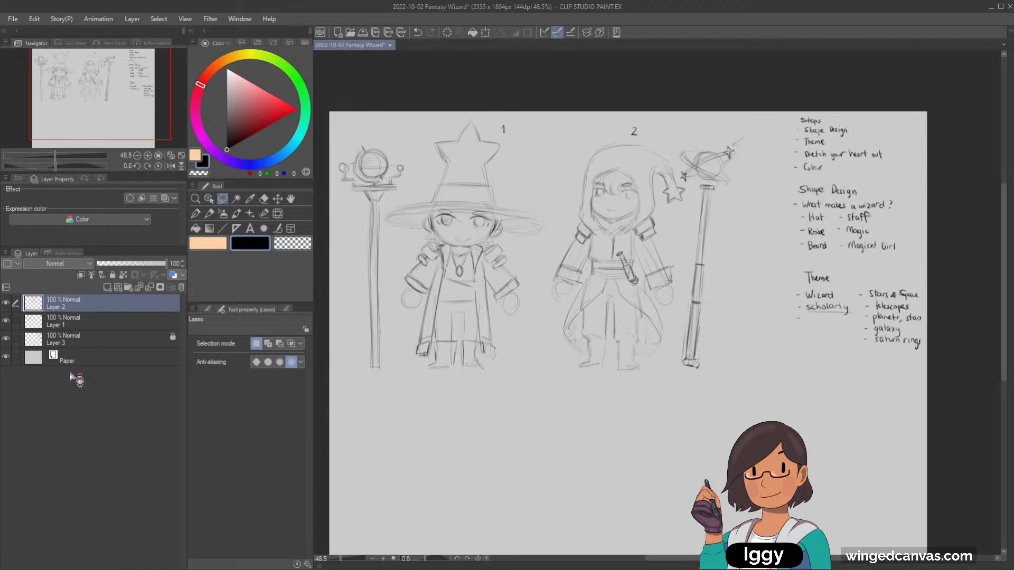
Try a small pendant on the hooded wizard's chest and undo it.
key("p")
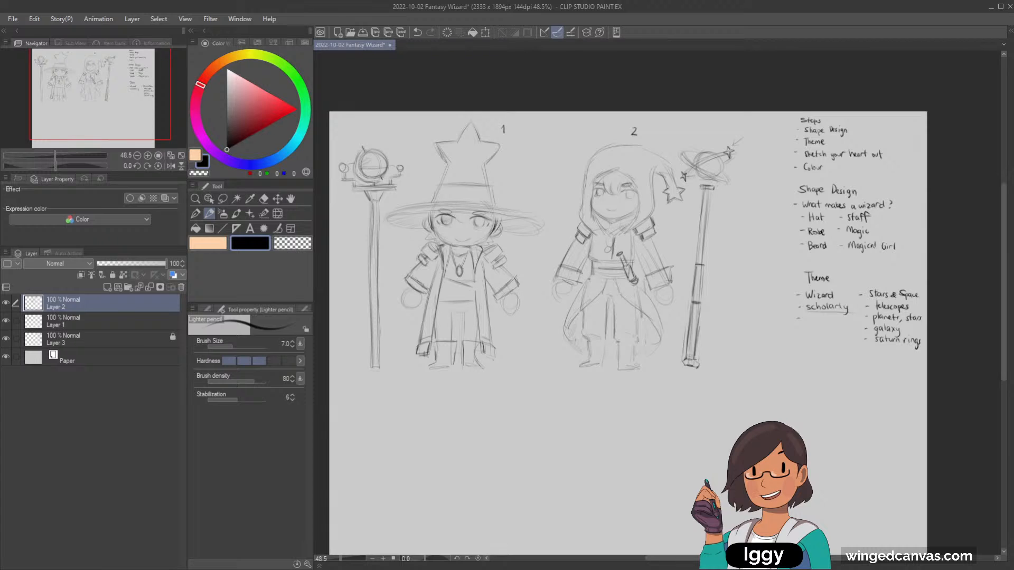
key("ctrl+z")
key("ctrl+z")
key("ctrl+y")
key("ctrl+z")
key("ctrl+y")
Sketch a headband with an oval gem across the hooded wizard's forehead, undoing misplaced strokes.
left_click(264, 199)
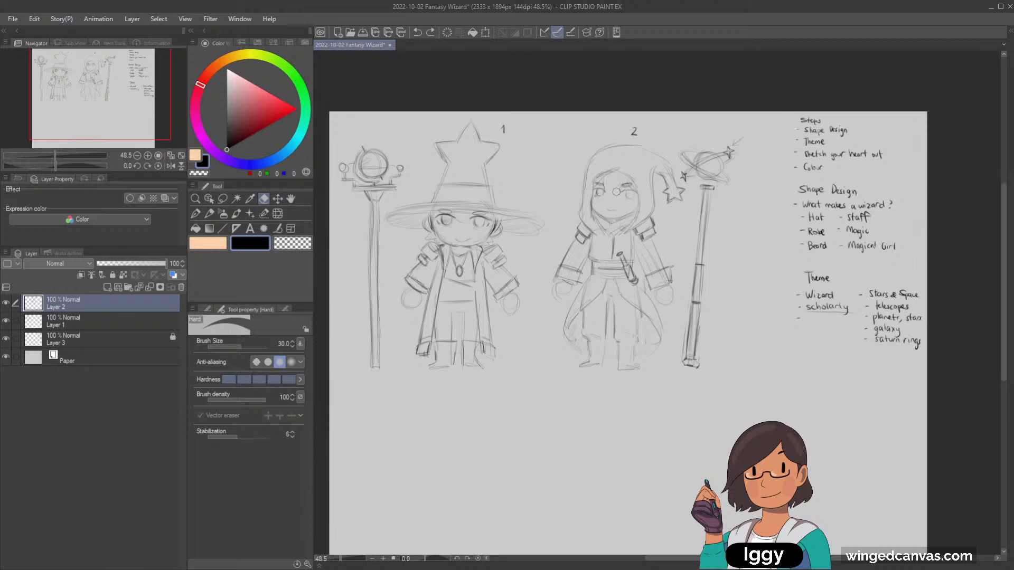
key("p")
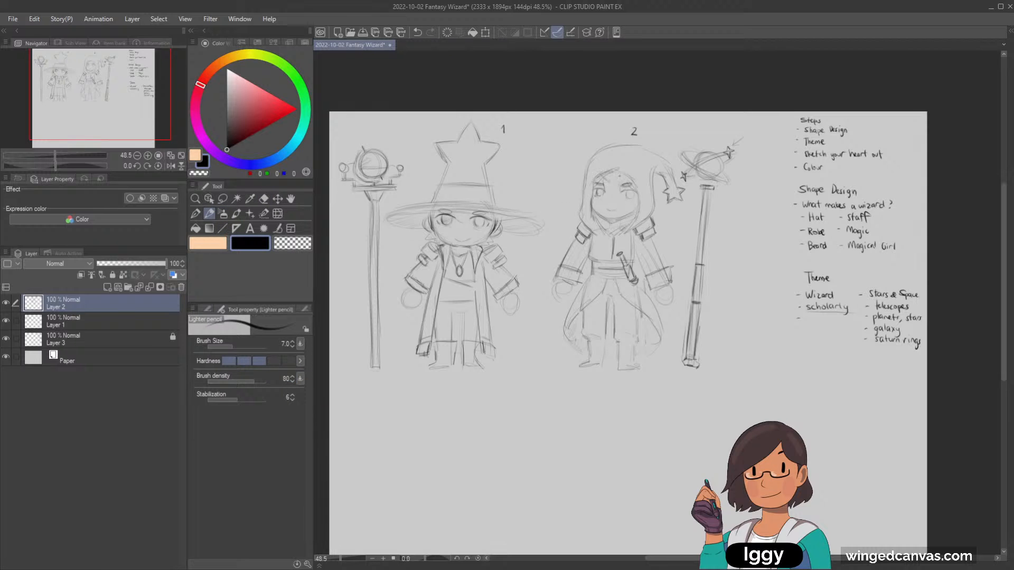
mouse_move(609, 183)
left_mouse_down()
mouse_move(617, 178)
mouse_move(616, 186)
left_mouse_up()
key("ctrl+z")
key("ctrl+z")
key("ctrl+z")
key("ctrl+z")
key("ctrl+y")
key("ctrl+z")
key("ctrl+y")
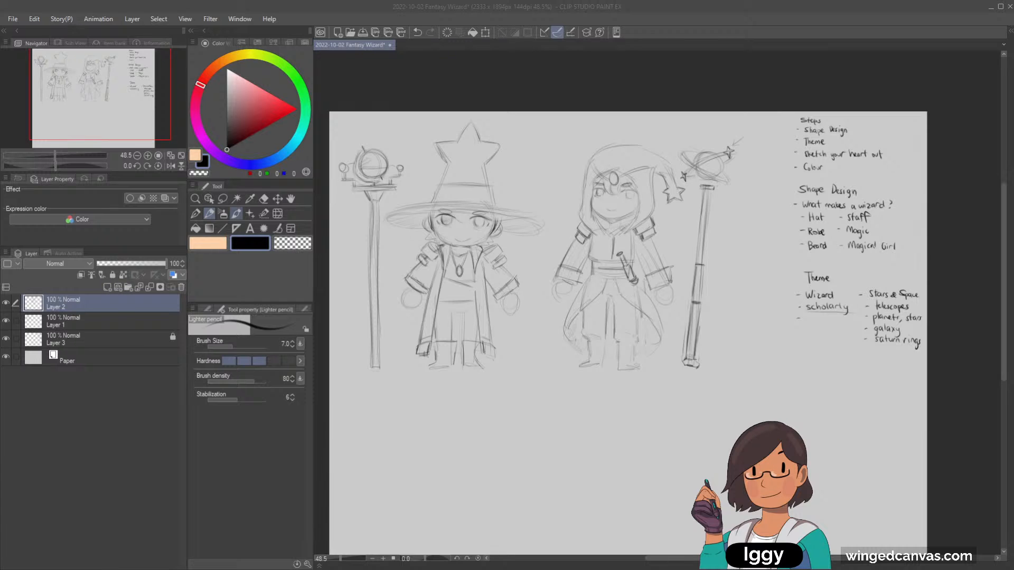
Select Layer 1 together with Layer 2 and move both wizard sketches to the bottom of the canvas.
left_click(277, 198)
mouse_move(667, 310)
left_mouse_down()
mouse_move(714, 396)
mouse_move(640, 253)
mouse_move(687, 371)
left_mouse_up()
left_click(79, 322, "ctrl")
left_click(195, 199)
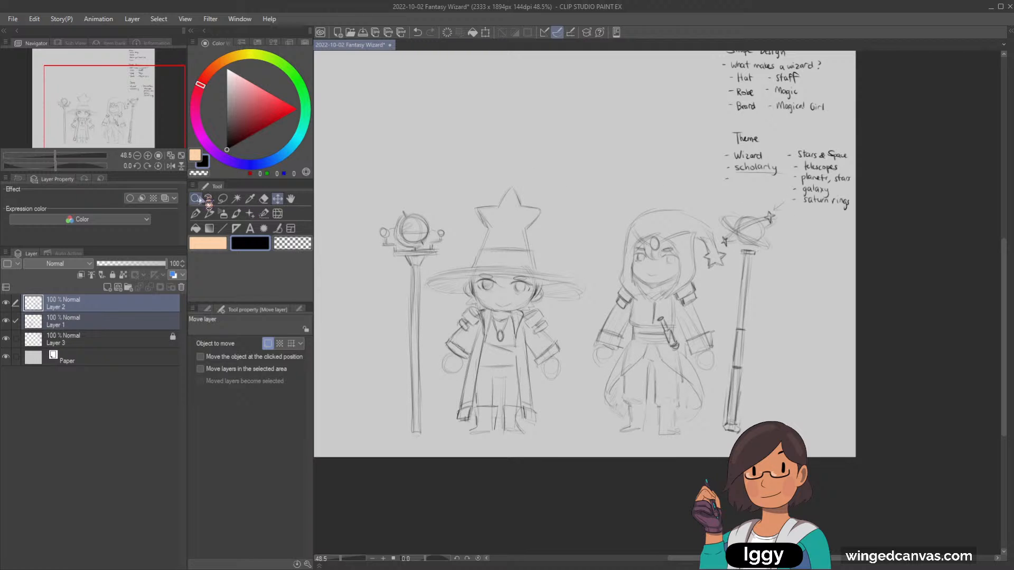
Group Layer 1 and Layer 2 into a folder without locking their transparent pixels, and collapse the folder.
key("ctrl+minus")
left_click(123, 275)
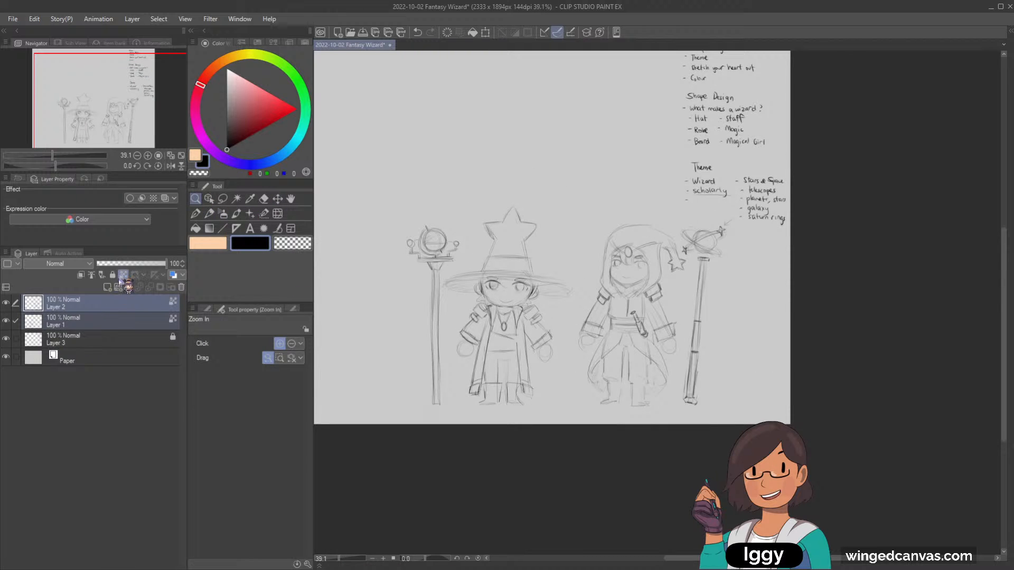
left_click_drag(128, 302, 129, 288)
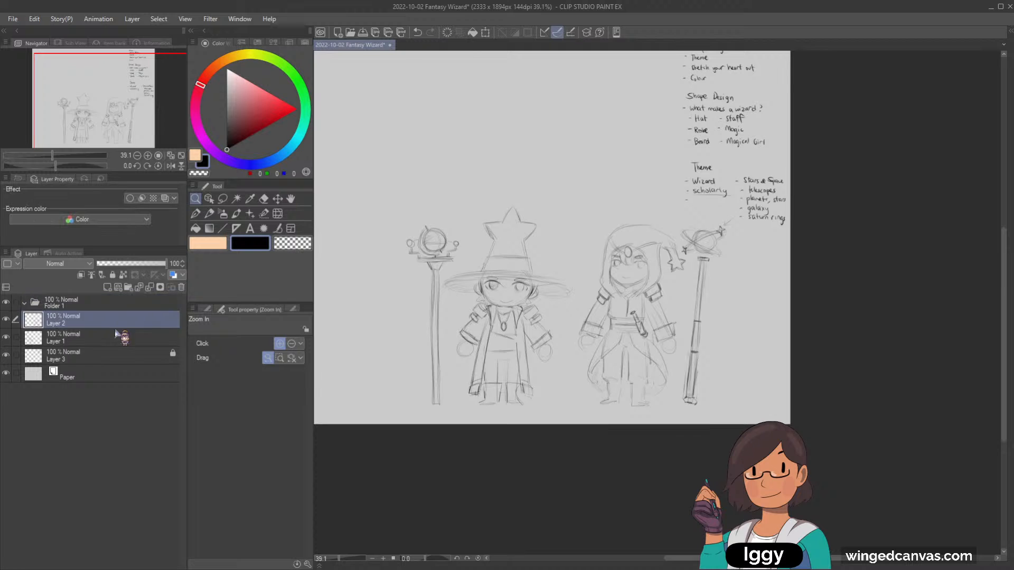
left_click(24, 302)
Scale the folder with both wizard sketches to 83% and place it in the bottom-right corner of the canvas.
key("ctrl+t")
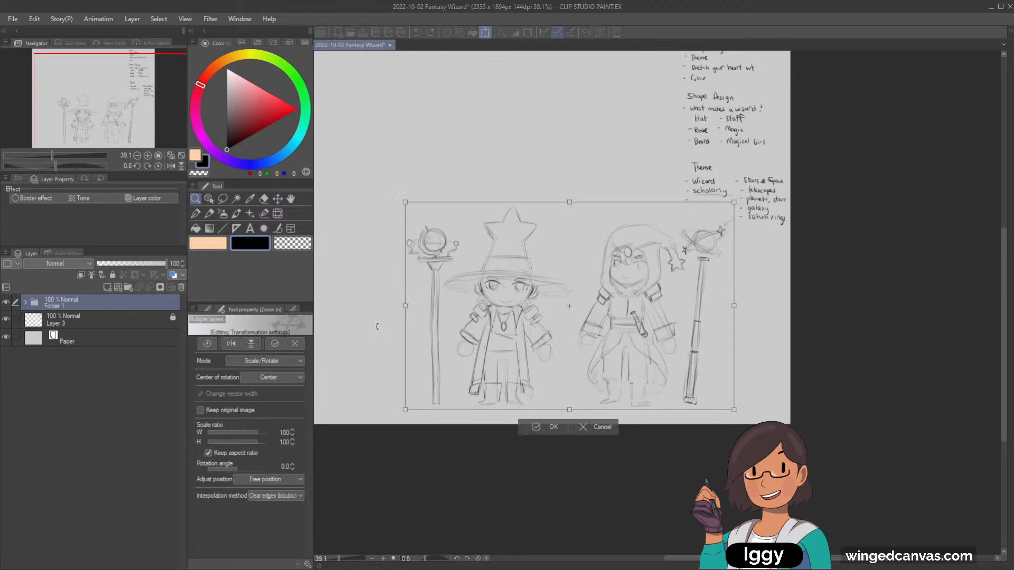
left_click_drag(406, 202, 462, 238)
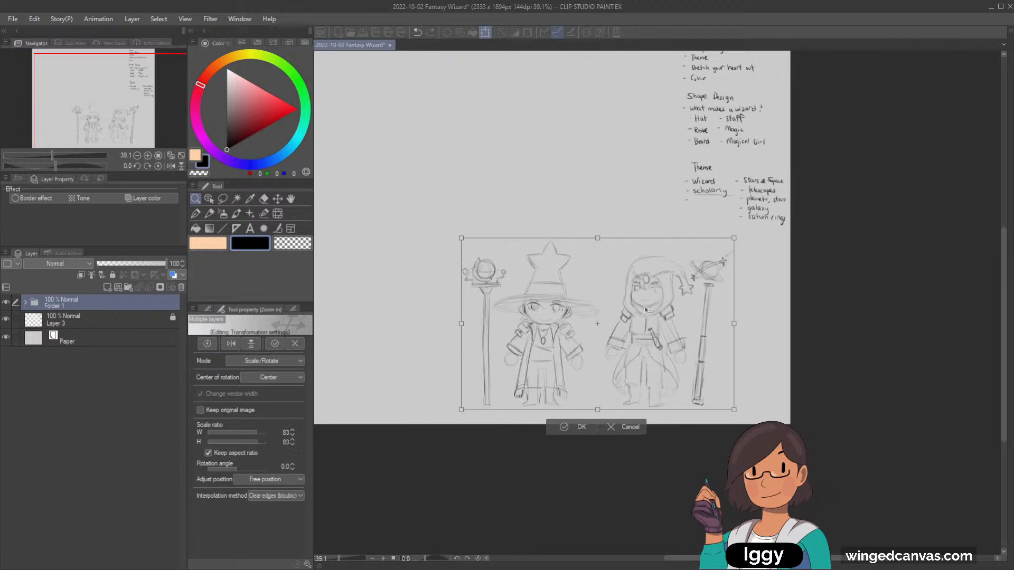
mouse_move(647, 311)
left_mouse_down()
mouse_move(681, 309)
mouse_move(699, 321)
left_mouse_up()
left_click(617, 436)
left_click(620, 427)
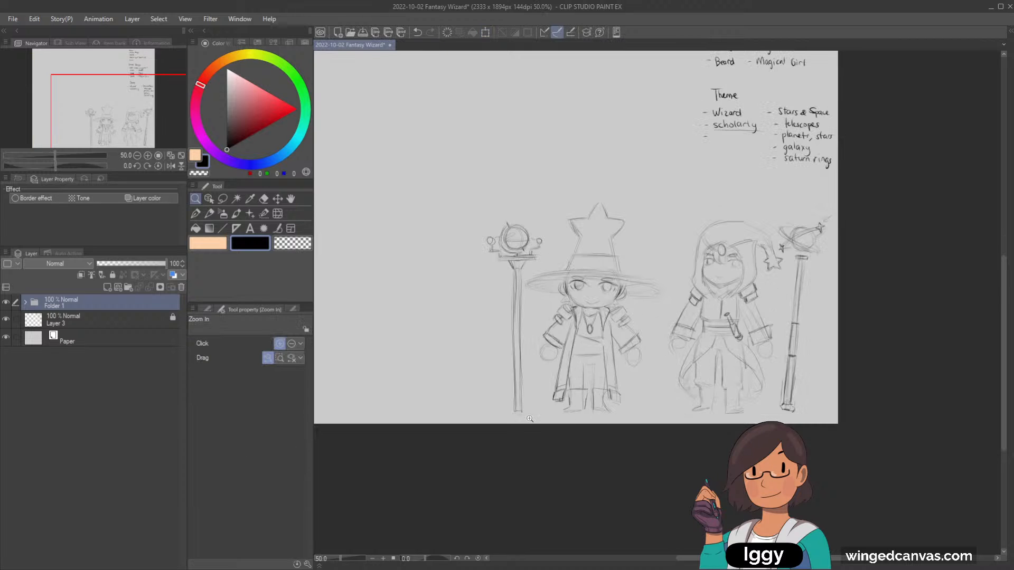
Create a second folder above Folder 1 with a new empty layer inside it.
left_click(107, 287)
left_click(129, 287)
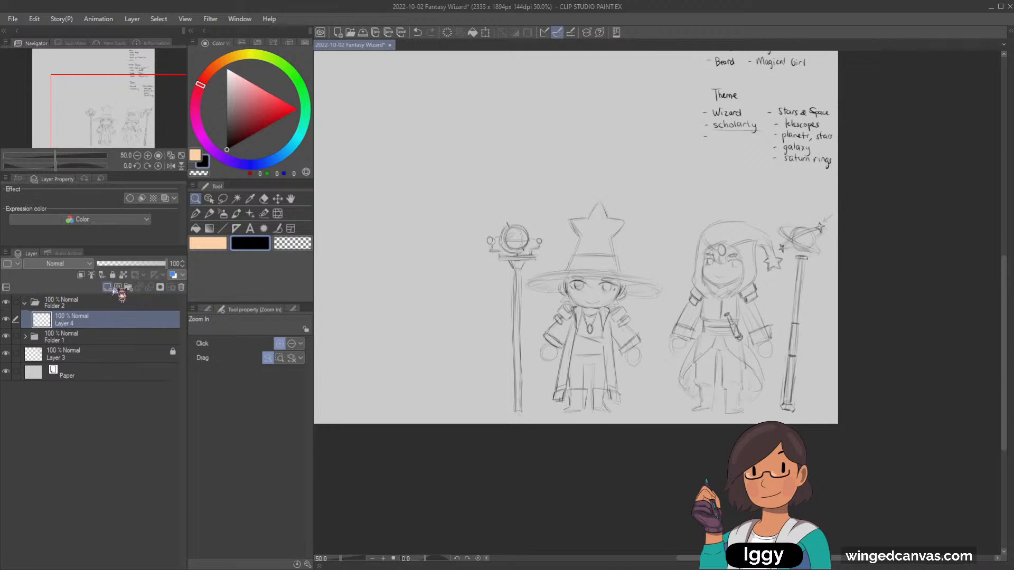
mouse_move(120, 115)
left_mouse_down()
mouse_move(106, 99)
mouse_move(85, 106)
left_mouse_up()
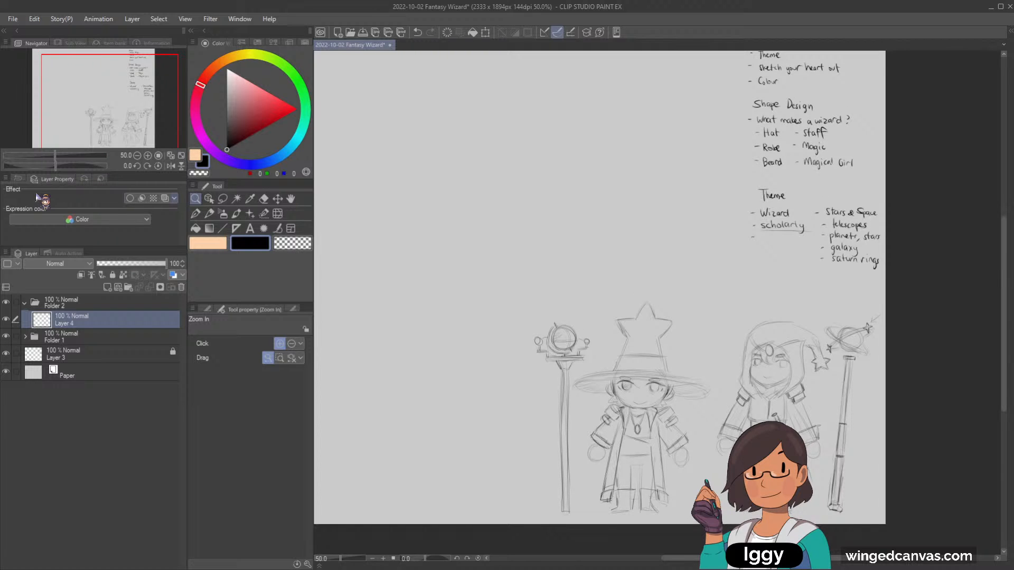
left_click_drag(116, 109, 111, 119)
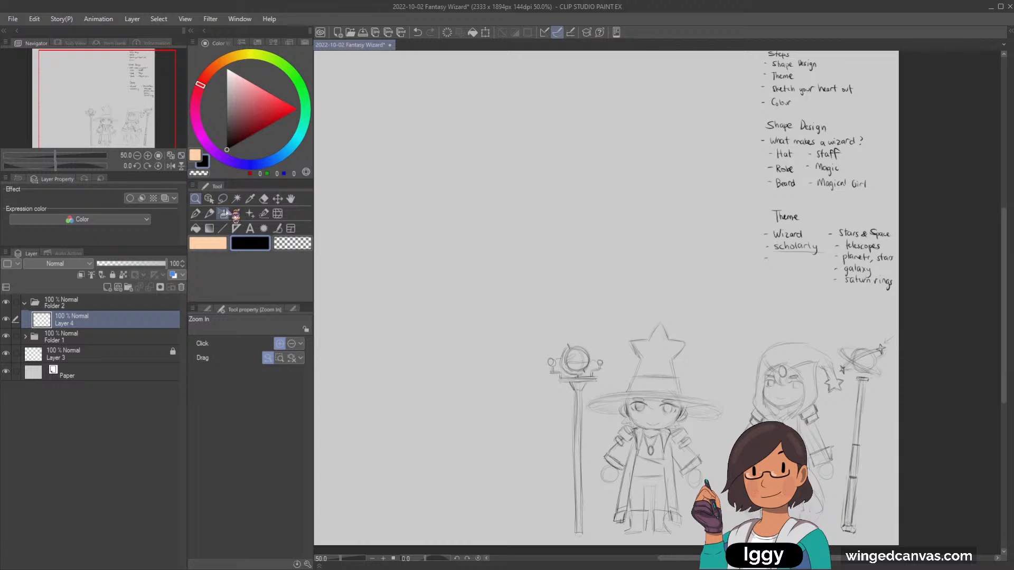
left_click(181, 156)
Sketch a slightly tilted oval head in the empty upper area of the canvas, undoing the first attempts.
key("p")
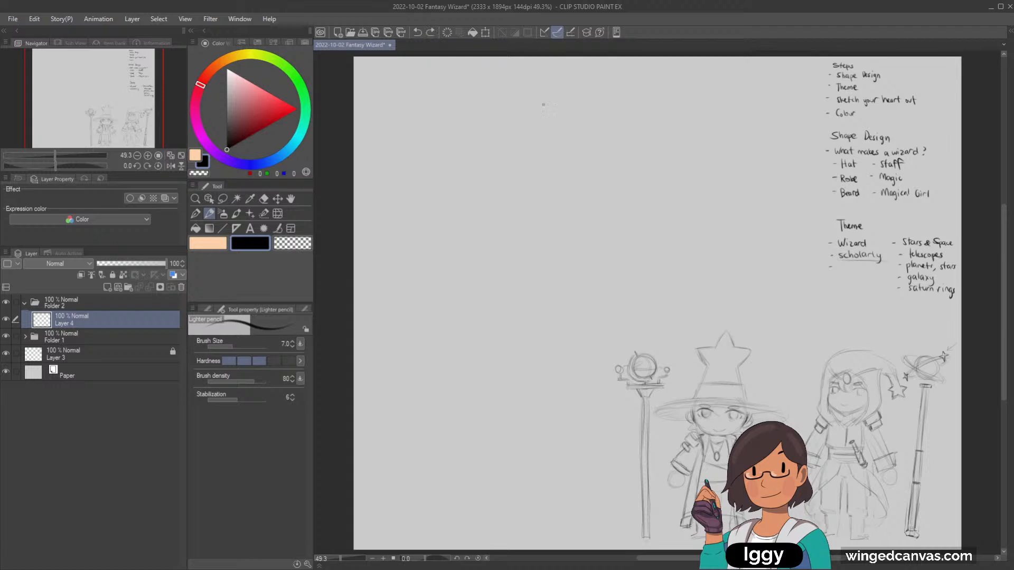
left_click_drag(508, 100, 493, 182)
left_click_drag(528, 104, 506, 185)
left_click_drag(550, 105, 546, 104)
key("ctrl+z")
key("ctrl+z")
key("ctrl+z")
left_click_drag(509, 198, 582, 142)
Clean up the head's outline with a larger eraser and redraw its edges into a rounder shape.
key("e")
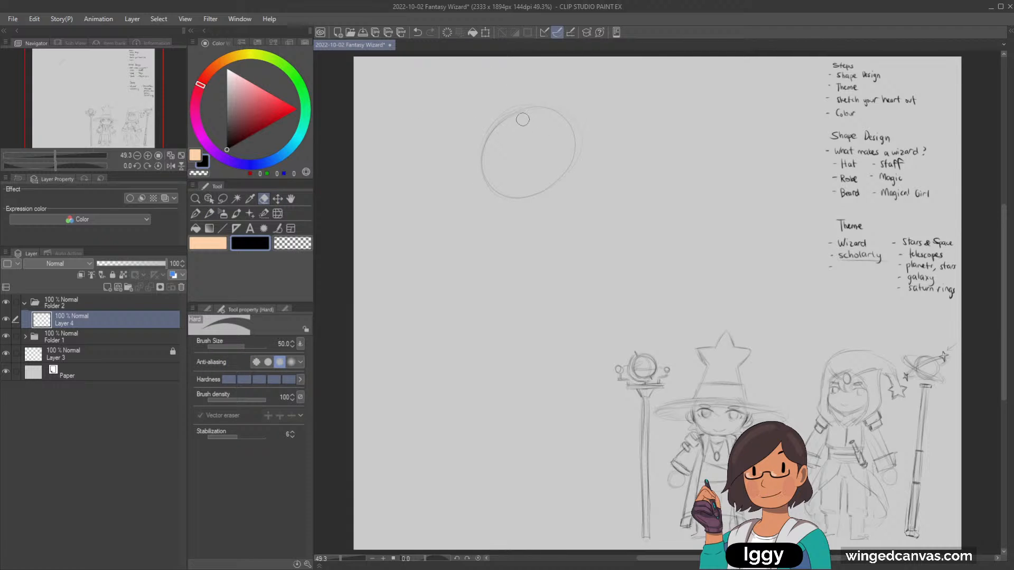
key("bracketright")
key("bracketright")
key("bracketright")
key("bracketright")
key("bracketright")
key("p")
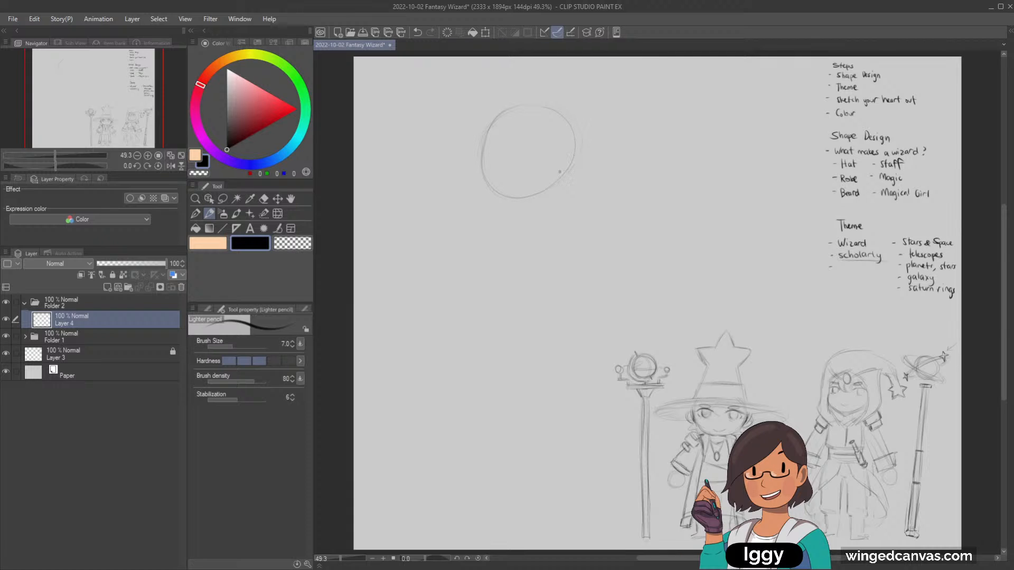
key("e")
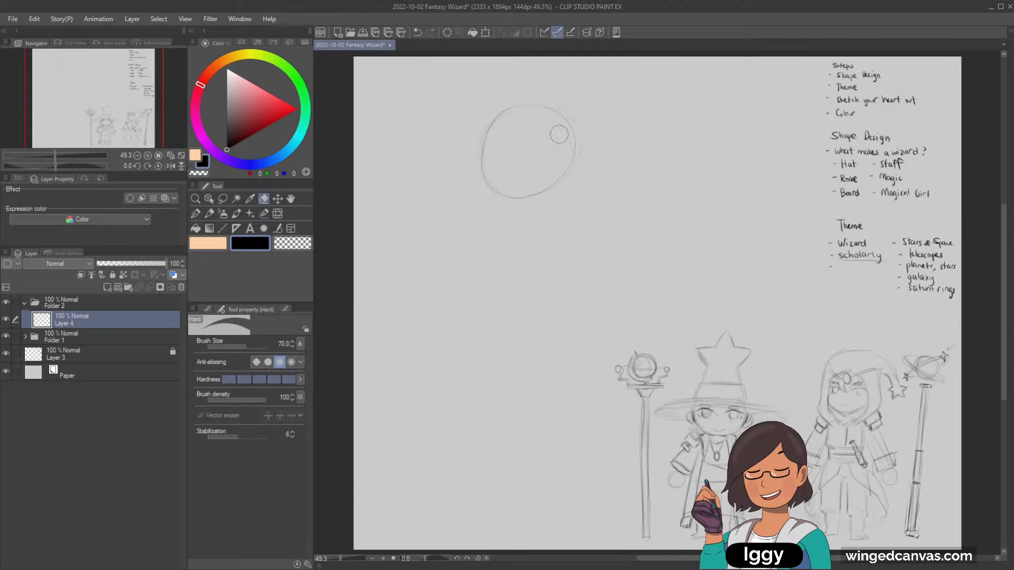
key("bracketleft")
key("bracketleft")
key("p")
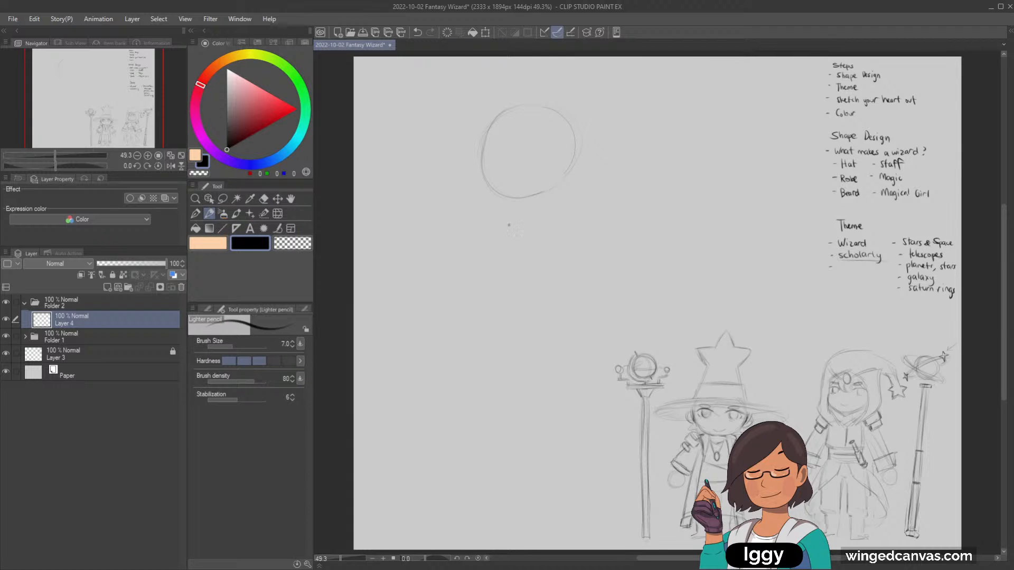
Sketch the torso beneath the head with a slanted curved back line and a straighter front line, undoing misplaced strokes.
key("ctrl+z")
left_click_drag(551, 207, 546, 288)
key("ctrl+z")
left_click_drag(490, 240, 480, 279)
key("ctrl+z")
left_click_drag(502, 219, 490, 272)
key("ctrl+z")
left_click_drag(551, 198, 544, 288)
left_click_drag(492, 257, 485, 284)
left_click_drag(491, 255, 488, 290)
key("ctrl+z")
left_click_drag(505, 220, 487, 289)
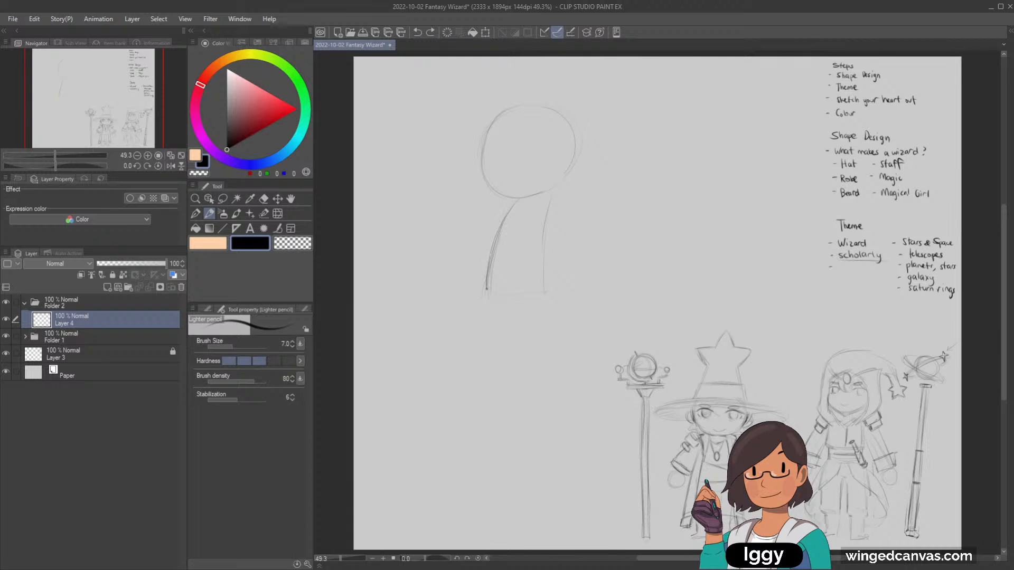
Undo the extra arm stroke and erase the upper part of the torso's curved side line with an eraser size of 30.
left_click_drag(481, 226, 474, 279)
key("ctrl+z")
left_click(264, 199)
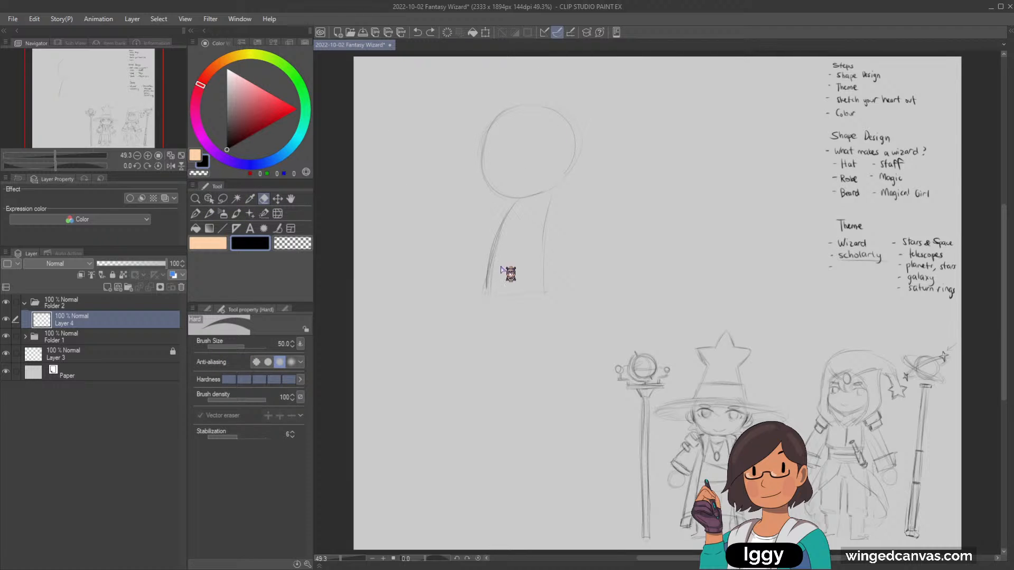
key("[")
key("[")
left_click_drag(496, 271, 521, 202)
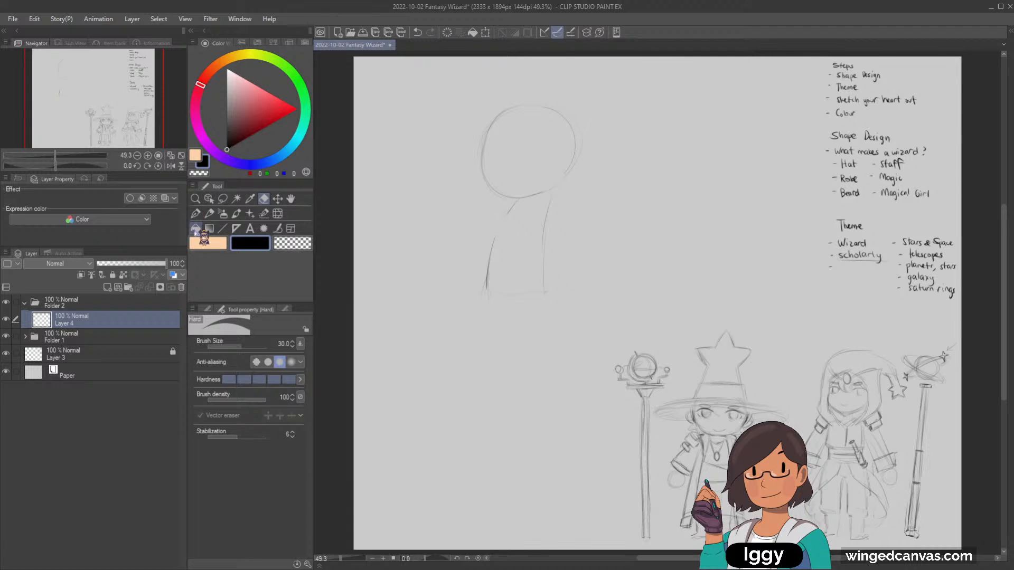
Sketch two slightly spread legs below the torso, undoing the misplaced foot and inner-leg strokes.
left_click(209, 214)
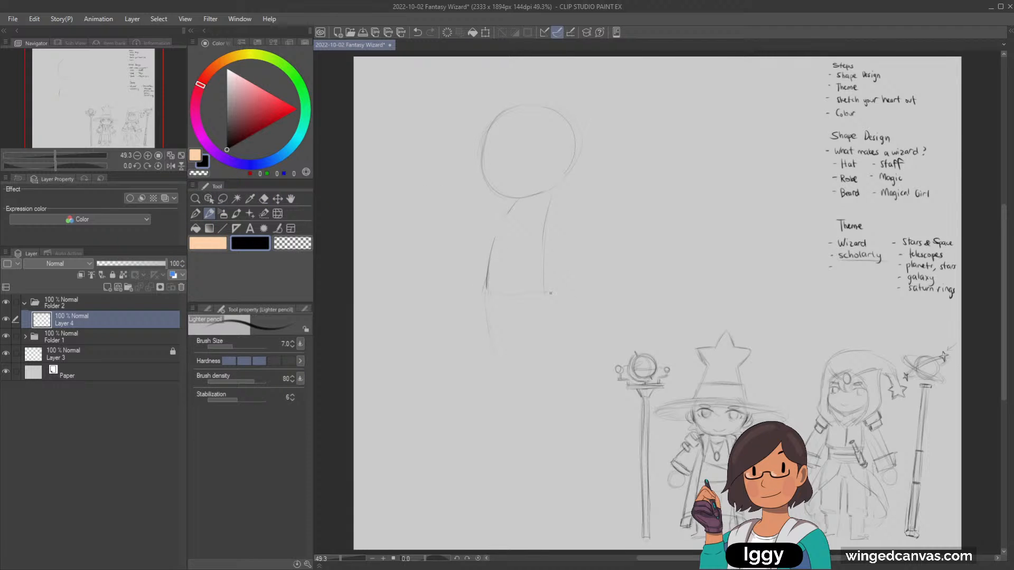
left_click_drag(551, 294, 564, 378)
left_click_drag(492, 395, 501, 389)
key("ctrl+z")
key("ctrl+z")
key("ctrl+z")
left_click_drag(525, 361, 525, 407)
key("ctrl+z")
key("ctrl+z")
mouse_move(510, 306)
left_mouse_down()
mouse_move(529, 321)
mouse_move(540, 371)
left_mouse_up()
Sketch oval hands on both sides of the body, one raised and one lower, and rough in the connecting arm lines.
left_click(640, 158)
left_click_drag(439, 278, 448, 259)
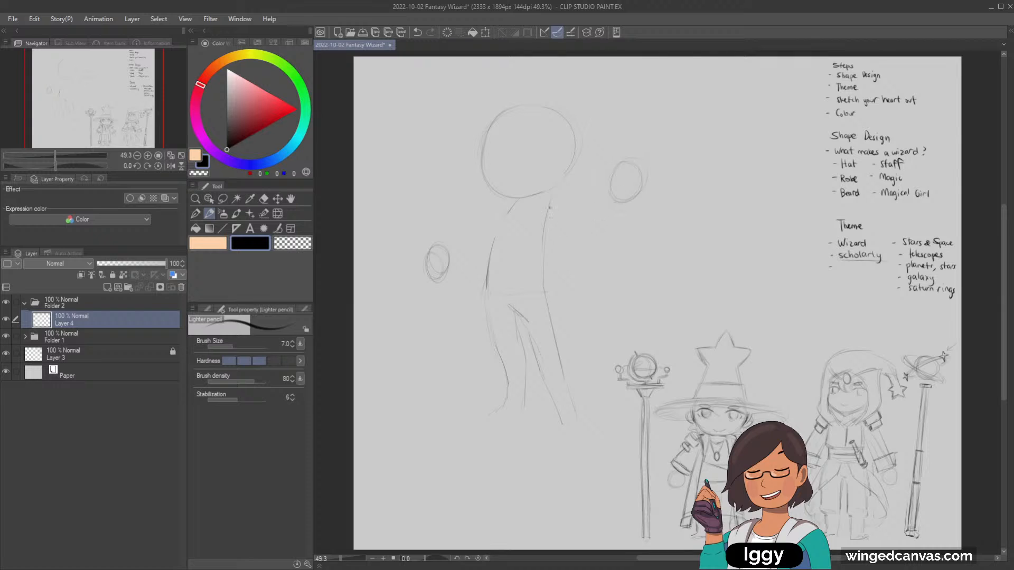
key("ctrl+z")
left_click_drag(560, 201, 613, 187)
key("ctrl+z")
left_click_drag(488, 252, 475, 269)
key("ctrl+z")
key("ctrl+z")
Redraw the short neck and shoulder line just beneath the head.
left_click_drag(507, 214, 519, 201)
key("ctrl+z")
left_click_drag(509, 213, 520, 201)
left_click(263, 198)
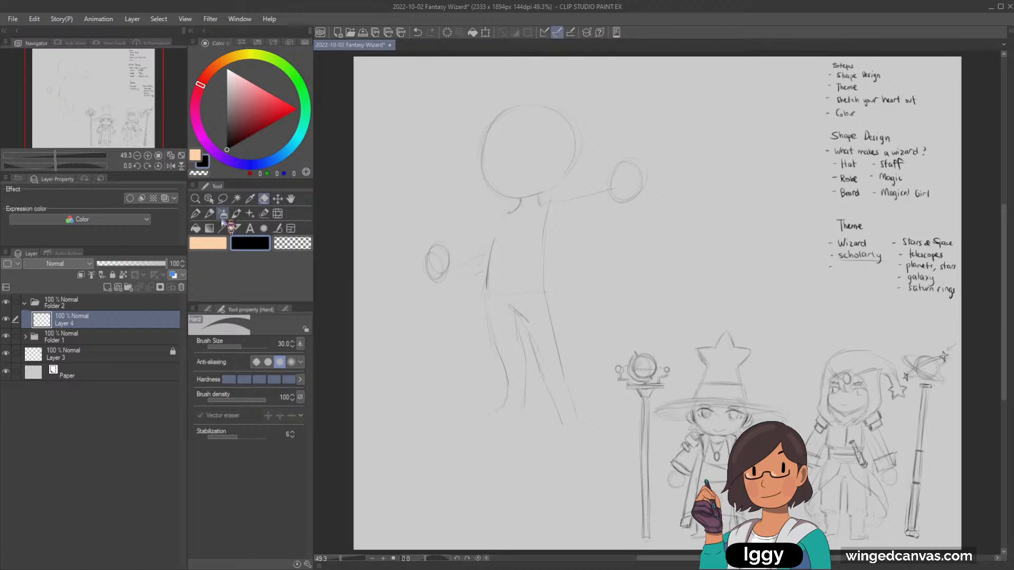
Lasso the head circle, shift it slightly away from the raised arm, and clear the selection.
left_click(223, 199)
mouse_move(532, 197)
left_mouse_down()
mouse_move(483, 201)
mouse_move(606, 83)
mouse_move(570, 185)
mouse_move(533, 196)
left_mouse_up()
left_click(277, 199)
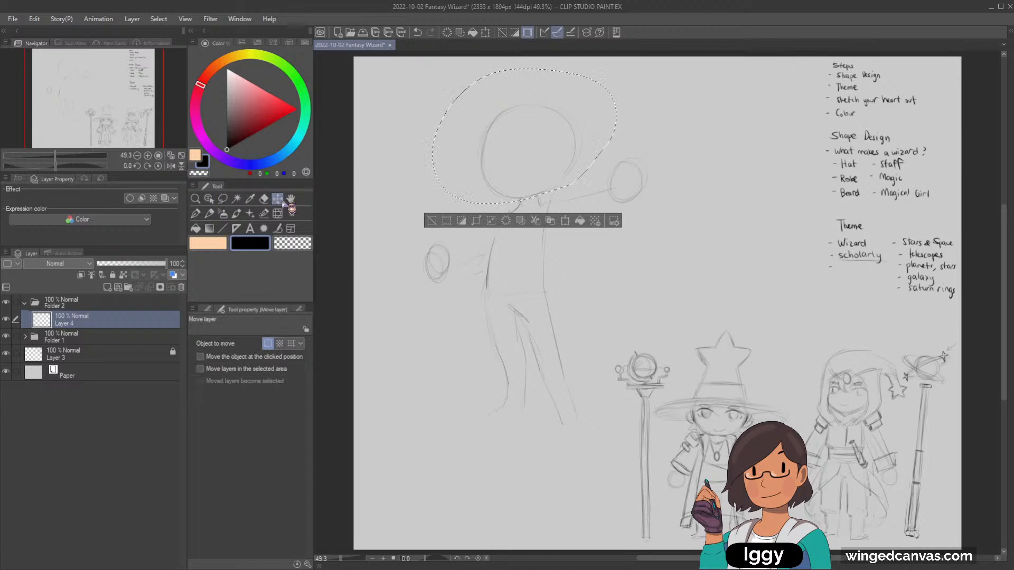
left_click_drag(573, 161, 563, 163)
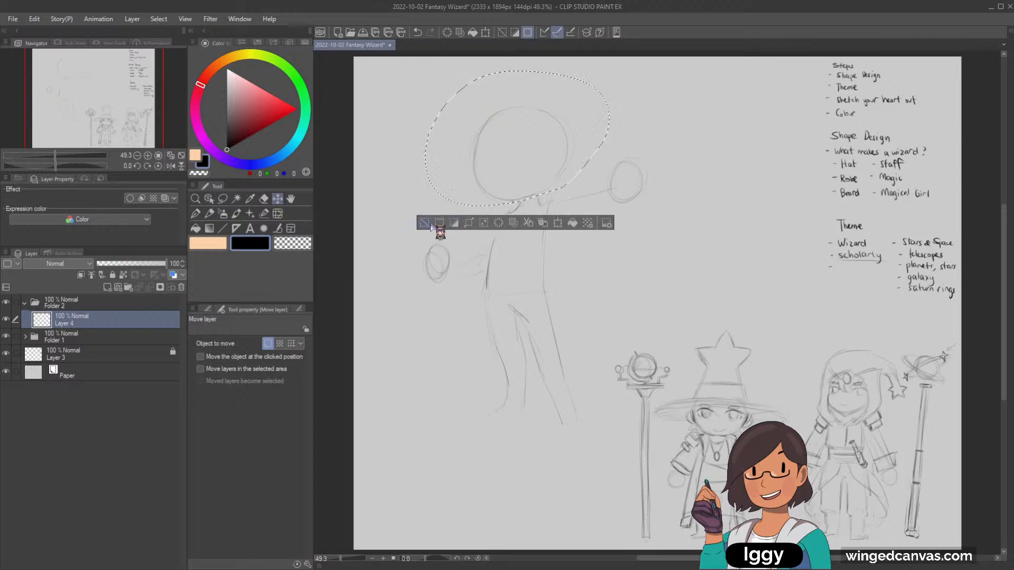
left_click(425, 223)
left_click(264, 199)
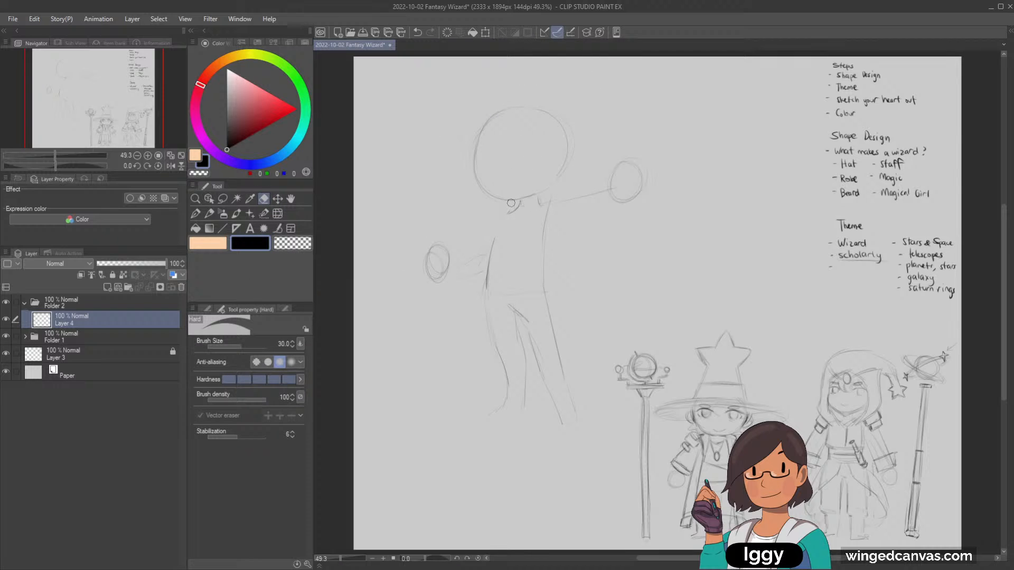
Sketch a long, slightly tilted staff shaft passing through the raised hand with the Lighter pencil at size 7.
left_click(209, 213)
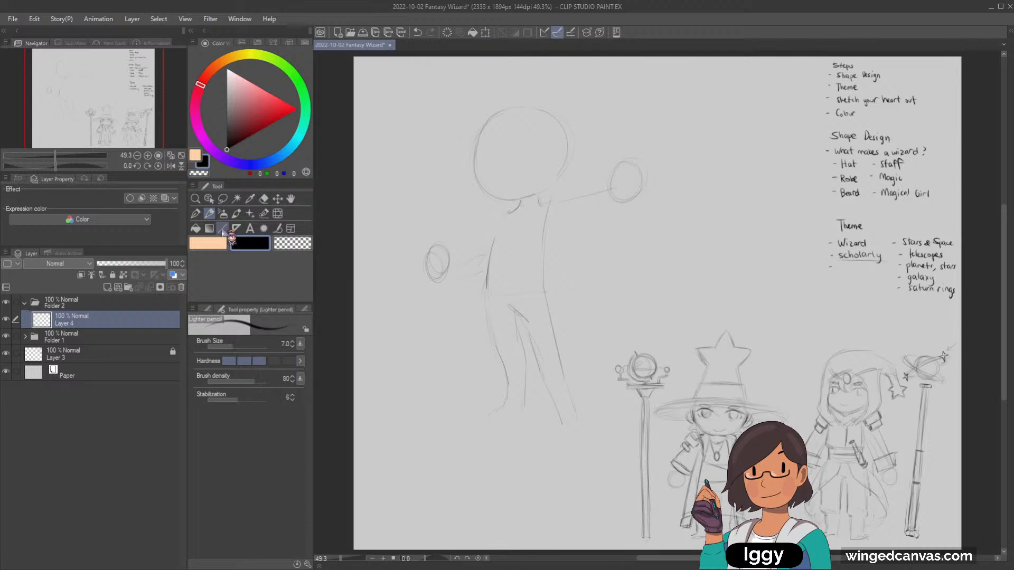
left_click_drag(639, 103, 627, 160)
left_click_drag(614, 207, 594, 359)
left_click_drag(605, 319, 600, 374)
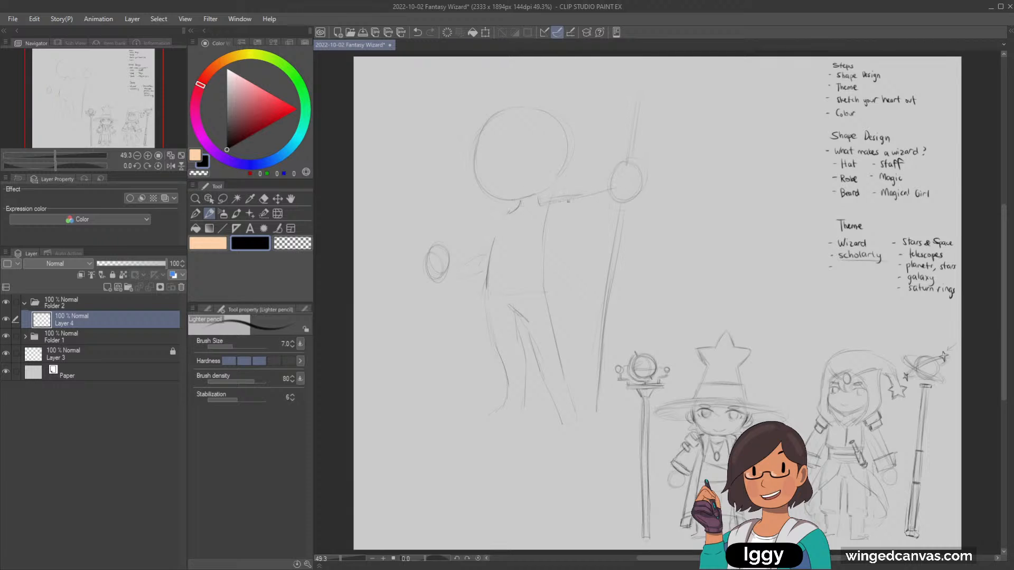
Add the underside of the raised arm, connect the opposite shoulder to the torso, and firm up the outer leg line and foot.
left_click_drag(583, 214, 615, 204)
left_click_drag(509, 213, 495, 223)
mouse_move(489, 306)
left_mouse_down()
mouse_move(509, 398)
mouse_move(490, 305)
mouse_move(503, 410)
mouse_move(520, 413)
mouse_move(528, 334)
mouse_move(521, 411)
left_mouse_up()
Lasso the staff with the raised hand, rotate it to stand more upright, and clear the selection.
left_click(224, 200)
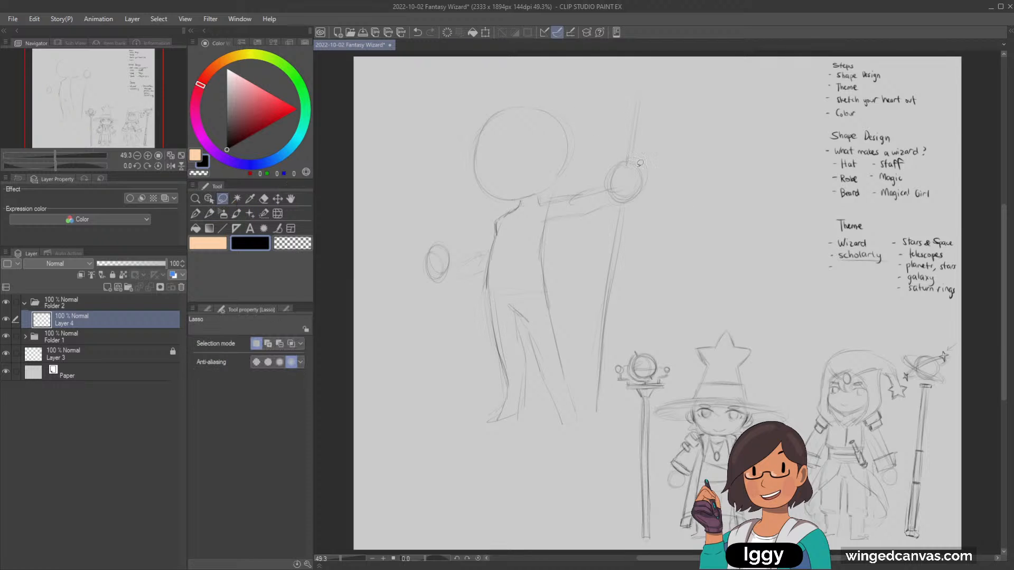
mouse_move(608, 160)
left_mouse_down()
mouse_move(616, 214)
mouse_move(591, 389)
mouse_move(604, 431)
mouse_move(674, 132)
mouse_move(650, 69)
left_mouse_up()
key("ctrl+t")
left_click_drag(574, 462, 588, 465)
left_click(599, 456)
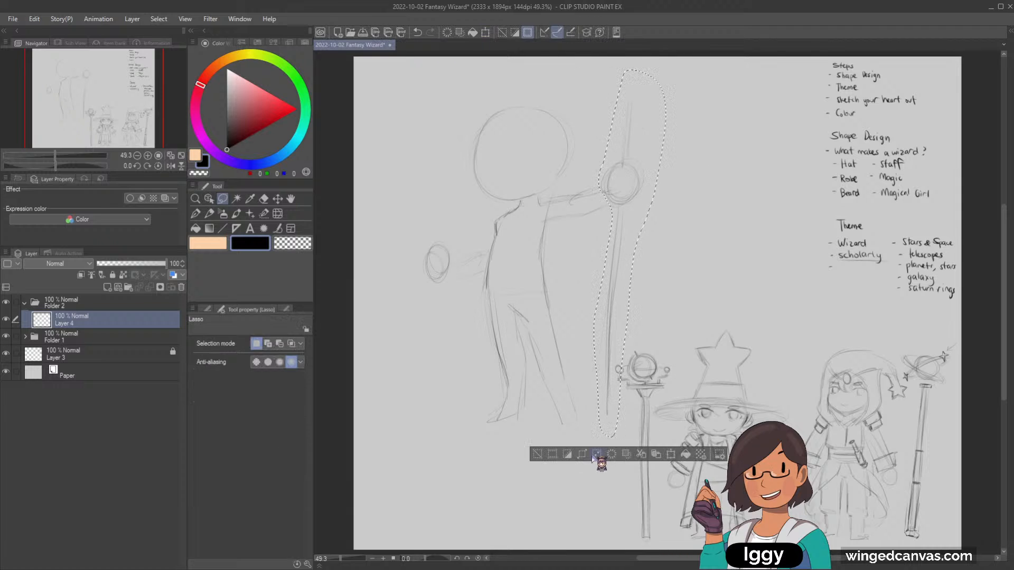
left_click(264, 199)
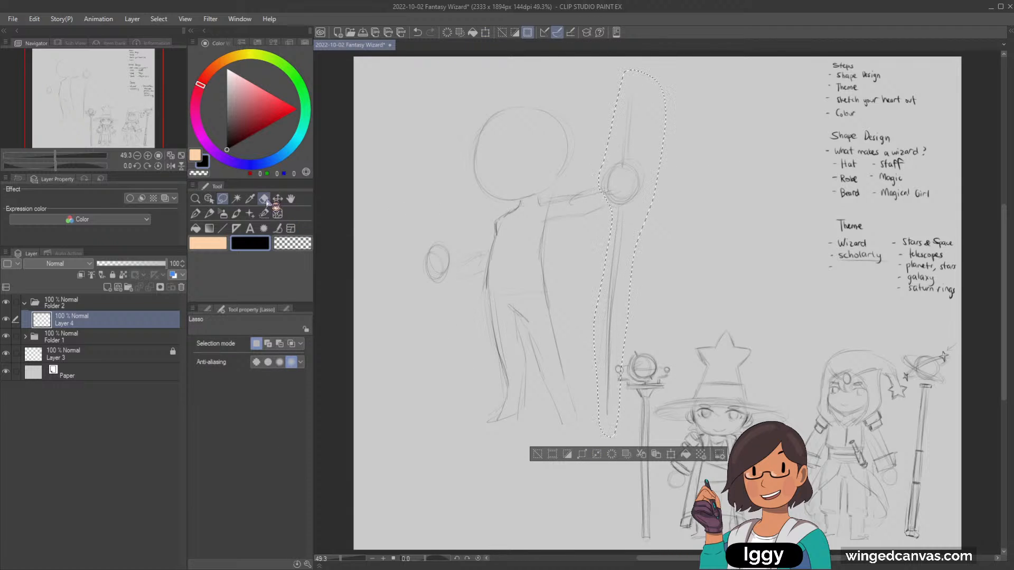
left_click(538, 455)
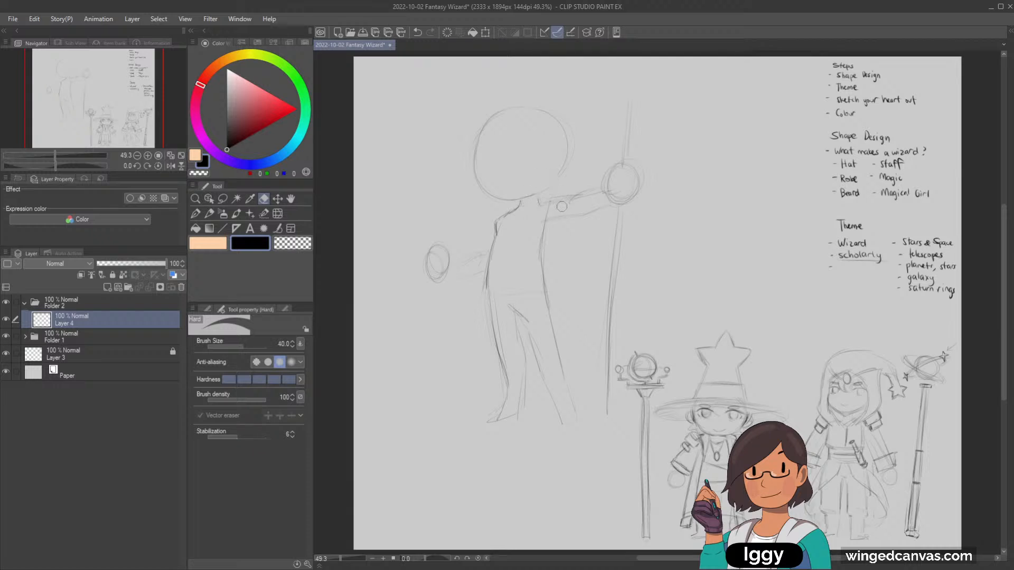
key("bracketright")
key("bracketright")
key("bracketright")
key("bracketright")
left_click(209, 214)
left_click_drag(667, 250, 671, 227)
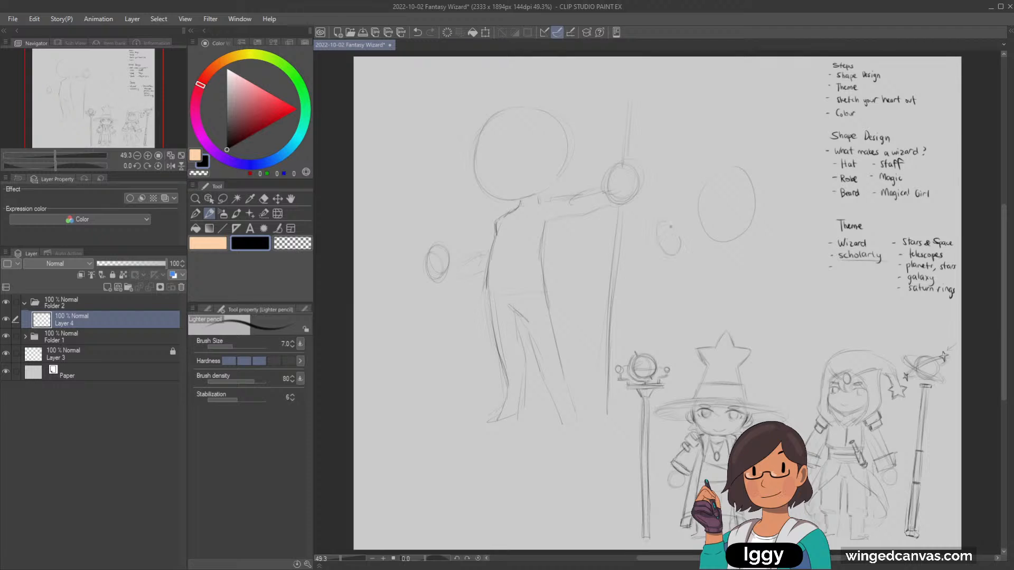
left_click_drag(773, 249, 742, 262)
mouse_move(664, 242)
left_mouse_down()
mouse_move(661, 216)
mouse_move(672, 223)
left_mouse_up()
key("ctrl+z")
key("ctrl+z")
key("ctrl+z")
key("ctrl+z")
left_click_drag(661, 225, 662, 235)
key("ctrl+z")
key("ctrl+z")
key("ctrl+z")
key("ctrl+z")
mouse_move(716, 246)
left_mouse_down()
mouse_move(728, 240)
mouse_move(688, 267)
mouse_move(687, 291)
mouse_move(701, 267)
mouse_move(745, 287)
left_mouse_up()
key("ctrl+z")
key("ctrl+z")
key("ctrl+z")
key("ctrl+z")
key("ctrl+z")
key("ctrl+z")
Sketch the hood's overlapping folds at the neck and its inner edge on the staff side of the face.
left_click(493, 230)
left_click_drag(543, 201, 503, 220)
mouse_move(486, 204)
left_mouse_down()
mouse_move(498, 213)
mouse_move(487, 201)
left_mouse_up()
key("ctrl+z")
key("ctrl+z")
left_click_drag(556, 165, 547, 126)
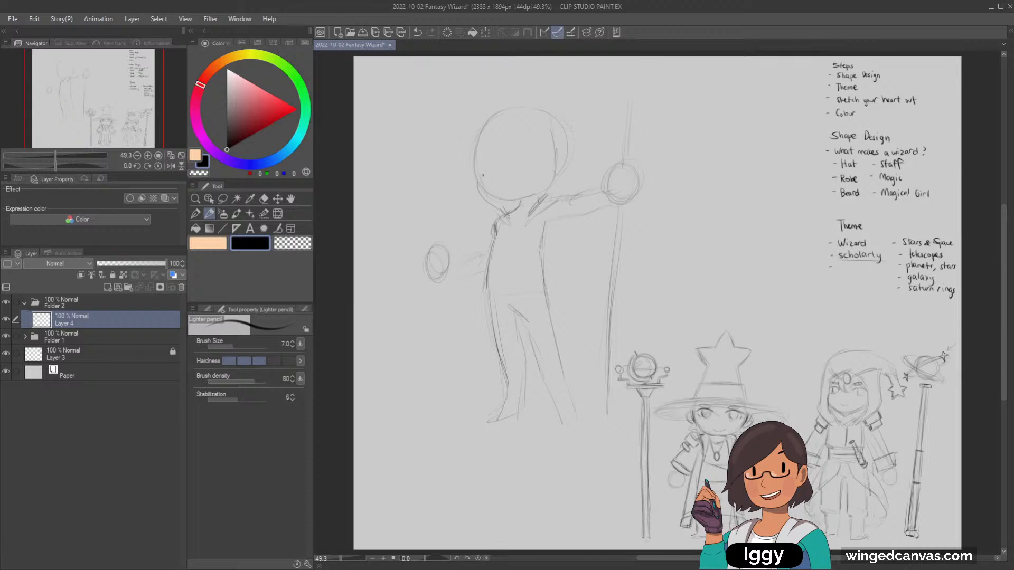
Outline the rest of the hood around the head with a pointed tip trailing toward the staff, undoing stray strokes.
key("ctrl+z")
left_click_drag(497, 218, 489, 211)
key("ctrl+z")
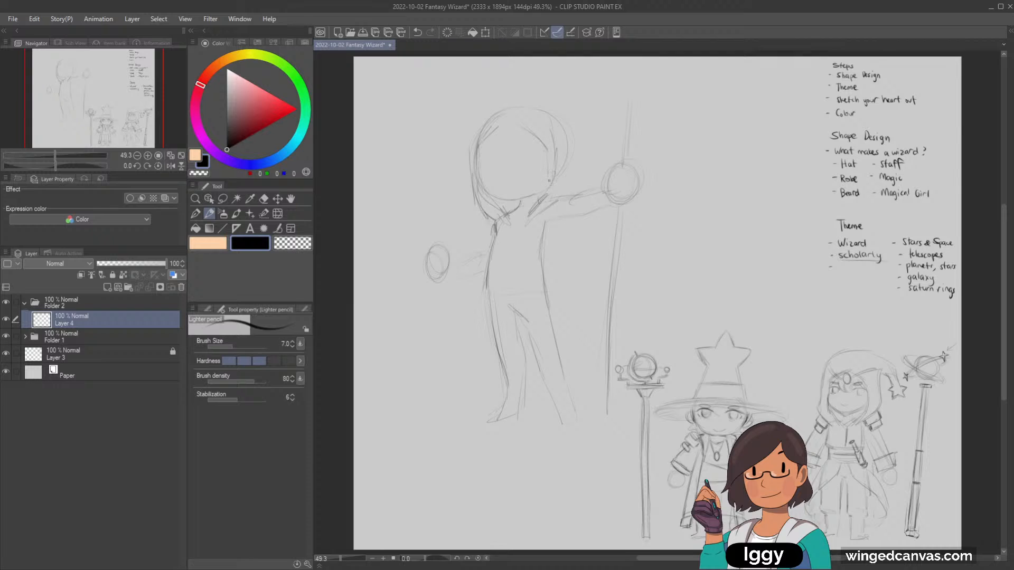
mouse_move(549, 189)
left_mouse_down()
mouse_move(540, 203)
mouse_move(572, 197)
left_mouse_up()
key("ctrl+z")
Scale the whole figure up to about 108% and move it away from the small wizards.
left_click(277, 198)
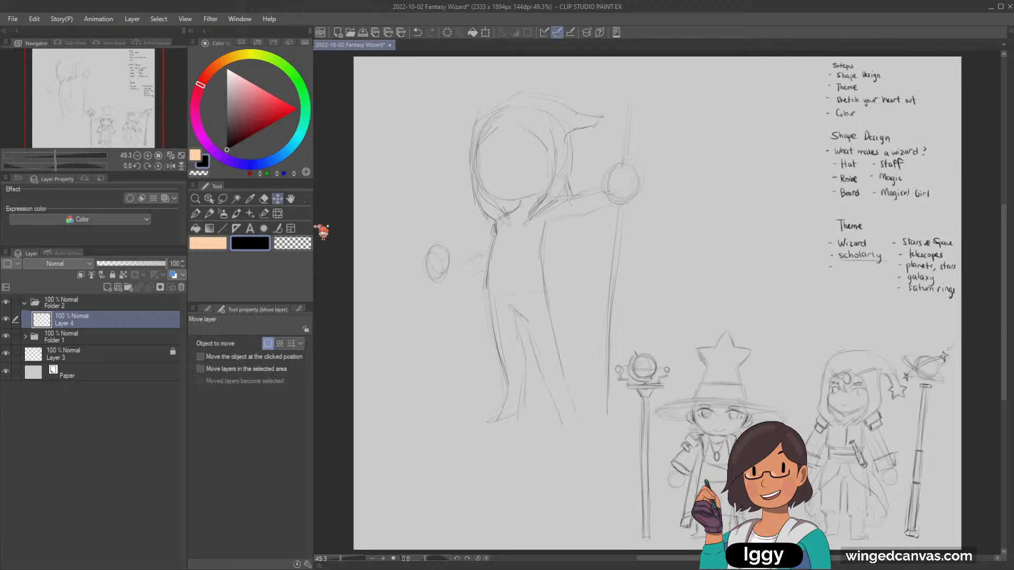
key("ctrl+t")
left_click_drag(646, 427, 660, 454)
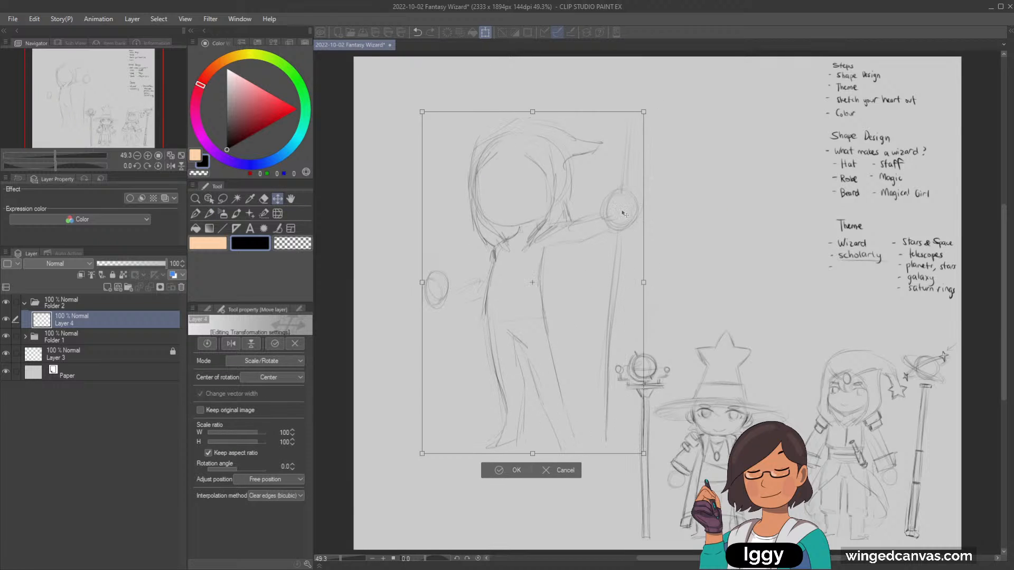
left_click_drag(613, 205, 580, 219)
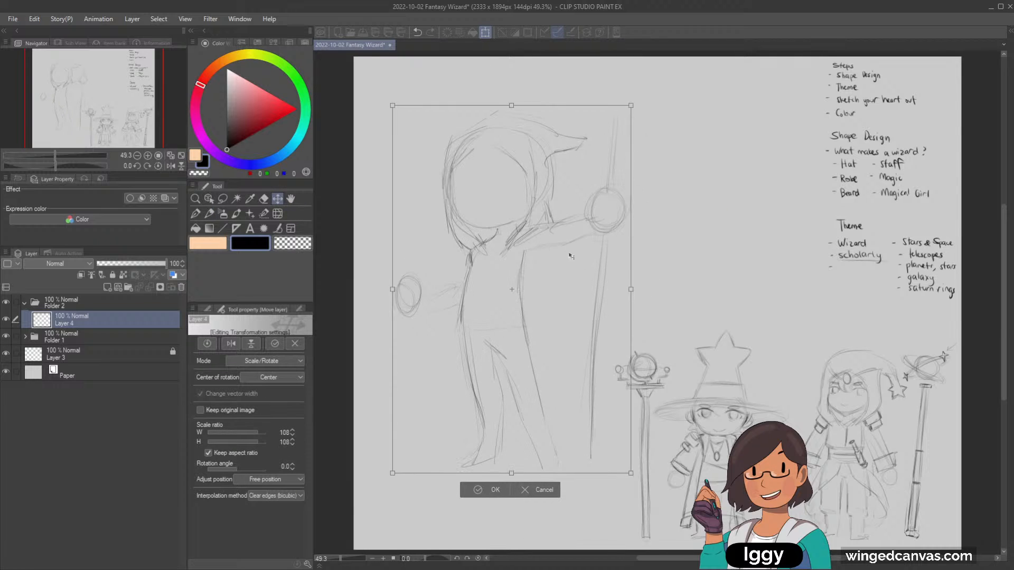
left_click(476, 484)
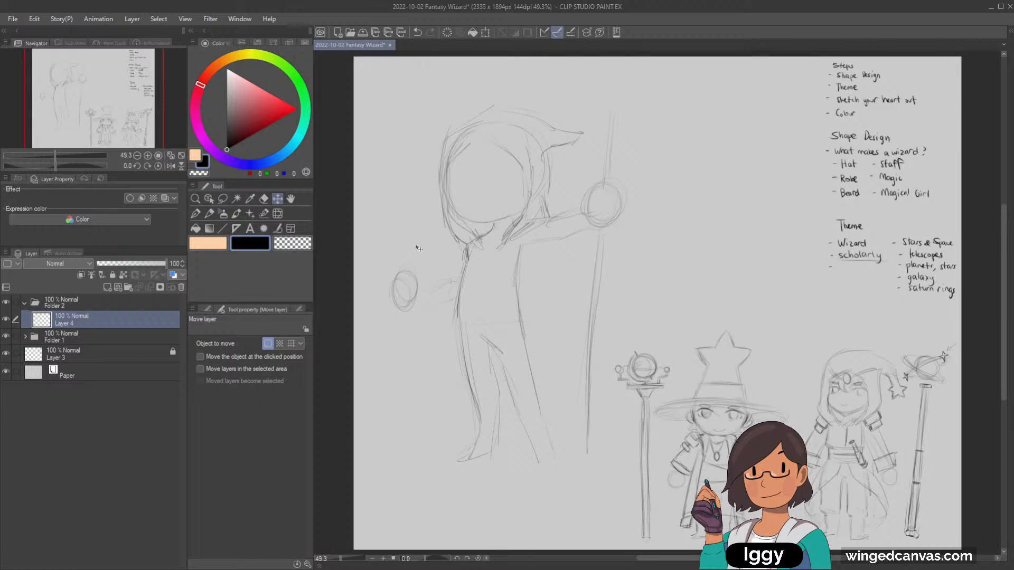
Erase part of the outer leg line with a size 50 eraser and redraw the legs and foot.
key("e")
key("bracketleft")
key("bracketleft")
mouse_move(467, 344)
left_mouse_down()
mouse_move(486, 439)
mouse_move(471, 371)
left_mouse_up()
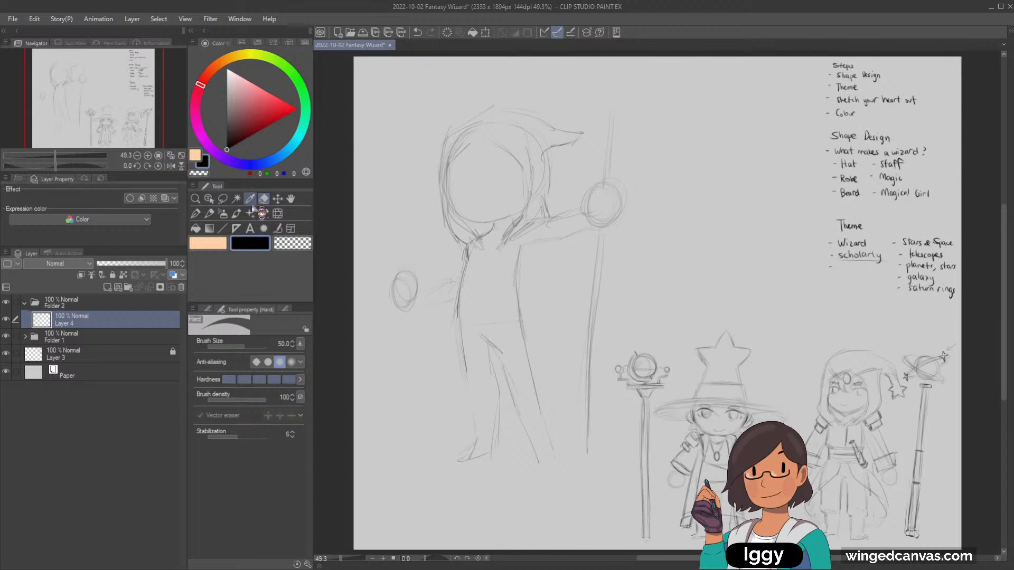
left_click(209, 214)
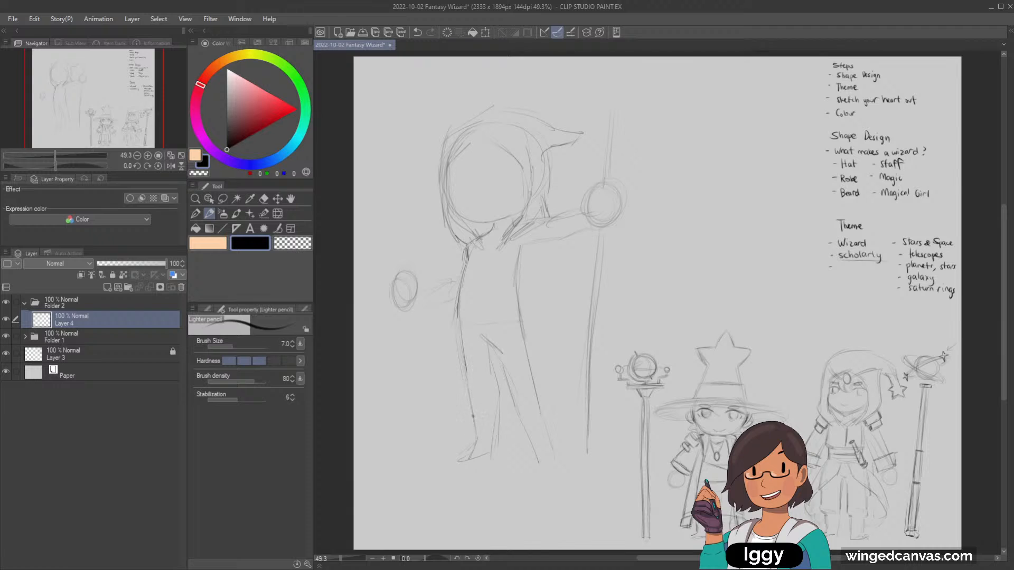
left_click_drag(474, 443, 460, 459)
mouse_move(488, 359)
left_mouse_down()
mouse_move(499, 436)
mouse_move(503, 353)
mouse_move(553, 464)
left_mouse_up()
Rotate the whole figure clockwise by about 4.7 degrees.
key("ctrl+t")
left_click_drag(705, 175, 708, 235)
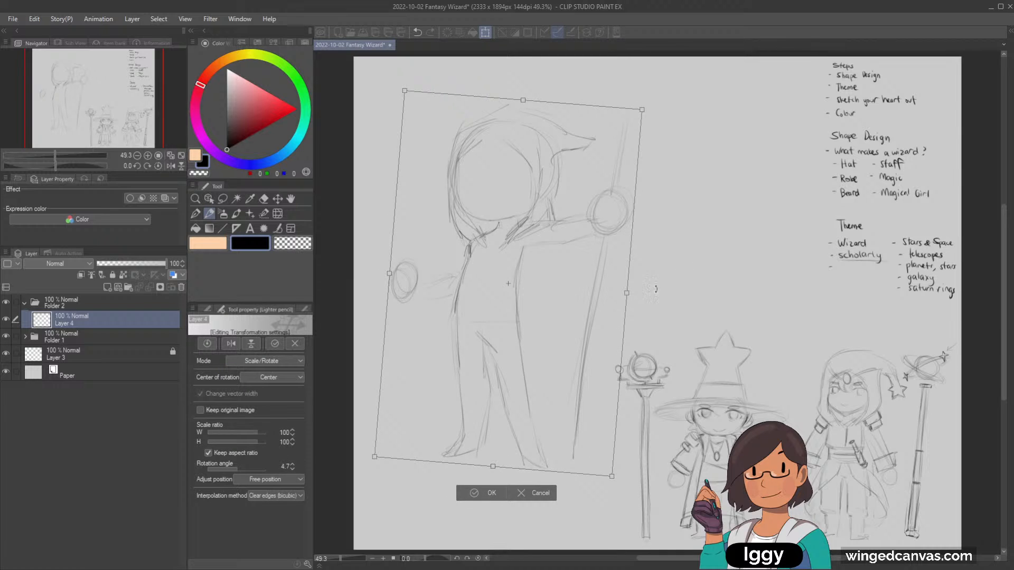
left_click(488, 496)
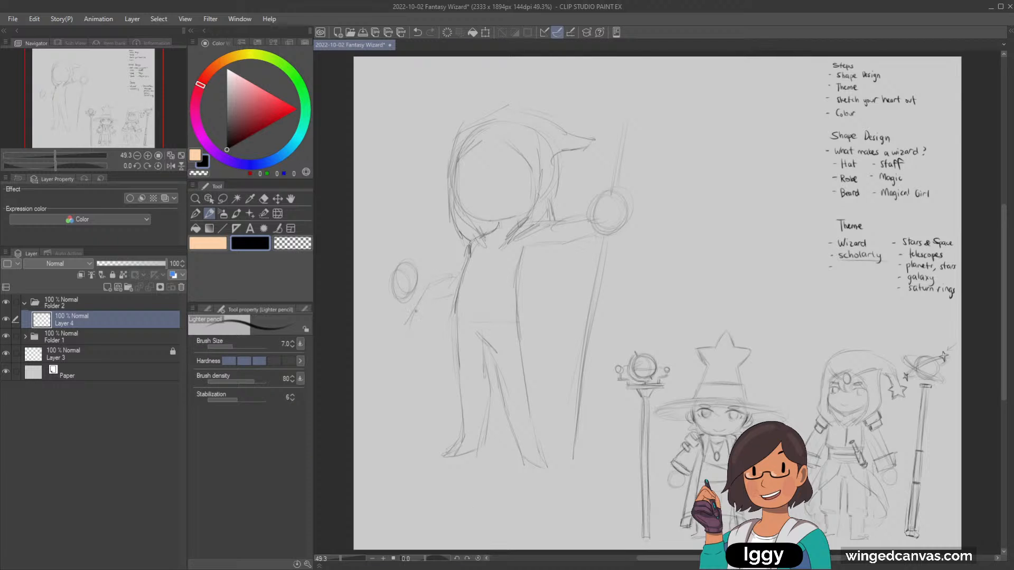
Sketch the hanging sleeve edge on the lowered arm and a small peaked open mouth low on the face.
left_click_drag(429, 297, 404, 327)
key("ctrl+z")
left_click_drag(481, 199, 499, 205)
key("ctrl+z")
mouse_move(482, 201)
left_mouse_down()
mouse_move(500, 206)
mouse_move(486, 212)
left_mouse_up()
key("ctrl+z")
left_click_drag(490, 207, 485, 201)
Erase the extra lines inside the hood and redraw its face opening as a cleaner rounded curve.
left_click(264, 198)
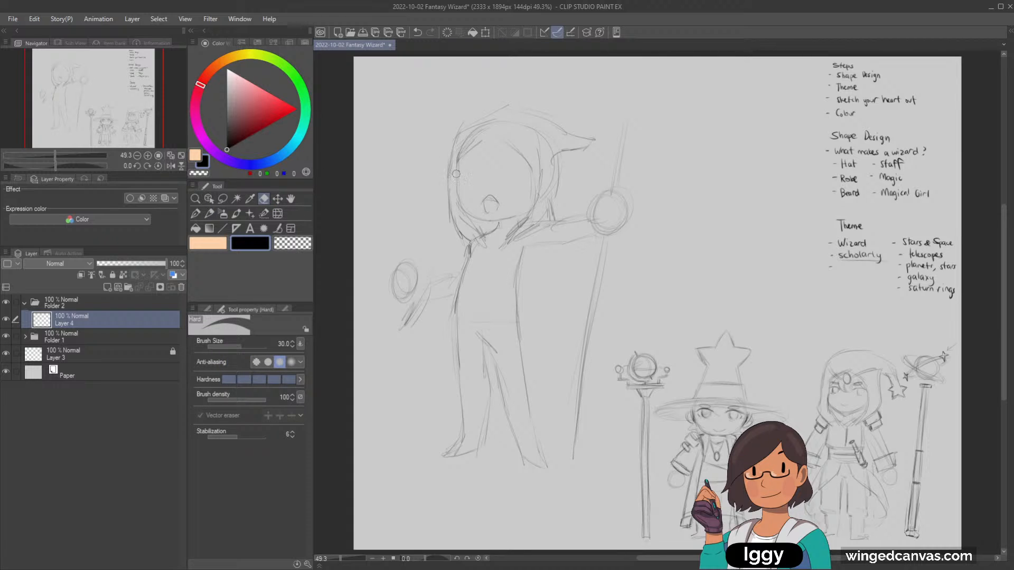
key("bracketright")
key("bracketright")
key("bracketright")
left_click(209, 213)
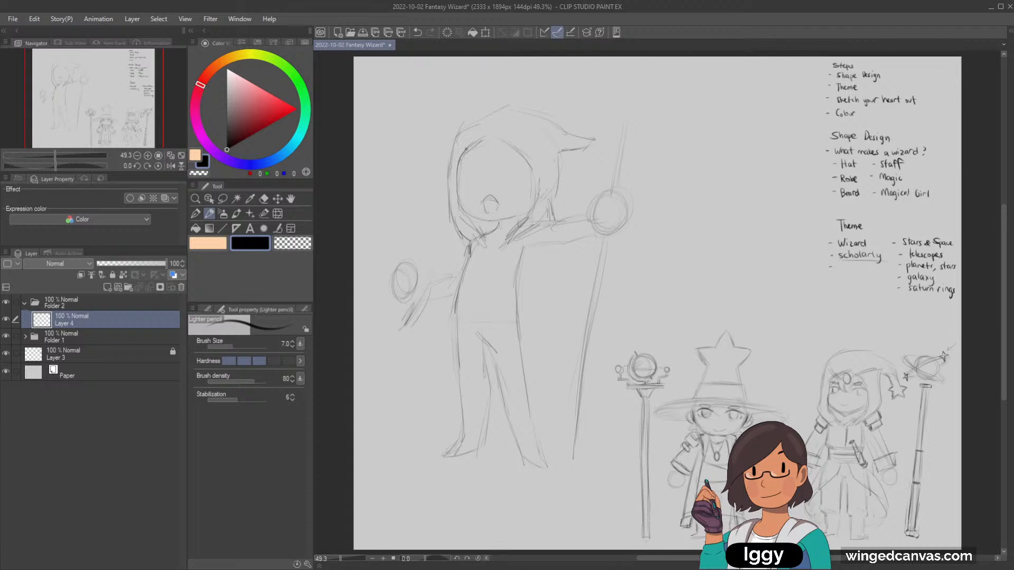
mouse_move(468, 156)
left_mouse_down()
mouse_move(478, 167)
mouse_move(515, 143)
left_mouse_up()
key("ctrl+z")
key("ctrl+z")
key("ctrl+z")
Darken the lowered arm's sleeve with layered strokes and define its upper arm line.
mouse_move(407, 304)
left_mouse_down()
mouse_move(394, 327)
mouse_move(420, 323)
mouse_move(406, 329)
left_mouse_up()
key("ctrl+z")
mouse_move(422, 294)
left_mouse_down()
mouse_move(407, 319)
mouse_move(415, 321)
left_mouse_up()
left_click_drag(435, 280, 452, 271)
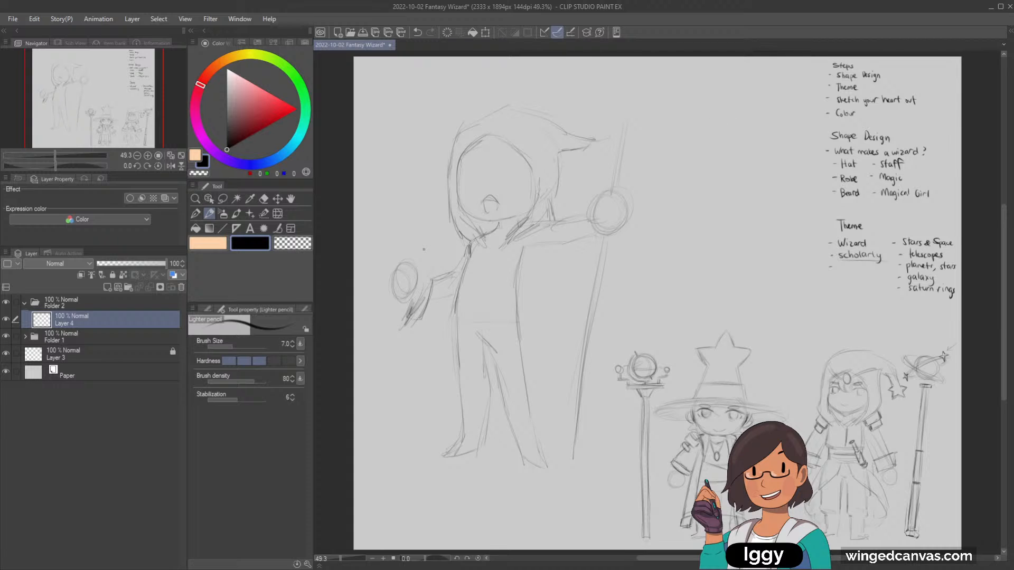
key("ctrl+z")
Sketch a layered, rounded shoulder pad on the raised arm, undoing the misplaced strokes.
left_click_drag(540, 292, 567, 269)
key("ctrl+z")
key("ctrl+z")
key("ctrl+z")
mouse_move(529, 239)
left_mouse_down()
mouse_move(561, 203)
mouse_move(542, 230)
mouse_move(567, 213)
left_mouse_up()
key("ctrl+z")
key("ctrl+z")
key("ctrl+z")
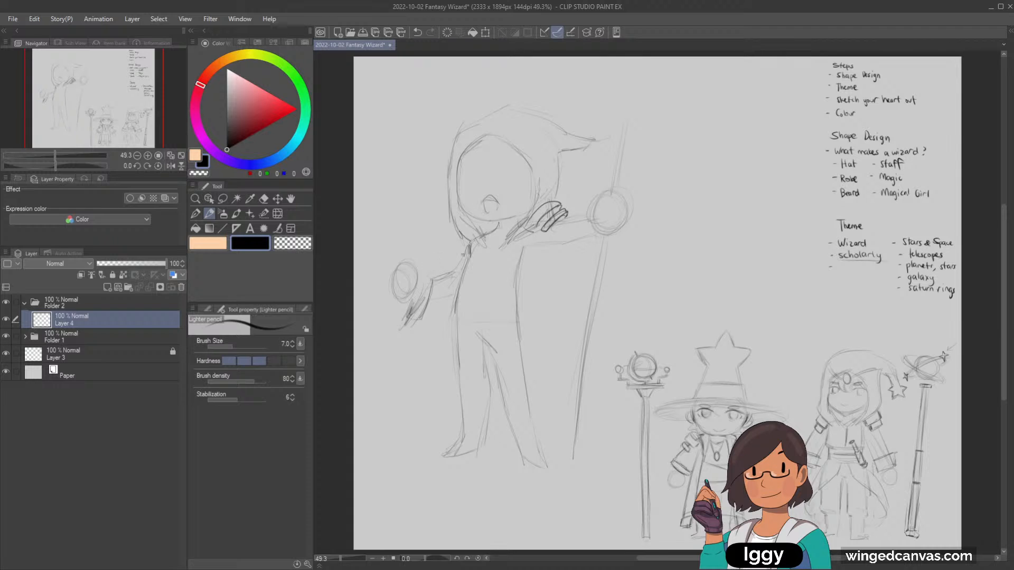
Sketch a matching layered shoulder pad on the lowered arm's shoulder.
left_click_drag(450, 237, 473, 245)
mouse_move(449, 232)
left_mouse_down()
mouse_move(469, 253)
mouse_move(450, 248)
left_mouse_up()
mouse_move(464, 254)
left_mouse_down()
mouse_move(449, 251)
mouse_move(454, 234)
left_mouse_up()
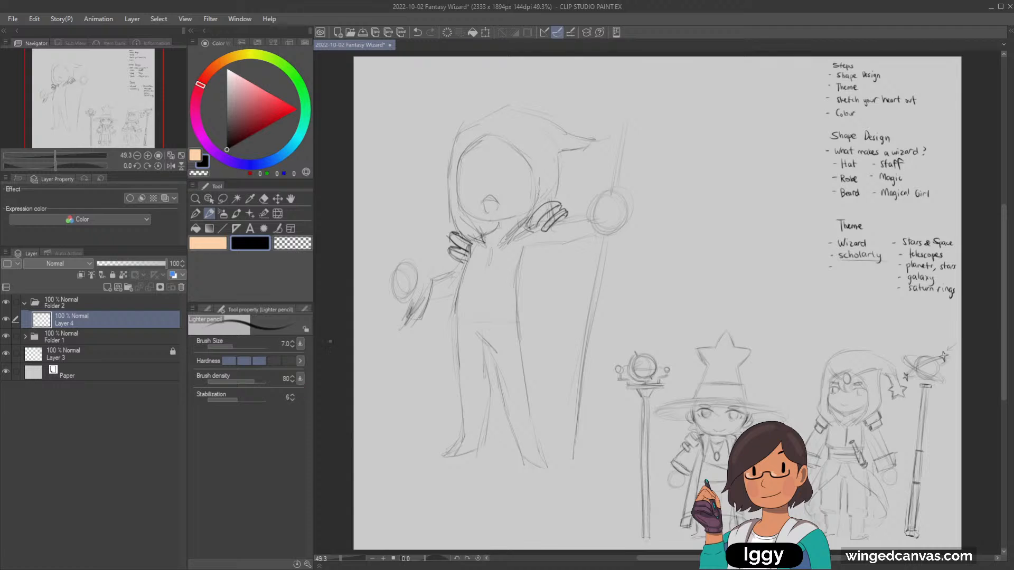
Draw a wide banded sash around the waist with crossing wrap lines and a small round detail on its upper edge.
left_click_drag(458, 291, 510, 287)
mouse_move(457, 308)
left_mouse_down()
mouse_move(515, 305)
mouse_move(514, 293)
mouse_move(461, 297)
left_mouse_up()
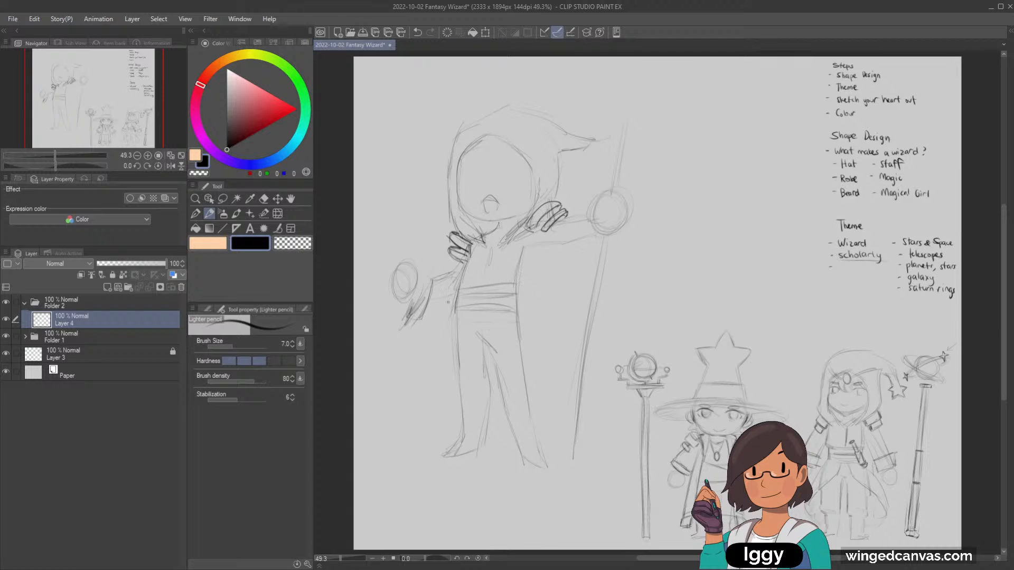
left_click_drag(492, 278, 521, 324)
key("ctrl+z")
key("ctrl+z")
key("ctrl+z")
mouse_move(462, 304)
left_mouse_down()
mouse_move(515, 306)
mouse_move(499, 301)
mouse_move(511, 293)
mouse_move(482, 298)
left_mouse_up()
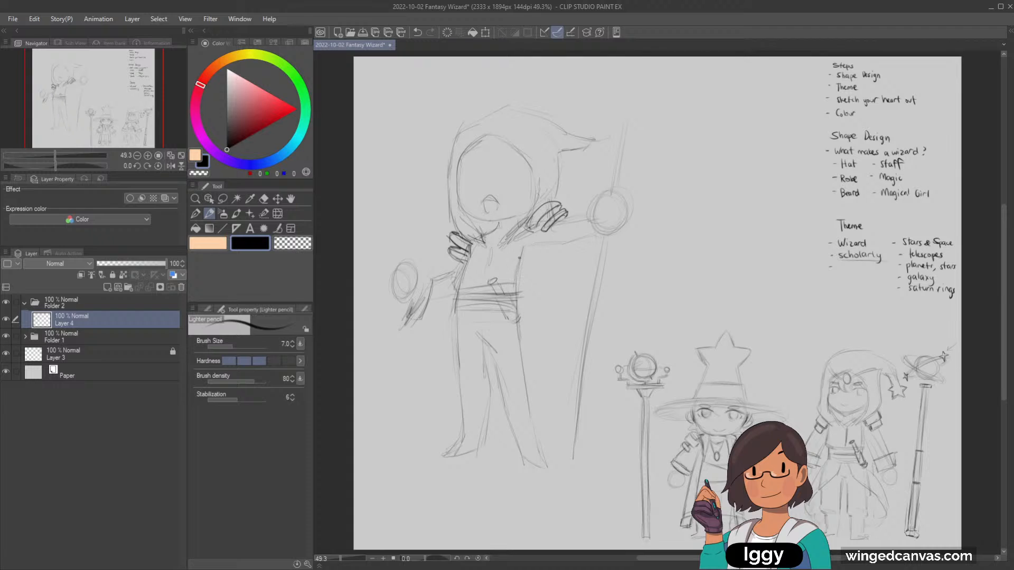
Sketch the curved robe flap flaring from the sash toward the staff, undoing the first stroke.
left_click_drag(562, 324, 496, 378)
key("ctrl+z")
left_click_drag(547, 325, 499, 356)
left_click_drag(529, 321, 571, 373)
Draw the opposite robe flap curving out from the waist and the rounded lower hem behind the legs, undoing rejected strokes.
left_click_drag(456, 337, 433, 362)
key("ctrl+z")
left_click_drag(473, 313, 413, 387)
key("ctrl+z")
key("ctrl+z")
left_click_drag(450, 339, 417, 396)
key("ctrl+z")
mouse_move(445, 321)
left_mouse_down()
mouse_move(425, 384)
mouse_move(428, 411)
left_mouse_up()
key("ctrl+z")
mouse_move(442, 328)
left_mouse_down()
mouse_move(452, 393)
mouse_move(428, 402)
left_mouse_up()
key("ctrl+z")
left_click_drag(569, 359, 552, 423)
left_click_drag(438, 338, 429, 360)
Clean up the overlapping lines around the hips and robe with the eraser enlarged to size 60.
key("e")
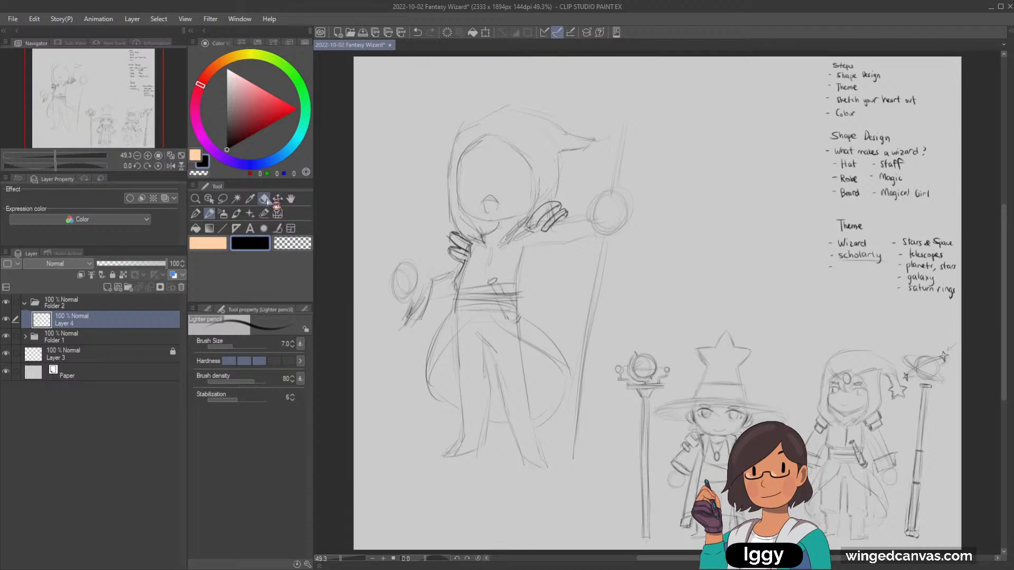
key("bracketleft")
key("bracketleft")
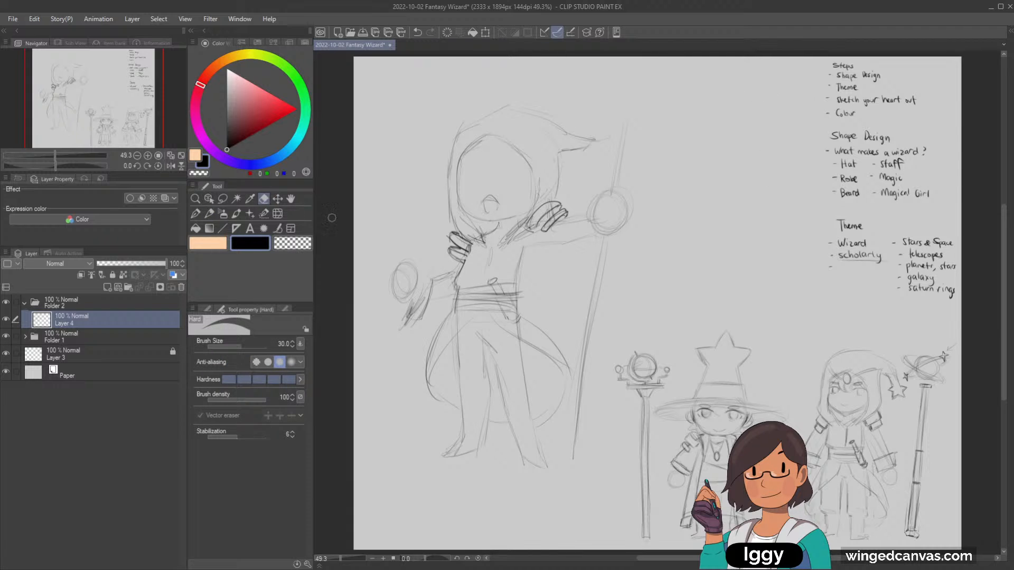
key("bracketright")
key("bracketright")
key("bracketright")
Sketch wide sleeve cuffs at both wrists and reinforce the torso's side just above the sash.
left_click(210, 214)
left_click_drag(579, 221, 583, 262)
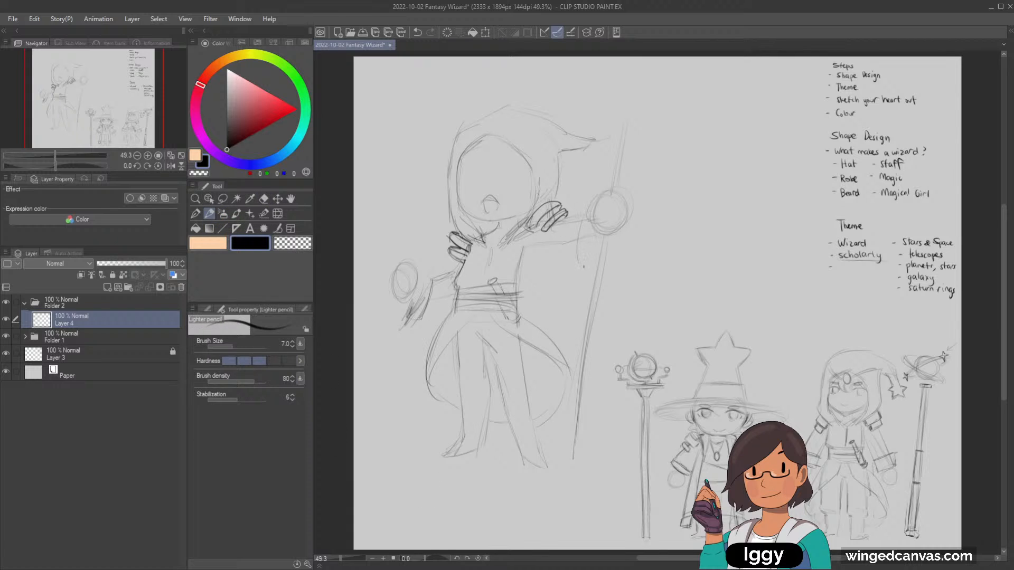
mouse_move(590, 220)
left_mouse_down()
mouse_move(592, 242)
mouse_move(588, 213)
mouse_move(577, 213)
mouse_move(568, 257)
left_mouse_up()
left_click_drag(582, 233, 582, 253)
mouse_move(422, 284)
left_mouse_down()
mouse_move(413, 314)
mouse_move(414, 304)
left_mouse_up()
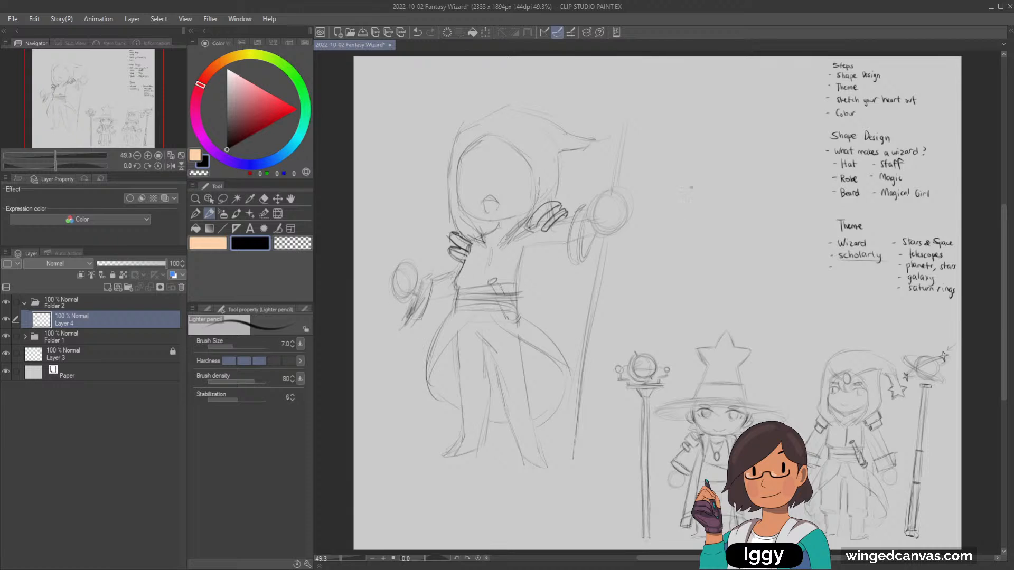
left_click_drag(522, 268, 516, 285)
Erase the leg farther from the staff with a size 170 eraser and redraw it straighter with an outward-pointing foot.
left_click(263, 199)
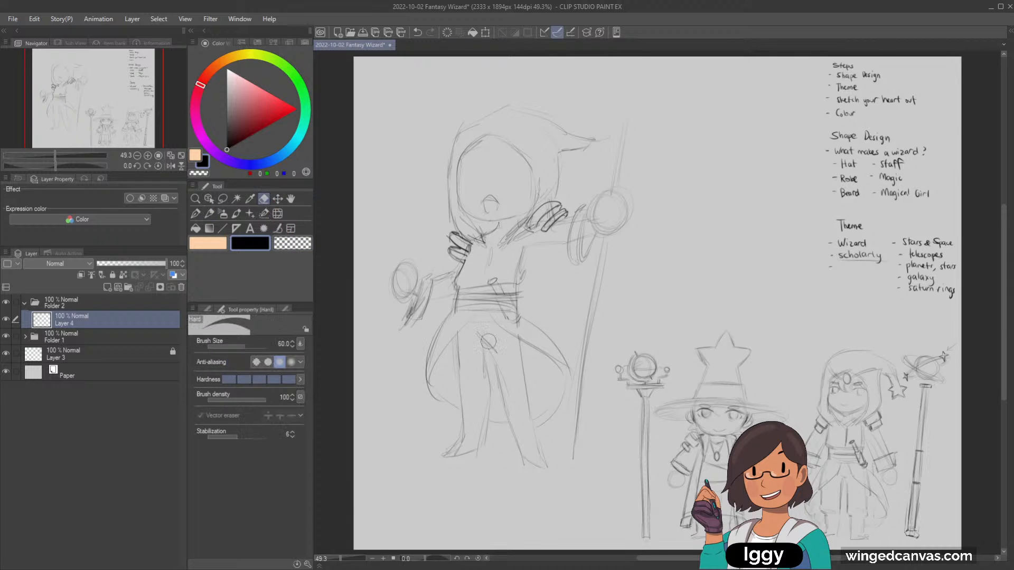
mouse_move(478, 339)
left_mouse_down()
mouse_move(464, 349)
mouse_move(467, 421)
mouse_move(465, 346)
mouse_move(489, 355)
left_mouse_up()
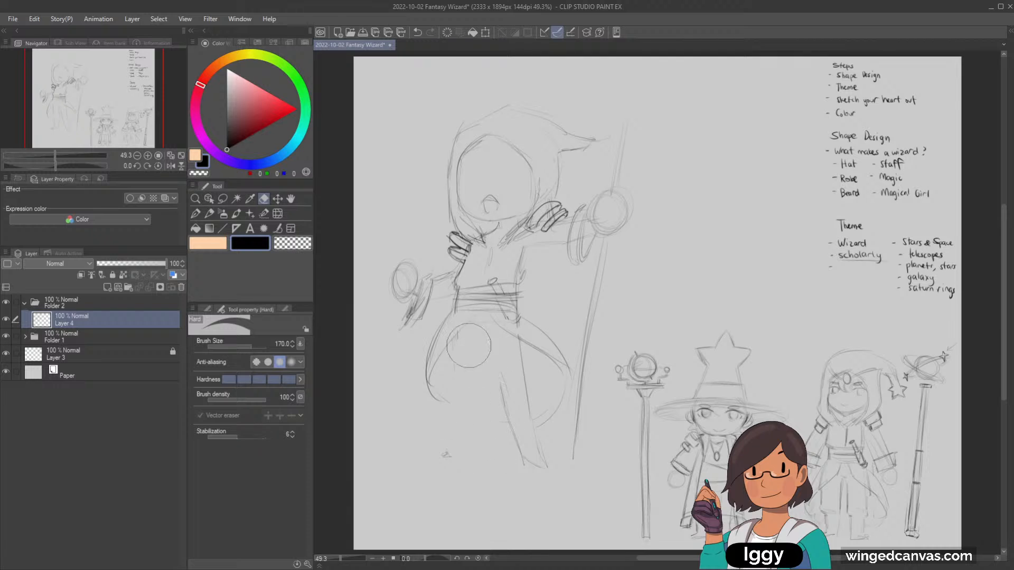
left_click(209, 213)
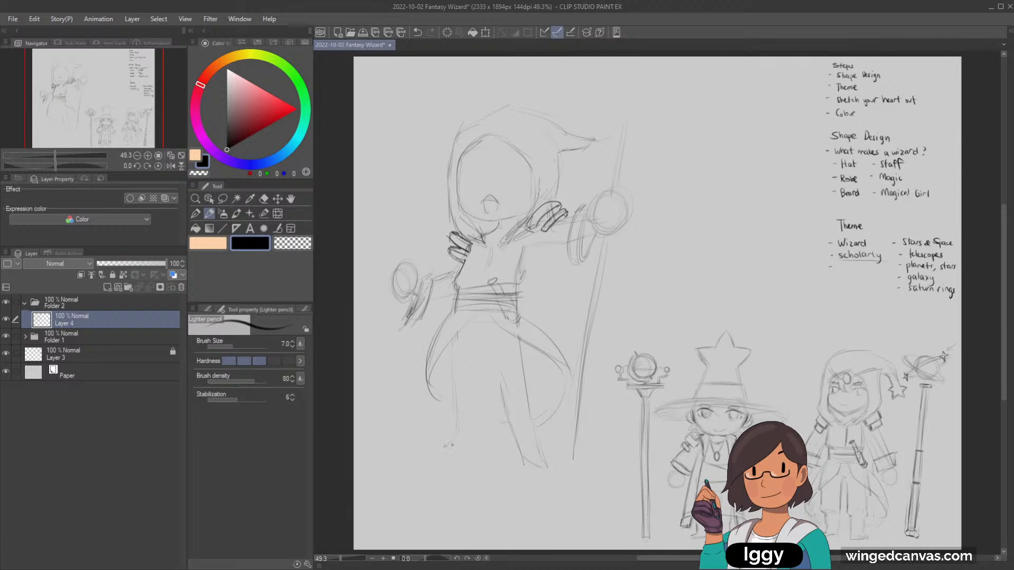
mouse_move(448, 452)
left_mouse_down()
mouse_move(473, 446)
mouse_move(435, 455)
mouse_move(471, 445)
left_mouse_up()
mouse_move(478, 349)
left_mouse_down()
mouse_move(489, 347)
mouse_move(494, 368)
left_mouse_up()
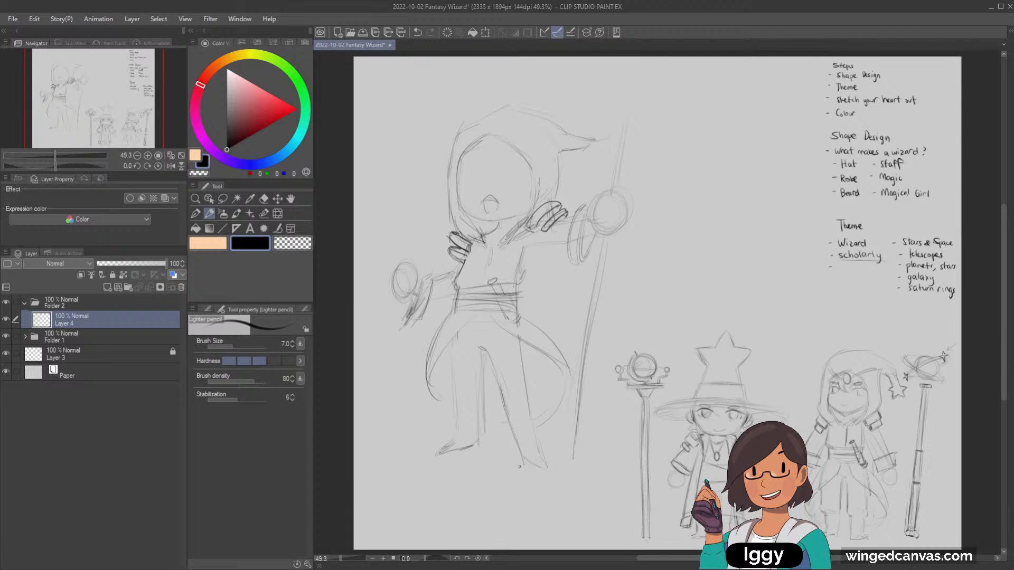
Clean up the lines around the hips with the eraser reduced to size 70 and redefine the robe flap farther from the staff.
left_click(264, 199)
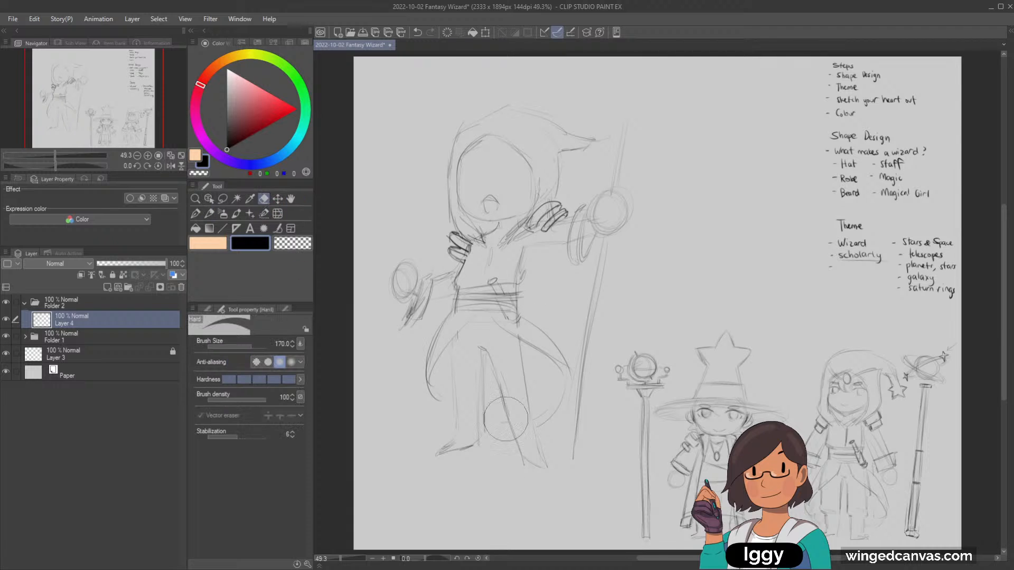
key("bracketleft")
key("bracketleft")
key("bracketleft")
left_click(209, 213)
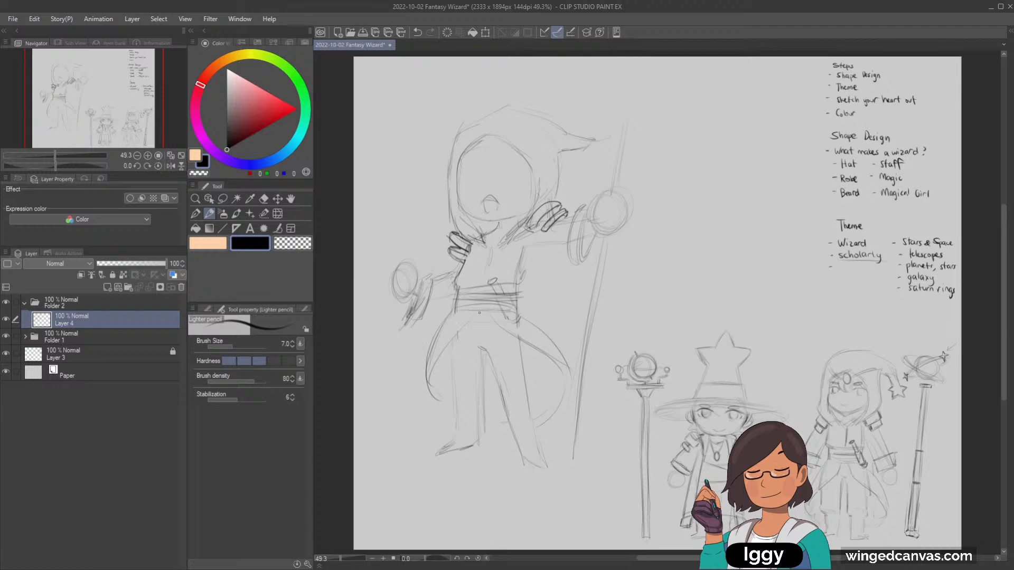
left_click(263, 199)
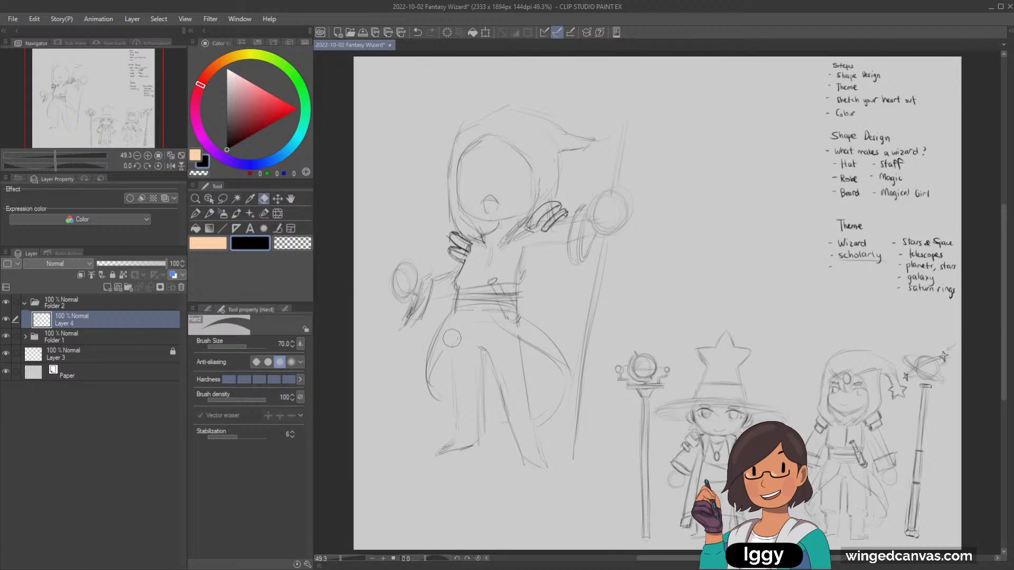
left_click(209, 213)
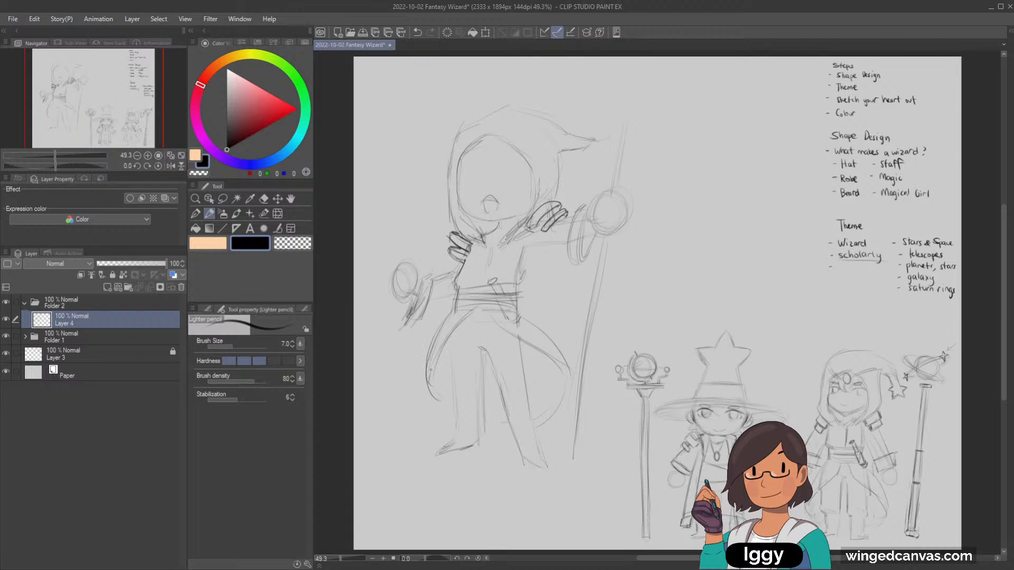
Draw the undersides of both sleeves from the torso to the cuffs and erase stray lines inside the cuff on the staff arm.
left_click_drag(478, 305, 507, 310)
left_click_drag(567, 256, 574, 260)
left_click_drag(427, 314, 454, 299)
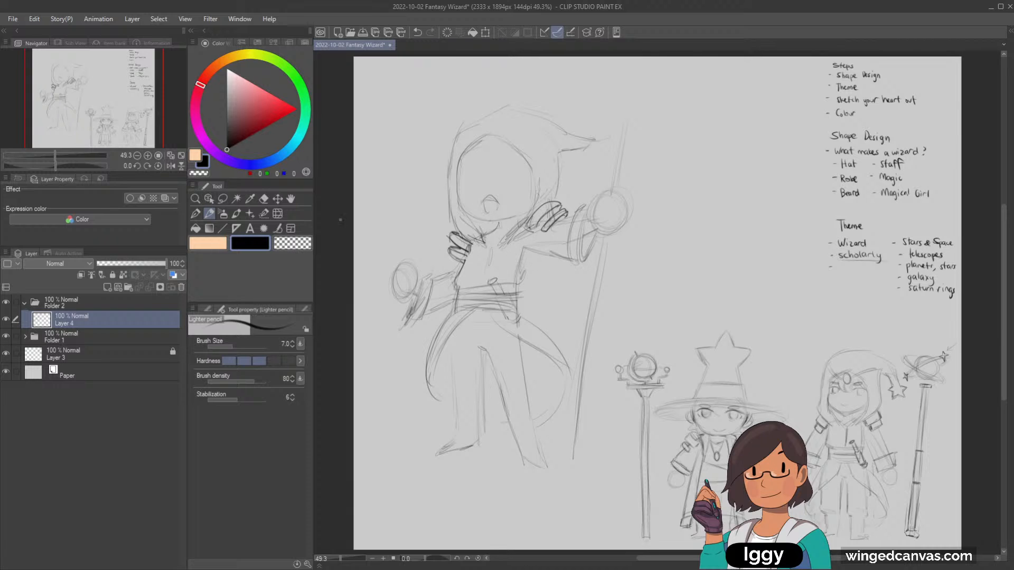
key("e")
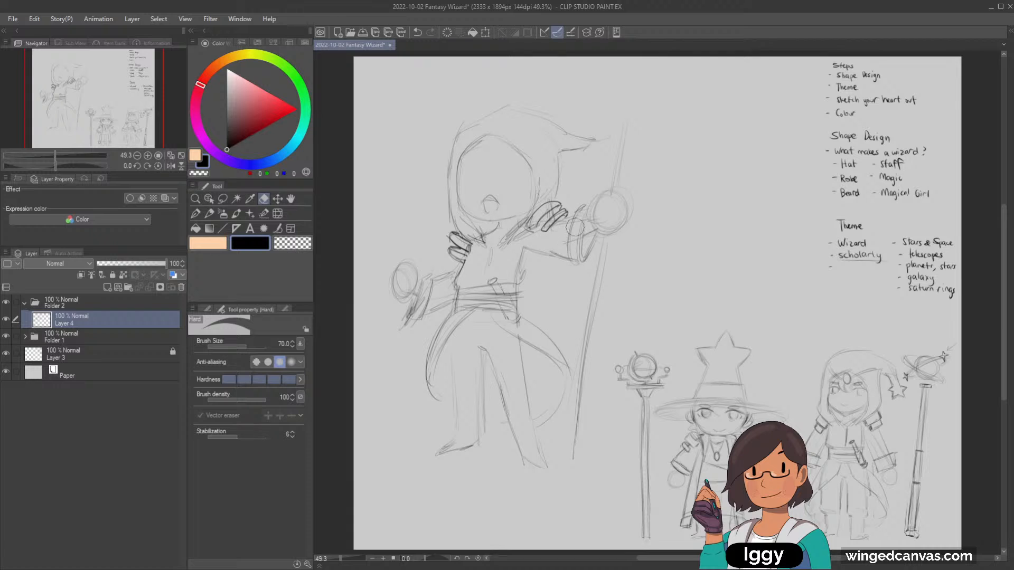
key("bracketleft")
key("bracketleft")
Reinforce the outlines of both trouser legs and add boot tops across the lower legs.
key("p")
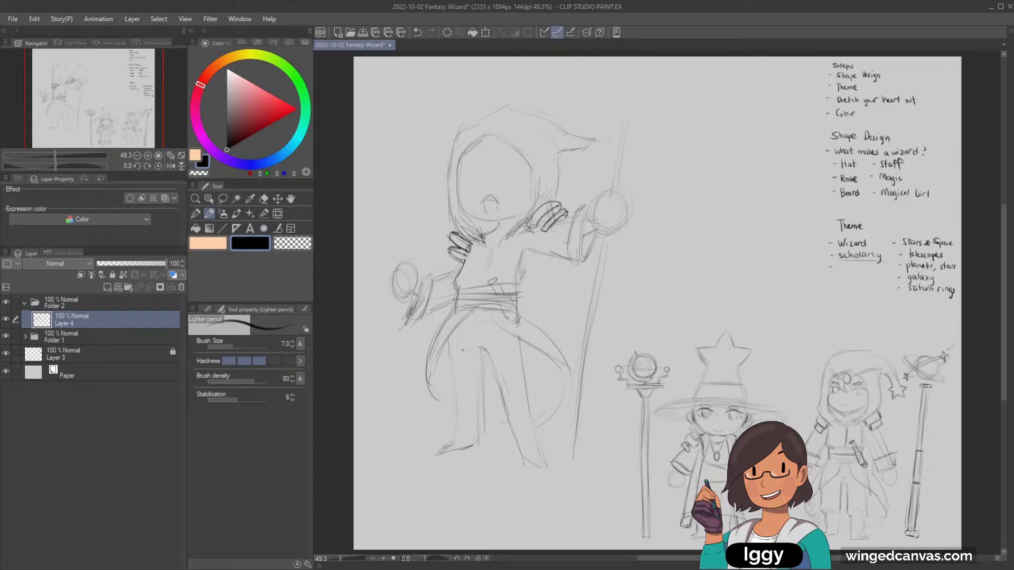
left_click_drag(454, 324, 450, 363)
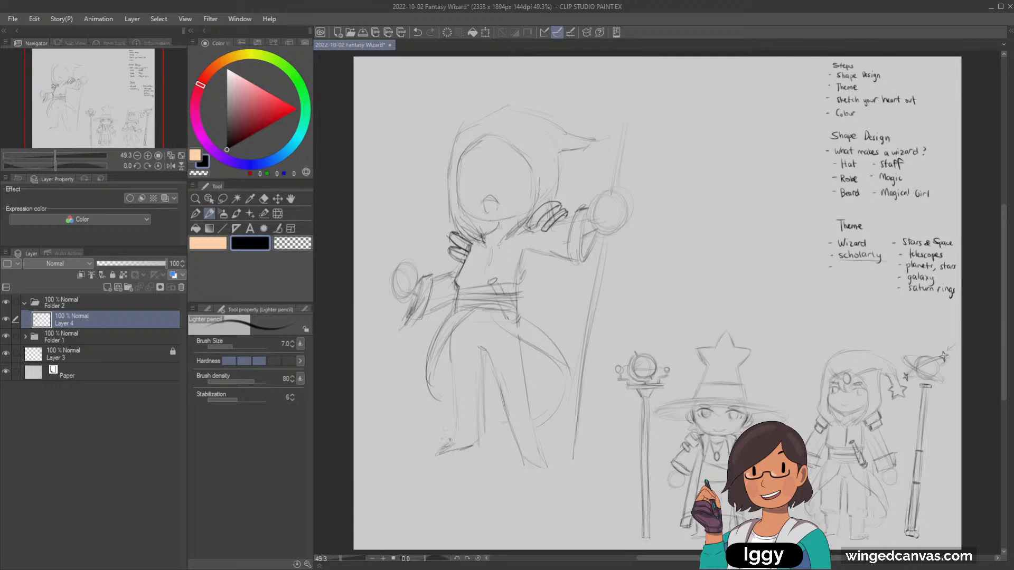
mouse_move(438, 449)
left_mouse_down()
mouse_move(464, 405)
mouse_move(445, 412)
mouse_move(487, 425)
mouse_move(496, 407)
mouse_move(530, 420)
mouse_move(507, 429)
mouse_move(540, 431)
left_mouse_up()
mouse_move(453, 338)
left_mouse_down()
mouse_move(457, 408)
mouse_move(486, 399)
left_mouse_up()
mouse_move(484, 346)
left_mouse_down()
mouse_move(486, 391)
mouse_move(509, 417)
left_mouse_up()
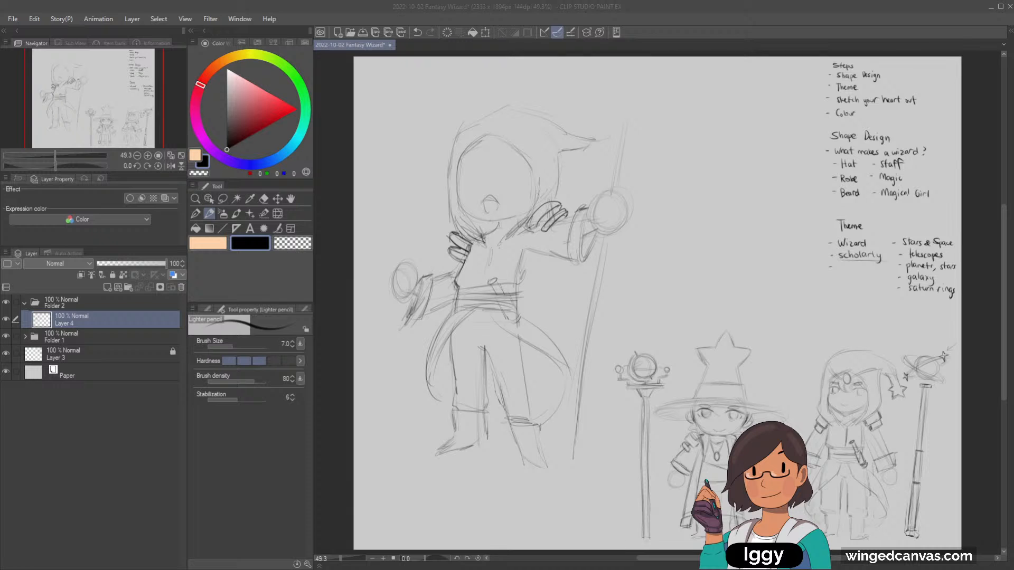
Cap the wizard's staff with a small flat ellipse and sketch a round orb floating above it.
left_click(196, 199)
left_click(487, 266, "alt")
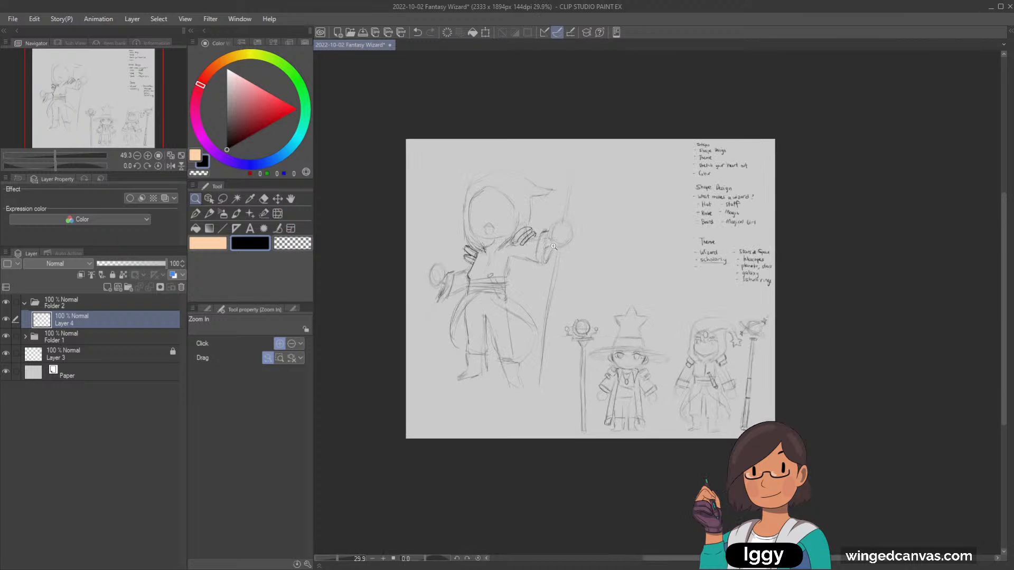
left_click(553, 247)
key("k")
left_click_drag(506, 254, 493, 289)
left_click(209, 213)
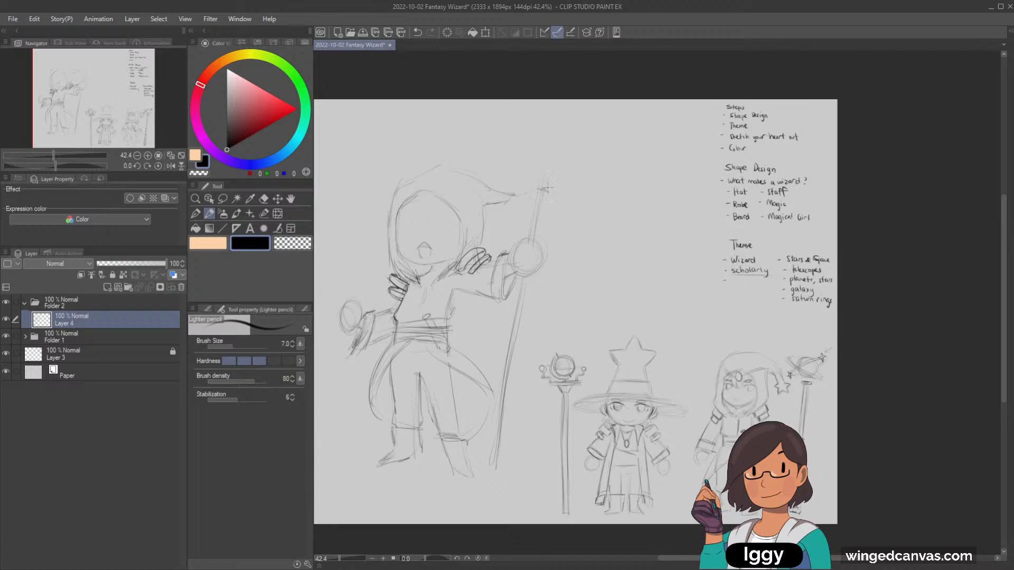
mouse_move(549, 189)
left_mouse_down()
mouse_move(567, 153)
mouse_move(540, 164)
mouse_move(534, 139)
mouse_move(560, 131)
mouse_move(568, 148)
mouse_move(564, 165)
mouse_move(539, 171)
mouse_move(533, 149)
mouse_move(546, 134)
mouse_move(567, 155)
left_mouse_up()
key("ctrl+z")
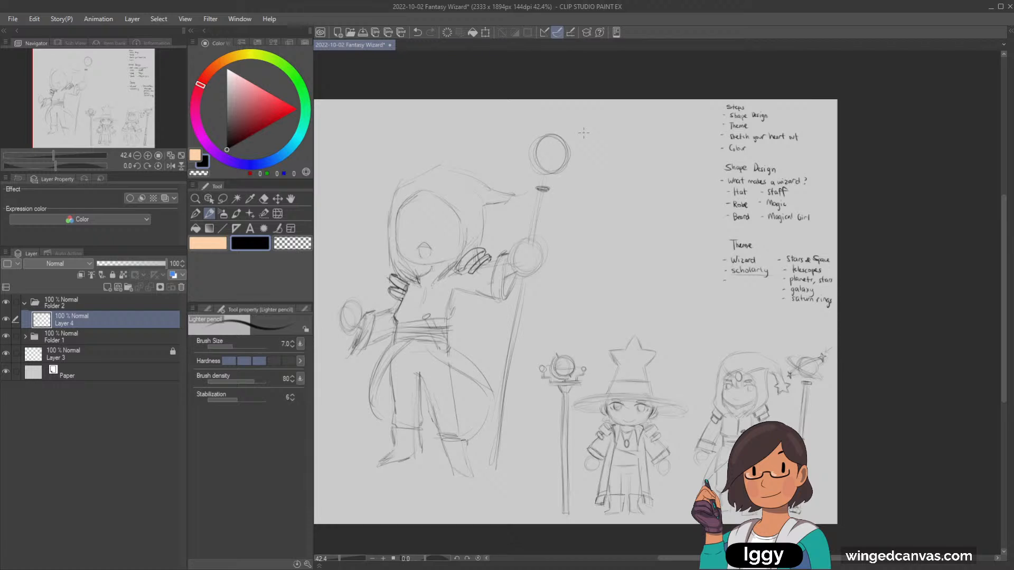
Draw two crossing orbital rings with star tips around the staff's orb and add small sparkles nearby, undoing rejected strokes.
key("ctrl+z")
key("ctrl+y")
key("ctrl+z")
left_click_drag(581, 146, 532, 168)
key("ctrl+z")
left_click_drag(588, 149, 516, 174)
mouse_move(523, 139)
left_mouse_down()
mouse_move(571, 177)
mouse_move(586, 163)
left_mouse_up()
left_click_drag(522, 170, 525, 179)
left_click_drag(587, 145, 585, 149)
key("ctrl+z")
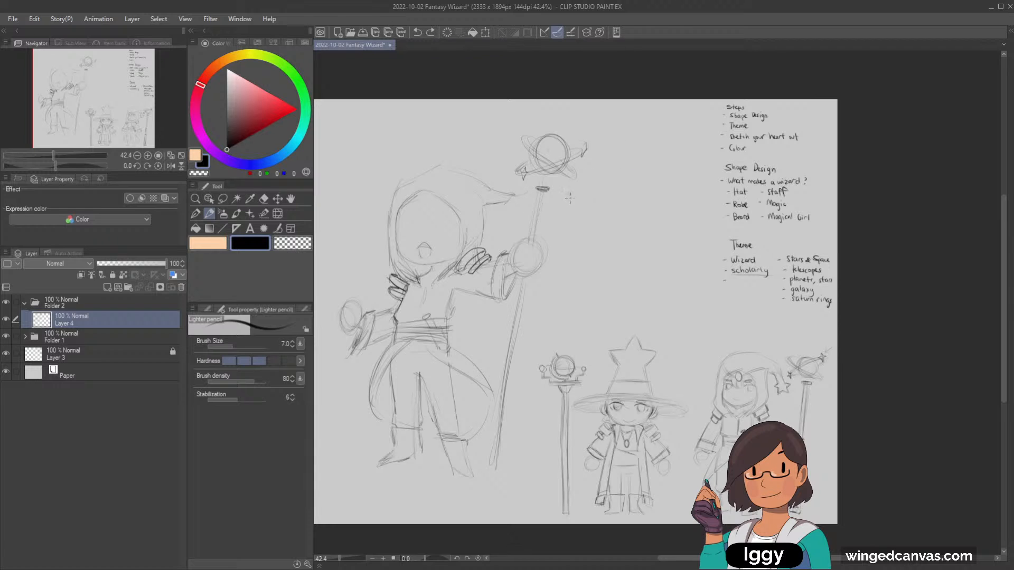
left_click_drag(570, 198, 570, 197)
key("ctrl+z")
Erase the placeholder mouth, draw stern eyes with slanted eyebrows, and redraw the jawline inside the hood.
left_click_drag(434, 223, 447, 219)
key("e")
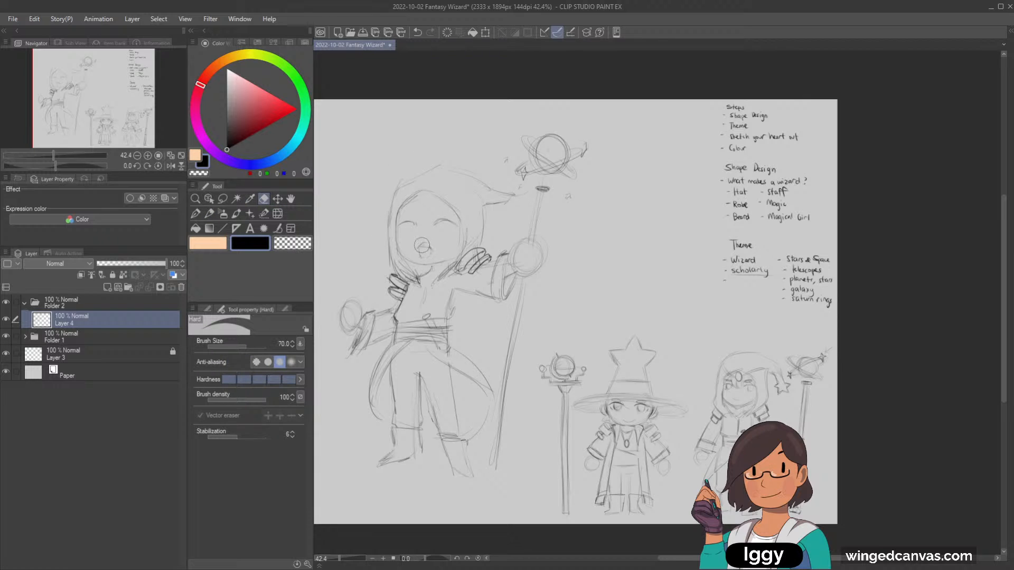
key("p")
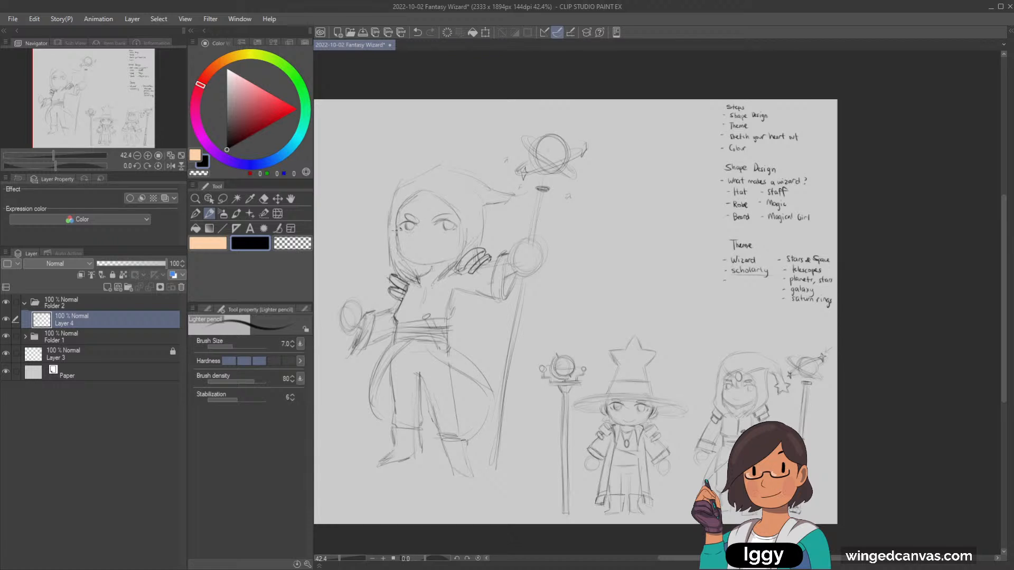
key("ctrl+z")
left_click_drag(396, 237, 414, 263)
Touch up the wizard's facial features with Liquify, using the second distortion mode.
left_click(278, 213)
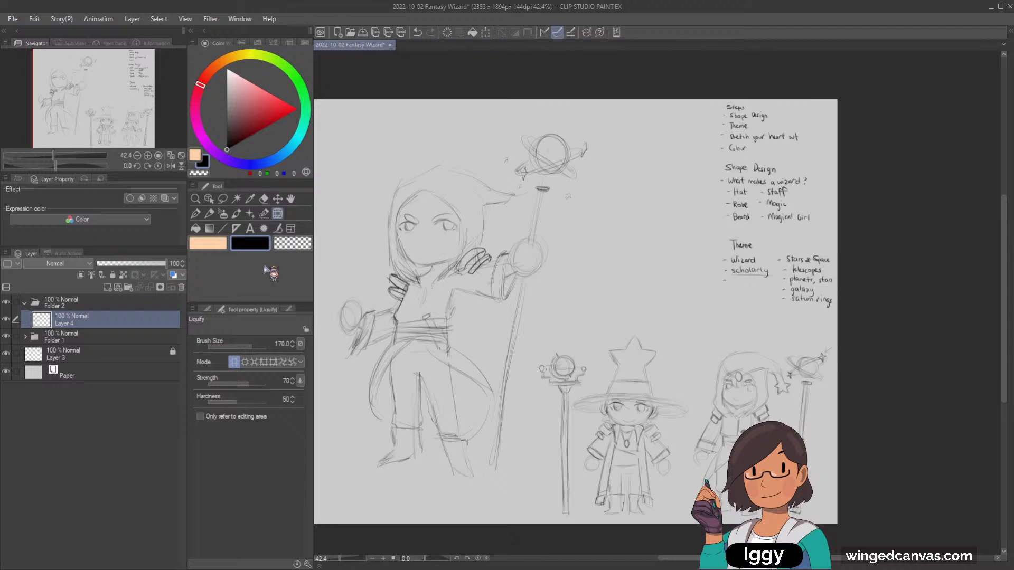
left_click(244, 362)
left_click(209, 214)
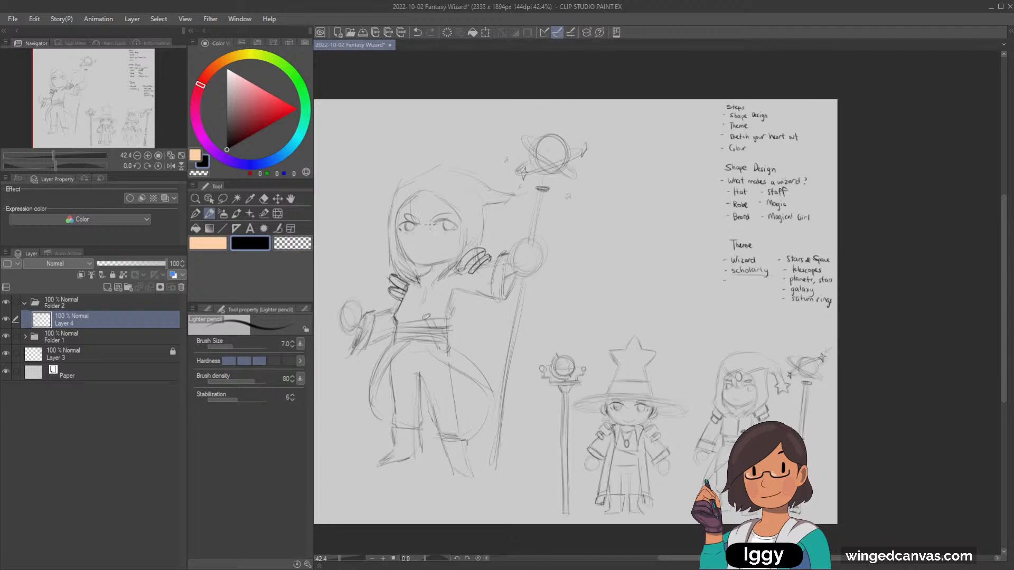
Draw parted bangs under the hood and a small frowning mouth, undoing rejected strokes.
mouse_move(420, 207)
left_mouse_down()
mouse_move(445, 208)
mouse_move(425, 218)
mouse_move(411, 204)
mouse_move(393, 232)
left_mouse_up()
key("ctrl+z")
mouse_move(420, 247)
left_mouse_down()
mouse_move(434, 258)
mouse_move(431, 246)
left_mouse_up()
key("ctrl+z")
key("ctrl+z")
Erase the frown with the eraser enlarged to size 100 and draw an open, shouting mouth in its place.
left_click(263, 199)
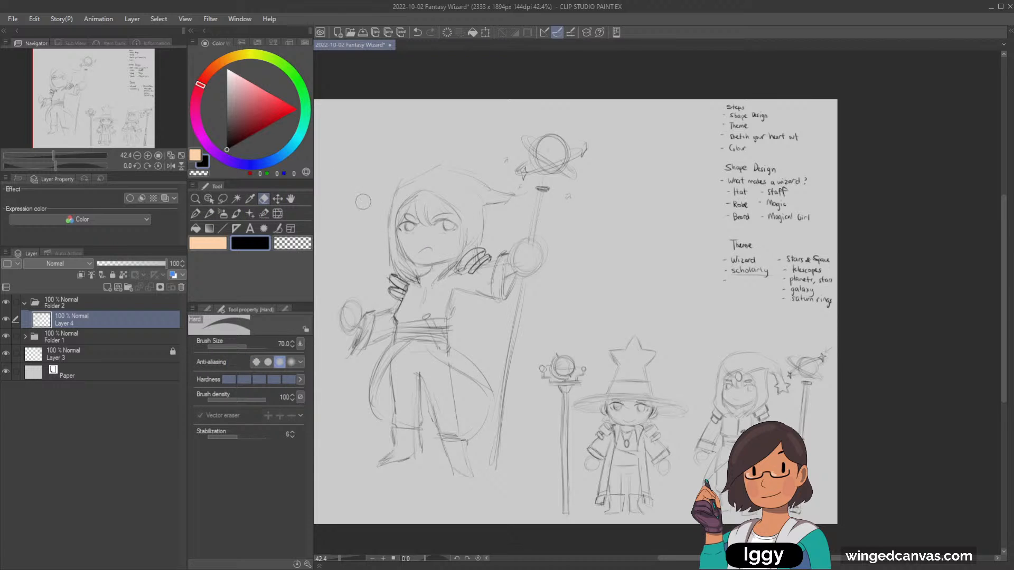
key("bracketright")
key("bracketright")
left_click(210, 214)
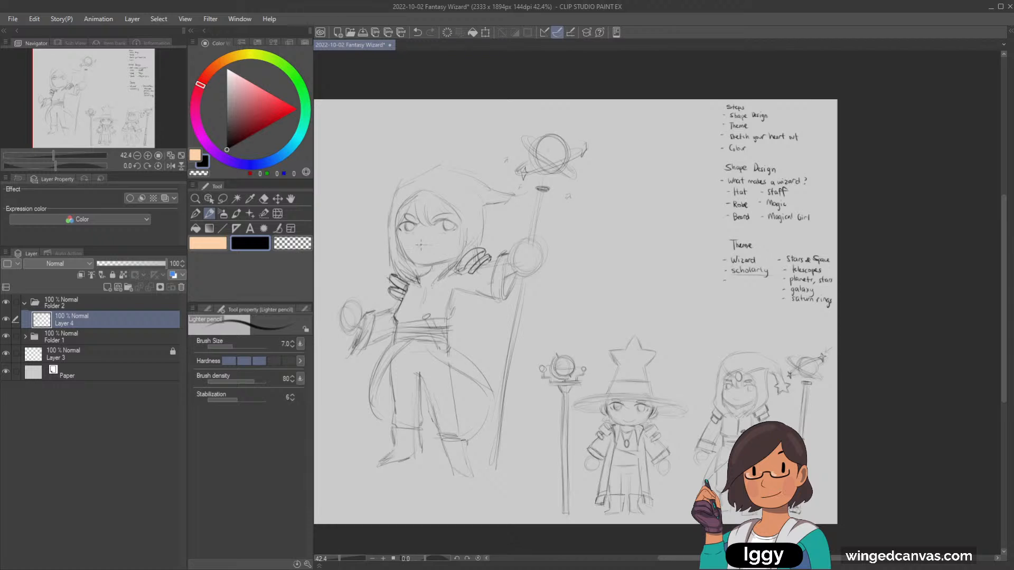
left_click_drag(414, 246, 430, 251)
key("ctrl+z")
key("ctrl+z")
key("ctrl+z")
key("ctrl+z")
key("ctrl+z")
Erase both legs and feet below the robe with the eraser enlarged to size 170.
key("ctrl+space")
mouse_move(430, 269)
left_mouse_down()
mouse_move(473, 235)
mouse_move(457, 323)
left_mouse_up()
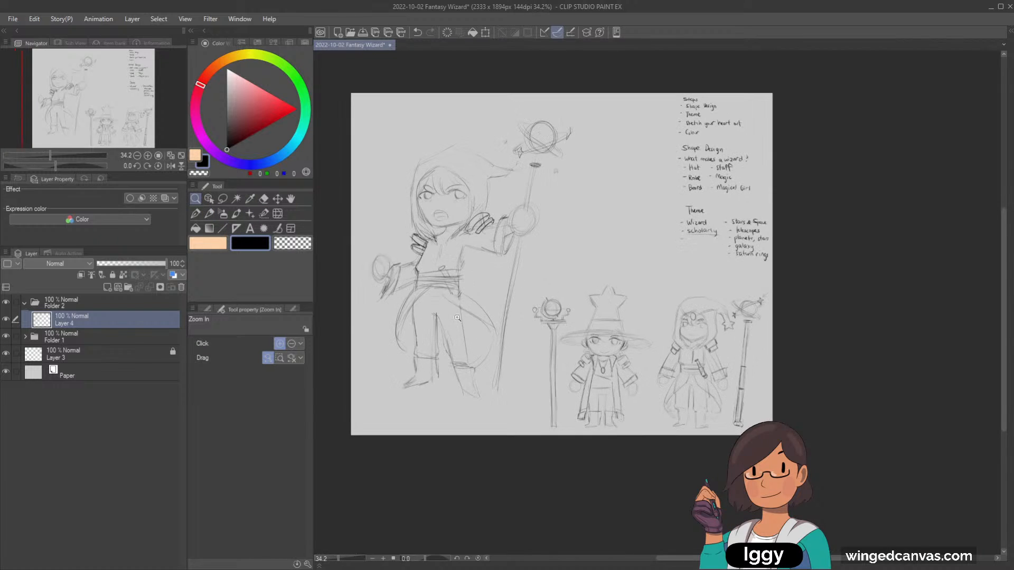
left_click(436, 289)
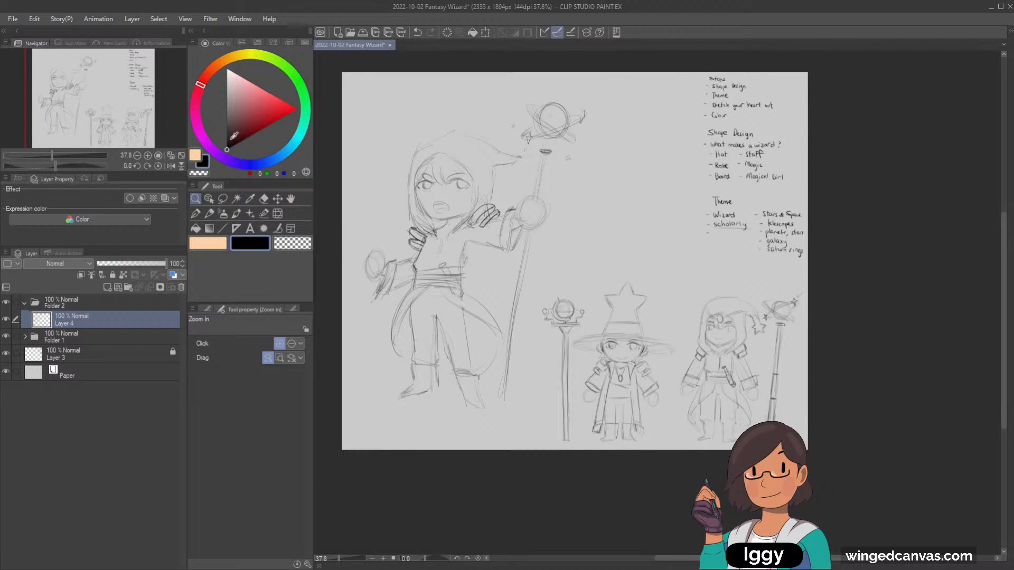
left_click(264, 199)
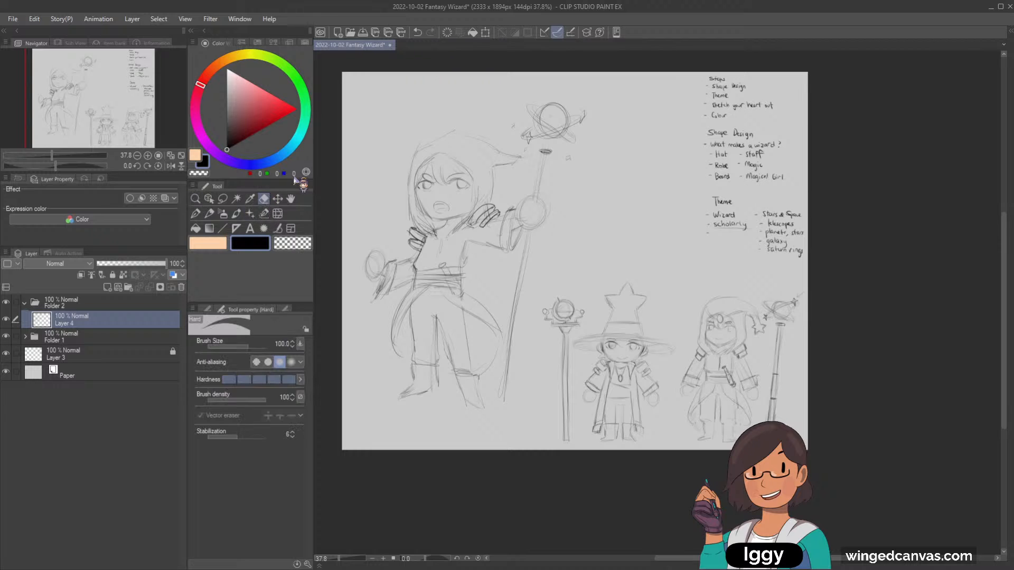
mouse_move(434, 323)
left_mouse_down()
mouse_move(417, 371)
mouse_move(436, 341)
mouse_move(455, 354)
mouse_move(421, 351)
mouse_move(425, 311)
mouse_move(408, 323)
mouse_move(416, 311)
mouse_move(461, 324)
mouse_move(482, 435)
left_mouse_up()
key("bracketleft")
key("bracketleft")
key("bracketleft")
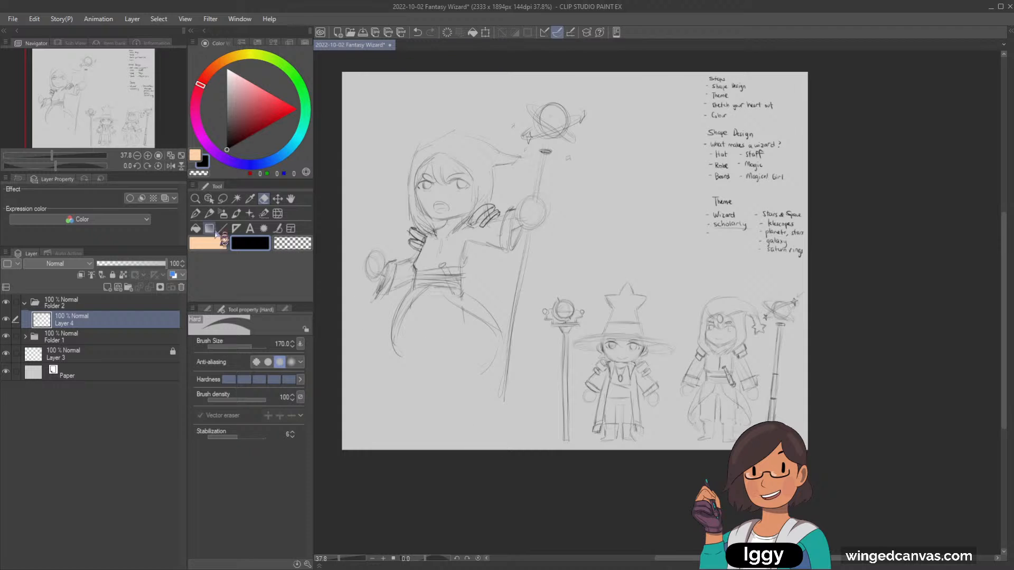
Redraw the robe flap farther from the staff so it flares outward to a point, undoing rejected strokes.
key("p")
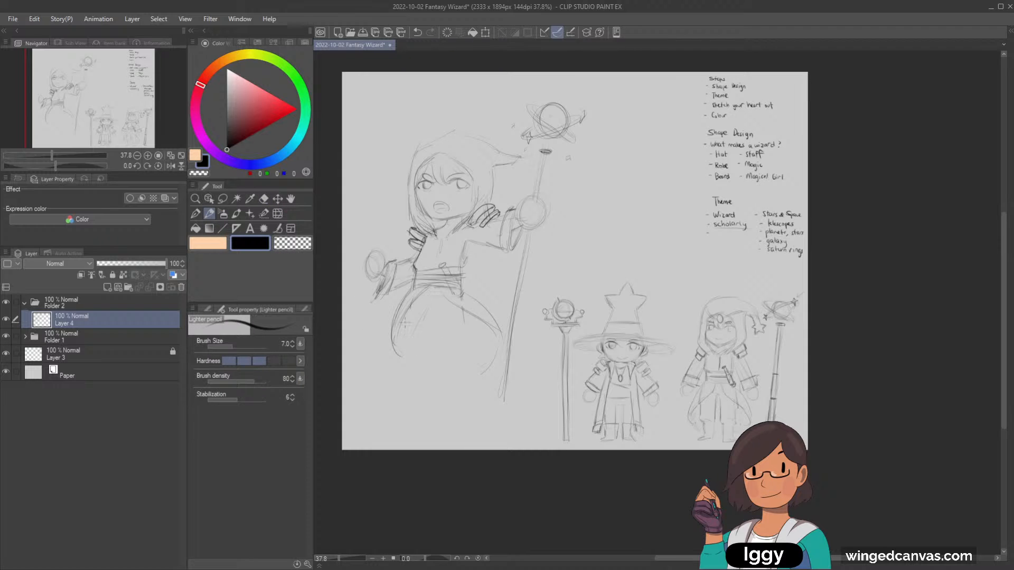
key("ctrl+z")
left_click(263, 198)
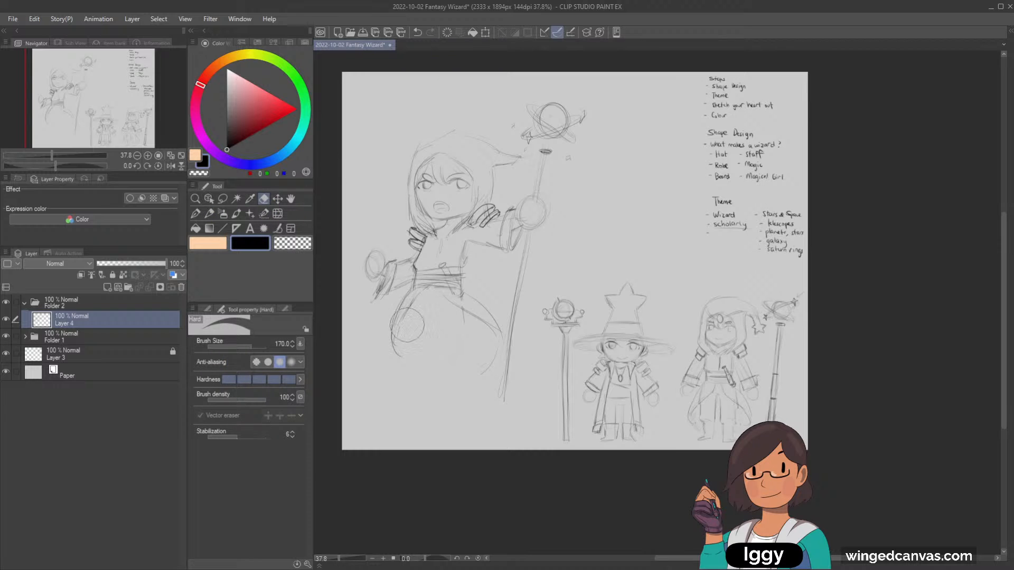
left_click(209, 214)
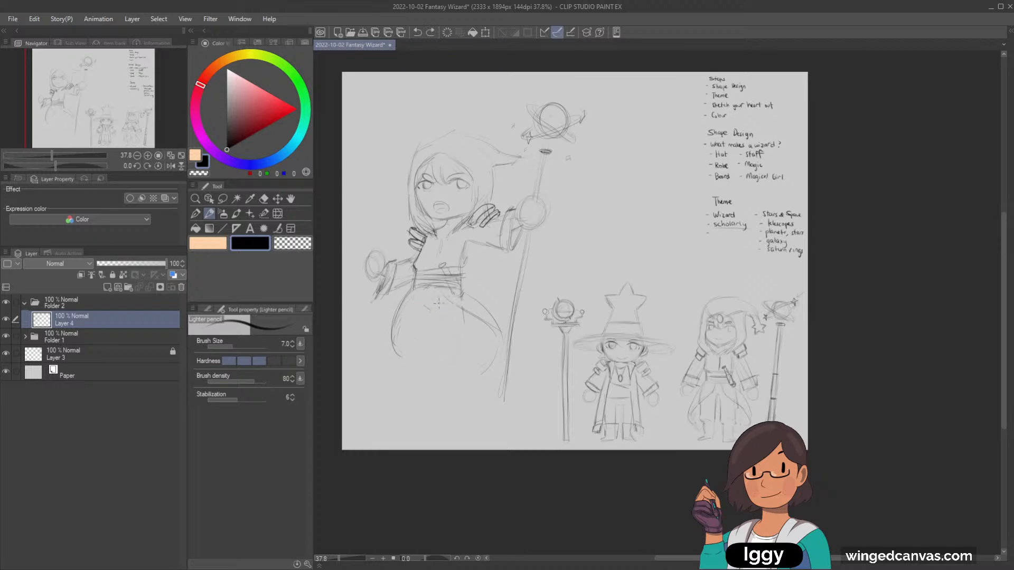
left_click_drag(419, 322, 449, 328)
key("ctrl+z")
left_click_drag(376, 332, 417, 320)
Erase the old curve overlapping the flared robe flap, reducing the eraser to size 80.
key("e")
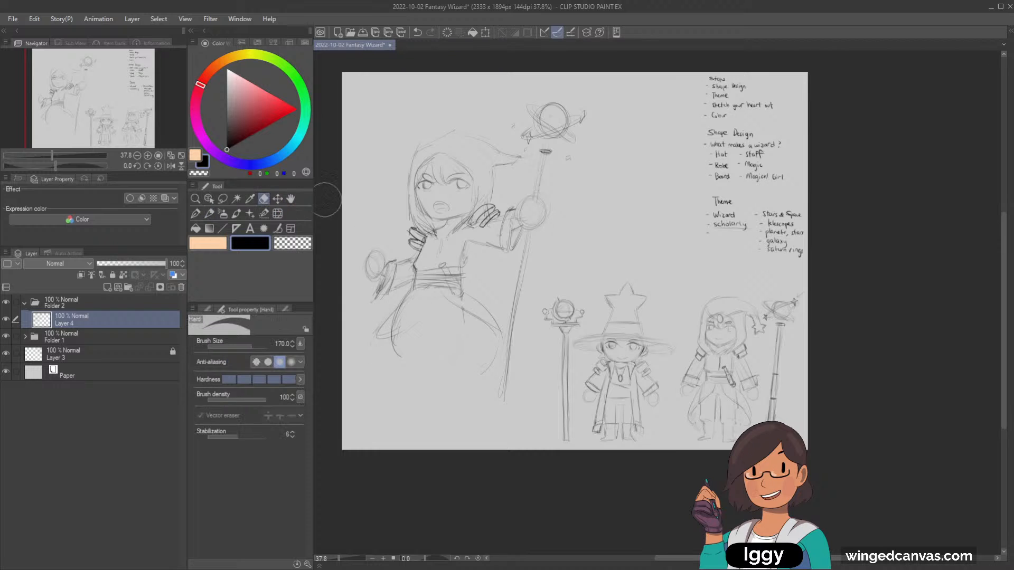
mouse_move(402, 317)
left_mouse_down()
mouse_move(386, 333)
mouse_move(417, 304)
left_mouse_up()
key("bracketleft")
key("bracketleft")
key("bracketleft")
Sketch a bent rear leg and an extended front leg with pointed feet in a floating pose, undoing rejected strokes.
left_click(209, 214)
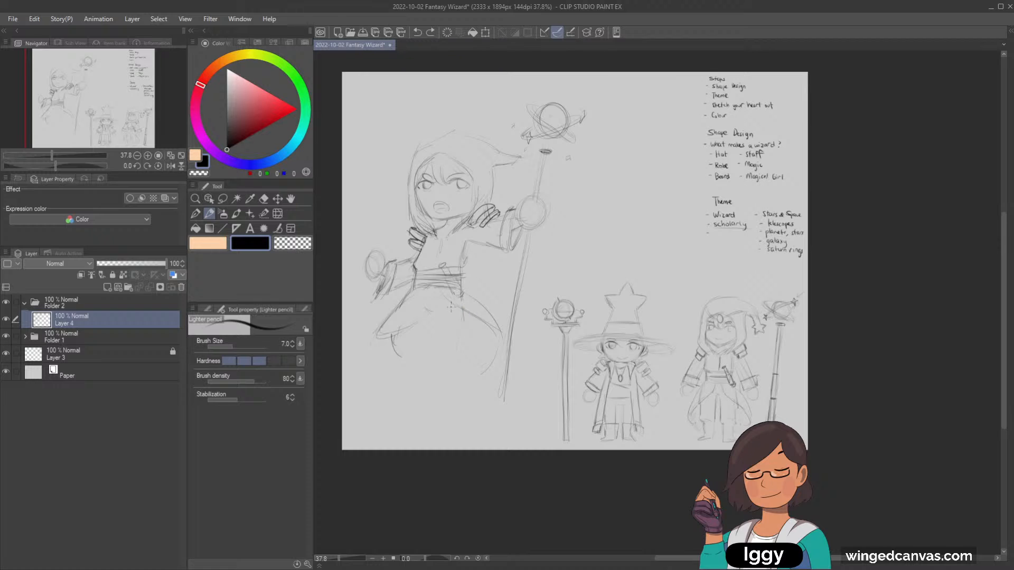
mouse_move(404, 335)
left_mouse_down()
mouse_move(447, 305)
mouse_move(410, 374)
left_mouse_up()
key("ctrl+z")
key("ctrl+z")
key("ctrl+z")
key("ctrl+y")
left_click_drag(405, 336, 415, 371)
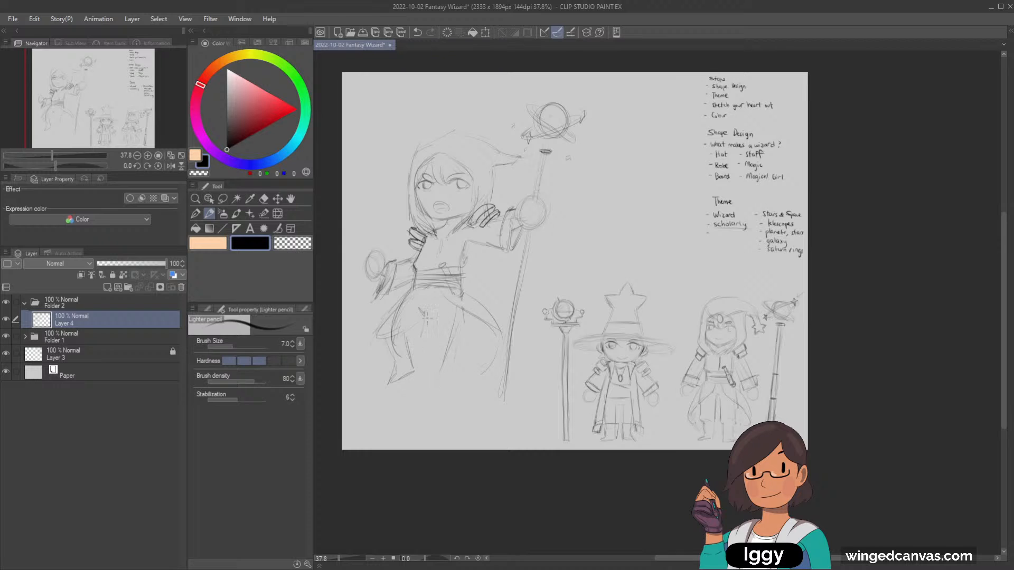
left_click_drag(416, 366, 405, 405)
key("e")
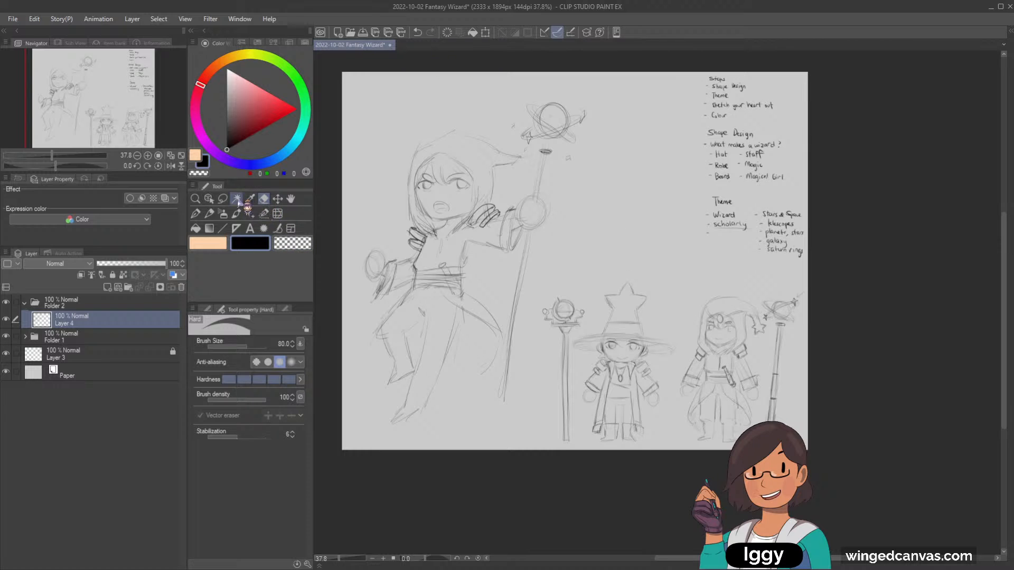
Lasso the front lower leg, rotate it about -17 degrees to hang straighter, and clear the selection.
left_click(222, 199)
mouse_move(421, 351)
left_mouse_down()
mouse_move(452, 396)
mouse_move(405, 431)
mouse_move(394, 409)
left_mouse_up()
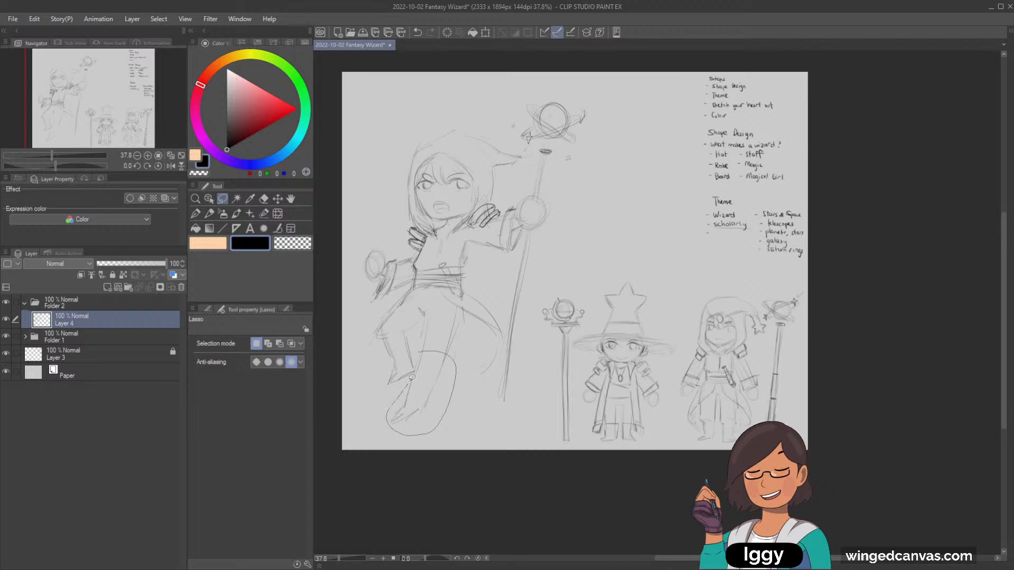
key("ctrl+t")
left_click_drag(465, 370, 437, 385)
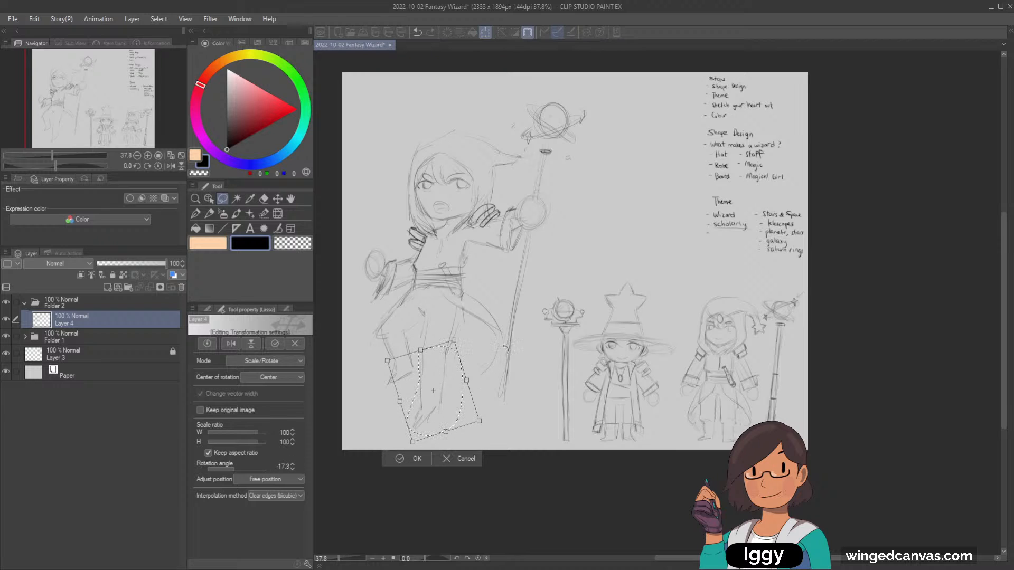
left_click(407, 458)
left_click(343, 454)
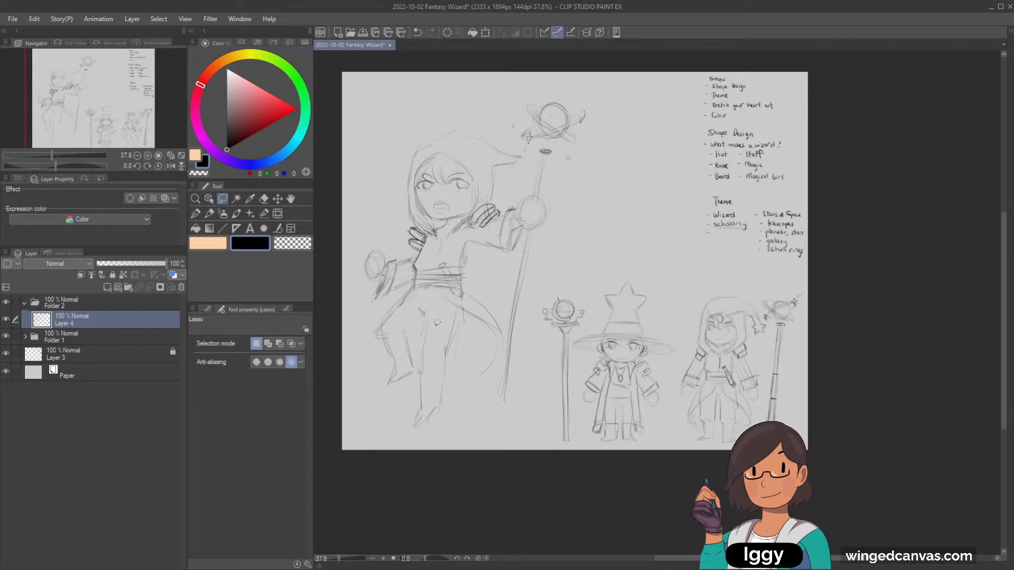
key("ctrl+z")
key("ctrl+d")
Reconnect the front leg's outline around the knee with pencil strokes.
key("p")
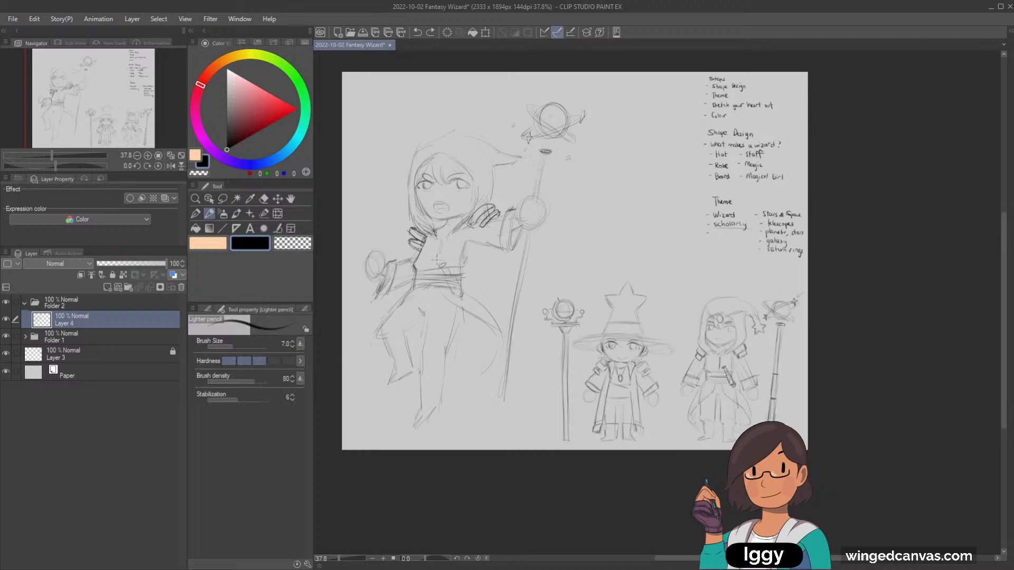
left_click(422, 344)
left_click_drag(421, 344, 422, 330)
Move the whole large wizard sketch slightly up and toward the staff side using Transform.
key("ctrl+t")
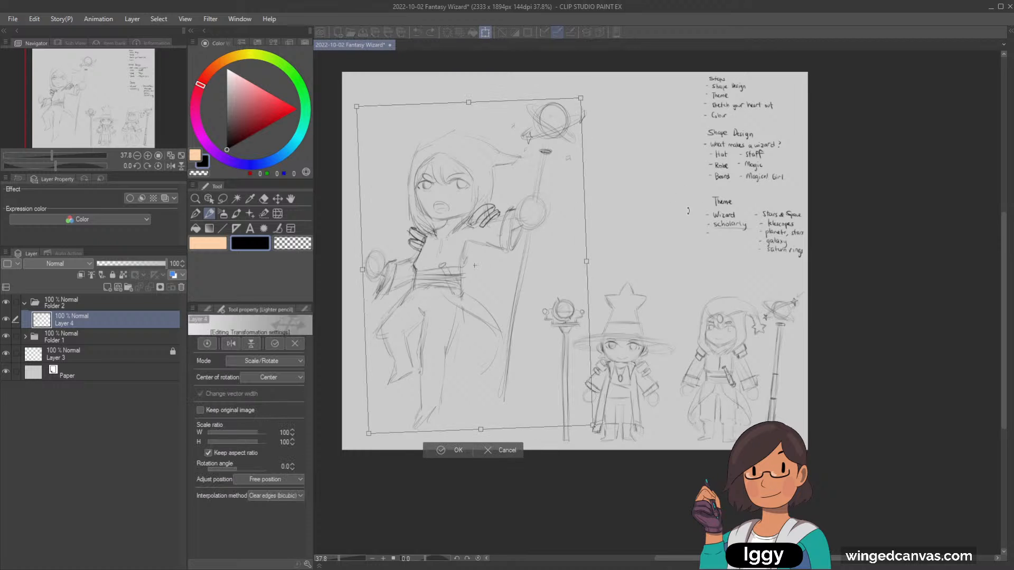
left_click_drag(673, 186, 682, 224)
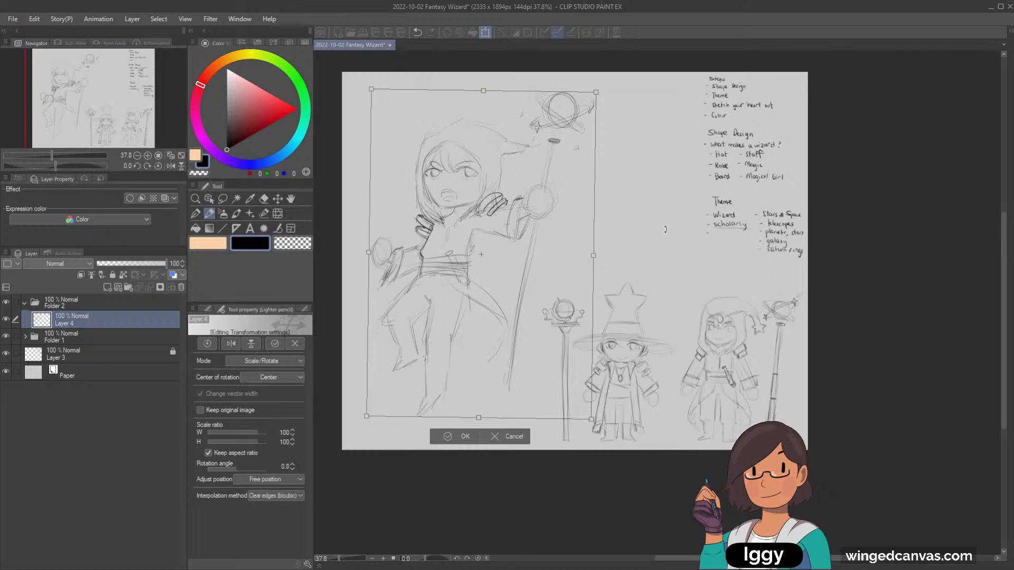
left_click(448, 439)
Lasso both legs, rotate them 9.5 degrees so they trail behind the body, and clear the selection.
key("m")
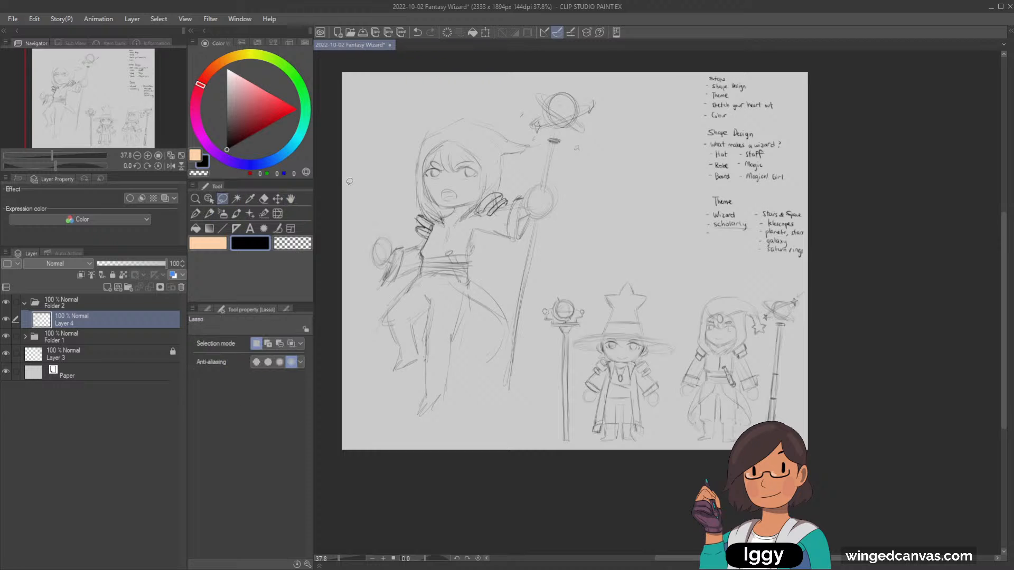
mouse_move(426, 276)
left_mouse_down()
mouse_move(469, 296)
mouse_move(472, 343)
mouse_move(364, 395)
mouse_move(354, 351)
left_mouse_up()
key("ctrl+t")
left_click_drag(519, 285, 506, 300)
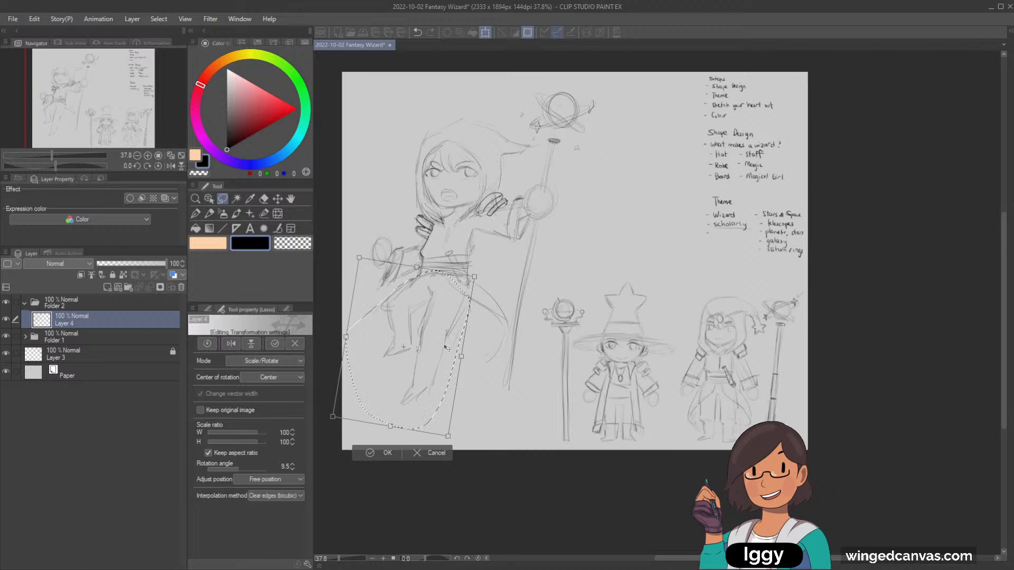
left_click_drag(446, 352, 442, 354)
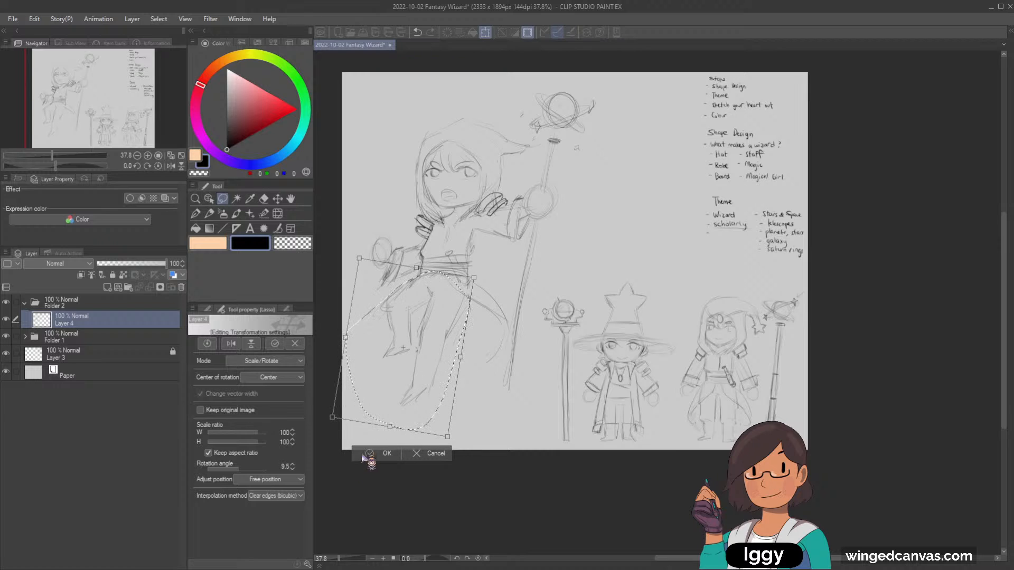
left_click(369, 455)
left_click(321, 446)
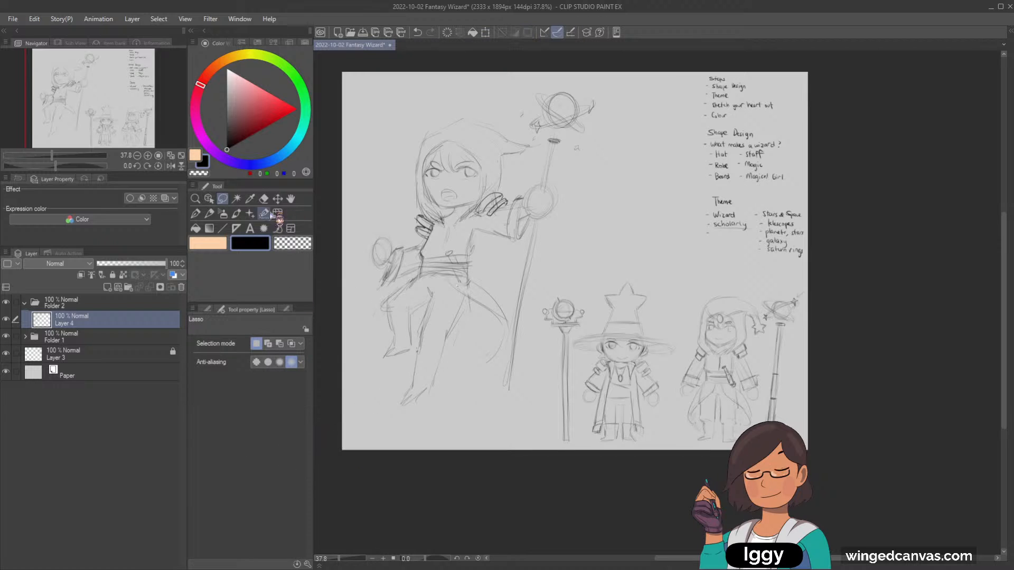
Erase the old curve of the flared robe flap beside the front leg.
left_click(263, 199)
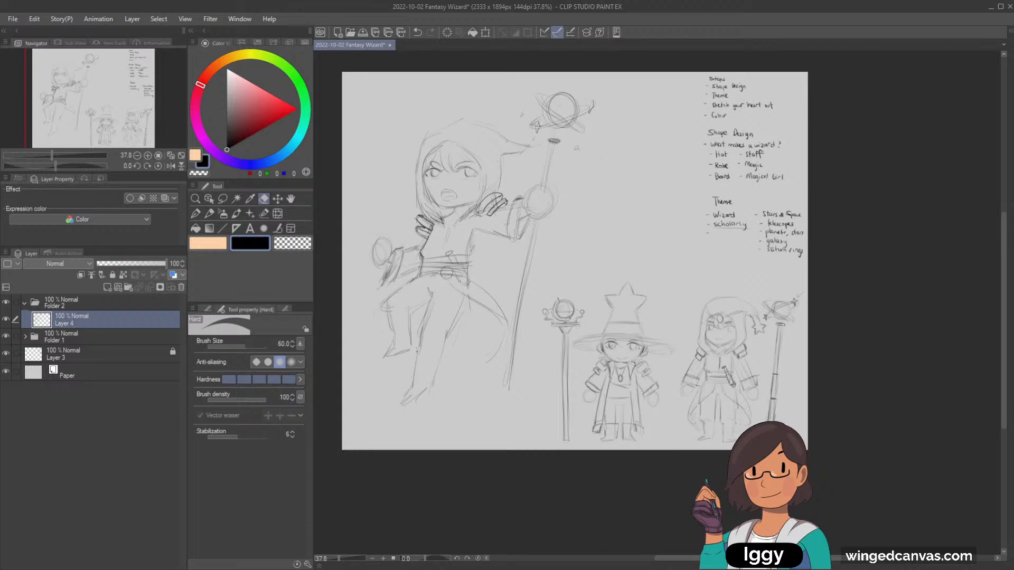
key("bracketleft")
key("bracketright")
key("bracketright")
Redraw the flared robe flap with a rounded, curling lower edge behind the front leg, undoing rejected pencil strokes.
left_click(209, 214)
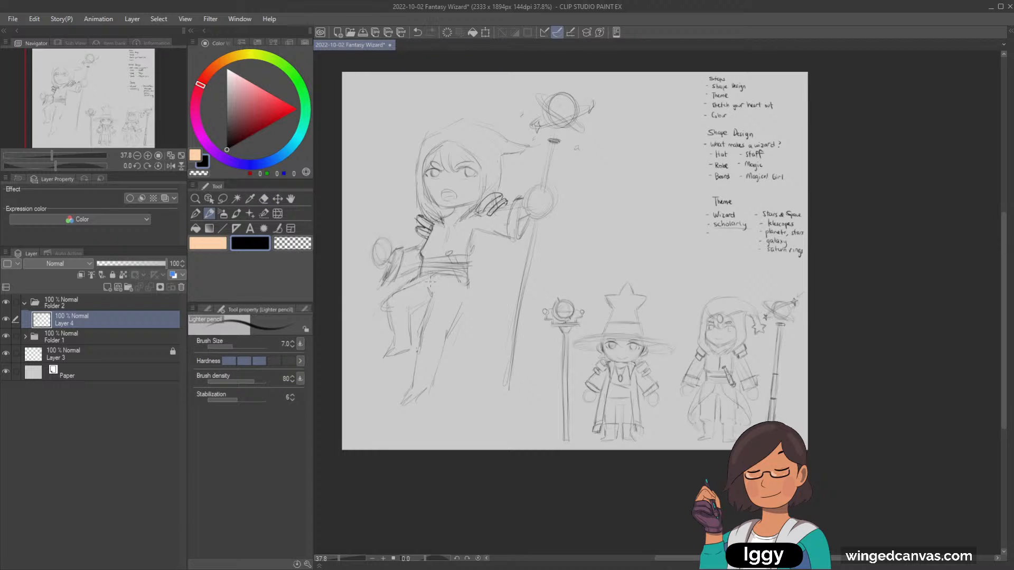
mouse_move(448, 280)
left_mouse_down()
mouse_move(477, 326)
mouse_move(453, 292)
mouse_move(494, 319)
left_mouse_up()
key("ctrl+z")
key("ctrl+z")
left_click_drag(456, 290, 498, 318)
key("ctrl+z")
key("ctrl+z")
left_click_drag(482, 332, 497, 331)
Draw cuff details on the wizard's sleeves and front boot, and erase overlapping lines around the lowered sleeve.
left_click_drag(514, 197, 507, 227)
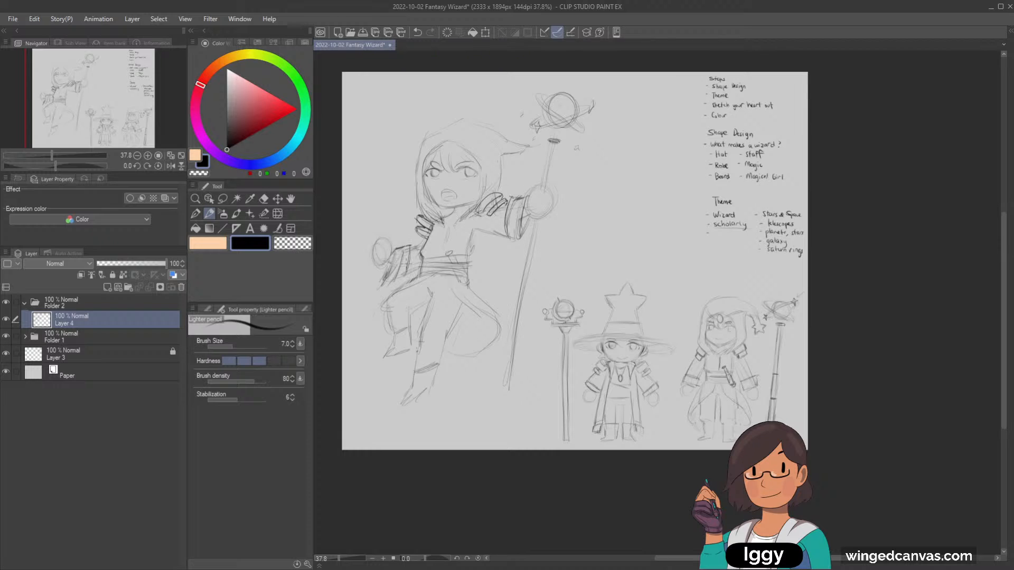
key("e")
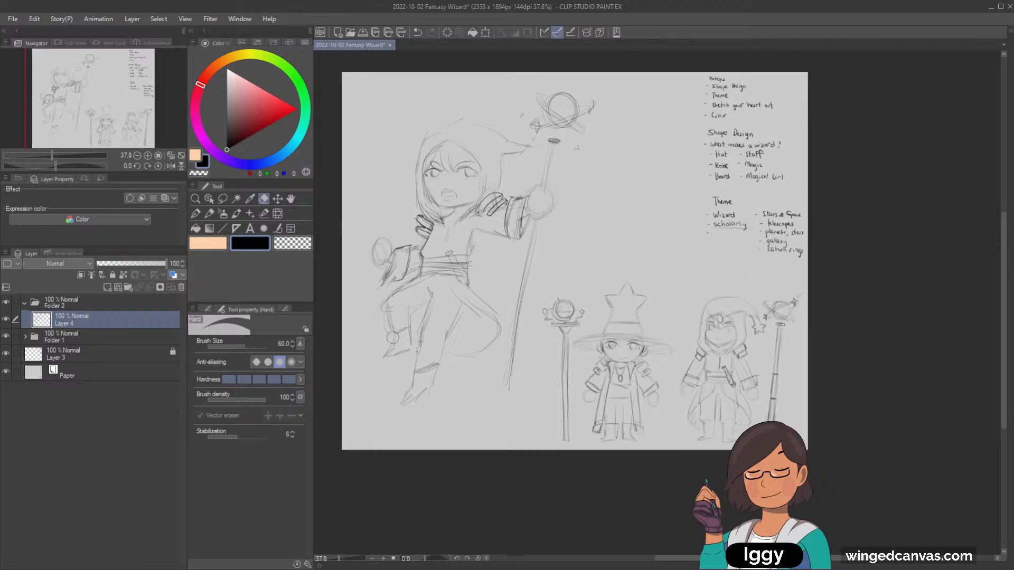
key("bracketleft")
key("bracketleft")
key("bracketleft")
key("bracketright")
key("bracketright")
key("bracketright")
left_click(209, 213)
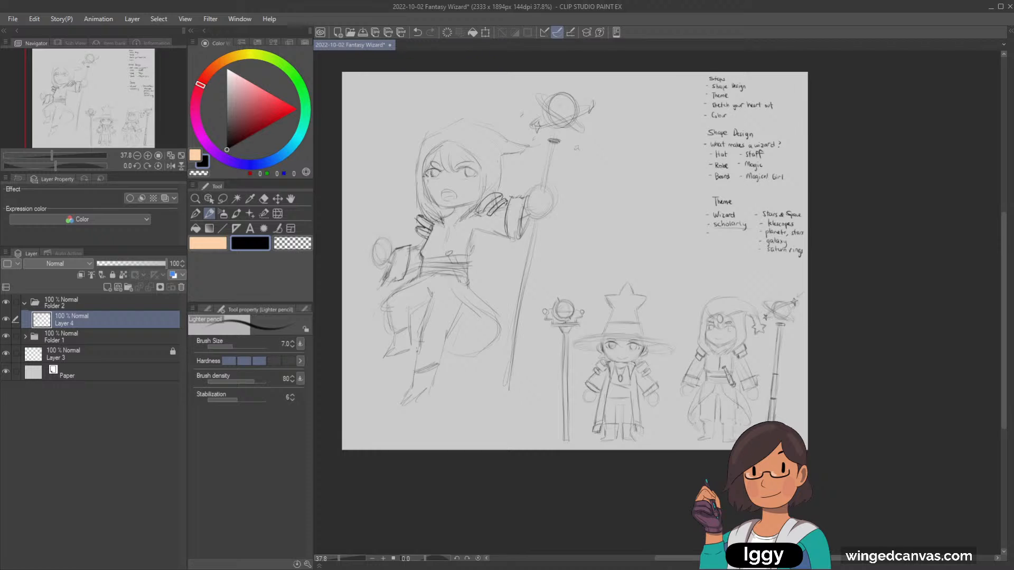
Clean up the stray lines under the chin with a size 30 eraser and redraw the hood's collar.
key("ctrl+z")
key("ctrl+z")
key("ctrl+y")
left_click(263, 199)
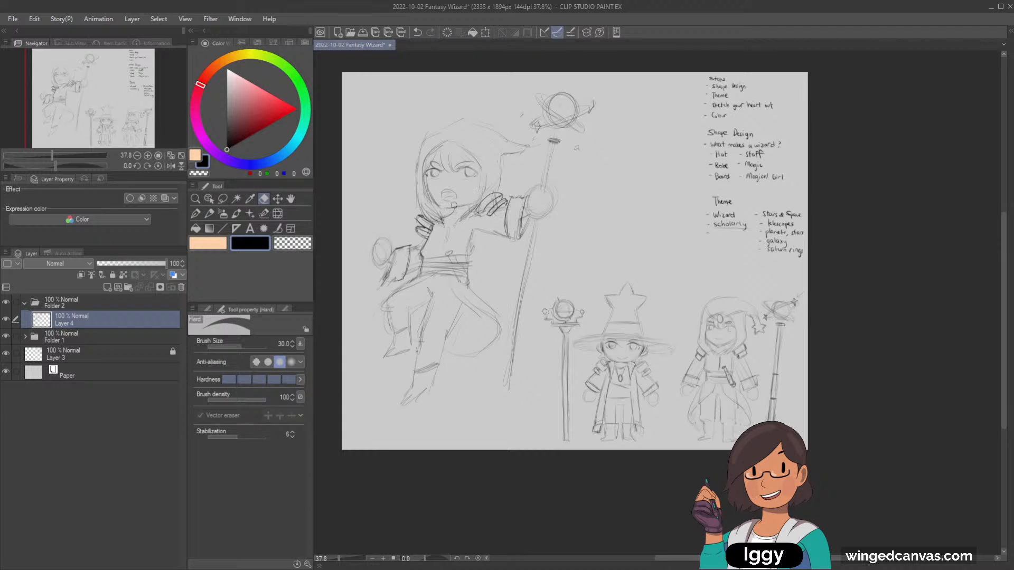
key("bracketleft")
left_click(210, 213)
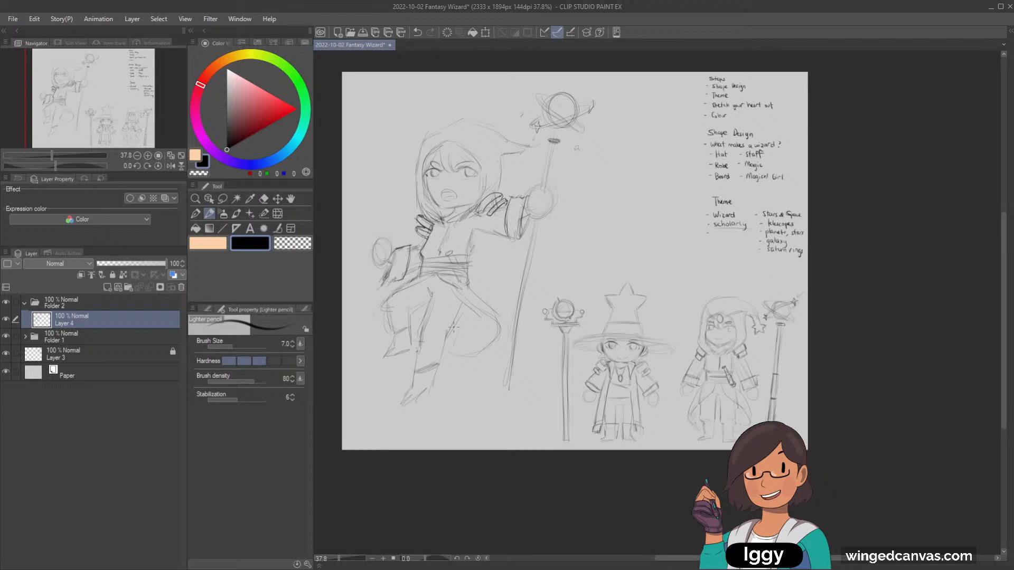
Scale the large wizard sketch to 102% and nudge it into place.
key("ctrl+t")
left_click_drag(525, 292, 529, 277)
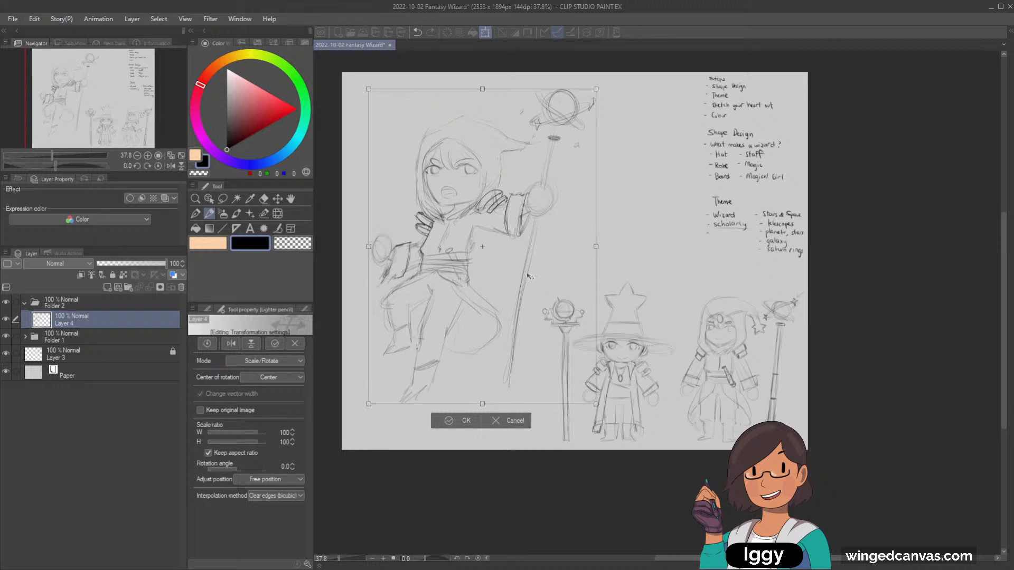
left_click_drag(601, 83, 603, 87)
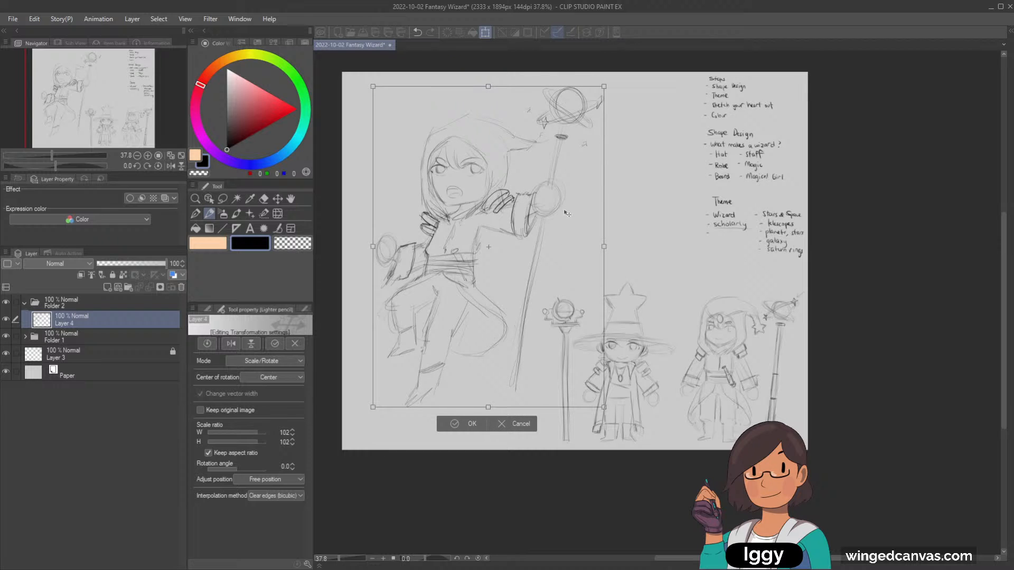
left_click(466, 423)
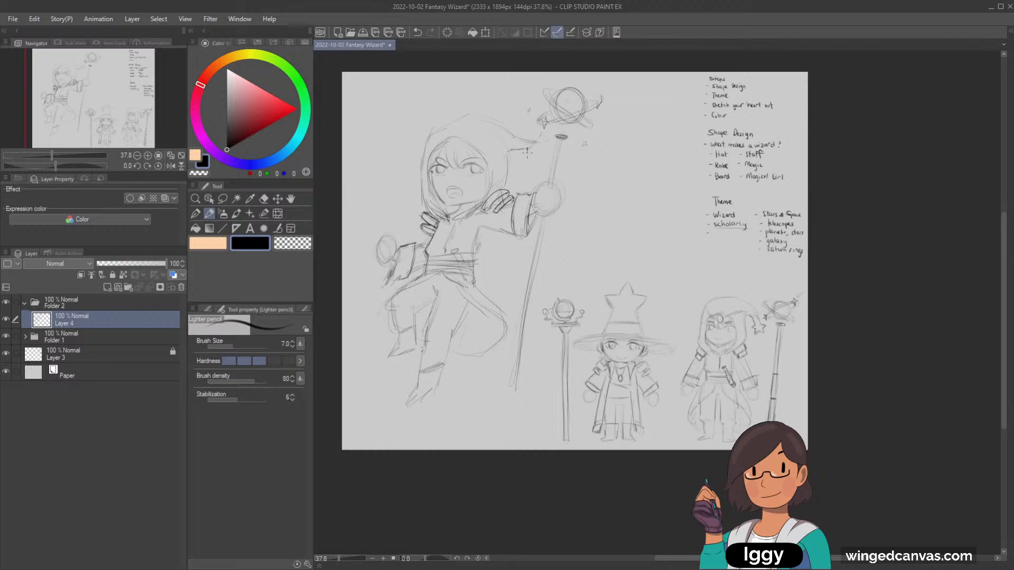
Erase the hood's old tip with a size 100 eraser and redraw it drooping with a star at the end.
key("ctrl+z")
left_click(263, 199)
key("bracketright")
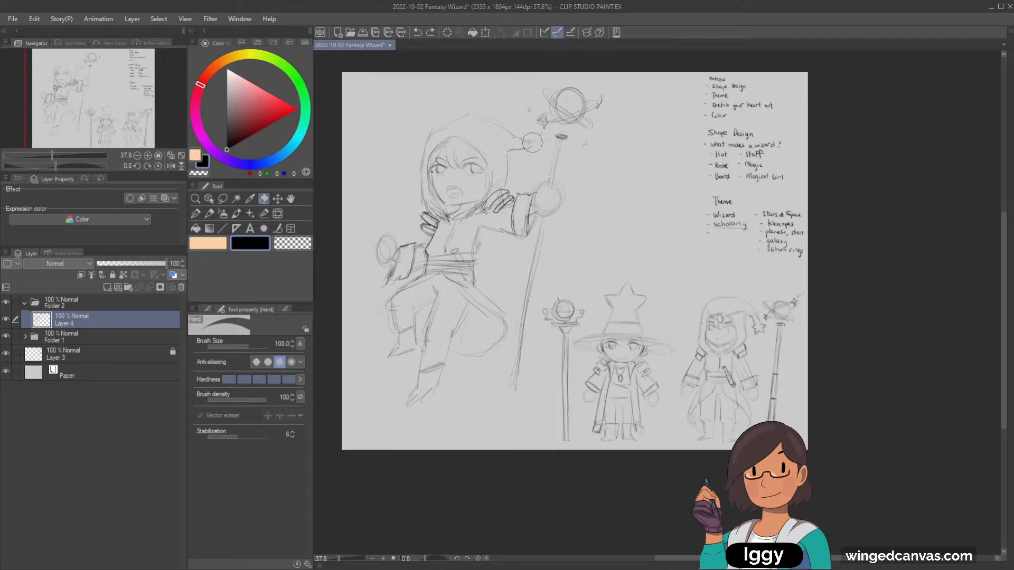
key("p")
left_click_drag(508, 129, 535, 154)
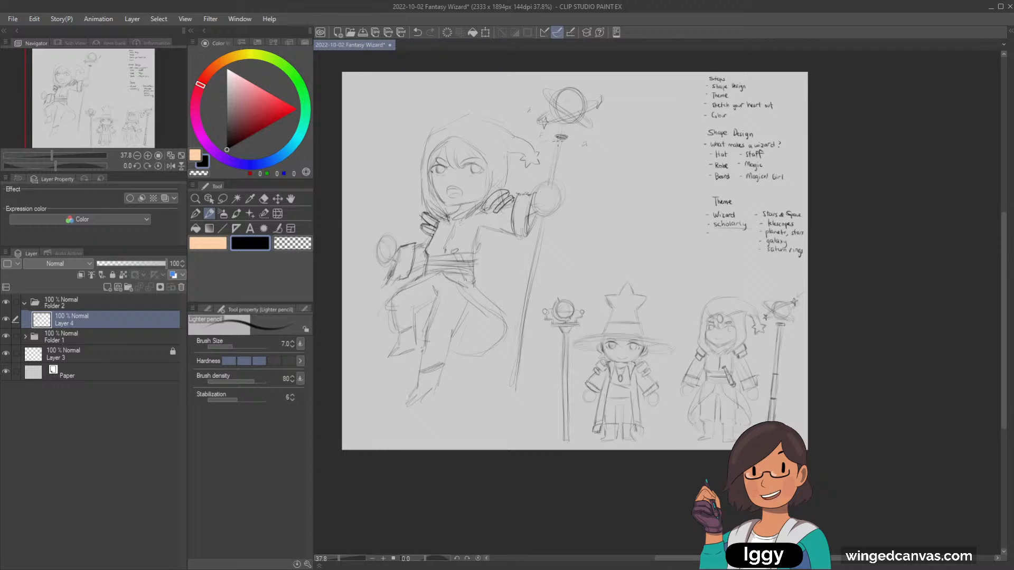
Sketch the gripping hand and redraw the staff's shaft with clean double lines, band details and an end cap.
left_click_drag(563, 141, 552, 192)
left_click_drag(544, 182, 553, 190)
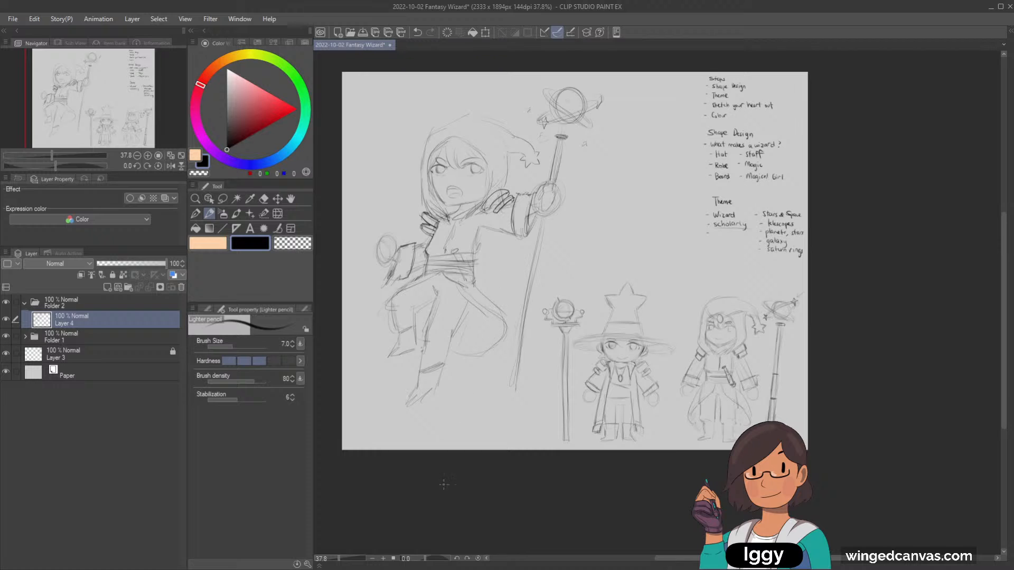
left_click_drag(541, 221, 531, 269)
left_click_drag(544, 226, 537, 251)
mouse_move(551, 205)
left_mouse_down()
mouse_move(540, 260)
mouse_move(532, 250)
left_mouse_up()
mouse_move(524, 313)
left_mouse_down()
mouse_move(516, 374)
mouse_move(529, 304)
mouse_move(519, 377)
left_mouse_up()
left_click_drag(517, 375, 518, 361)
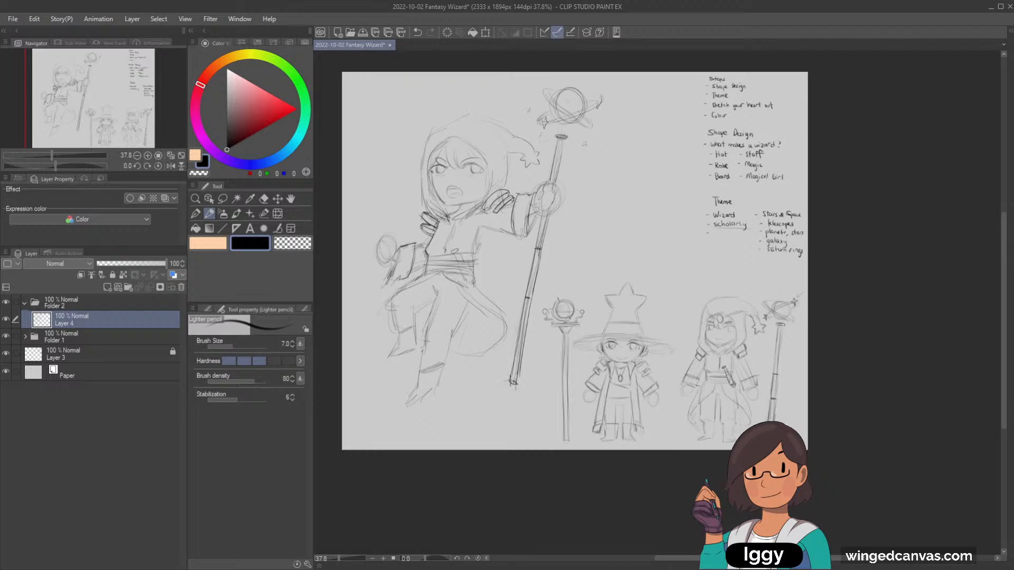
left_click_drag(558, 148, 549, 188)
Lasso the staff and its orb around the hand, rotate them 2.1 degrees, and clear the selection.
key("m")
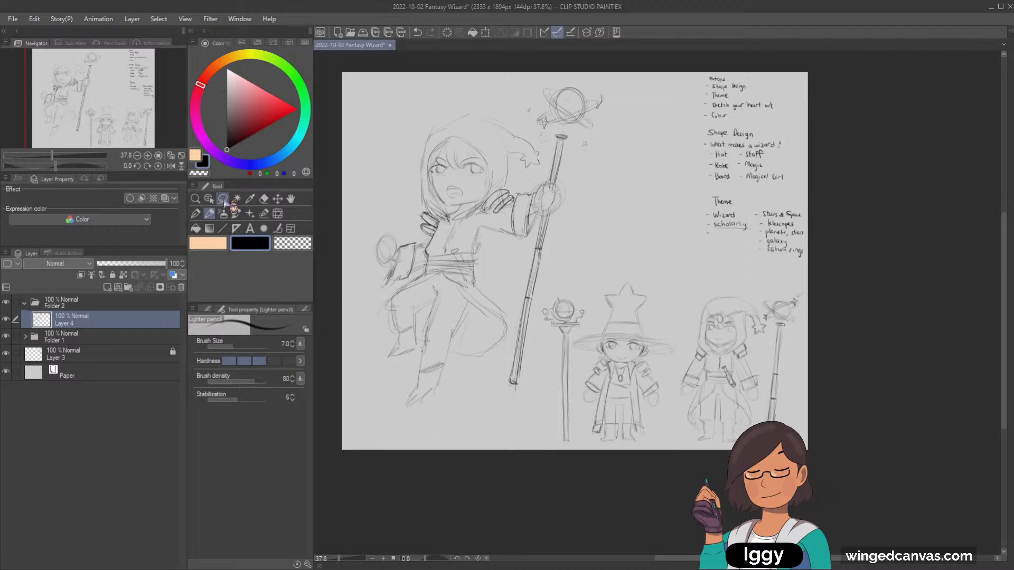
mouse_move(547, 178)
left_mouse_down()
mouse_move(591, 182)
mouse_move(592, 79)
mouse_move(510, 113)
mouse_move(541, 139)
mouse_move(562, 221)
mouse_move(511, 404)
mouse_move(502, 290)
mouse_move(544, 214)
left_mouse_up()
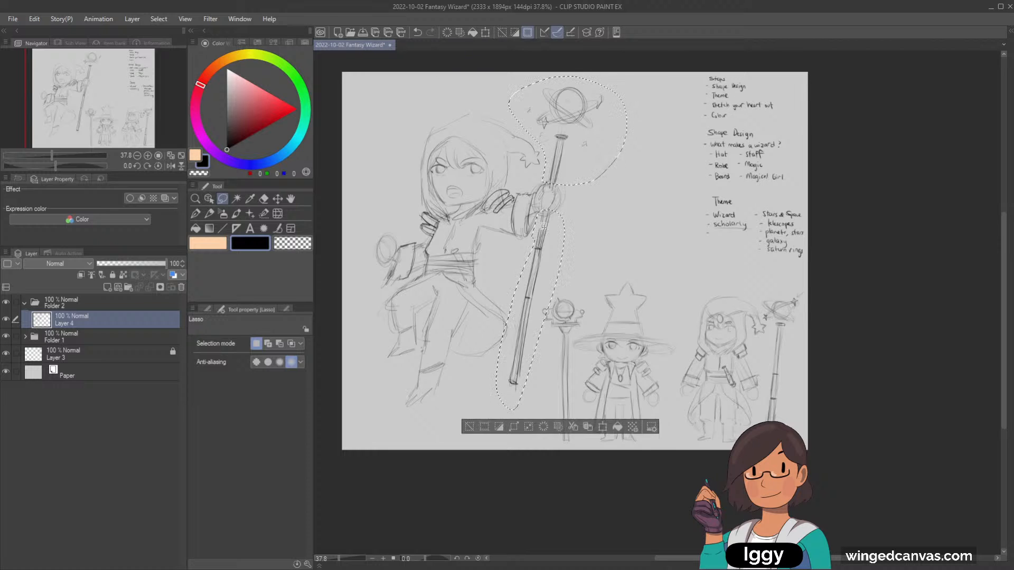
key("ctrl+t")
left_click_drag(585, 242, 581, 243)
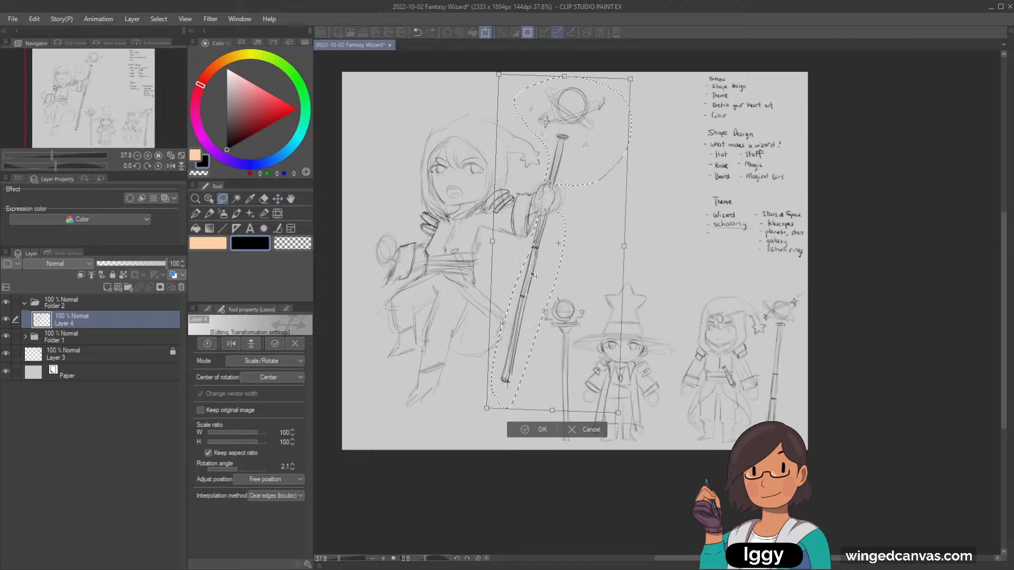
left_click(525, 430)
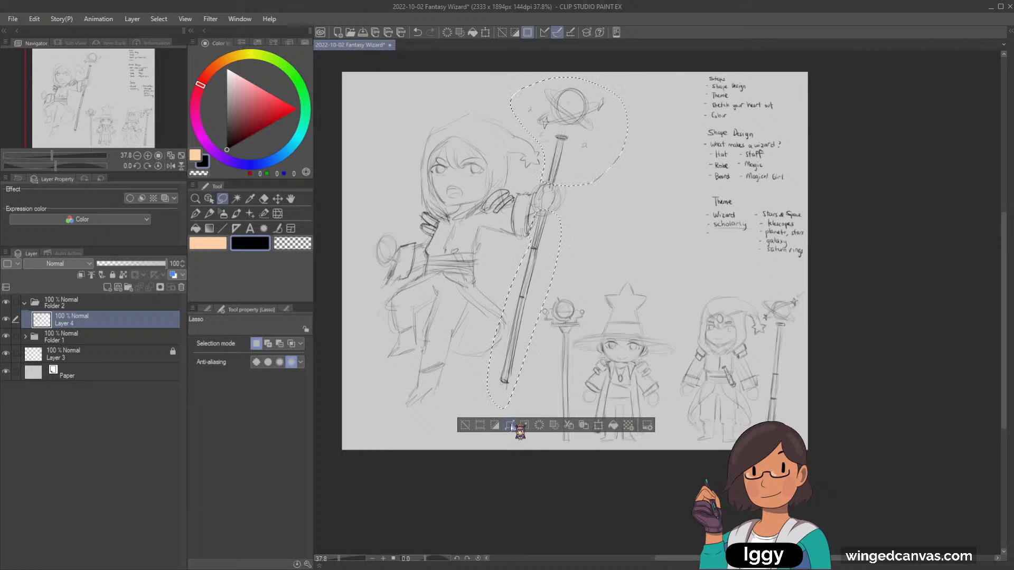
left_click(464, 425)
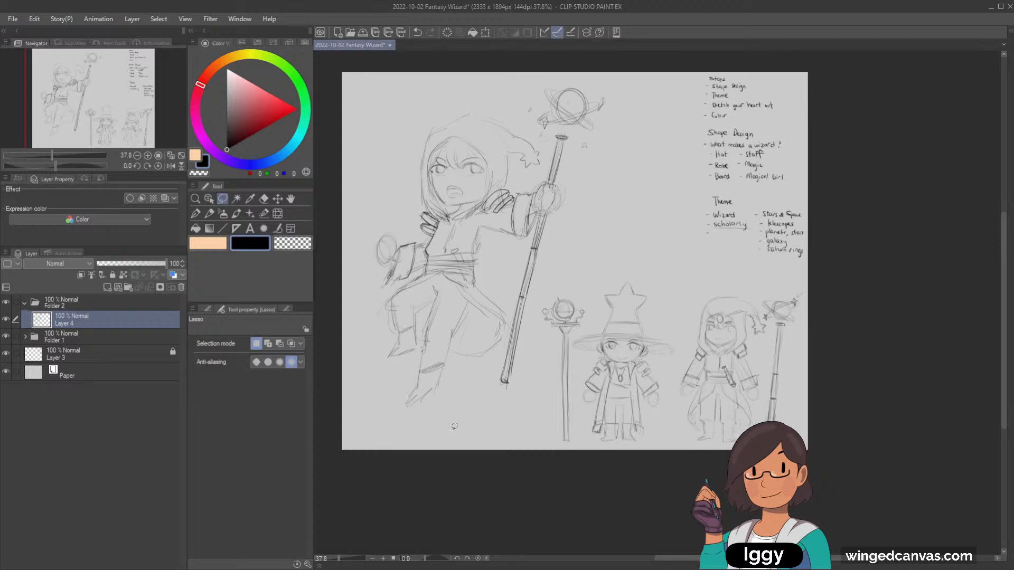
Lower the opacity of sketch Layer 4 to 35% and add a new layer above it for the line art.
left_click(115, 264)
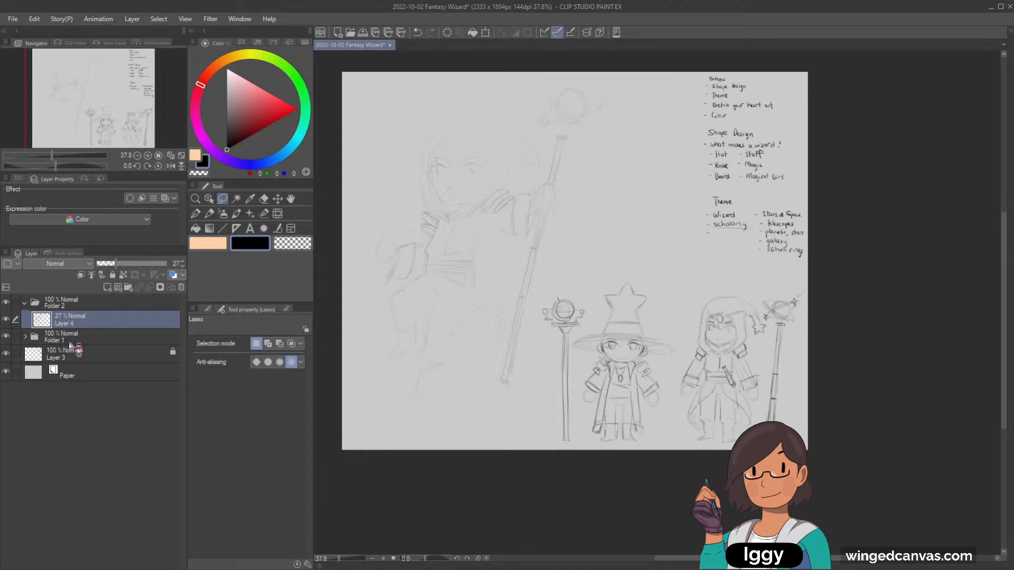
left_click(121, 263)
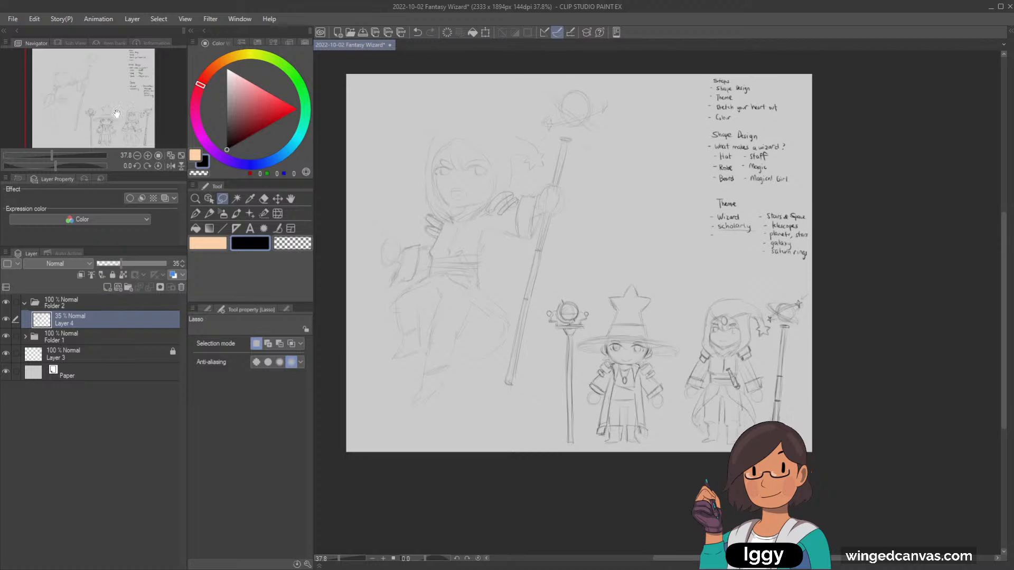
left_click(107, 287)
Set up the G-pen for inking the wizard with brush size 7 and stabilization 100.
left_click(195, 199)
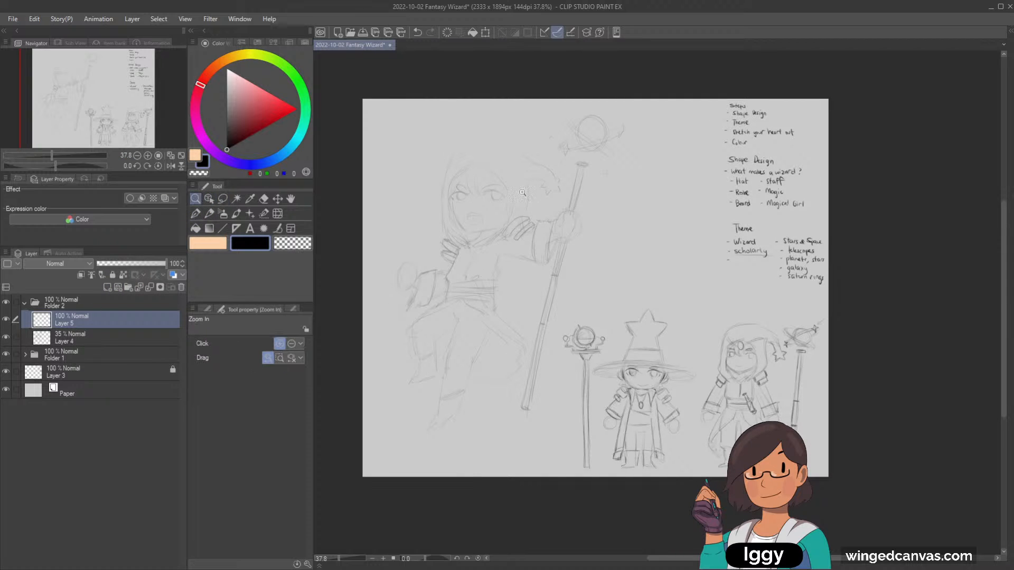
left_click_drag(515, 179, 541, 116)
left_click(195, 213)
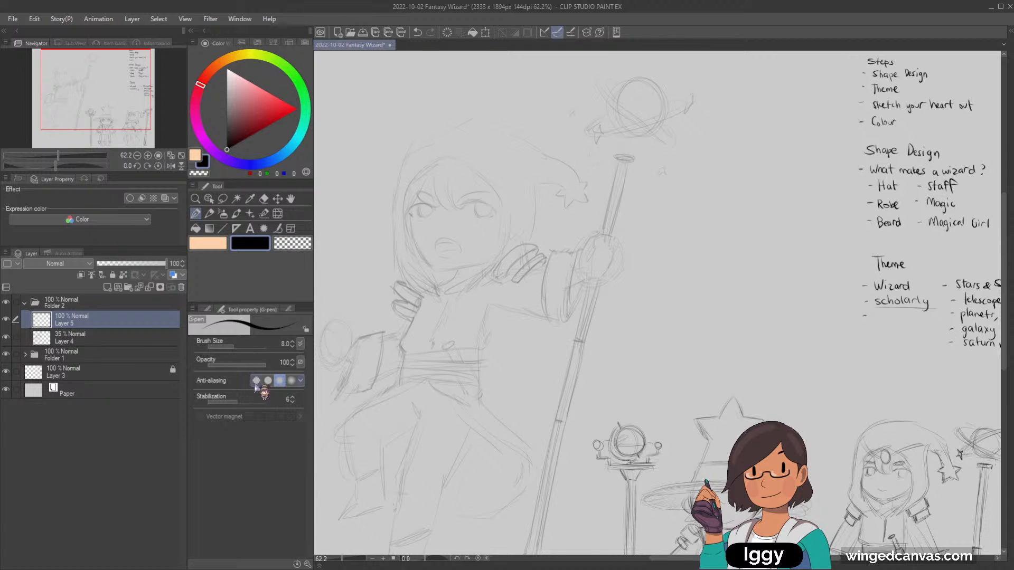
left_click_drag(253, 403, 304, 415)
key("bracketleft")
Fade sketch Layer 4 further to 29% opacity and make Layer 5 the active layer.
left_click(92, 346)
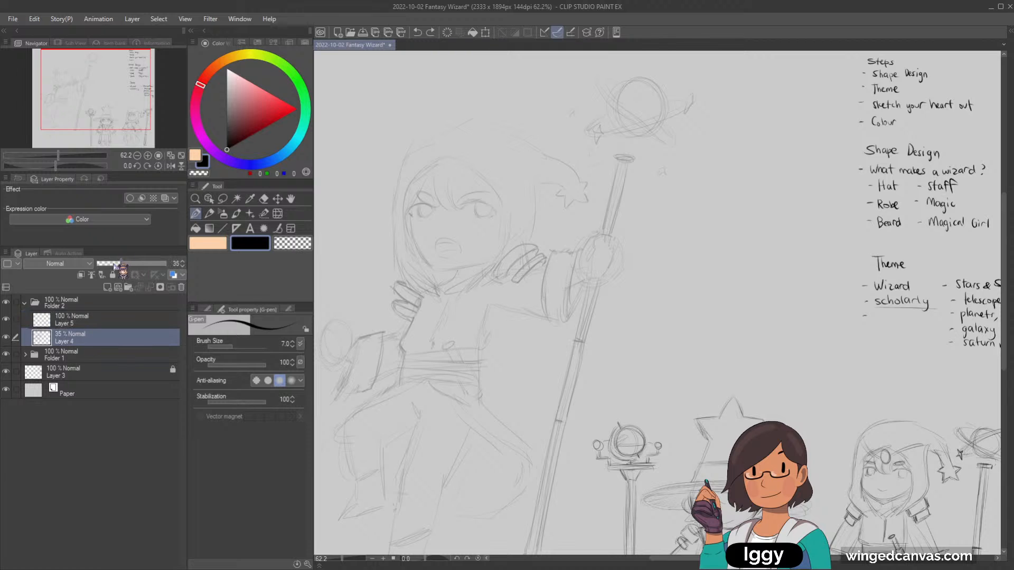
left_click_drag(126, 263, 117, 263)
left_click(119, 320)
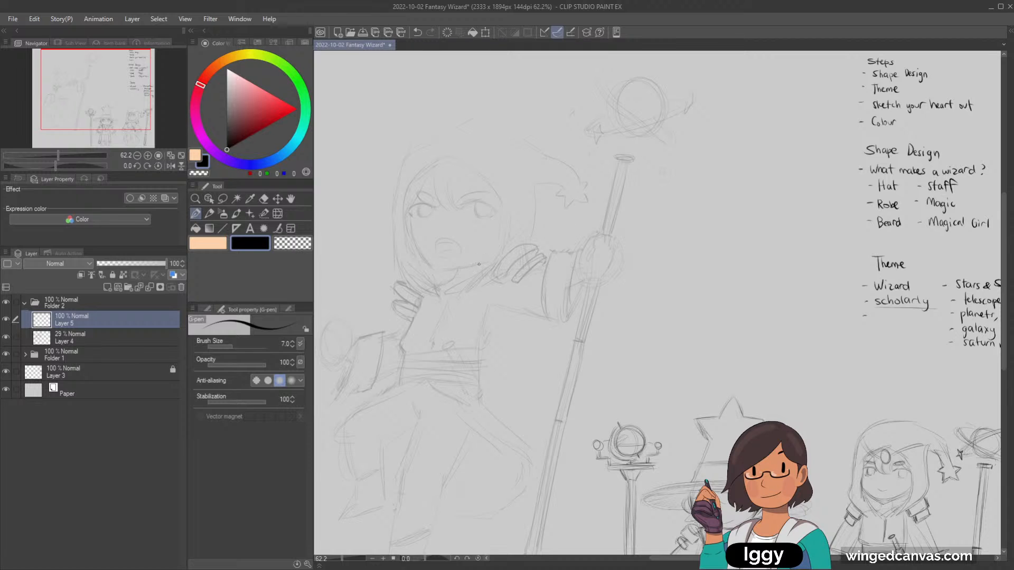
Ink both sides of the hood's face opening down to a point below the chin, undoing rejected strokes.
key("bracketleft")
key("ctrl+z")
key("bracketright")
left_click_drag(453, 294, 489, 266)
key("ctrl+z")
mouse_move(410, 188)
left_mouse_down()
mouse_move(417, 265)
mouse_move(407, 240)
mouse_move(437, 292)
left_mouse_up()
key("ctrl+z")
key("ctrl+z")
mouse_move(465, 279)
left_mouse_down()
mouse_move(492, 258)
mouse_move(501, 211)
left_mouse_up()
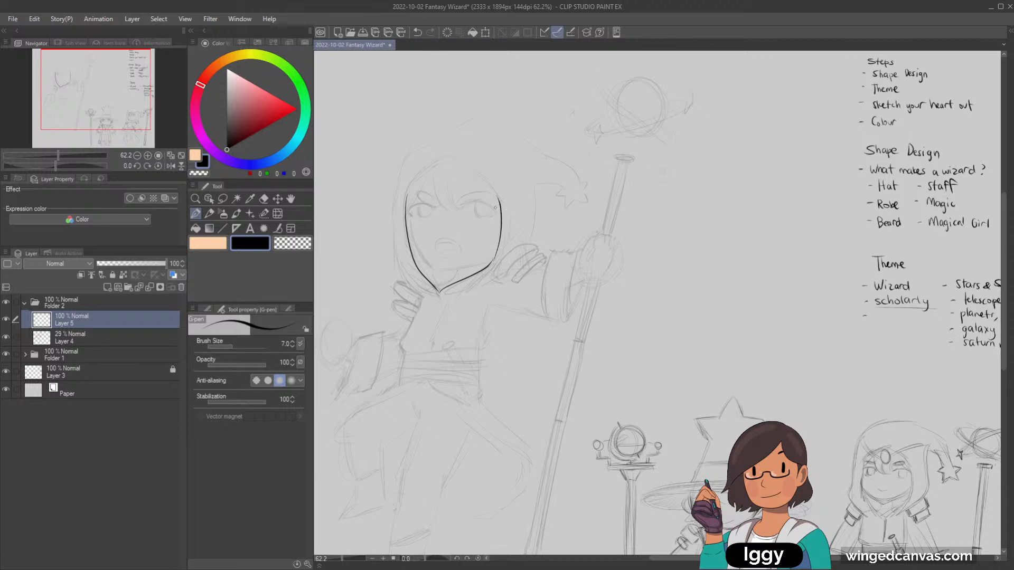
key("ctrl+z")
left_click_drag(493, 262, 497, 184)
Ink the curved upper edge of the hood's face opening, redoing the stroke until it joins both sides.
mouse_move(407, 196)
left_mouse_down()
mouse_move(425, 175)
mouse_move(454, 167)
mouse_move(474, 177)
left_mouse_up()
key("ctrl+z")
key("ctrl+z")
mouse_move(407, 195)
left_mouse_down()
mouse_move(421, 175)
mouse_move(456, 166)
mouse_move(486, 180)
left_mouse_up()
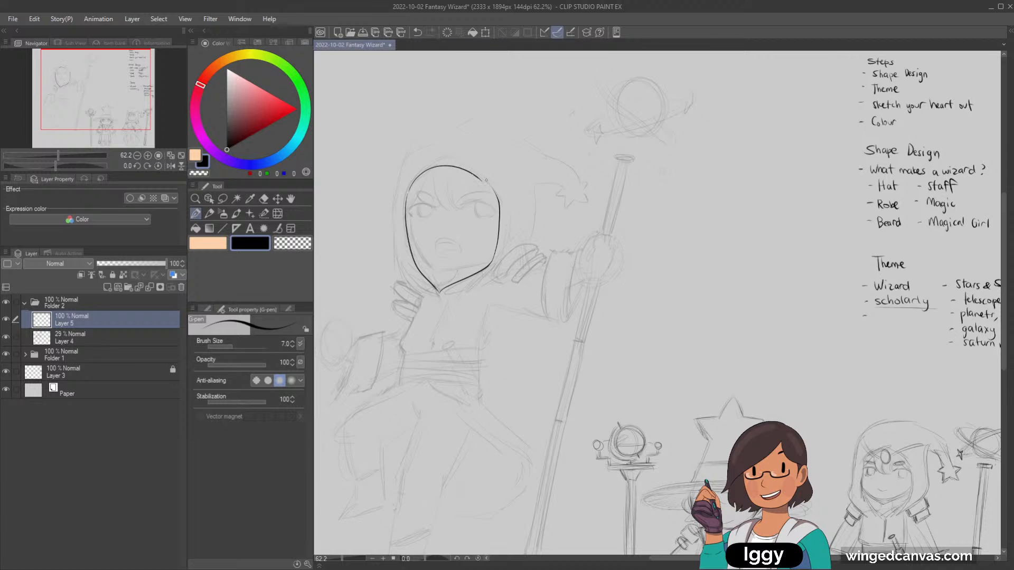
key("ctrl+z")
mouse_move(407, 194)
left_mouse_down()
mouse_move(450, 166)
mouse_move(503, 183)
left_mouse_up()
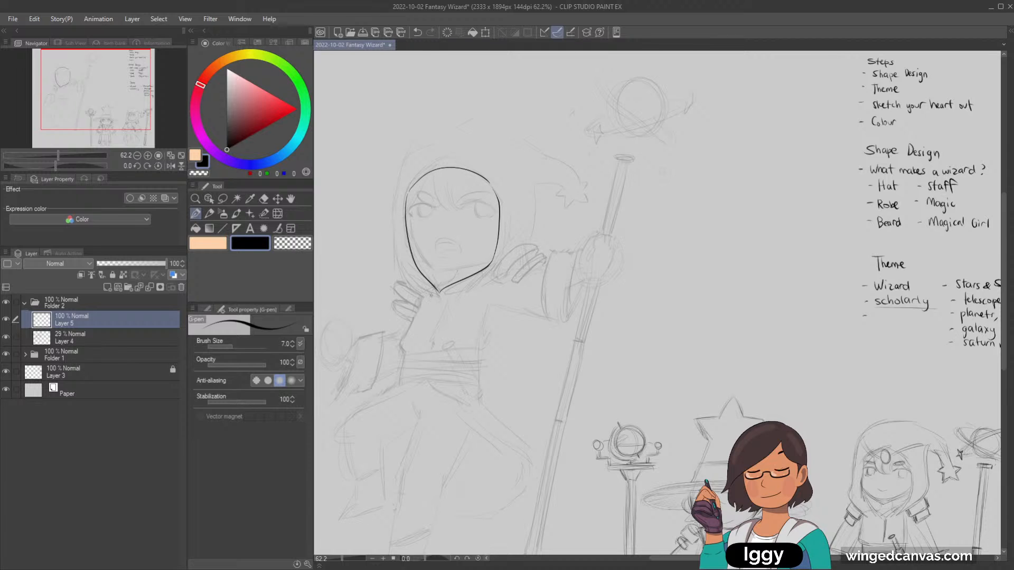
Ink the hood's outer contour up one side to its peak and the fold down the opposite side, undoing rejected strokes.
mouse_move(438, 292)
left_mouse_down()
mouse_move(400, 276)
mouse_move(438, 296)
mouse_move(395, 264)
left_mouse_up()
key("ctrl+z")
left_click_drag(395, 270, 409, 162)
key("ctrl+z")
mouse_move(394, 242)
left_mouse_down()
mouse_move(394, 185)
mouse_move(448, 132)
left_mouse_up()
key("ctrl+z")
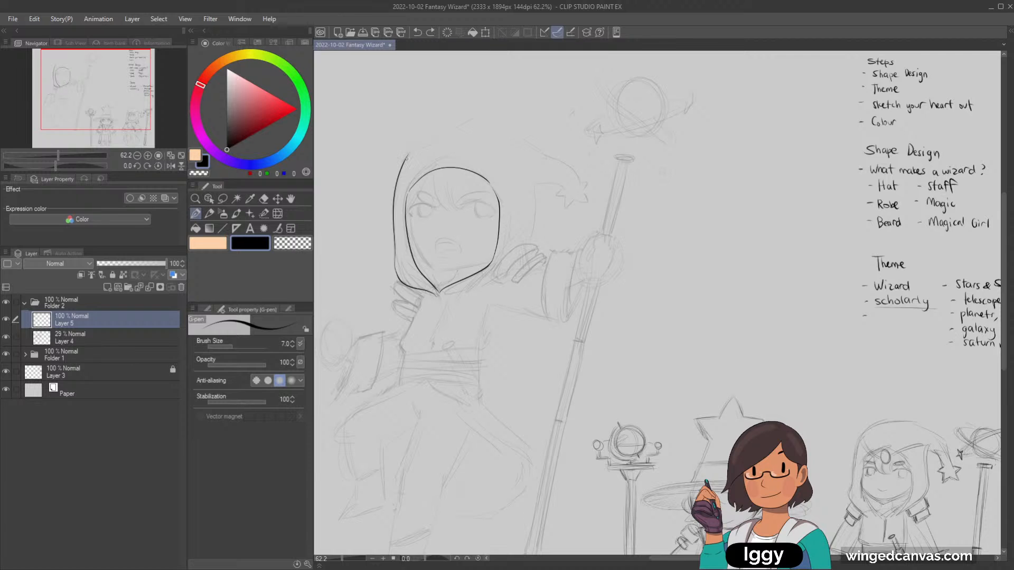
left_click_drag(406, 157, 473, 125)
mouse_move(517, 165)
left_mouse_down()
mouse_move(537, 214)
mouse_move(530, 241)
left_mouse_up()
Ink the layered shoulder bands on the staff-holding arm, redoing strokes that miss the sketch.
mouse_move(494, 279)
left_mouse_down()
mouse_move(500, 258)
mouse_move(541, 247)
left_mouse_up()
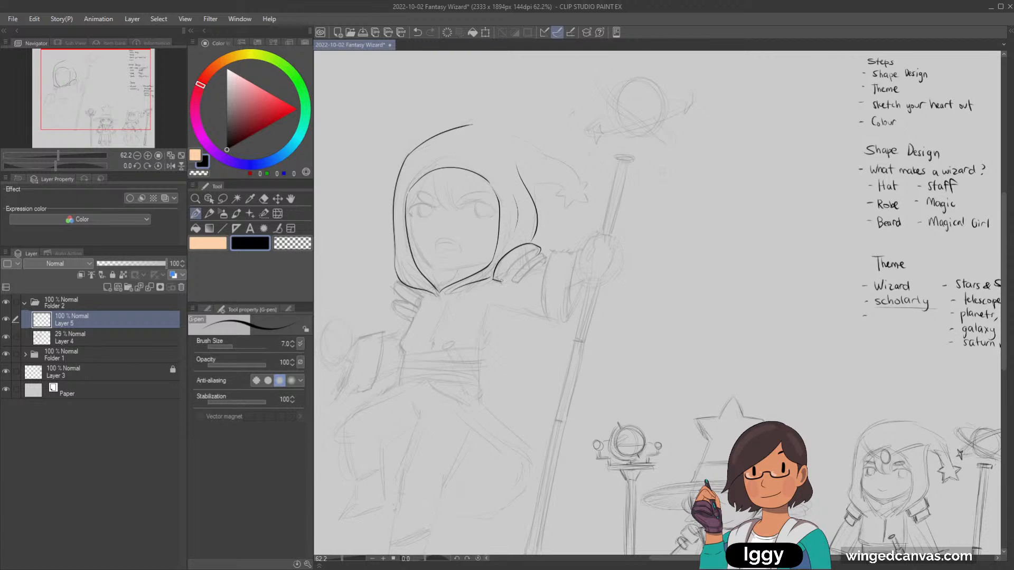
key("ctrl+z")
mouse_move(523, 261)
left_mouse_down()
mouse_move(499, 278)
mouse_move(530, 249)
mouse_move(515, 264)
left_mouse_up()
key("ctrl+z")
left_click_drag(534, 265, 547, 247)
key("ctrl+z")
mouse_move(514, 279)
left_mouse_down()
mouse_move(551, 251)
mouse_move(511, 266)
mouse_move(545, 254)
mouse_move(541, 267)
mouse_move(515, 271)
left_mouse_up()
key("ctrl+z")
Ink the hood's trailing tip from its peak and the small star at its end, redoing rejected strokes.
left_click_drag(474, 125, 550, 160)
key("ctrl+z")
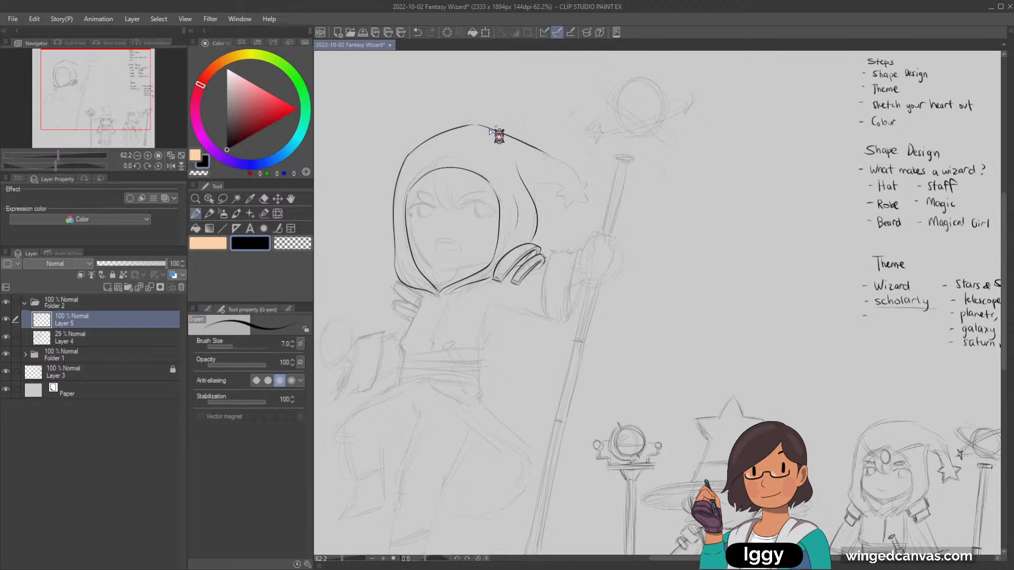
key("ctrl+z")
mouse_move(475, 125)
left_mouse_down()
mouse_move(551, 156)
mouse_move(544, 180)
mouse_move(531, 182)
mouse_move(529, 171)
mouse_move(529, 199)
mouse_move(555, 183)
left_mouse_up()
key("ctrl+z")
mouse_move(557, 195)
left_mouse_down()
mouse_move(567, 207)
mouse_move(576, 199)
left_mouse_up()
key("ctrl+z")
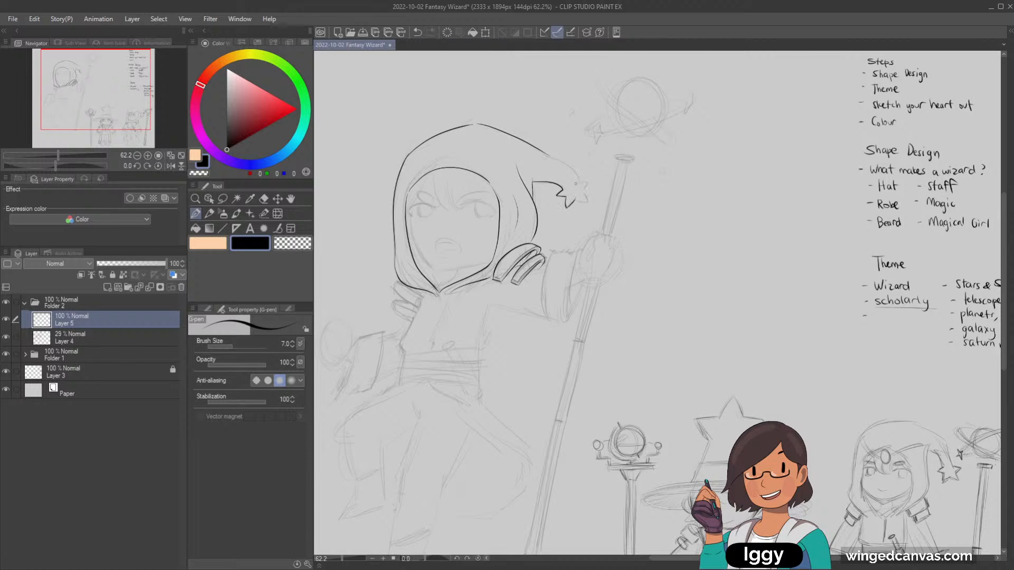
left_click_drag(553, 156, 566, 165)
left_click_drag(581, 197, 586, 205)
Ink the wide sleeve cuff of the raised arm, including the curved inner rim of its opening.
left_click_drag(549, 258, 544, 320)
key("ctrl+z")
left_click_drag(545, 319, 559, 323)
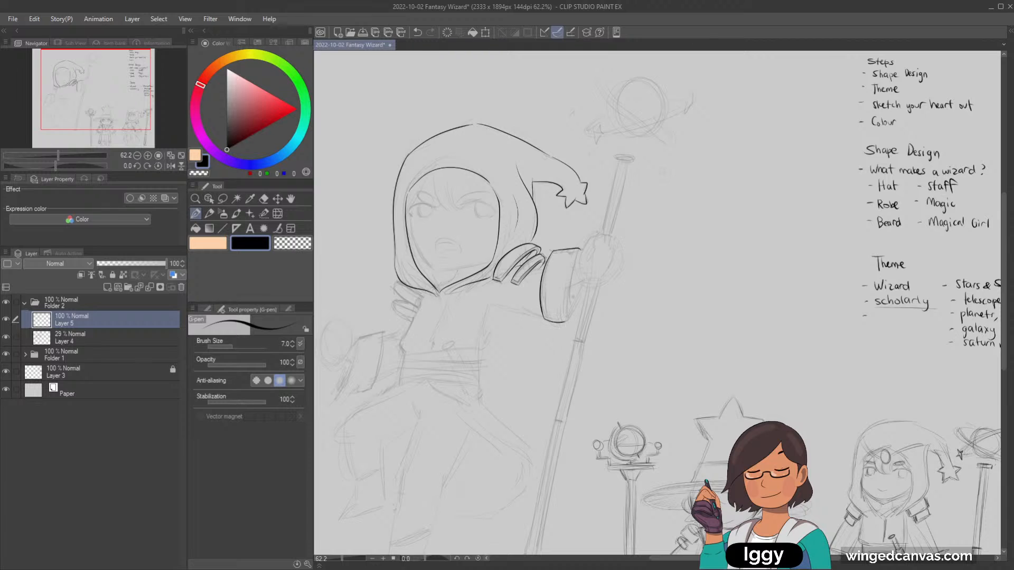
left_click_drag(578, 251, 569, 288)
key("ctrl+z")
mouse_move(578, 250)
left_mouse_down()
mouse_move(567, 322)
mouse_move(581, 295)
left_mouse_up()
key("ctrl+z")
Ink the hand and fingers gripping the staff beyond the raised sleeve's cuff.
left_click_drag(597, 236, 605, 231)
key("ctrl+z")
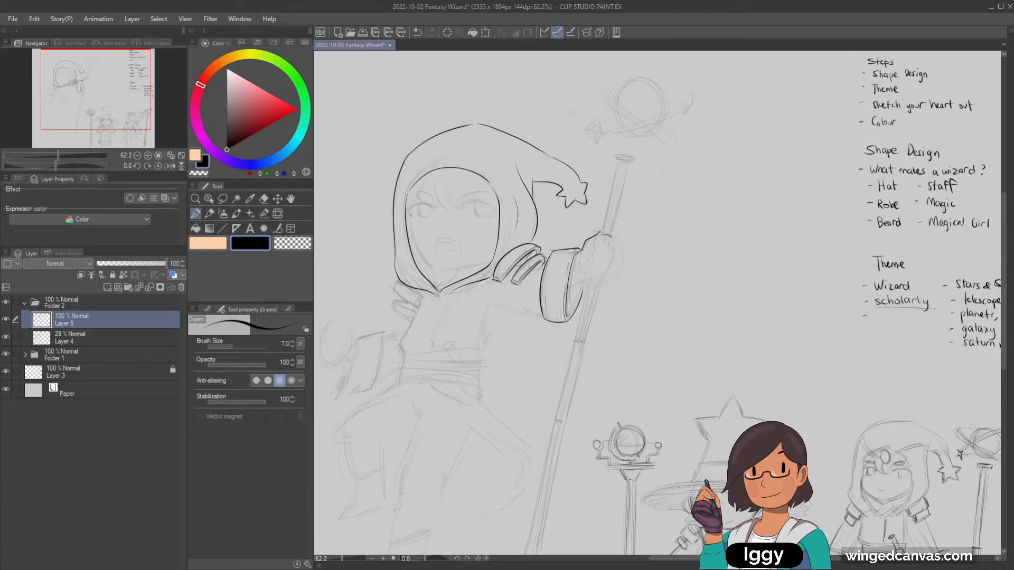
left_click_drag(612, 240, 608, 267)
left_click_drag(594, 274, 602, 277)
Try several inked strokes for the cheek and jaw line inside the hood opening, undoing the rejected ones.
left_click_drag(412, 225, 421, 256)
key("ctrl+z")
mouse_move(129, 102)
left_mouse_down()
mouse_move(135, 112)
mouse_move(106, 102)
left_mouse_up()
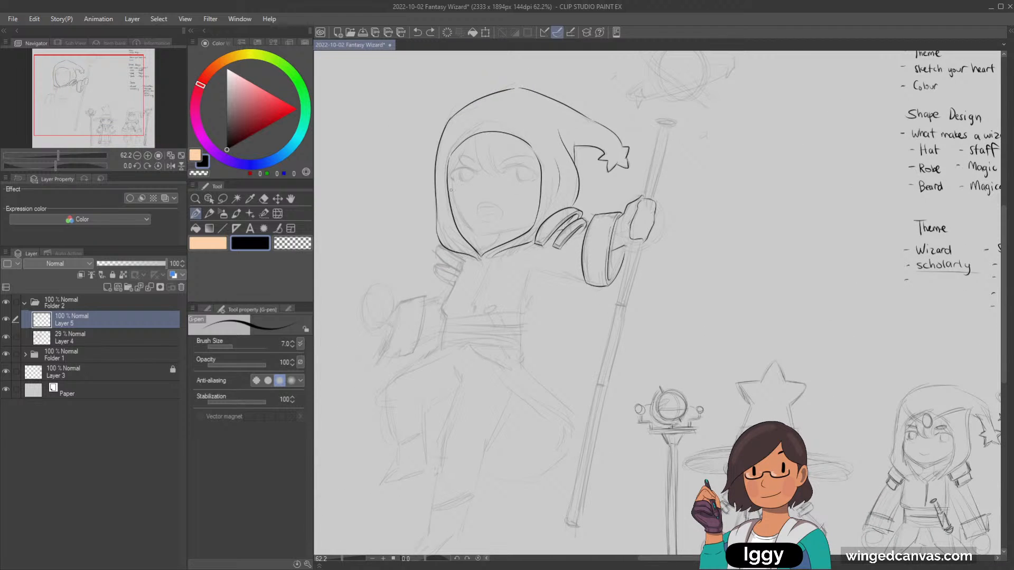
left_click_drag(454, 198, 476, 232)
key("ctrl+z")
left_click_drag(454, 199, 478, 239)
key("ctrl+z")
left_click_drag(452, 186, 479, 237)
key("ctrl+z")
left_click_drag(451, 184, 470, 231)
key("ctrl+z")
key("ctrl+z")
key("ctrl+z")
key("ctrl+z")
Ink the chin and collar lines beneath the face and the shoulder bands on the lowered arm.
mouse_move(480, 235)
left_mouse_down()
mouse_move(497, 256)
mouse_move(535, 222)
left_mouse_up()
key("ctrl+z")
left_click(497, 235)
key("ctrl+z")
key("ctrl+z")
mouse_move(485, 256)
left_mouse_down()
mouse_move(498, 243)
mouse_move(489, 243)
mouse_move(509, 238)
left_mouse_up()
key("ctrl+z")
key("ctrl+z")
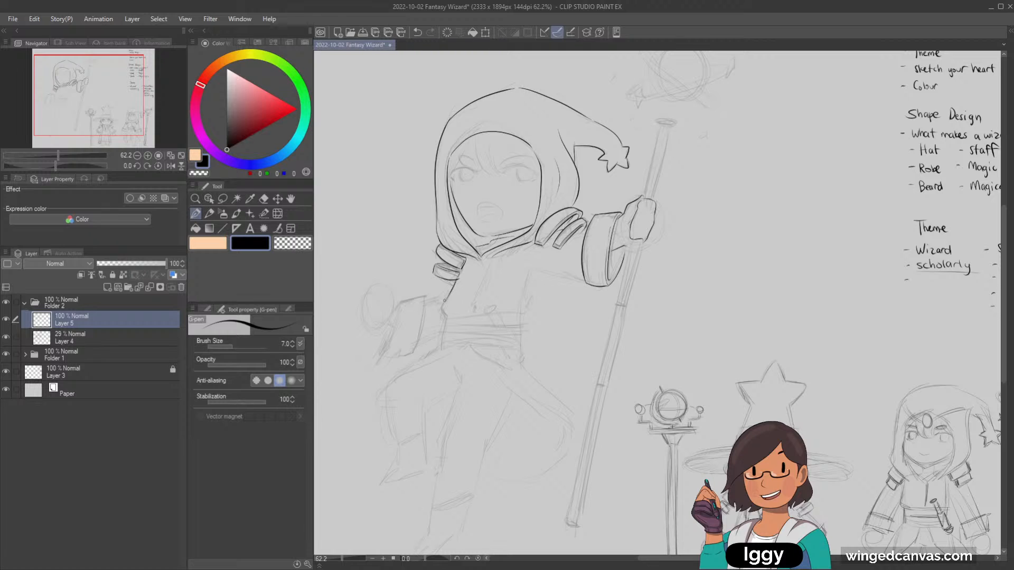
Ink the sides and front opening of the torso down to the waist and the underside of the raised sleeve.
key("ctrl+z")
left_click_drag(442, 301, 448, 316)
left_click_drag(480, 258, 482, 267)
left_click_drag(482, 260, 496, 276)
key("ctrl+z")
key("ctrl+z")
left_click_drag(467, 293, 466, 315)
left_click_drag(531, 271, 526, 312)
mouse_move(533, 268)
left_mouse_down()
mouse_move(568, 275)
mouse_move(555, 273)
left_mouse_up()
key("ctrl+z")
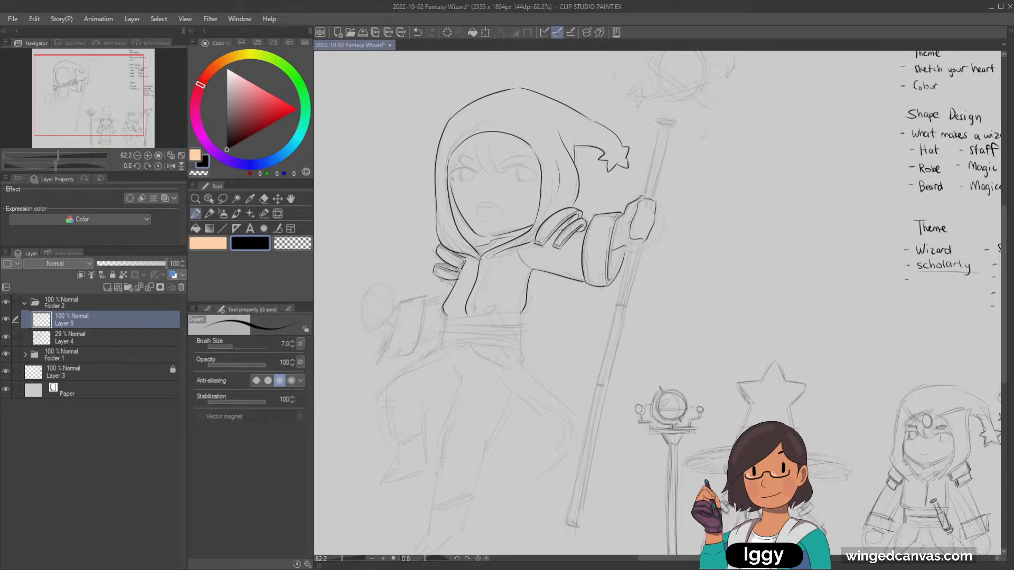
Ink the start of the lowered arm and the top's hem, and check the line art with sketch Layer 4 temporarily hidden.
left_click_drag(433, 297, 439, 292)
key("ctrl+z")
left_click_drag(447, 316, 471, 314)
left_click(6, 337)
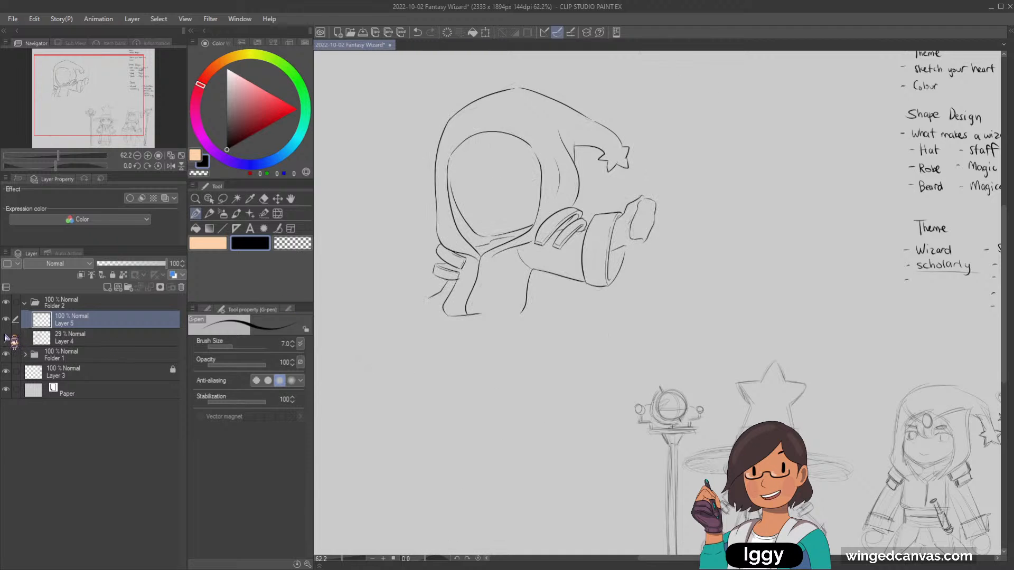
left_click(6, 337)
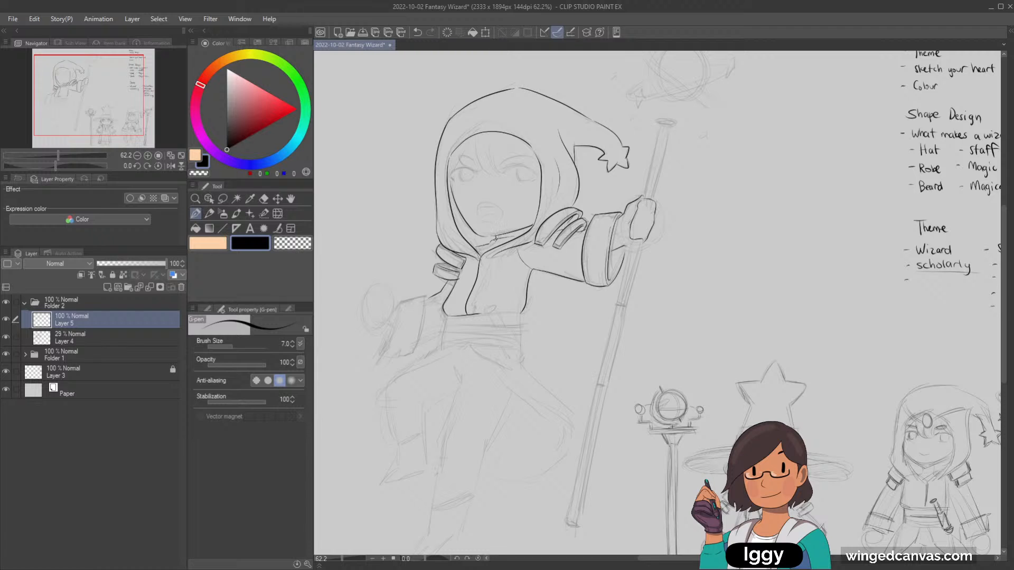
Ink the hair locks along the lower sides of the face inside the hood, undoing rejected strokes.
left_click_drag(452, 213, 467, 232)
key("ctrl+z")
key("ctrl+z")
key("ctrl+z")
mouse_move(538, 196)
left_mouse_down()
mouse_move(533, 219)
mouse_move(518, 223)
left_mouse_up()
key("ctrl+z")
key("ctrl+z")
key("ctrl+z")
key("ctrl+z")
key("ctrl+z")
key("ctrl+z")
Ink the central pointed fringe lock across the forehead, redoing the stroke until it fits.
left_click_drag(472, 139, 489, 171)
key("ctrl+z")
key("ctrl+z")
key("ctrl+z")
mouse_move(472, 136)
left_mouse_down()
mouse_move(475, 172)
mouse_move(498, 174)
left_mouse_up()
key("ctrl+z")
key("ctrl+y")
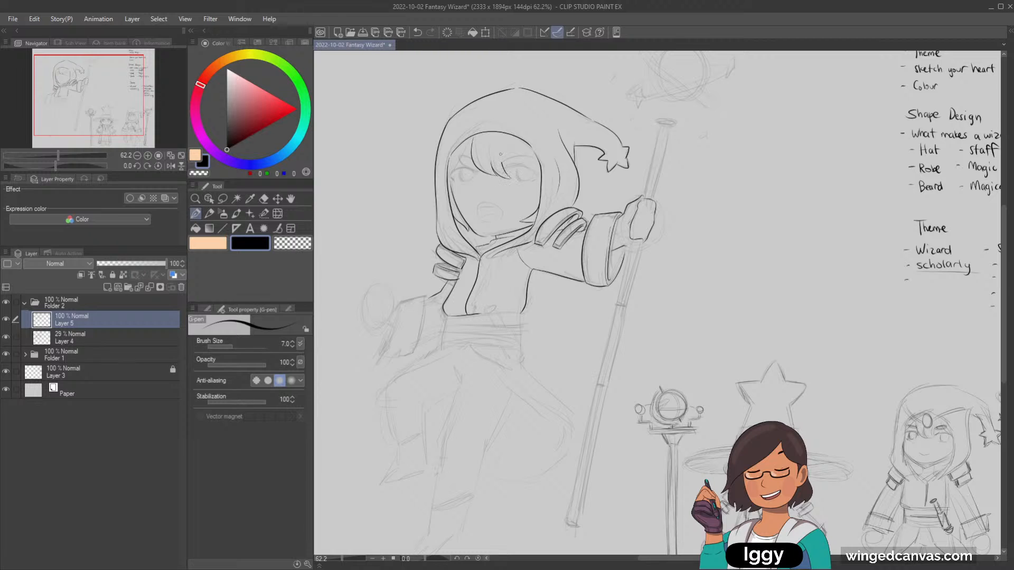
Ink the remaining fringe locks beside the central one on both sides of the forehead.
key("ctrl+z")
mouse_move(502, 142)
left_mouse_down()
mouse_move(511, 176)
mouse_move(519, 140)
left_mouse_up()
left_click_drag(457, 175, 461, 177)
key("ctrl+z")
left_click_drag(515, 144, 539, 167)
key("ctrl+z")
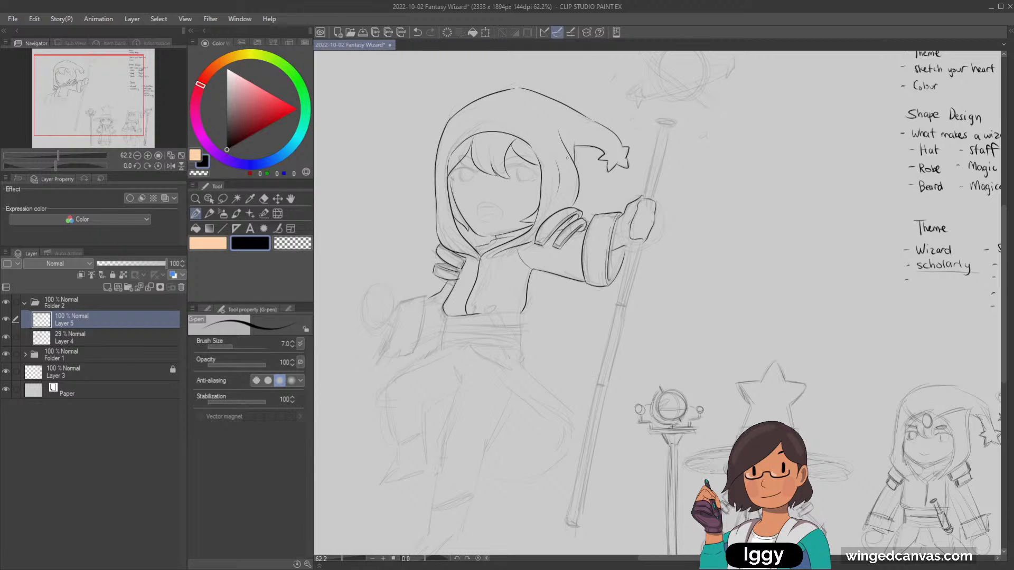
key("ctrl+z")
Create a new layer above the hood line art and try a first eye stroke on it.
left_click(107, 287)
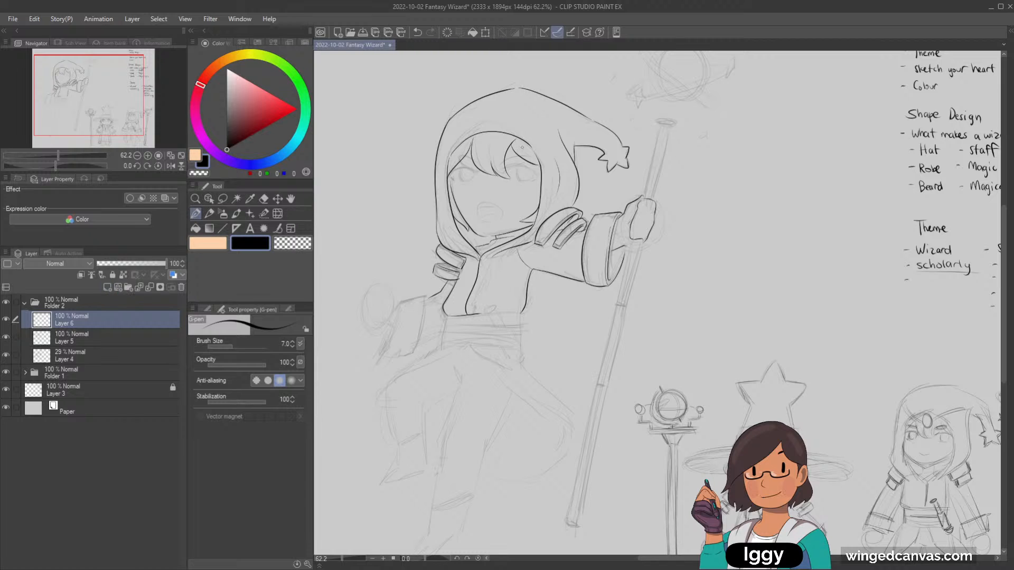
left_click_drag(509, 170, 525, 162)
key("ctrl+z")
Lasso the sketched face on Layer 4, move it slightly lower inside the hood, and deselect it.
left_click(116, 340)
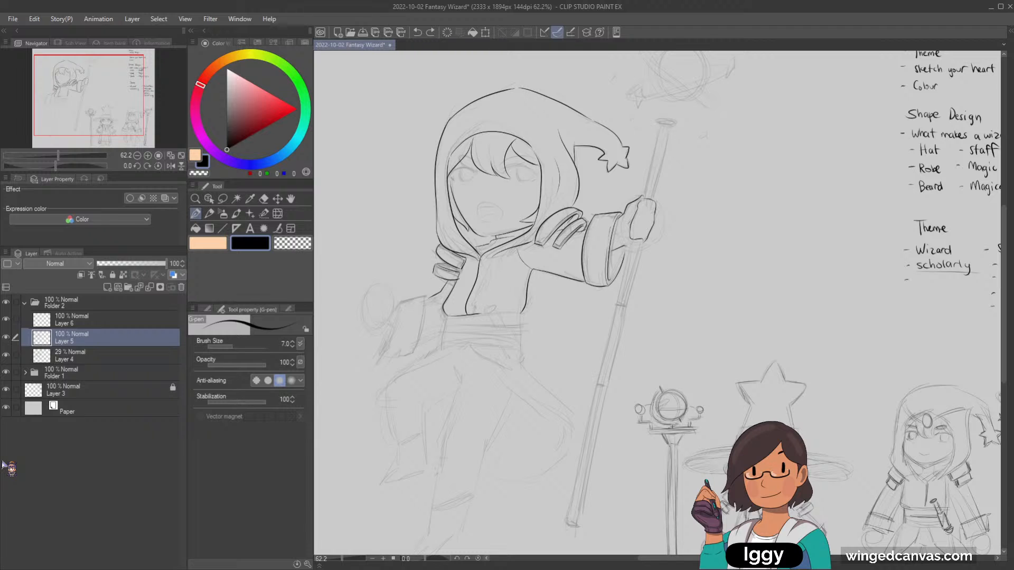
left_click(223, 199)
left_click(104, 357)
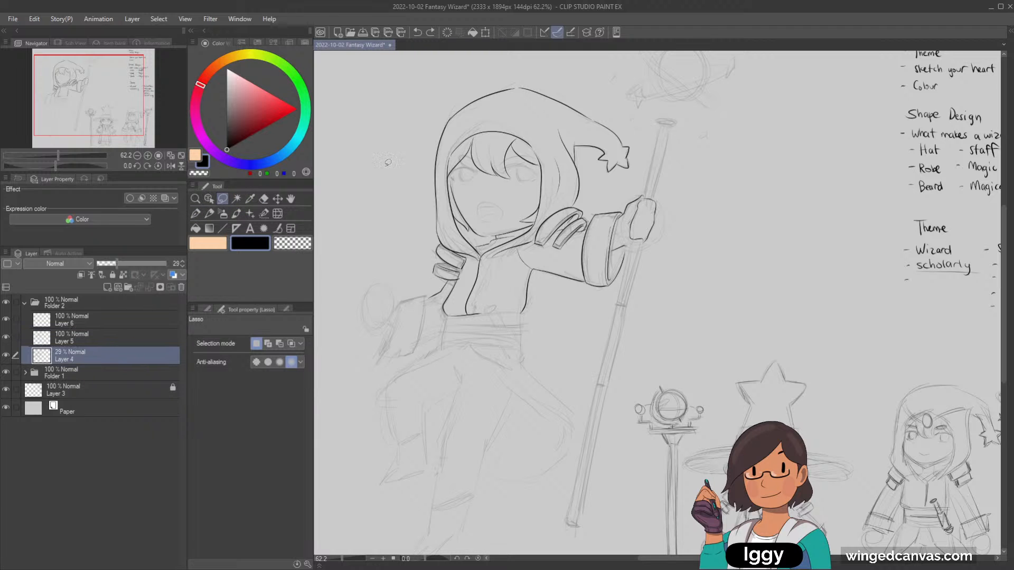
mouse_move(465, 131)
left_mouse_down()
mouse_move(453, 189)
mouse_move(490, 226)
mouse_move(540, 192)
mouse_move(549, 167)
mouse_move(513, 126)
left_mouse_up()
left_click(277, 199)
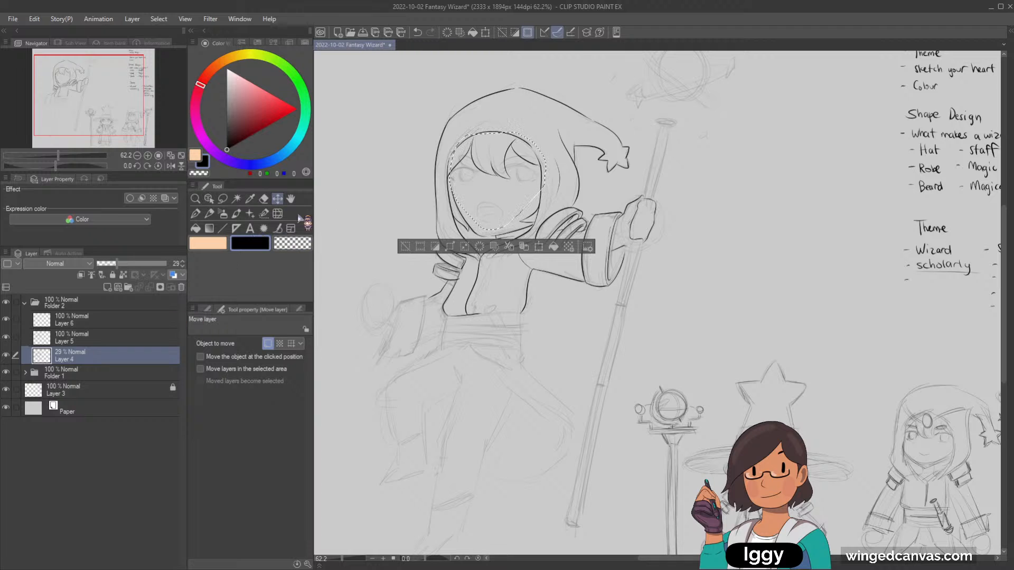
left_click_drag(538, 194, 531, 199)
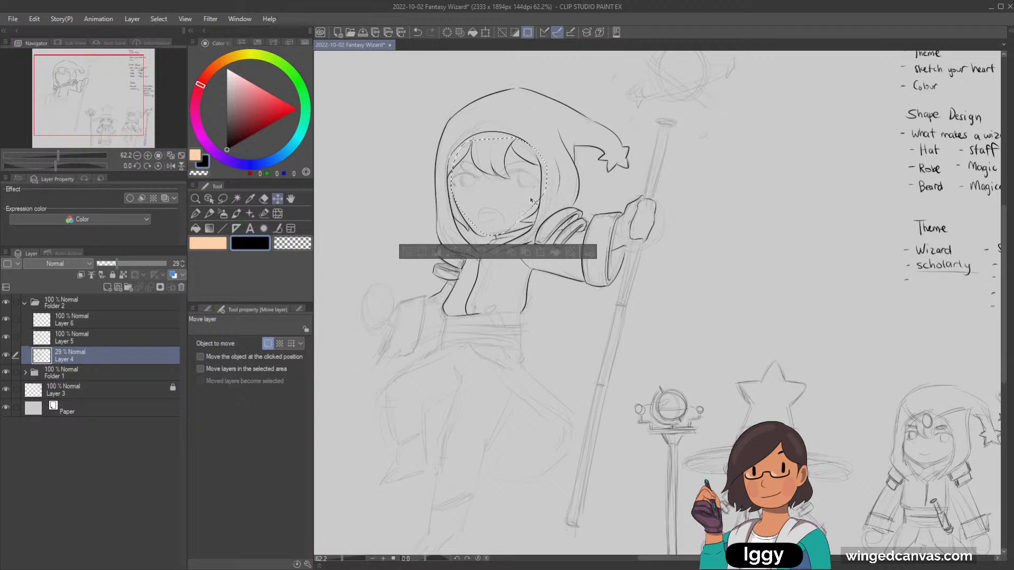
left_click(407, 252)
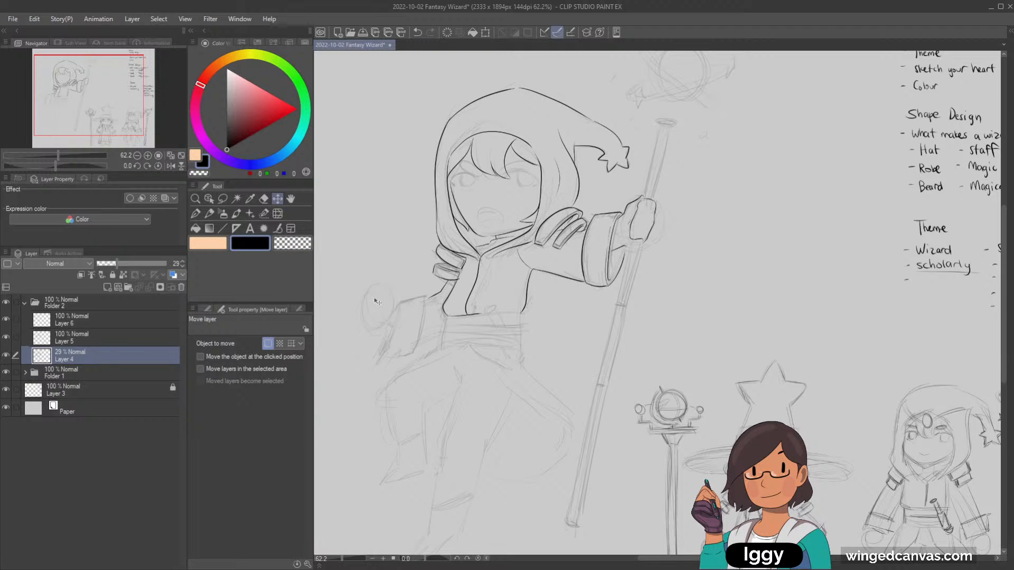
Restore the face selection and shift the sketched features slightly toward the staff side with a transform.
key("ctrl+z")
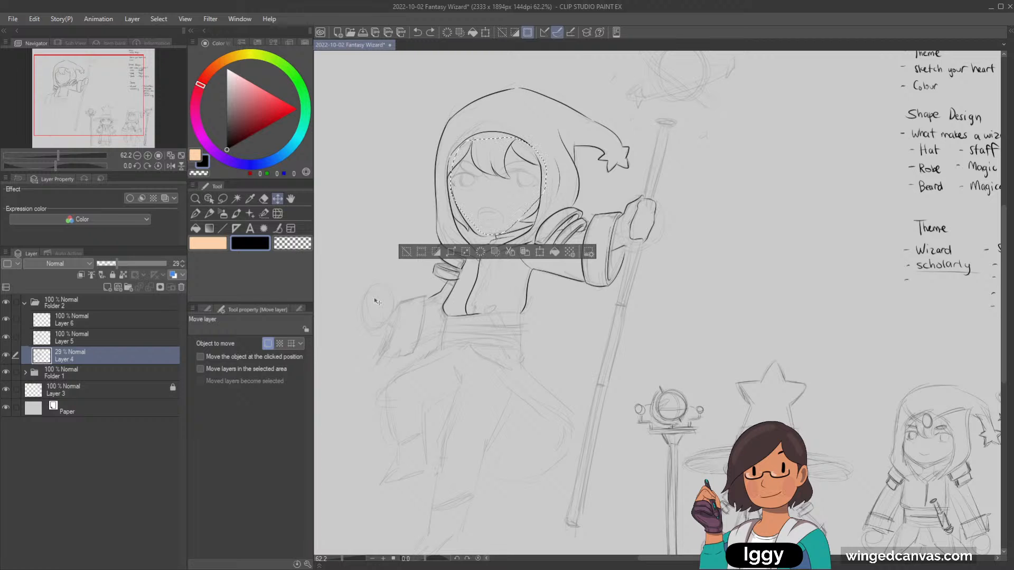
key("ctrl+t")
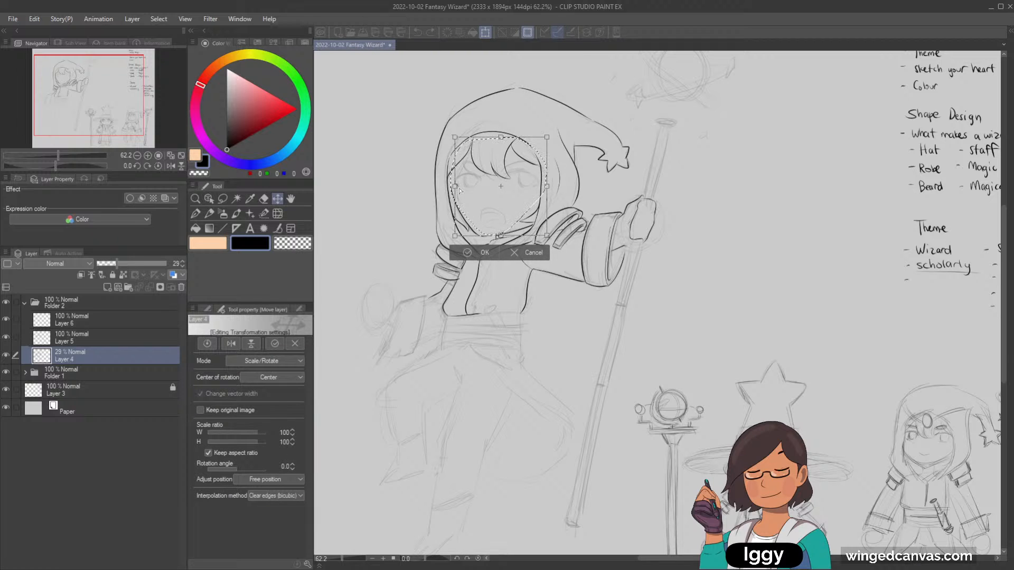
left_click(473, 252)
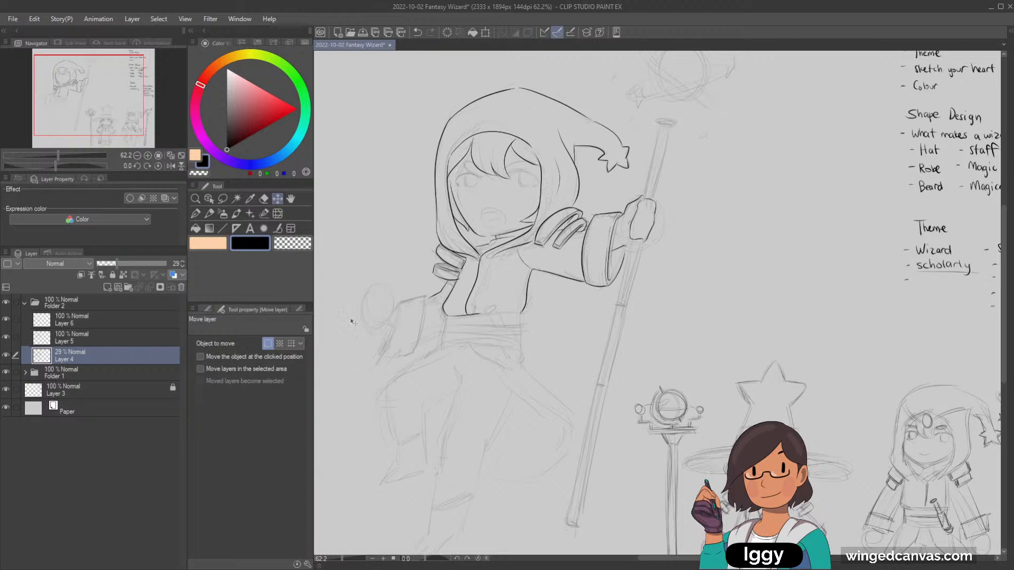
left_click(409, 253)
Make Layer 6 active and ink the eye's upper lid with the G-pen after trying the Lighter pencil.
left_click(105, 338)
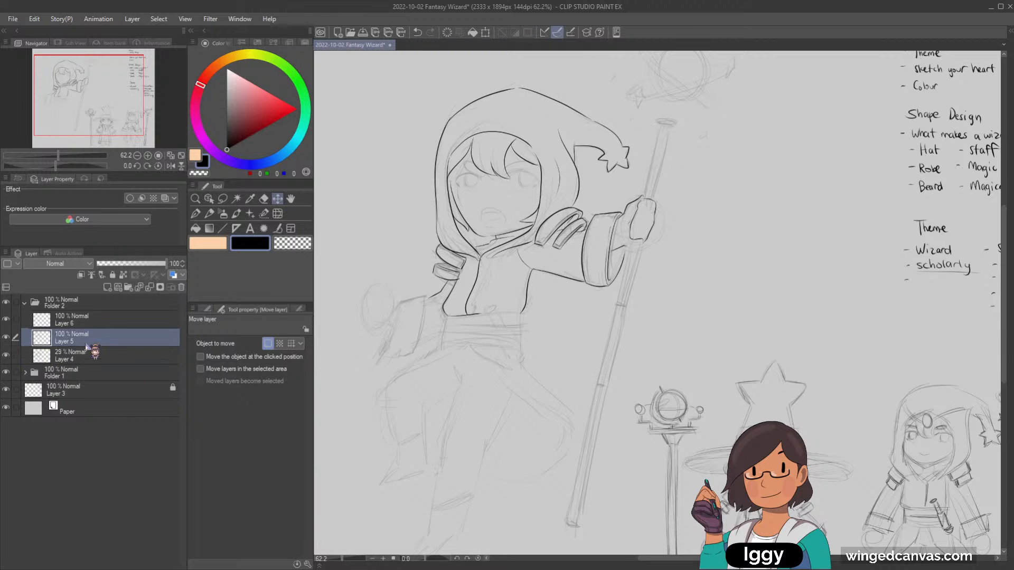
left_click(100, 322)
left_click(209, 214)
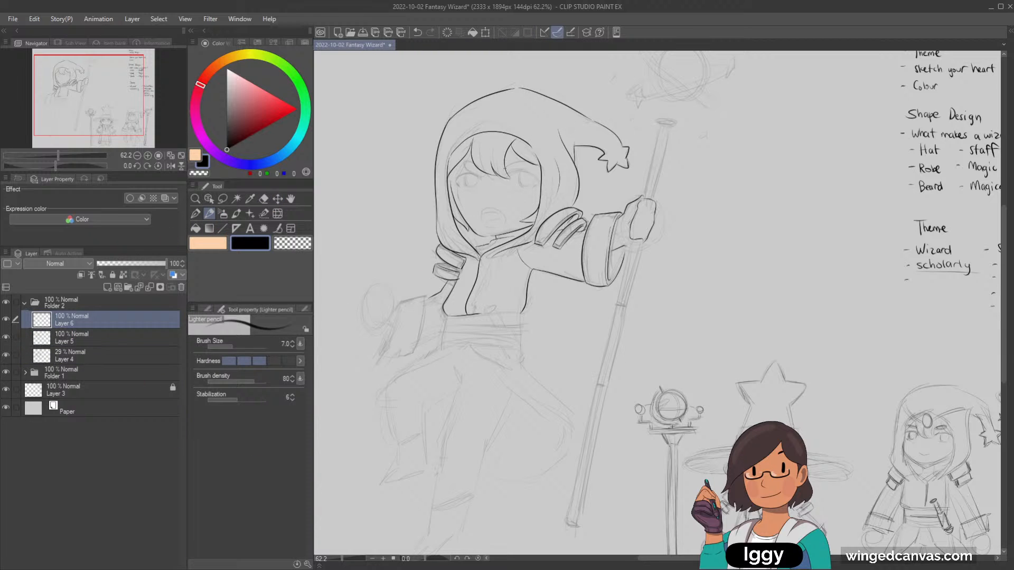
left_click_drag(509, 161, 525, 184)
key("ctrl+z")
left_click(196, 214)
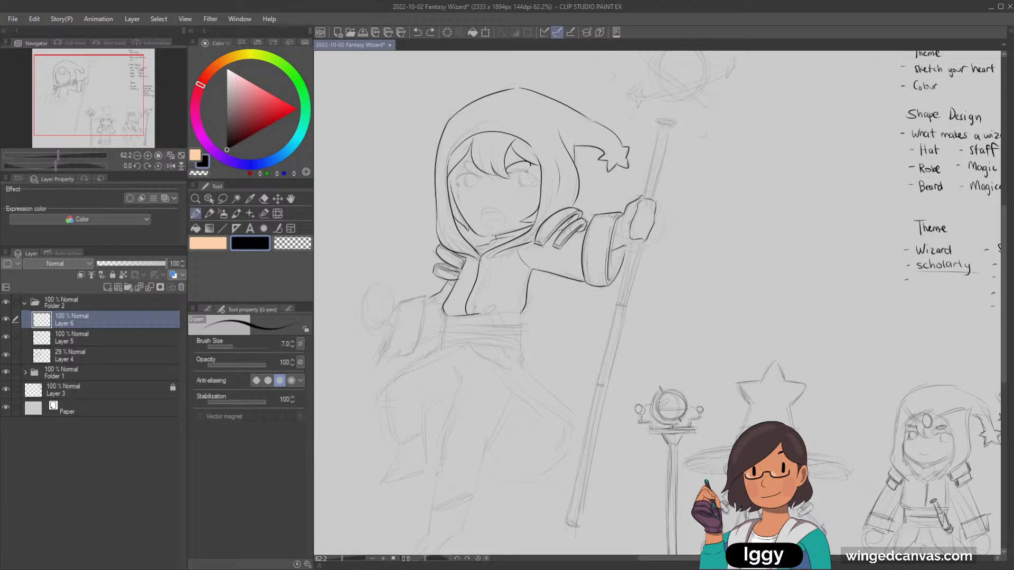
Ink the wizard's two angular eyebrows below the bangs on Layer 6 with the G-pen.
left_click_drag(526, 171, 506, 174)
left_click_drag(427, 175, 496, 236)
key("p")
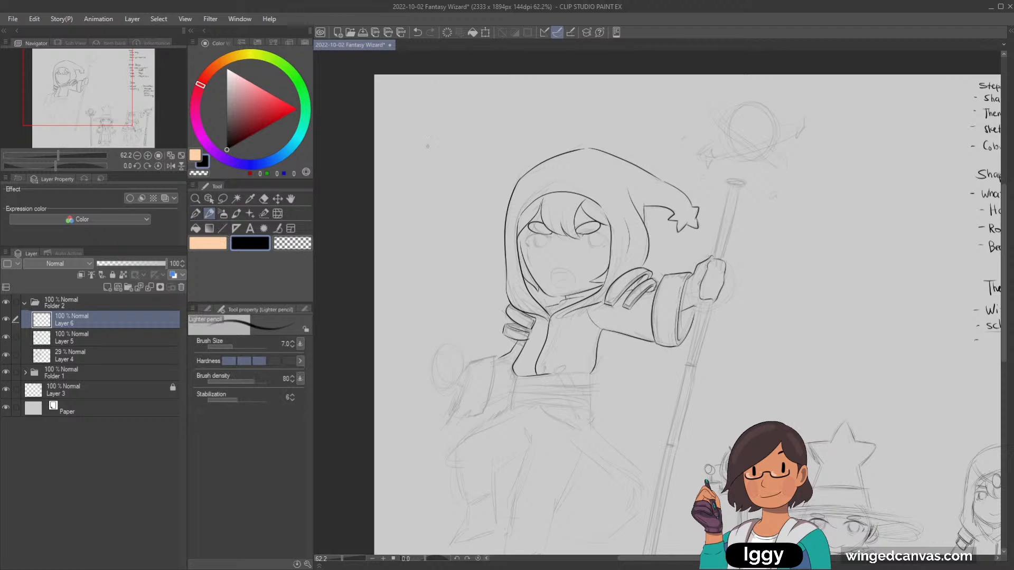
Doodle a pair of legs with the G-pen in the empty area beside the hooded figure, and undo the doodle.
left_click(195, 213)
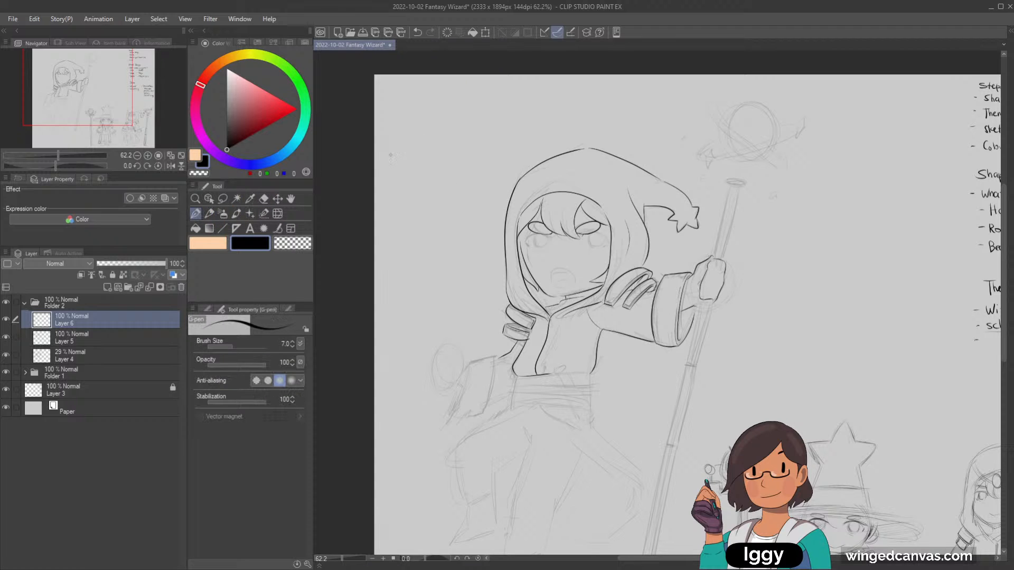
left_click_drag(415, 194, 408, 223)
mouse_move(458, 194)
left_mouse_down()
mouse_move(462, 216)
mouse_move(441, 223)
mouse_move(460, 223)
mouse_move(407, 250)
mouse_move(463, 252)
left_mouse_up()
key("ctrl+z")
mouse_move(416, 226)
left_mouse_down()
mouse_move(425, 221)
mouse_move(407, 194)
mouse_move(409, 238)
left_mouse_up()
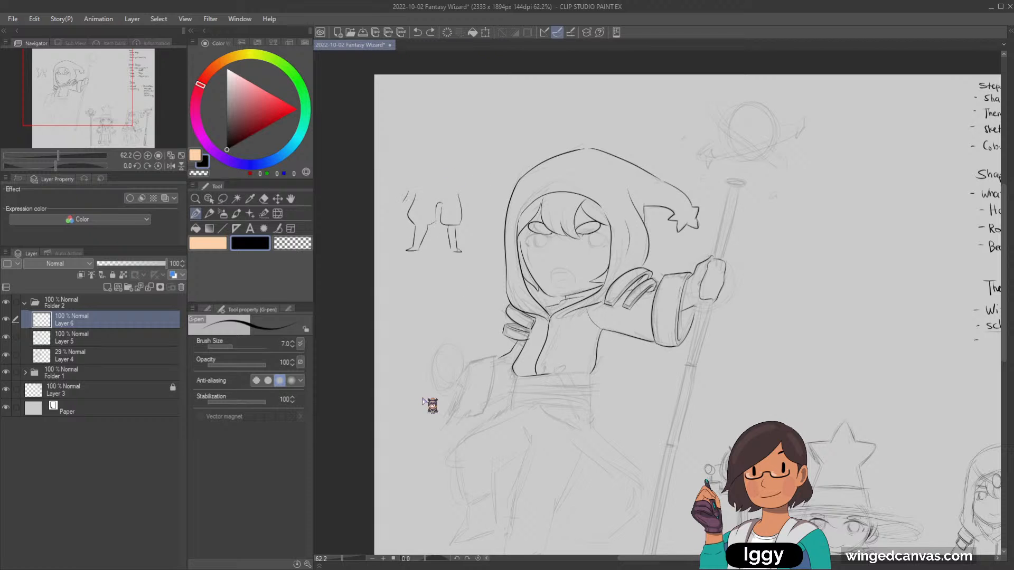
key("ctrl+z")
key("ctrl+z")
key("ctrl+z")
key("ctrl+z")
key("ctrl+z")
key("ctrl+z")
key("ctrl+z")
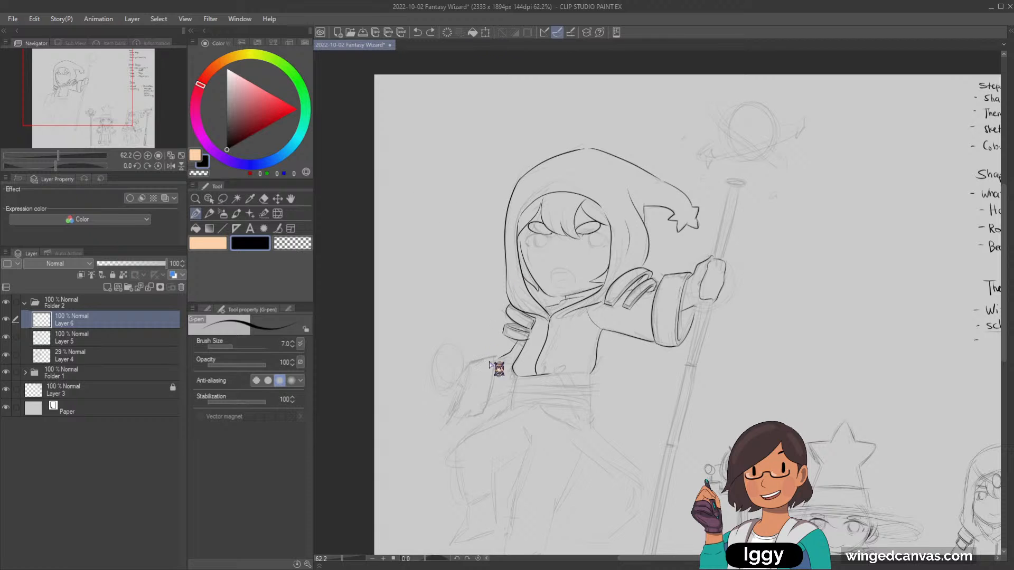
Doodle a small spiky-haired chibi figure with a jacket and baggy trousers in the empty area beside the wizard.
mouse_move(425, 200)
left_mouse_down()
mouse_move(446, 214)
mouse_move(445, 195)
mouse_move(430, 204)
mouse_move(448, 208)
mouse_move(429, 202)
mouse_move(437, 195)
mouse_move(424, 218)
mouse_move(422, 208)
mouse_move(450, 220)
left_mouse_up()
key("ctrl+z")
mouse_move(426, 222)
left_mouse_down()
mouse_move(414, 231)
mouse_move(451, 239)
left_mouse_up()
left_click_drag(427, 236, 427, 247)
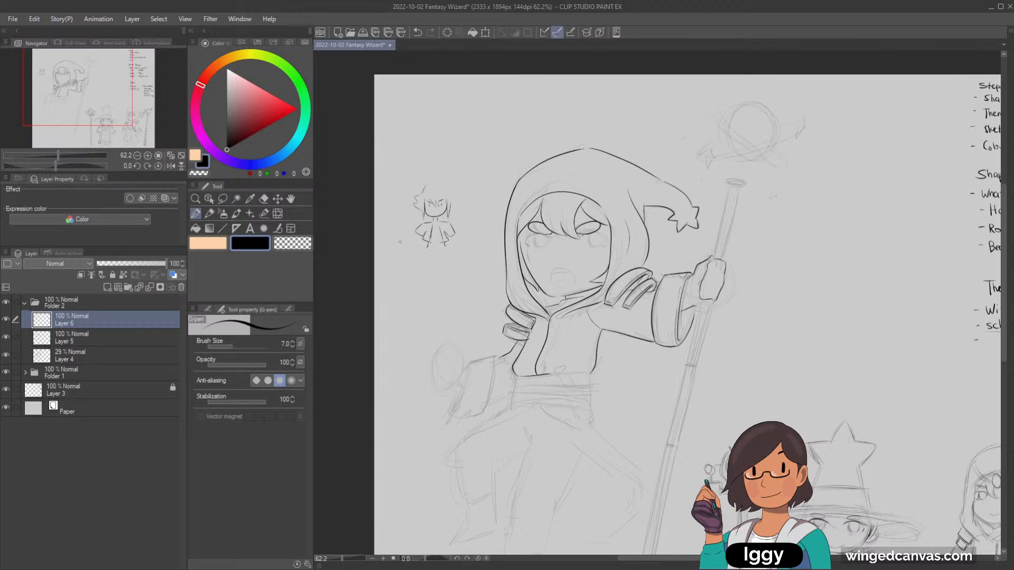
mouse_move(418, 237)
left_mouse_down()
mouse_move(427, 247)
mouse_move(411, 243)
left_mouse_up()
mouse_move(412, 247)
left_mouse_down()
mouse_move(408, 256)
mouse_move(457, 256)
left_mouse_up()
mouse_move(421, 281)
left_mouse_down()
mouse_move(436, 262)
mouse_move(457, 273)
mouse_move(404, 296)
mouse_move(419, 297)
left_mouse_up()
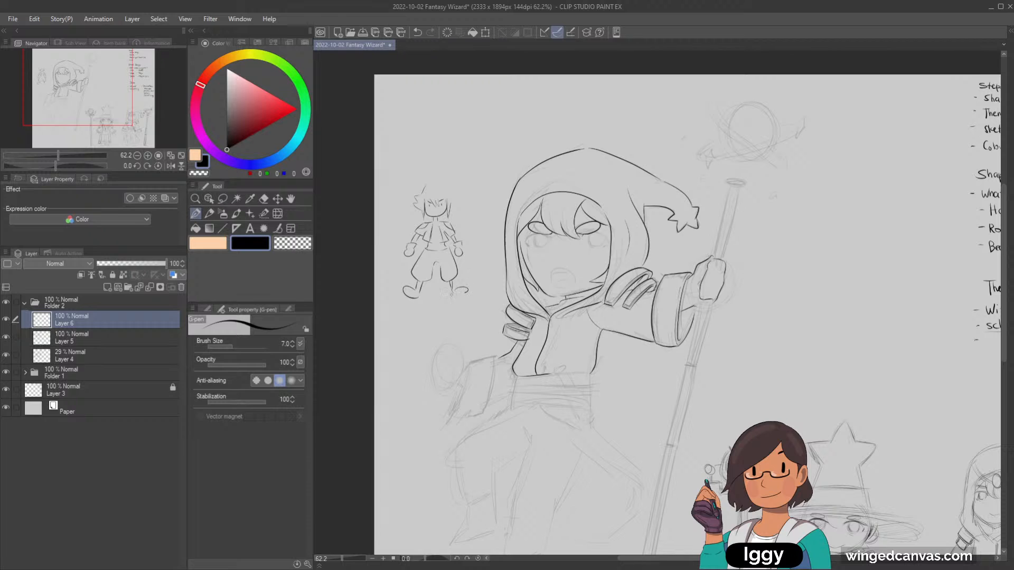
Undo the chibi doodle's latest strokes and erase its remains with the hard eraser.
key("ctrl+z")
key("ctrl+z")
key("ctrl+z")
key("ctrl+z")
key("ctrl+z")
key("ctrl+z")
key("ctrl+z")
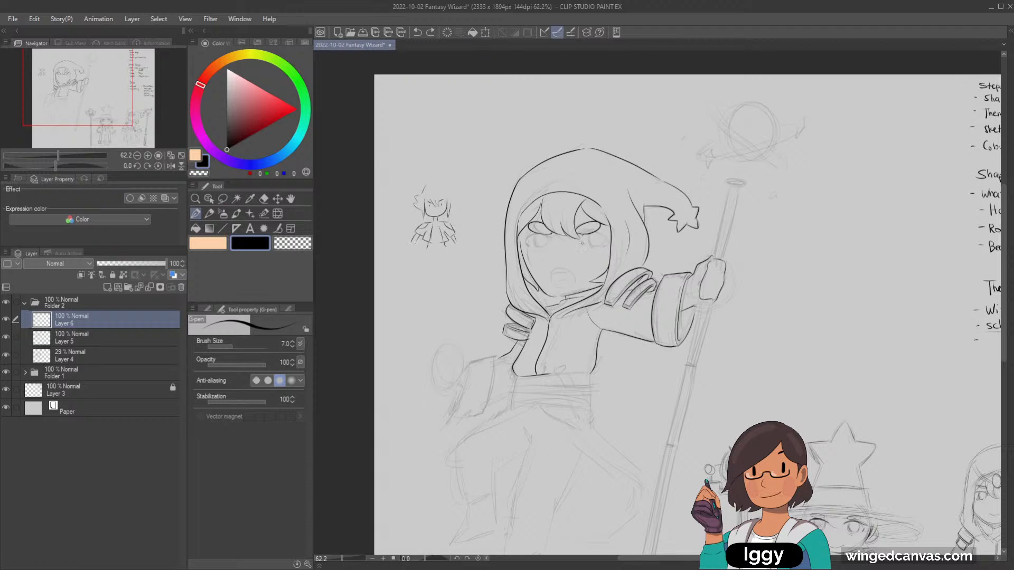
key("ctrl+z")
left_click(263, 199)
mouse_move(437, 194)
left_mouse_down()
mouse_move(424, 261)
mouse_move(436, 212)
mouse_move(451, 206)
mouse_move(422, 169)
left_mouse_up()
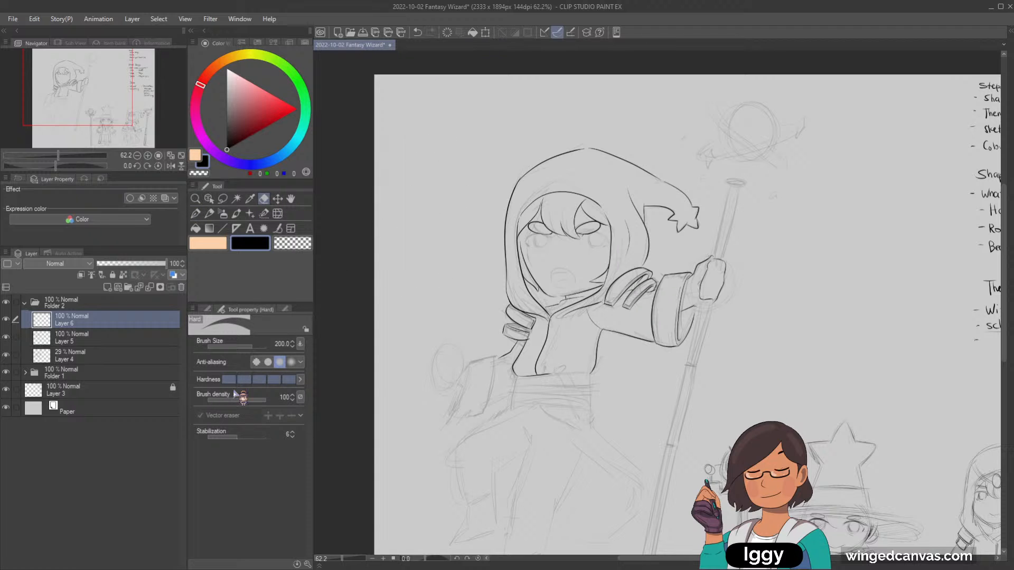
Ink the curved upper lash lines of both eyes beneath the eyebrows with the G-pen.
left_click(195, 213)
left_click_drag(95, 106, 102, 116)
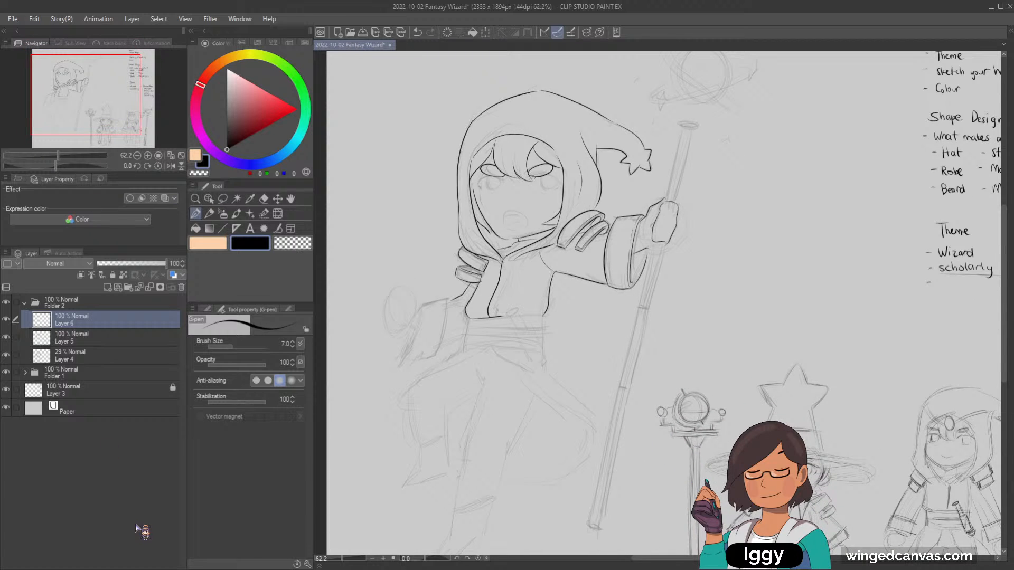
left_click(195, 199)
left_click(475, 272, "alt")
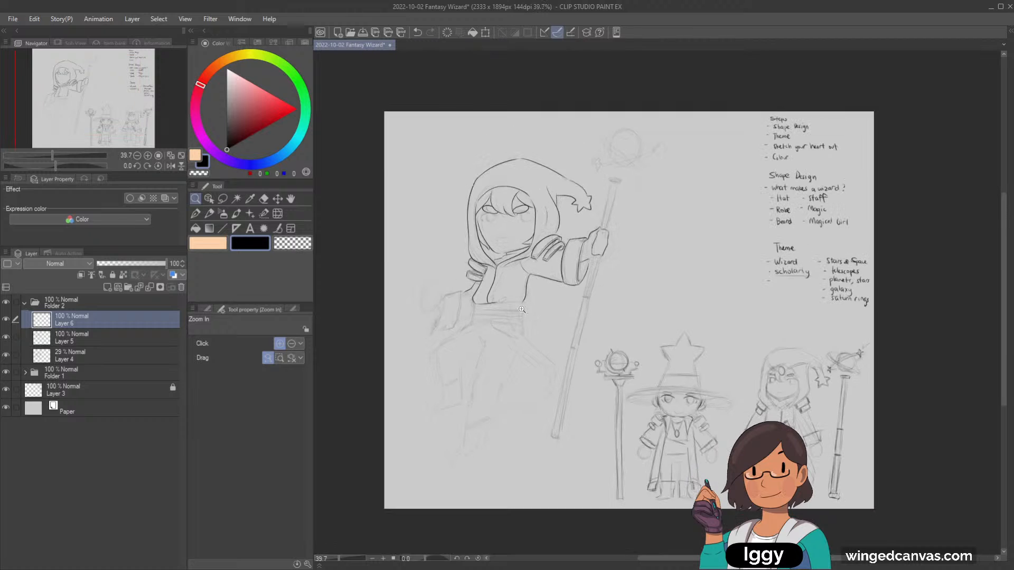
left_click(573, 360)
left_click(546, 182)
left_click(196, 214)
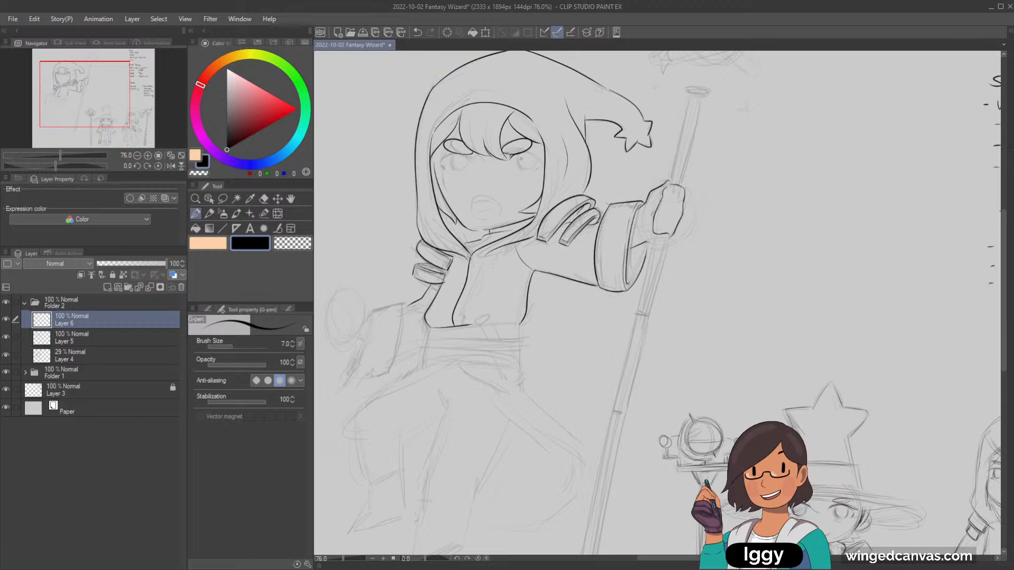
key("ctrl+z")
left_click_drag(519, 152, 536, 159)
key("ctrl+z")
key("ctrl+z")
Reduce the hard eraser to size 30 and erase the hair line around the eyebrow farther from the staff on Layer 5.
left_click(264, 199)
key("bracketleft")
key("bracketleft")
key("bracketleft")
key("bracketleft")
key("bracketleft")
key("bracketleft")
key("bracketleft")
key("bracketleft")
key("bracketleft")
key("bracketleft")
key("bracketleft")
key("bracketleft")
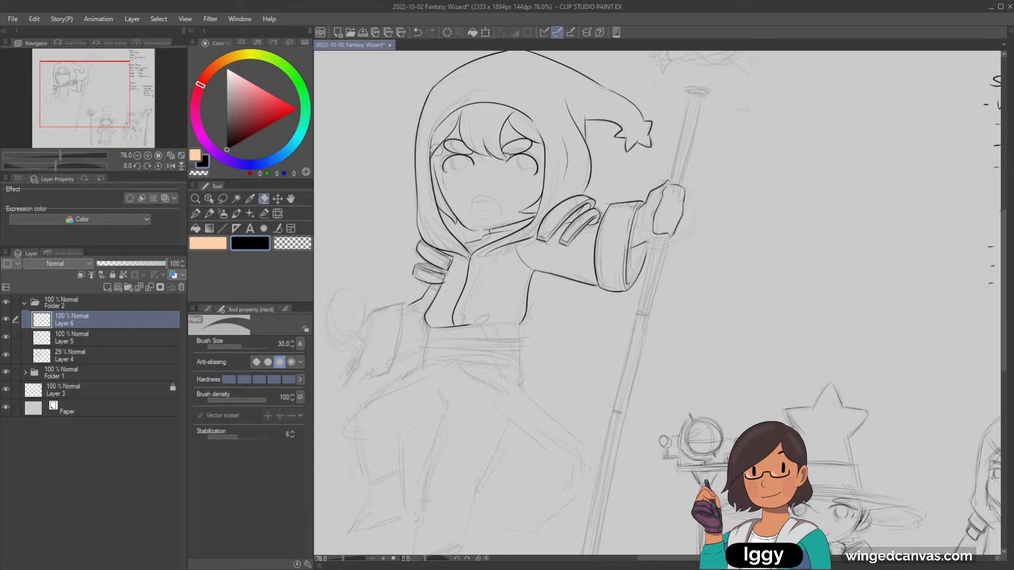
left_click(78, 341)
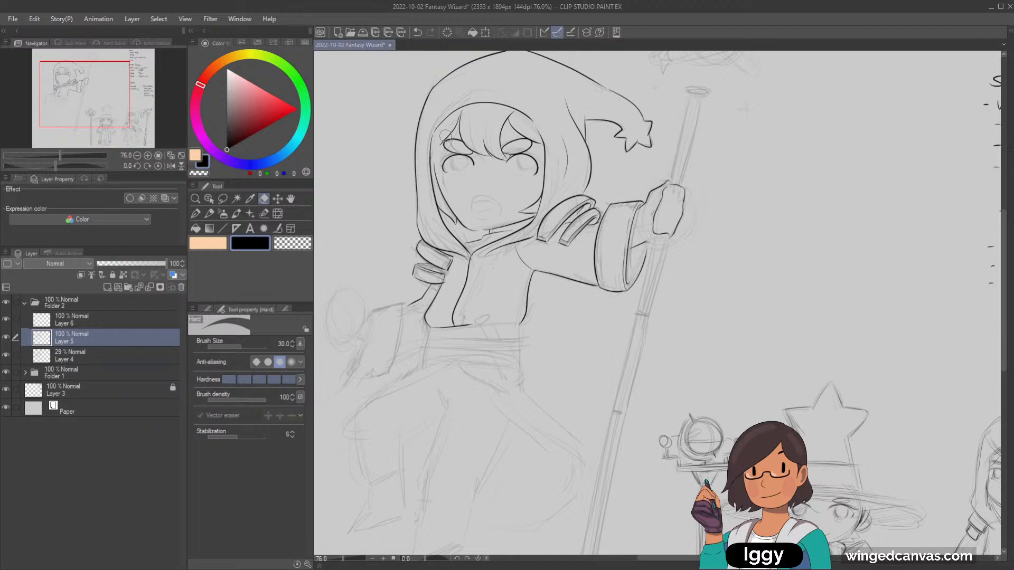
left_click_drag(444, 139, 457, 116)
Tidy the lines around the same eyebrow, reduce the hard eraser to size 20, and make Layer 6 active.
left_click(195, 214)
mouse_move(448, 146)
left_mouse_down()
mouse_move(459, 125)
mouse_move(435, 160)
left_mouse_up()
key("ctrl+z")
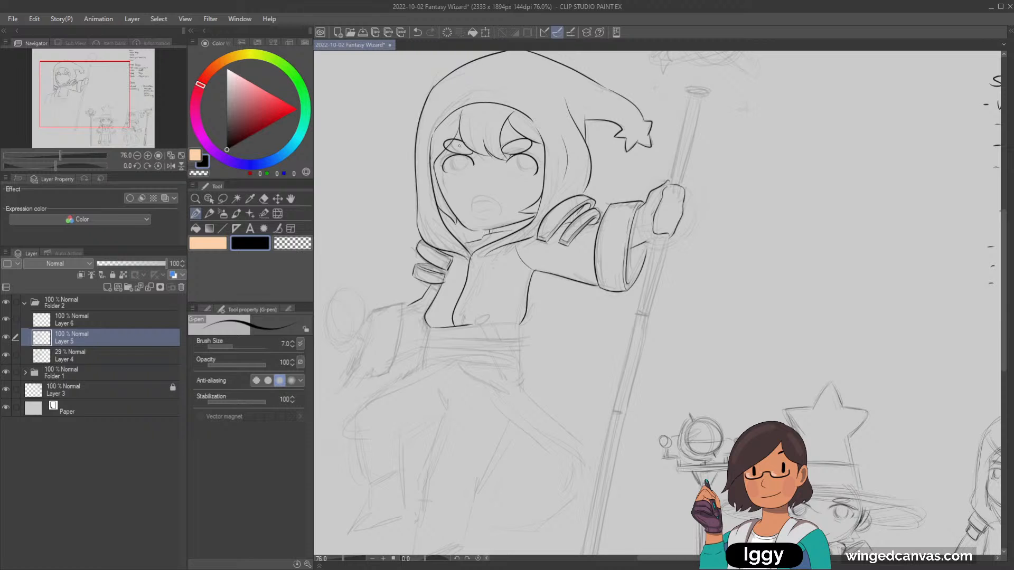
left_click(263, 199)
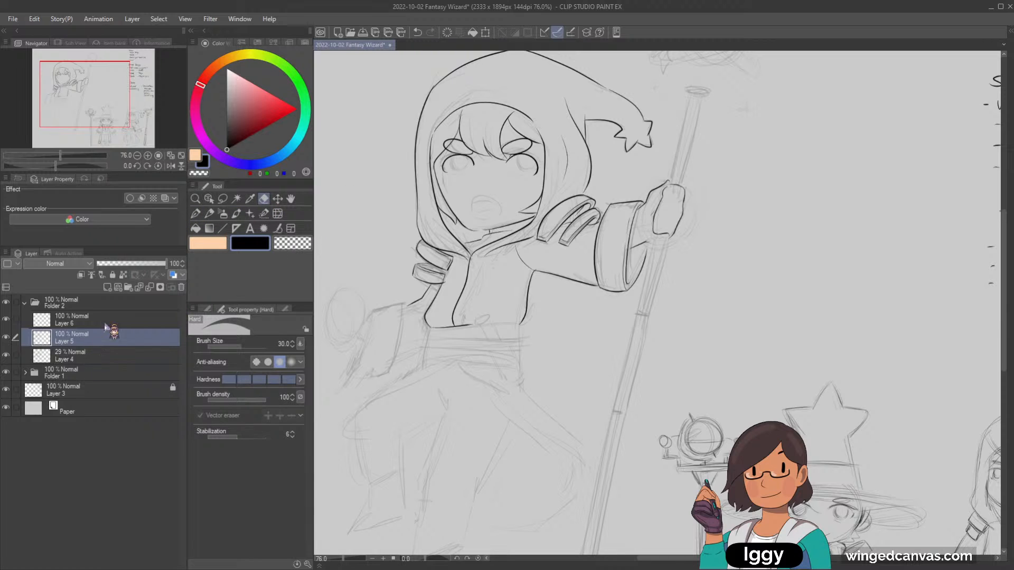
key("bracketleft")
left_click(111, 319)
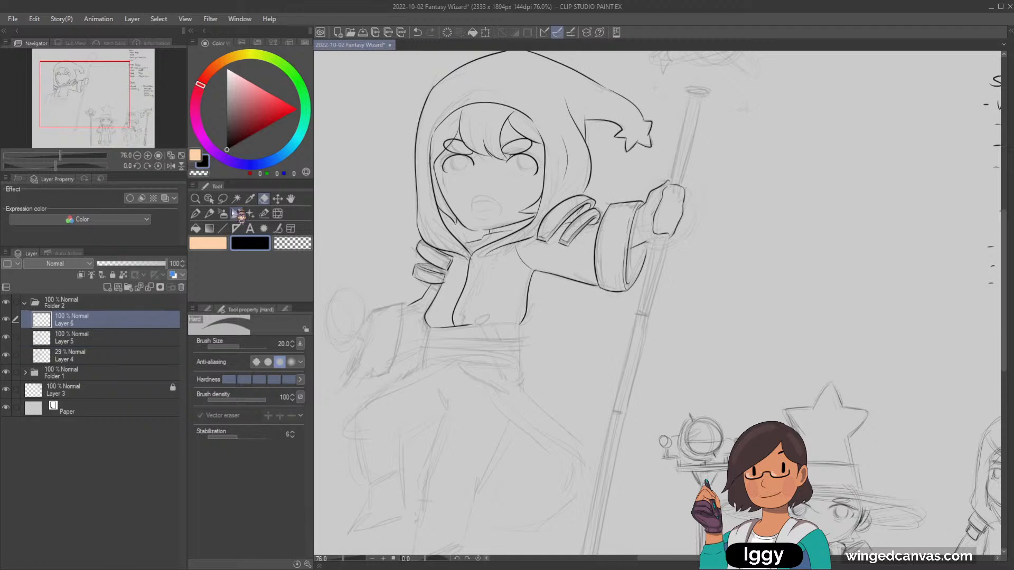
Lasso the eye and eyebrow farther from the staff on Layer 6, nudge them slightly outward, and deselect.
key("m")
mouse_move(441, 138)
left_mouse_down()
mouse_move(452, 182)
mouse_move(481, 158)
mouse_move(446, 132)
left_mouse_up()
left_click(277, 199)
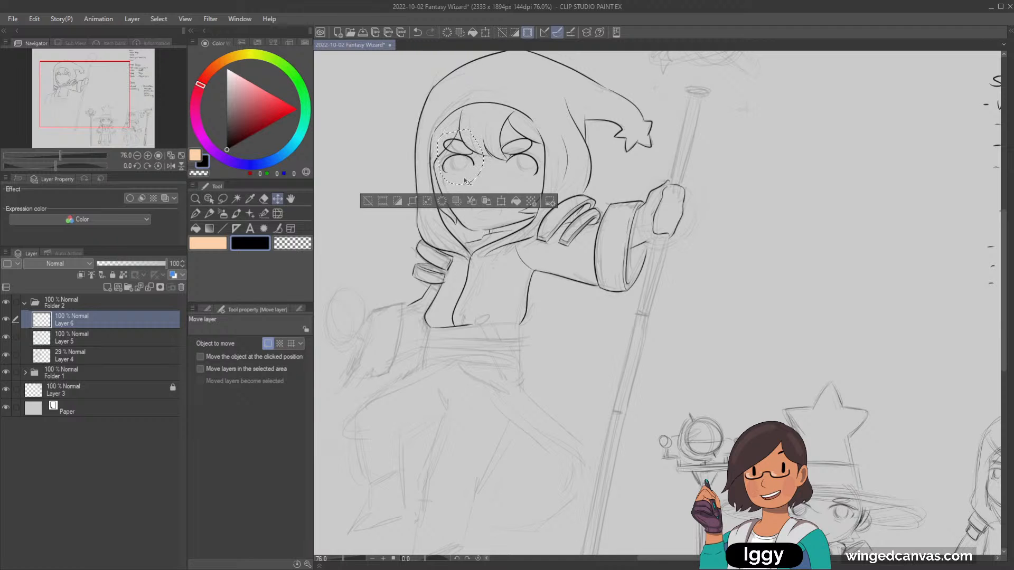
left_click_drag(462, 169, 470, 163)
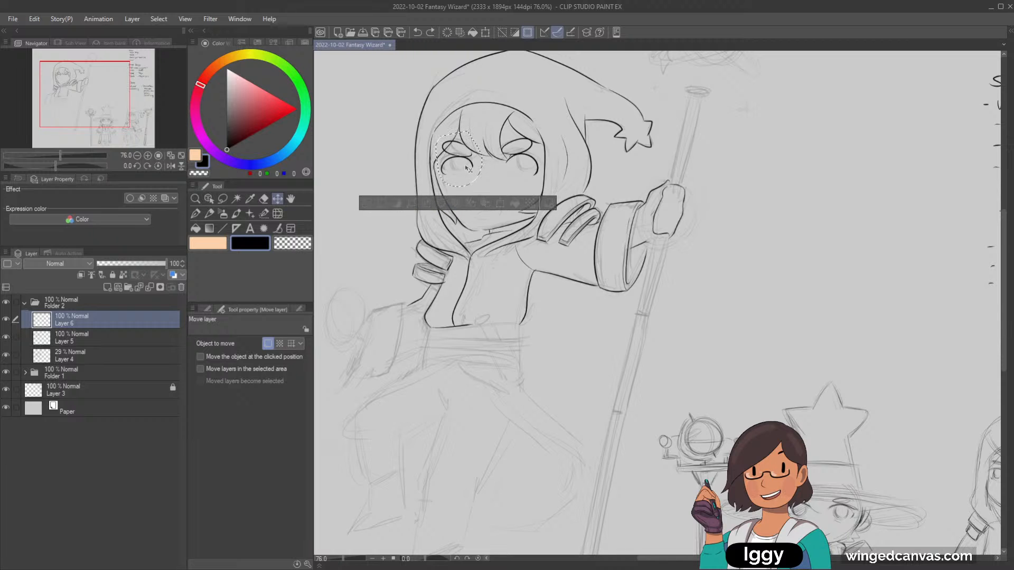
key("ctrl+d")
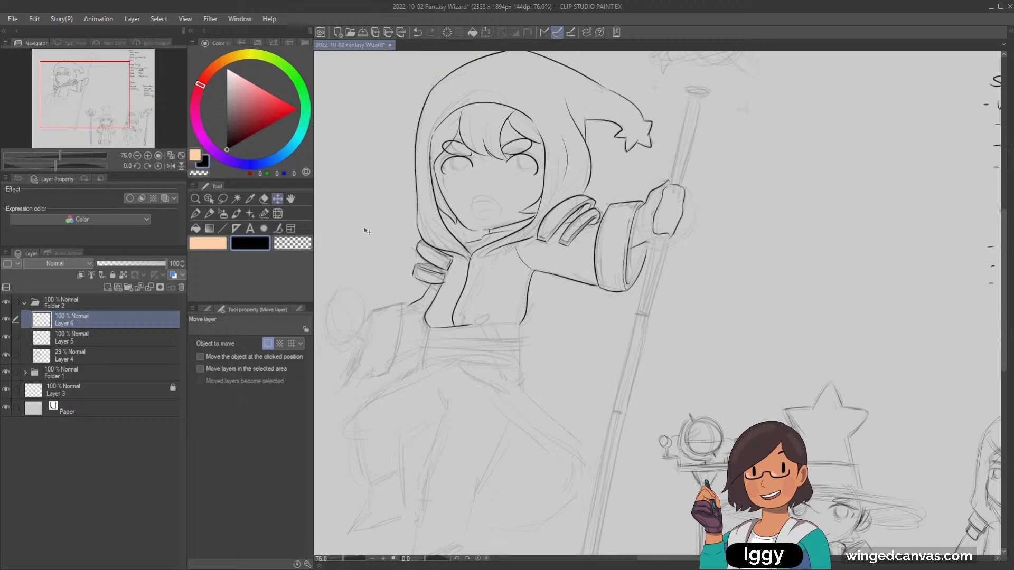
Ink short lower-lid lines under both eyes, and check the line art with the Layer 4 sketch temporarily hidden.
left_click(197, 214)
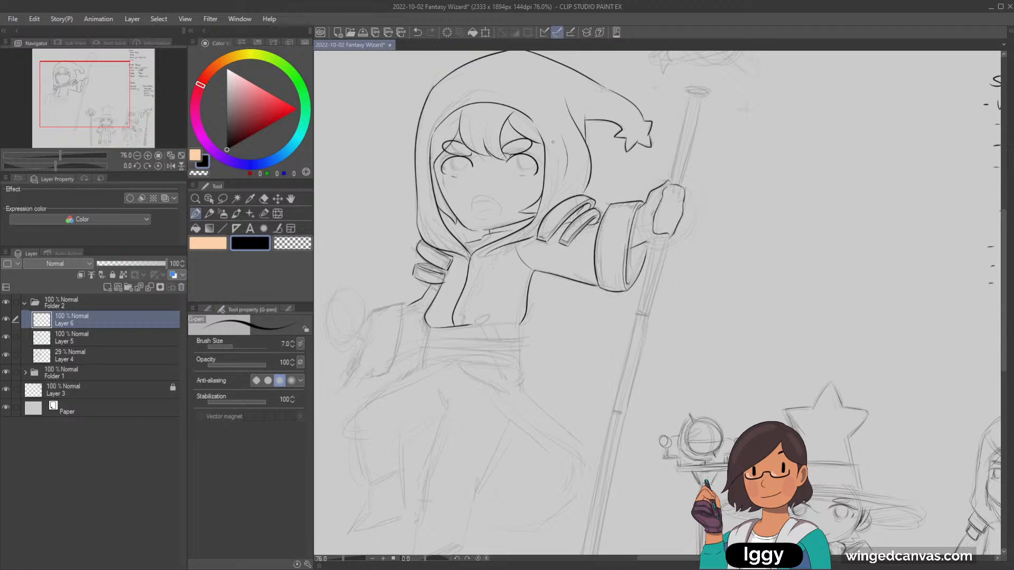
left_click(5, 356)
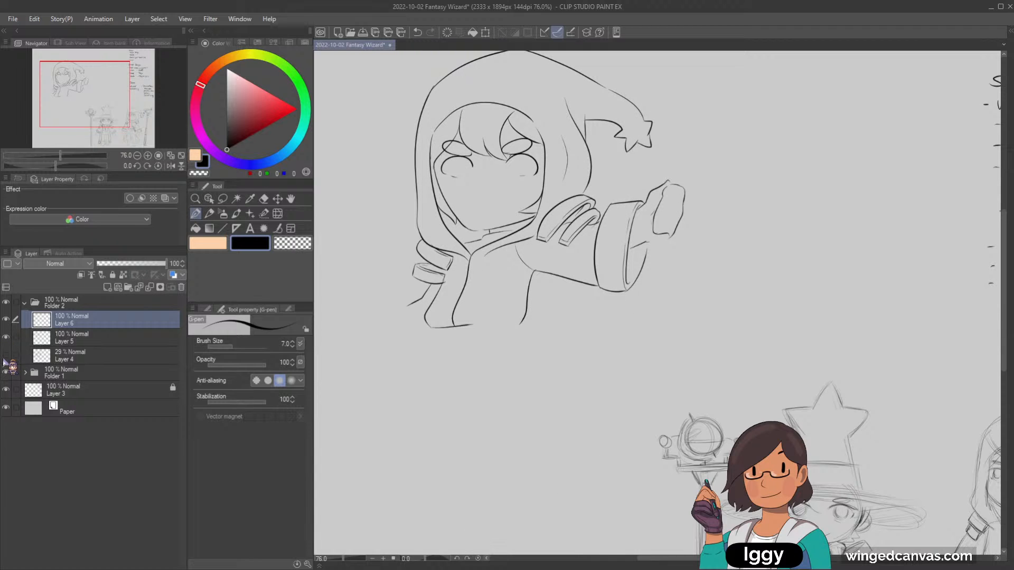
left_click(6, 356)
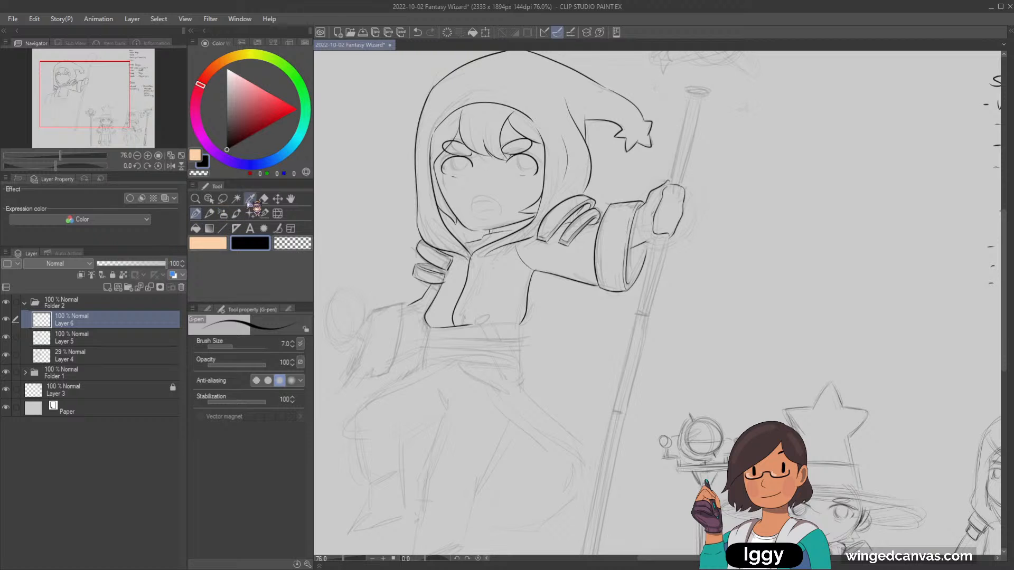
left_click(264, 199)
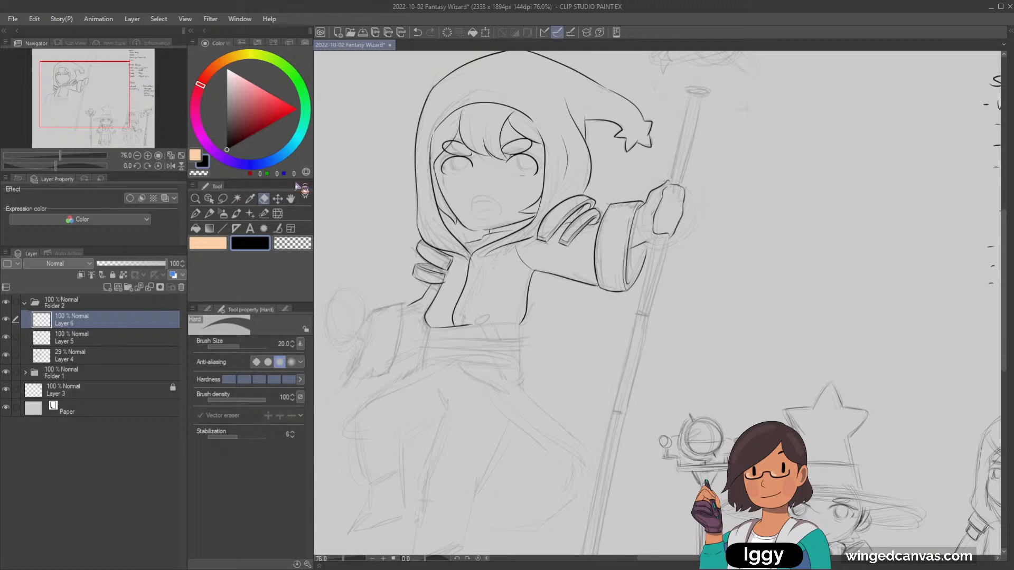
Ink the wide-open mouth with its teeth and tongue lines, undoing unsatisfactory strokes.
left_click(197, 213)
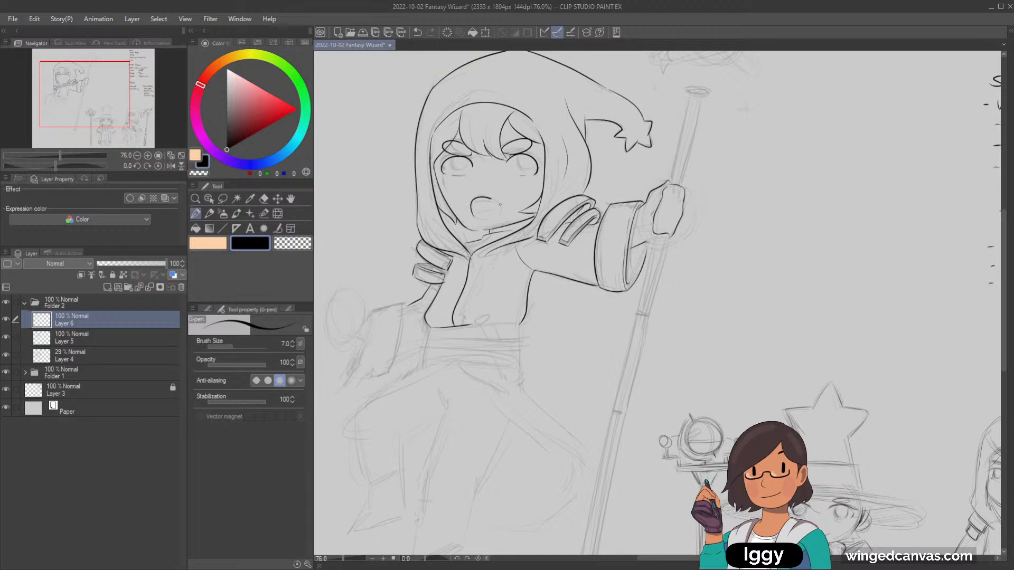
mouse_move(489, 199)
left_mouse_down()
mouse_move(502, 206)
mouse_move(492, 221)
left_mouse_up()
key("ctrl+z")
left_click_drag(480, 214, 500, 211)
key("ctrl+z")
key("ctrl+z")
key("ctrl+z")
key("ctrl+z")
key("ctrl+z")
Ink a round iris inside each eye with the G-pen.
left_click_drag(455, 156, 461, 171)
key("ctrl+z")
key("ctrl+z")
key("ctrl+z")
key("ctrl+space")
scroll(588, 239, "down", 4)
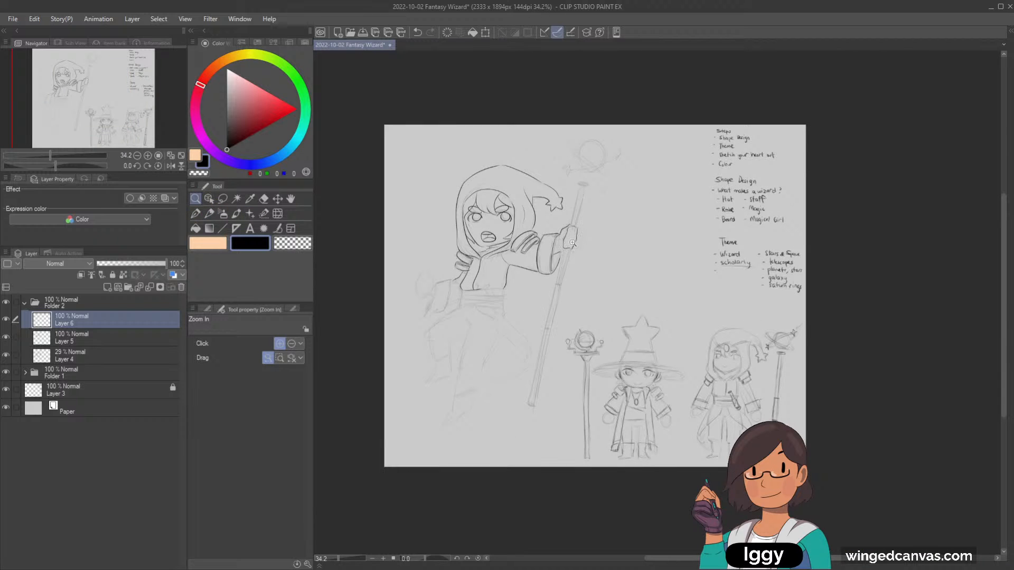
Examine the inked face both close up and against the whole figure.
scroll(573, 243, "up", 2)
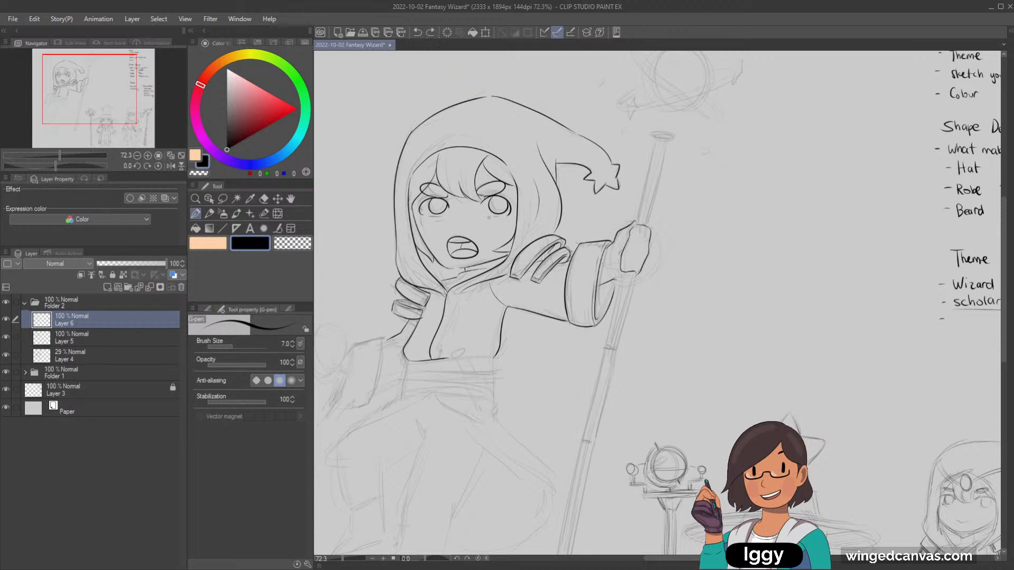
left_click(496, 217)
left_click(196, 198)
left_click(485, 197)
left_click_drag(485, 197, 501, 195)
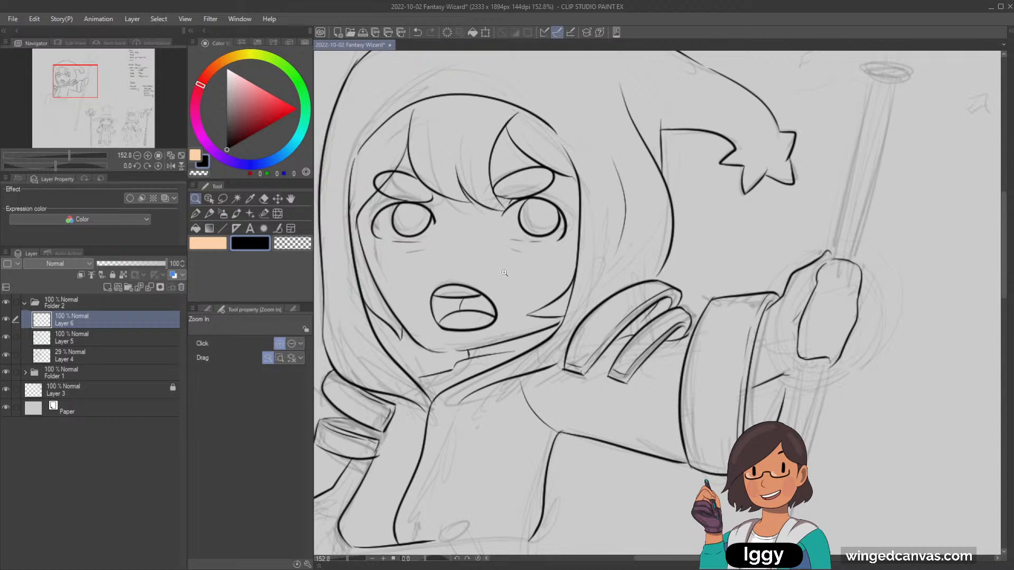
scroll(507, 271, "down", 4)
scroll(512, 272, "down", 3)
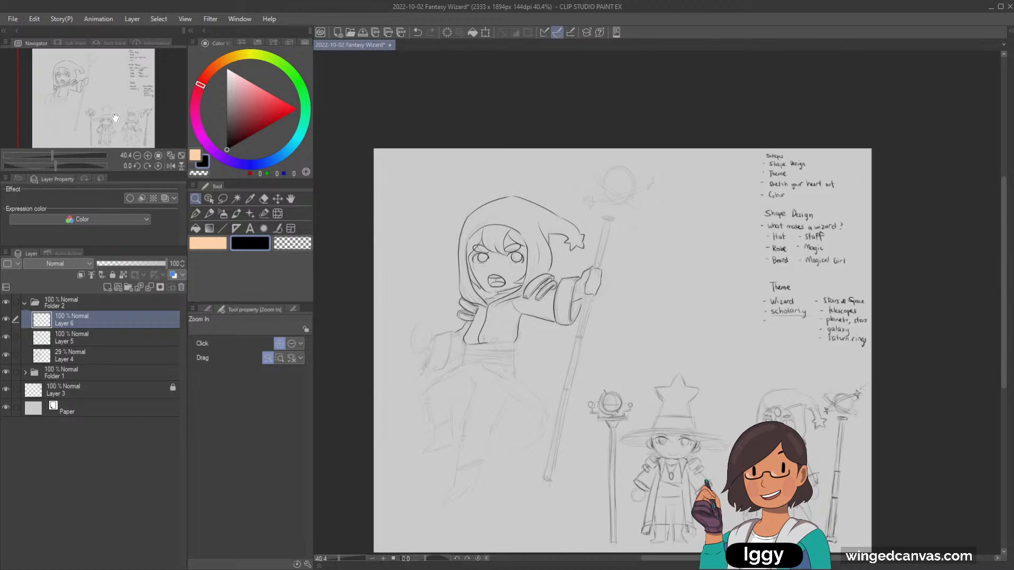
scroll(549, 267, "up", 1)
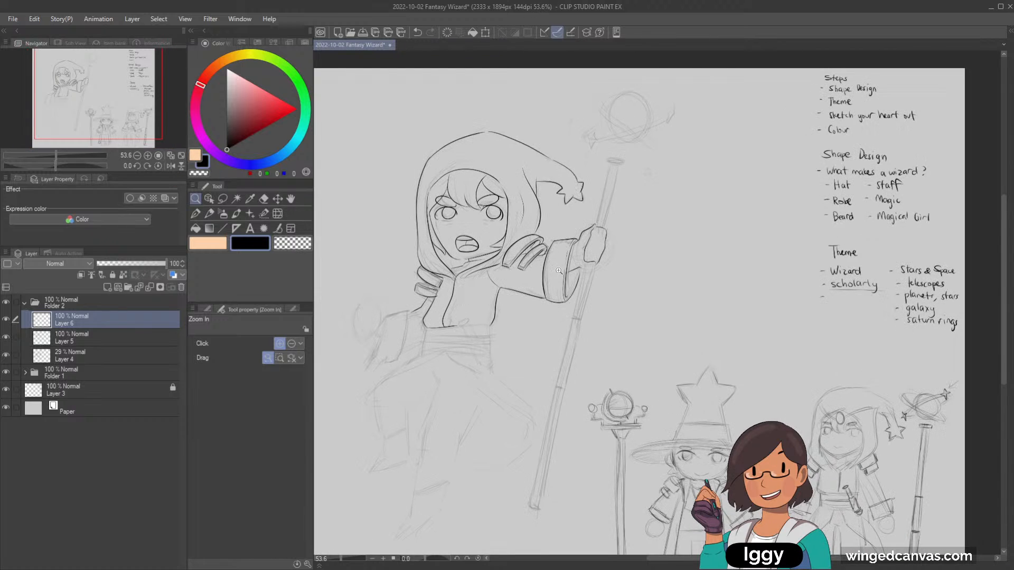
scroll(559, 270, "up", 1)
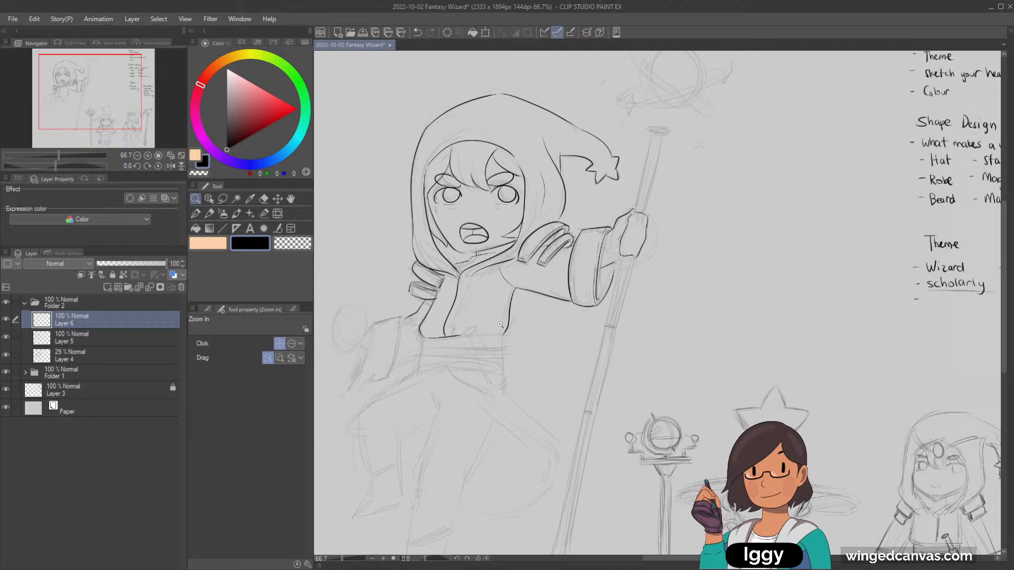
scroll(497, 317, "up", 1)
scroll(488, 261, "down", 2)
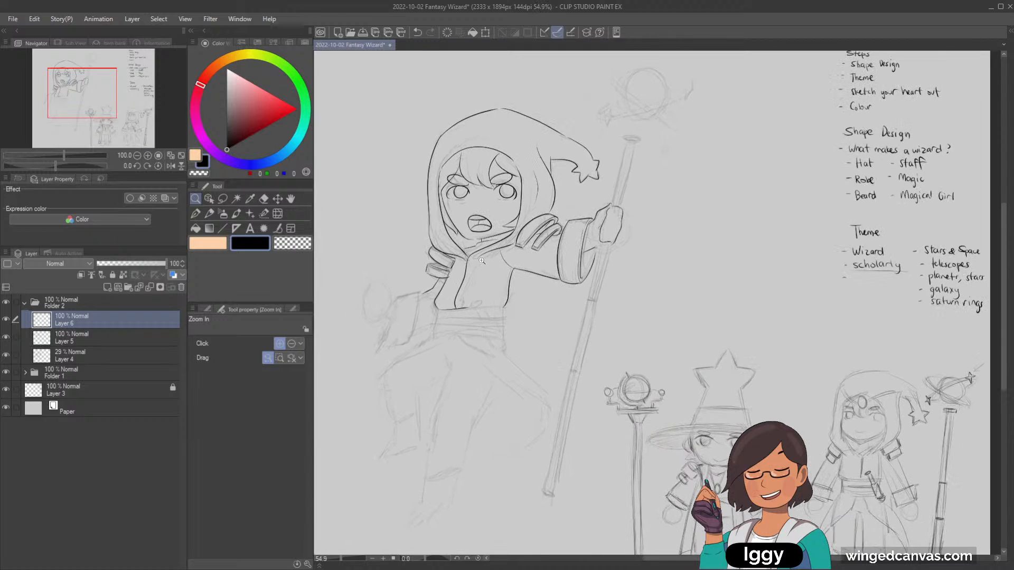
scroll(490, 261, "up", 1)
scroll(489, 261, "down", 1)
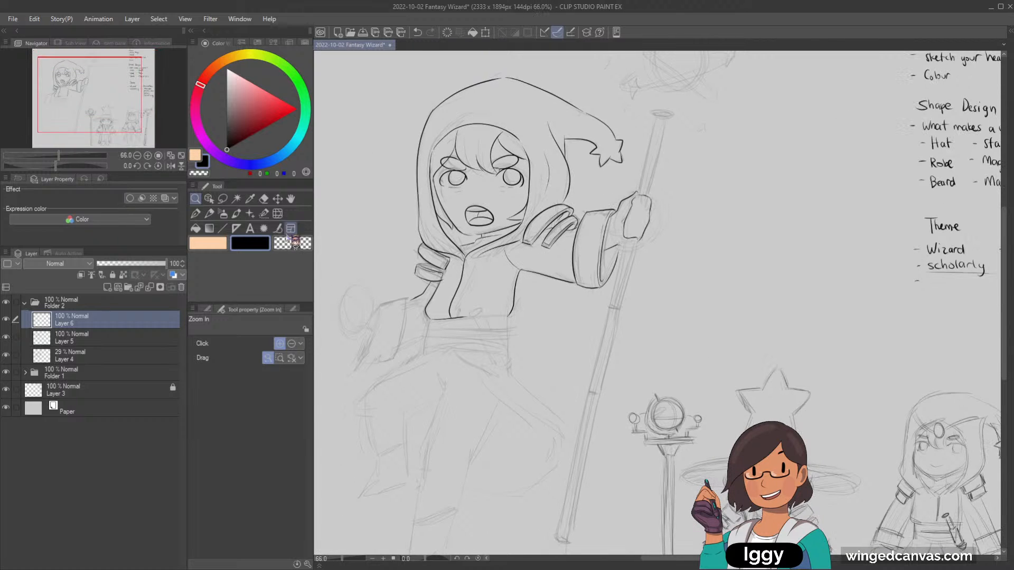
Try adding a small G-pen stroke under the wizard's left-hand eye, and undo it.
left_click(264, 199)
key("bracketleft")
key("bracketleft")
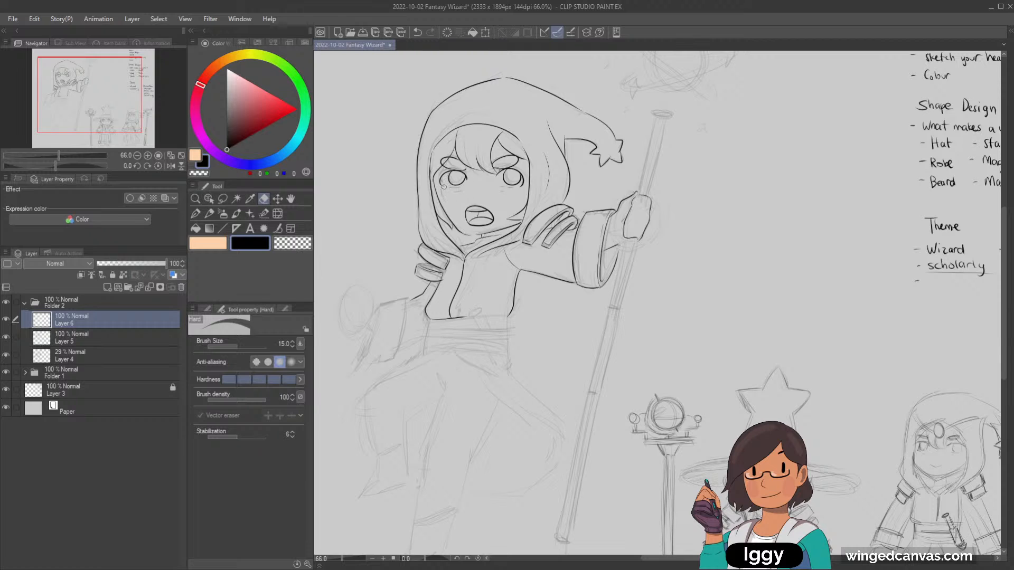
key("p")
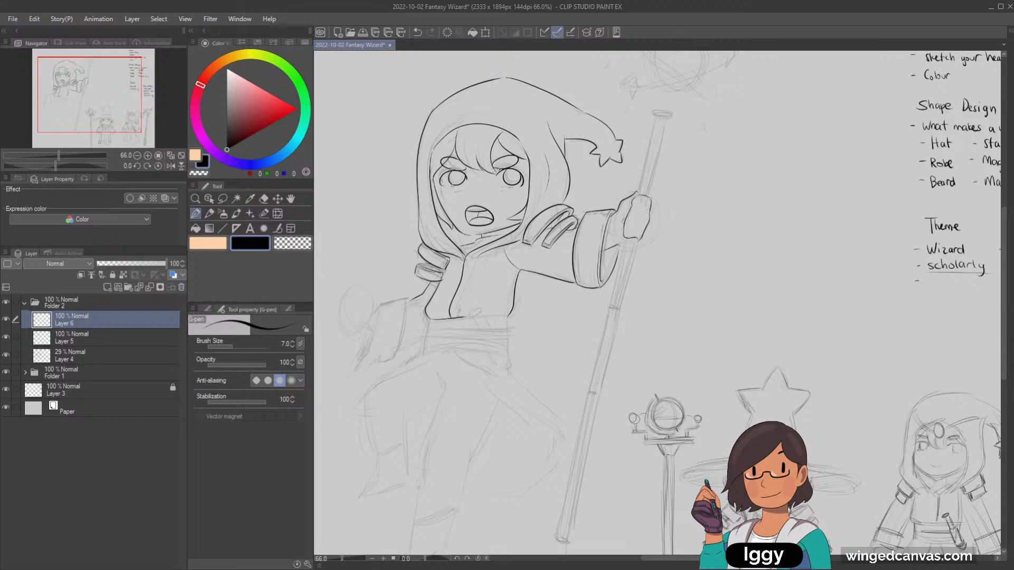
left_click_drag(451, 187, 465, 203)
key("ctrl+z")
Inspect the inked face close up and compare the line art with the remaining uninked parts of the figure.
key("slash")
left_click_drag(474, 159, 546, 220)
left_click(546, 220, "alt")
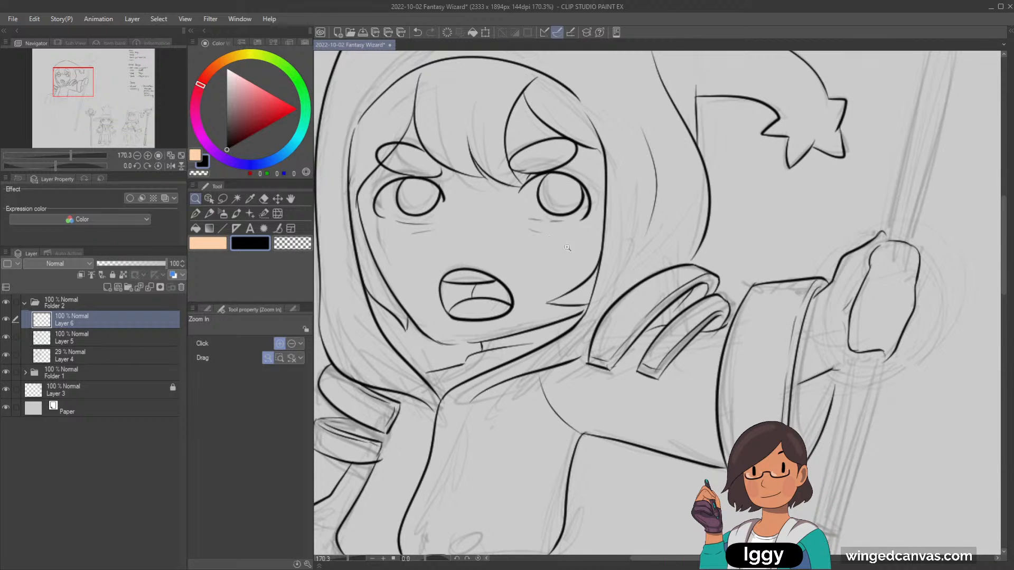
left_click(550, 241, "alt")
left_click(181, 155)
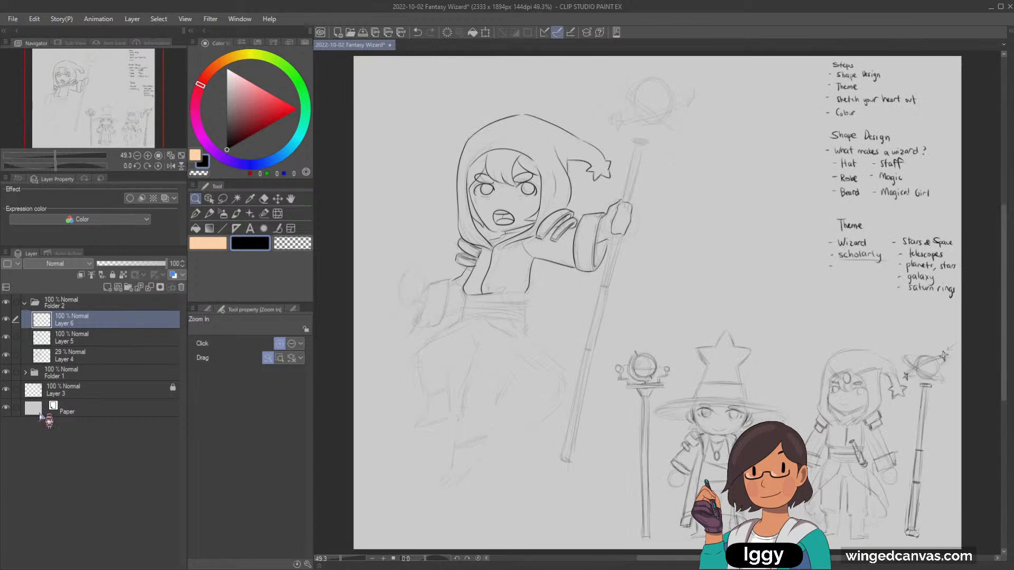
left_click(546, 183)
left_click(552, 181)
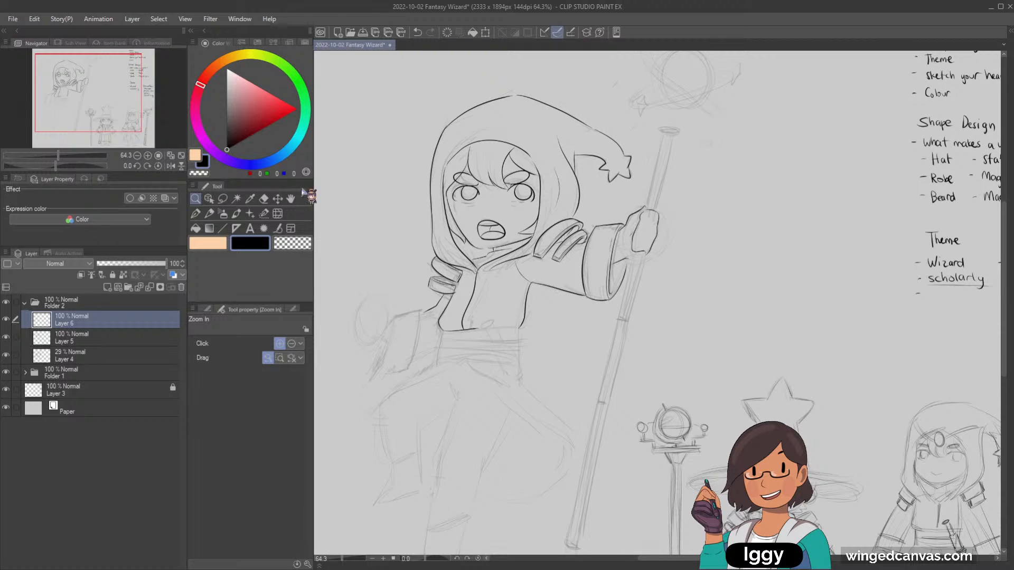
left_click(442, 162)
key("e")
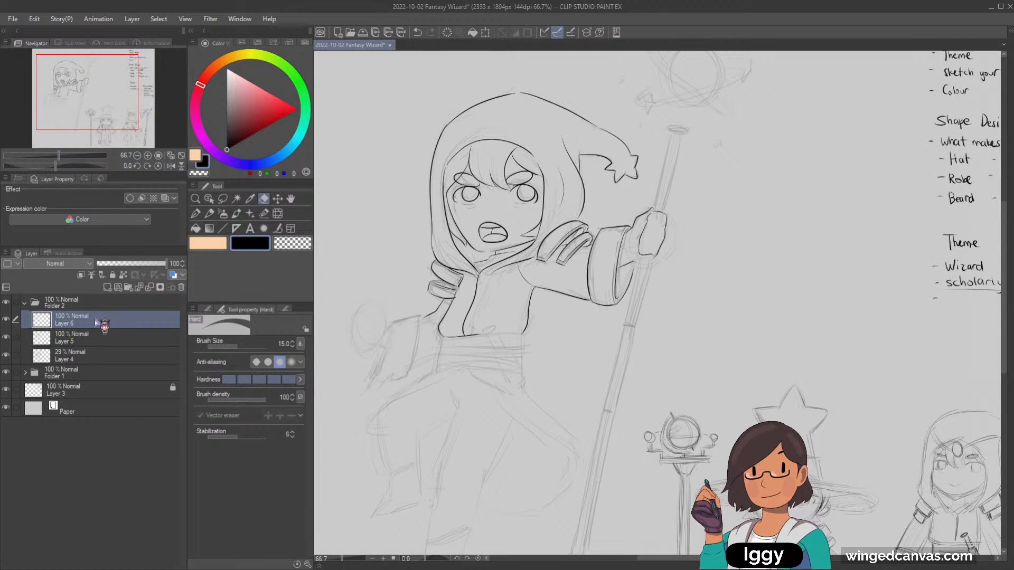
key("bracketright")
key("bracketright")
key("bracketright")
left_click(195, 199)
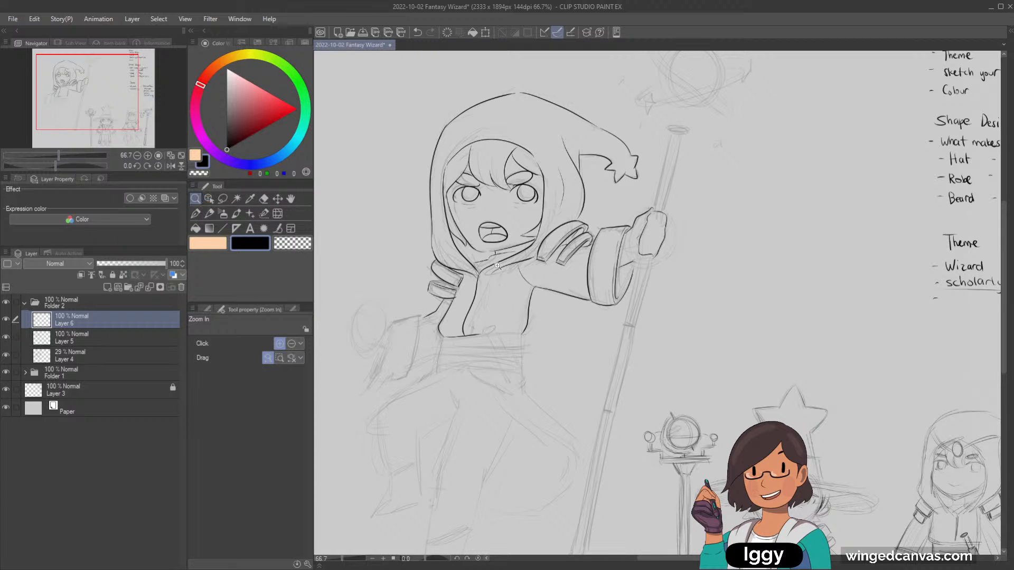
scroll(559, 281, "down", 2)
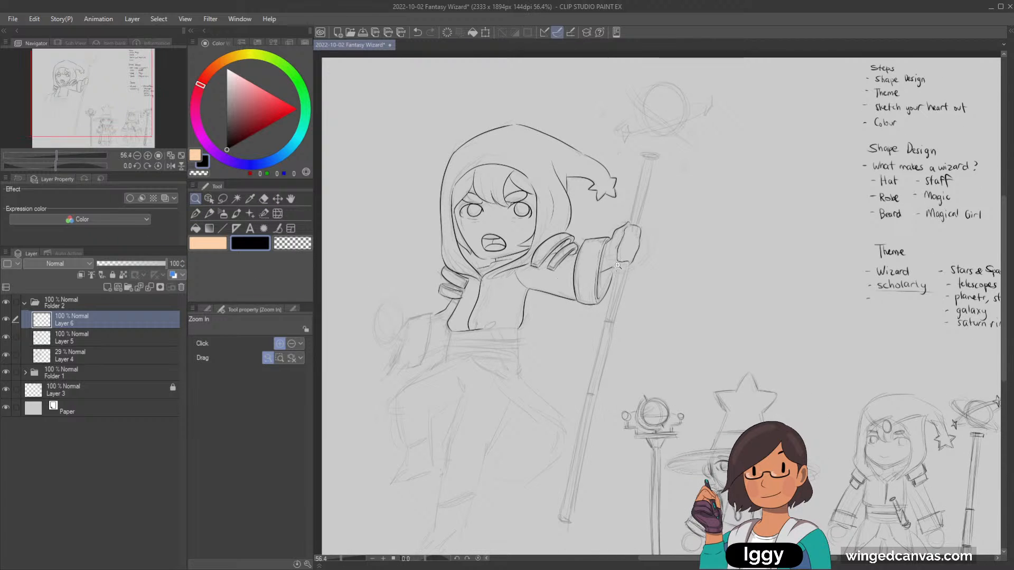
scroll(559, 281, "up", 1)
scroll(600, 263, "up", 1)
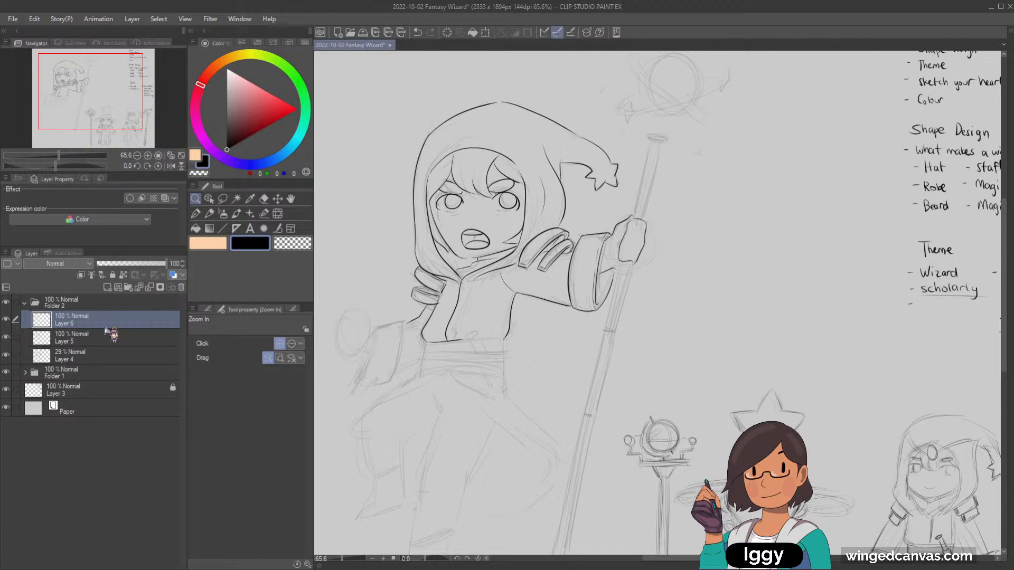
Check what Layer 5 contains by toggling its visibility, and delete the layer.
left_click(6, 337)
left_click(6, 337)
left_click_drag(97, 343, 181, 287)
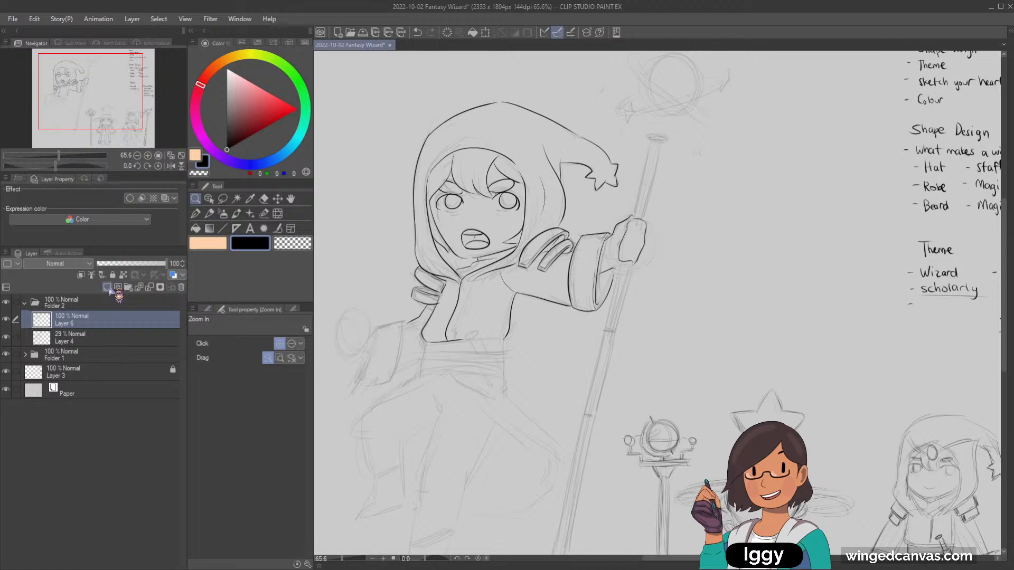
Ink the fingers and palm of the wizard's open free hand on Layer 6 with the G-pen, undoing unsatisfactory strokes.
left_click(195, 213)
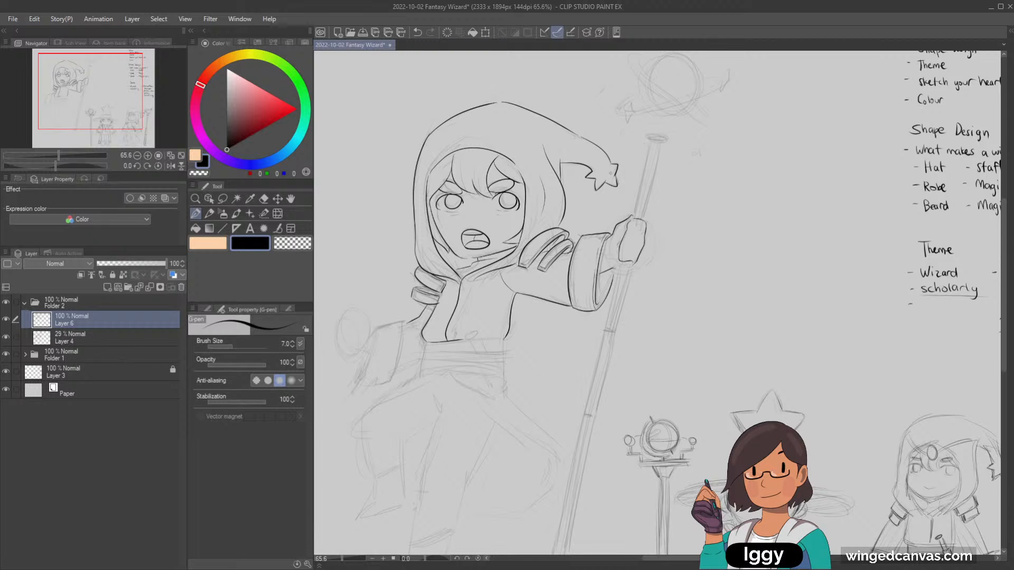
left_click_drag(96, 120, 93, 126)
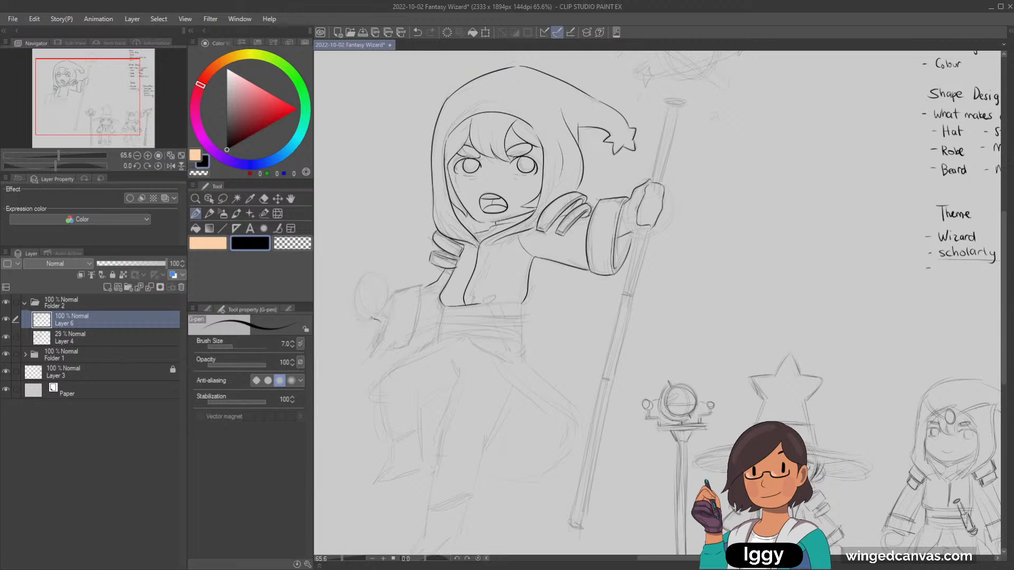
key("ctrl+z")
key("ctrl+z")
key("ctrl+z")
left_click_drag(374, 282, 388, 300)
key("ctrl+z")
key("ctrl+z")
key("ctrl+y")
key("ctrl+z")
key("ctrl+y")
left_click_drag(387, 297, 397, 312)
key("ctrl+z")
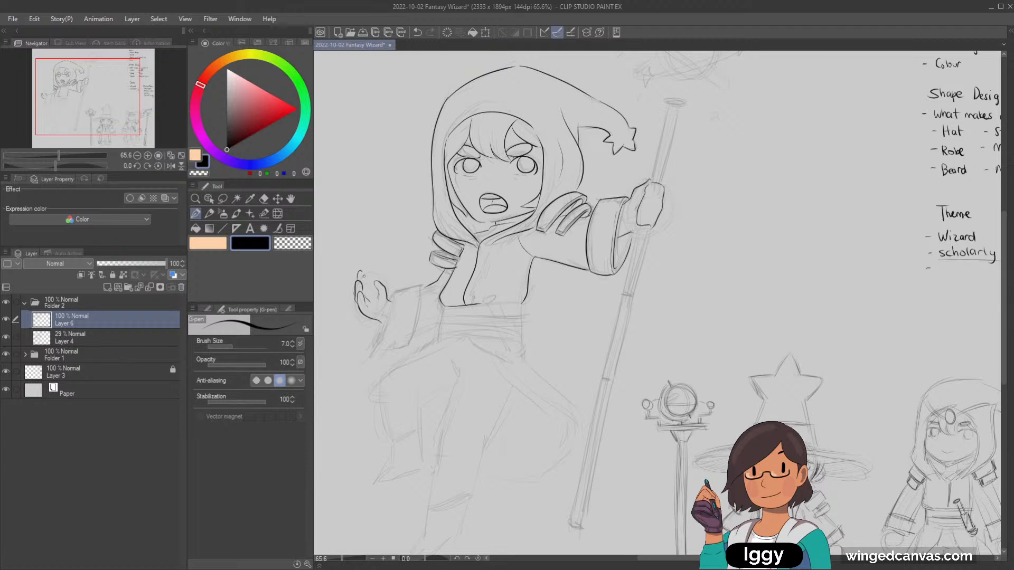
key("ctrl+z")
Ink the wide sleeve cuff below the wizard's open free hand, redoing the first cuff stroke.
left_click(195, 198)
left_click_drag(462, 295, 446, 319)
left_click(195, 214)
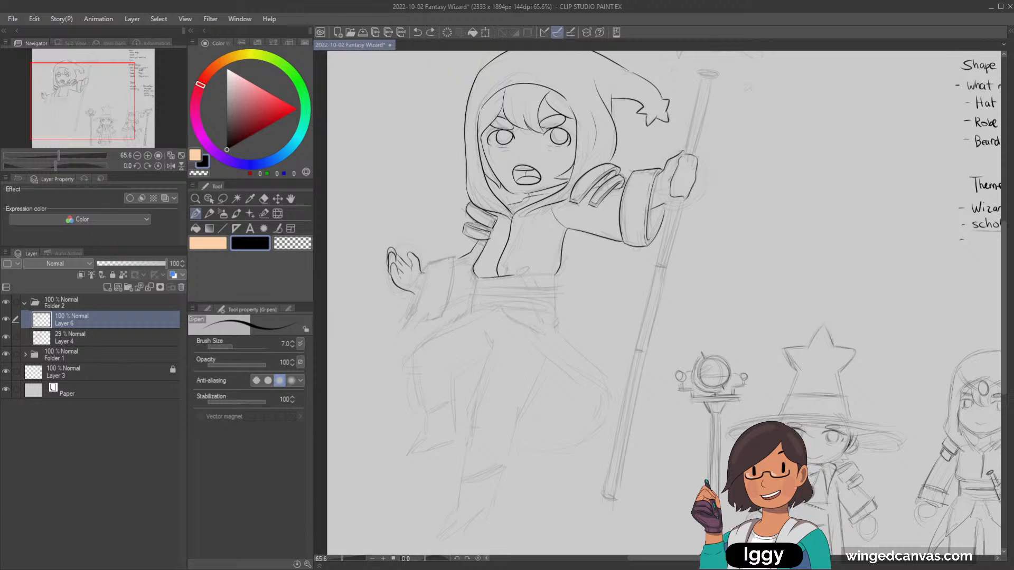
mouse_move(421, 274)
left_mouse_down()
mouse_move(454, 260)
mouse_move(440, 318)
left_mouse_up()
key("ctrl+z")
mouse_move(416, 292)
left_mouse_down()
mouse_move(405, 318)
mouse_move(413, 296)
mouse_move(406, 318)
mouse_move(445, 313)
left_mouse_up()
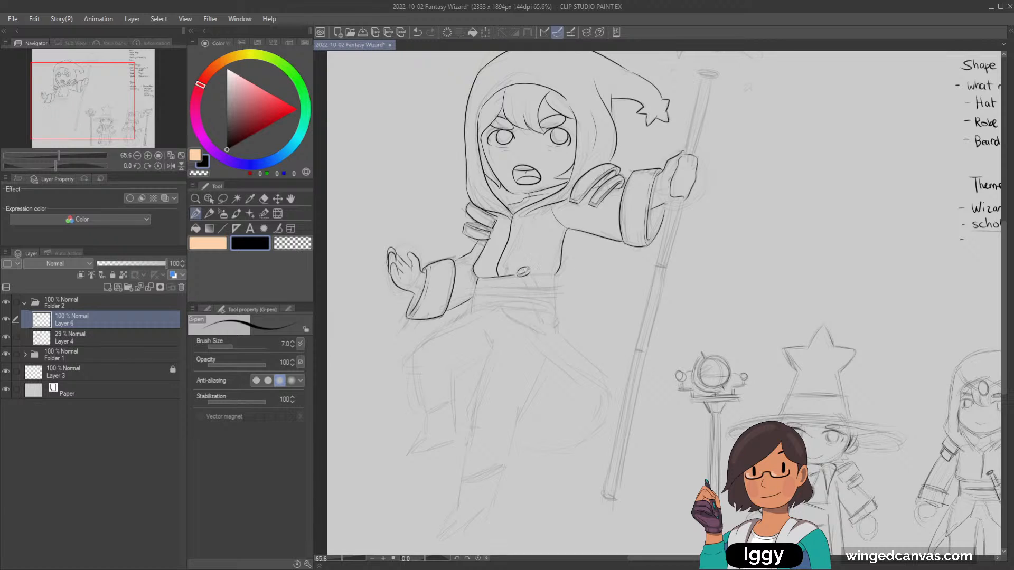
Ink the layered waist sash and the cylindrical item tucked through it, undoing stray strokes.
mouse_move(521, 274)
left_mouse_down()
mouse_move(539, 286)
mouse_move(542, 271)
mouse_move(556, 286)
left_mouse_up()
left_click_drag(524, 286, 541, 286)
key("ctrl+z")
left_click_drag(477, 288, 540, 288)
left_click_drag(490, 297, 520, 297)
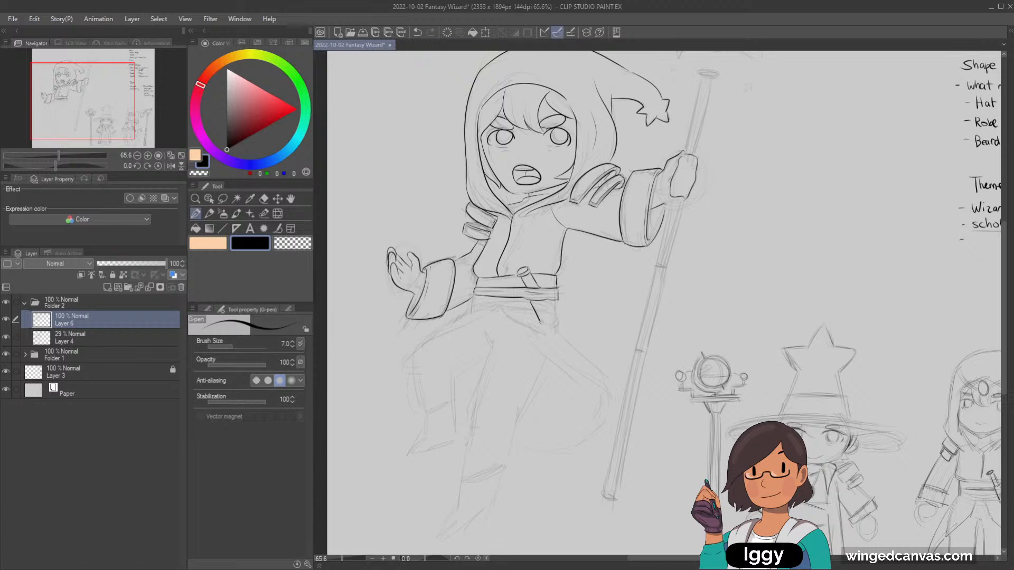
left_click_drag(556, 307, 560, 318)
key("ctrl+z")
left_click_drag(494, 308, 558, 311)
Switch the Liquify mode and nudge the eye nearest the staff with a size 100 brush.
left_click_drag(130, 118, 123, 124)
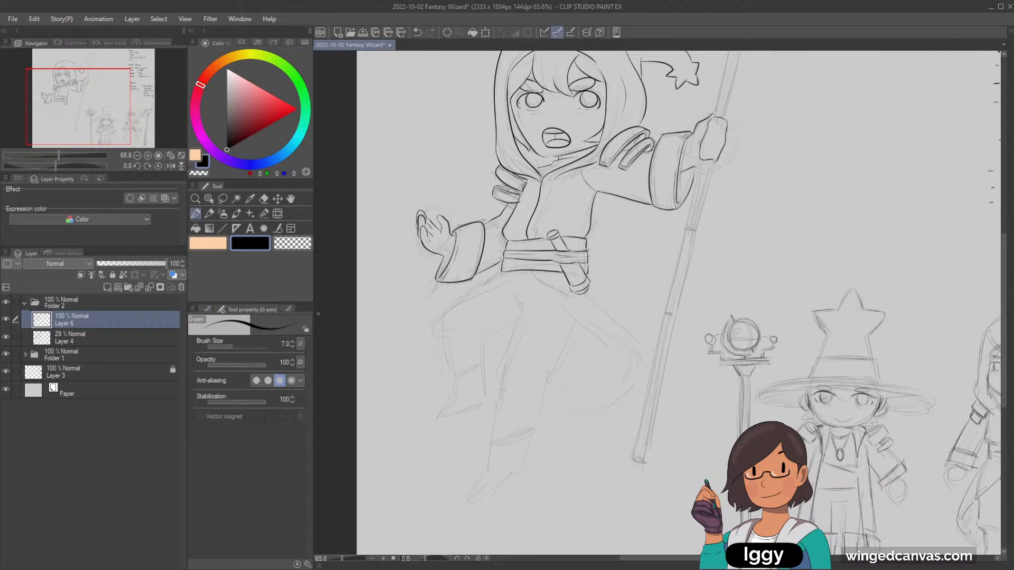
left_click(278, 214)
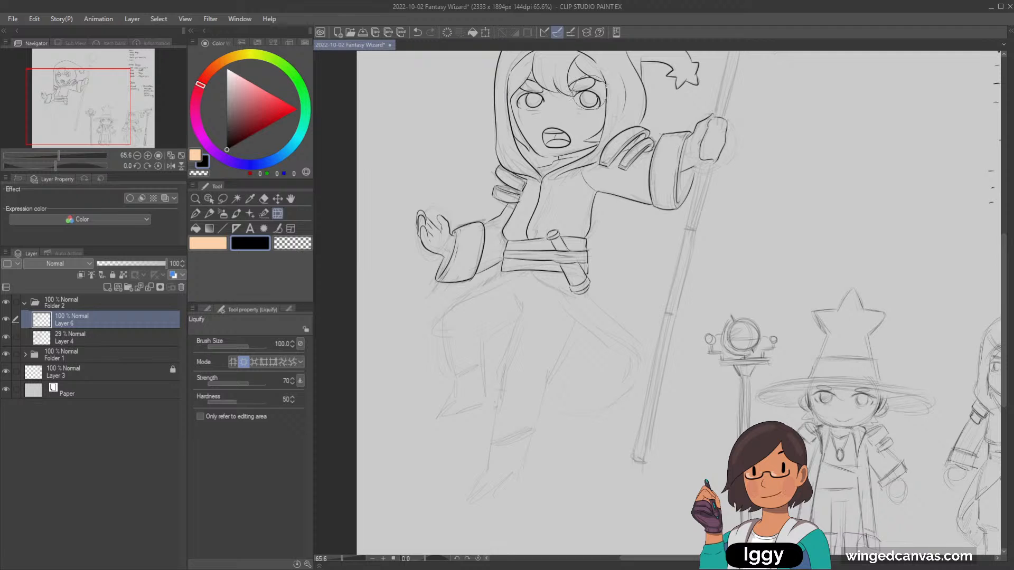
left_click(233, 362)
left_click_drag(588, 88, 588, 103)
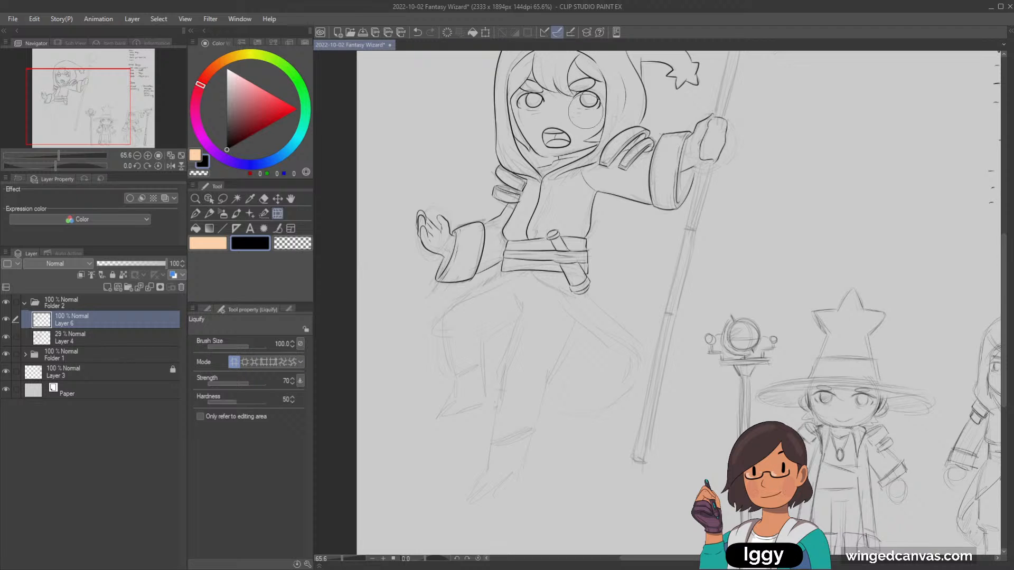
Ink the robe's front edges from the sash, curving over the raised knee and around the flared tail, redoing weak strokes.
scroll(376, 362, "down", 1)
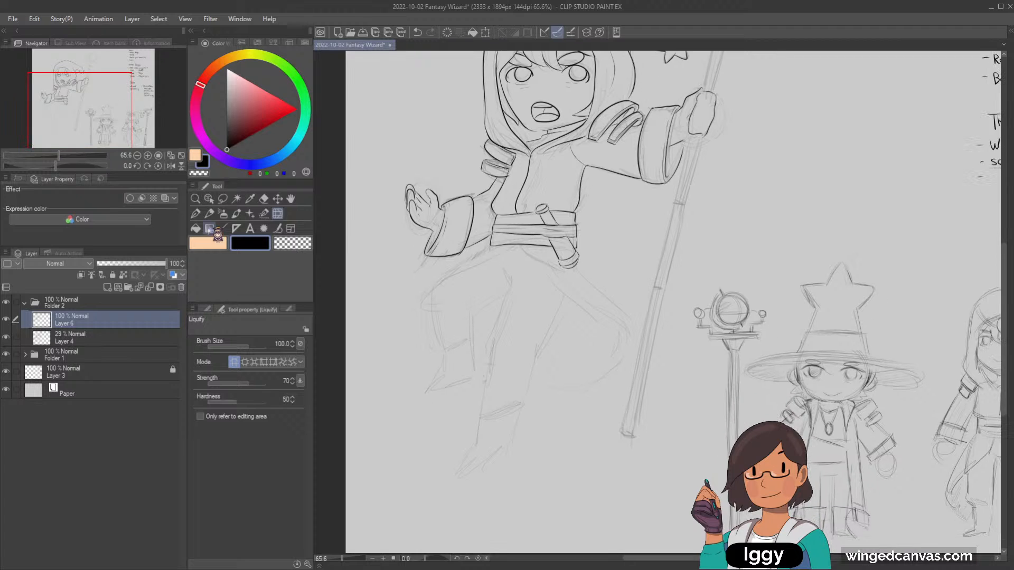
left_click(196, 214)
scroll(496, 214, "down", 2)
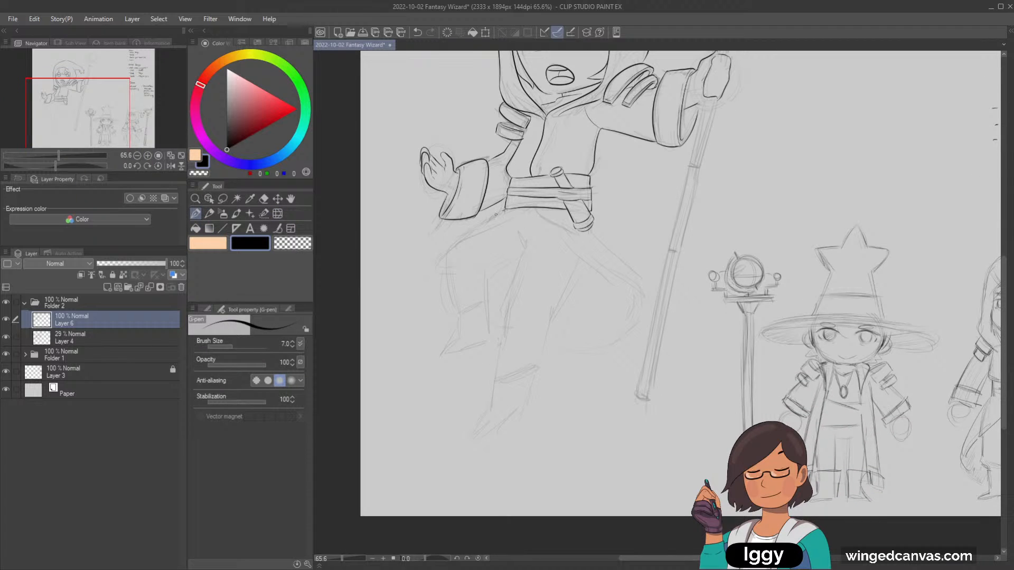
left_click_drag(495, 214, 441, 258)
key("ctrl+z")
mouse_move(505, 210)
left_mouse_down()
mouse_move(434, 273)
mouse_move(443, 292)
mouse_move(452, 298)
mouse_move(484, 229)
mouse_move(528, 215)
left_mouse_up()
key("ctrl+z")
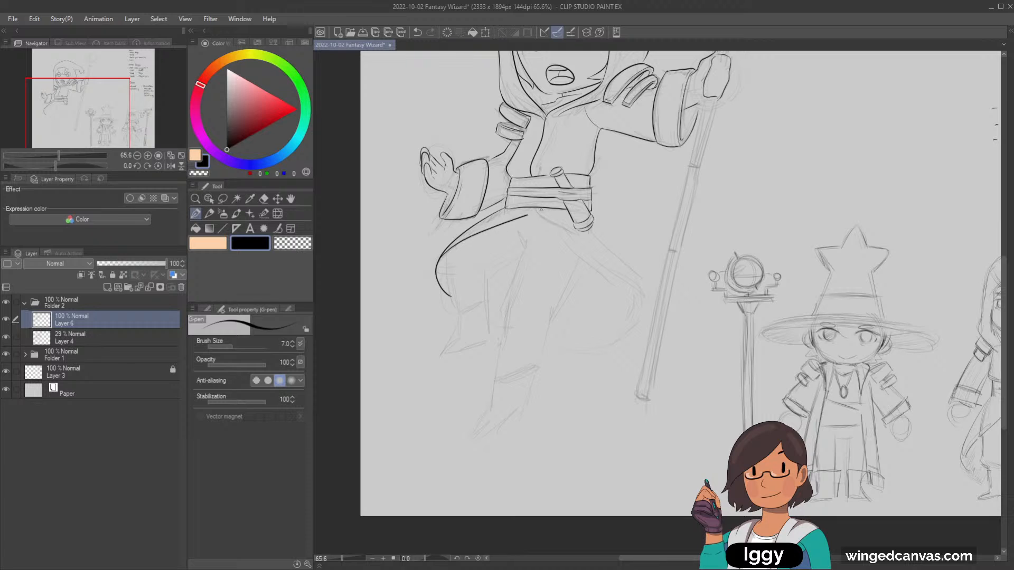
key("ctrl+z")
mouse_move(438, 275)
left_mouse_down()
mouse_move(474, 233)
mouse_move(533, 207)
mouse_move(611, 264)
mouse_move(637, 304)
mouse_move(607, 340)
mouse_move(552, 338)
left_mouse_up()
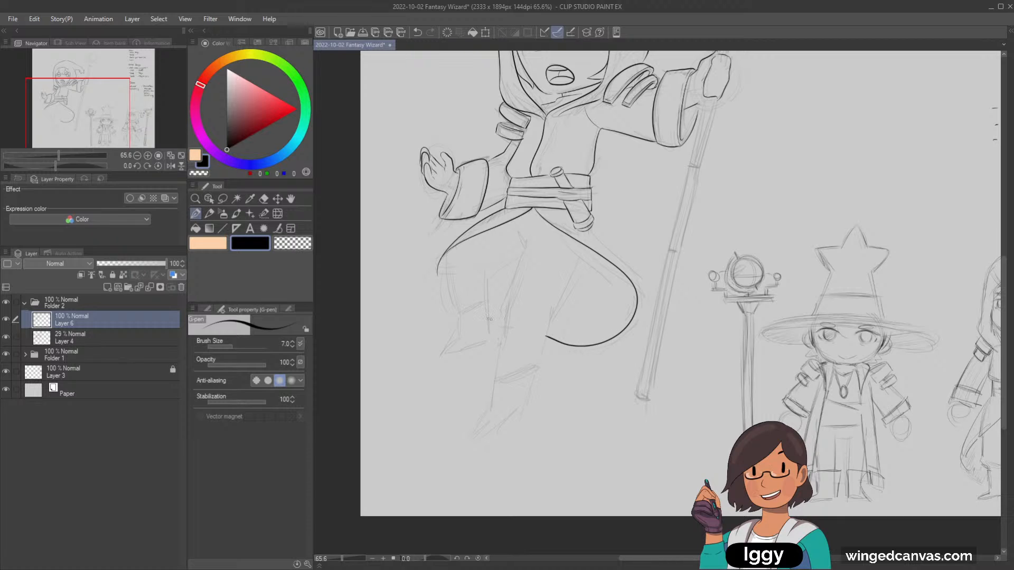
Ink the robe tail's second outer edge and the jagged cloth hem hanging beside the bent leg.
left_click_drag(487, 318, 504, 323)
left_click_drag(595, 229, 626, 267)
left_click_drag(448, 255, 459, 313)
key("ctrl+z")
mouse_move(449, 255)
left_mouse_down()
mouse_move(457, 311)
mouse_move(478, 300)
mouse_move(483, 317)
left_mouse_up()
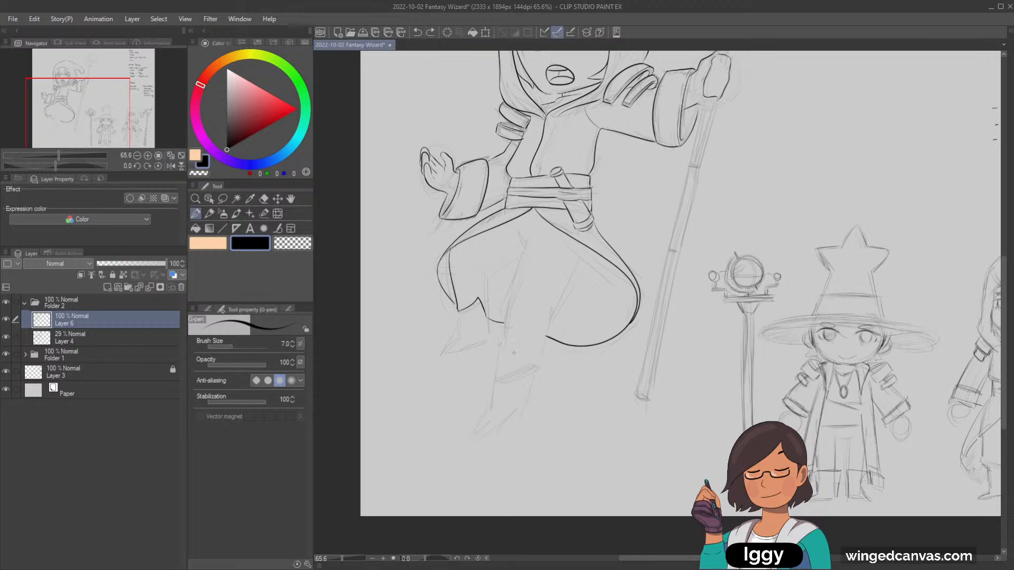
Ink the pointed boot with its cuff on the extended leg, undoing unsatisfactory strokes.
mouse_move(496, 363)
left_mouse_down()
mouse_move(500, 374)
mouse_move(528, 369)
mouse_move(491, 379)
left_mouse_up()
mouse_move(501, 394)
left_mouse_down()
mouse_move(527, 386)
mouse_move(523, 408)
mouse_move(477, 425)
mouse_move(522, 406)
mouse_move(487, 413)
mouse_move(474, 431)
mouse_move(516, 417)
left_mouse_up()
key("ctrl+z")
key("ctrl+z")
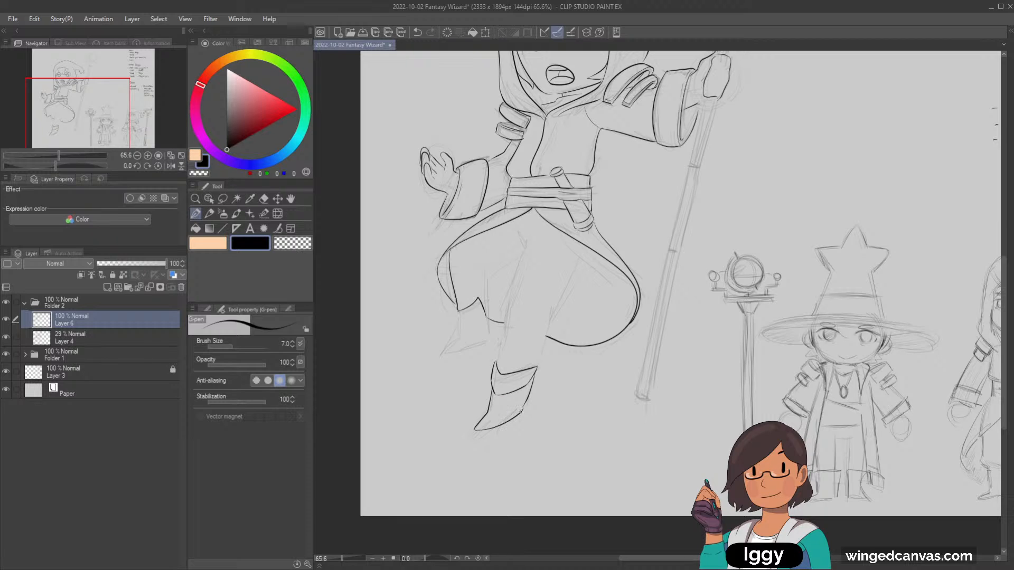
key("ctrl+z")
Ink the bent leg's pointed boot and the contours of both trouser legs, redoing weak strokes.
left_click_drag(465, 327, 486, 317)
mouse_move(457, 361)
left_mouse_down()
mouse_move(474, 343)
mouse_move(461, 341)
mouse_move(490, 342)
left_mouse_up()
key("ctrl+z")
key("ctrl+z")
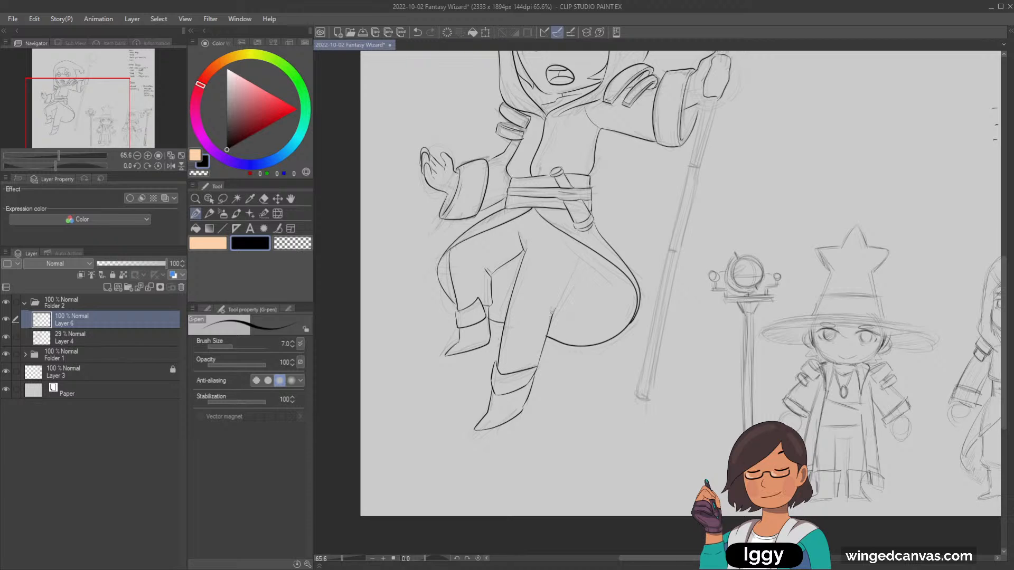
left_click_drag(560, 304, 587, 257)
key("ctrl+z")
mouse_move(565, 289)
left_mouse_down()
mouse_move(582, 245)
mouse_move(570, 244)
mouse_move(576, 257)
mouse_move(541, 316)
mouse_move(556, 291)
left_mouse_up()
Ink the flat cap of the staff and the shaft section above the gripping hand with the G-pen.
key("/")
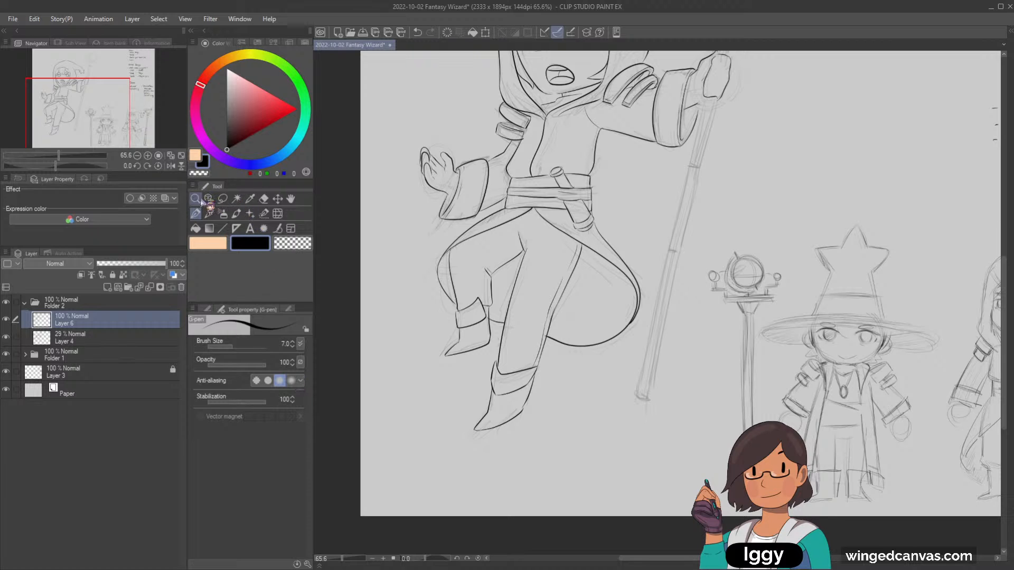
left_click_drag(537, 353, 458, 283)
left_click(585, 183)
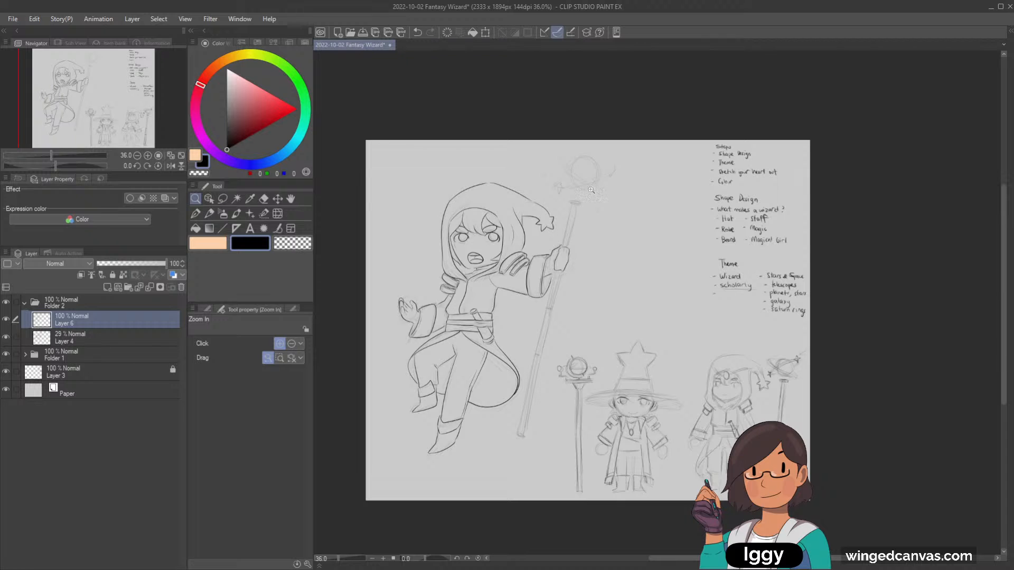
left_click_drag(612, 154, 619, 148)
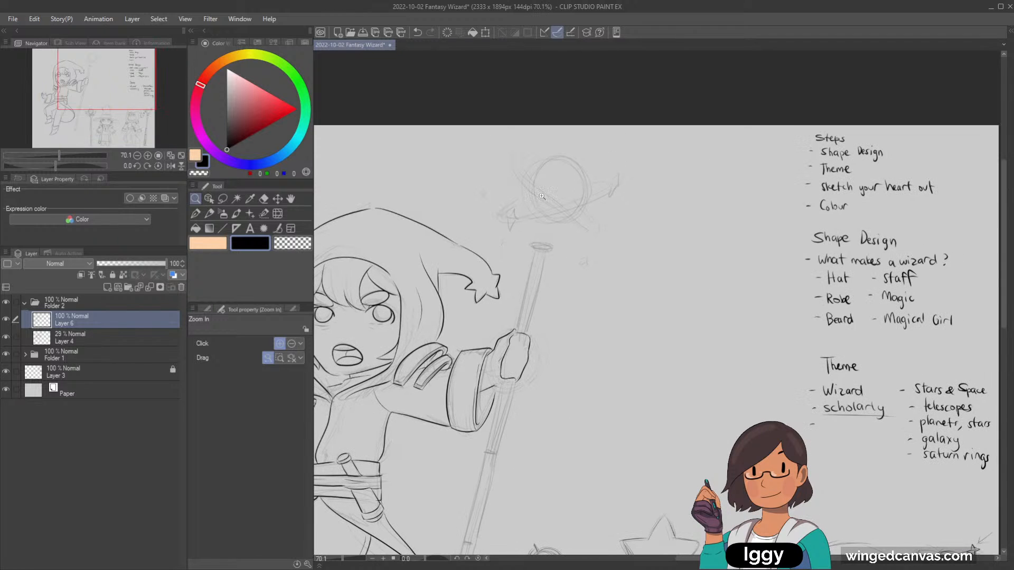
left_click(195, 214)
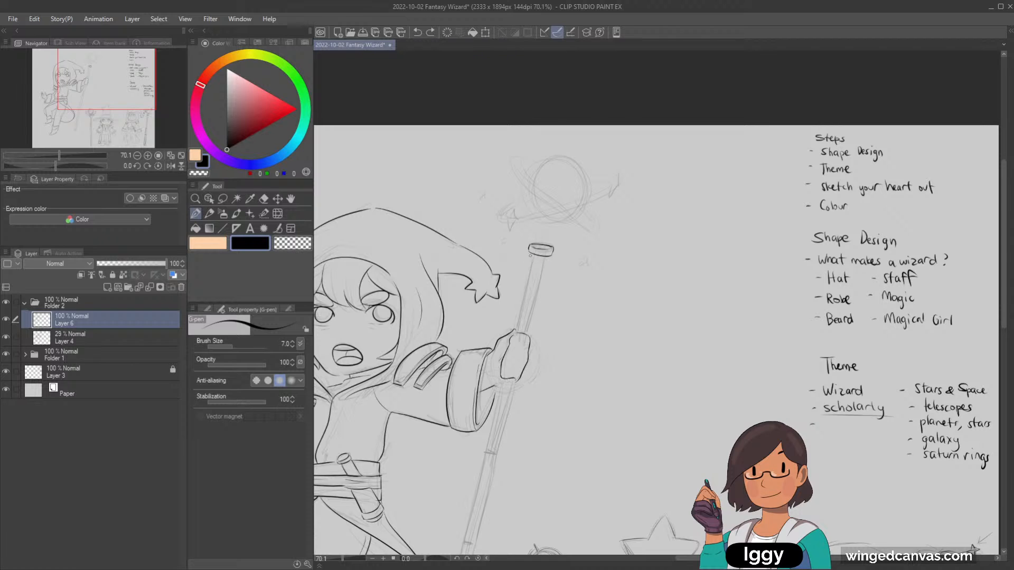
left_click_drag(523, 299, 517, 333)
mouse_move(545, 255)
left_mouse_down()
mouse_move(532, 312)
mouse_move(637, 211)
left_mouse_up()
left_click_drag(641, 149, 641, 153)
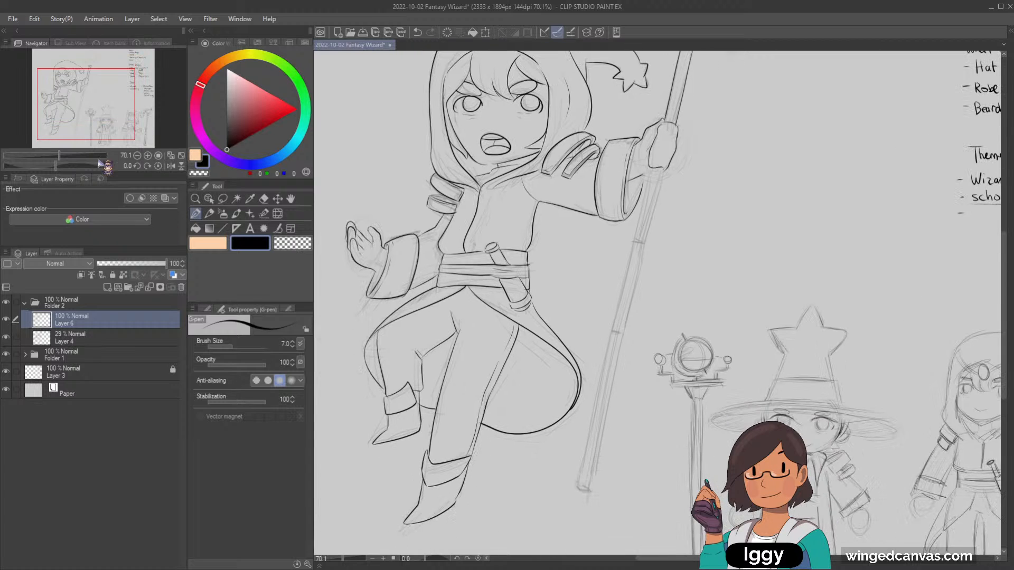
Try inking the staff shaft below the gripping hand freehand, undoing the strokes.
left_click_drag(581, 317, 633, 215)
left_click_drag(645, 180, 639, 218)
key("ctrl+z")
left_click_drag(651, 165, 643, 208)
key("ctrl+z")
Add a new layer directly above the Layer 4 sketch, beneath the Layer 6 line art.
left_click(195, 199)
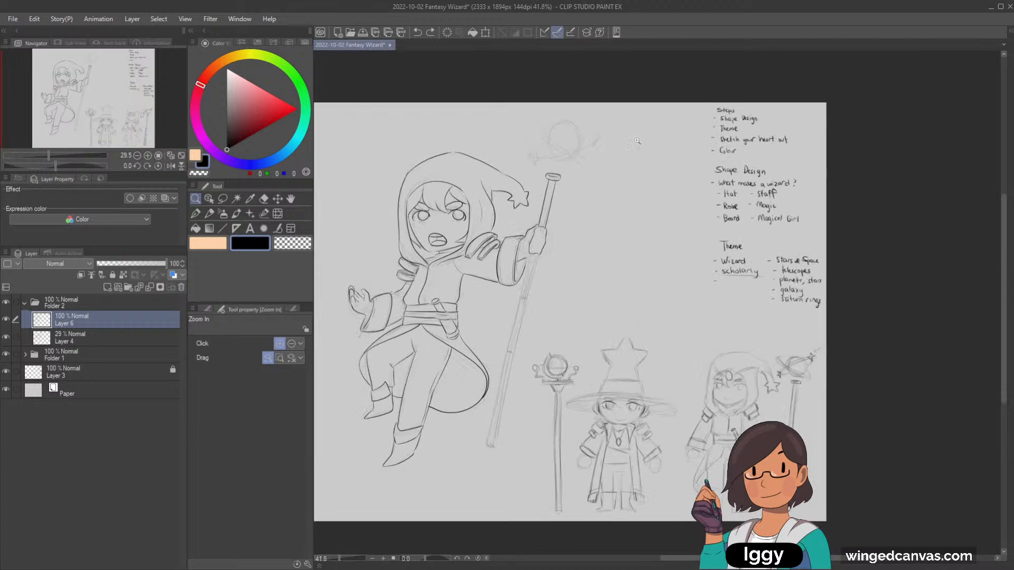
left_click(121, 341)
left_click(108, 287)
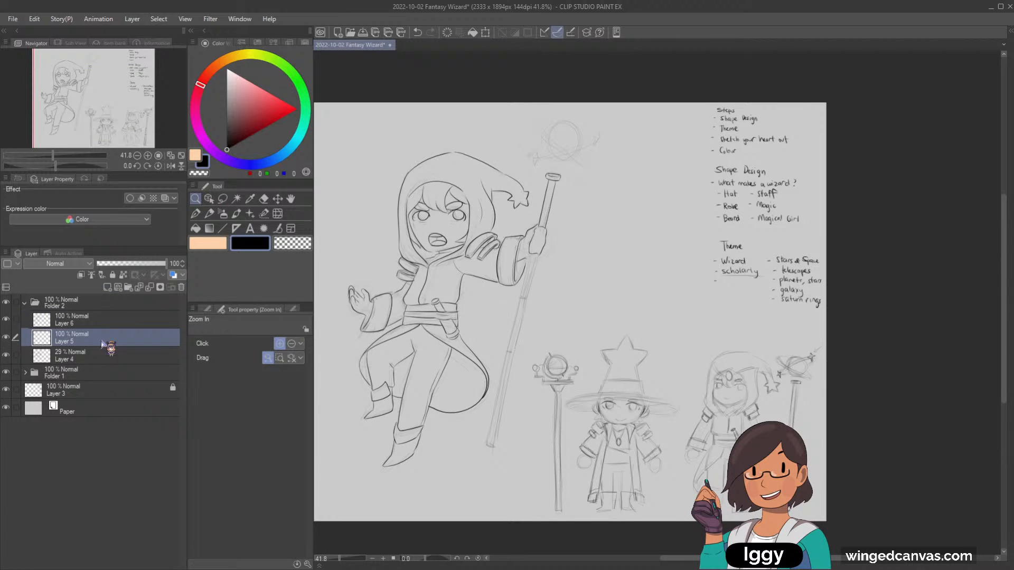
Draw a straight line with brush size 30 along the staff's full length on Layer 5 and lower the layer's opacity to 22%.
left_click(222, 229)
key("bracketright")
key("bracketright")
key("bracketright")
key("bracketright")
key("bracketright")
key("bracketright")
key("bracketright")
key("bracketright")
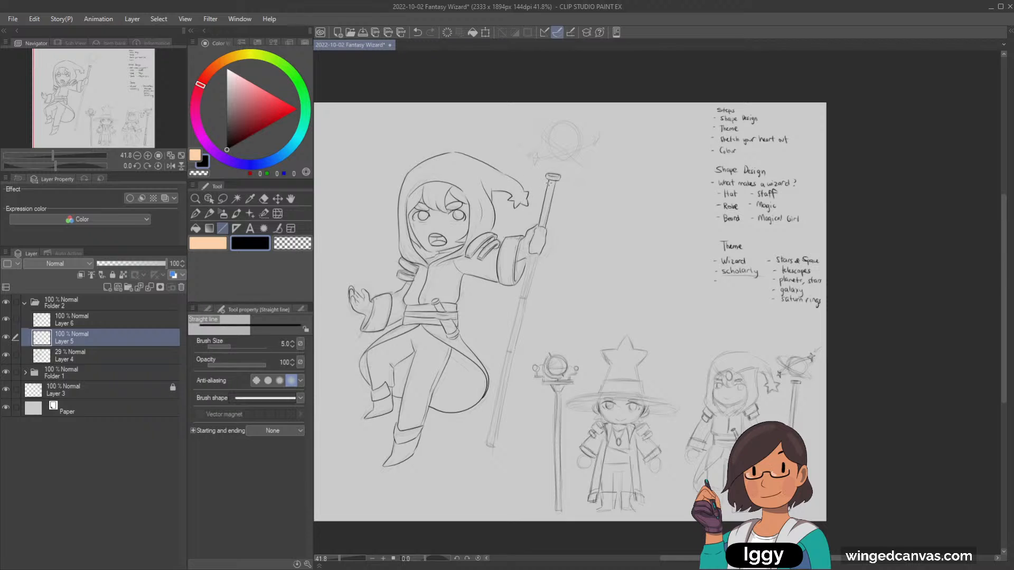
key("bracketright")
key("bracketright")
key("bracketright")
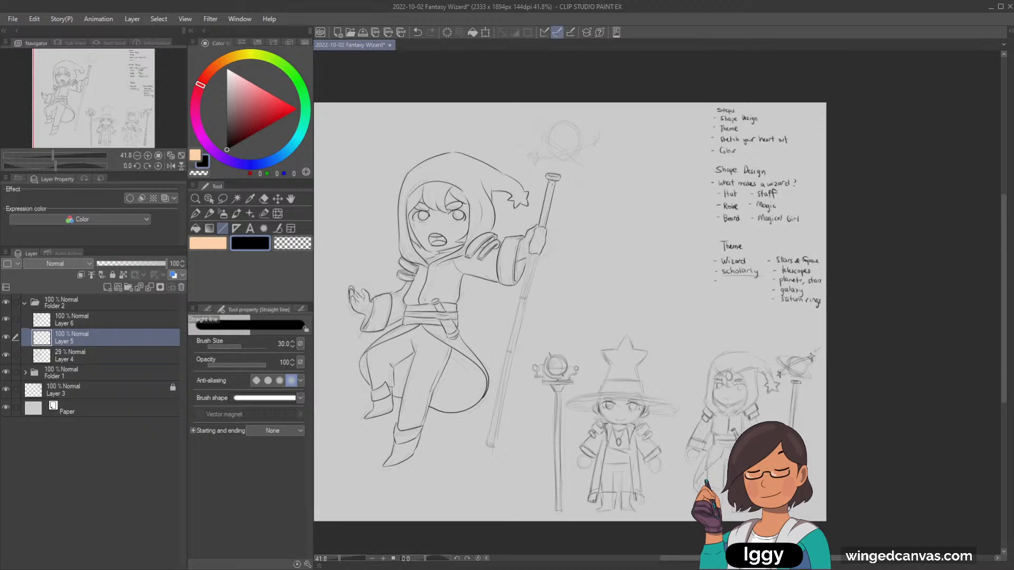
mouse_move(553, 179)
left_mouse_down()
mouse_move(482, 454)
mouse_move(488, 445)
left_mouse_up()
key("k")
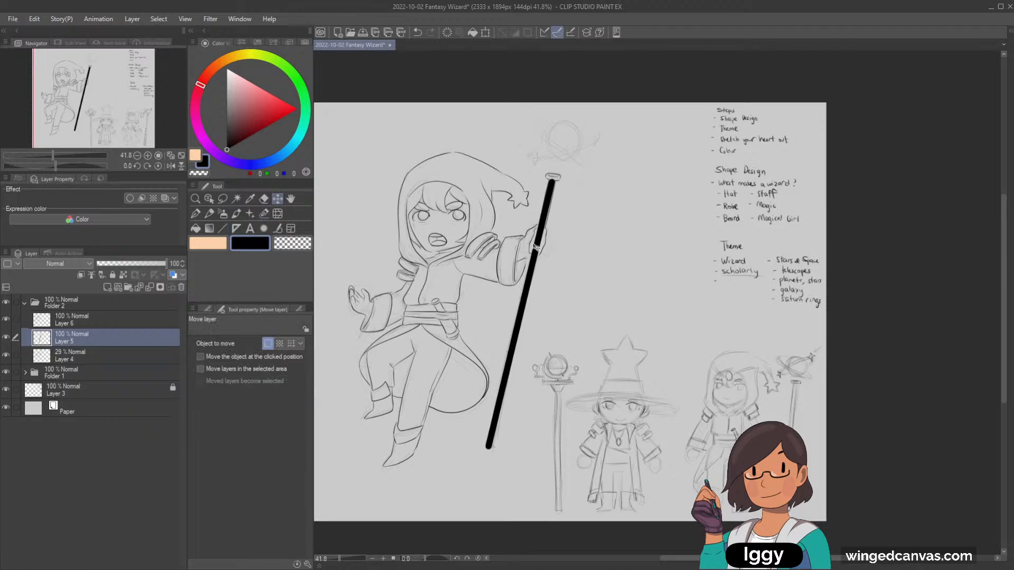
left_click_drag(525, 318, 526, 319)
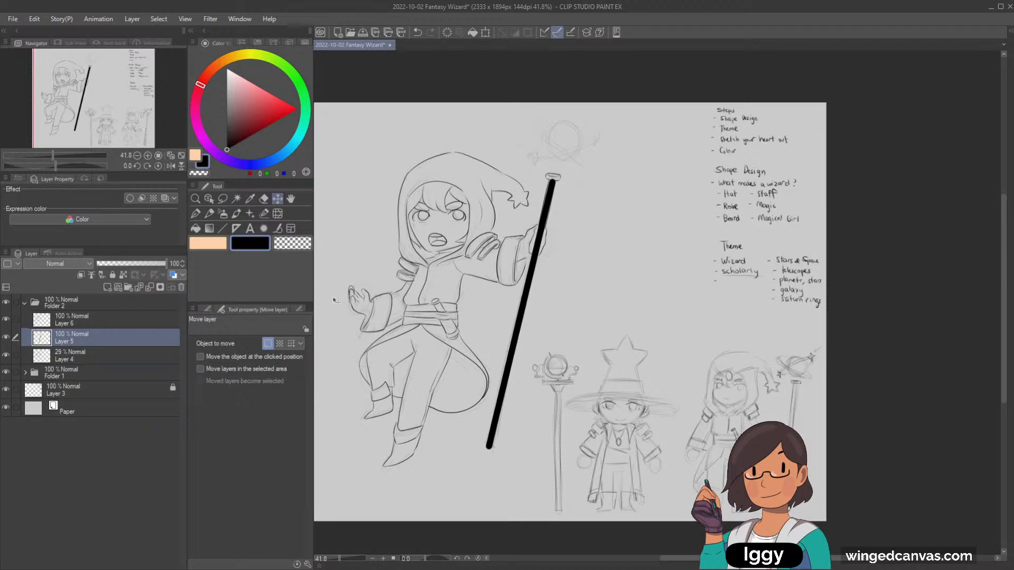
left_click(112, 264)
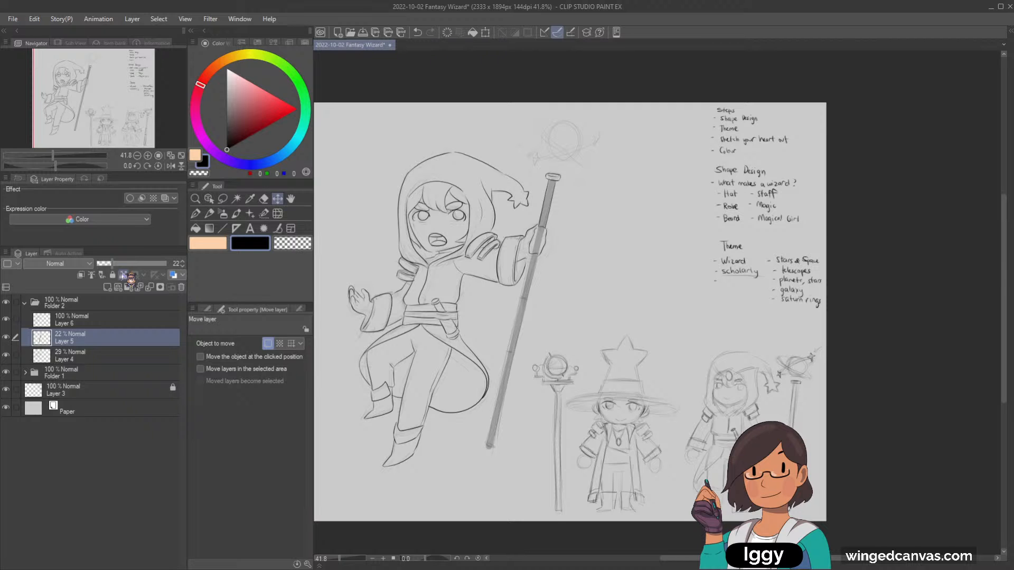
Ink both edges of the staff section just below the gripping hand on Layer 6 with the G-pen, redoing weak strokes.
left_click(195, 198)
left_click(591, 295)
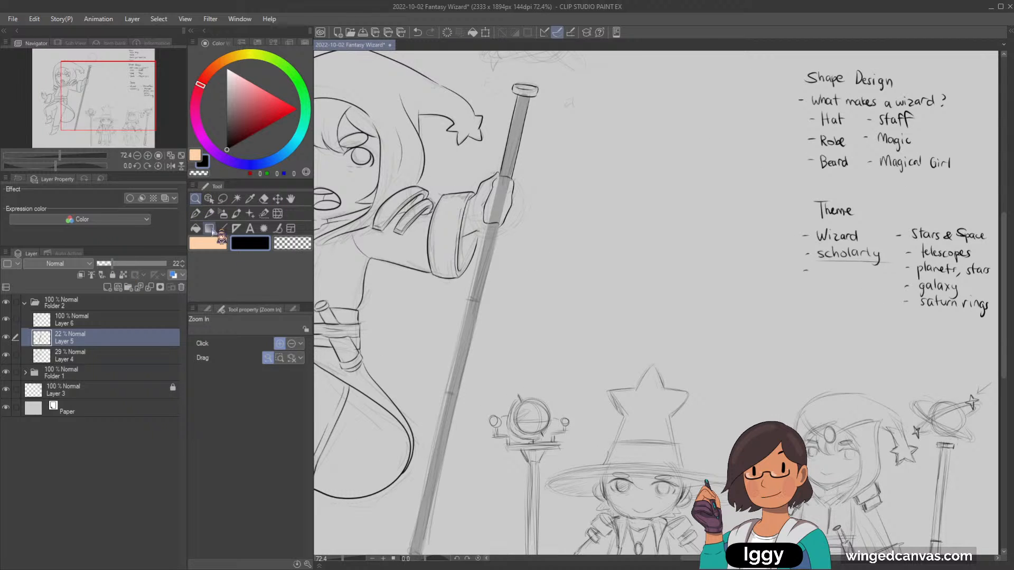
left_click(195, 213)
left_click(105, 320)
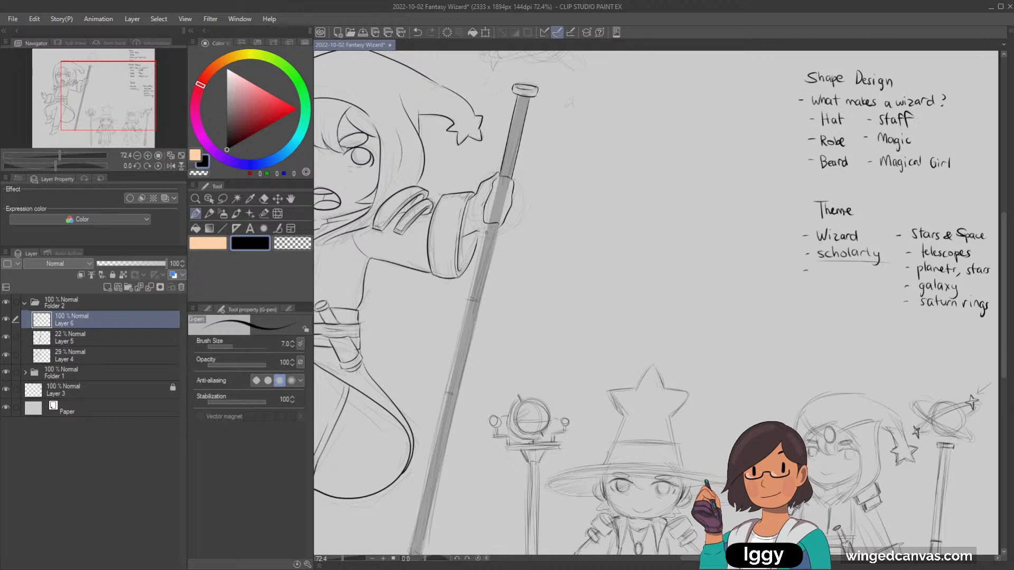
key("ctrl+z")
left_click_drag(480, 250, 469, 297)
left_click_drag(495, 233, 485, 288)
left_click_drag(56, 166, 75, 167)
mouse_move(116, 114)
left_mouse_down()
mouse_move(96, 119)
mouse_move(95, 131)
left_mouse_up()
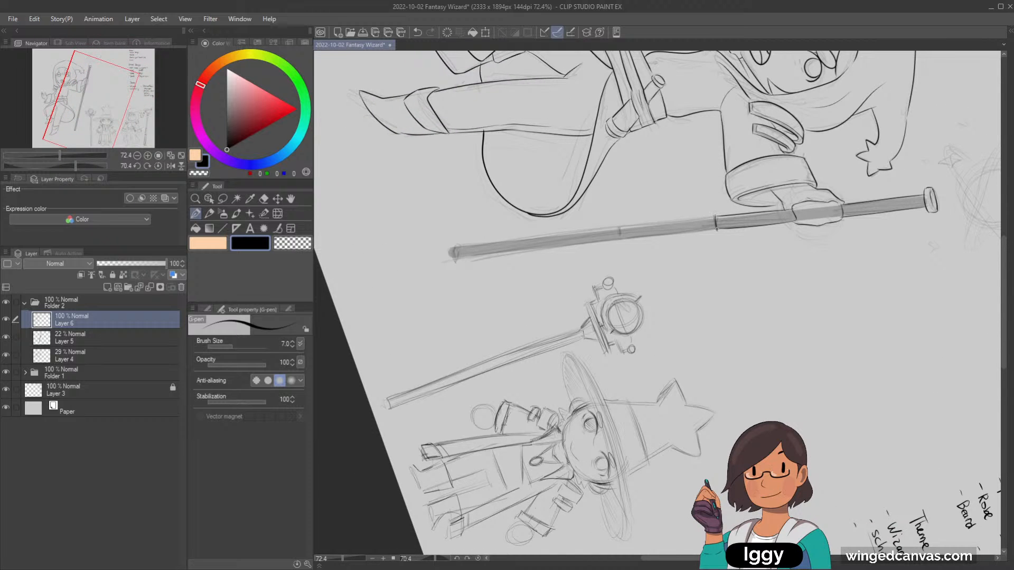
key("ctrl+z")
left_click_drag(714, 220, 790, 210)
left_click_drag(713, 229, 771, 225)
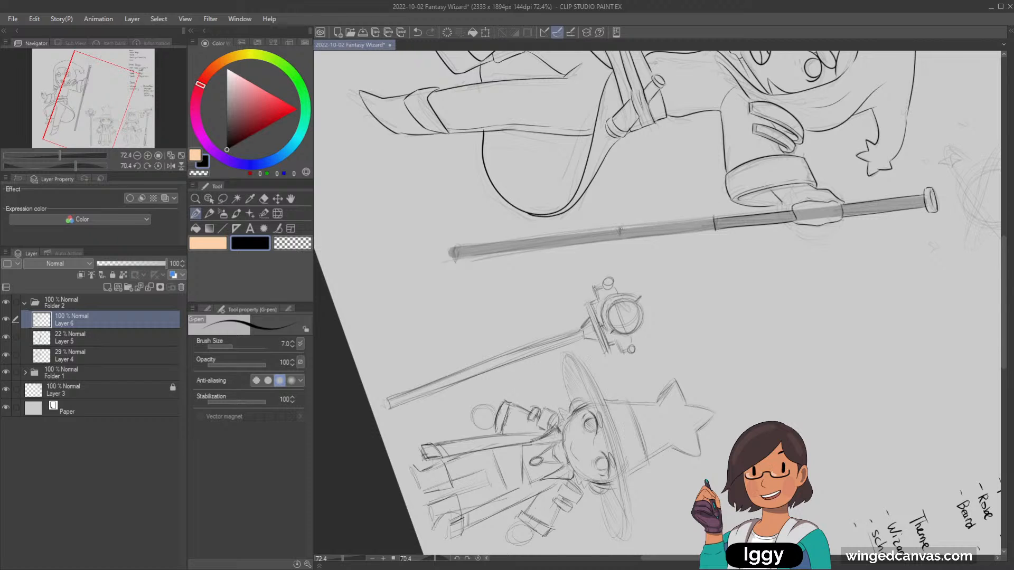
Ink the edges of the staff's middle shaft section along the grey guide line.
left_click_drag(620, 230, 716, 216)
left_click_drag(619, 239, 690, 234)
left_click_drag(622, 238, 715, 228)
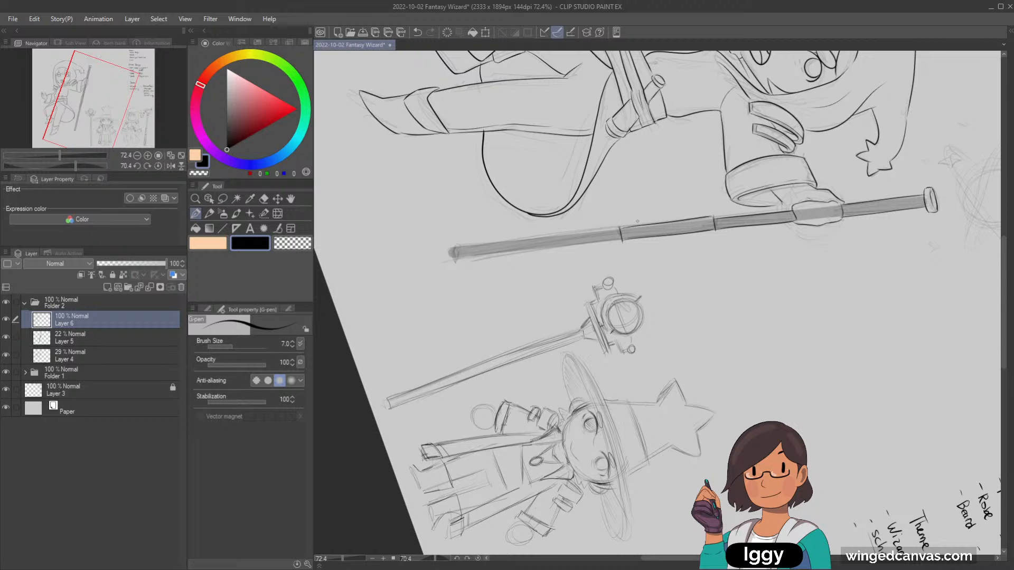
Ink the staff's lowest section with its closed end, redoing weak strokes, and hide the Layer 5 guide.
left_click_drag(473, 244, 604, 231)
key("ctrl+z")
mouse_move(465, 244)
left_mouse_down()
mouse_move(615, 223)
mouse_move(447, 250)
left_mouse_up()
key("ctrl+z")
left_click_drag(611, 247, 458, 268)
key("ctrl+z")
left_click_drag(621, 245, 452, 264)
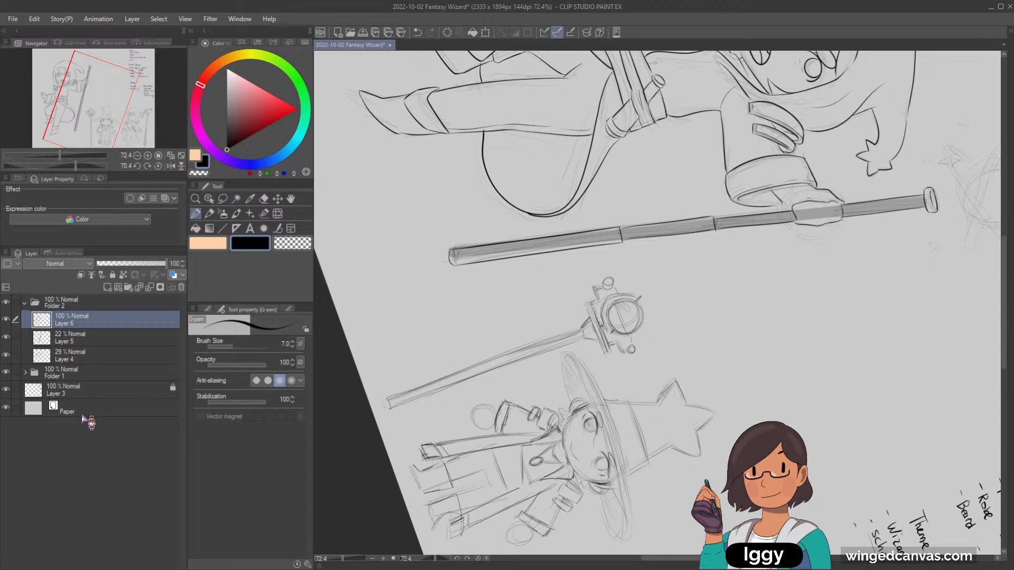
key("ctrl+@")
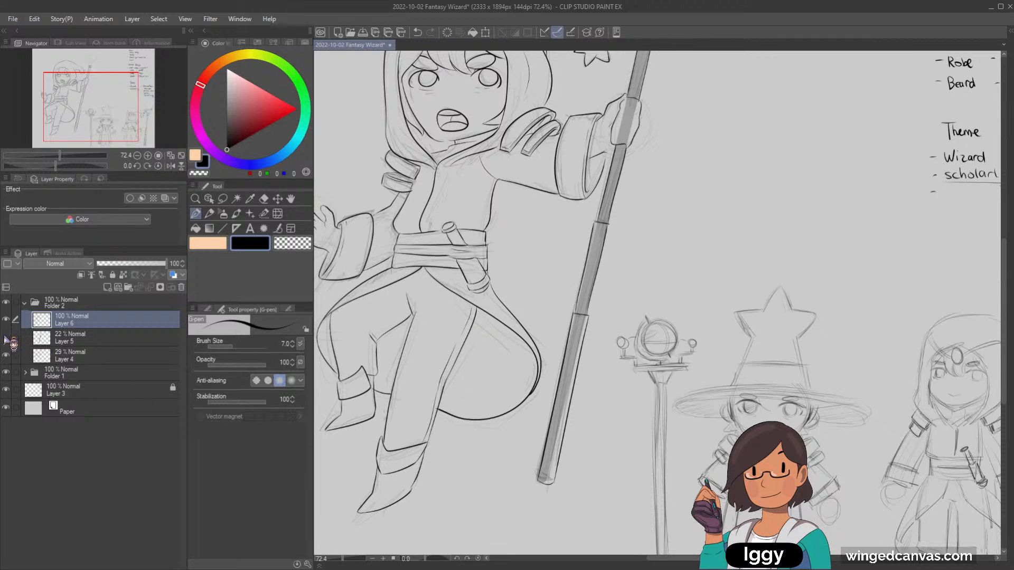
left_click(6, 337)
Try inking the round orb above the staff's cap freehand on Layer 6.
left_click_drag(114, 117, 128, 93)
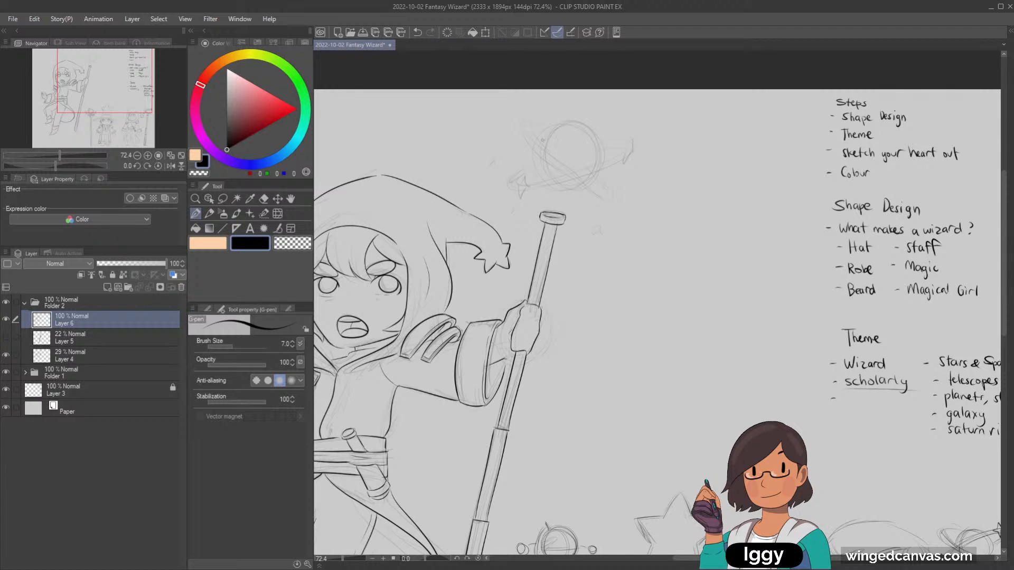
left_click_drag(545, 139, 562, 127)
left_click_drag(544, 139, 580, 125)
mouse_move(557, 190)
left_mouse_down()
mouse_move(539, 168)
mouse_move(545, 143)
left_mouse_up()
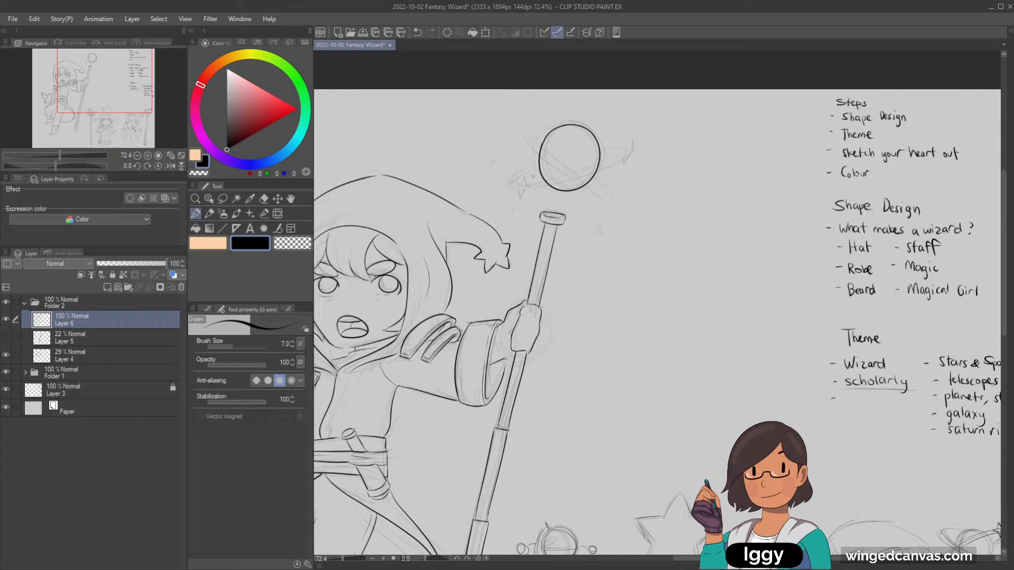
key("Delete")
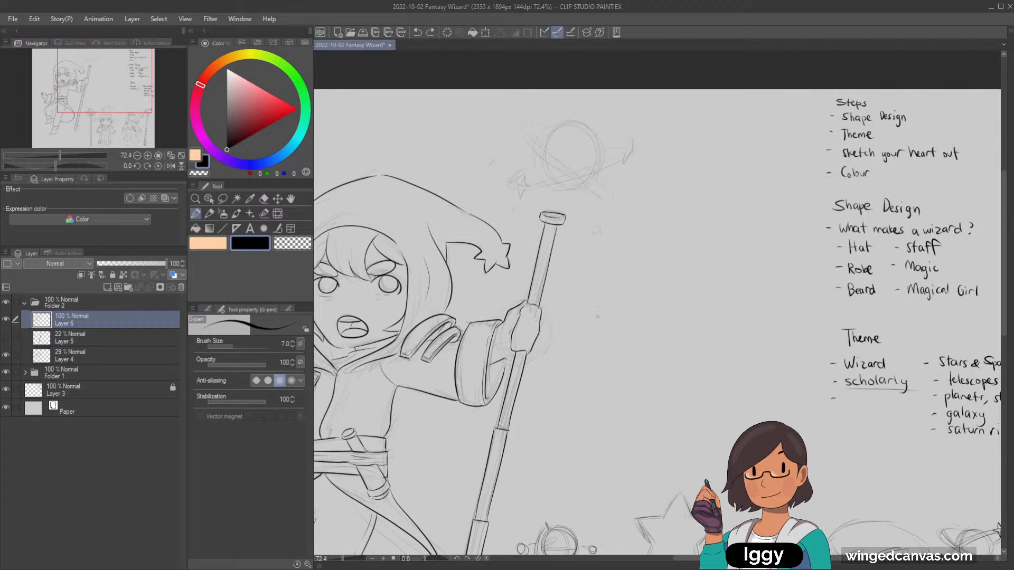
Add a vector layer above Layer 6 and ink the orb's circle on it, redoing strokes until it is round.
left_click(107, 287)
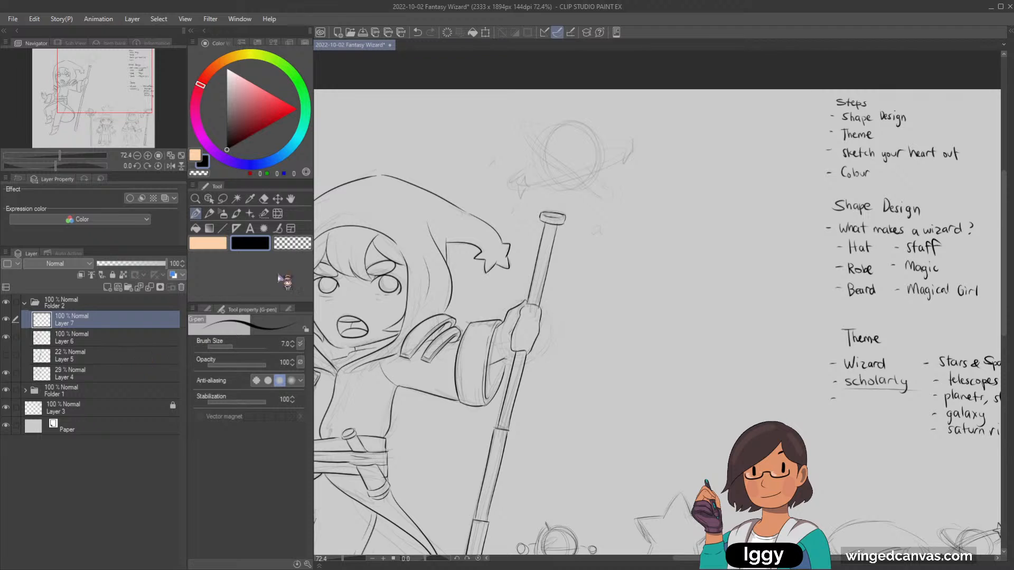
key("ctrl+z")
left_click(118, 287)
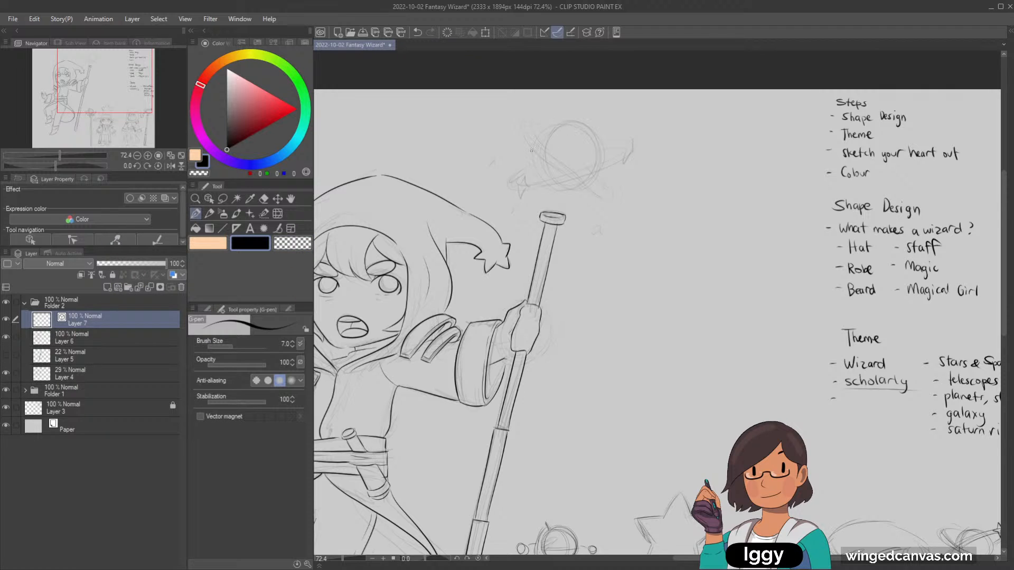
mouse_move(537, 175)
left_mouse_down()
mouse_move(558, 127)
mouse_move(594, 149)
mouse_move(581, 183)
left_mouse_up()
key("ctrl+z")
mouse_move(537, 159)
left_mouse_down()
mouse_move(554, 126)
mouse_move(583, 126)
mouse_move(594, 157)
left_mouse_up()
key("ctrl+z")
key("ctrl+z")
left_click_drag(604, 162, 588, 183)
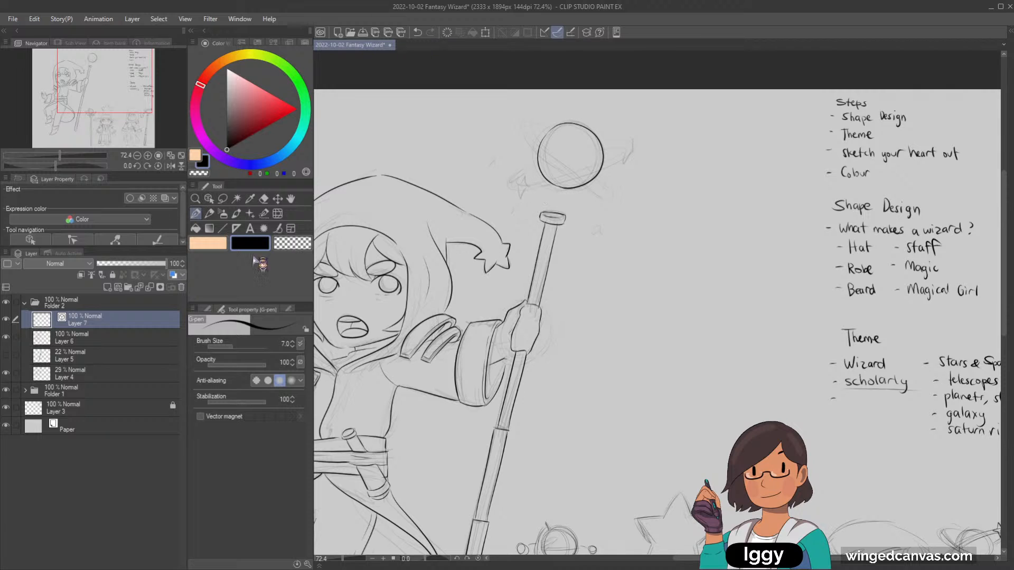
Move the orb over the staff's cap and ink a tilted double-line planetary ring around it.
left_click(277, 198)
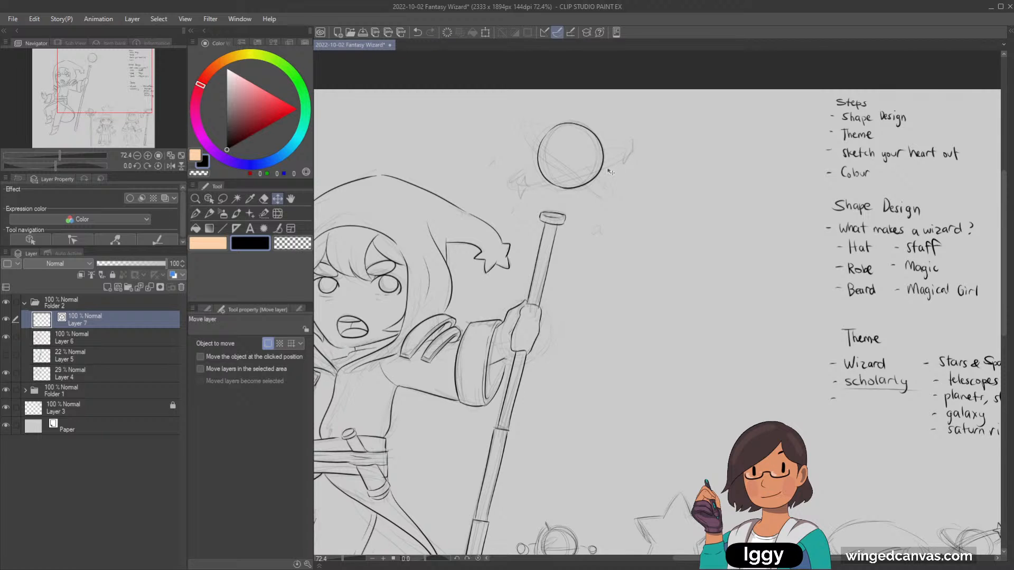
left_click_drag(607, 185, 600, 192)
key("p")
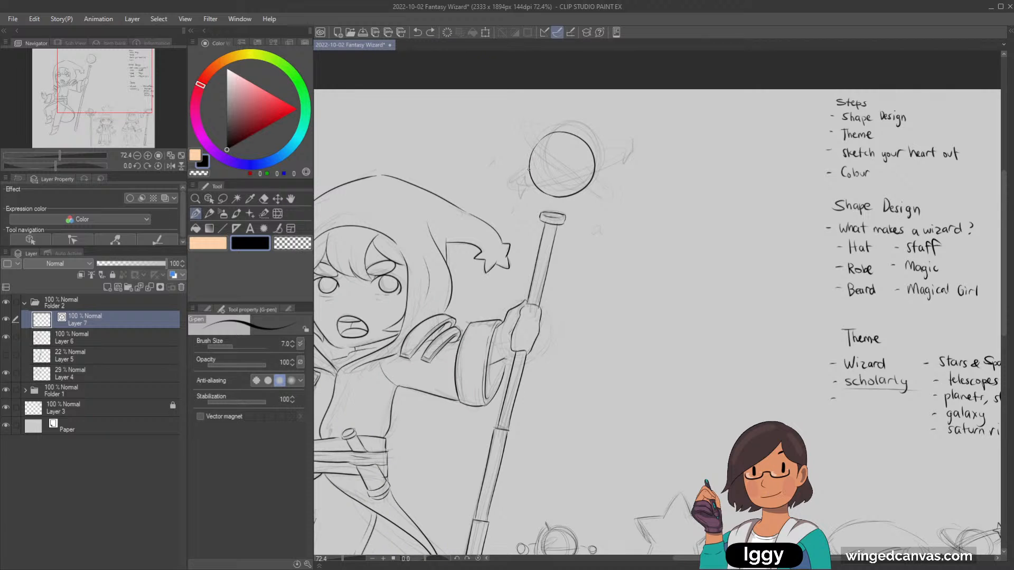
mouse_move(529, 170)
left_mouse_down()
mouse_move(525, 192)
mouse_move(556, 190)
mouse_move(619, 167)
mouse_move(600, 150)
left_mouse_up()
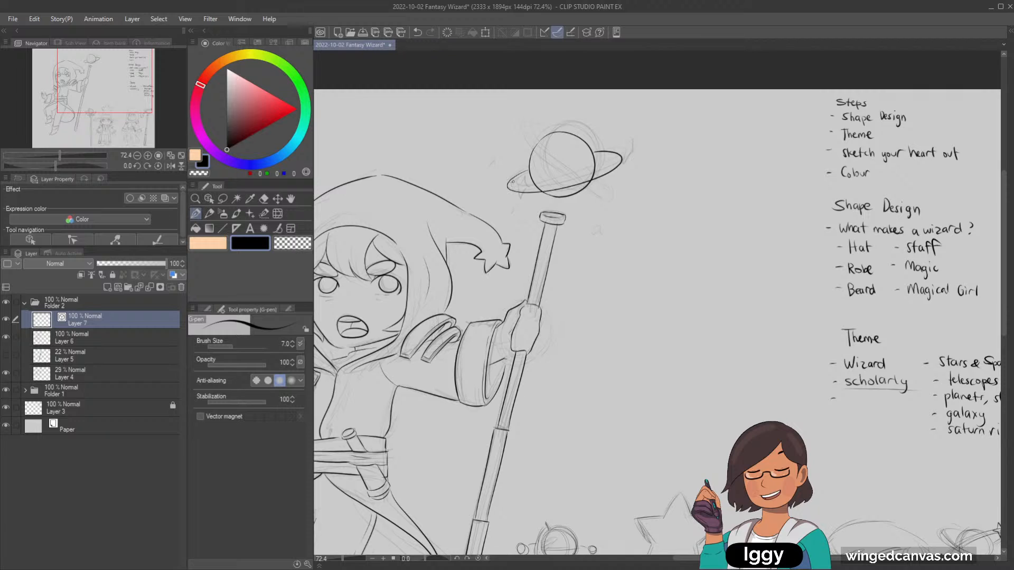
left_click_drag(511, 185, 611, 162)
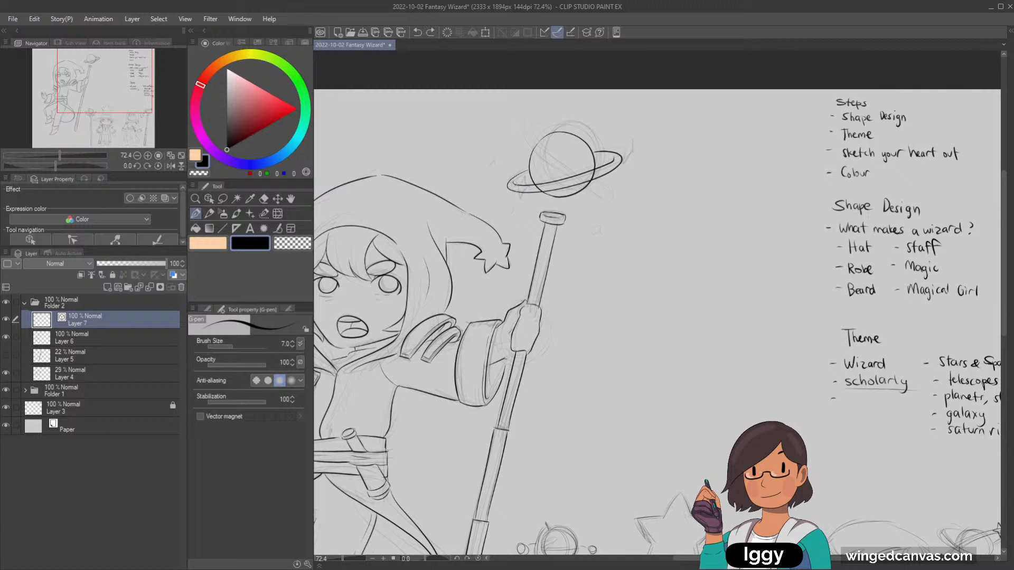
key("ctrl+z")
key("ctrl+z")
Ink a second double-line ring crossing the first one diagonally around the orb.
left_click_drag(542, 136, 505, 154)
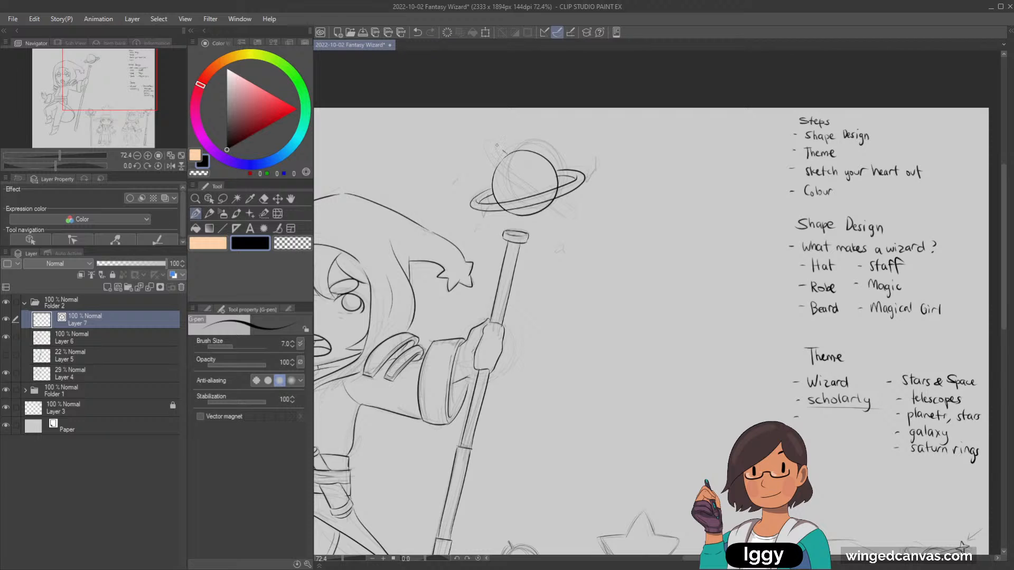
key("ctrl+z")
mouse_move(502, 145)
left_mouse_down()
mouse_move(485, 165)
mouse_move(528, 199)
left_mouse_up()
key("ctrl+z")
mouse_move(502, 146)
left_mouse_down()
mouse_move(483, 153)
mouse_move(523, 201)
mouse_move(562, 212)
left_mouse_up()
key("ctrl+y")
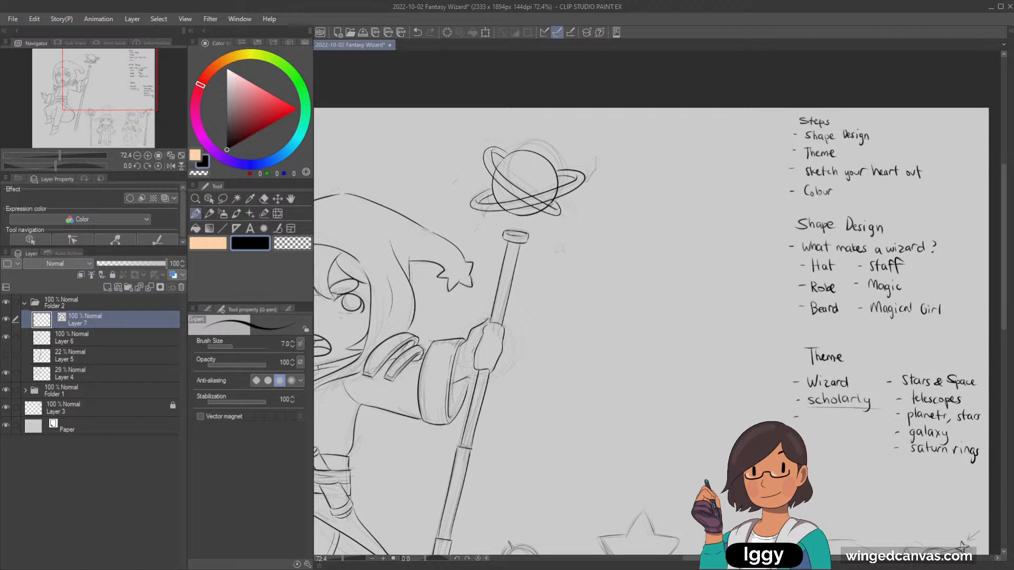
Trim the overlapping lines where the rings cross the orb and each other with the Vector eraser.
left_click(264, 198)
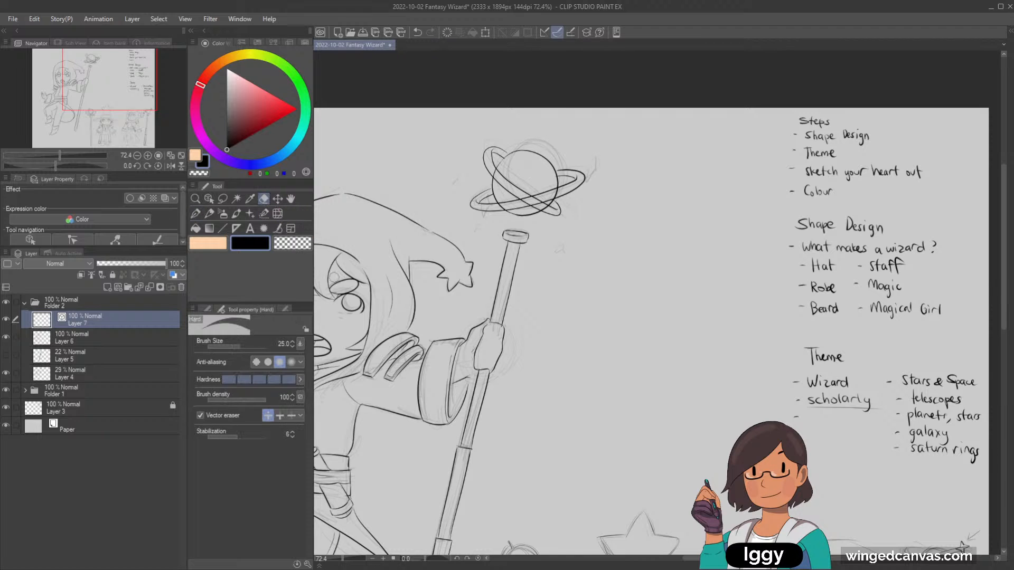
left_click(208, 310)
left_click(222, 415)
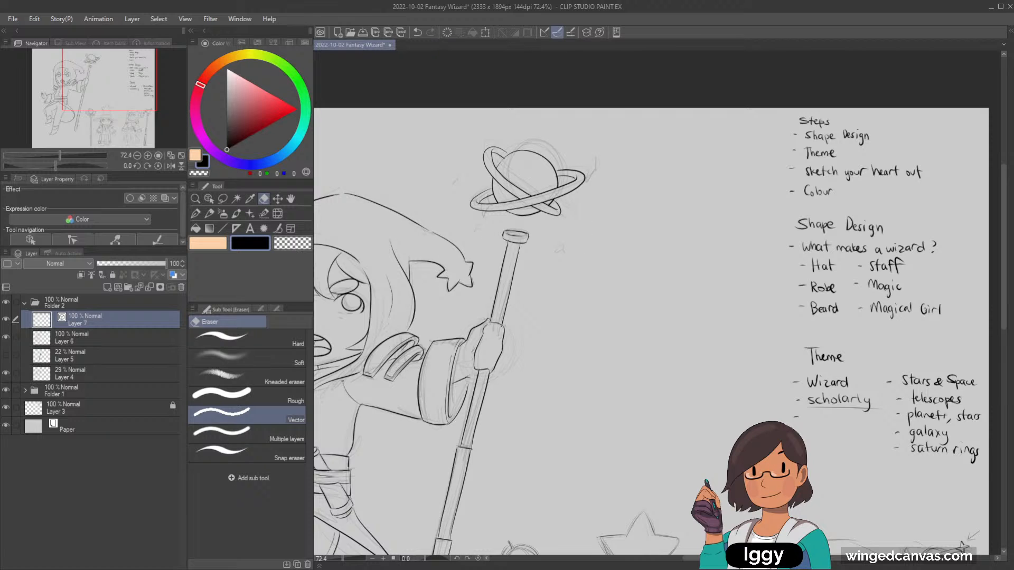
Merge the orb's vector layer with the Layer 6 line art and add a new raster layer above the result.
left_click(103, 342, "ctrl")
key("shift+alt+e")
key("p")
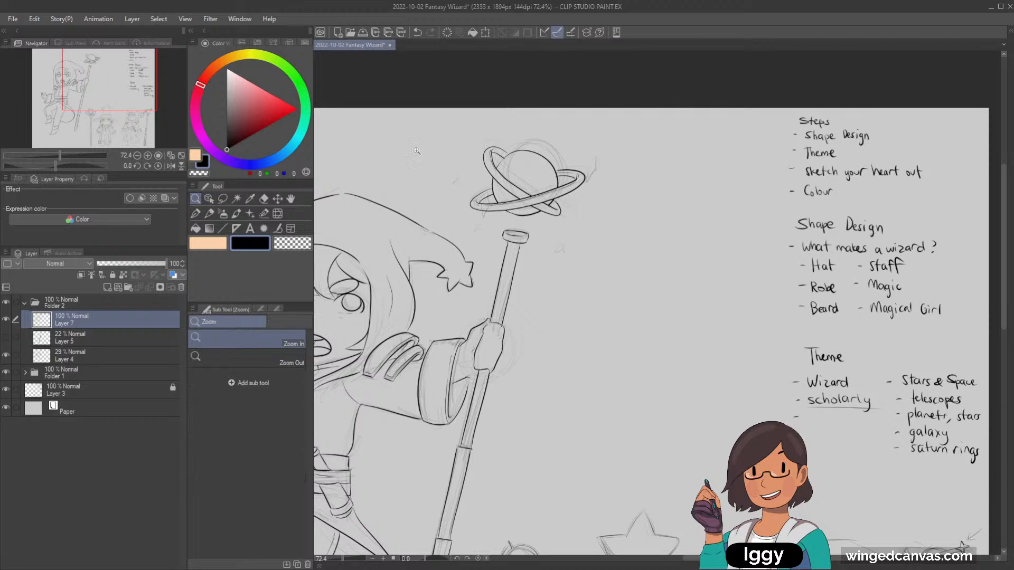
key("ctrl+plus")
left_click(263, 198)
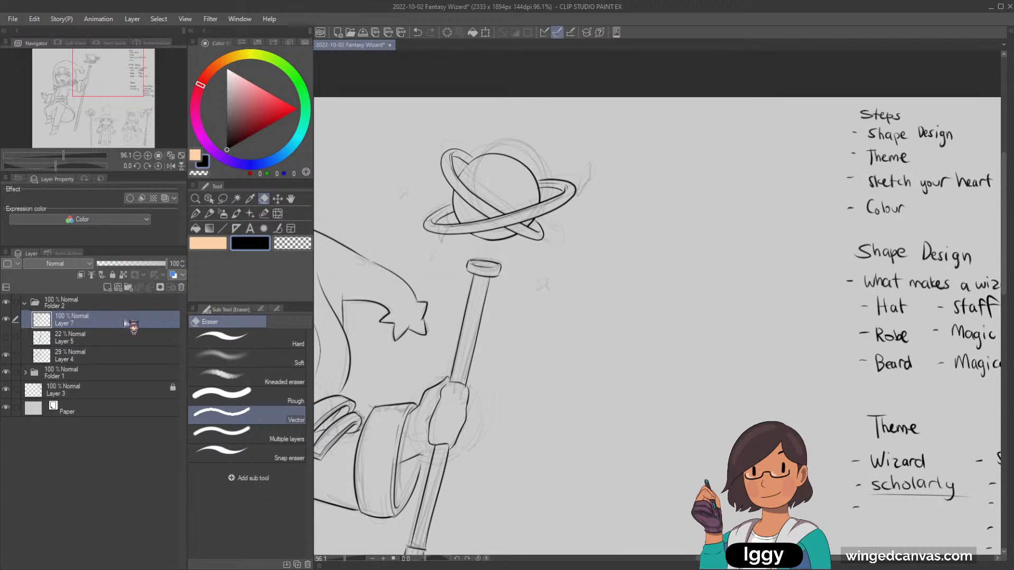
left_click(107, 288)
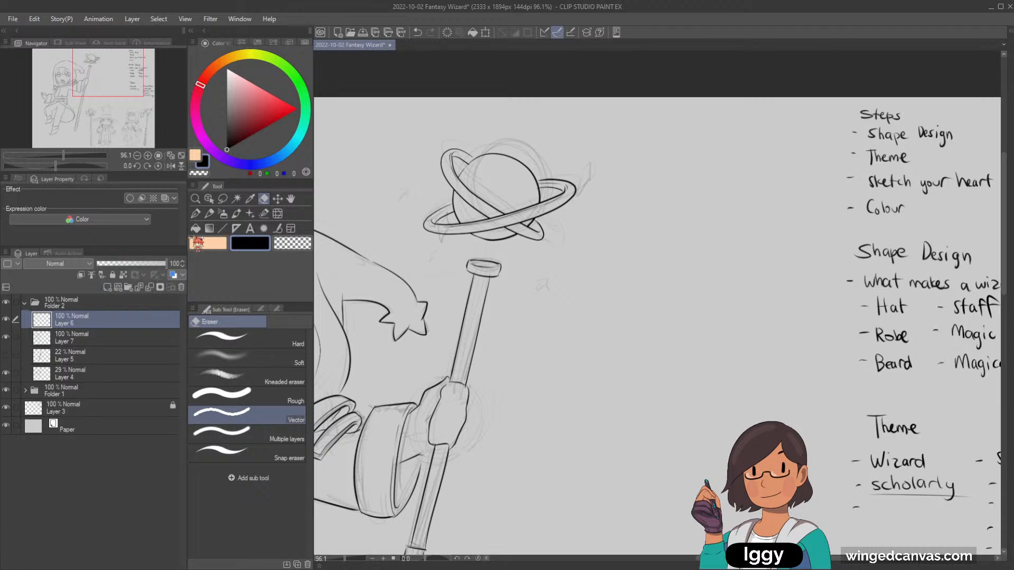
Ink a small star over the tip of the first ring, beside the orb, with the G-pen.
left_click(196, 214)
left_click_drag(562, 196, 567, 182)
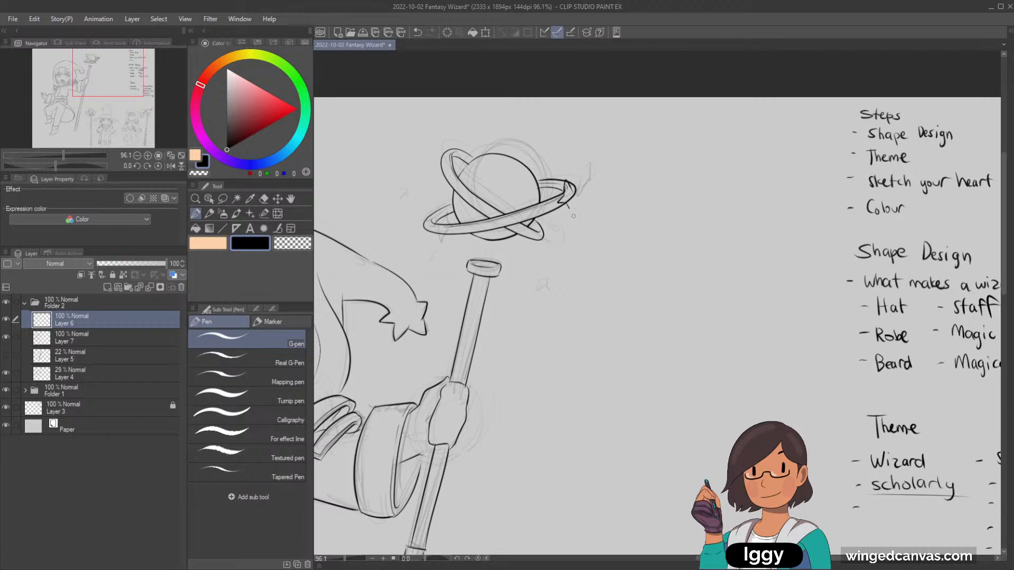
left_click_drag(574, 211, 576, 218)
Erase the ring lines inside the star on Layer 7, trying the Vector eraser and redoing it with the Hard eraser.
key("alt+bracketleft")
key("e")
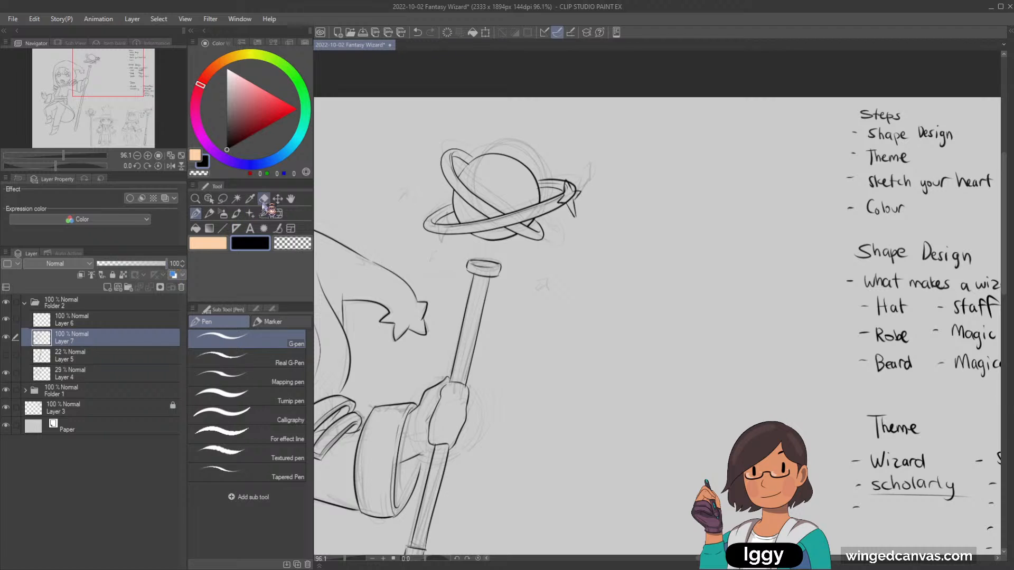
key("bracketright")
key("bracketright")
key("bracketright")
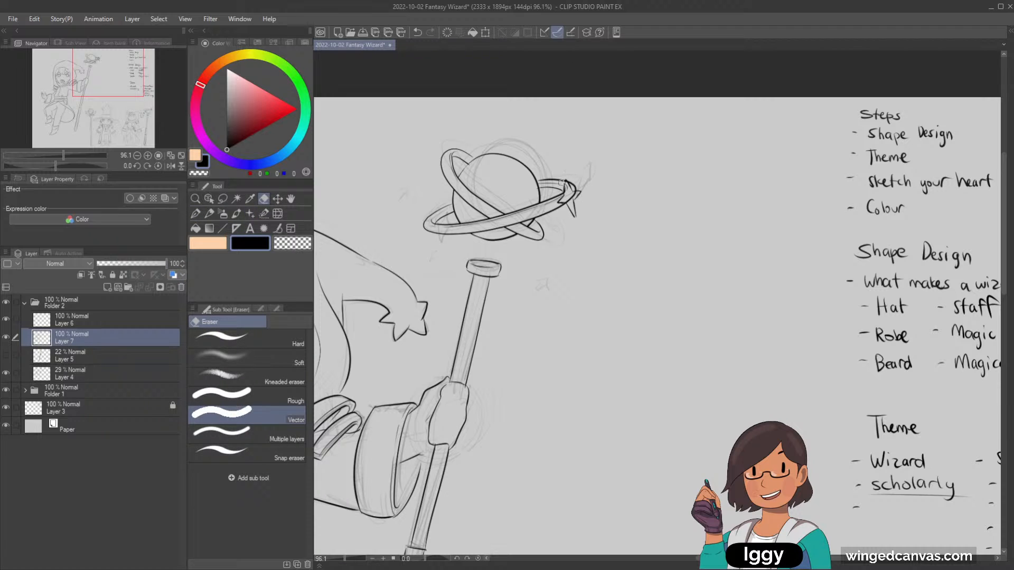
key("ctrl+z")
key("ctrl+y")
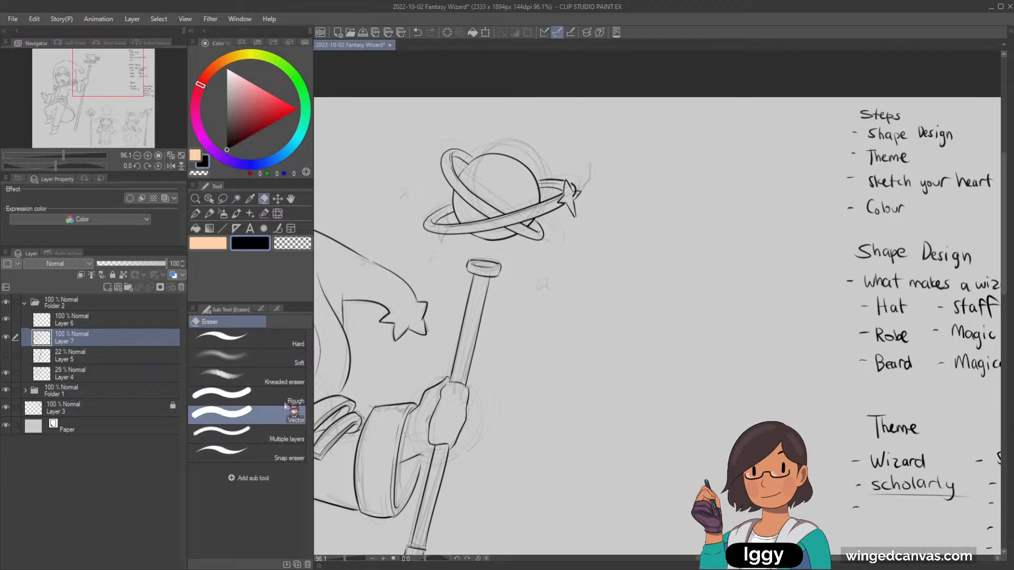
left_click(288, 341)
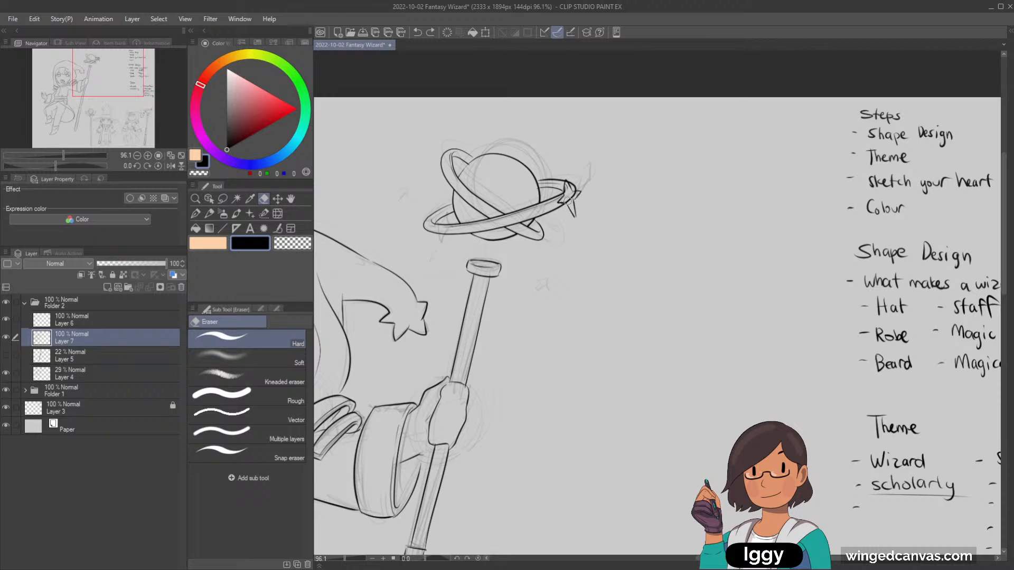
left_click_drag(573, 203, 571, 197)
left_click(195, 198)
scroll(558, 265, "down", 1)
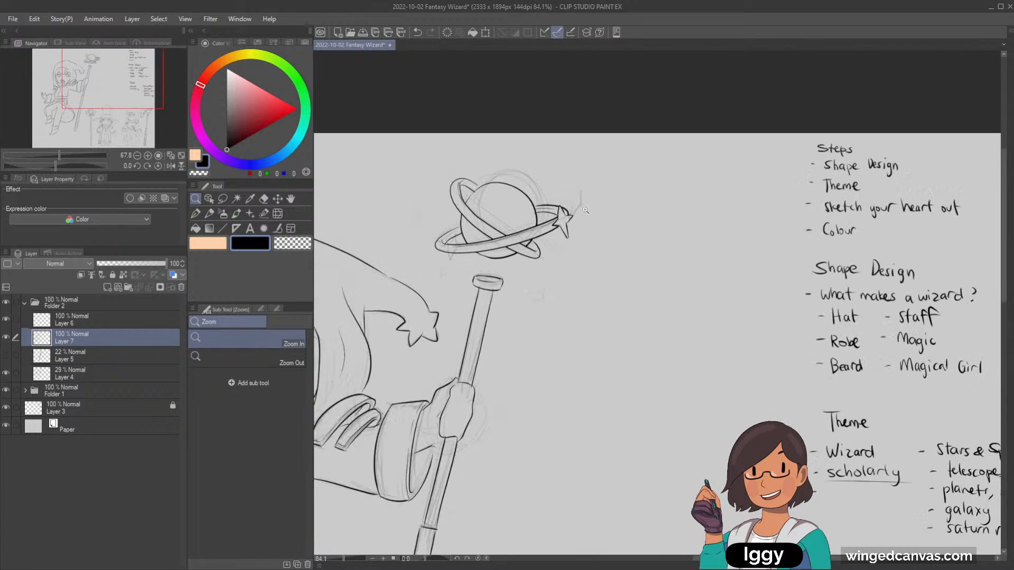
Ink a small star over the ring tip at the orb's lower edge on Layer 6 and erase the ring lines inside it on Layer 7.
key("p")
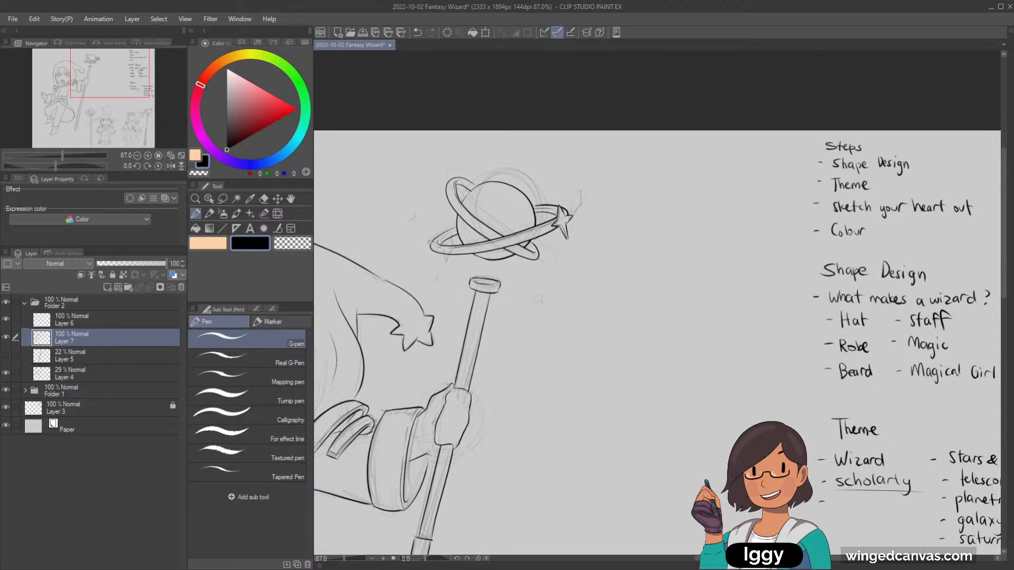
key("ctrl+z")
left_click_drag(428, 236, 430, 249)
key("ctrl+z")
key("alt+bracketright")
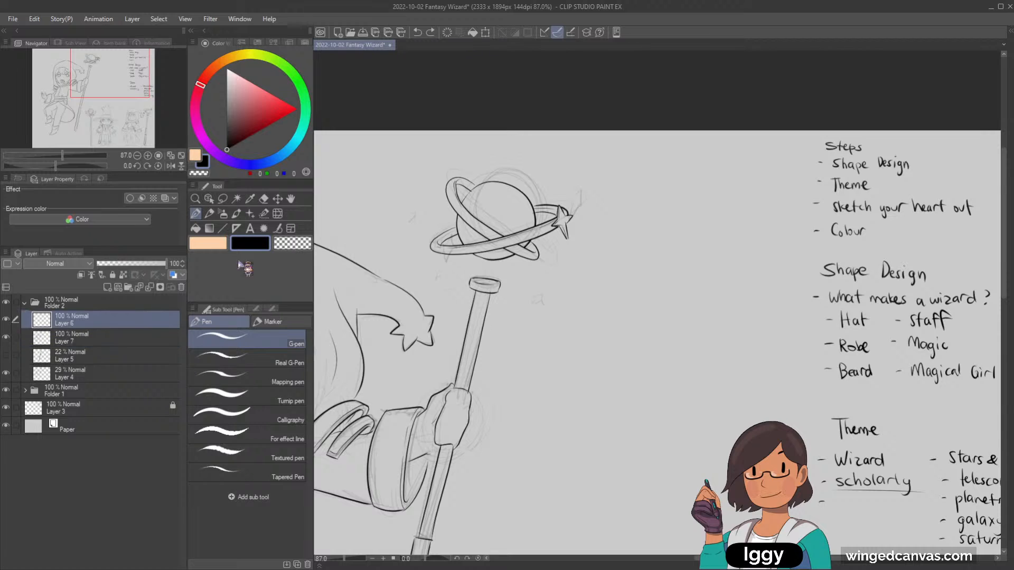
mouse_move(429, 238)
left_mouse_down()
mouse_move(427, 249)
mouse_move(430, 239)
left_mouse_up()
key("ctrl+z")
left_click(113, 338)
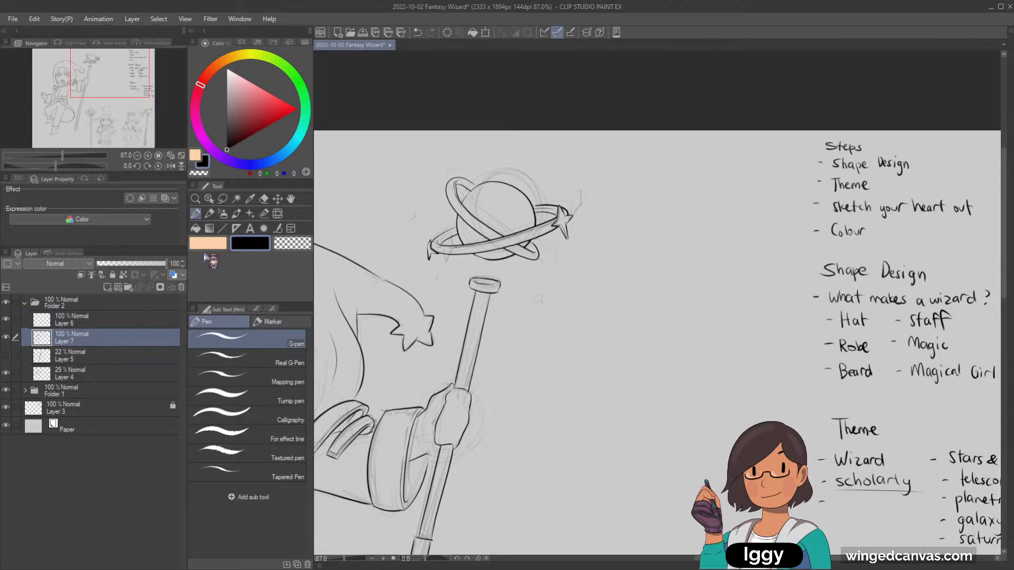
left_click(264, 200)
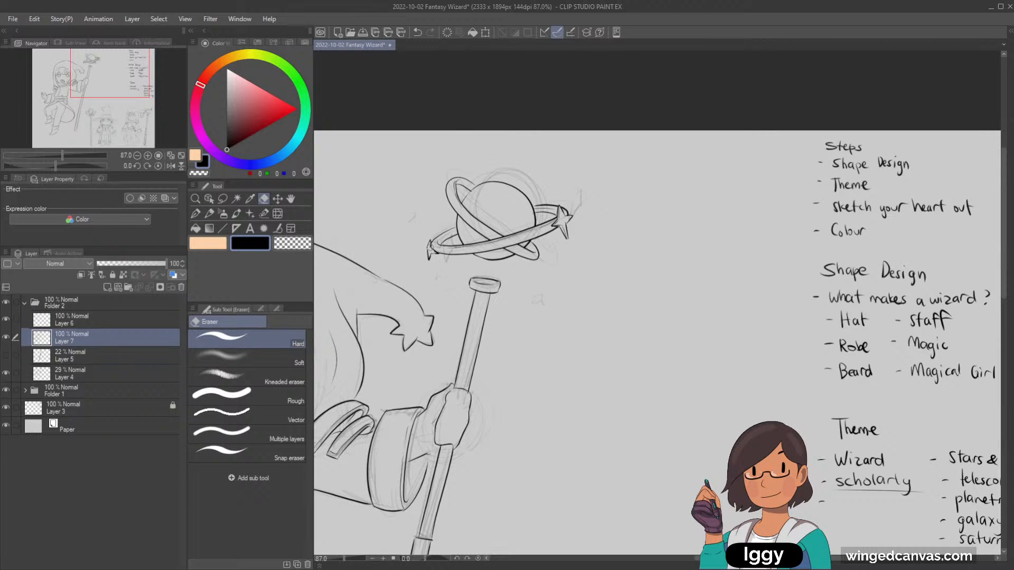
left_click(113, 323, "ctrl")
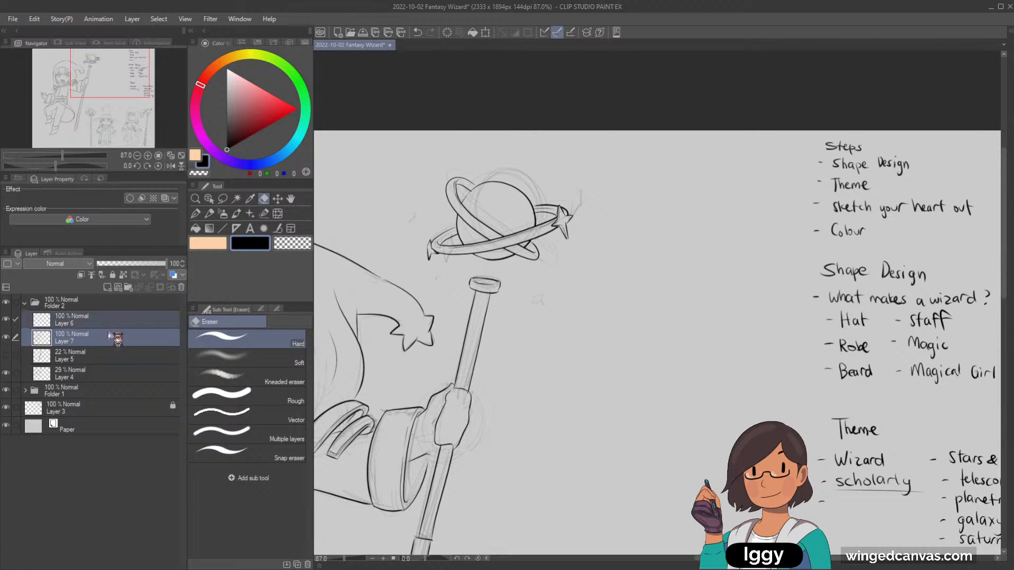
key("shift+alt+e")
key("ctrl+z")
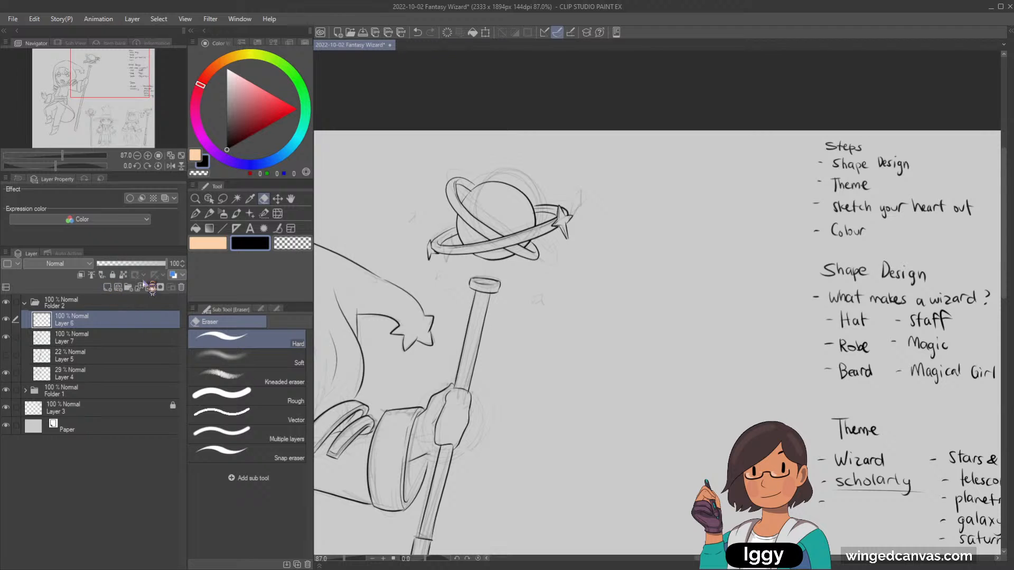
Ink a small star over the second ring's upper tip on Layer 6 and erase the overlapping ring lines on Layer 7.
left_click(196, 214)
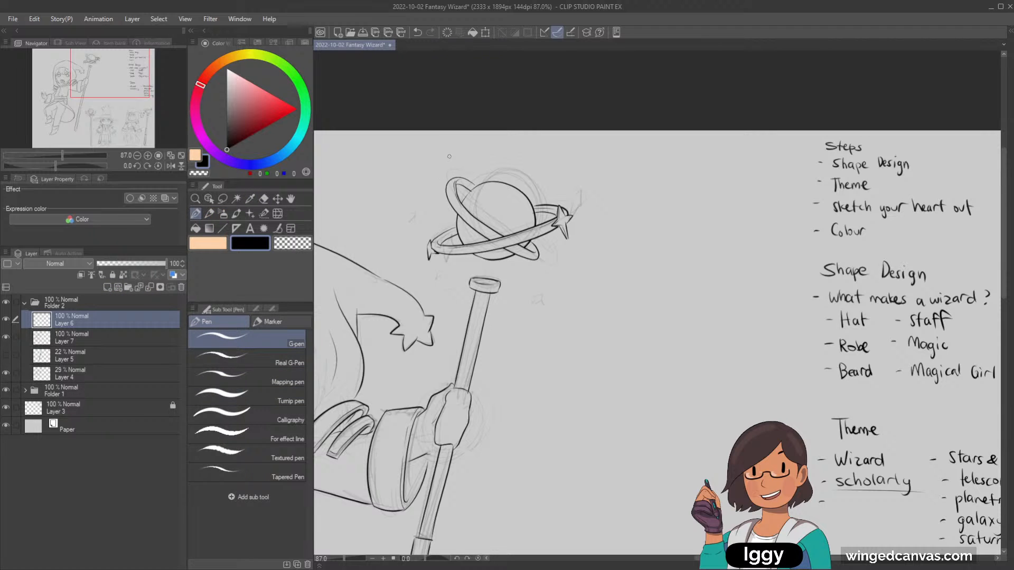
left_click_drag(449, 173, 464, 171)
key("ctrl+z")
key("ctrl+y")
left_click(264, 199)
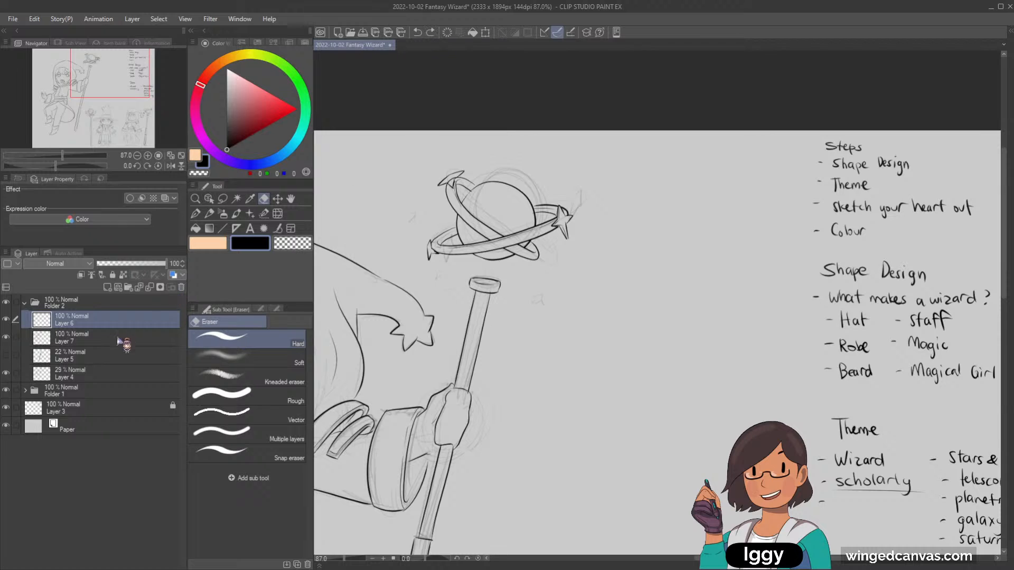
key("alt+bracketleft")
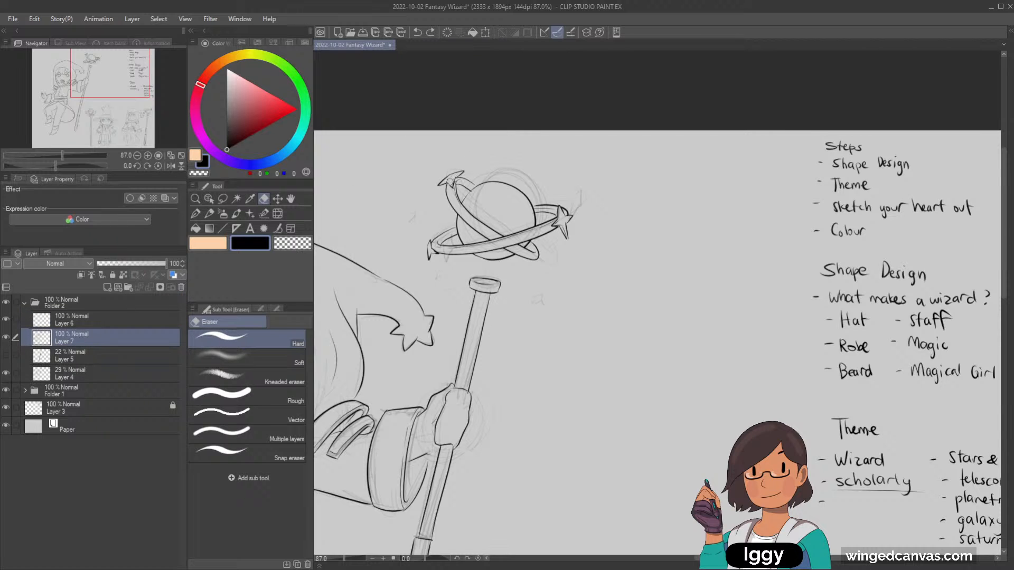
Merge Layer 6 and Layer 7 into one line art layer and hide the Layer 4 sketch.
left_click(94, 328, "ctrl")
key("shift+alt+e")
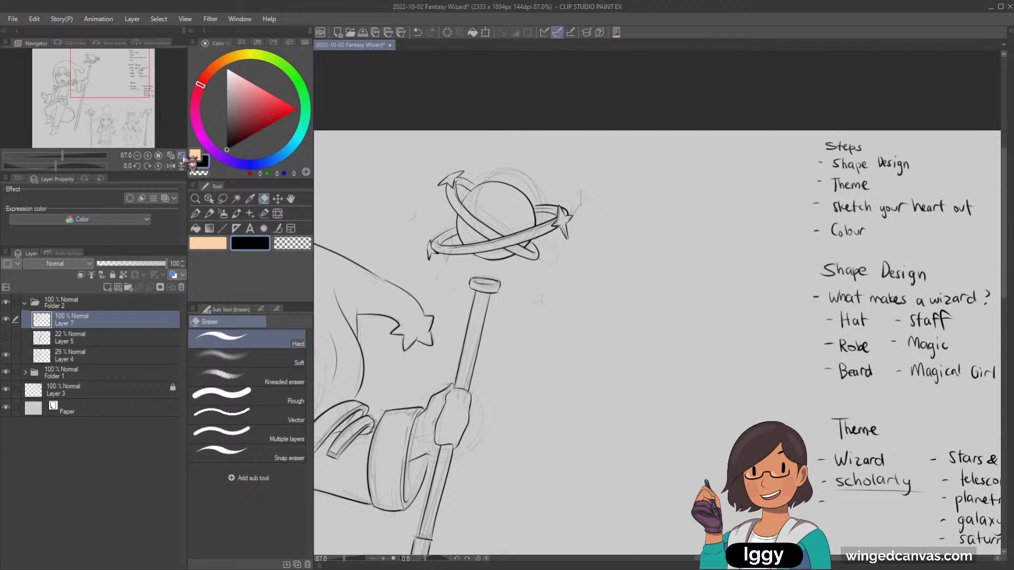
key("ctrl+0")
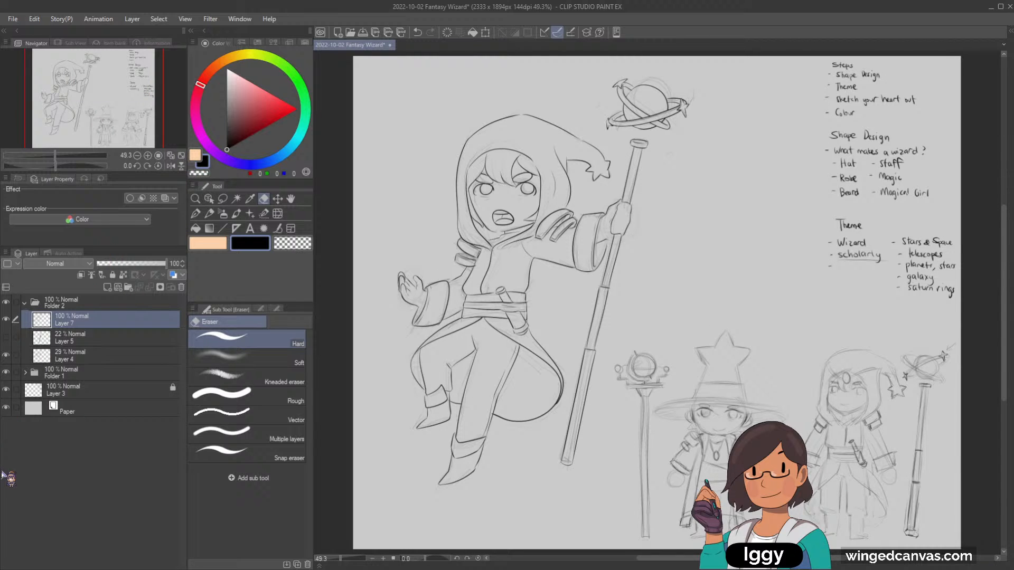
left_click(6, 355)
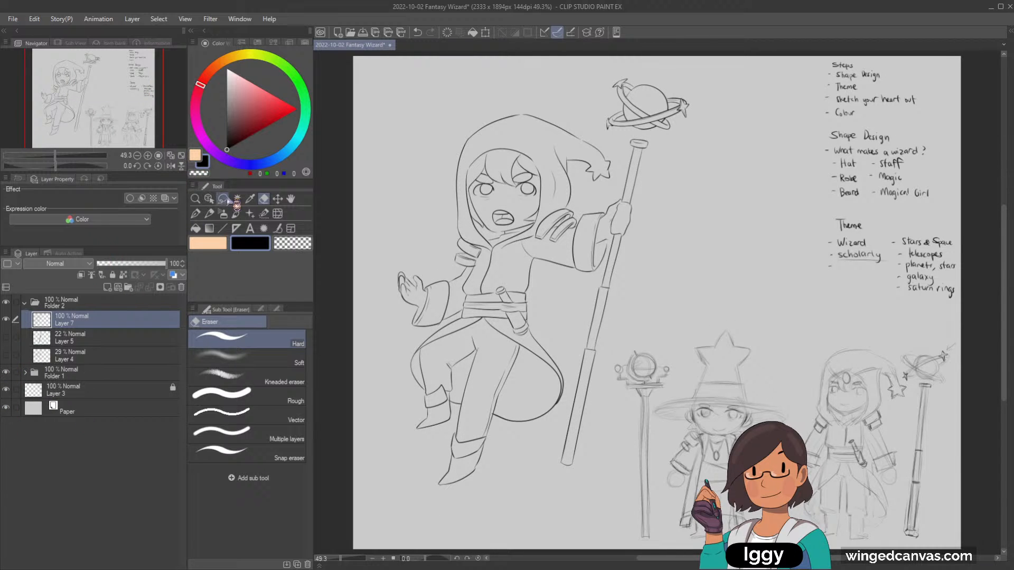
left_click(195, 199)
left_click(547, 127)
left_click(198, 214)
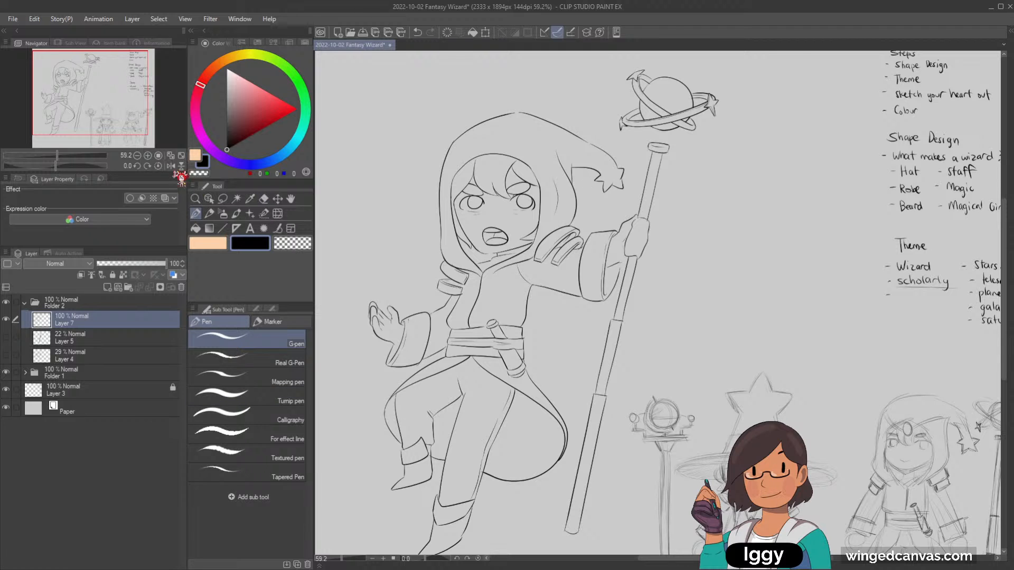
scroll(544, 127, "down", 1)
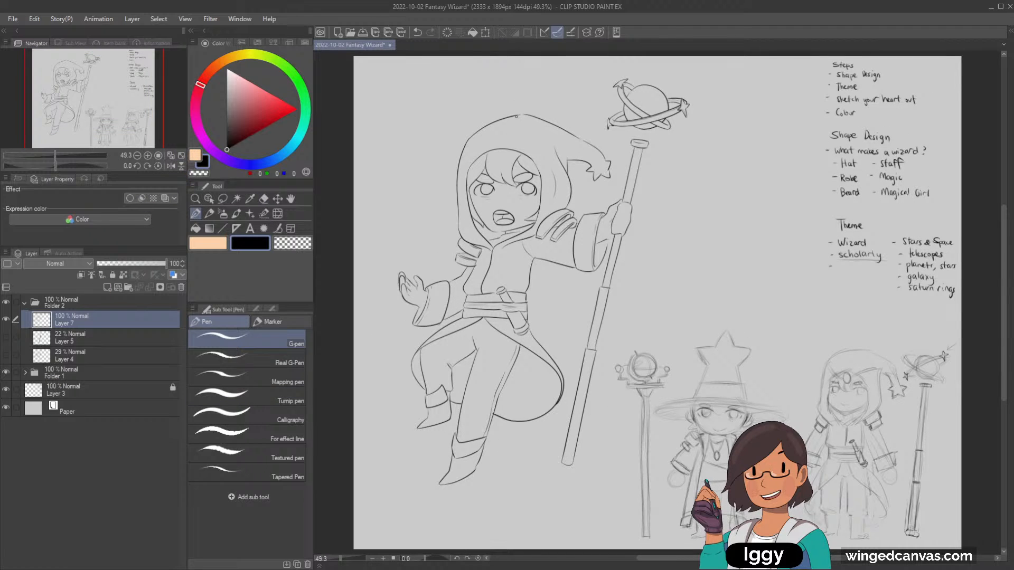
key("ctrl+z")
Add a new raster layer beneath the Layer 7 line art and set Layer 7 as the reference layer.
left_click(195, 199)
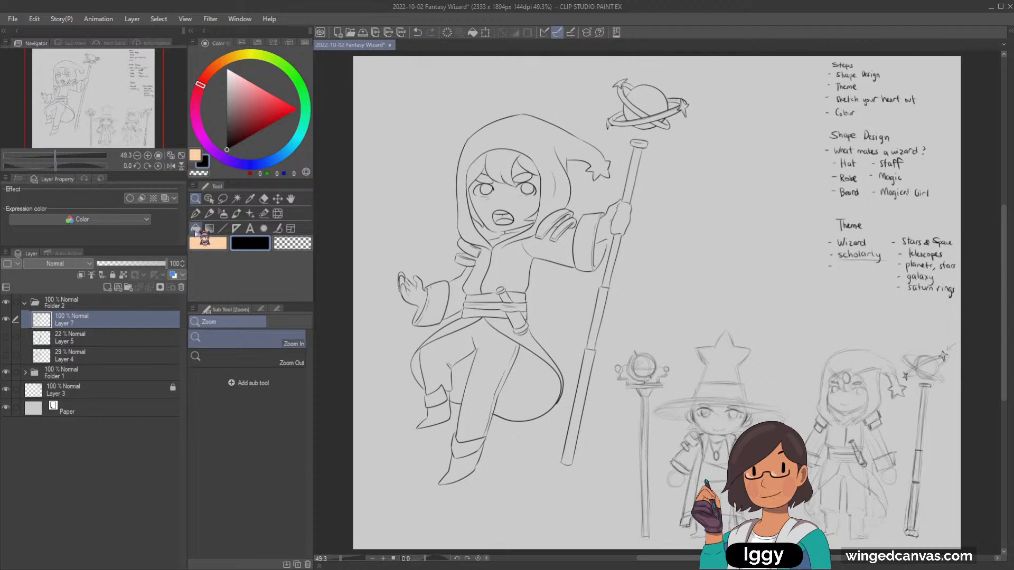
left_click(196, 229)
left_click(108, 287)
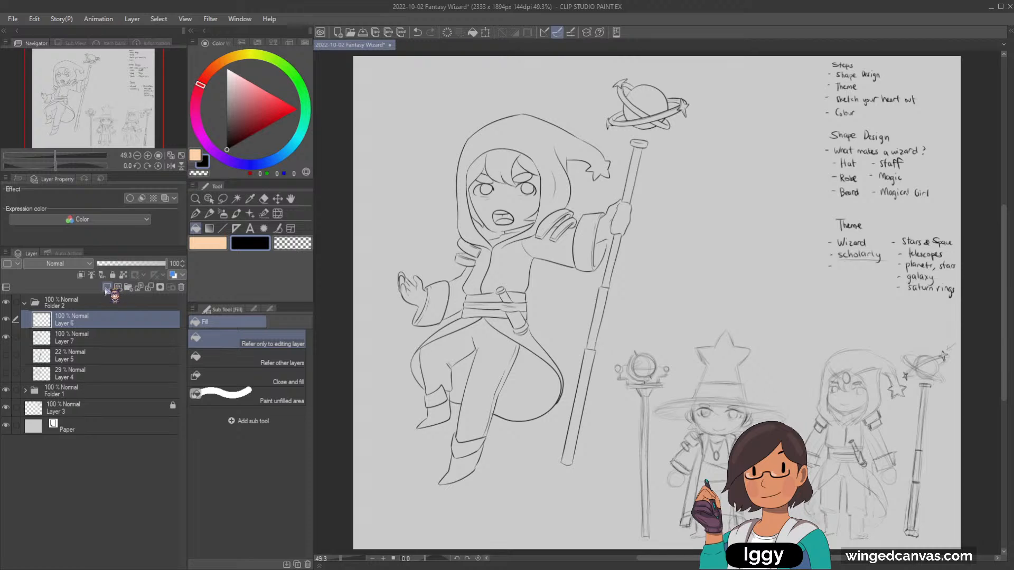
left_click_drag(101, 338, 103, 317)
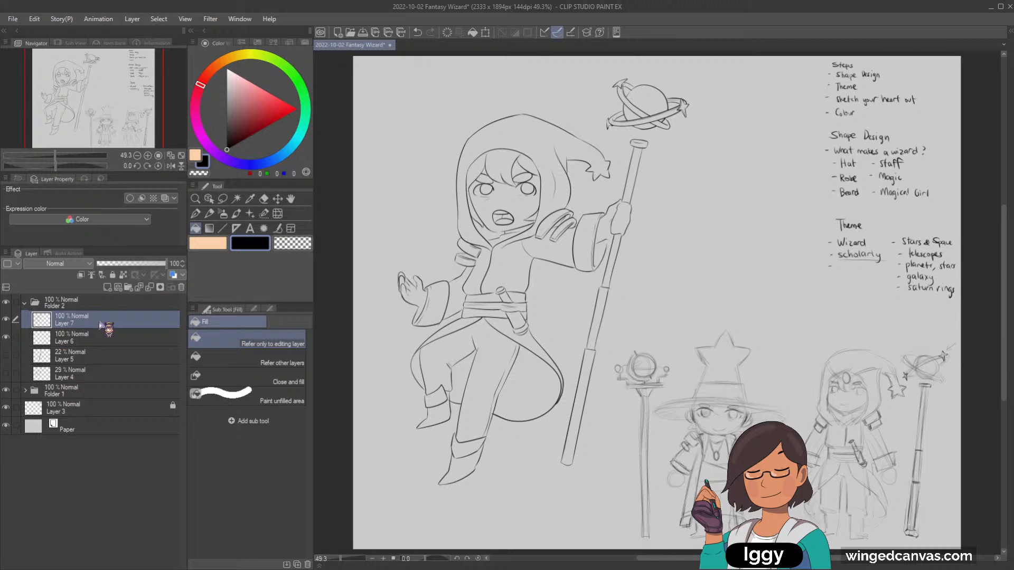
left_click(91, 274)
left_click(127, 343)
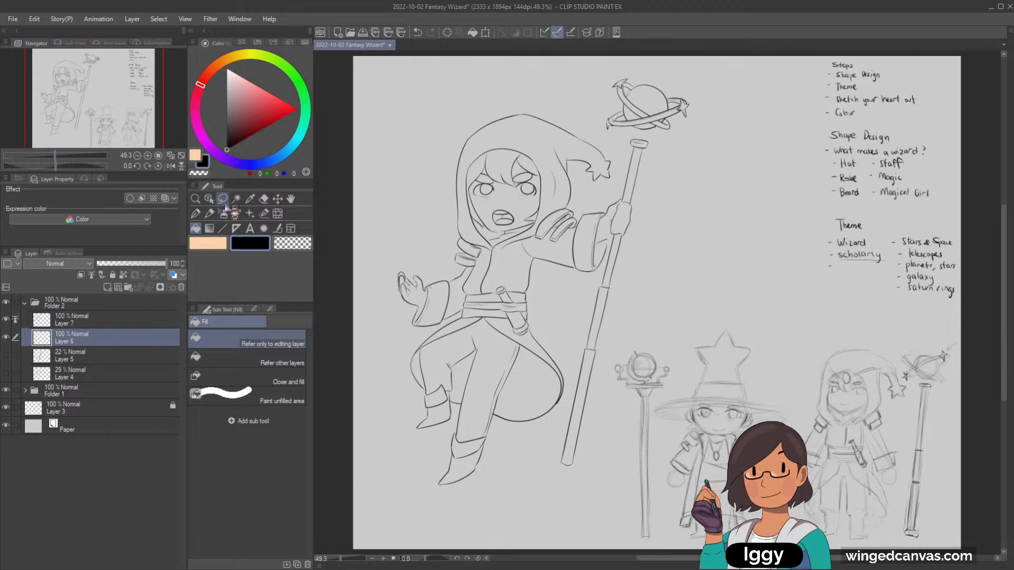
Try selecting the area outside the wizard with Auto select, set the drawing colour to grey (144, 144, 144), and clear the selection.
left_click(237, 199)
left_click(639, 503)
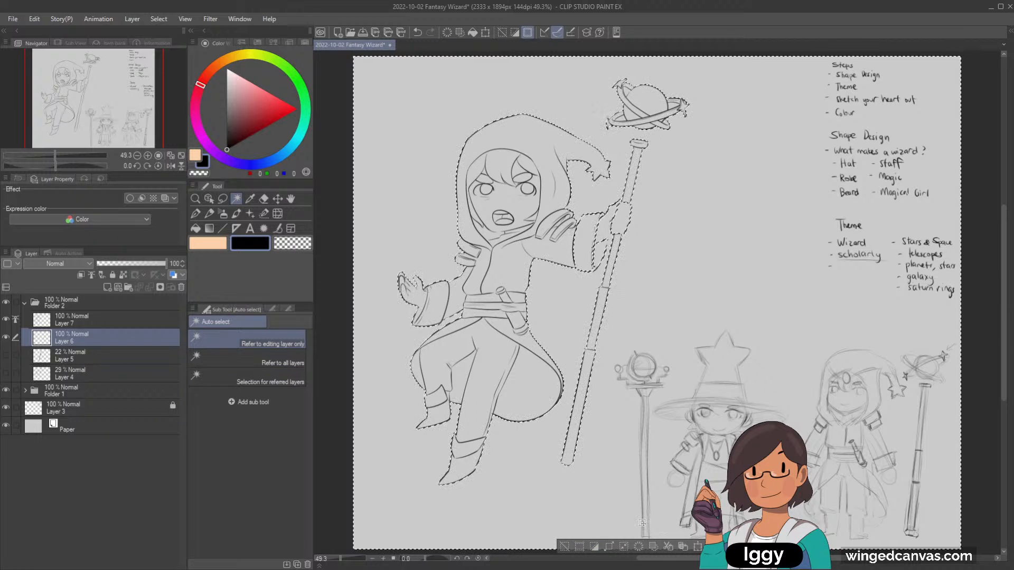
left_click(226, 104)
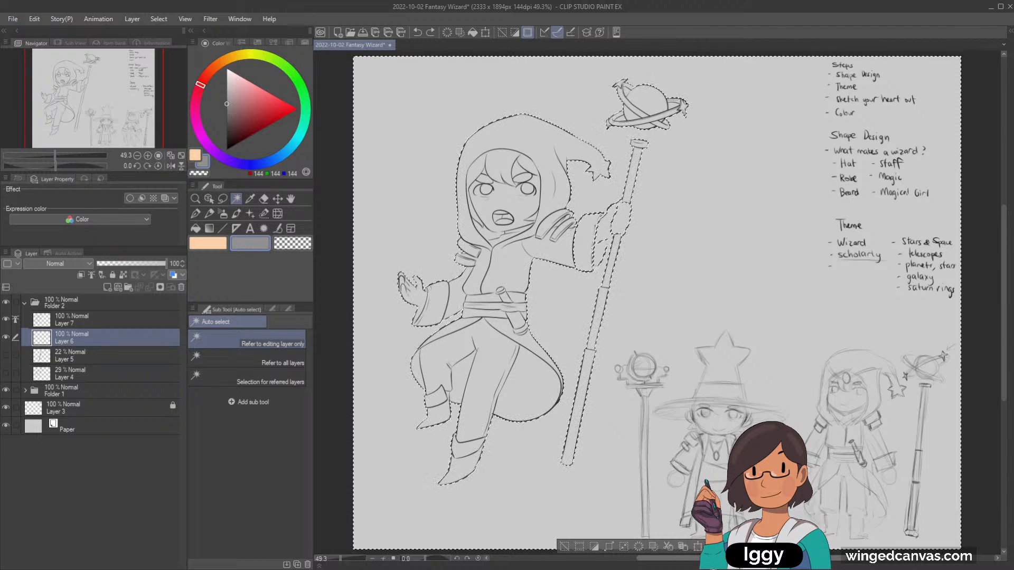
key("p")
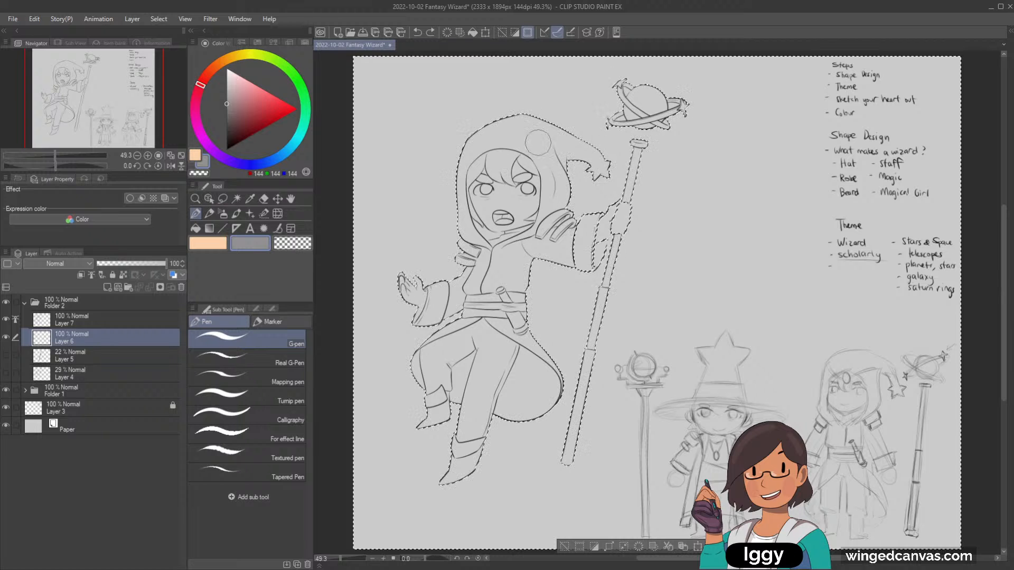
left_click_drag(559, 169, 552, 172)
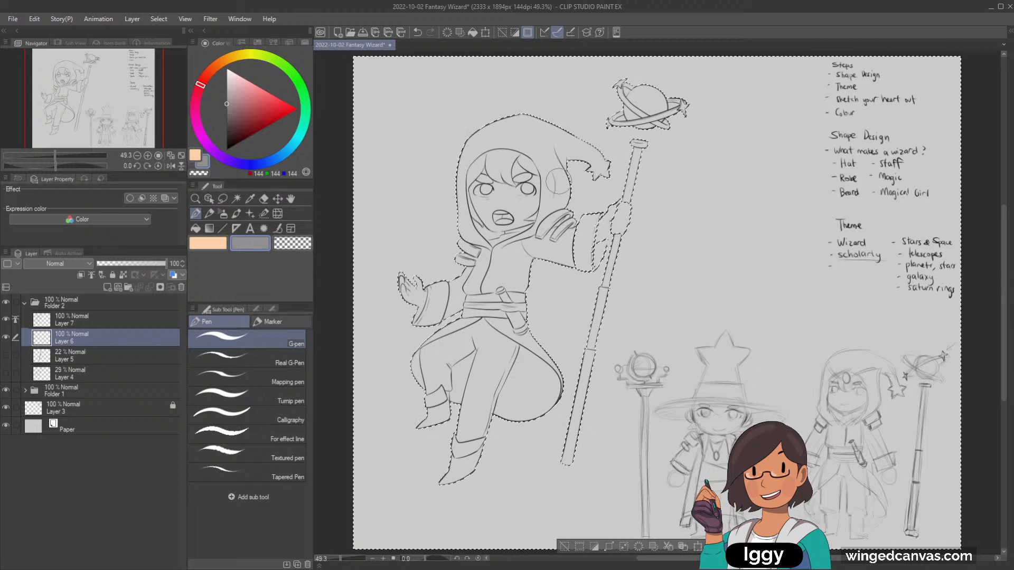
left_click(565, 546)
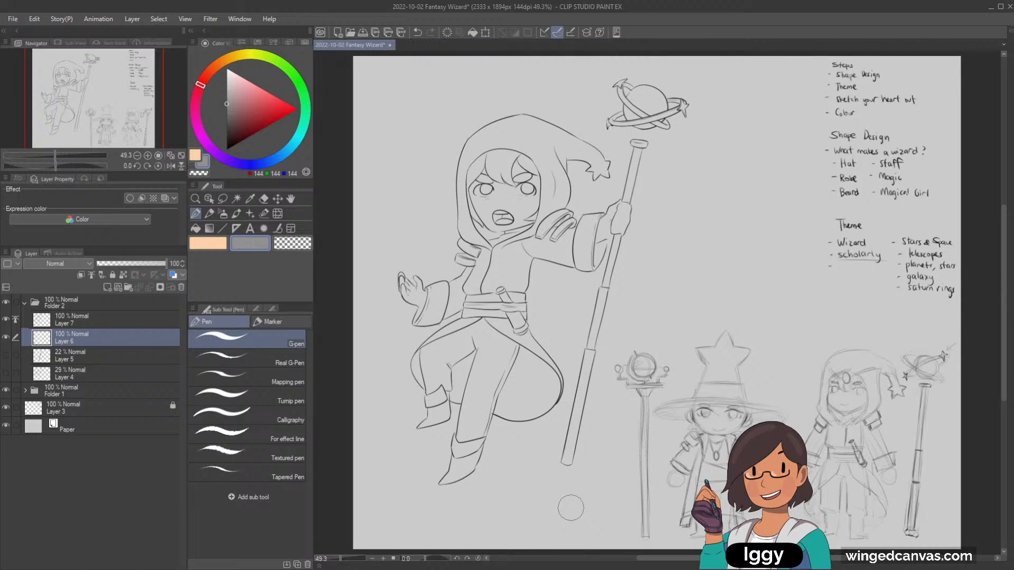
Set the main drawing colour to black for the G-pen.
left_click(209, 213)
left_click(208, 242)
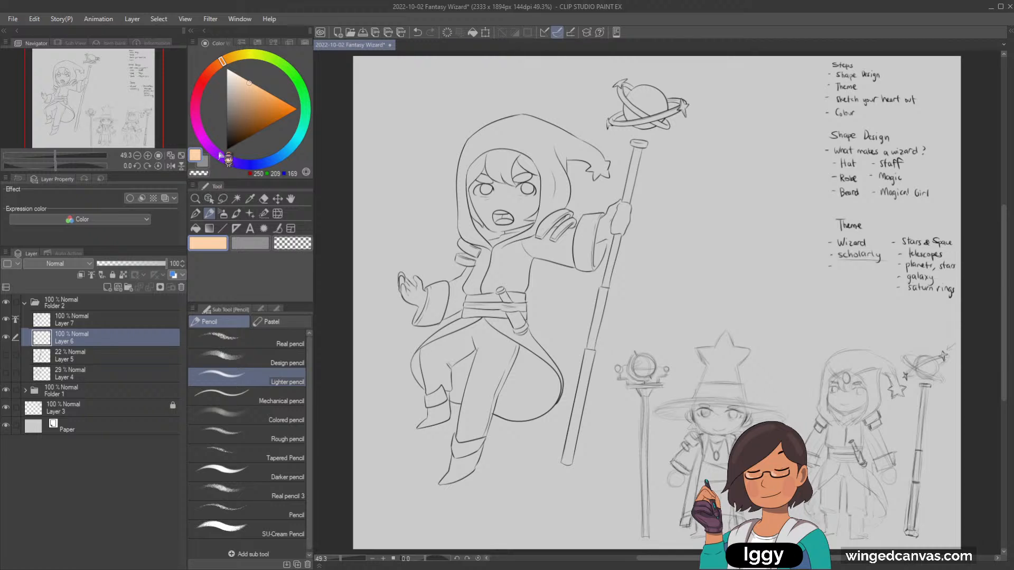
left_click(195, 214)
left_click(227, 150)
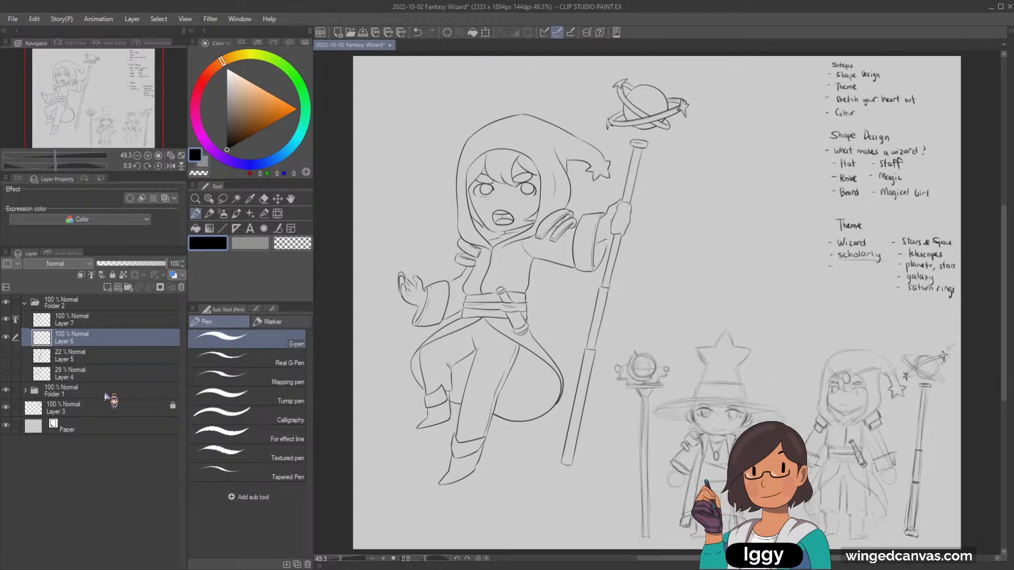
Check the Layer 7 line art up close, from the hood, face and staff orb down to the boots.
left_click(195, 198)
left_click(505, 312)
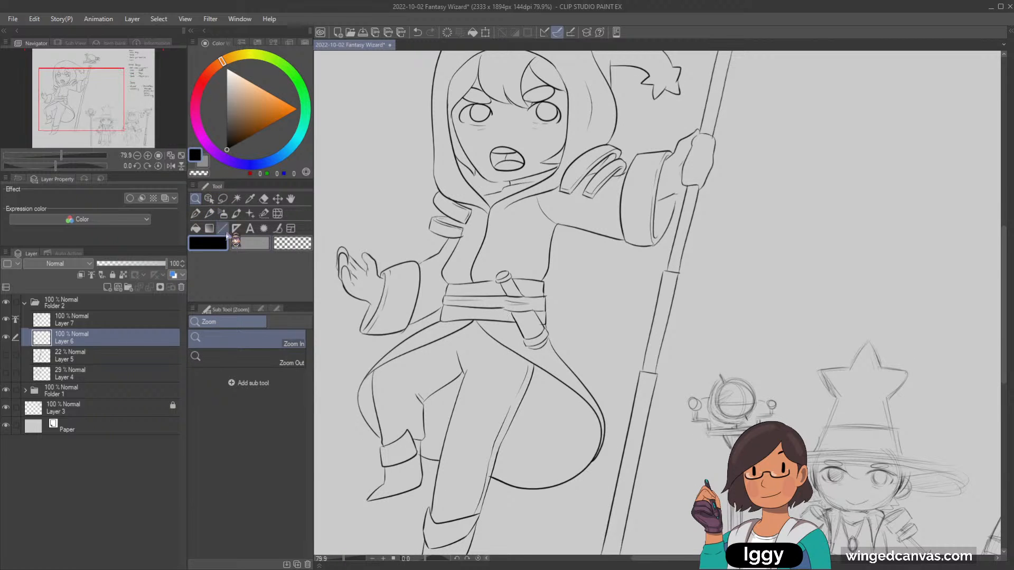
left_click(195, 214)
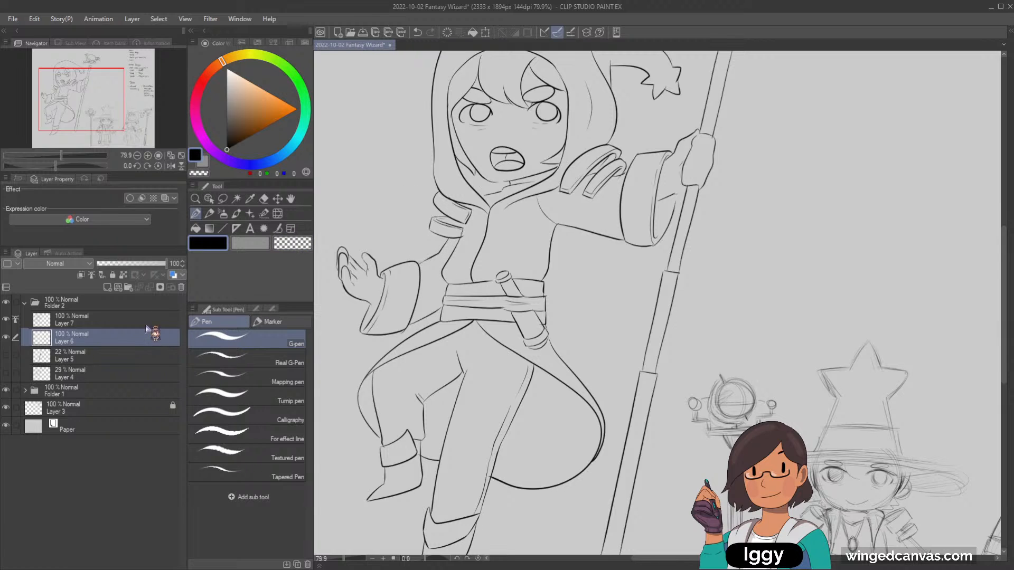
key("alt+bracketright")
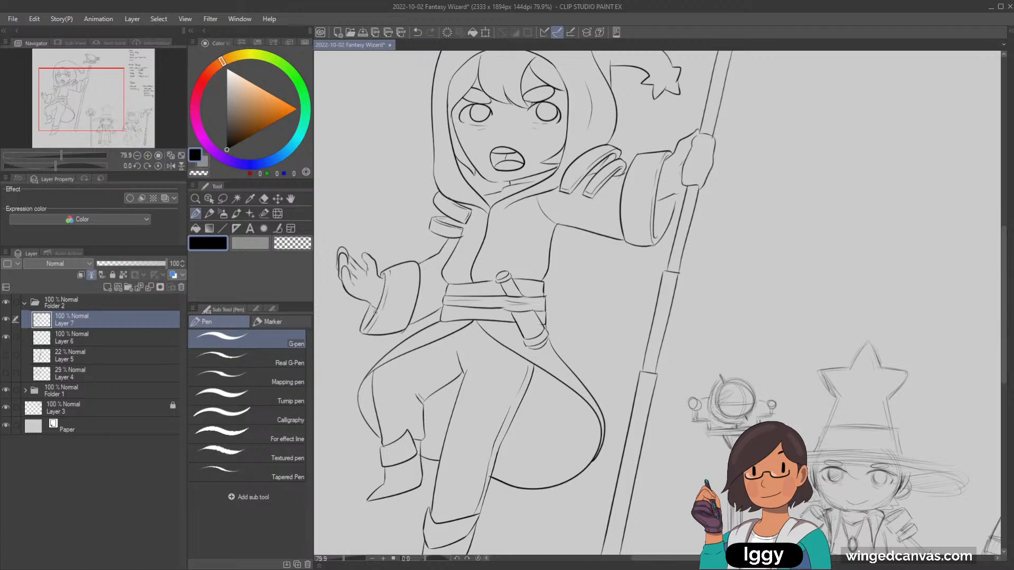
left_click_drag(117, 129, 115, 127)
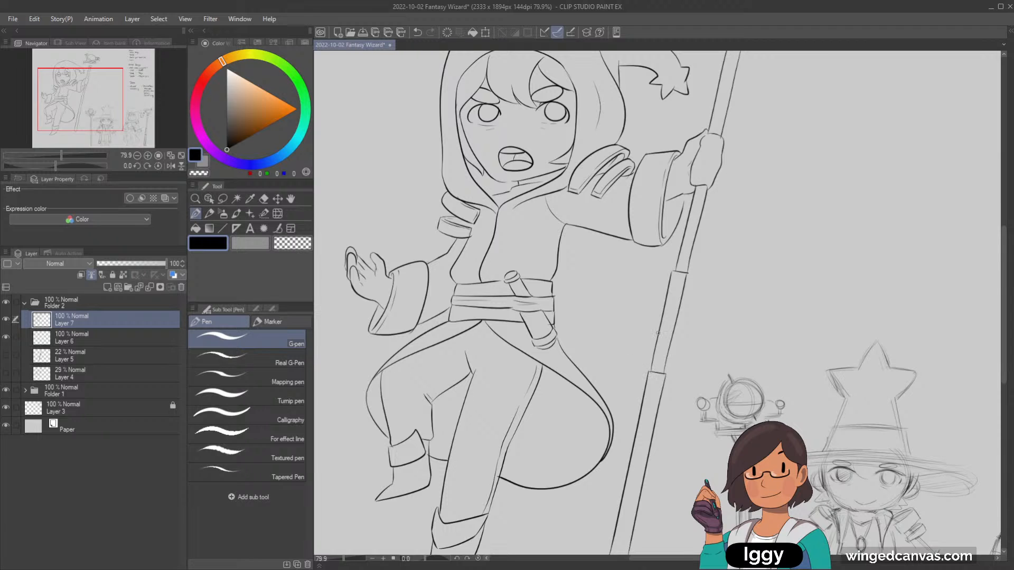
left_click_drag(99, 109, 98, 95)
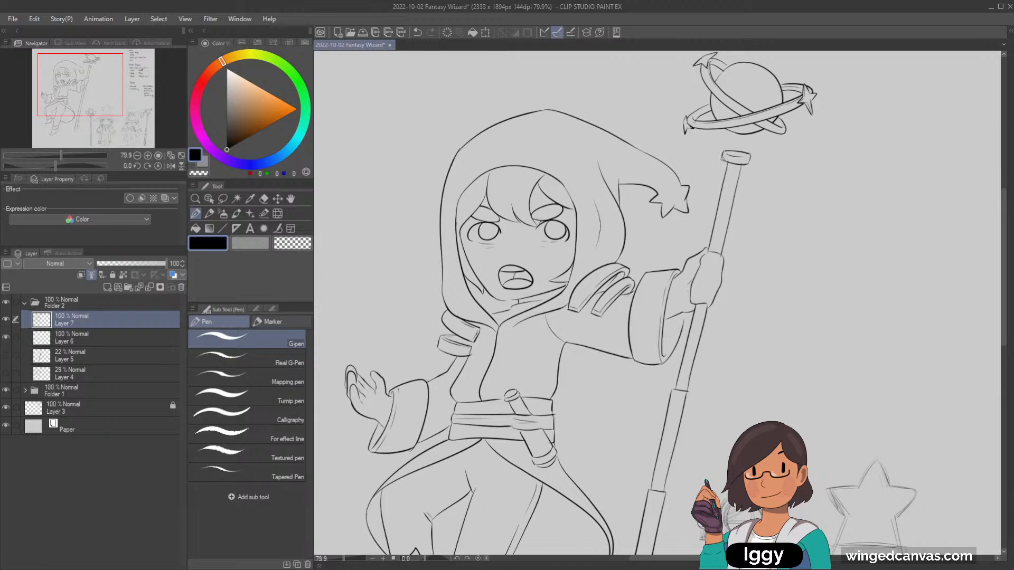
mouse_move(93, 88)
left_mouse_down()
mouse_move(89, 110)
mouse_move(50, 141)
left_mouse_up()
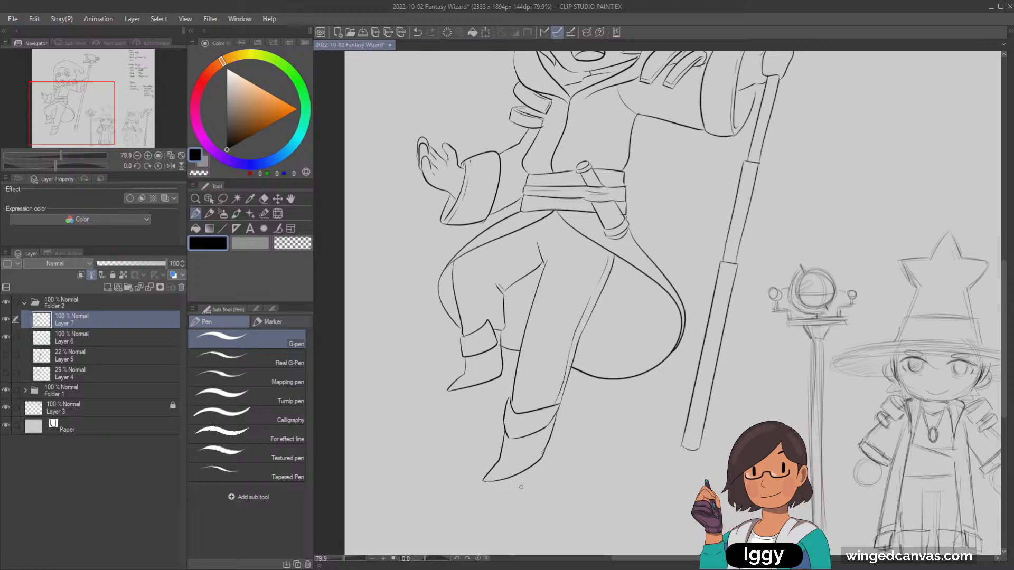
left_click(170, 155)
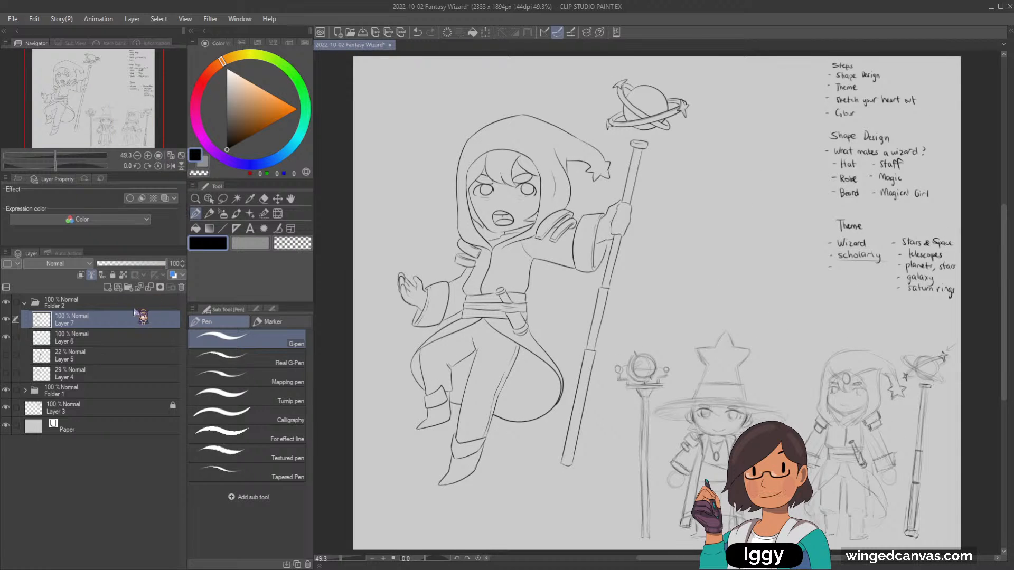
Auto select the background around the wizard, invert the selection, and fill the whole silhouette with grey (144, 144, 144) on Layer 6.
left_click(236, 199)
left_click(729, 284)
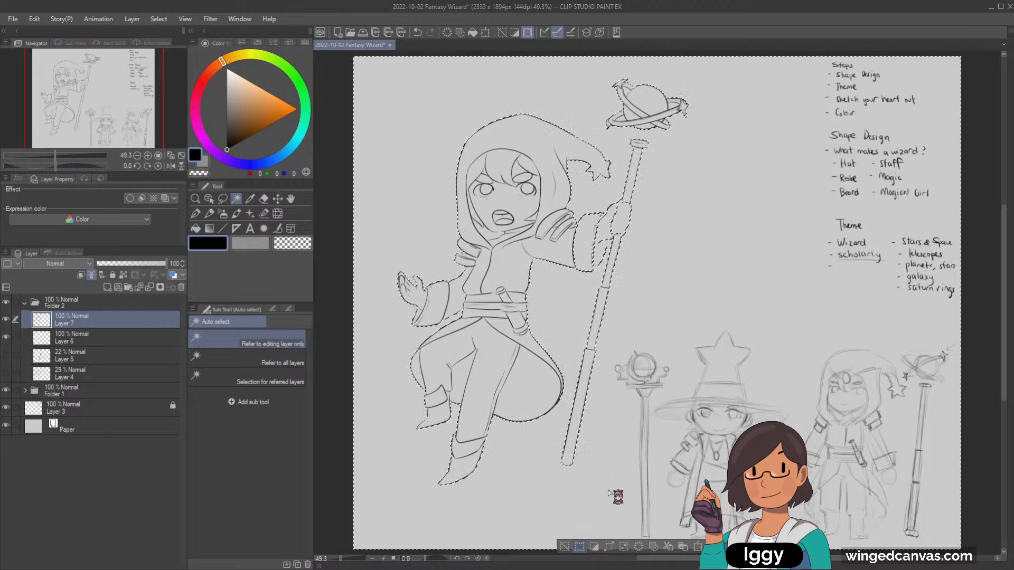
left_click(608, 548)
left_click(111, 338)
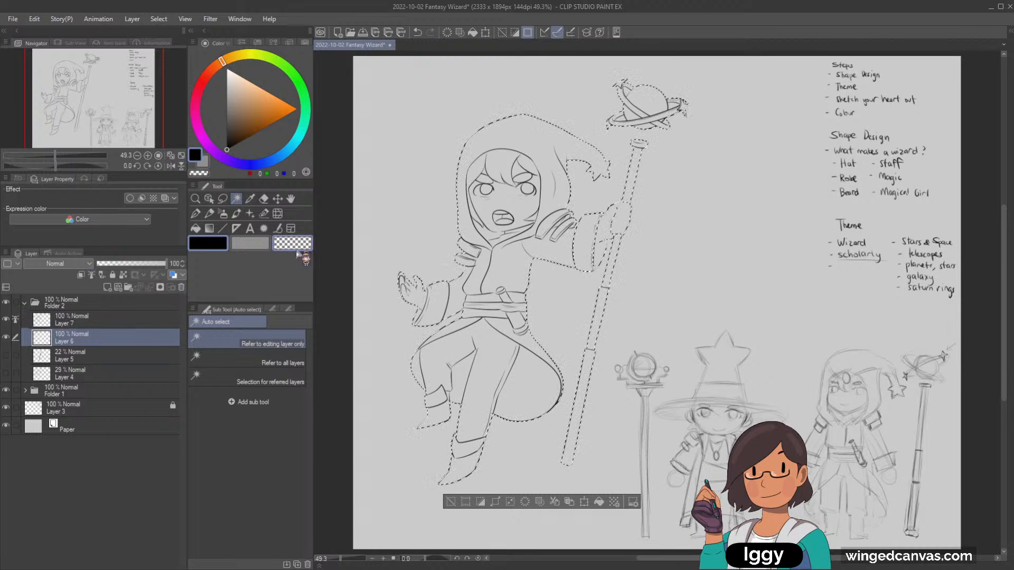
left_click(250, 243)
left_click(600, 502)
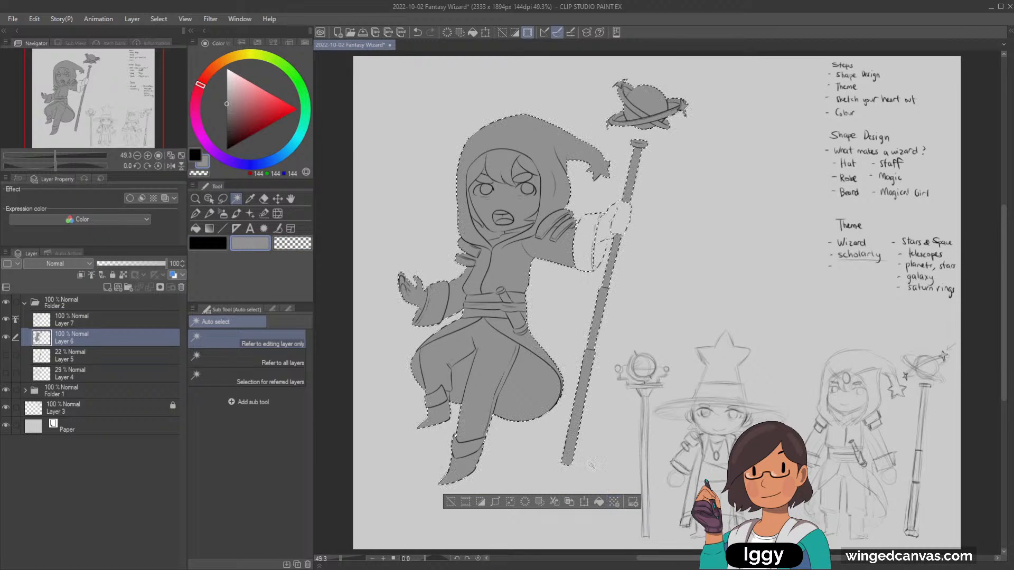
Clear the selection and fill the staff arm's cuff, inner sleeve and hand with the grey base colour on Layer 6.
left_click(450, 501)
left_click(195, 199)
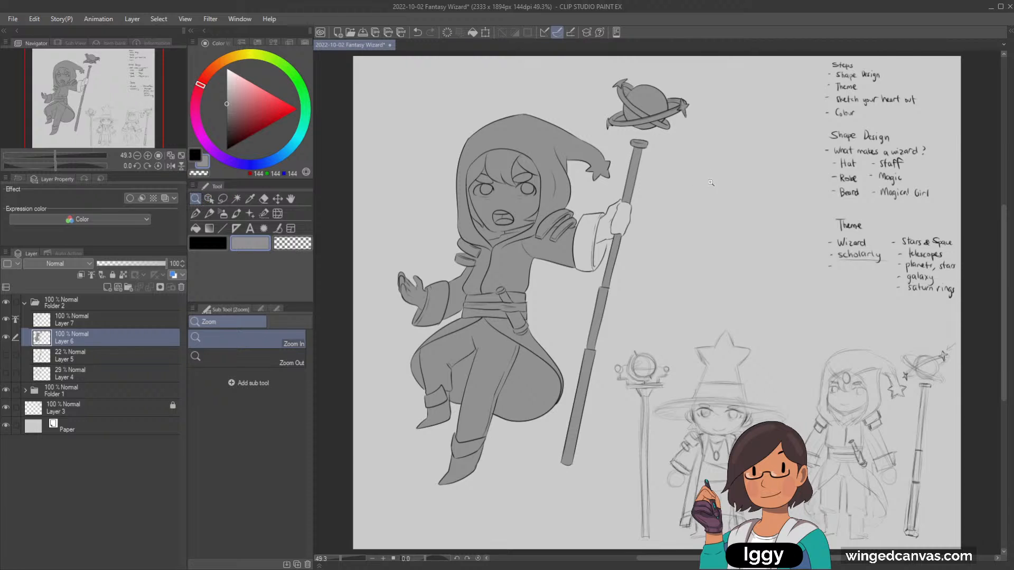
left_click(695, 182)
left_click(195, 213)
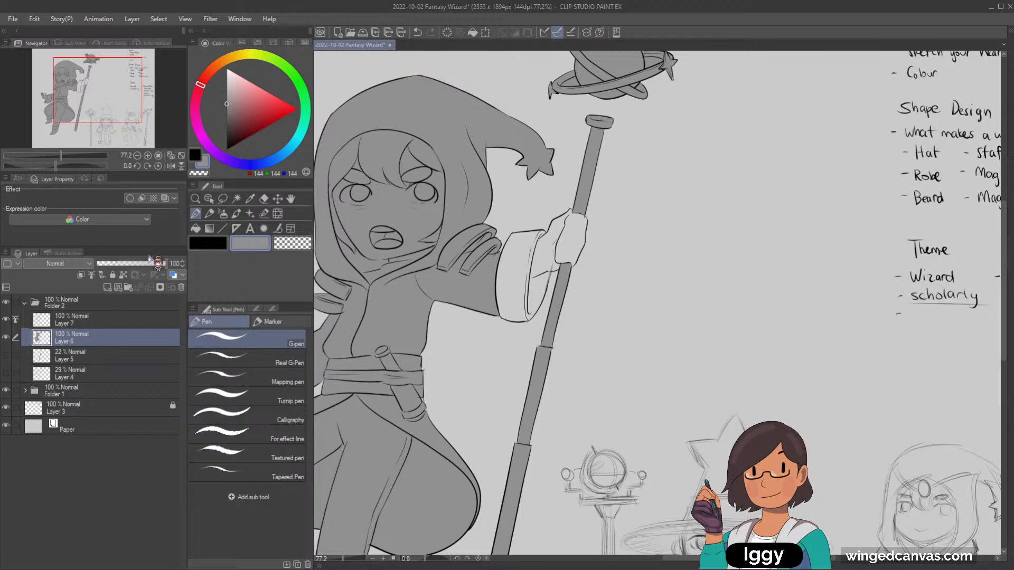
left_click(195, 229)
left_click(531, 242)
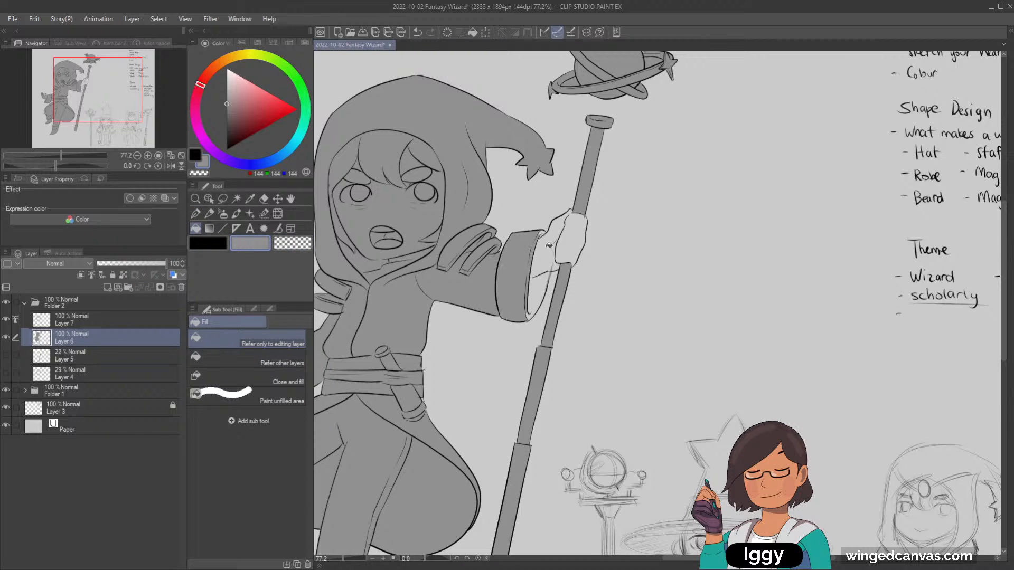
left_click(547, 248)
left_click(568, 220)
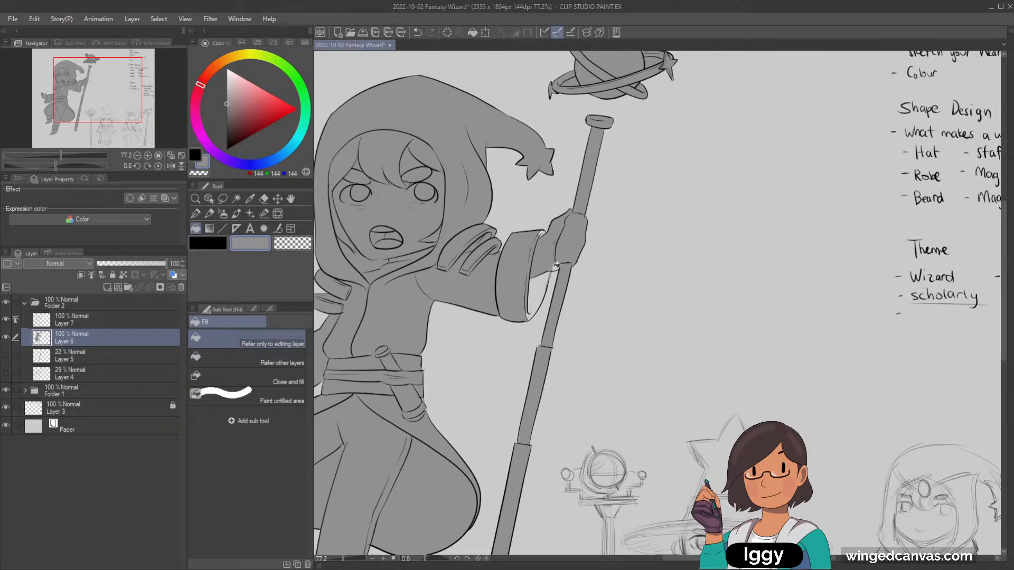
left_click(546, 274)
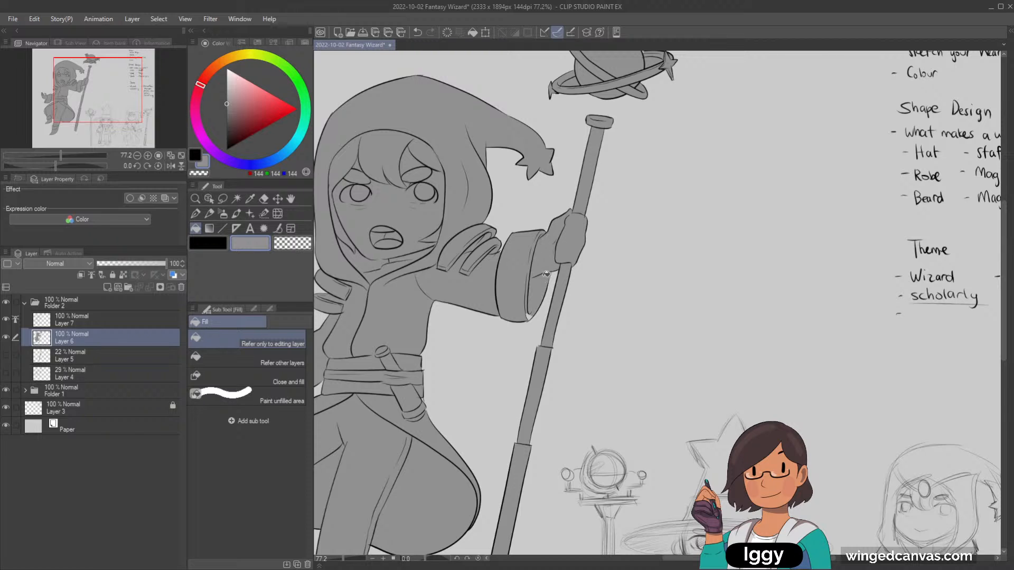
left_click(196, 214)
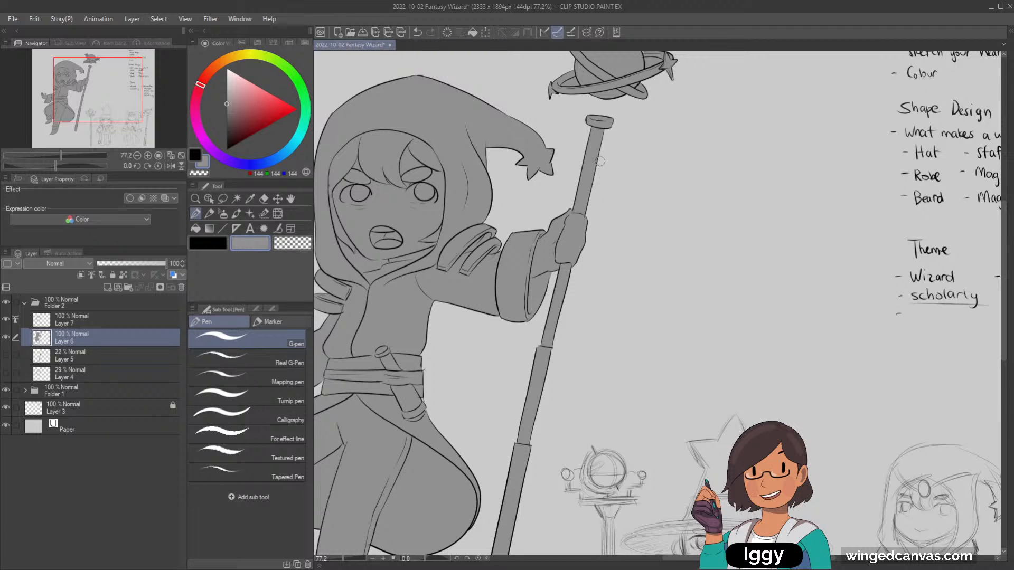
left_click(170, 155)
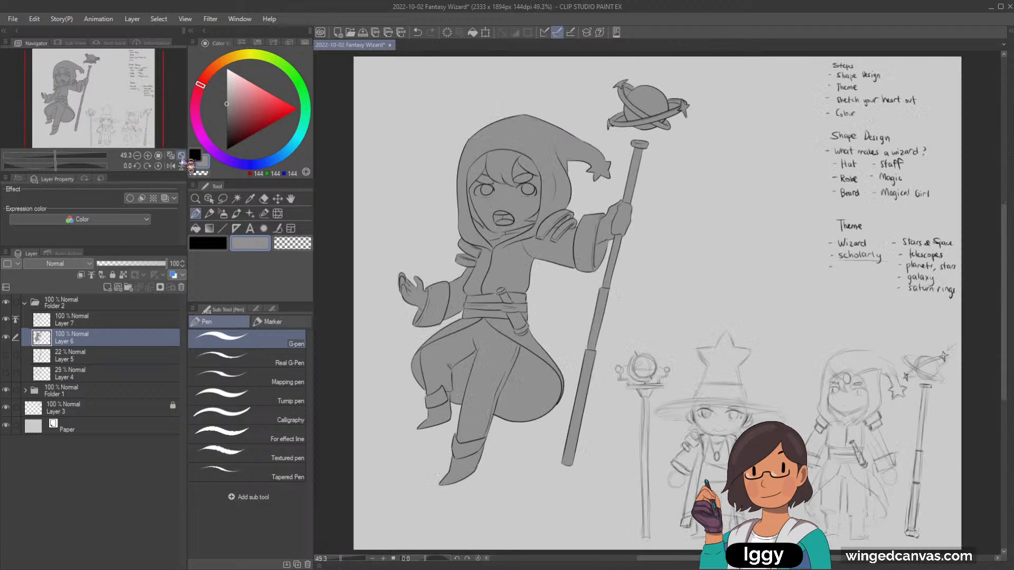
Remove the grey from the gaps between the staff's orb and its rings by filling them with transparent colour.
left_click(195, 228)
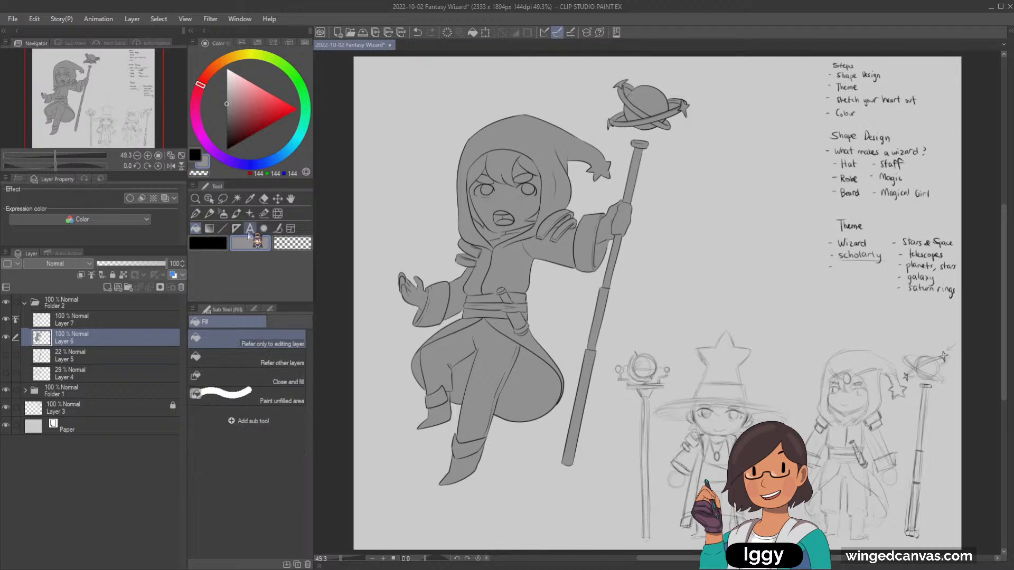
left_click(292, 243)
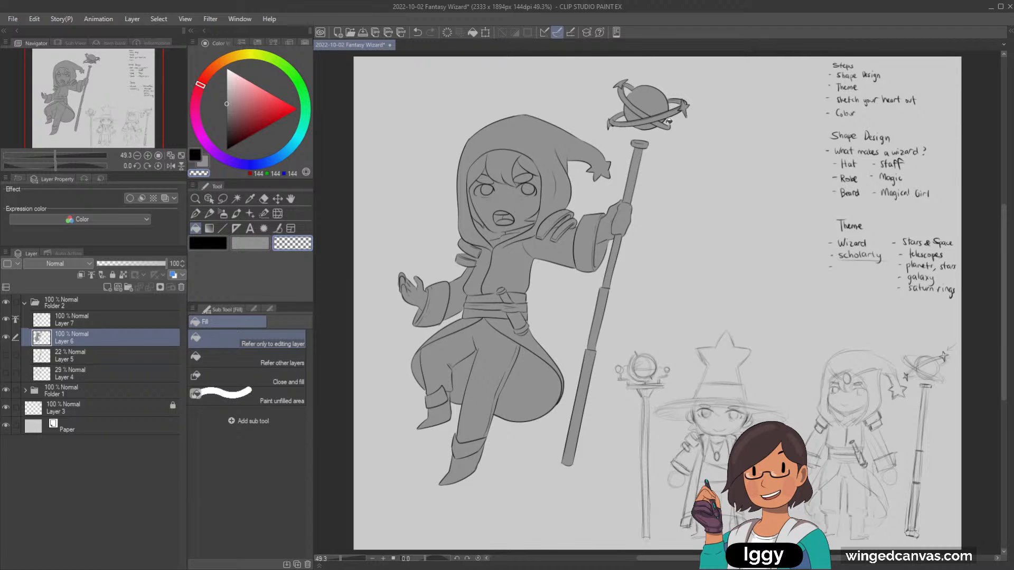
left_click_drag(668, 121, 564, 164)
left_click(196, 214)
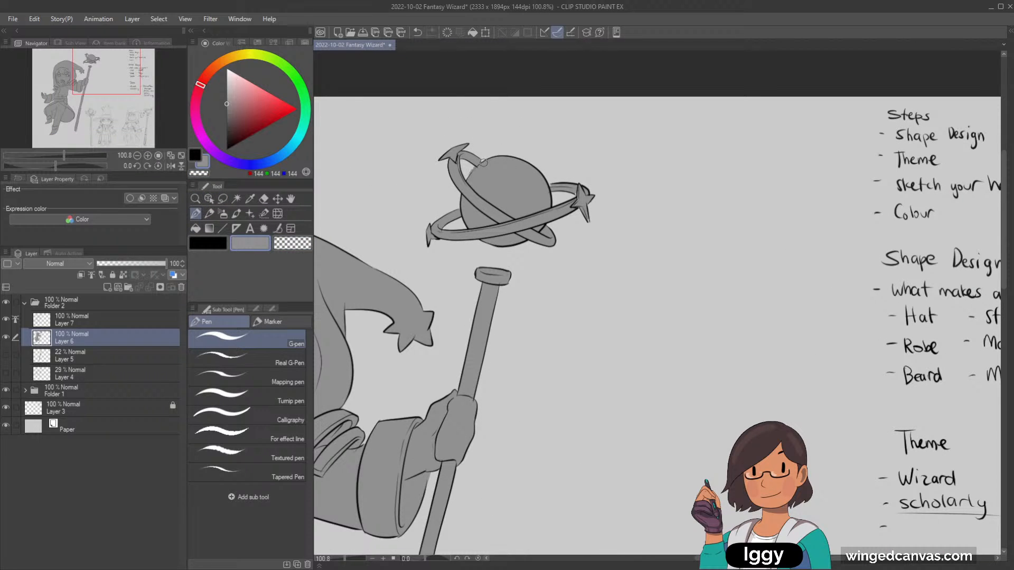
key("ctrl+z")
left_click(181, 156)
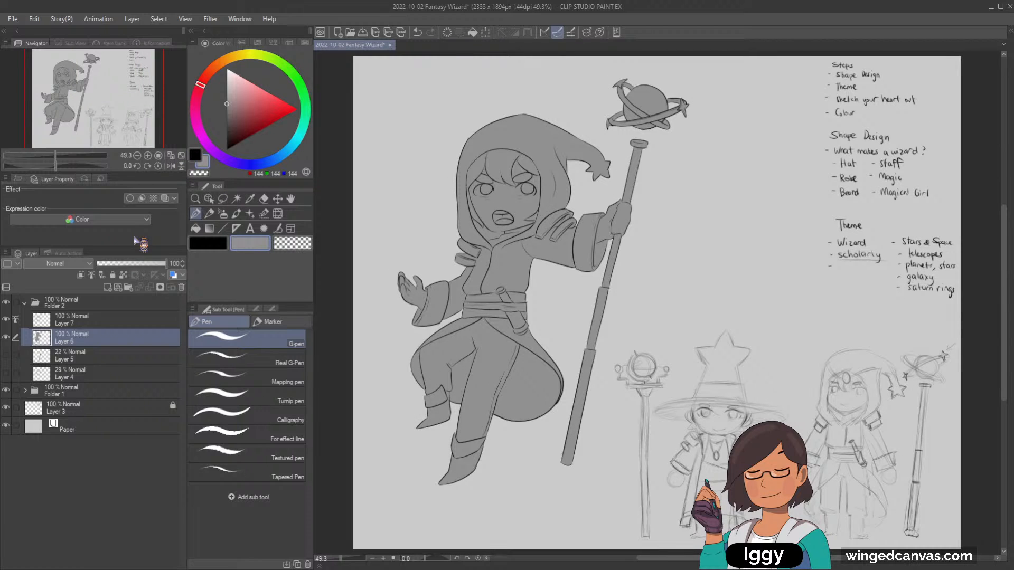
Add a layer clipped to the grey base and fill the hood and robe front with muted blue (107, 119, 142).
left_click(107, 286)
left_click(195, 228)
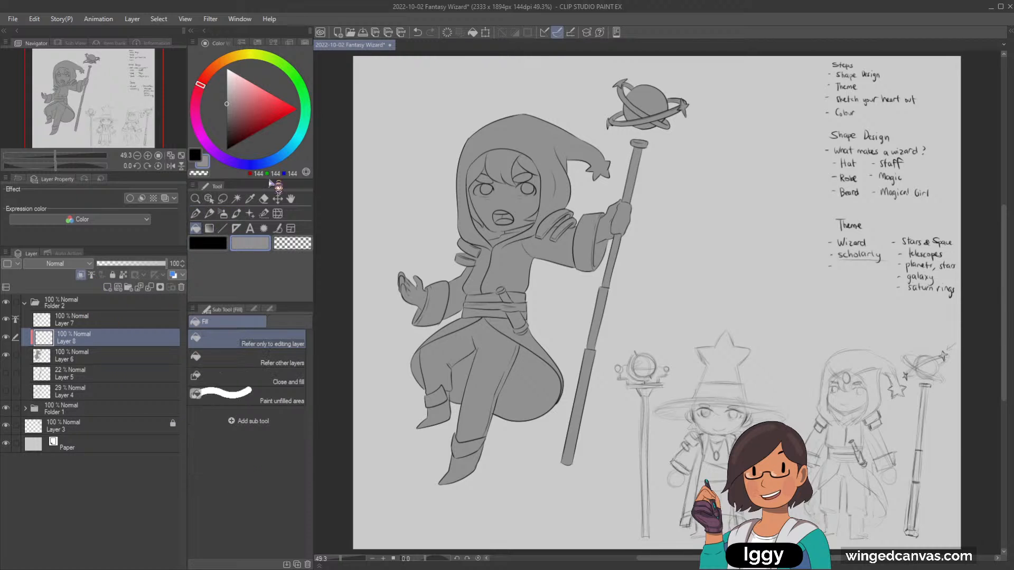
left_click(271, 160)
left_click(236, 92)
left_click_drag(237, 93, 237, 109)
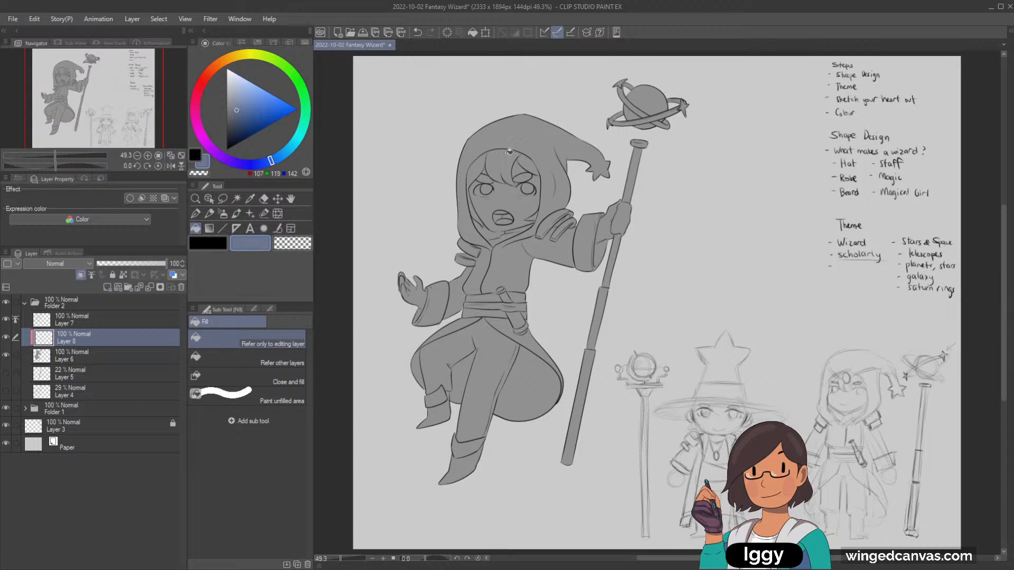
left_click(533, 145)
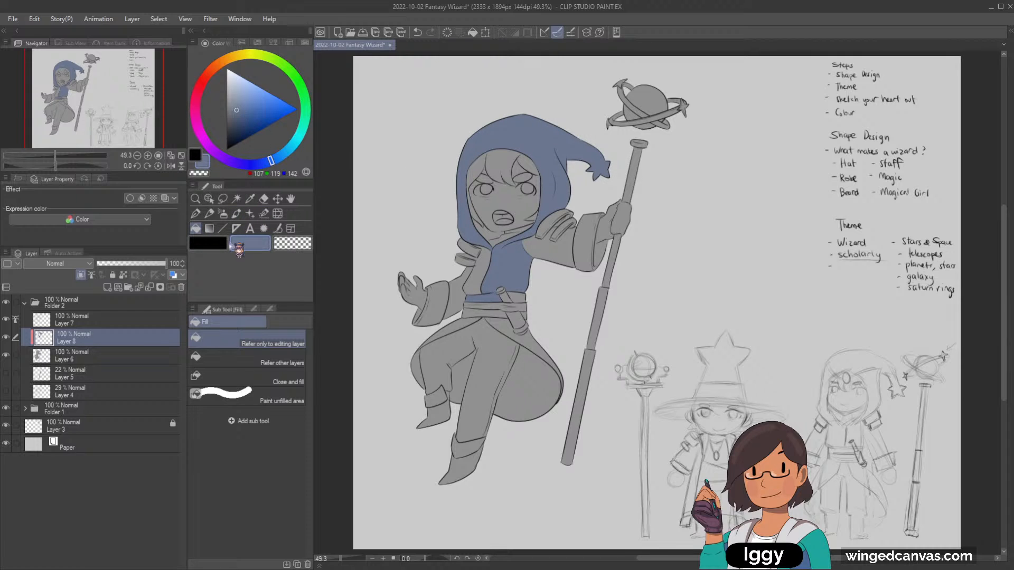
Try filling the hood and robe front with near-black (31, 25, 19), and undo the fill.
key("x")
left_click(236, 124)
left_click_drag(237, 123, 233, 140)
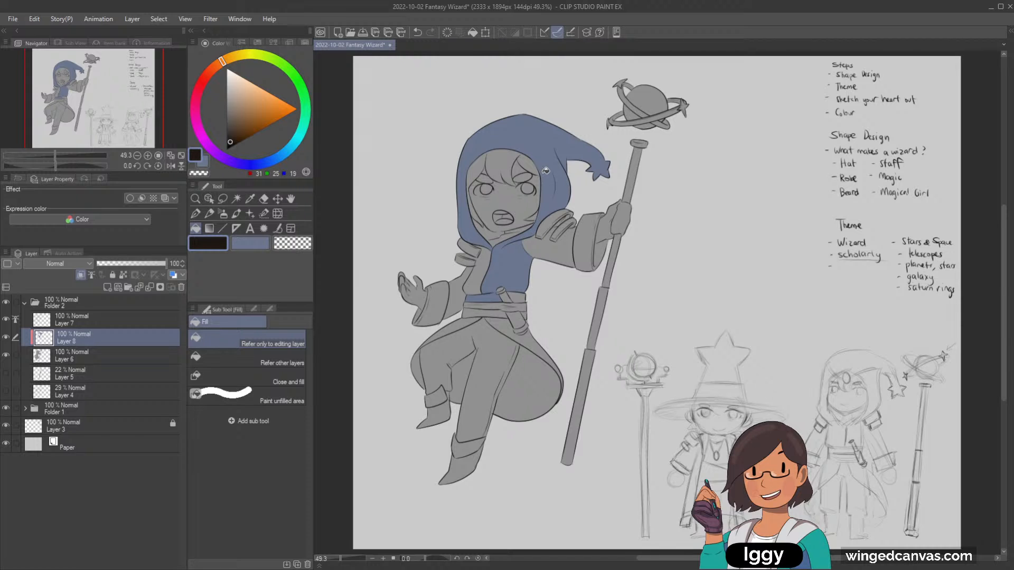
left_click(545, 171)
key("ctrl+z")
left_click(546, 203)
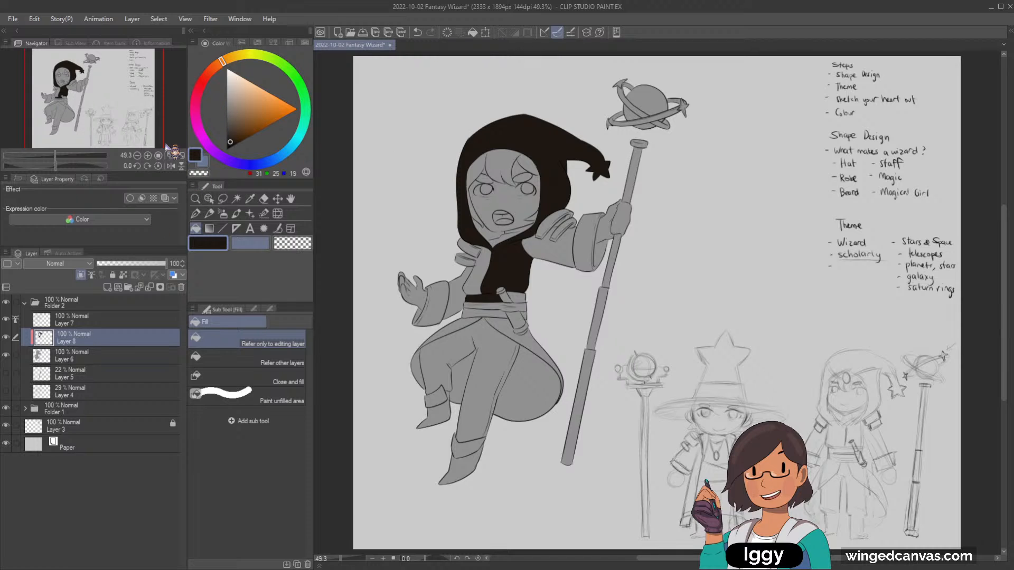
key("ctrl+z")
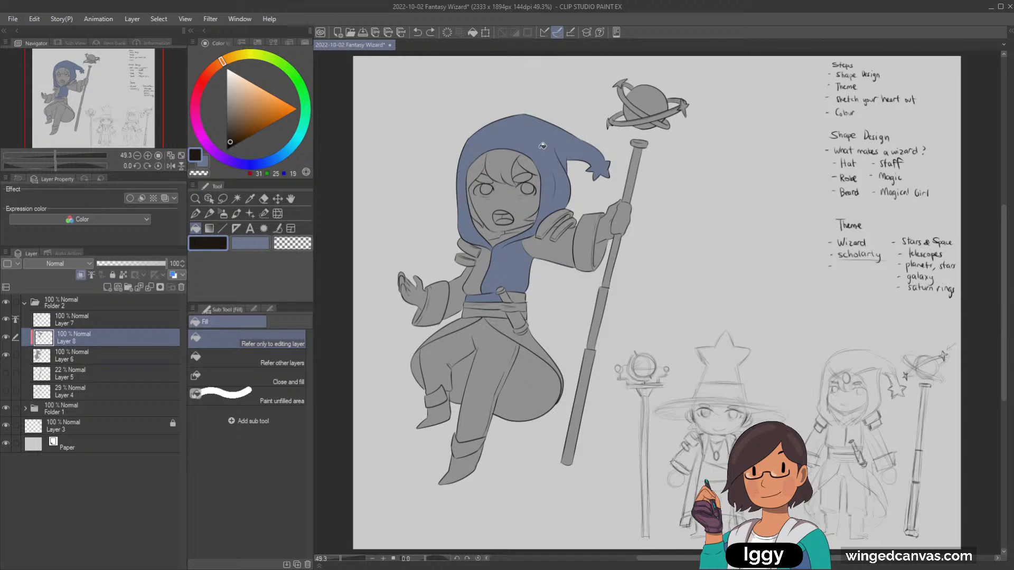
Sample the hood's blue, darken it to (71, 80, 98), and refill the hood and robe front with it.
left_click(542, 145, "alt")
left_click(238, 117)
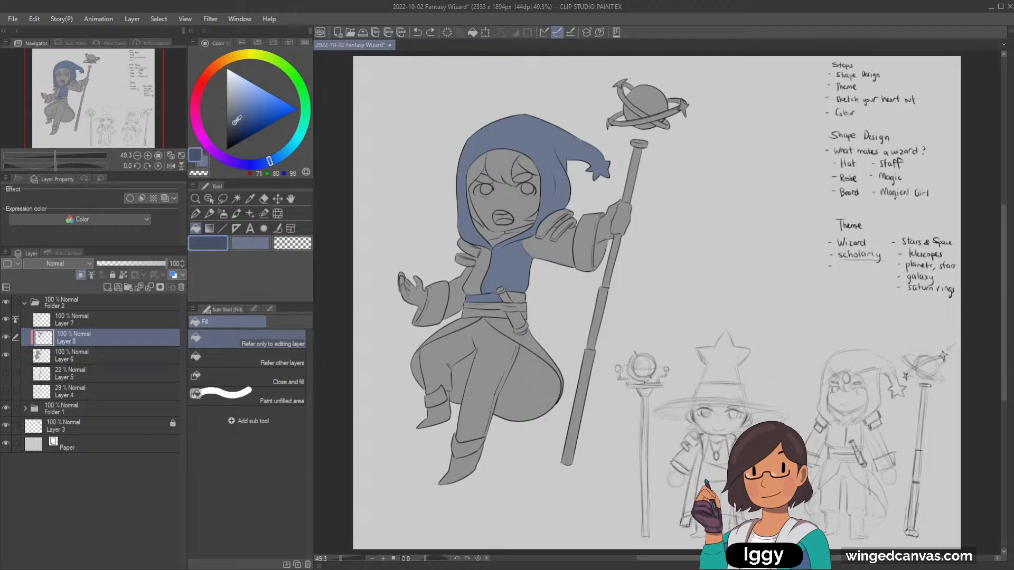
left_click(547, 145)
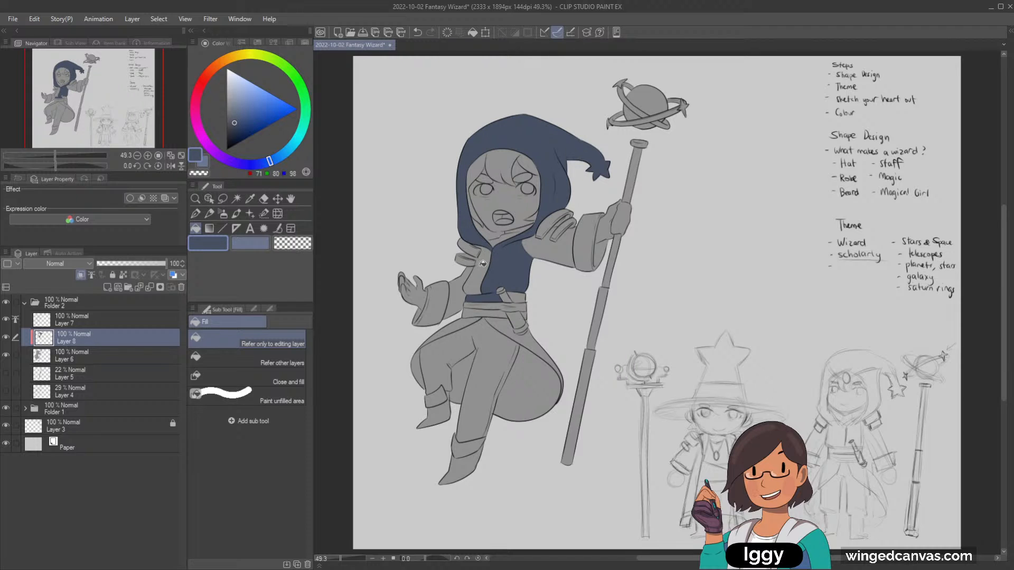
Fill the remaining robe front, both sleeves and the coat skirt below the belt with the same dark blue.
left_click(484, 264)
key("p")
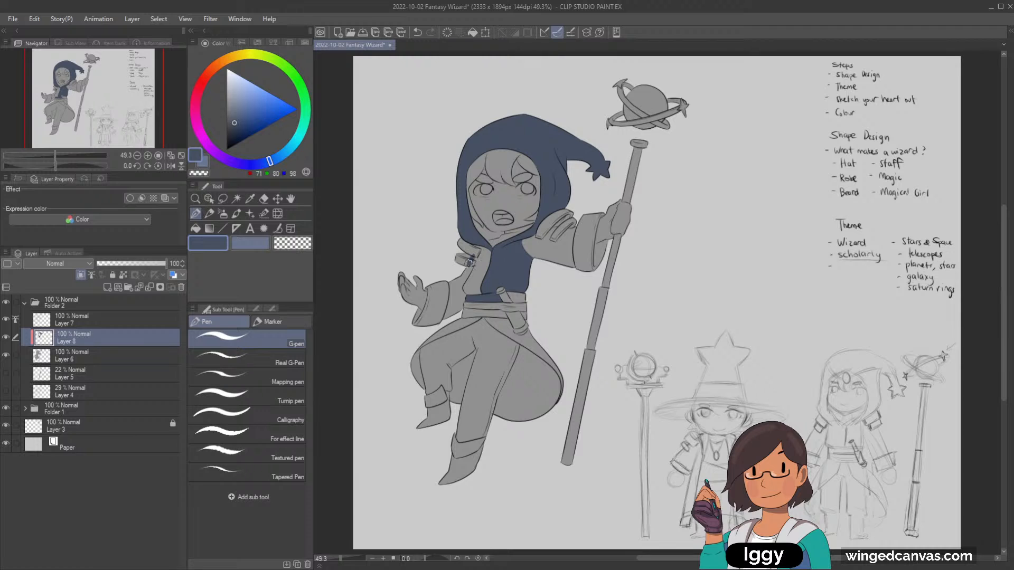
key("g")
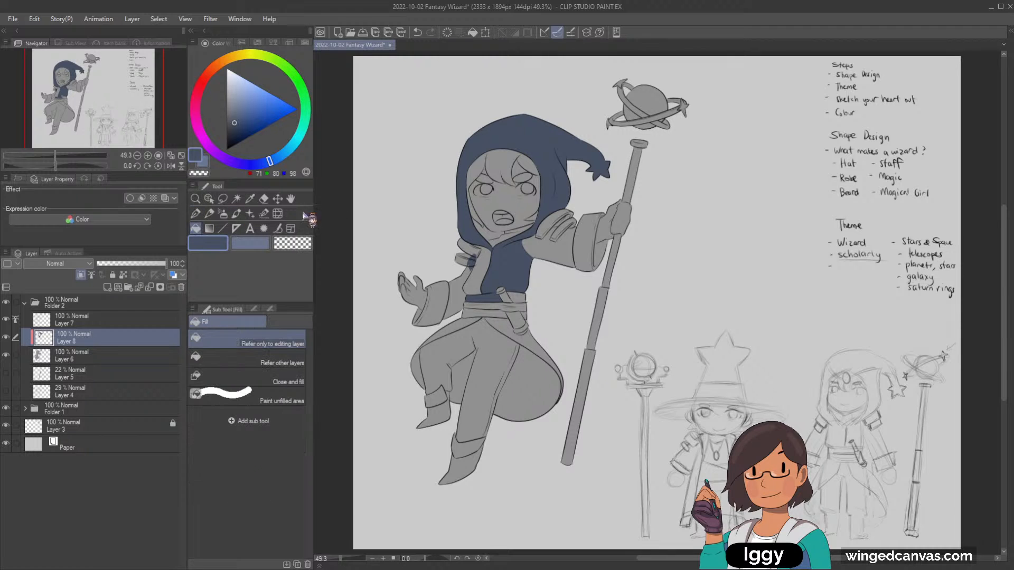
left_click(481, 275)
key("p")
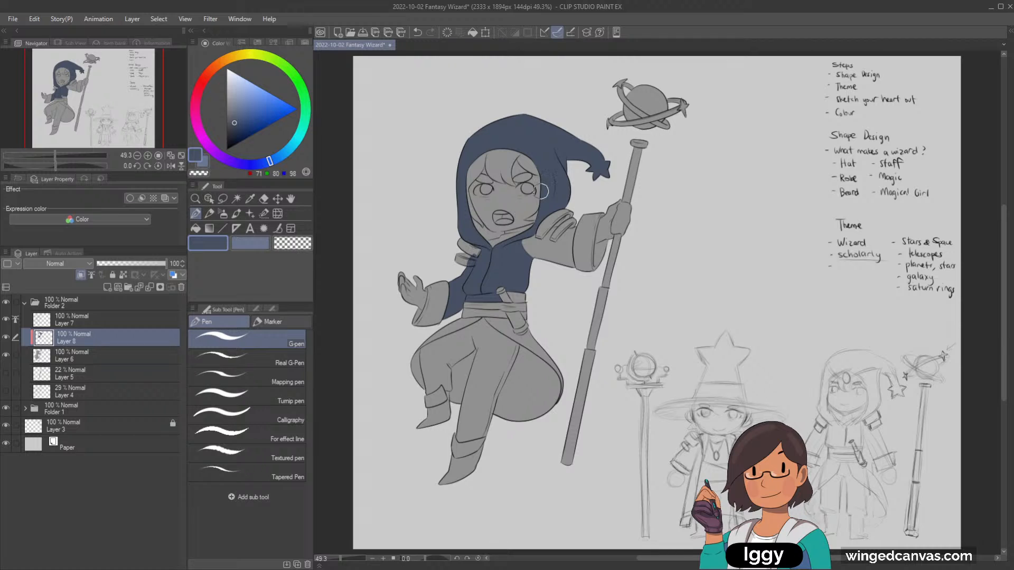
key("g")
left_click(559, 257)
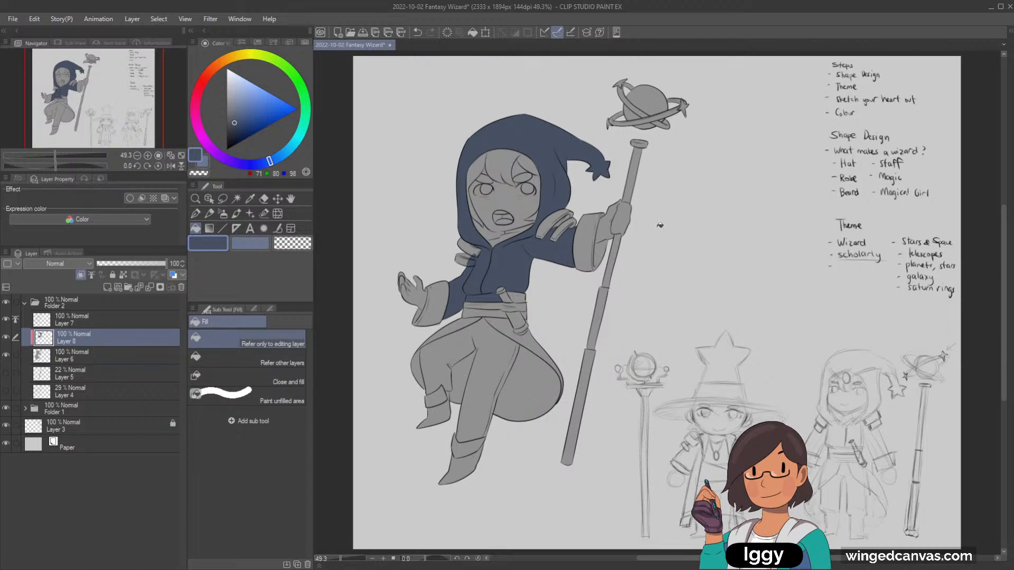
left_click(483, 321)
left_click(516, 318)
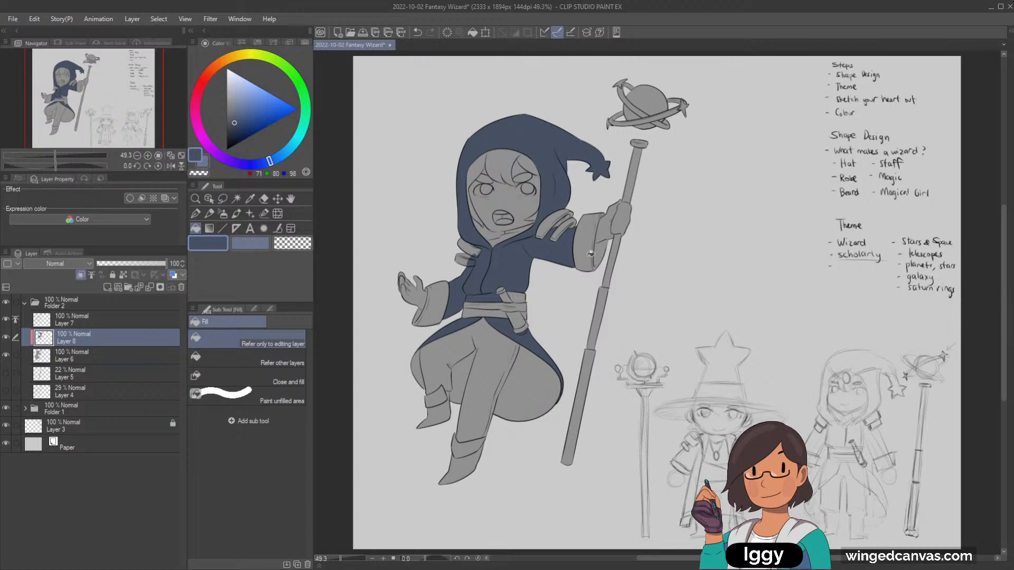
key("p")
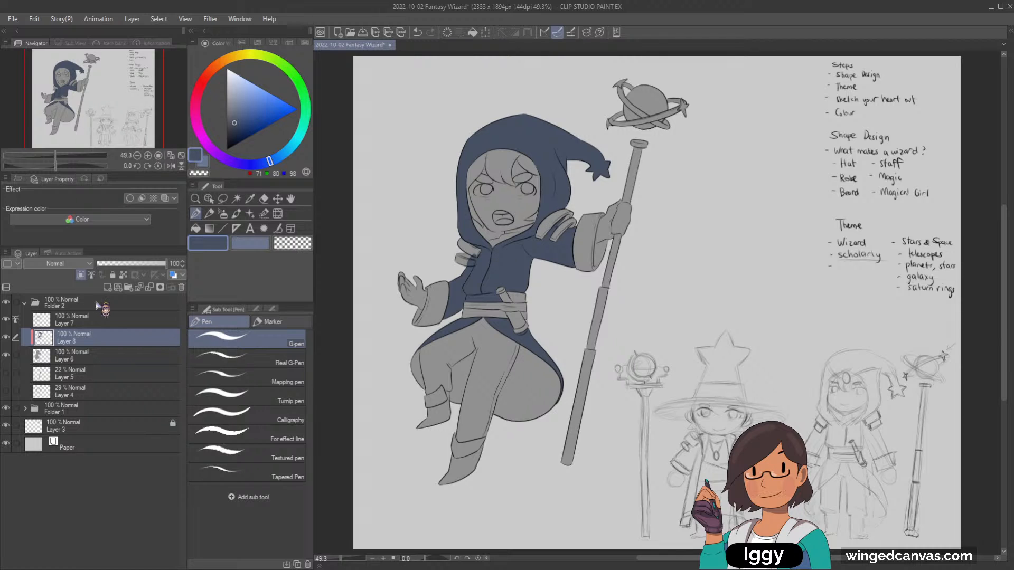
Add another clipped layer above the blue one and fill the free arm's shoulder bands with tan (192, 154, 119).
left_click(107, 287)
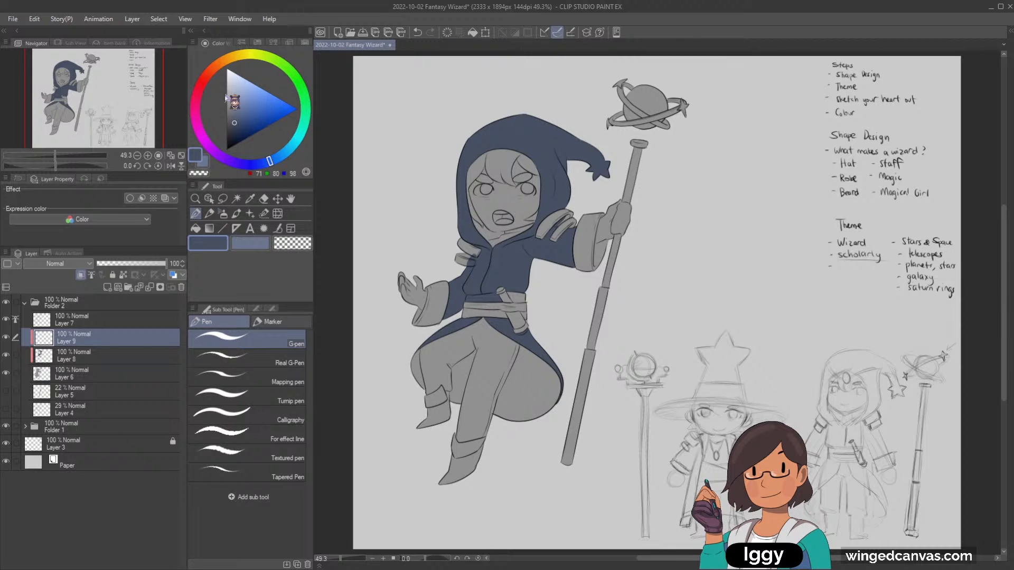
left_click(222, 63)
left_click(245, 94)
left_click(249, 97)
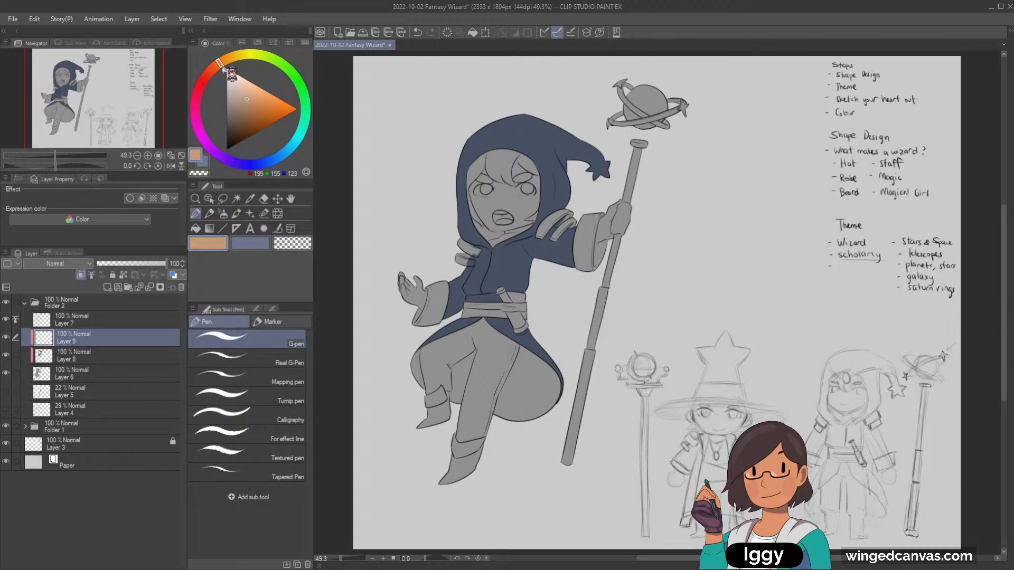
left_click_drag(223, 67, 228, 67)
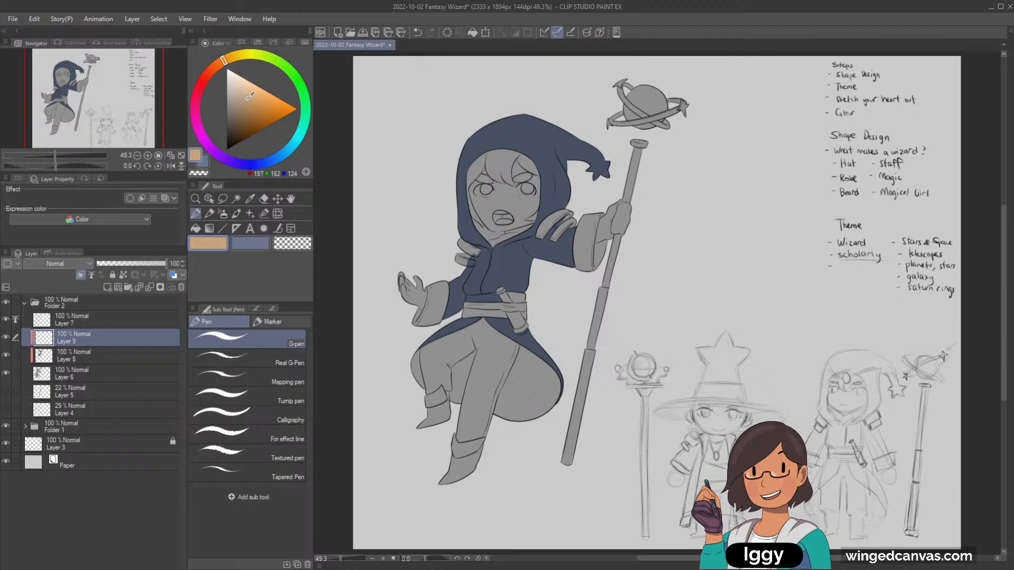
left_click(223, 64)
left_click(196, 228)
left_click(473, 248)
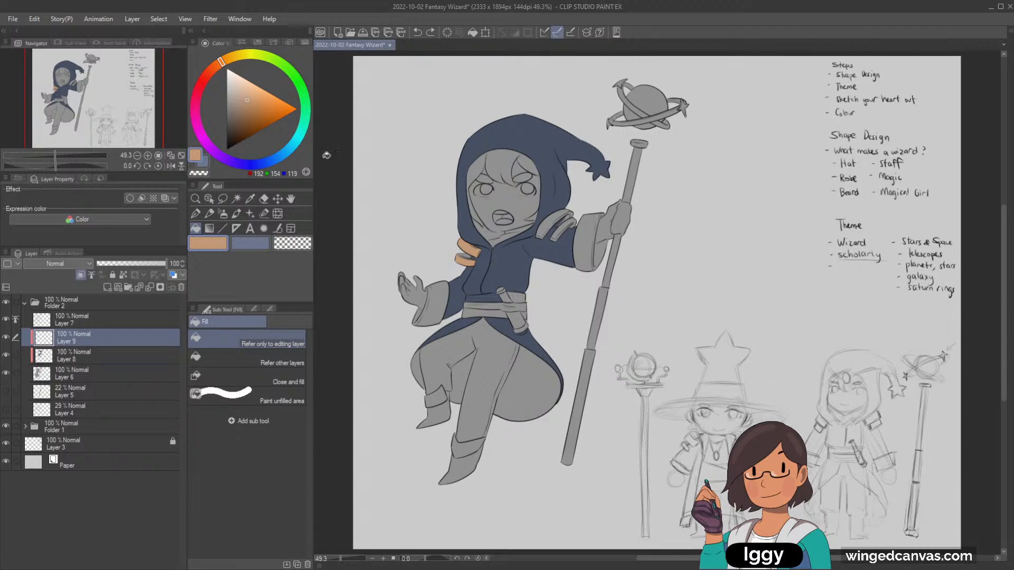
Brighten the tan to light orange (217, 176, 128) and fill the shoulder bands on both arms with it.
left_click(249, 92)
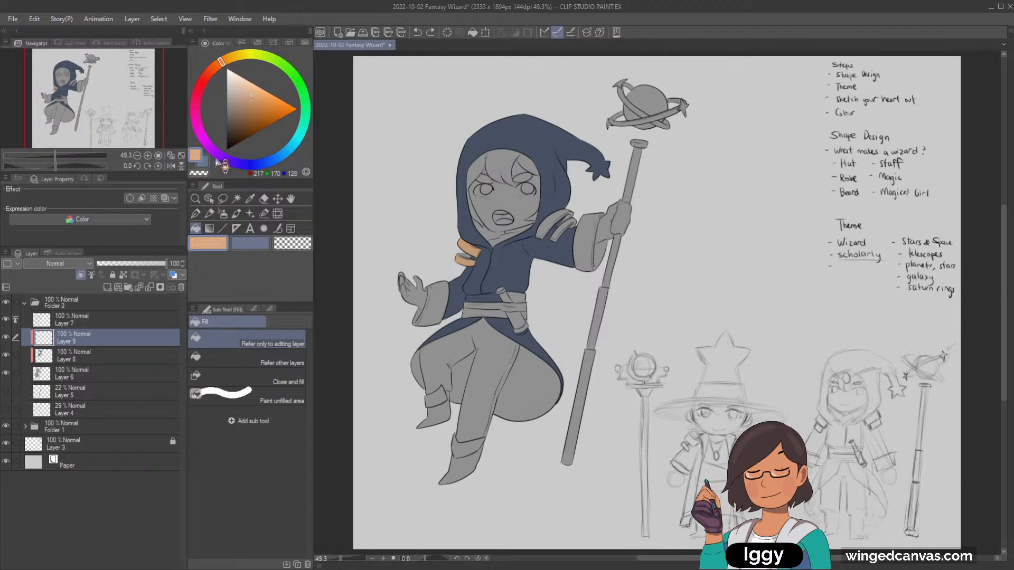
key("p")
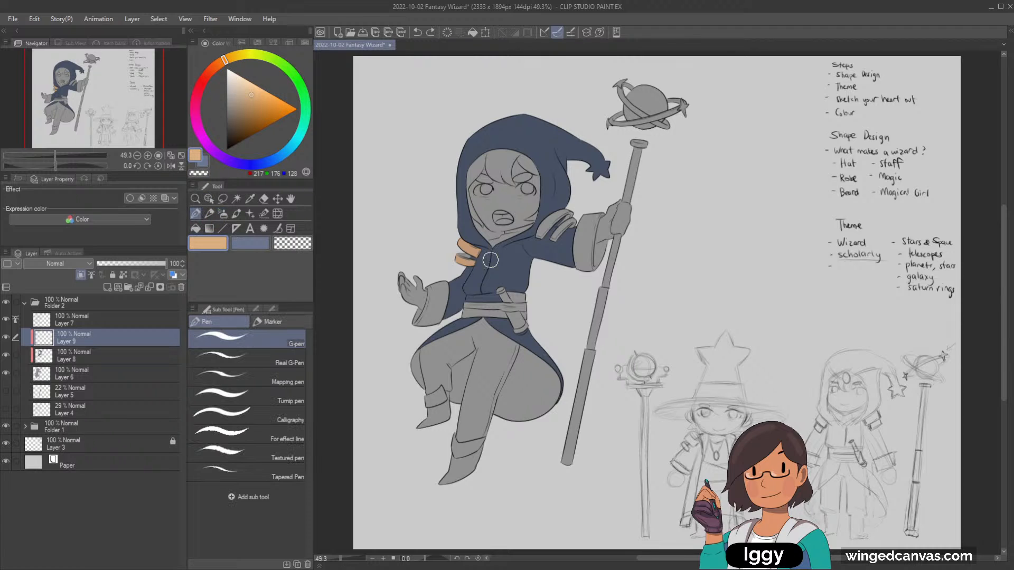
key("g")
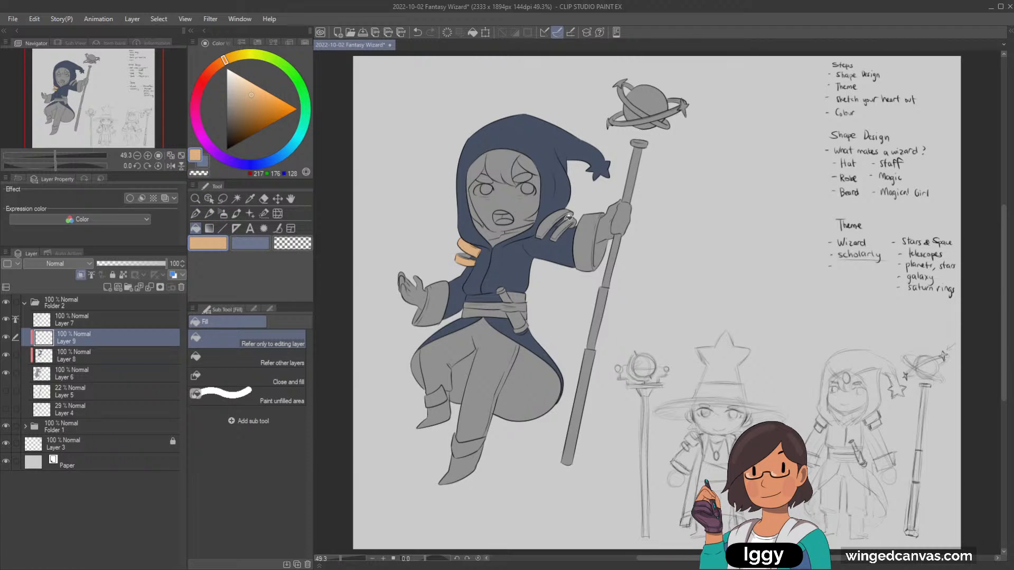
left_click(569, 217)
key("p")
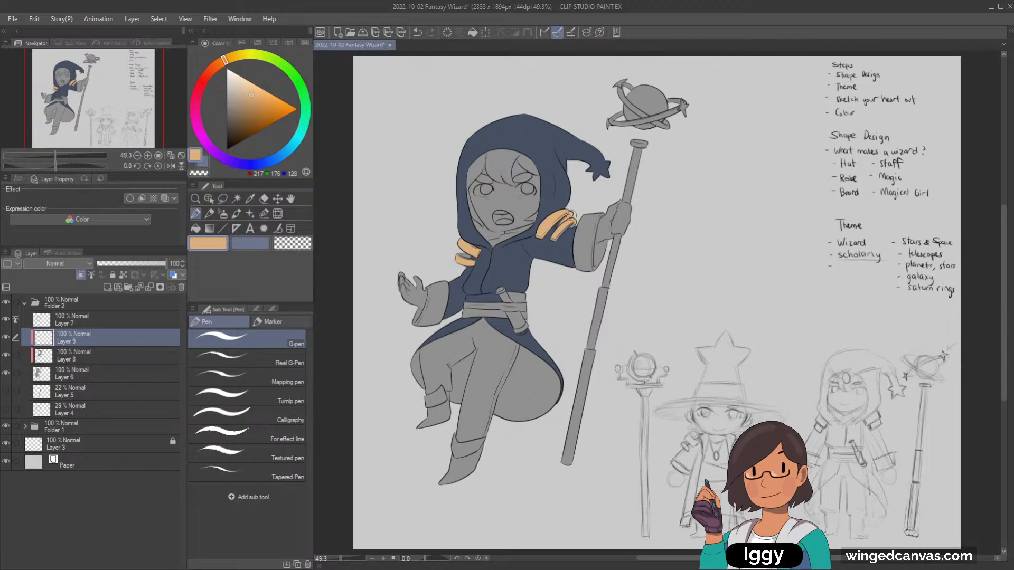
key("ctrl+z")
left_click(196, 229)
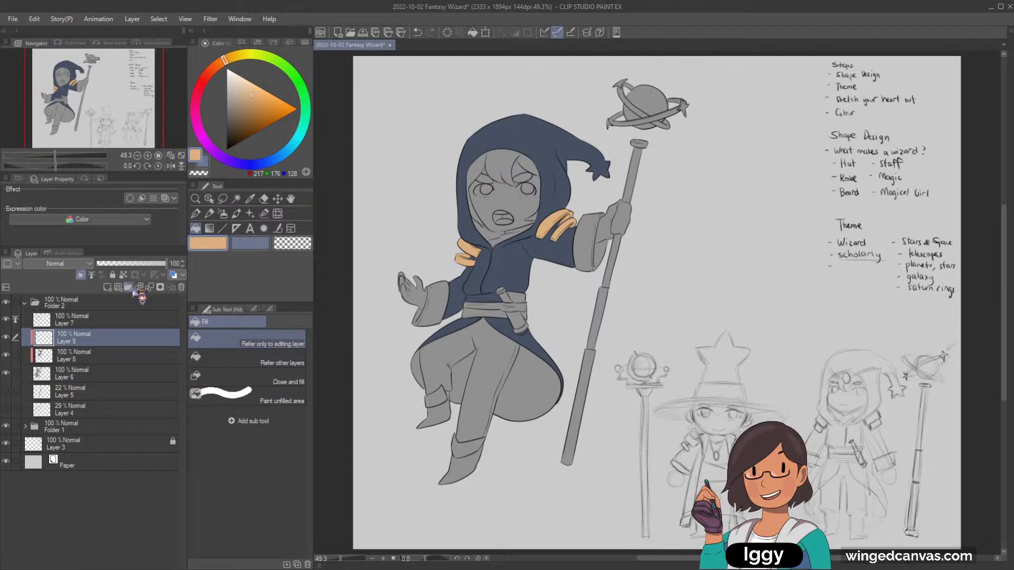
left_click(196, 213)
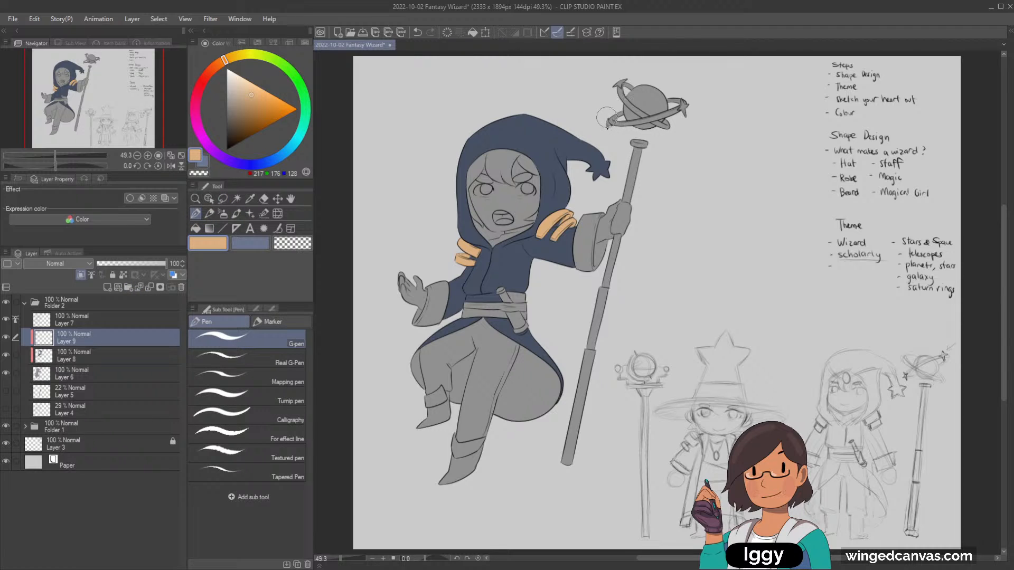
Paint the crossed rings and star tips around the staff's floating planet with light orange (217, 176, 128).
left_click_drag(606, 117, 619, 122)
left_click(195, 229)
left_click(650, 116)
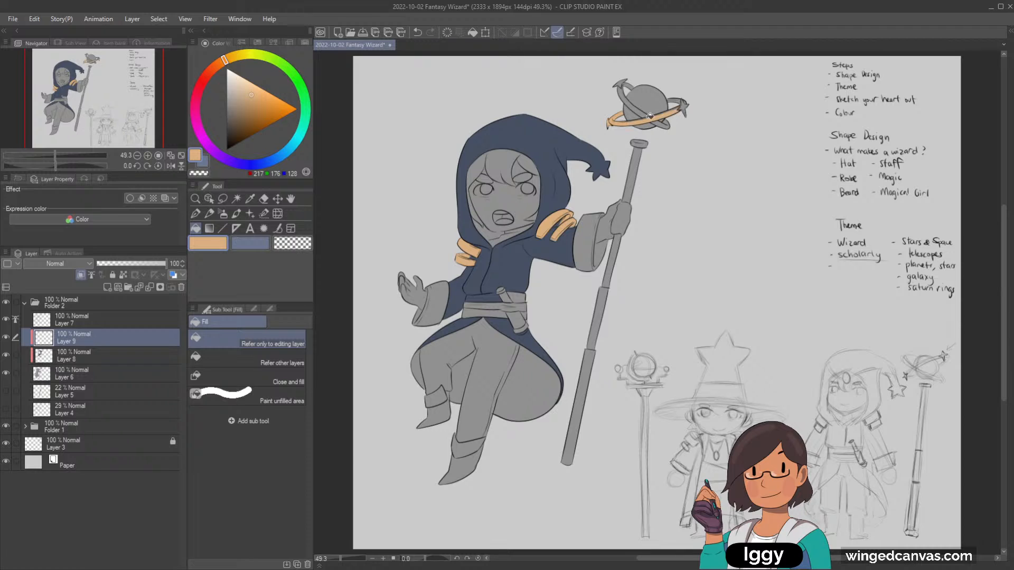
left_click(644, 112)
key("p")
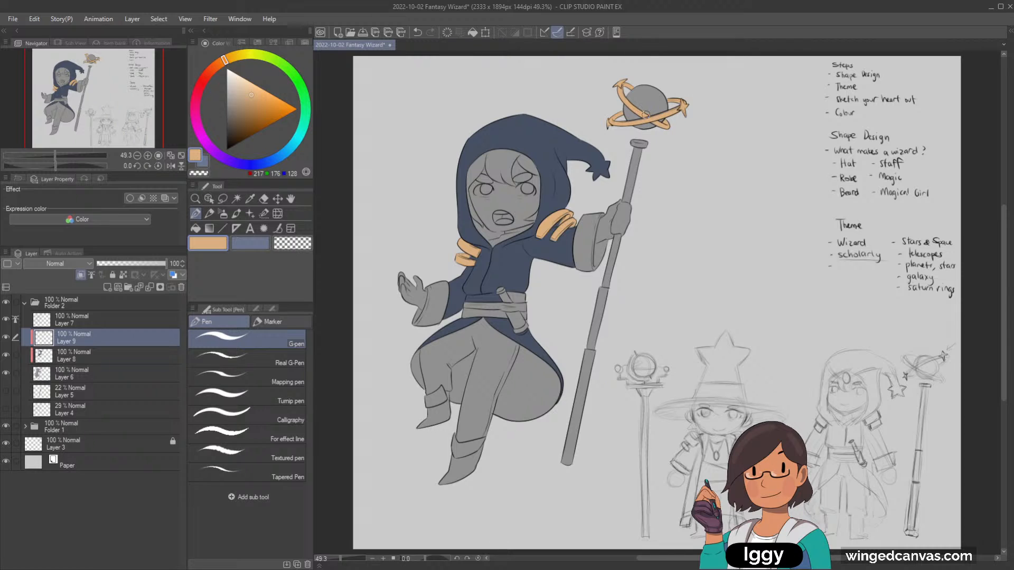
key("ctrl+z")
Add a clipped layer beneath the light orange one and fill the coat's inner lining with periwinkle (138, 143, 217).
left_click_drag(108, 114, 104, 123)
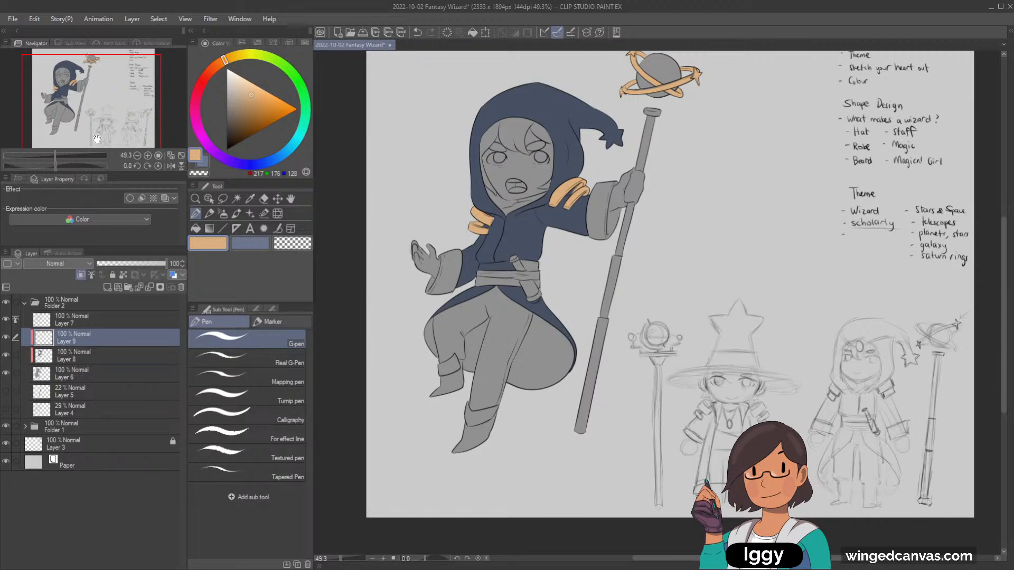
left_click(103, 361)
key("ctrl+shift+n")
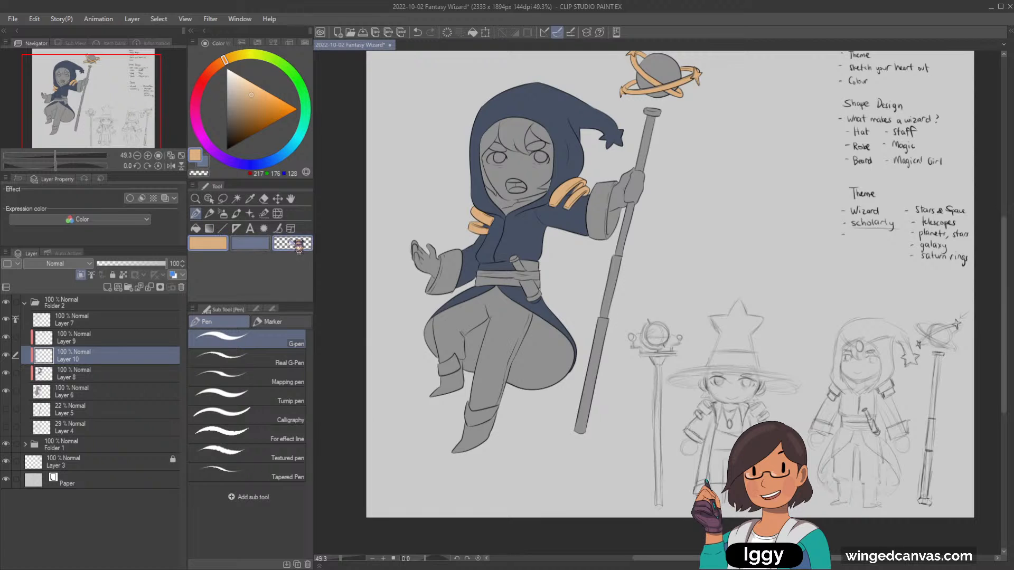
left_click(255, 165)
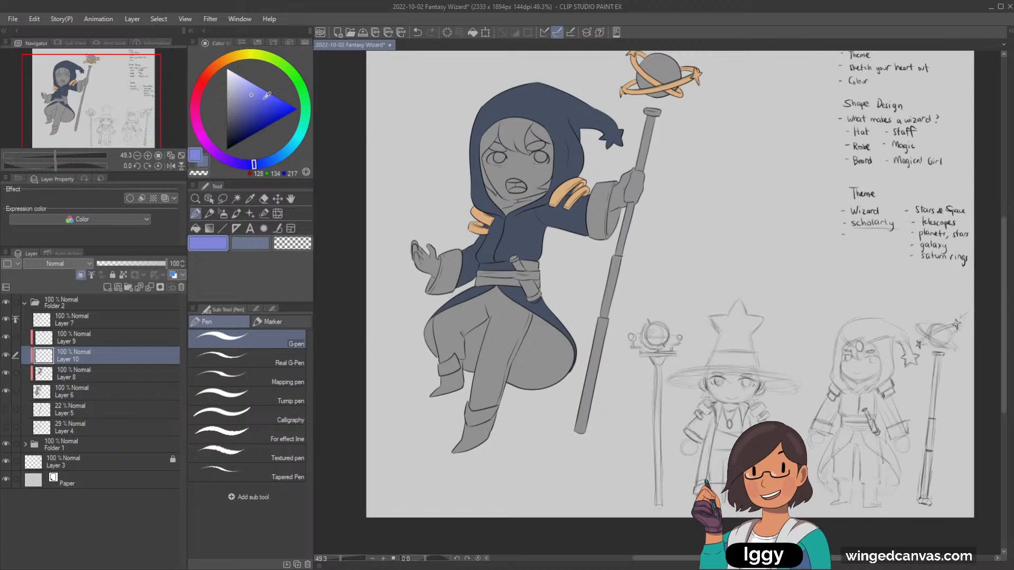
key("g")
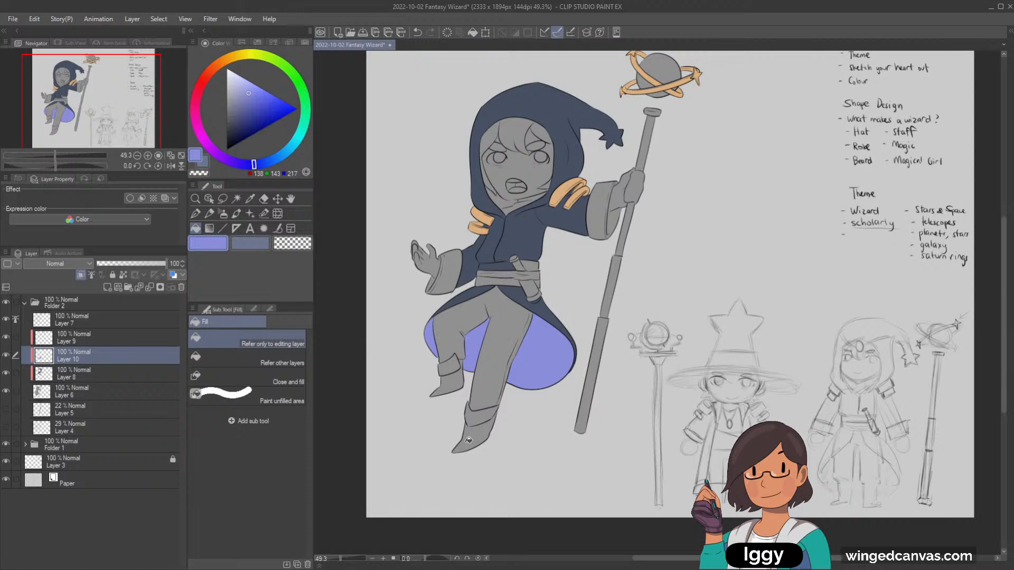
Fill the inside of both sleeve cuffs with the same periwinkle and tidy the edges.
left_click(615, 217)
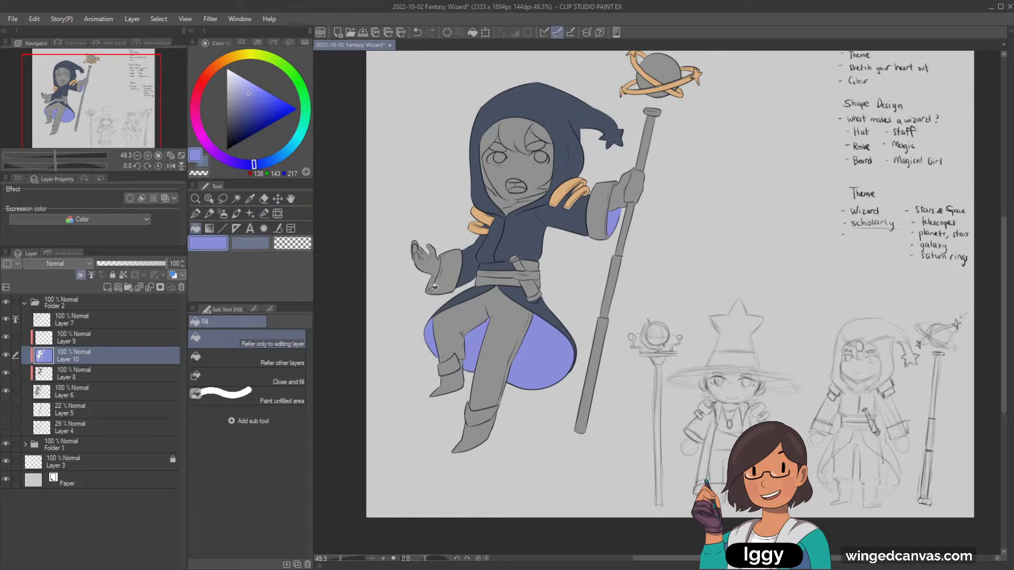
left_click(196, 213)
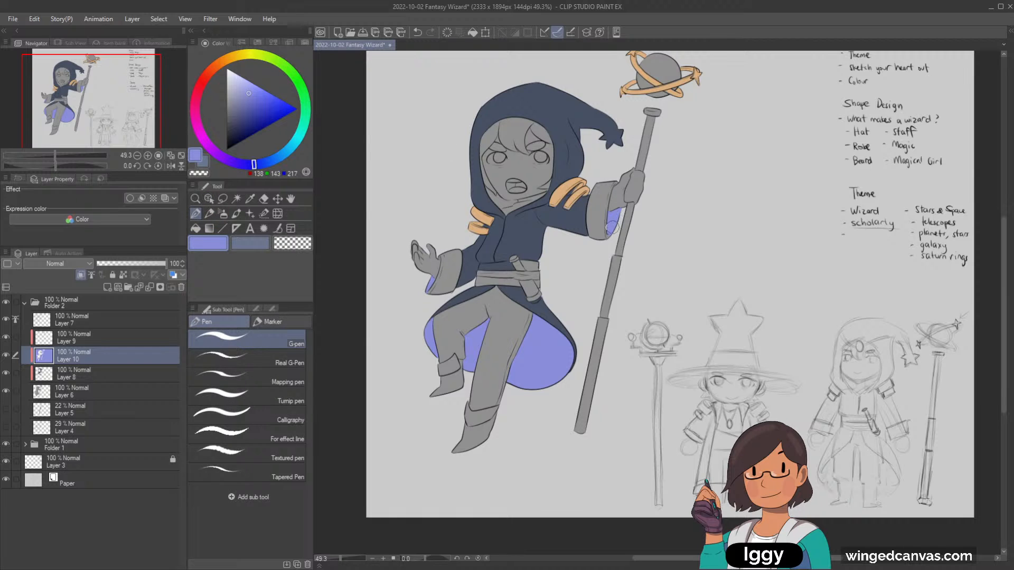
key("c")
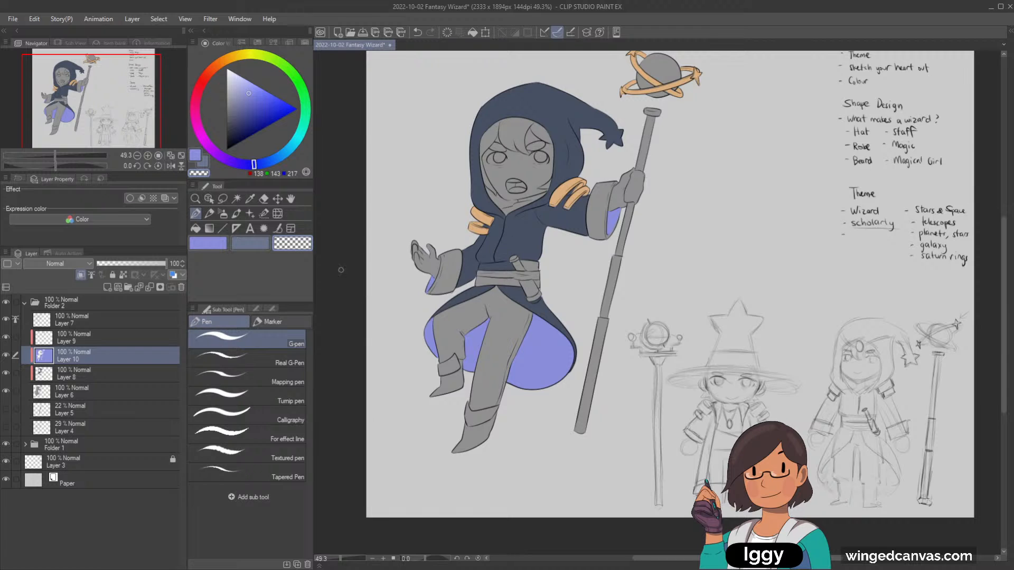
Lock the lining layer's transparent pixels and shade the coat lining and staff-arm cuff opening with the Soft airbrush in dark indigo (52, 48, 104).
left_click(123, 275)
left_click(208, 243)
left_click(223, 214)
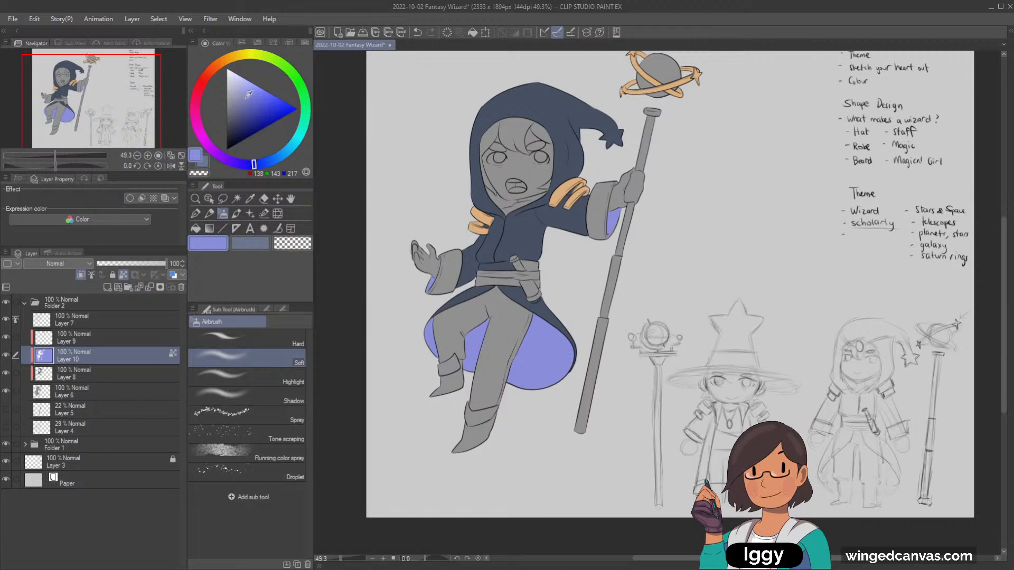
left_click_drag(249, 94, 242, 125)
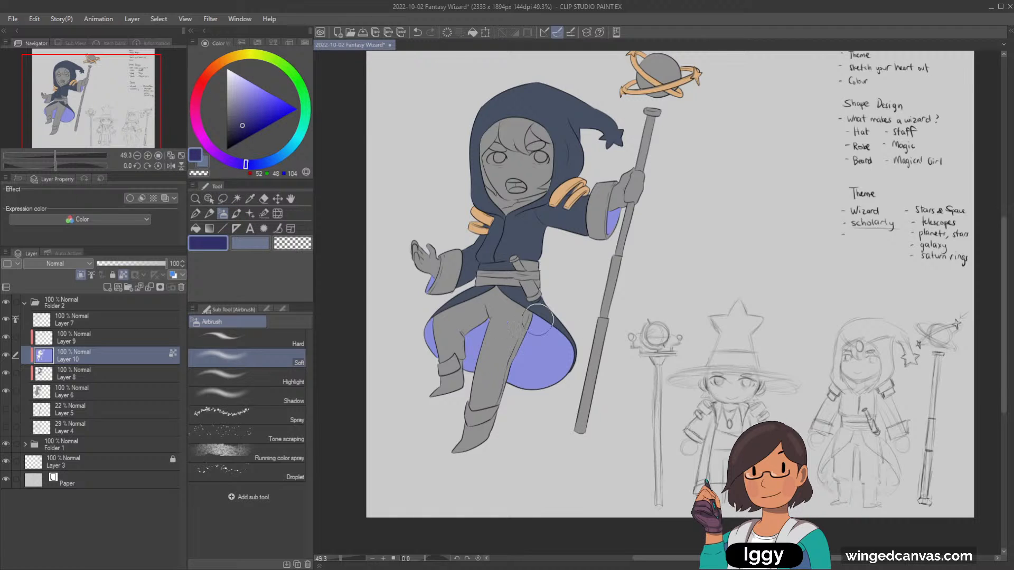
mouse_move(538, 319)
left_mouse_down()
mouse_move(458, 328)
mouse_move(488, 310)
mouse_move(582, 311)
mouse_move(467, 326)
mouse_move(511, 323)
mouse_move(468, 302)
mouse_move(524, 295)
mouse_move(549, 311)
mouse_move(541, 340)
mouse_move(511, 339)
mouse_move(469, 313)
mouse_move(599, 319)
mouse_move(492, 337)
left_mouse_up()
key("ctrl+z")
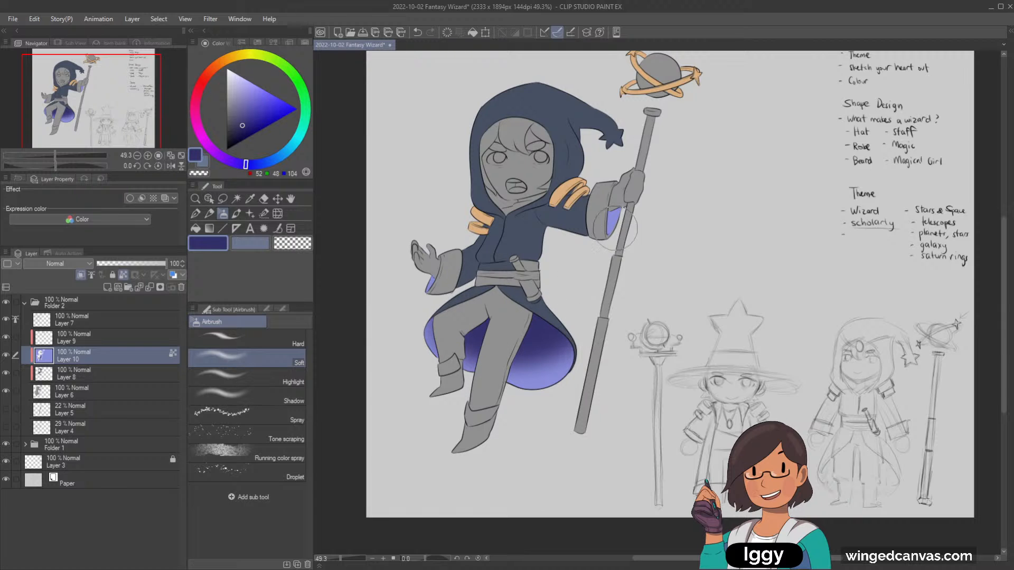
mouse_move(612, 224)
left_mouse_down()
mouse_move(604, 203)
mouse_move(607, 225)
left_mouse_up()
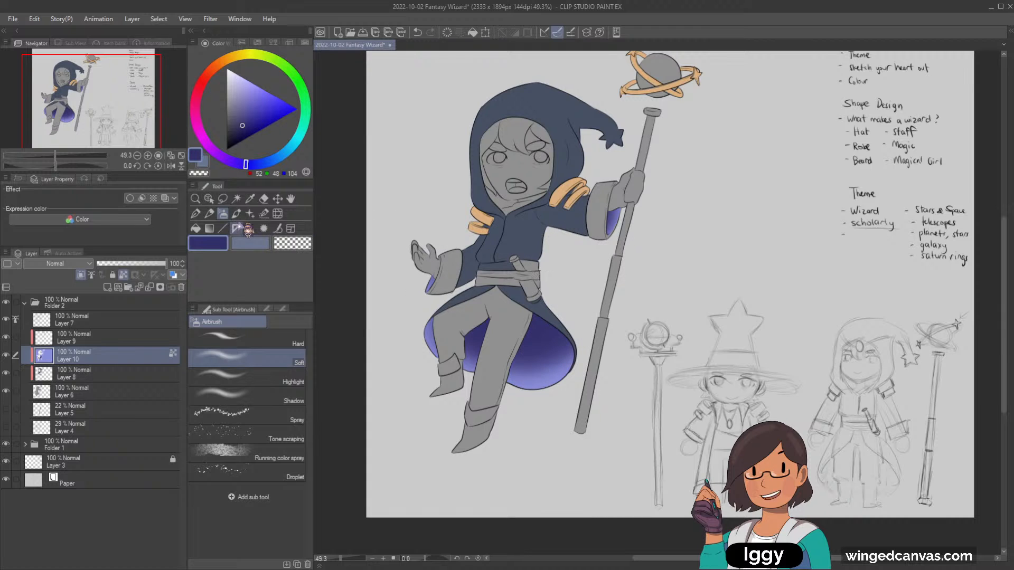
Scatter pale blue (175, 180, 206) star specks over the coat lining with the Tone scraping airbrush.
left_click(232, 434)
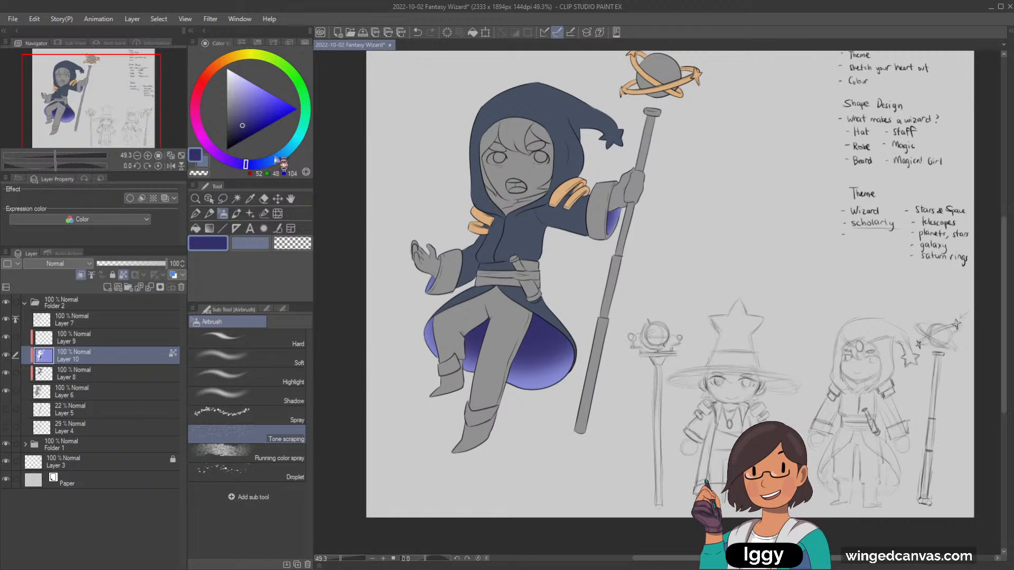
left_click_drag(275, 160, 259, 164)
left_click(235, 88)
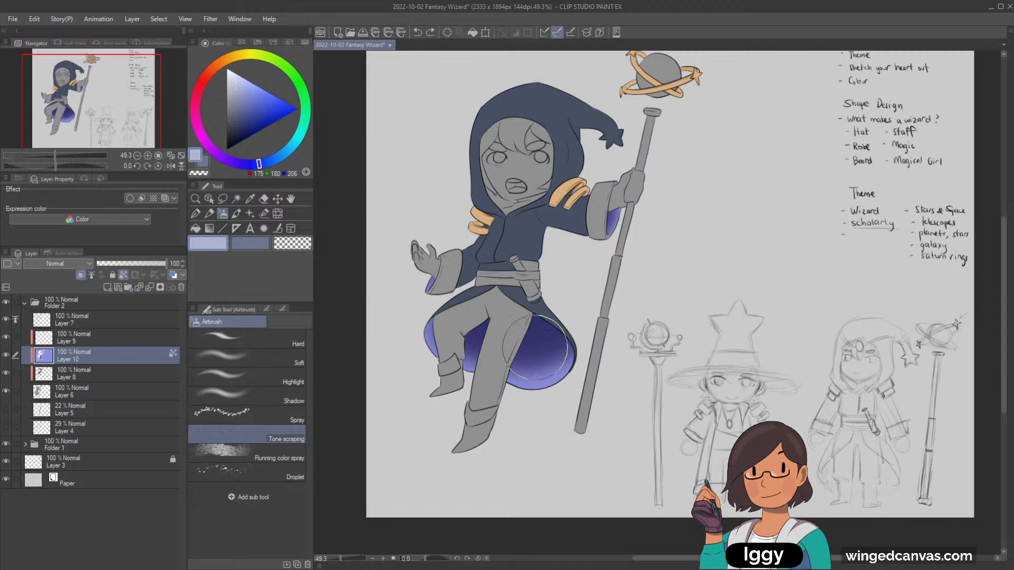
mouse_move(535, 347)
left_mouse_down()
mouse_move(482, 369)
mouse_move(532, 353)
mouse_move(400, 376)
mouse_move(507, 344)
left_mouse_up()
mouse_move(552, 337)
left_mouse_down()
mouse_move(470, 344)
mouse_move(541, 342)
mouse_move(514, 401)
mouse_move(561, 359)
mouse_move(526, 395)
left_mouse_up()
mouse_move(527, 396)
left_mouse_down()
mouse_move(540, 378)
mouse_move(538, 333)
mouse_move(535, 363)
left_mouse_up()
Sample the shoulder bands' light orange and fill the cuffs of both boots with it on the shoulder trim's layer.
left_click(195, 198)
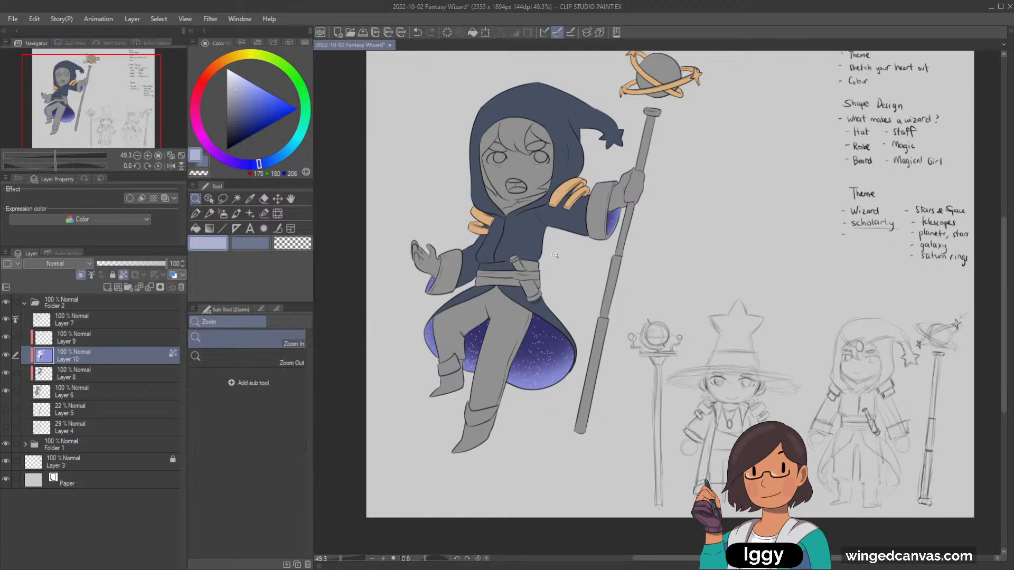
left_click(600, 274)
left_click(554, 168, "alt")
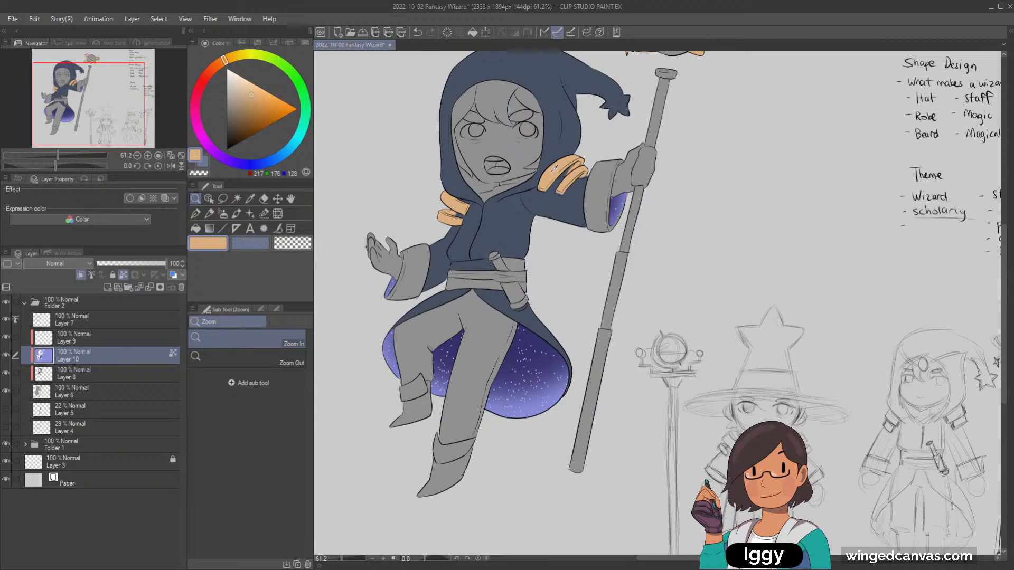
left_click(106, 338)
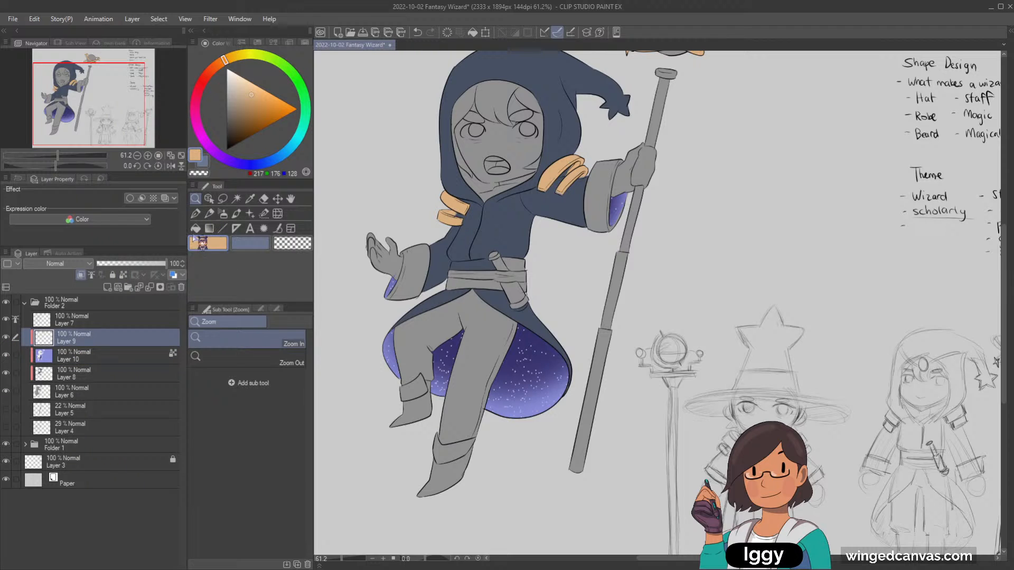
left_click(196, 213)
left_click(196, 228)
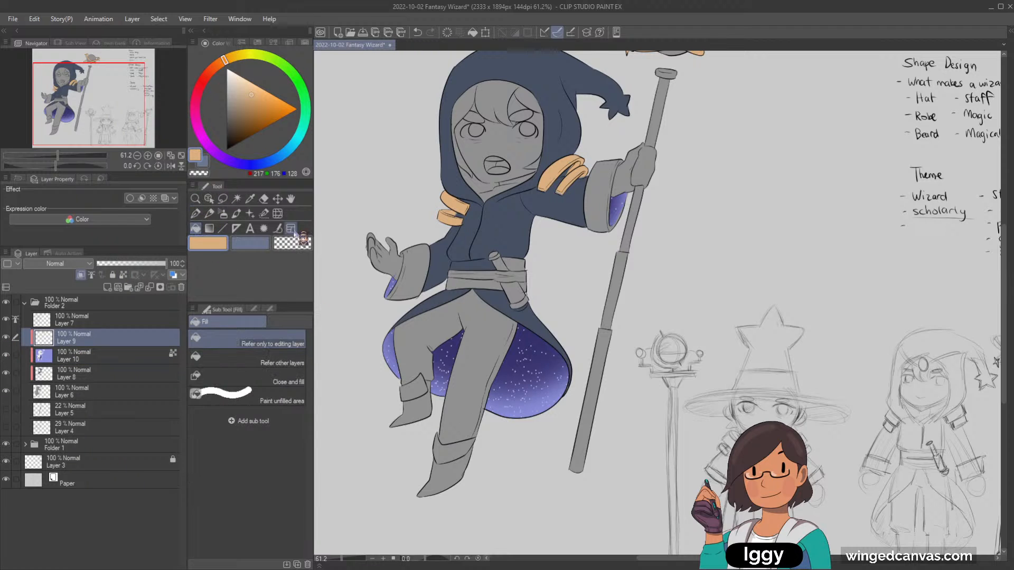
left_click(415, 389)
left_click(458, 449)
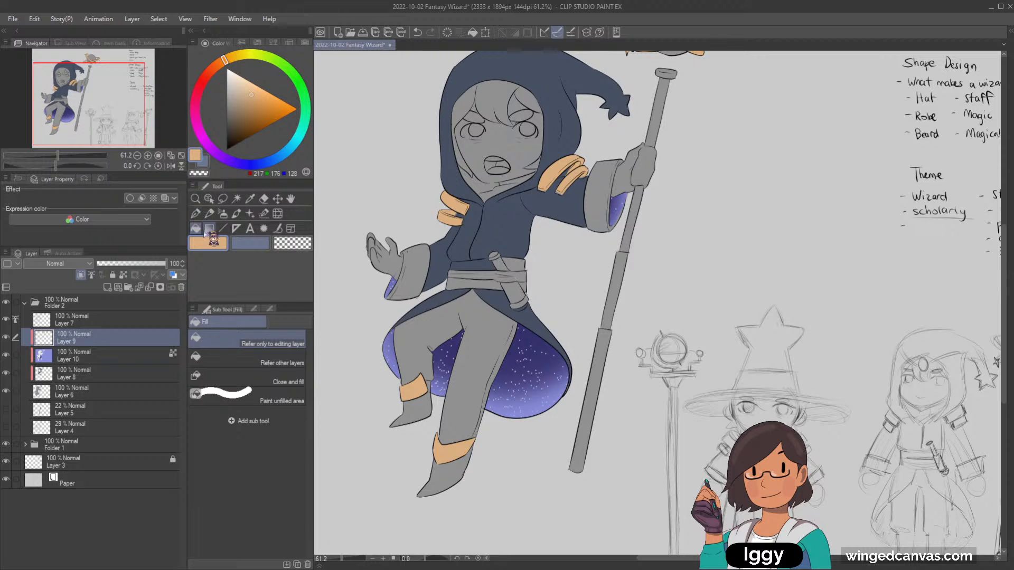
left_click(195, 213)
left_click(292, 243)
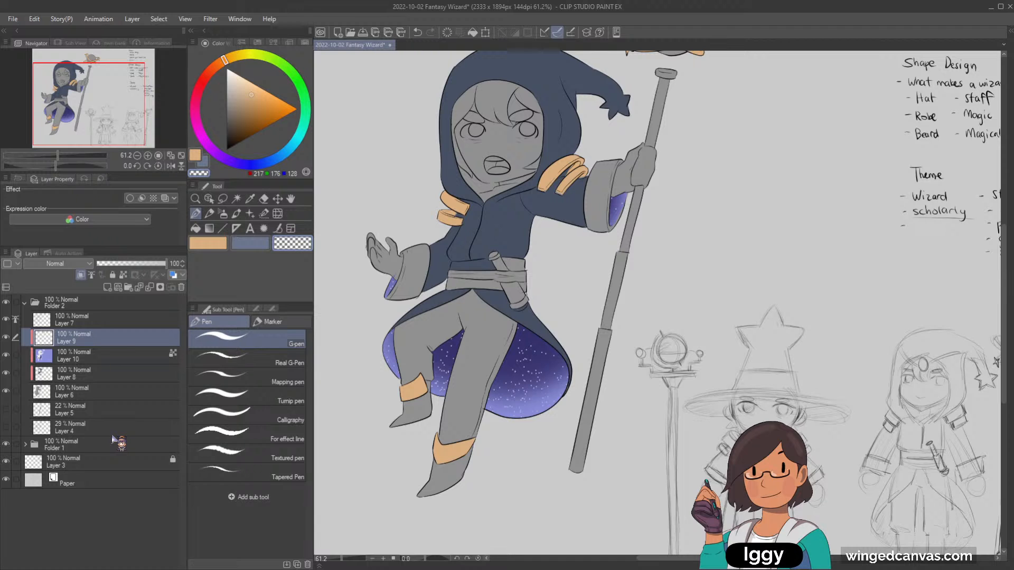
Mix a brown (153, 107, 79) and try it on the belt's upper band, then undo the stroke.
left_click_drag(233, 47, 215, 69)
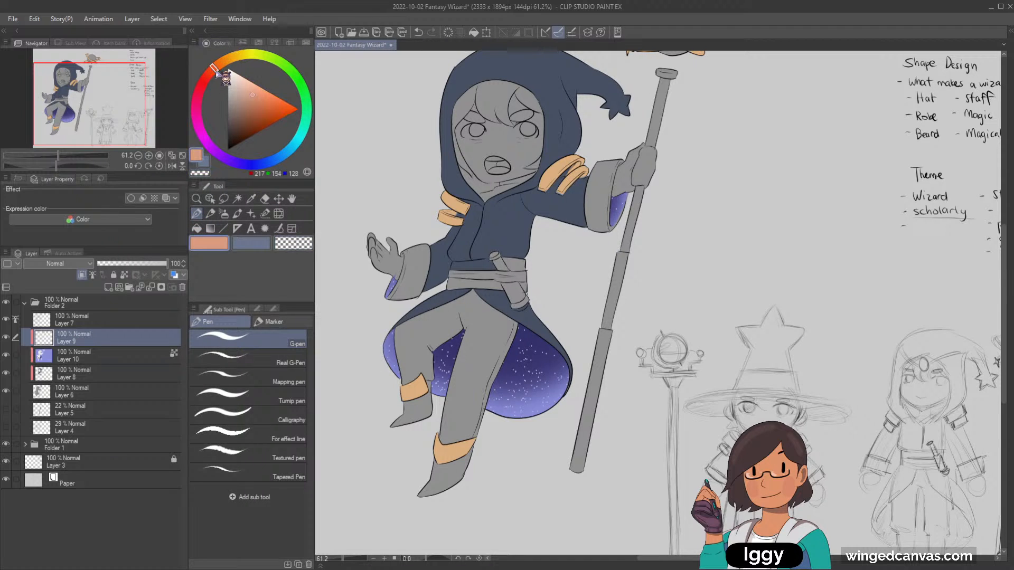
left_click_drag(250, 98, 246, 107)
left_click_drag(214, 67, 217, 65)
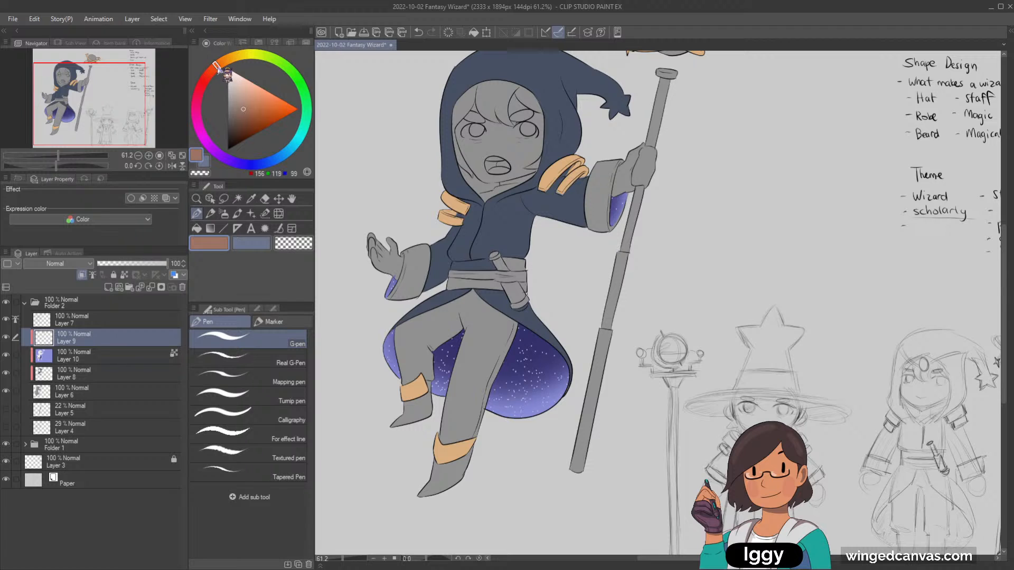
left_click_drag(245, 107, 247, 113)
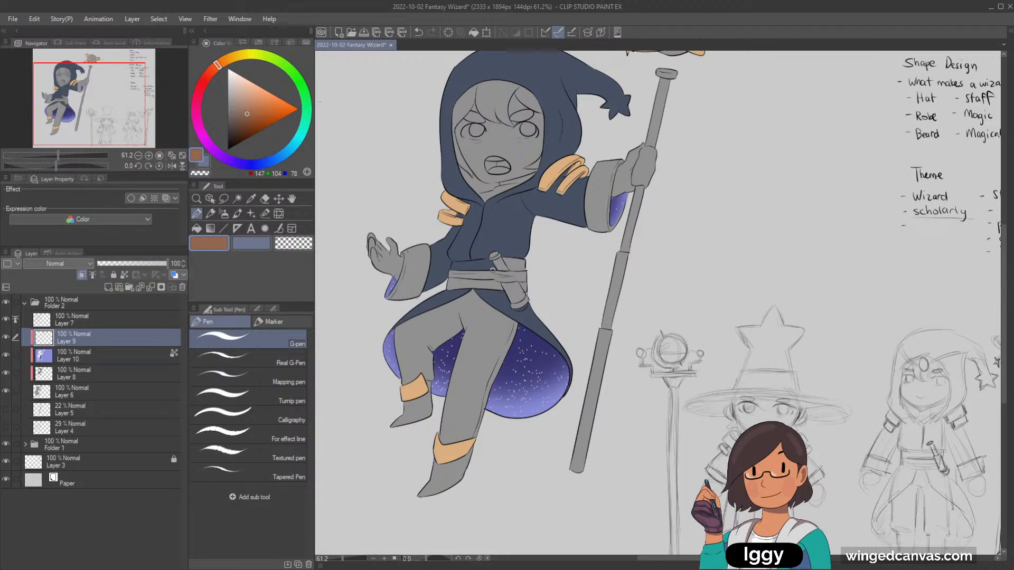
left_click_drag(217, 65, 214, 68)
left_click_drag(214, 68, 230, 67)
left_click(249, 112)
left_click_drag(455, 268, 488, 266)
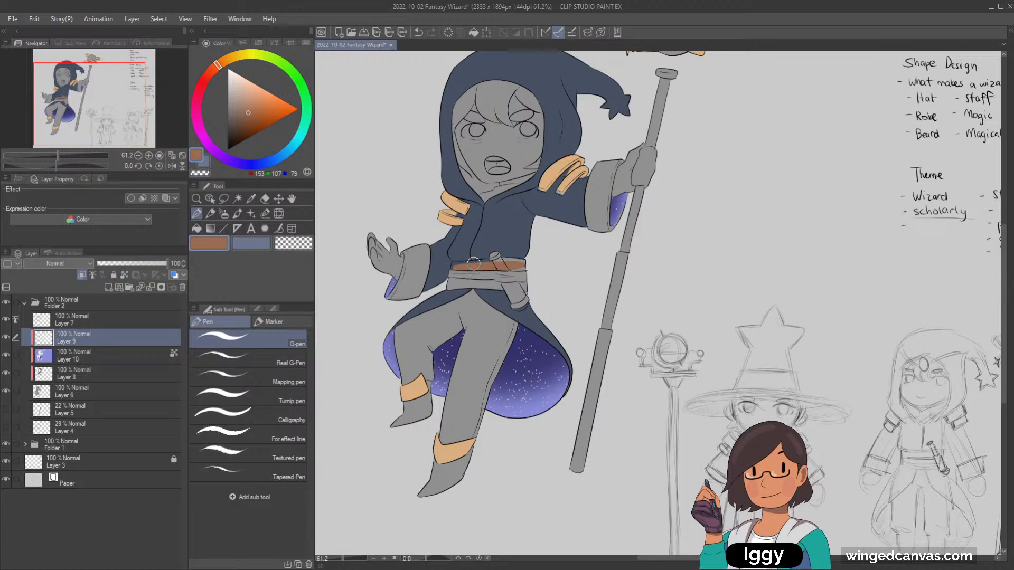
key("ctrl+z")
Lighten the brown to (173, 123, 92) and colour the whole belt with it.
left_click(252, 106)
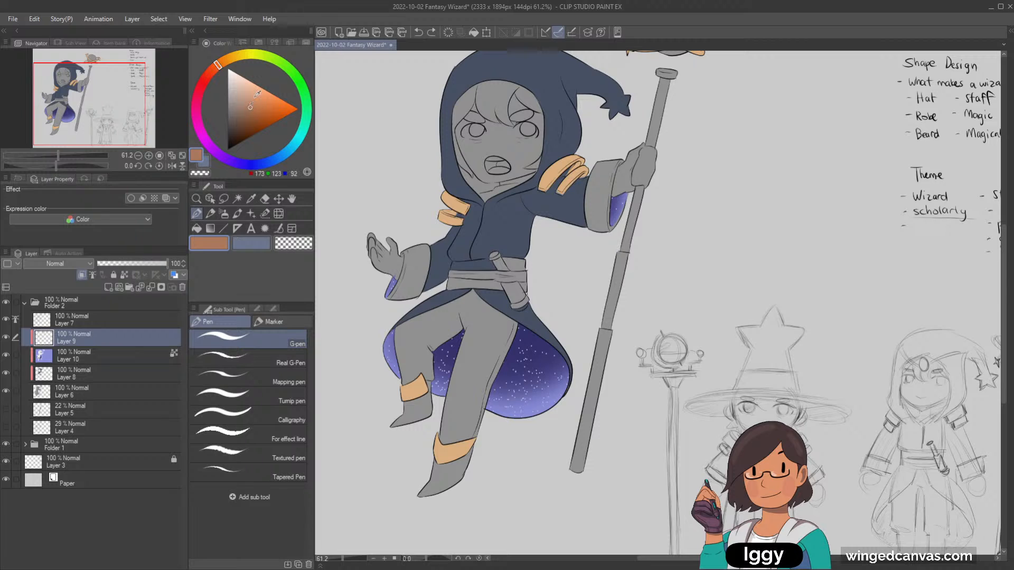
left_click_drag(455, 267, 529, 264)
left_click_drag(451, 267, 461, 265)
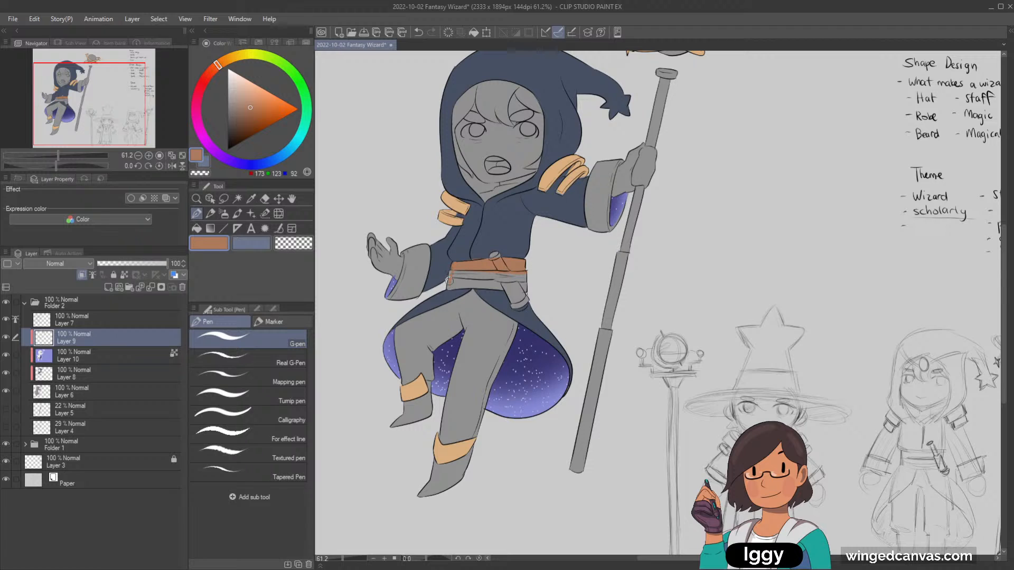
left_click(197, 228)
left_click(488, 278)
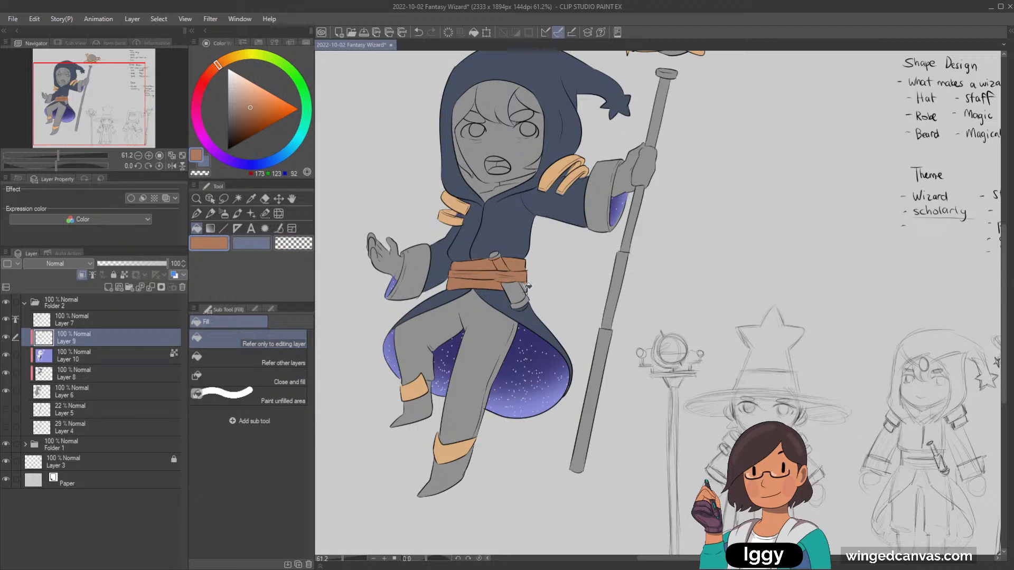
key("p")
left_click(298, 244)
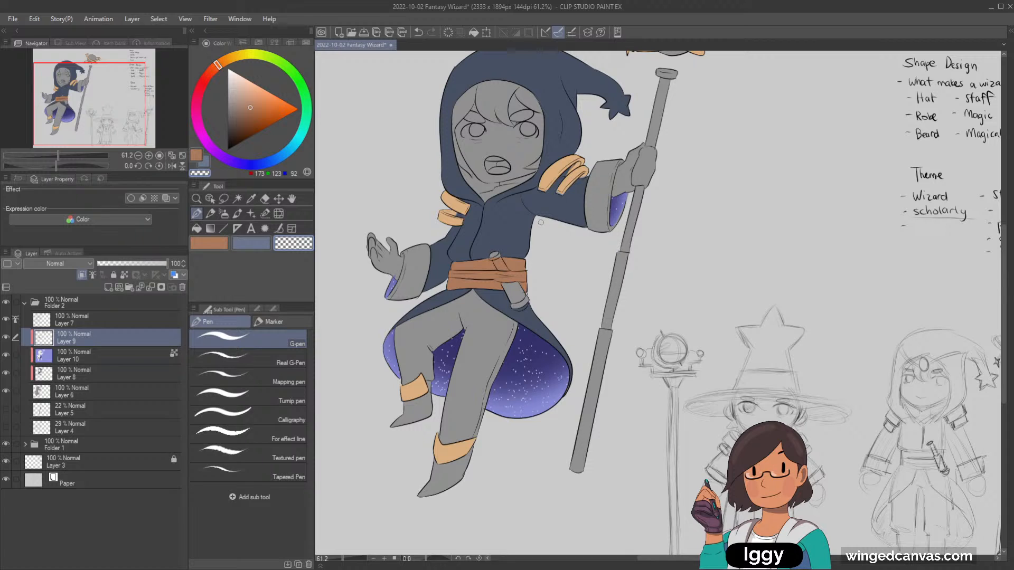
Sample the shoulder bands' light orange and paint the entire staff pole with it, from its cap to the lower end.
left_click(129, 322)
left_click(108, 343)
left_click(196, 200)
left_click_drag(441, 241, 417, 237)
left_click_drag(519, 187, 522, 187)
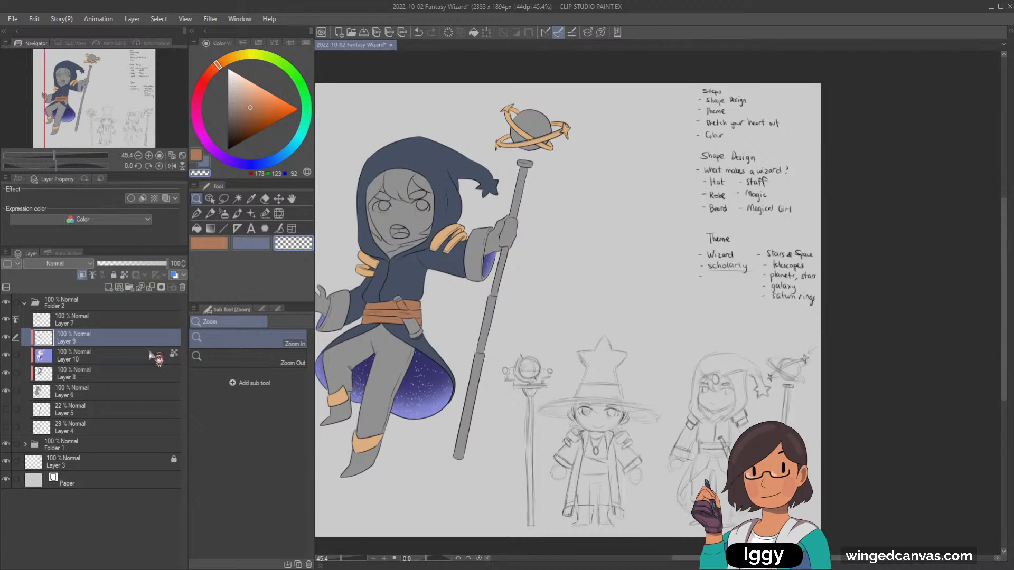
left_click_drag(104, 131, 100, 124)
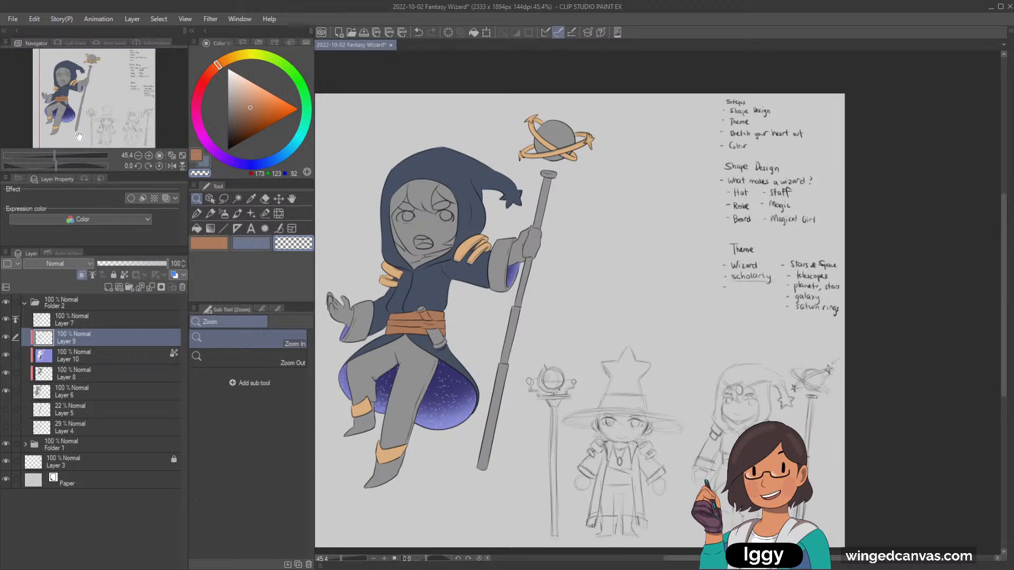
left_click(473, 236, "alt")
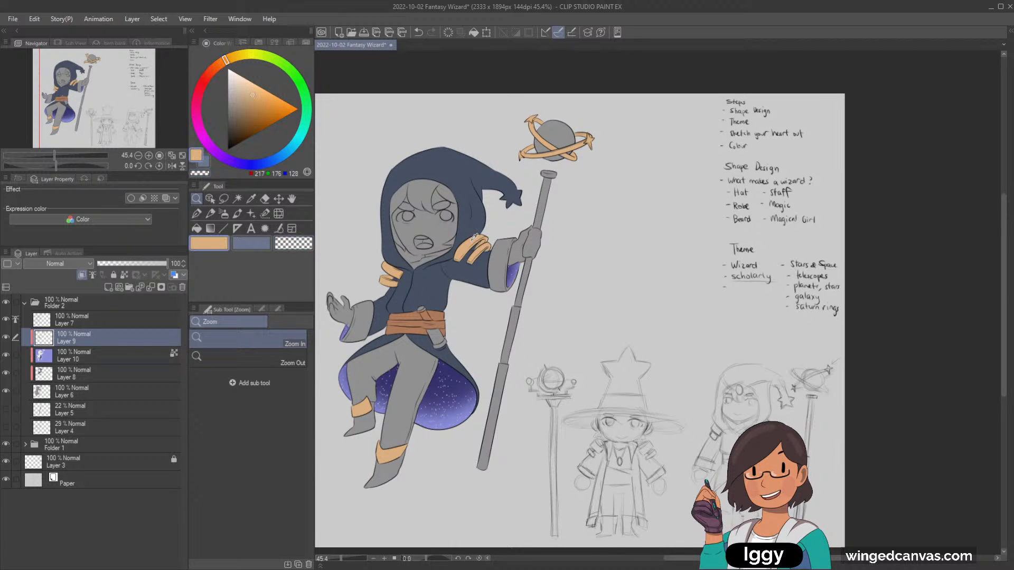
key("p")
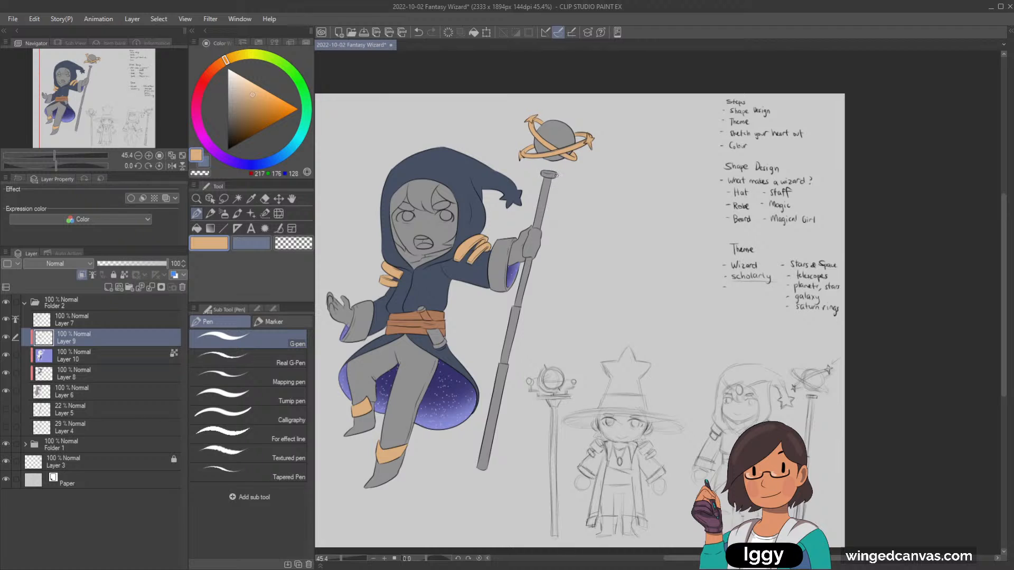
mouse_move(551, 164)
left_mouse_down()
mouse_move(569, 182)
mouse_move(548, 178)
mouse_move(539, 223)
left_mouse_up()
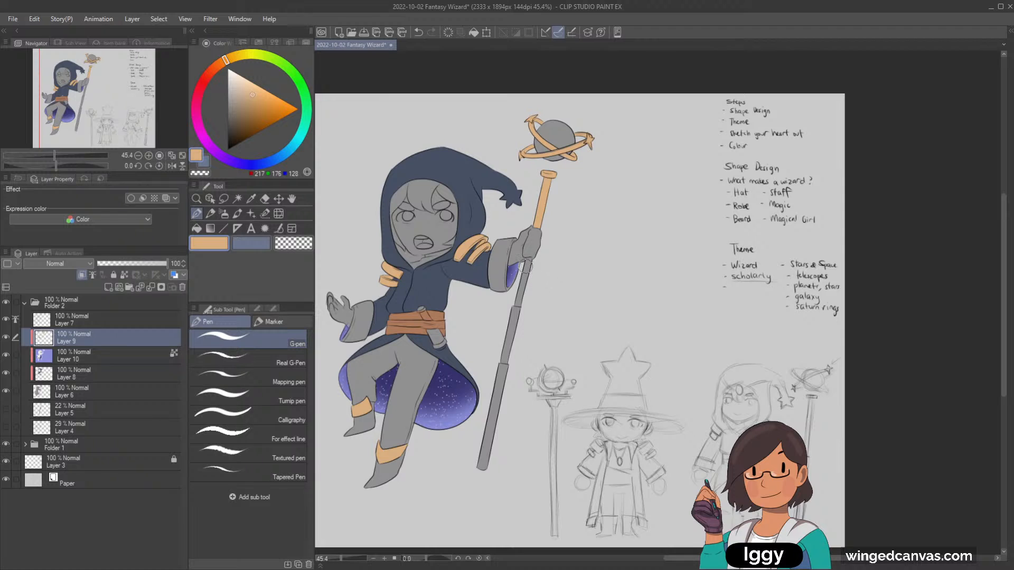
left_click_drag(528, 264, 492, 420)
left_click_drag(498, 359, 470, 515)
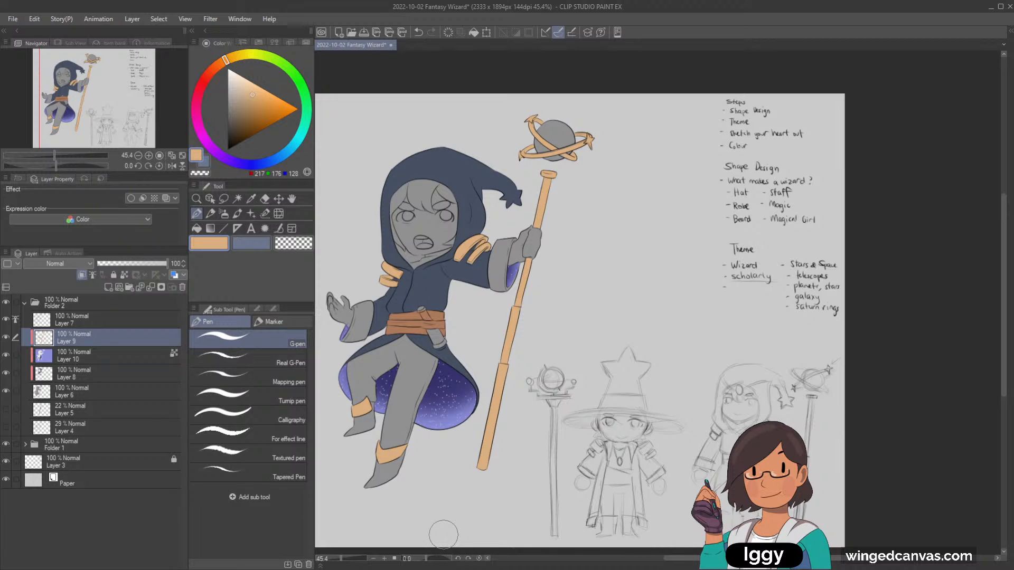
Try a blue (127, 147, 202) on the sleeve cuff of the wizard's free hand.
left_click_drag(362, 307, 353, 345)
key("ctrl+z")
left_click(251, 243)
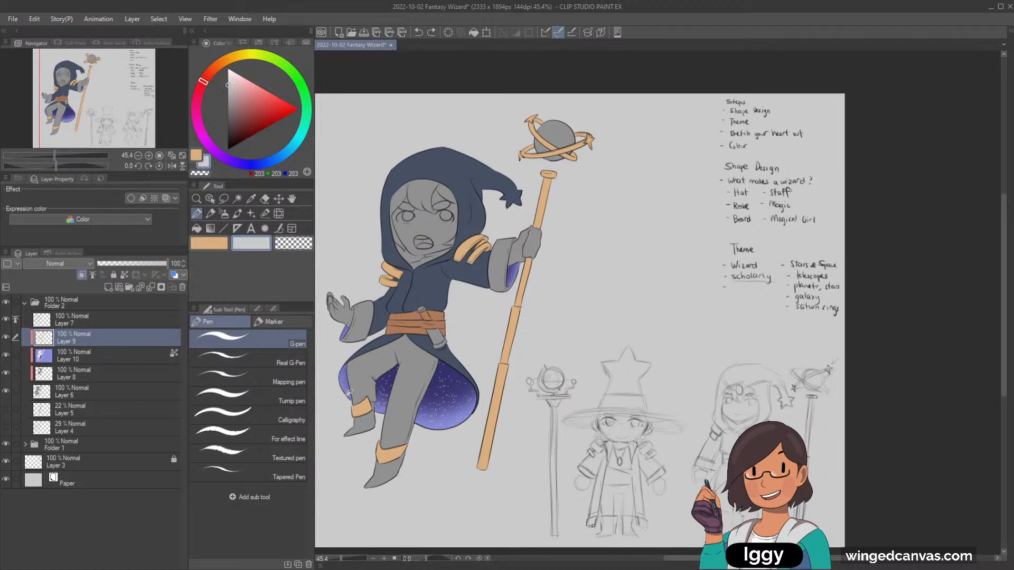
left_click_drag(254, 164, 269, 164)
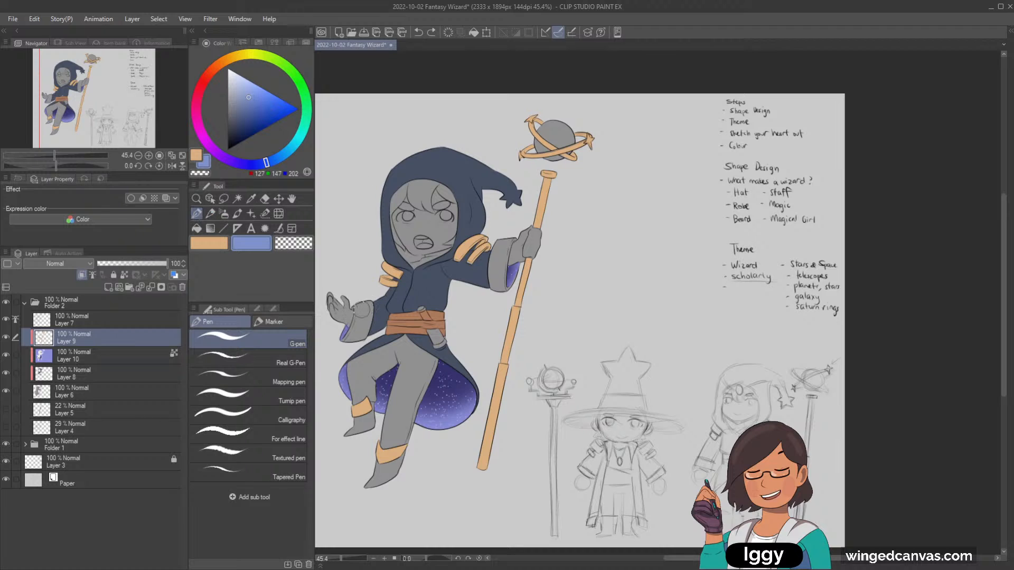
left_click_drag(350, 326, 345, 347)
Try a salmon orange (217, 164, 128) on the free hand's sleeve cuff, then undo it.
left_click(230, 57)
left_click(384, 270, "alt")
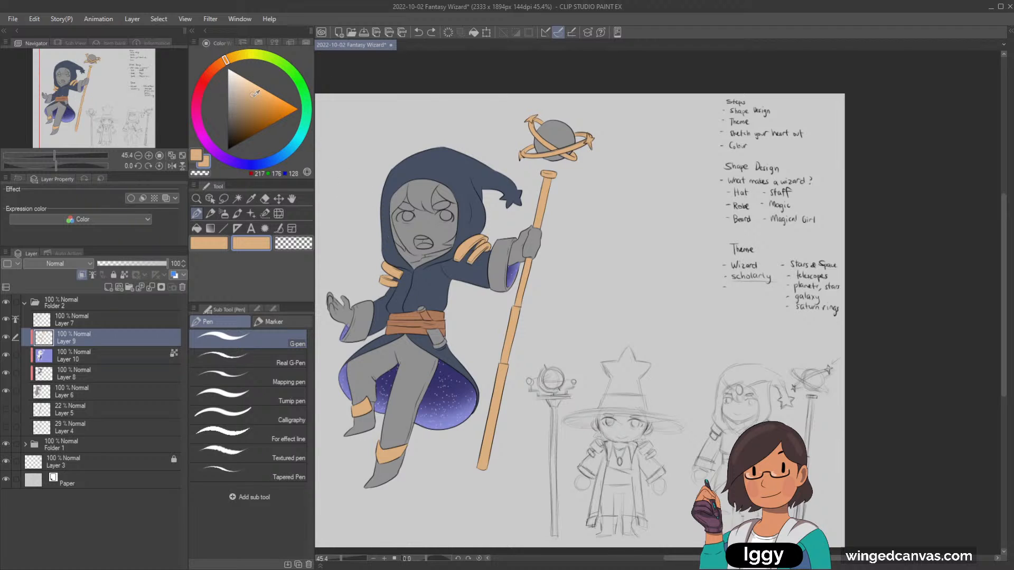
left_click(219, 64)
mouse_move(359, 305)
left_mouse_down()
mouse_move(350, 341)
mouse_move(364, 327)
mouse_move(346, 327)
left_mouse_up()
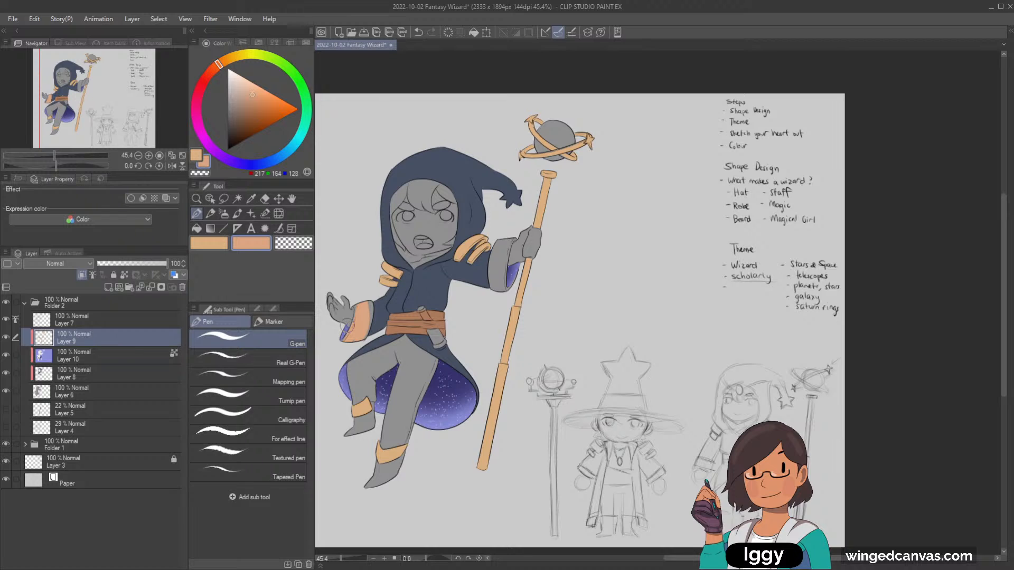
key("ctrl+z")
key("ctrl+y")
key("ctrl+z")
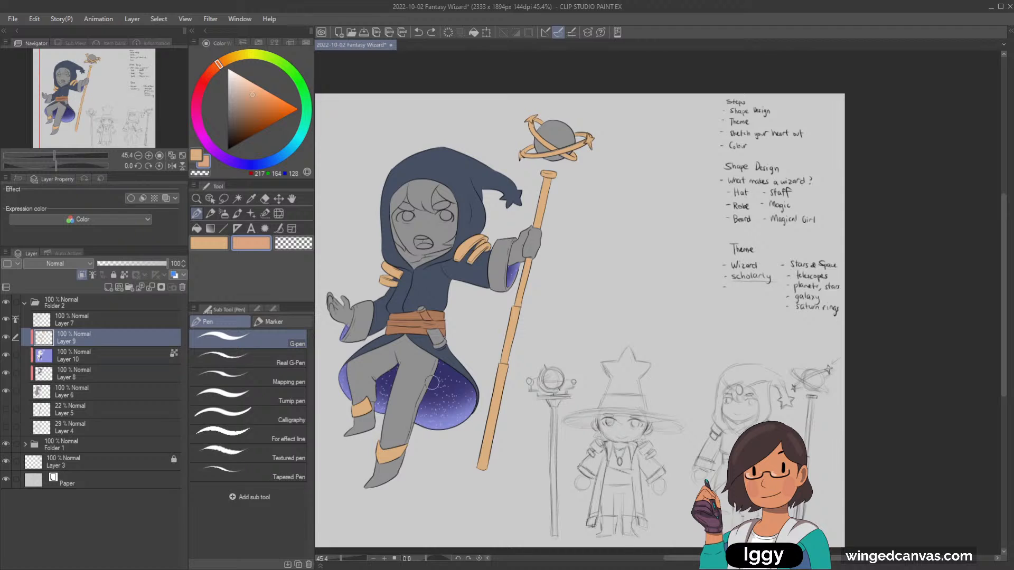
Add a clipped layer directly above the grey base layer and fill the trousers on it with blue (115, 121, 187).
left_click(100, 359)
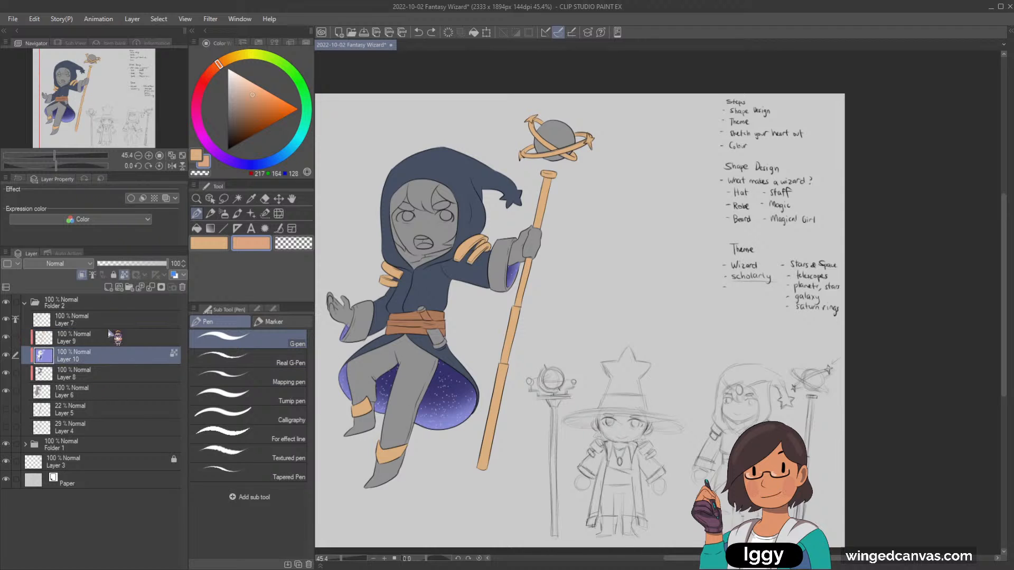
left_click(109, 288)
left_click(270, 161)
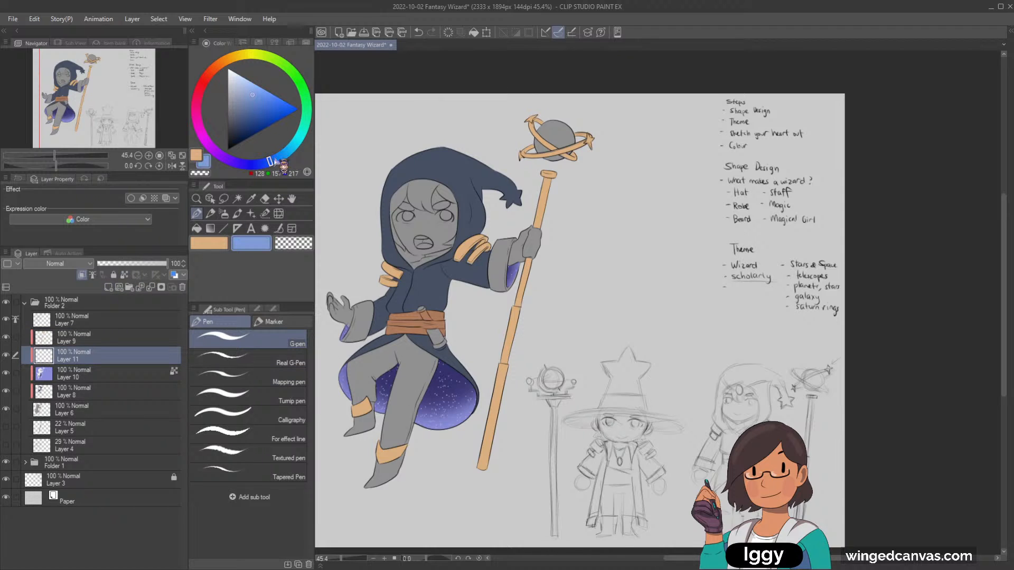
left_click_drag(264, 164, 256, 165)
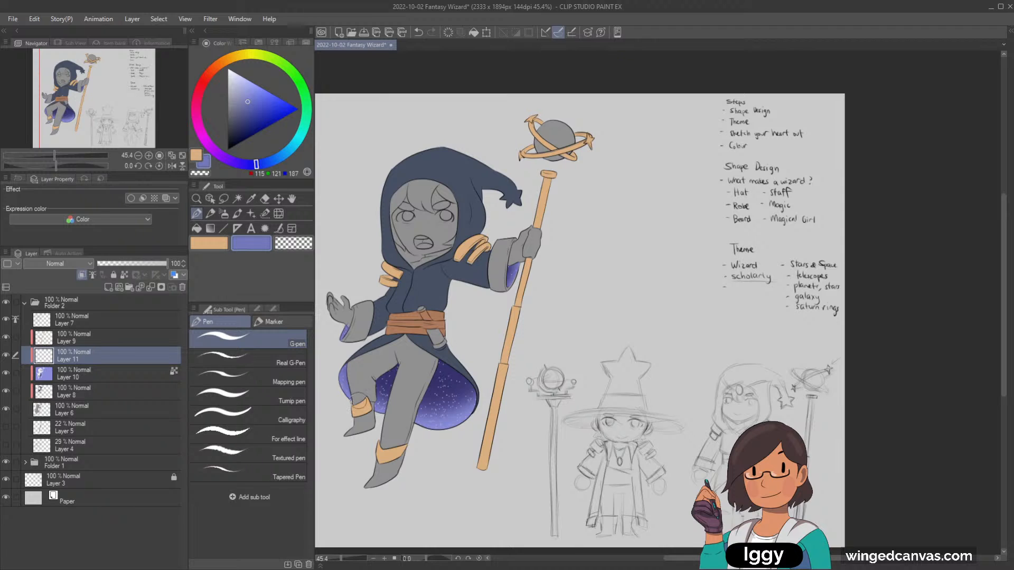
key("ctrl+z")
left_click_drag(106, 362, 96, 401)
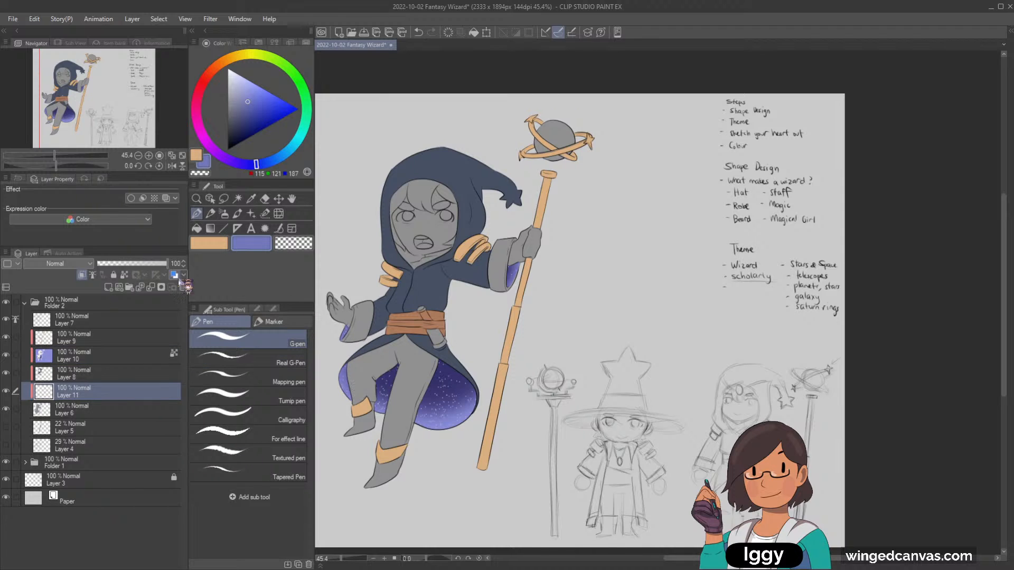
key("g")
left_click(376, 357)
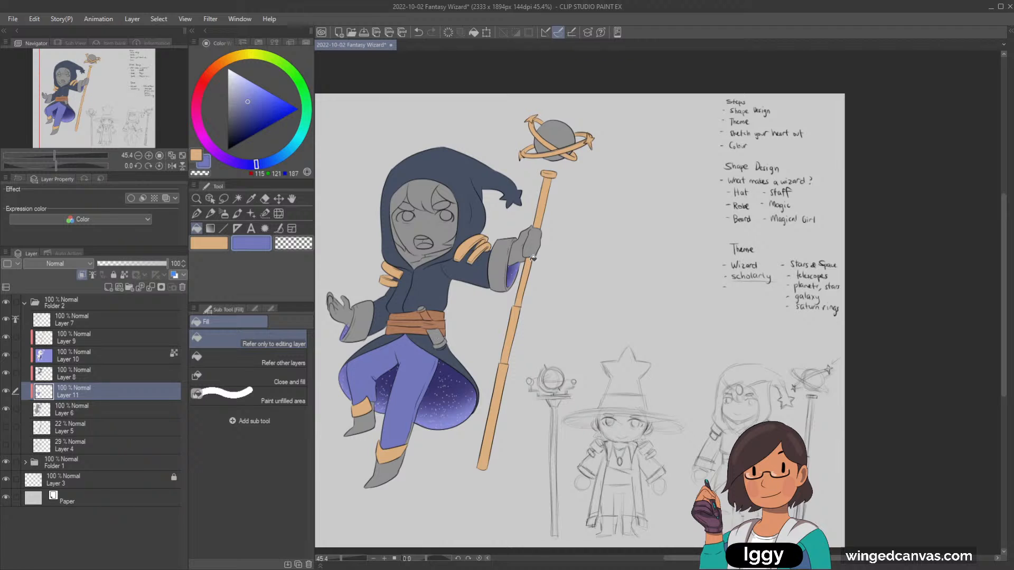
Lock the trousers layer's transparent pixels and try the shoulder bands' light orange on the trousers, then undo the fill.
key("p")
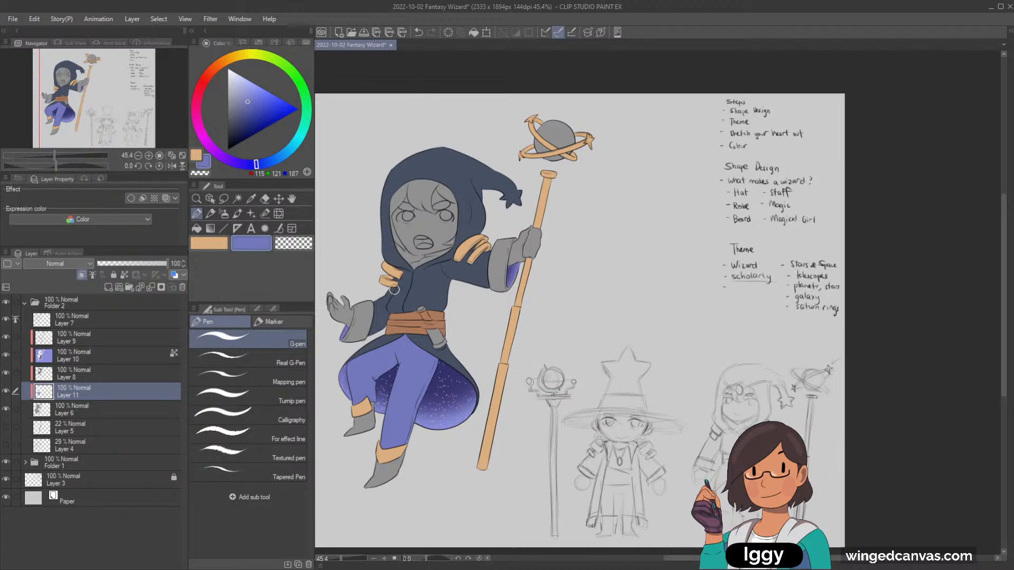
left_click(395, 285, "alt")
left_click(124, 274)
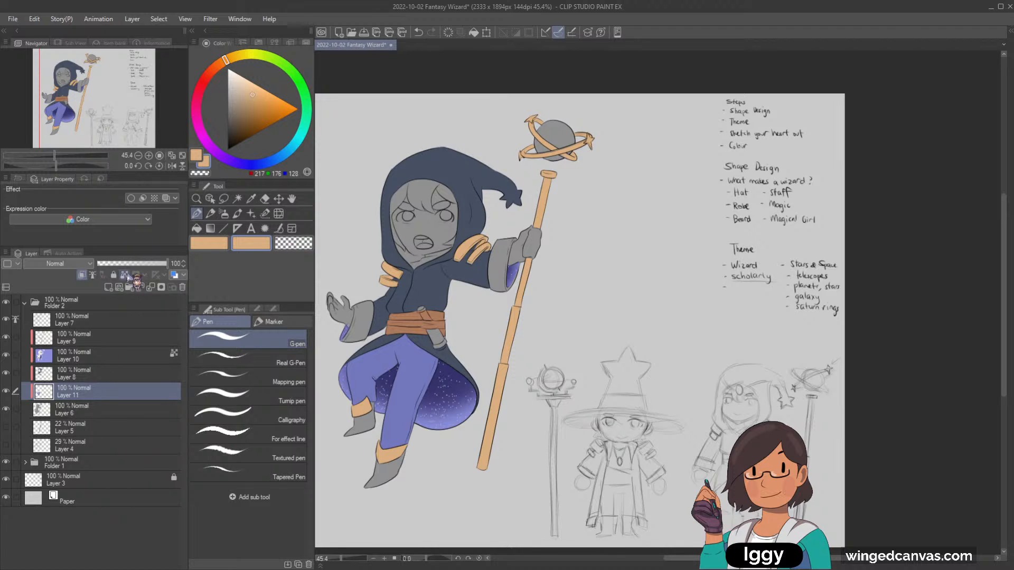
left_click(196, 228)
left_click(426, 373)
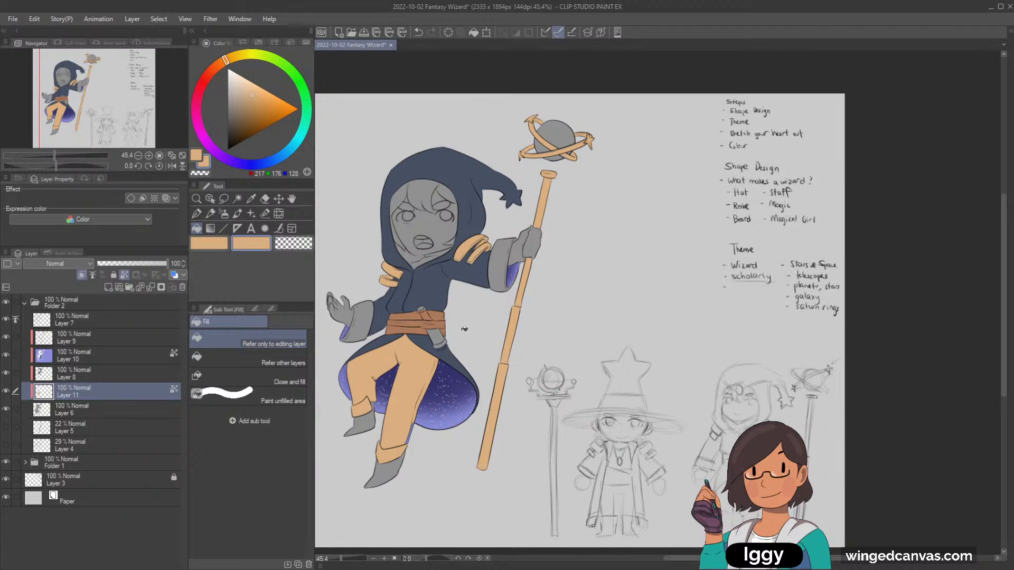
key("ctrl+z")
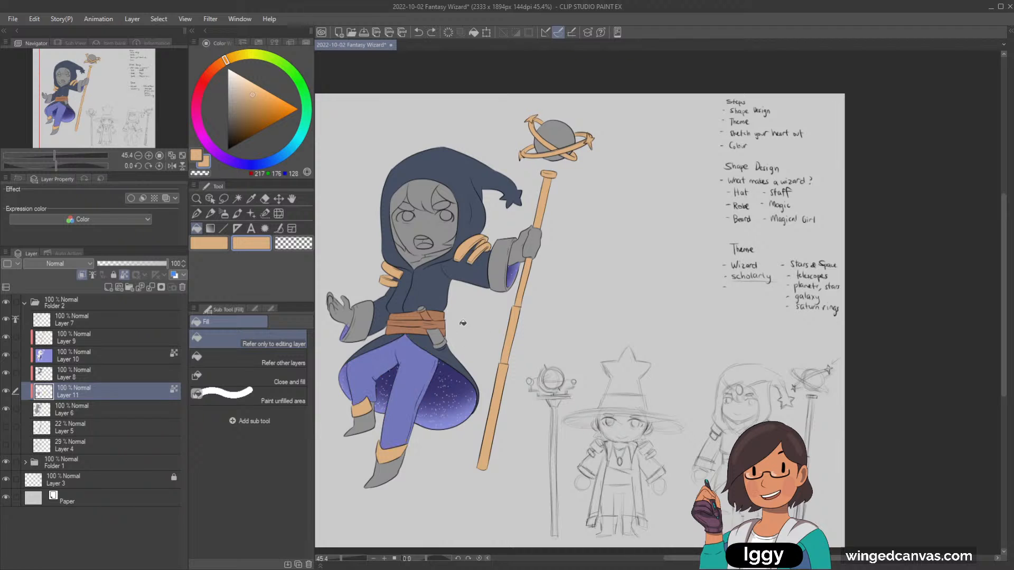
Sample the trousers' blue, lighten it to (122, 133, 196) and refill the trousers with it.
left_click(425, 371, "alt")
left_click_drag(257, 159, 260, 161)
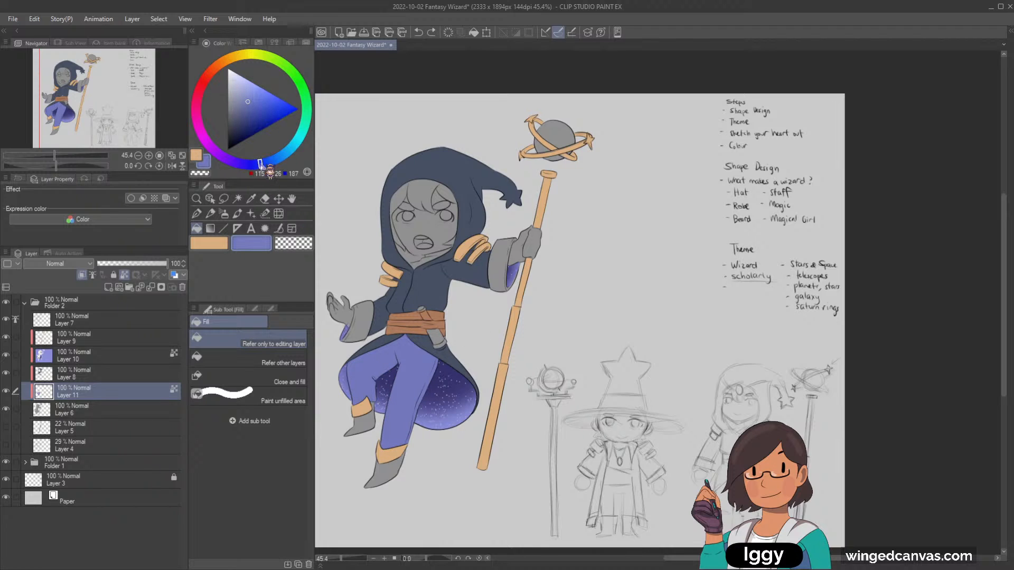
left_click(247, 98)
left_click(410, 373)
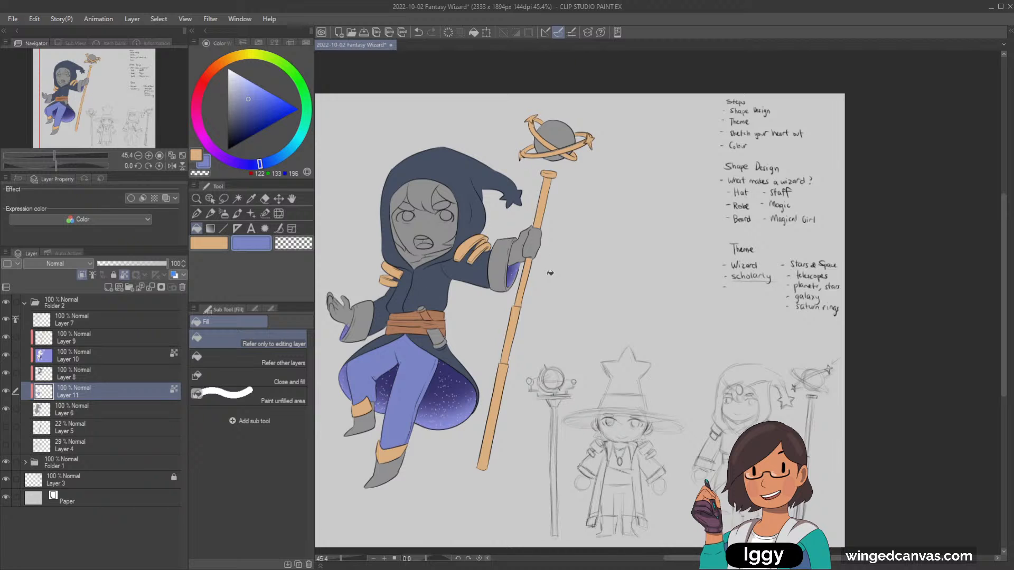
Sample the shoulder bands' light orange and colour the telescope tucked into the belt with it on Layer 9.
left_click(468, 241, "alt")
left_click(196, 199)
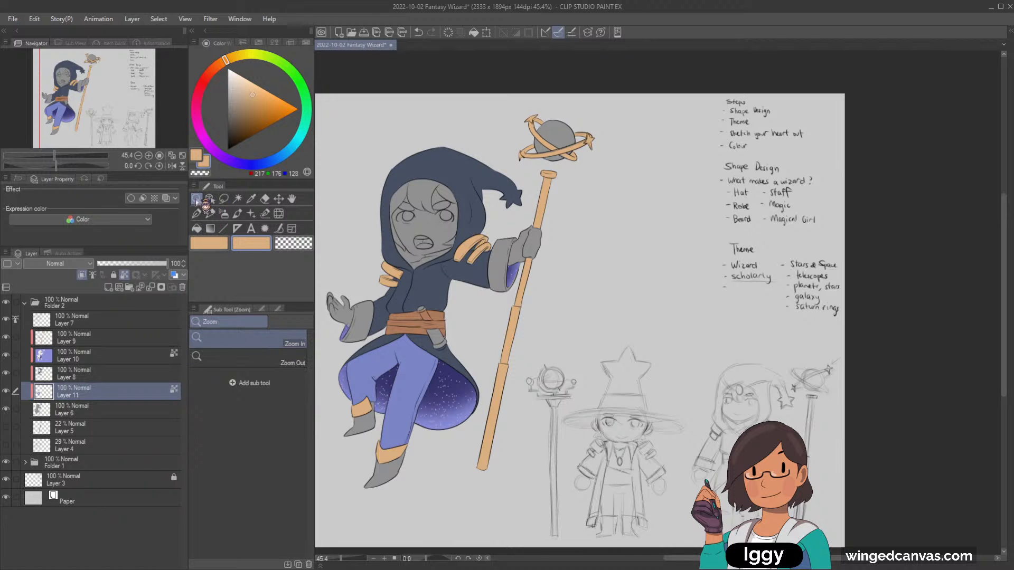
left_click(473, 320)
left_click(454, 306)
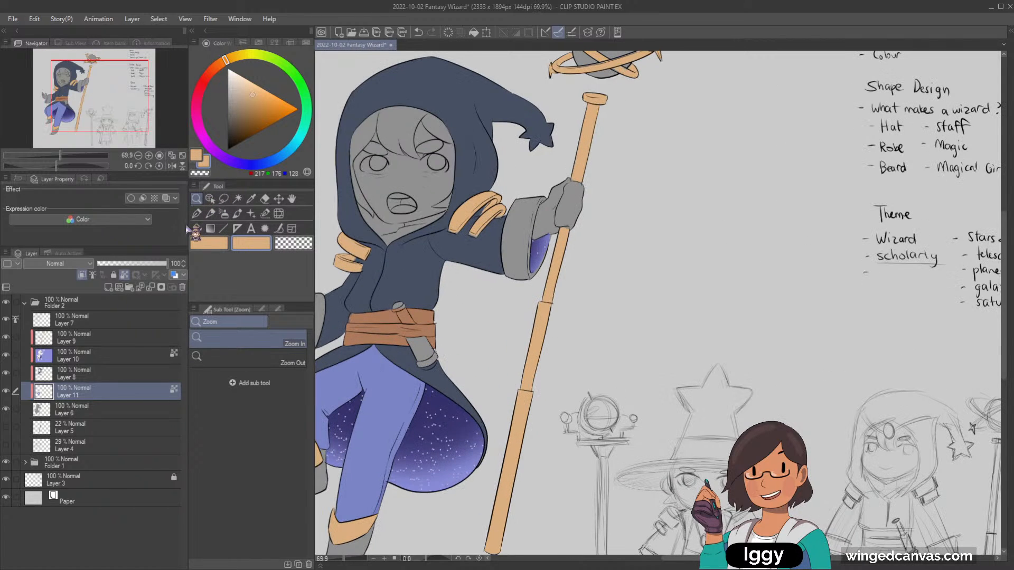
left_click(106, 339)
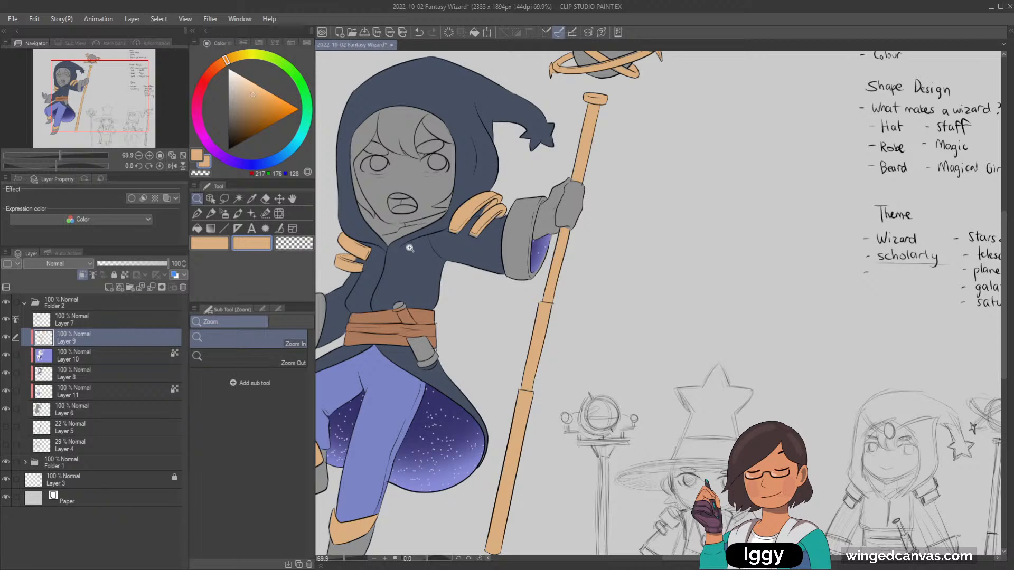
left_click(405, 308)
key("g")
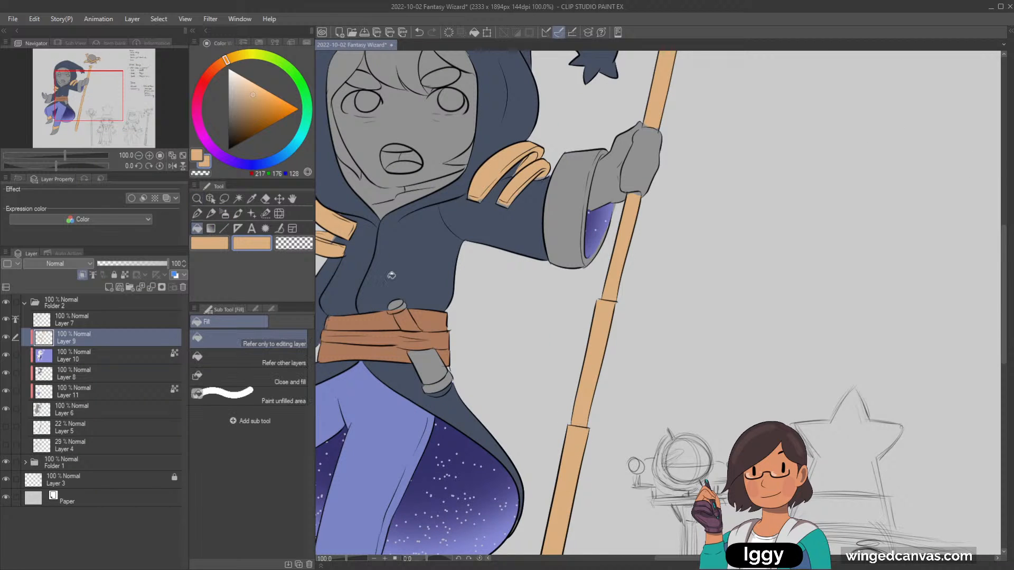
left_click(403, 309)
left_click(429, 365)
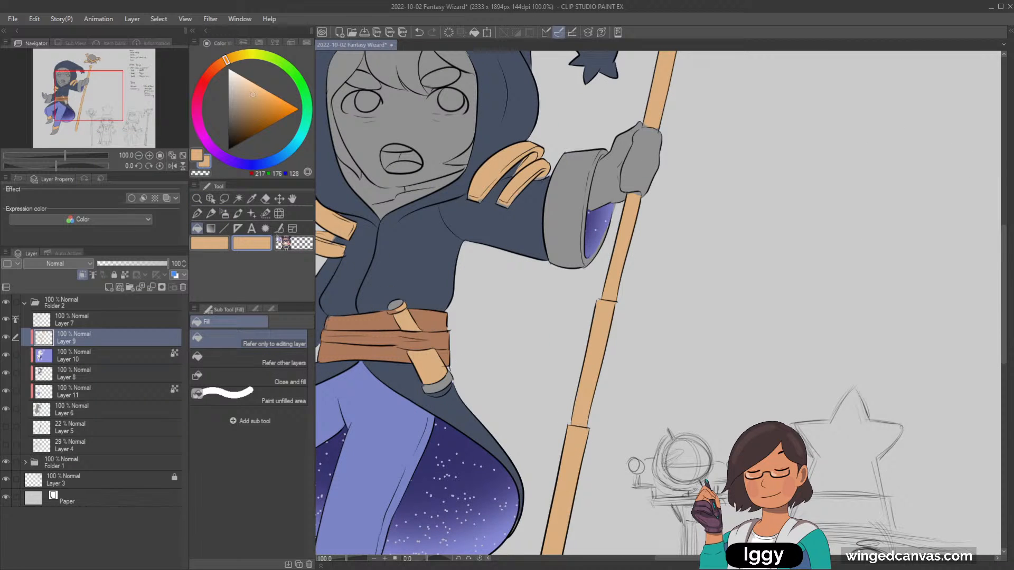
key("p")
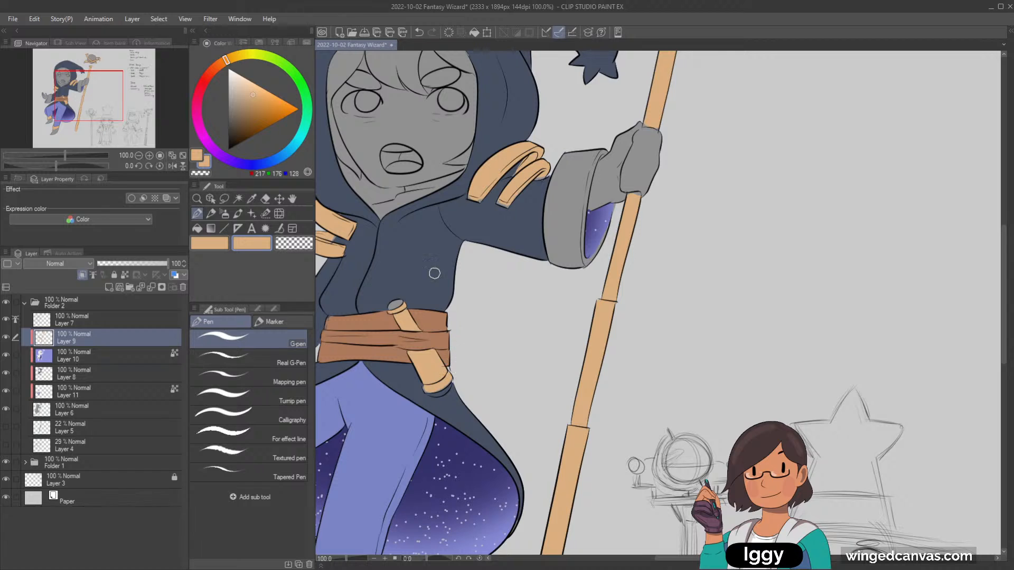
Sample the trousers' blue, lighten it to a pale blue and paint the lens of the belt's telescope with it.
left_click(412, 406, "alt")
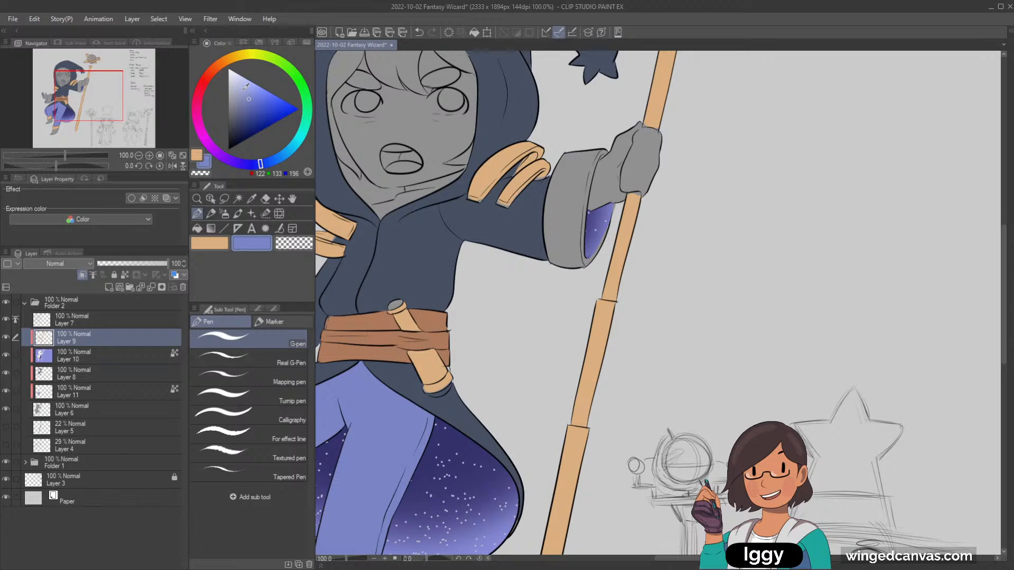
left_click(395, 305, "alt")
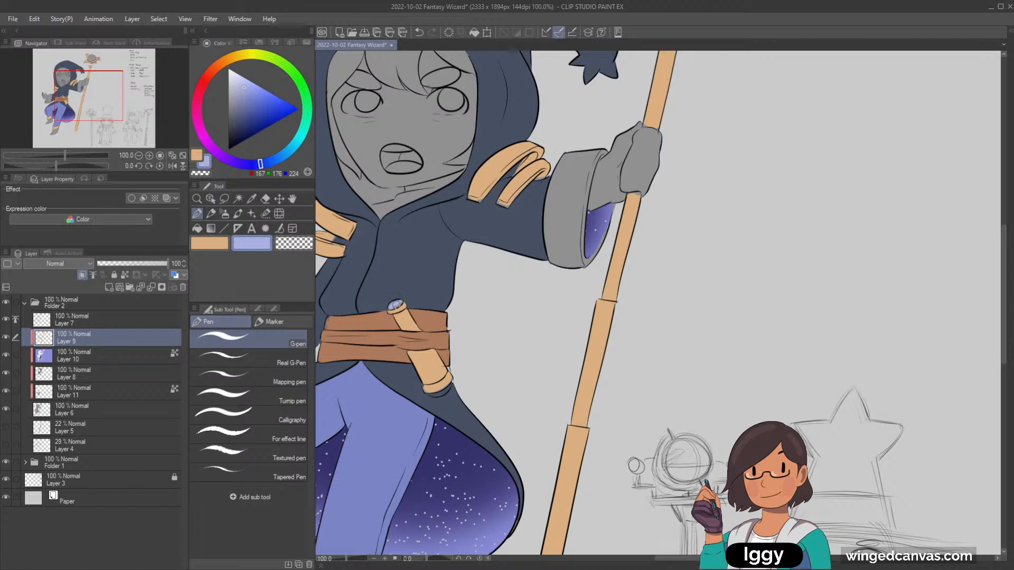
left_click_drag(427, 390, 433, 393)
Sample the shoulder bands' light orange and colour both sleeve cuffs with it on Layer 9.
left_click(197, 198)
scroll(522, 227, "down", 4)
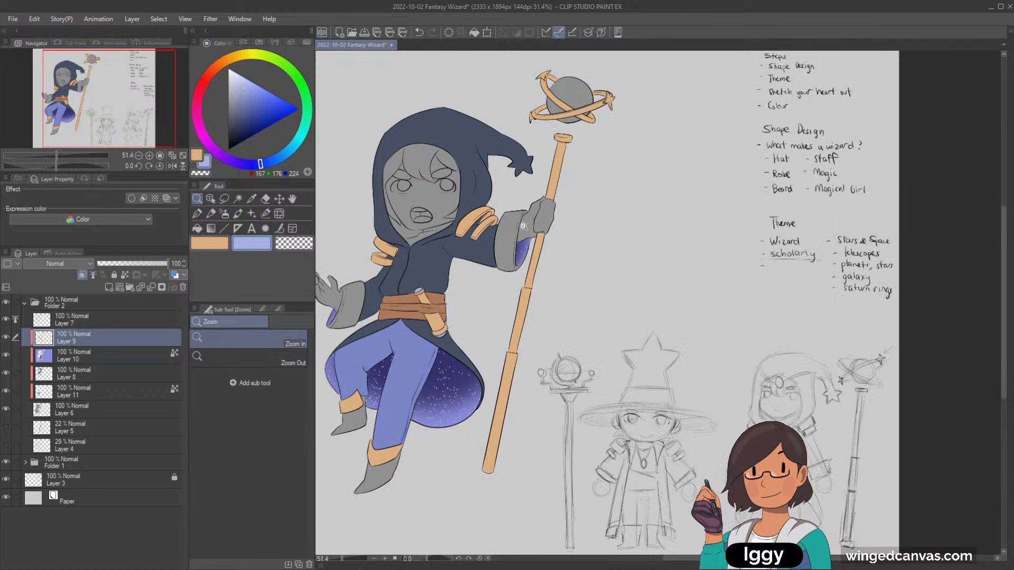
scroll(488, 244, "up", 1)
left_click(488, 244, "alt")
scroll(488, 244, "up", 1)
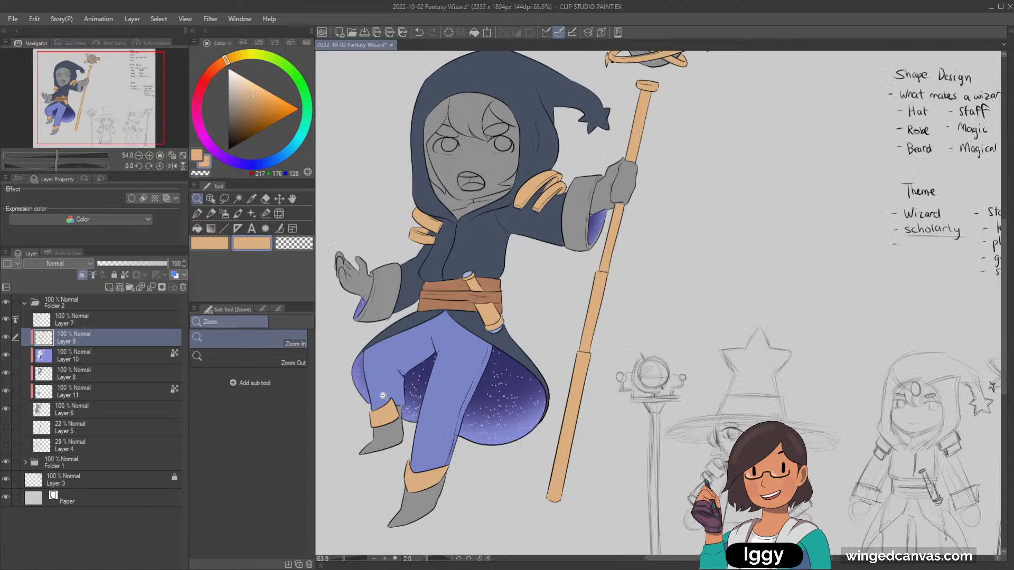
left_click(197, 228)
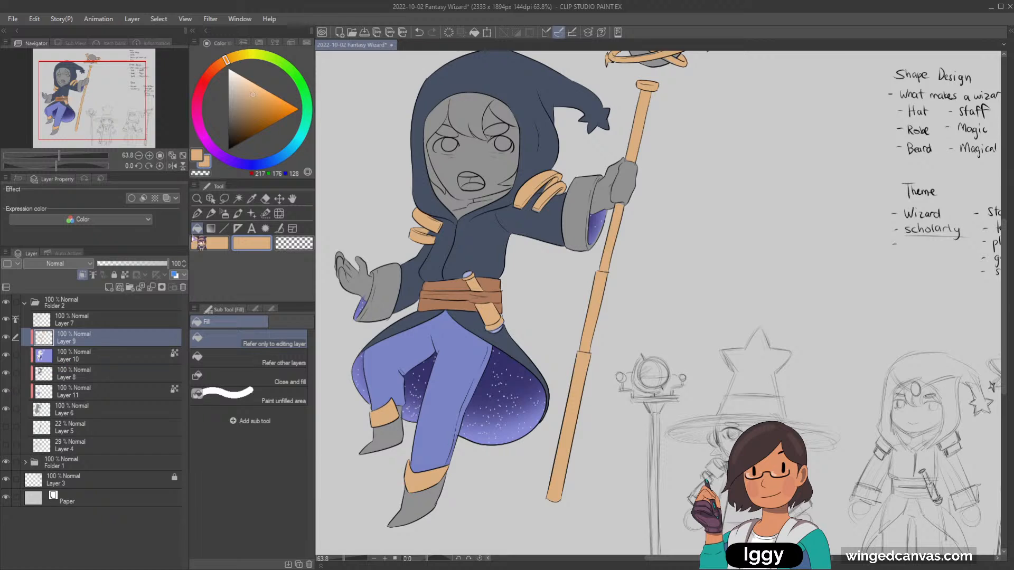
left_click(400, 270)
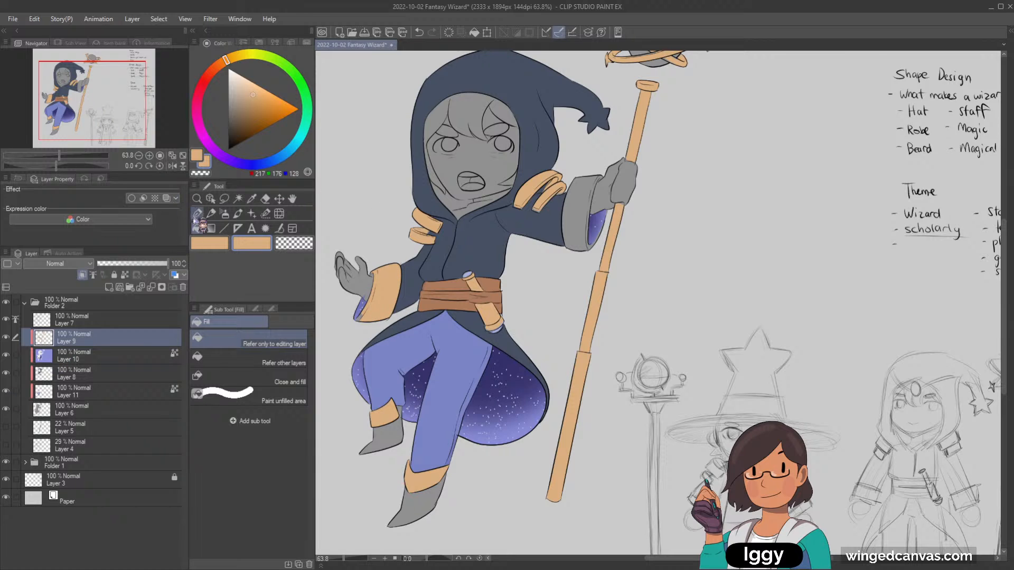
left_click(197, 213)
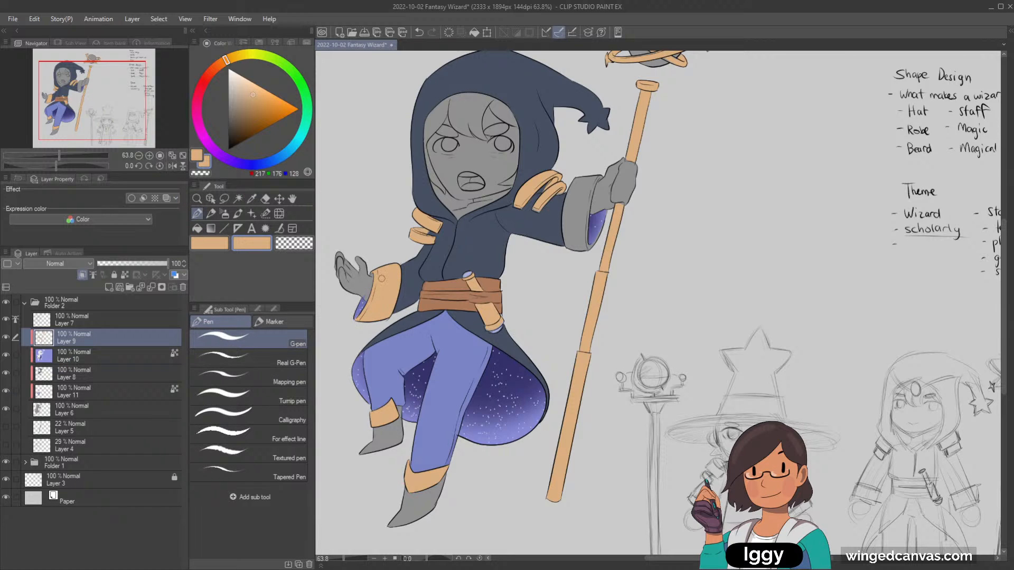
left_click(197, 228)
left_click(599, 211)
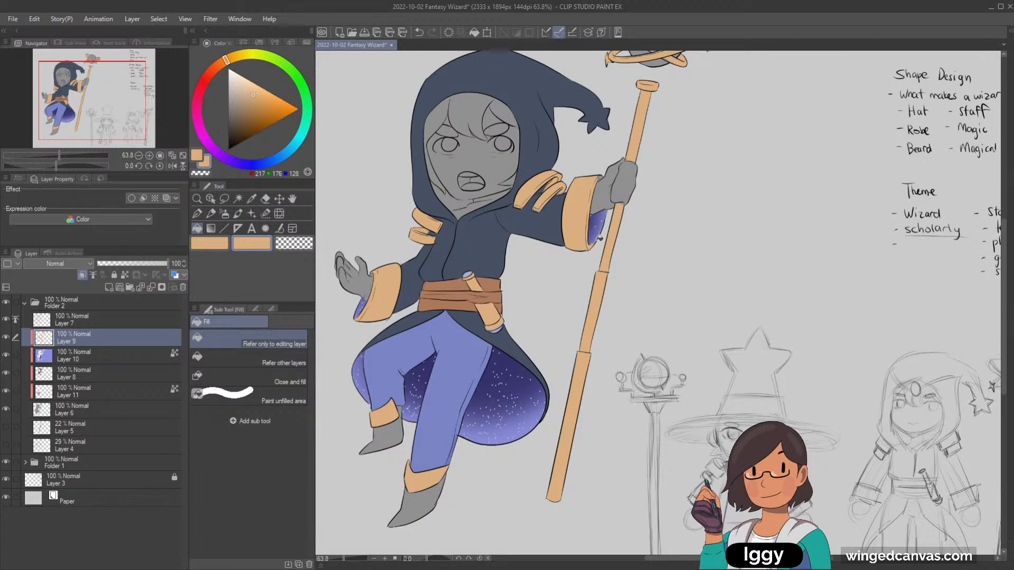
key("p")
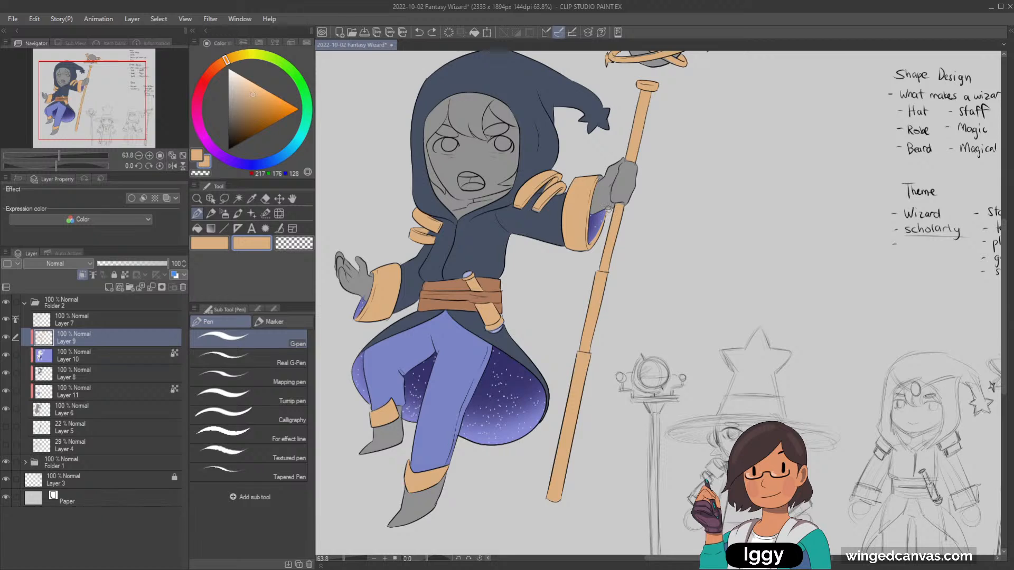
left_click_drag(609, 210, 614, 203)
Sample the belt's brown and fill the lower parts of both boots with it.
left_click(453, 280, "alt")
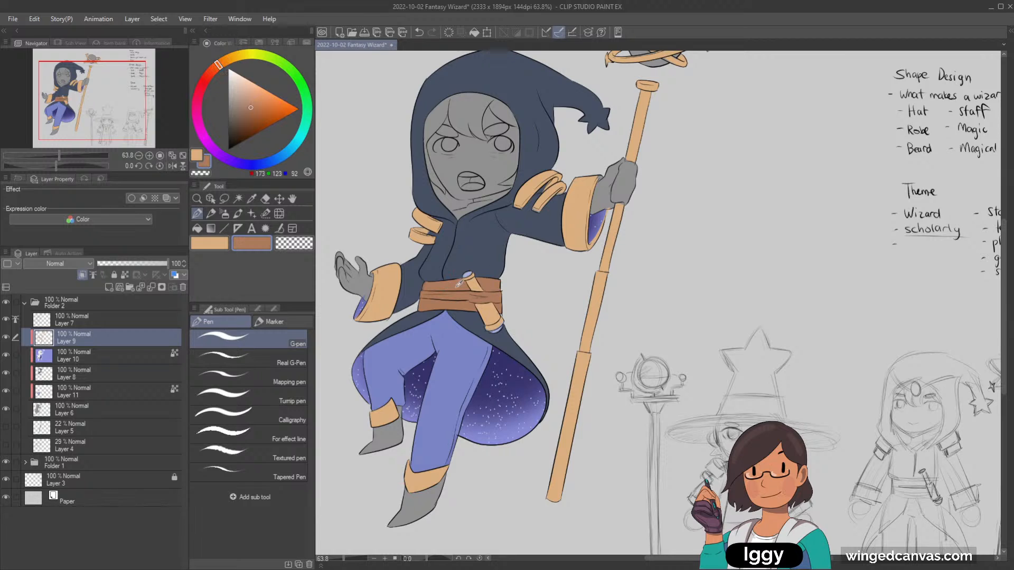
key("o")
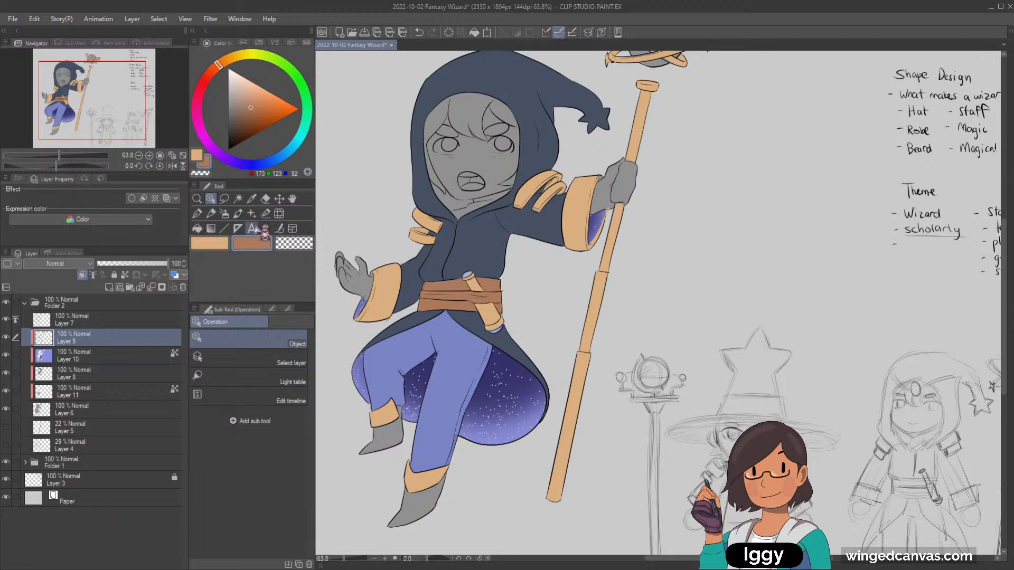
left_click(197, 214)
scroll(581, 291, "down", 3)
left_click(197, 228)
left_click(369, 348)
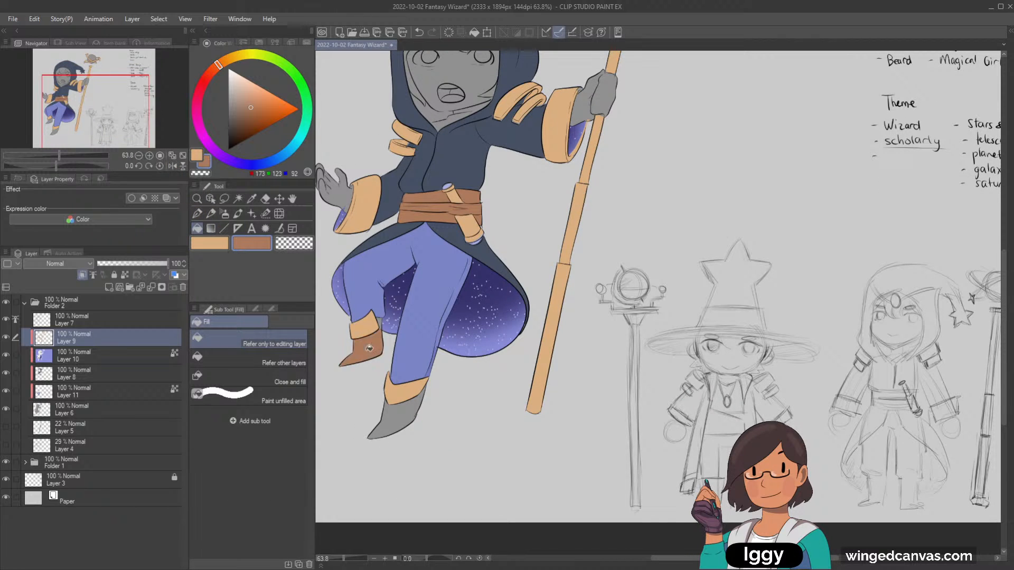
left_click(402, 411)
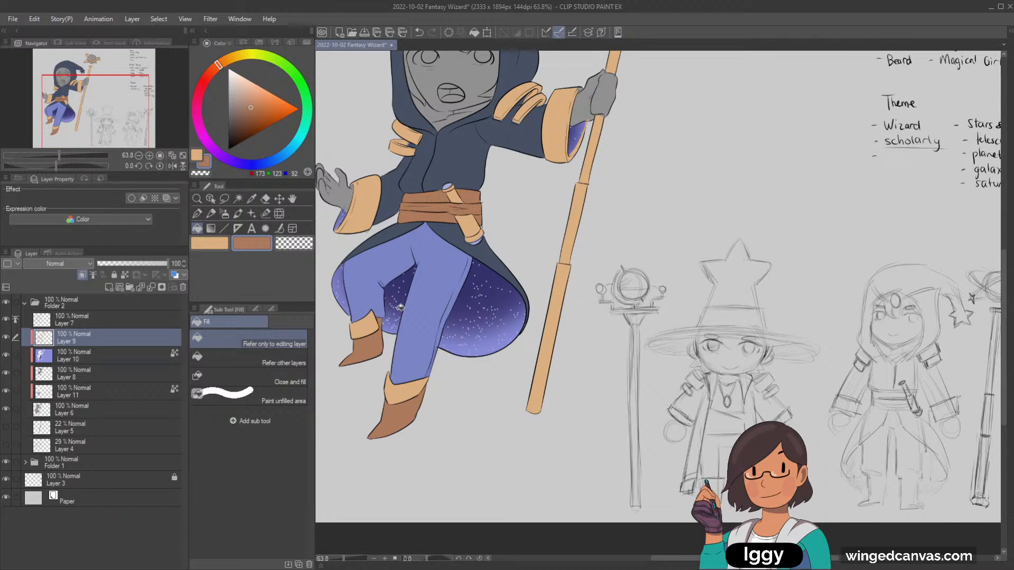
Choose a pale greyish blue and fill the planet orb at the head of the staff with it on Layer 9.
left_click_drag(96, 111, 89, 90)
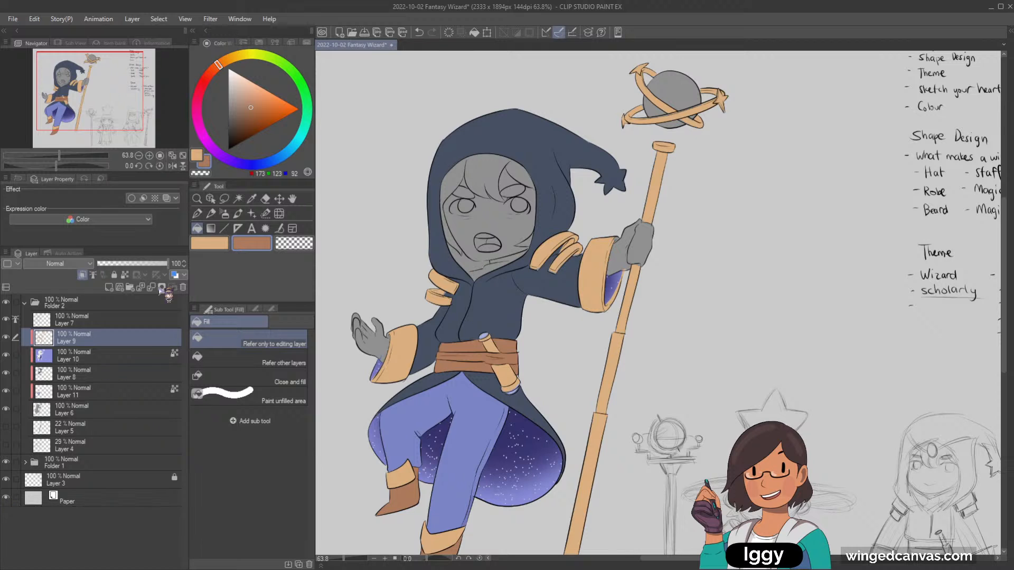
left_click_drag(89, 91, 107, 83)
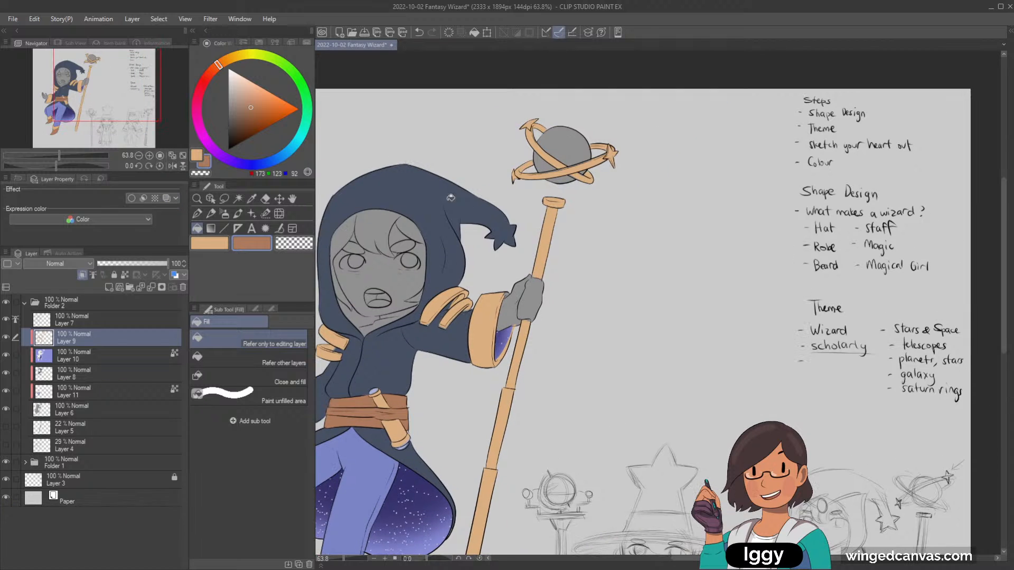
left_click(236, 84)
left_click(276, 158)
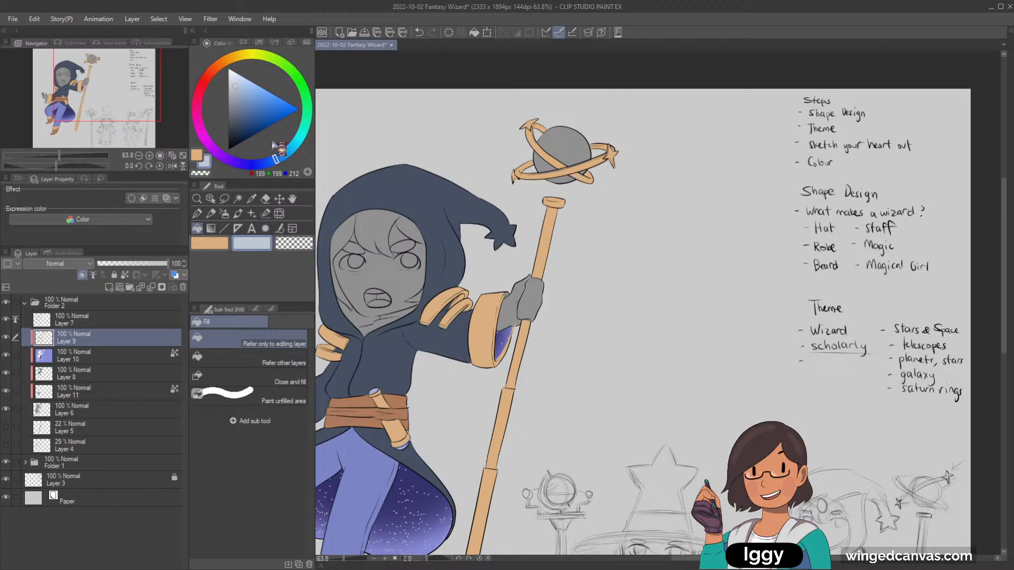
left_click(237, 90)
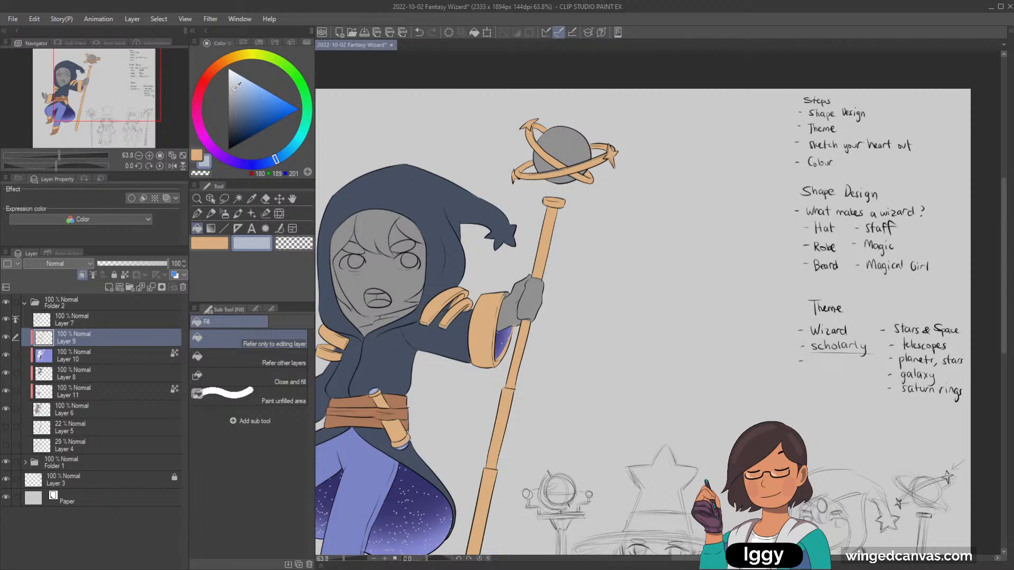
left_click(575, 158)
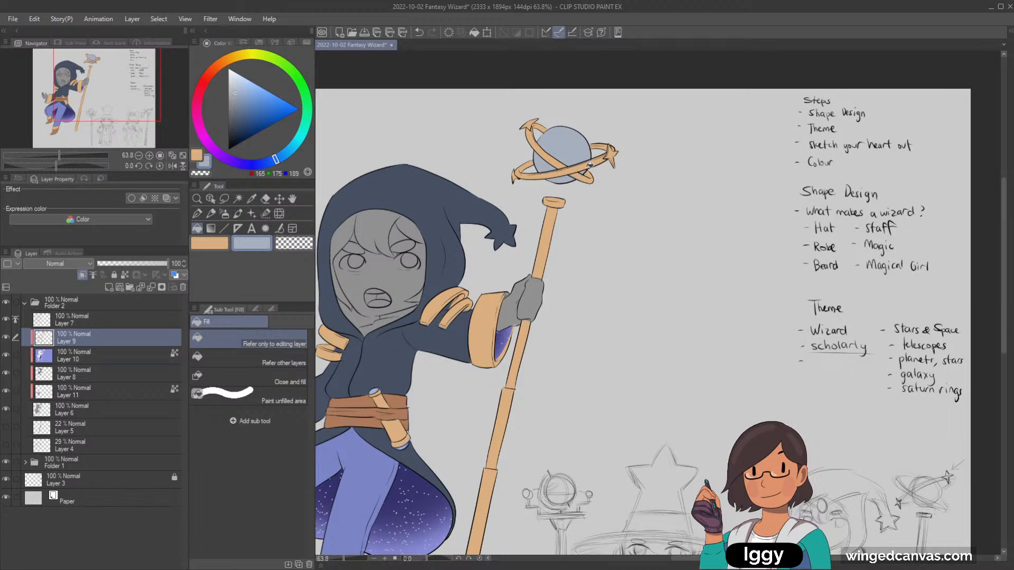
Add a new layer above Layer 9, clipped to the character's grey base.
left_click(197, 198)
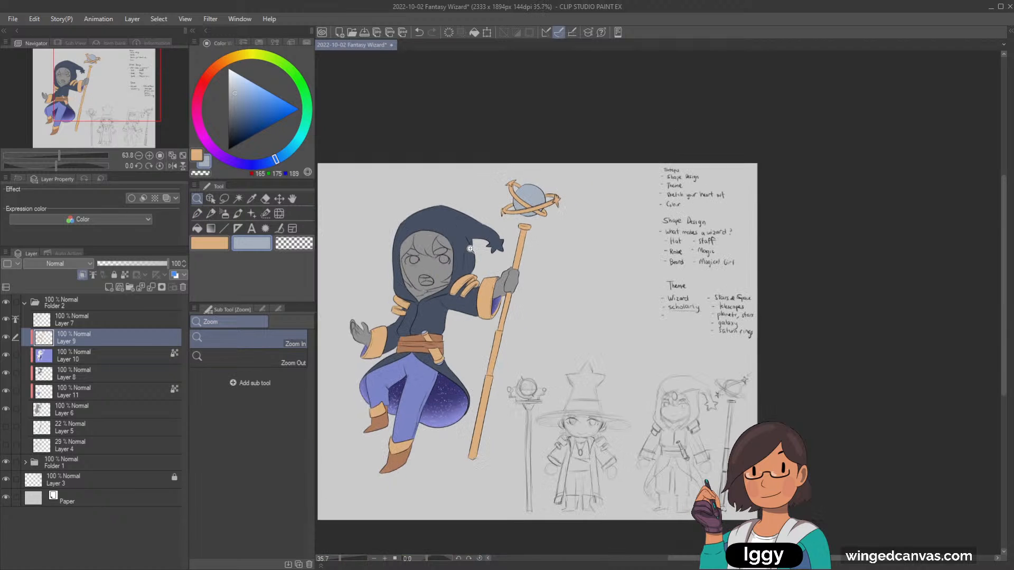
left_click(488, 227, "alt")
left_click(434, 274)
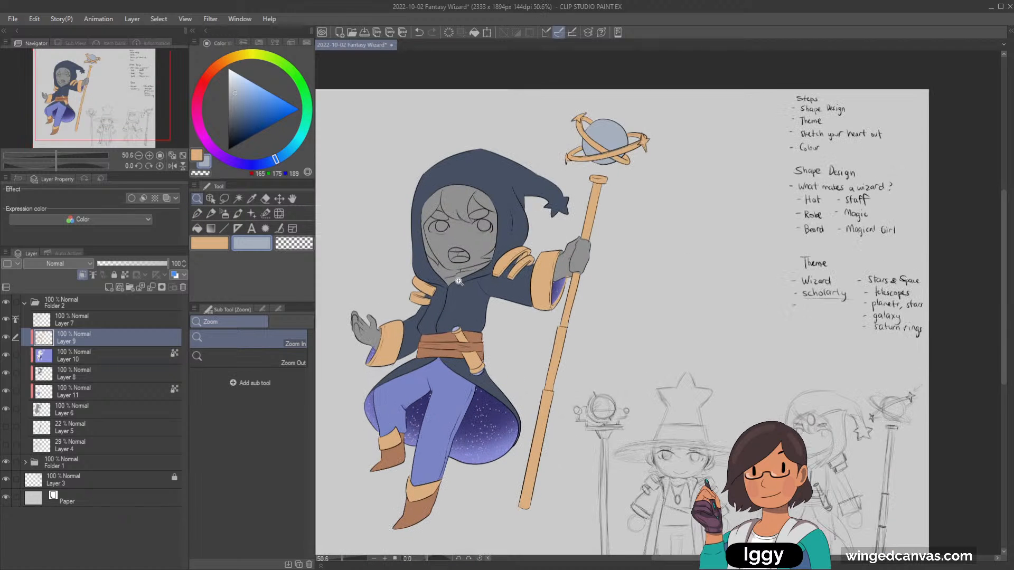
left_click(549, 252)
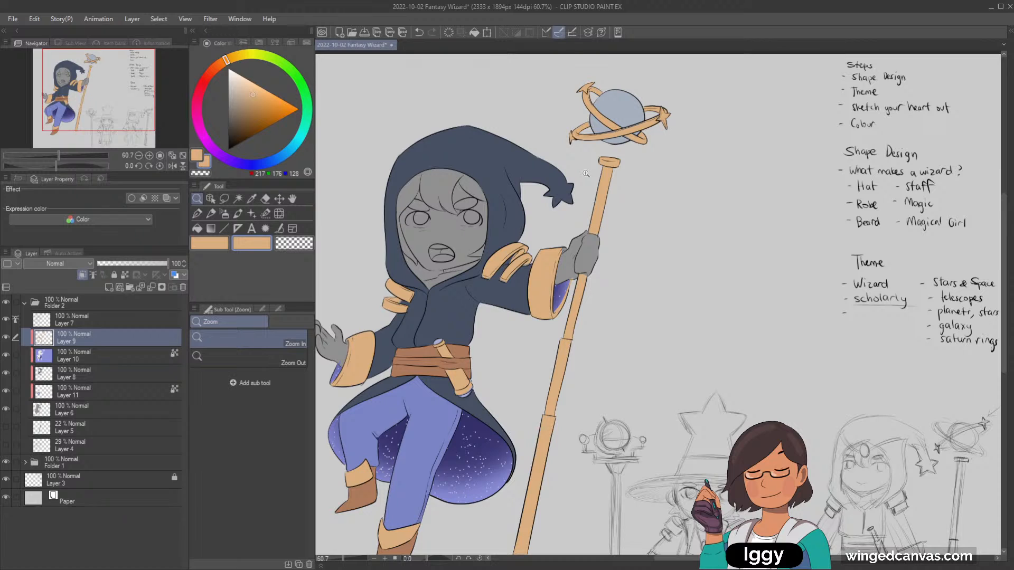
key("p")
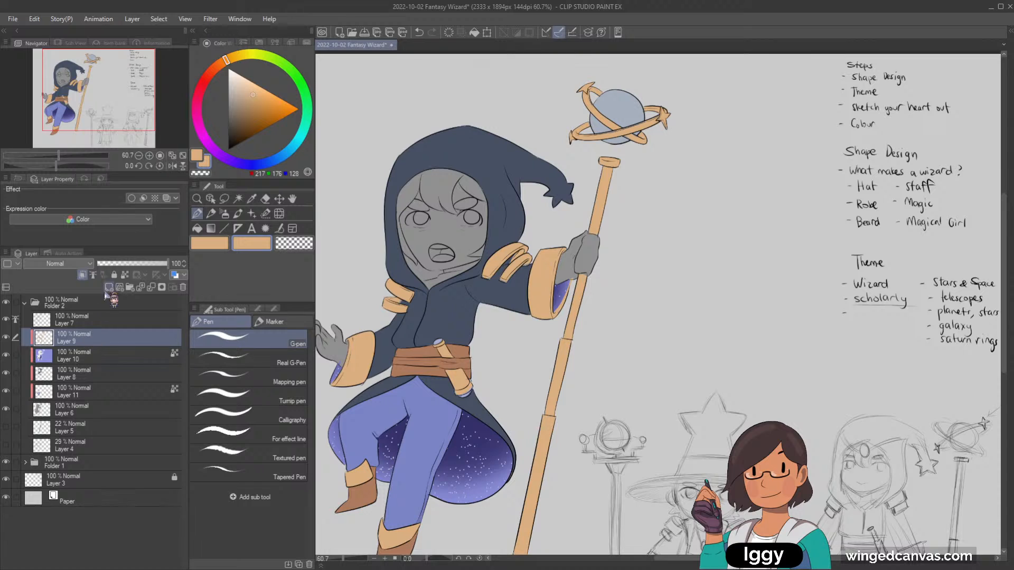
left_click(109, 288)
left_click(82, 275)
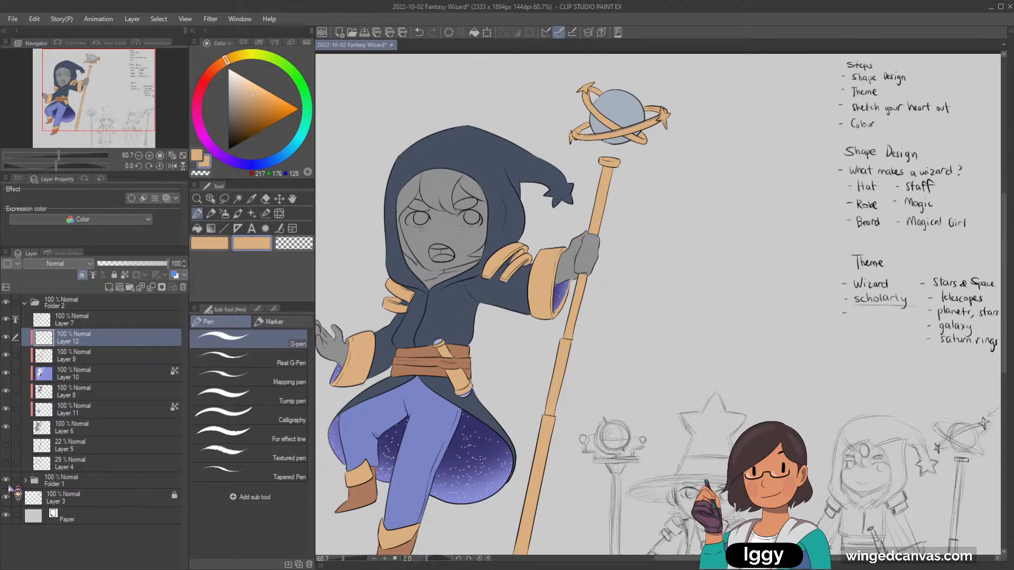
Mix a pale pink skin colour.
left_click_drag(211, 101, 218, 82)
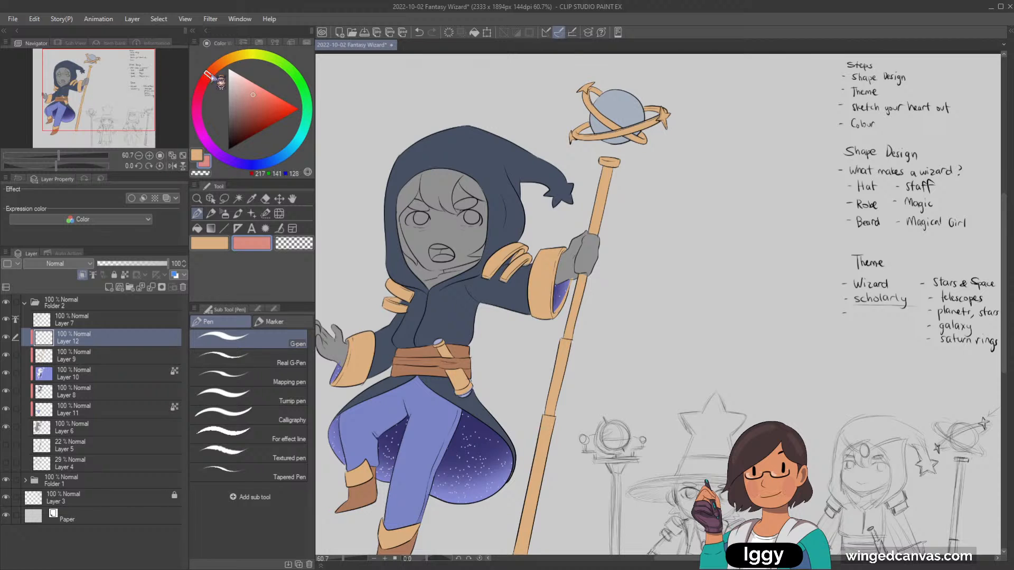
left_click(241, 86)
left_click(241, 84)
left_click_drag(105, 108, 95, 114)
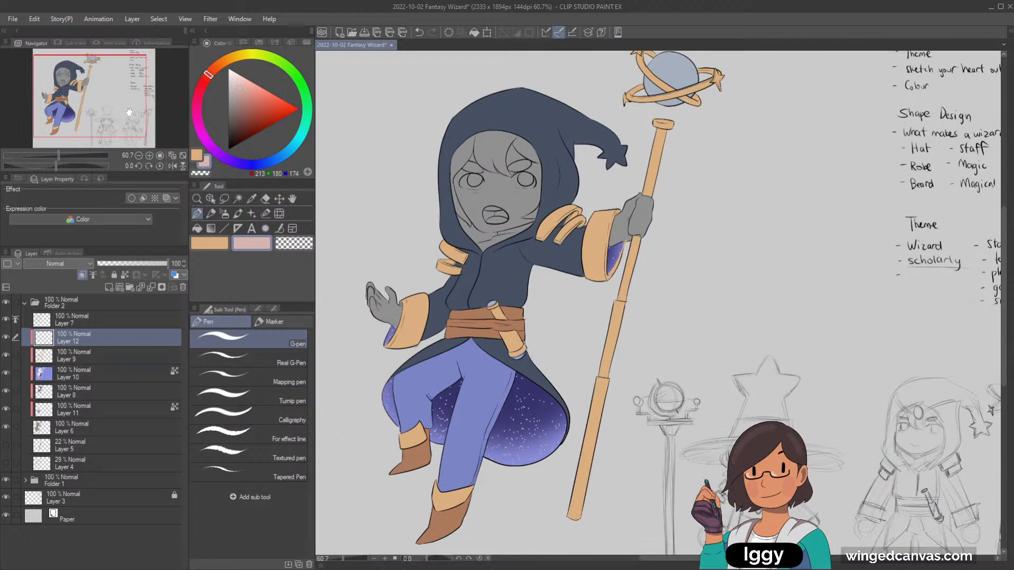
Try to fill the face with the pale pink skin colour on Layer 12.
key("g")
left_click(510, 211)
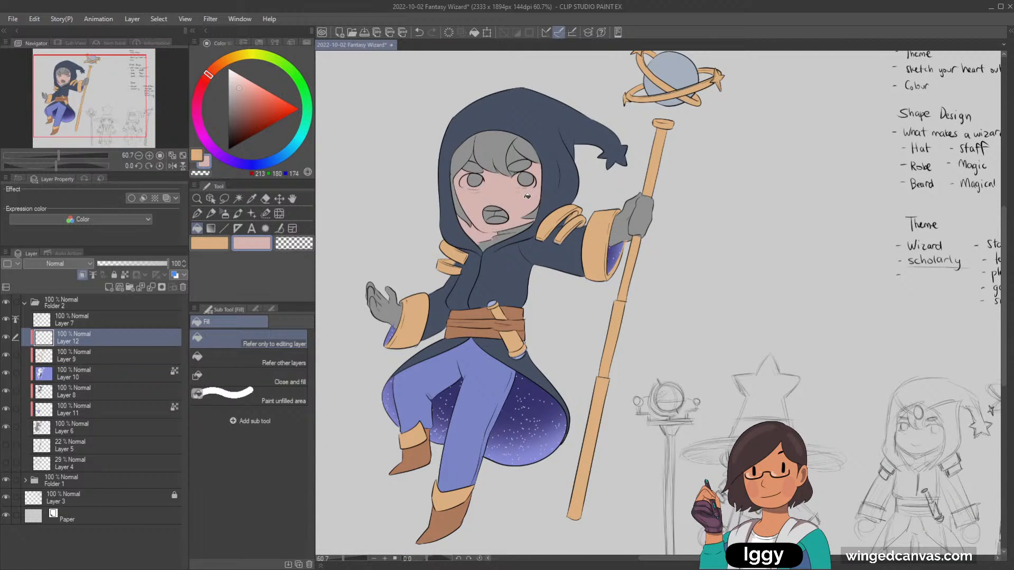
key("ctrl+z")
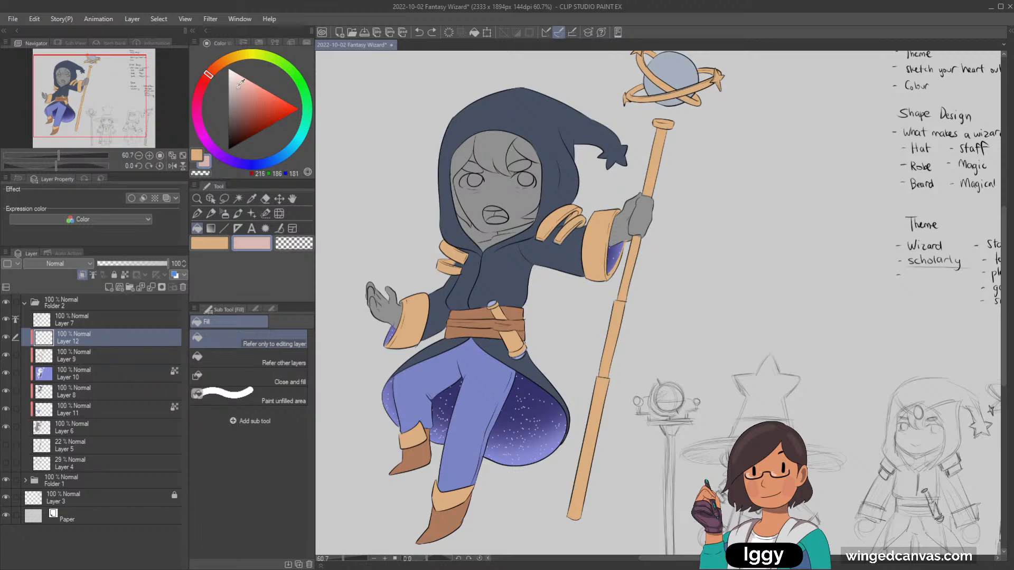
Move Layer 12 beneath Layer 11 and paint the face a slightly lighter pale pink and the collar the trousers' blue.
key("p")
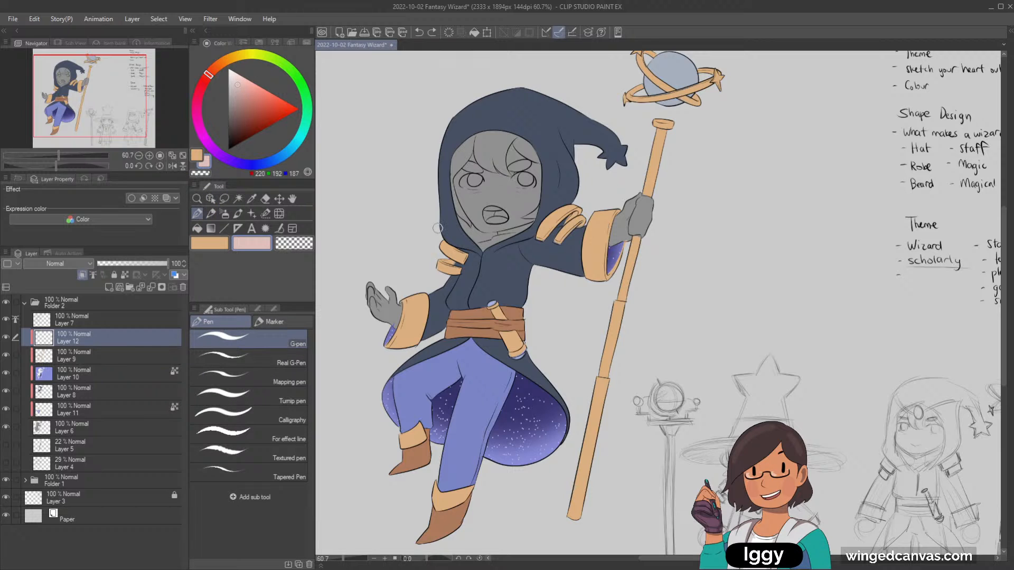
left_click_drag(113, 415, 113, 416)
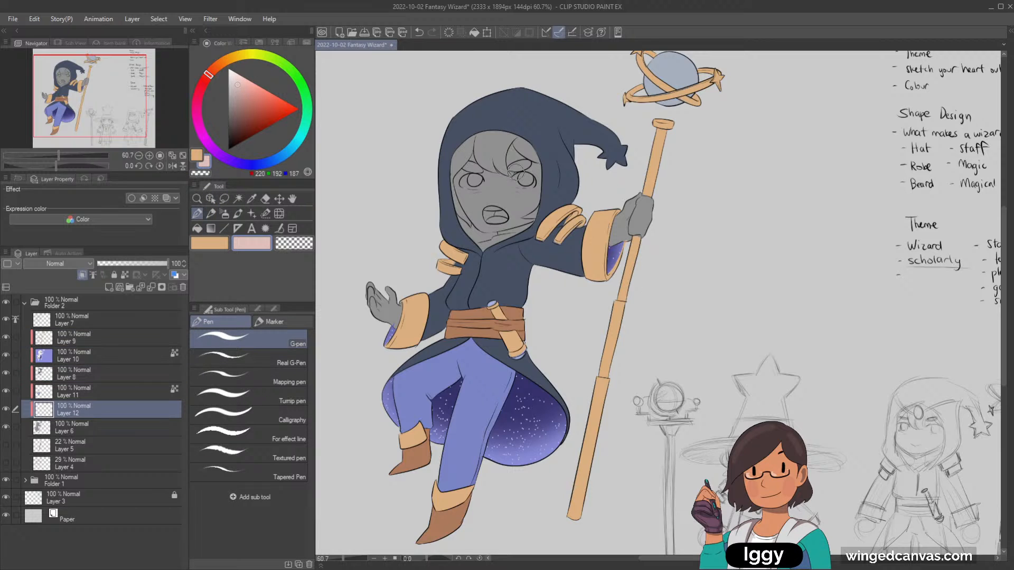
mouse_move(495, 214)
left_mouse_down()
mouse_move(499, 149)
mouse_move(488, 195)
mouse_move(485, 152)
mouse_move(508, 154)
mouse_move(519, 168)
mouse_move(509, 223)
mouse_move(526, 211)
mouse_move(517, 200)
mouse_move(486, 223)
mouse_move(507, 225)
mouse_move(515, 220)
mouse_move(490, 228)
mouse_move(523, 211)
mouse_move(507, 235)
mouse_move(479, 220)
mouse_move(489, 249)
mouse_move(475, 251)
mouse_move(505, 243)
mouse_move(471, 245)
mouse_move(520, 236)
left_mouse_up()
left_click(486, 354, "alt")
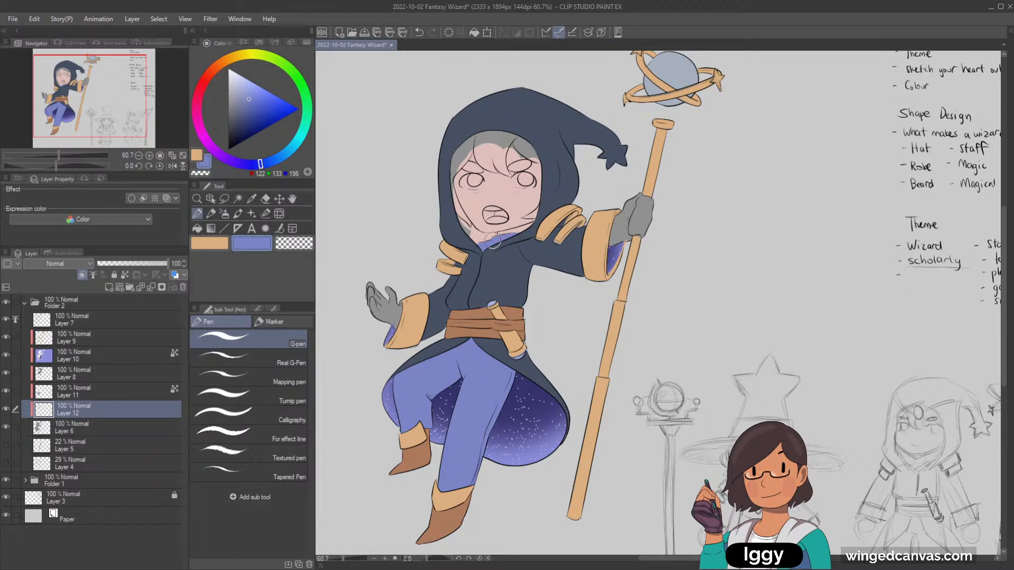
Sample the robe lining's dark indigo and paint the inside of the hood below the chin with it on Layer 10.
left_click(453, 229, "alt")
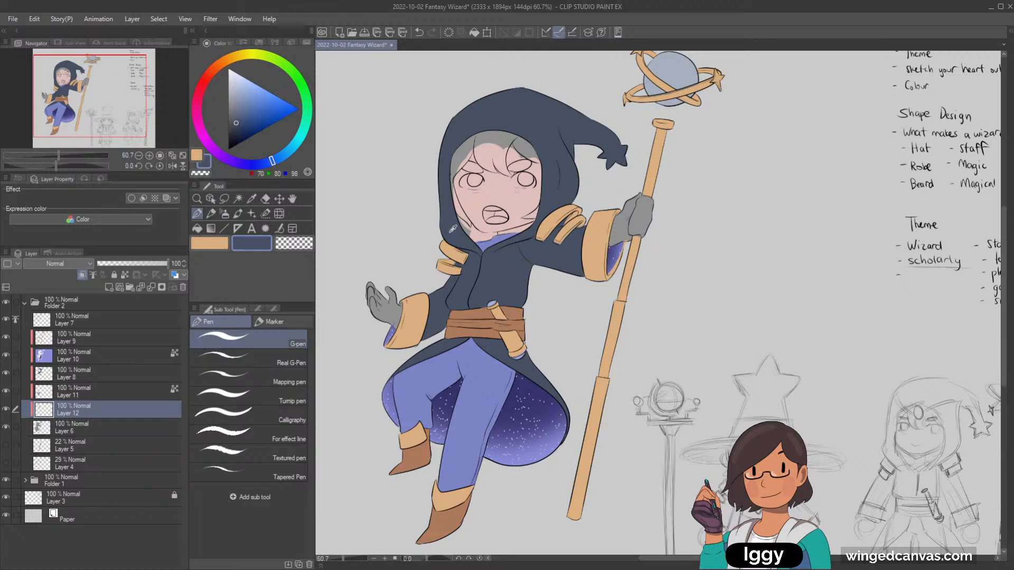
left_click(113, 359)
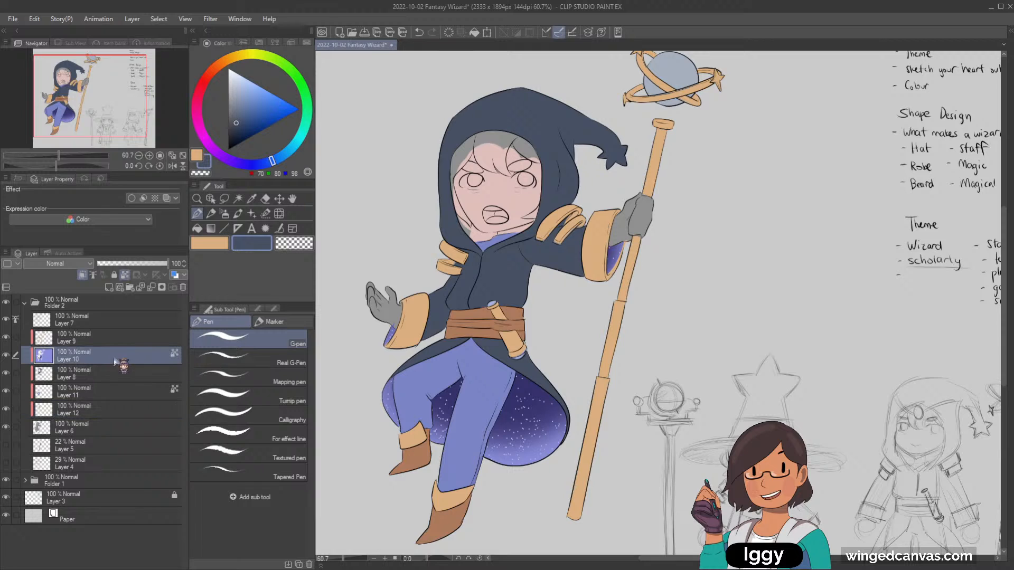
left_click(6, 355)
left_click(5, 355)
left_click(457, 391, "alt")
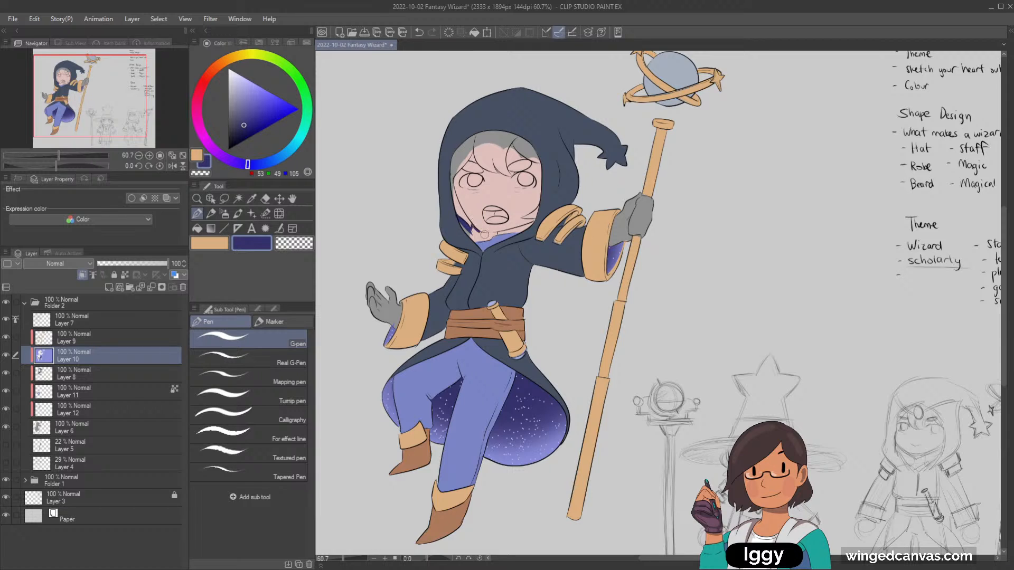
mouse_move(473, 227)
left_mouse_down()
mouse_move(494, 235)
mouse_move(464, 228)
mouse_move(480, 239)
left_mouse_up()
Lock Layer 10's transparent pixels and apply the lining's light violet inside the hood with the Soft and Tone scraping airbrushes.
left_click(125, 274)
left_click(547, 443, "alt")
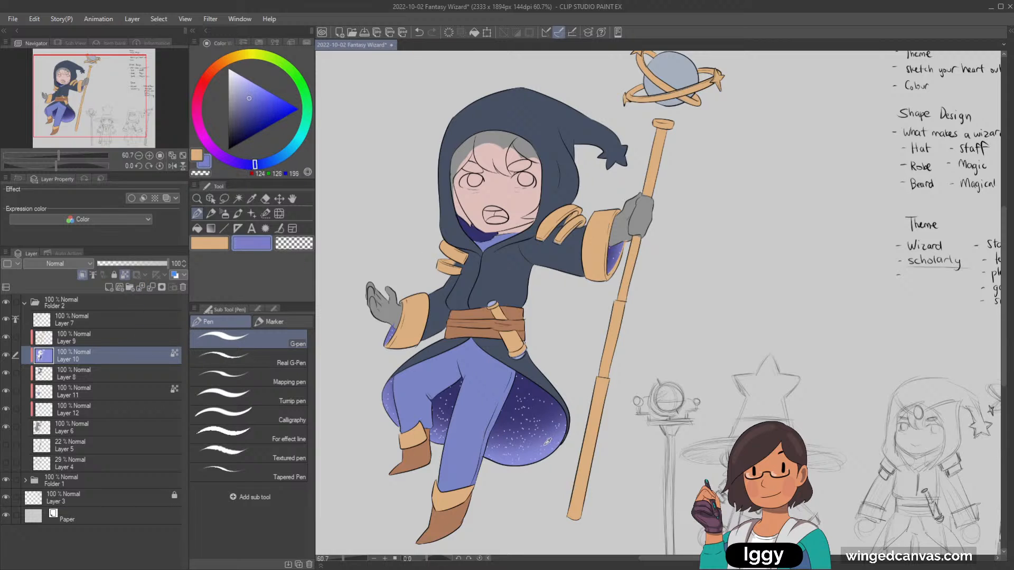
key("b")
key("b")
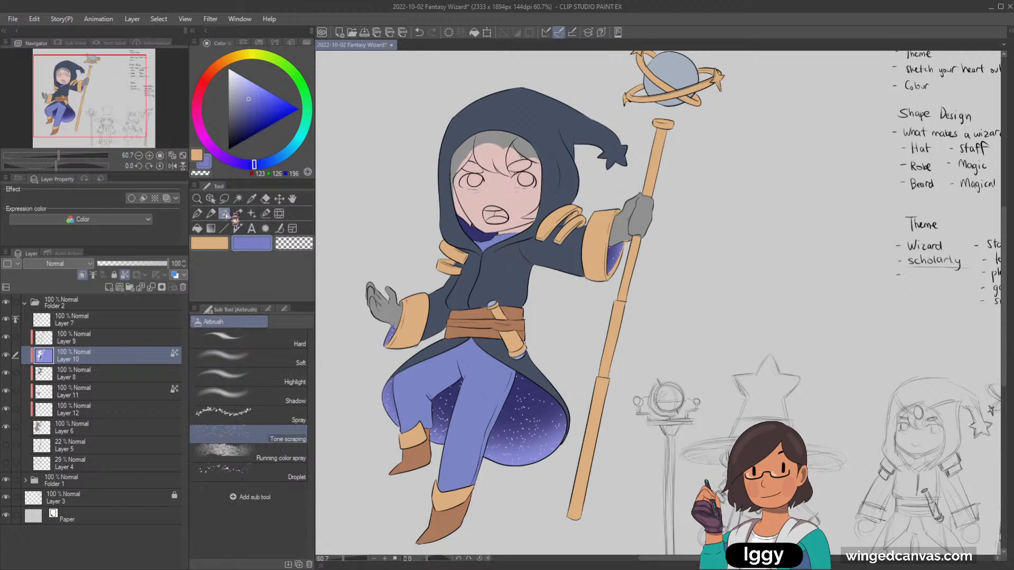
left_click_drag(454, 224, 436, 224, "ctrl+alt")
key("comma")
key("comma")
key("comma")
key("comma")
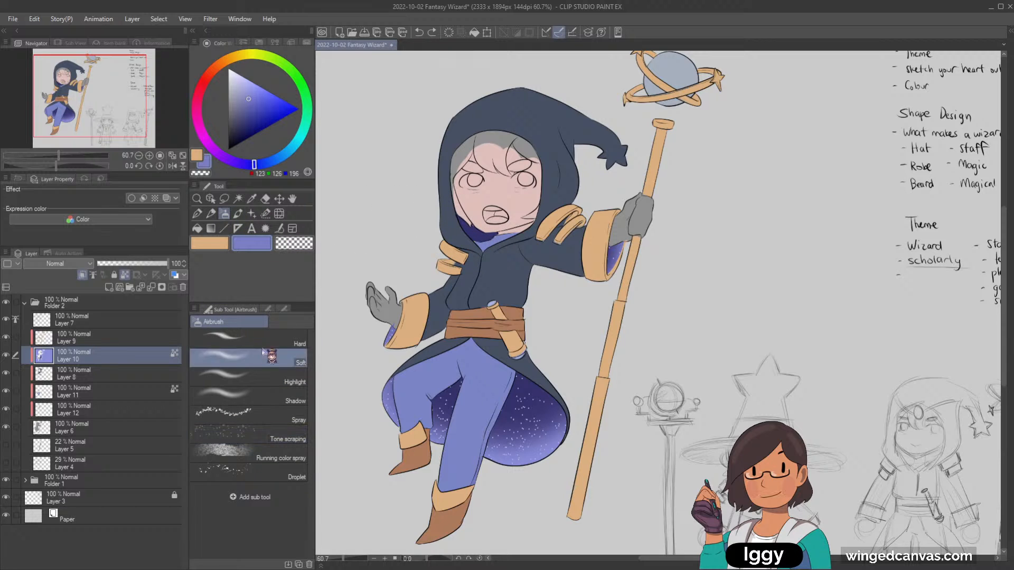
mouse_move(453, 239)
left_mouse_down()
mouse_move(497, 247)
mouse_move(460, 240)
left_mouse_up()
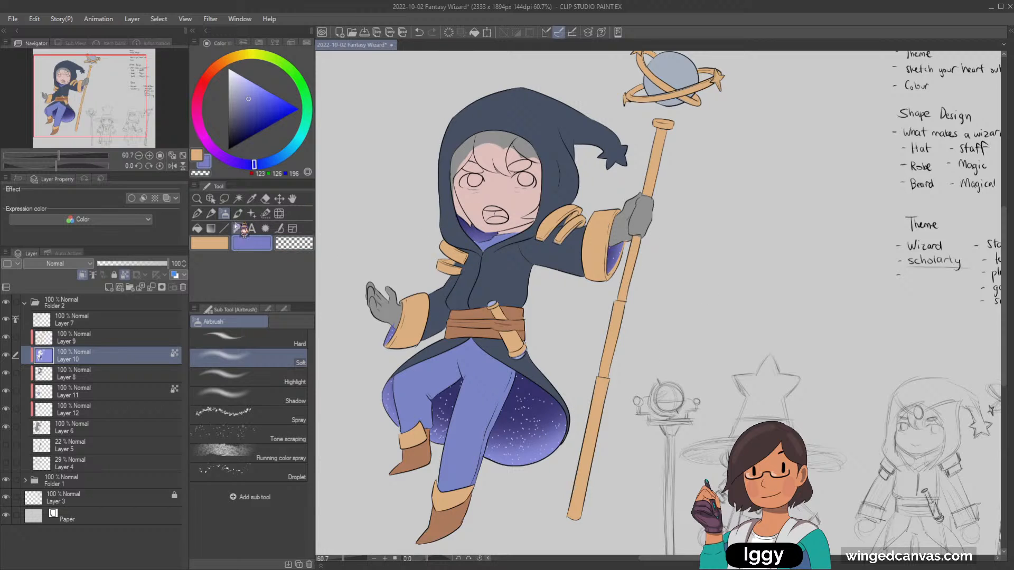
left_click(248, 434)
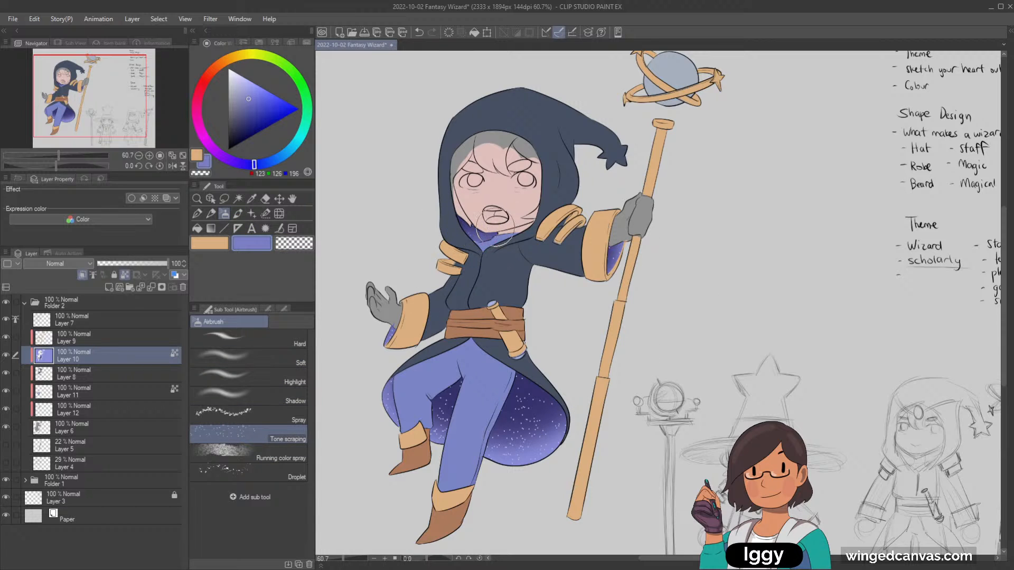
Add a new clipped layer directly above Layer 12.
left_click(197, 199)
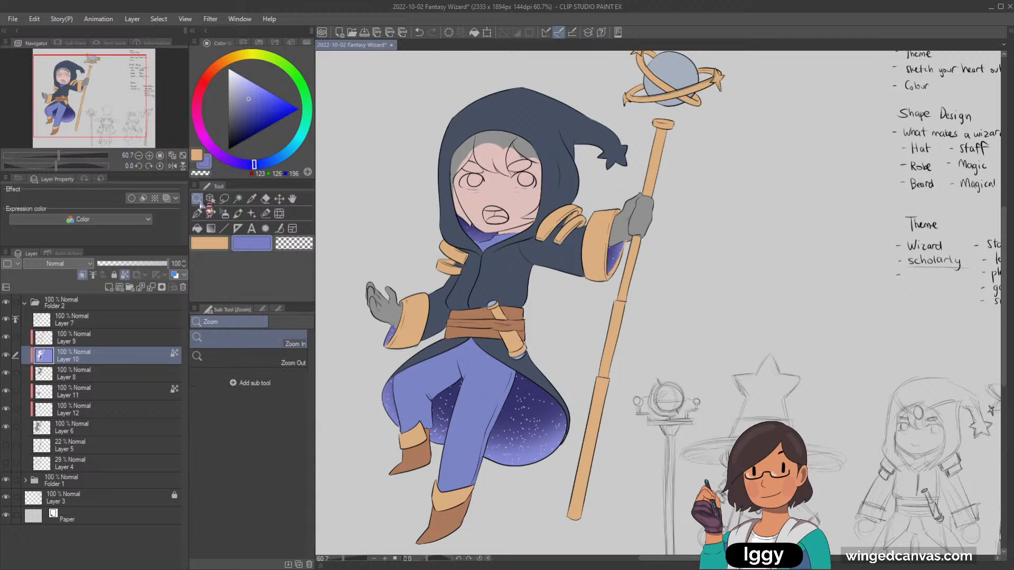
left_click_drag(466, 240, 397, 242)
left_click_drag(517, 180, 613, 182)
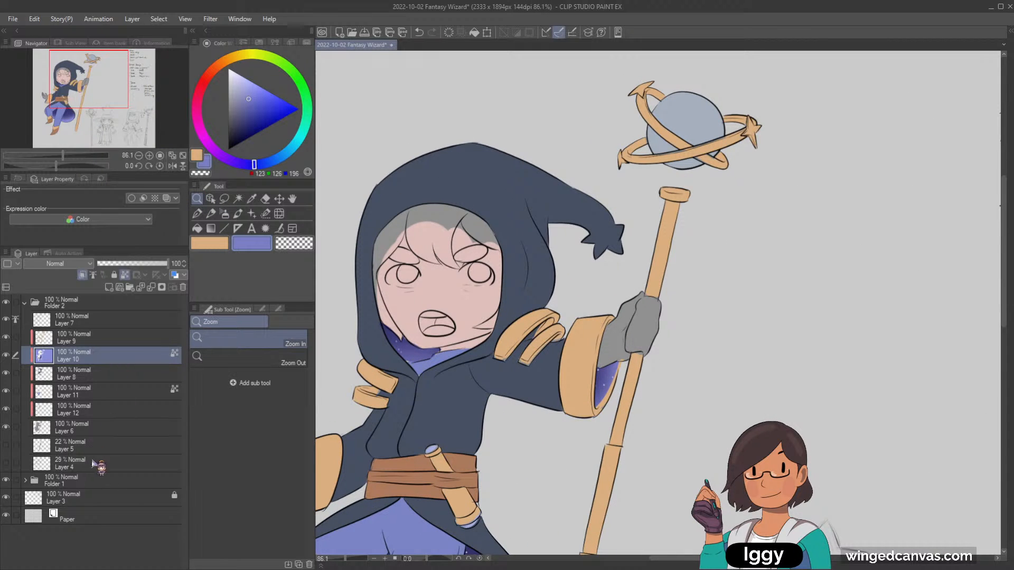
left_click(103, 447)
left_click(103, 411)
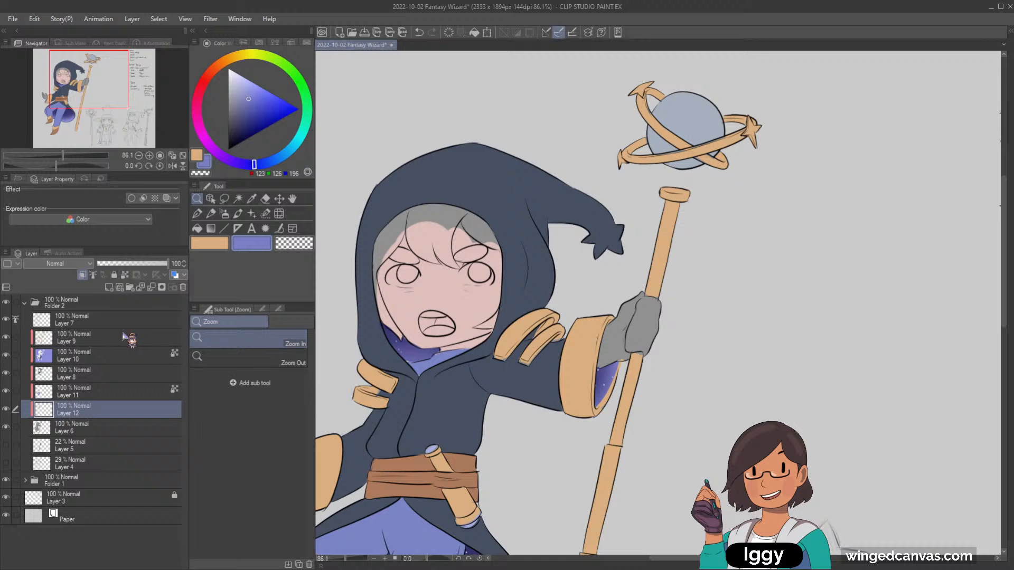
left_click(109, 286)
Mix a dark reddish brown and colour the hair and fringe around the face with it on Layer 13.
left_click(207, 73)
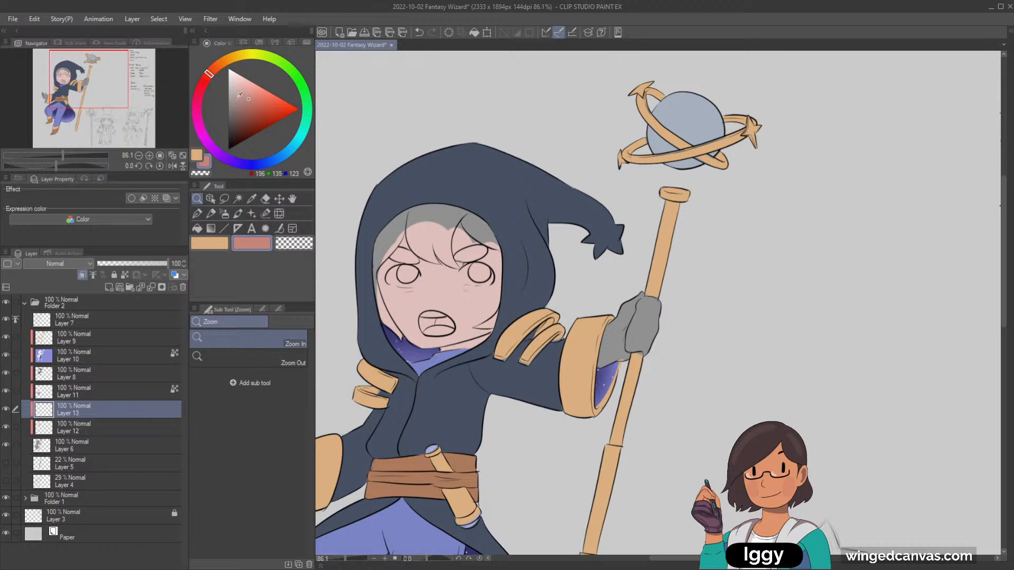
left_click_drag(244, 100, 235, 118)
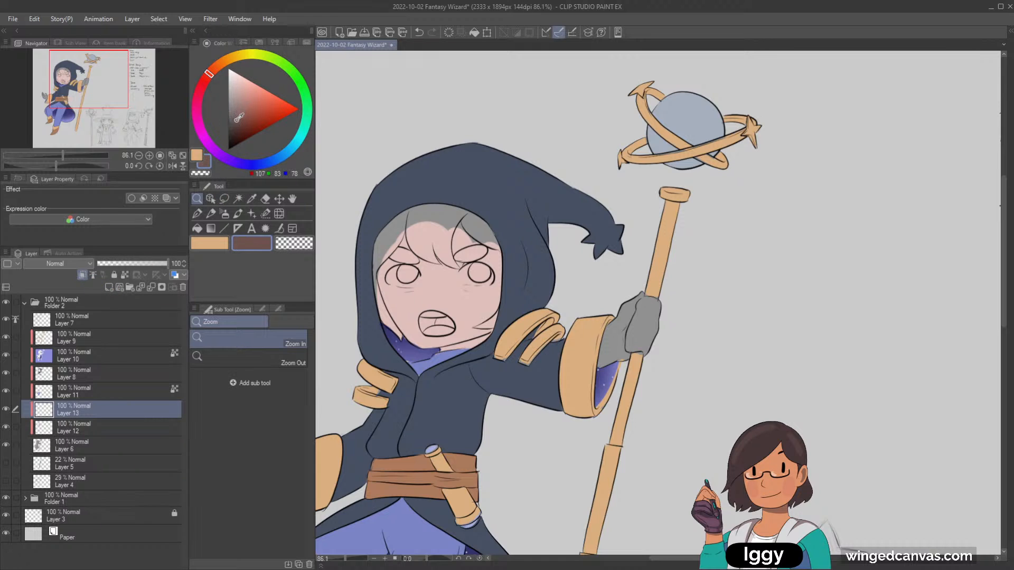
left_click(197, 214)
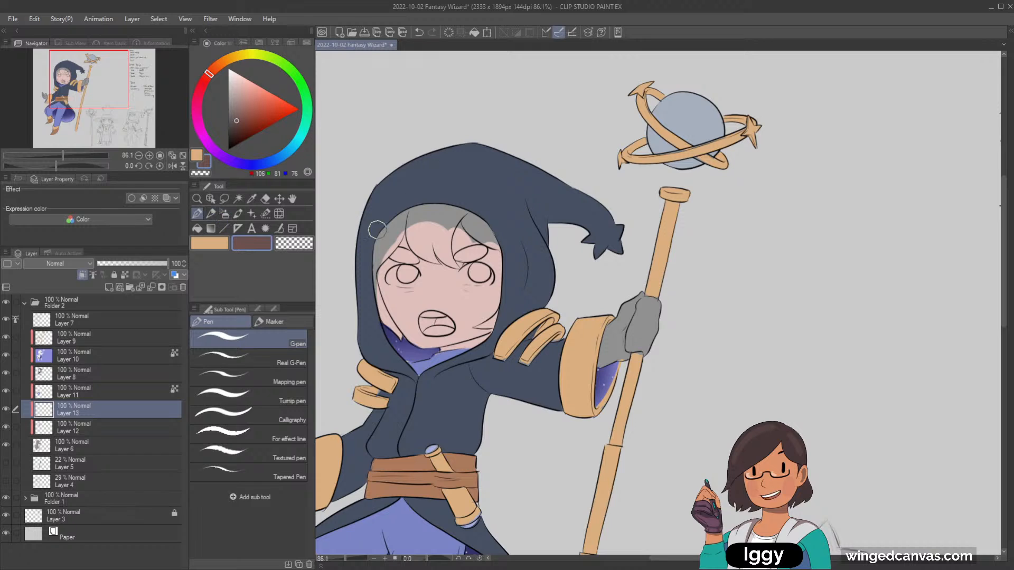
left_click_drag(371, 275, 414, 199)
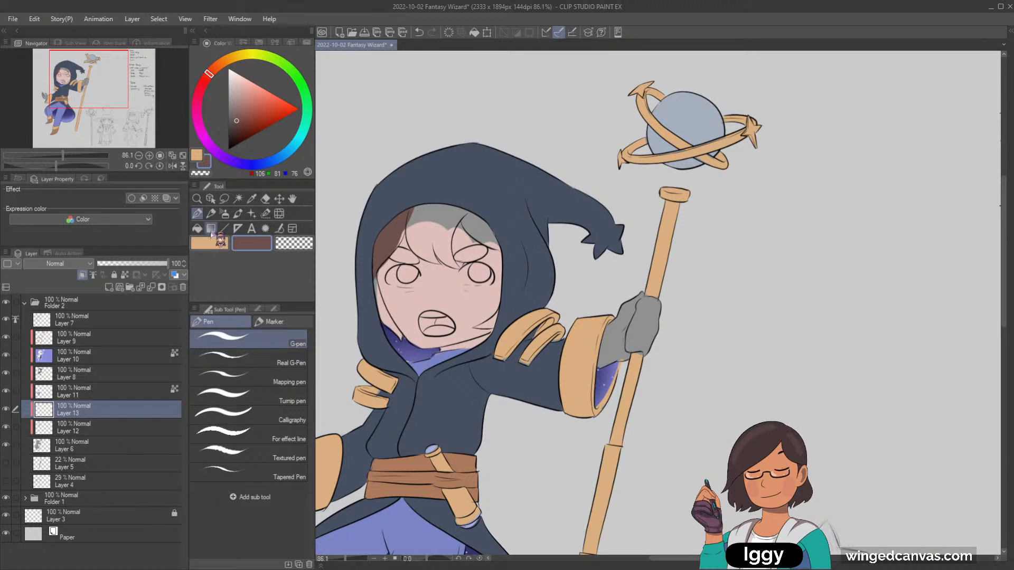
left_click(197, 229)
left_click(454, 217)
left_click(483, 232)
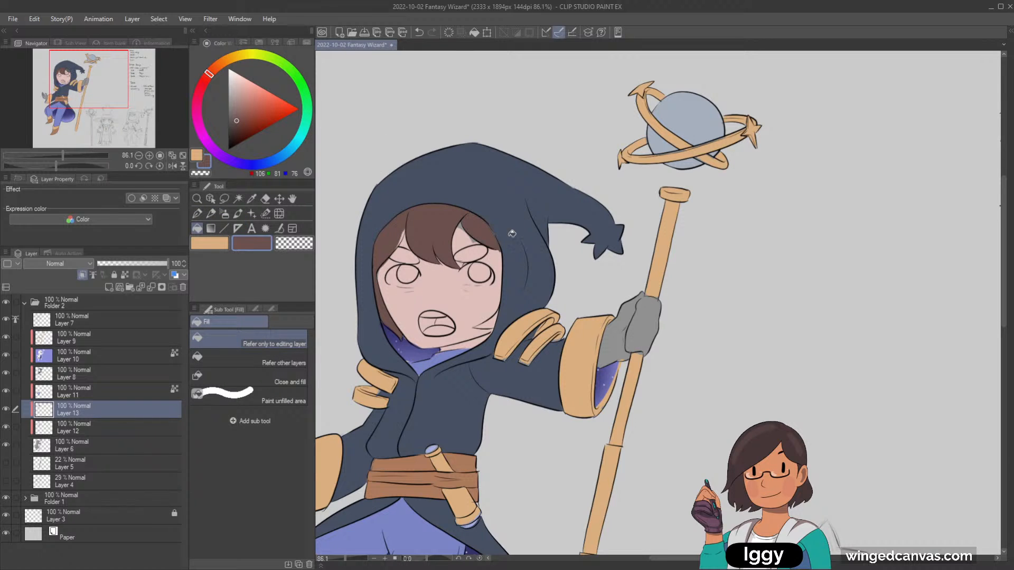
Fill both eyebrows with the hair's dark reddish brown.
left_click(409, 258)
left_click(473, 252)
left_click(197, 213)
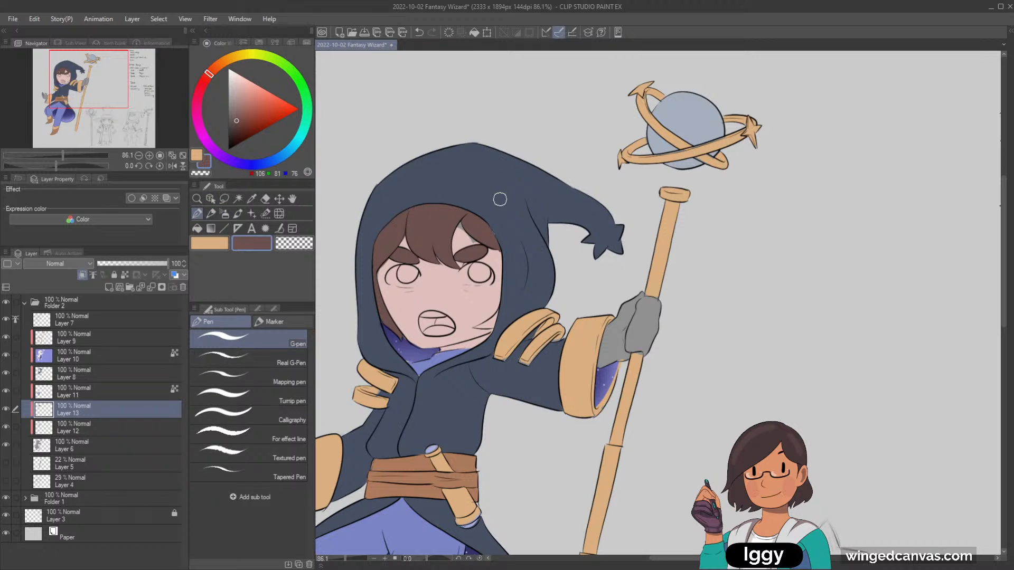
Patch the gap in the fringe with the skin colour on Layer 12 and tint the eyes a paler pink.
left_click(482, 294, "alt")
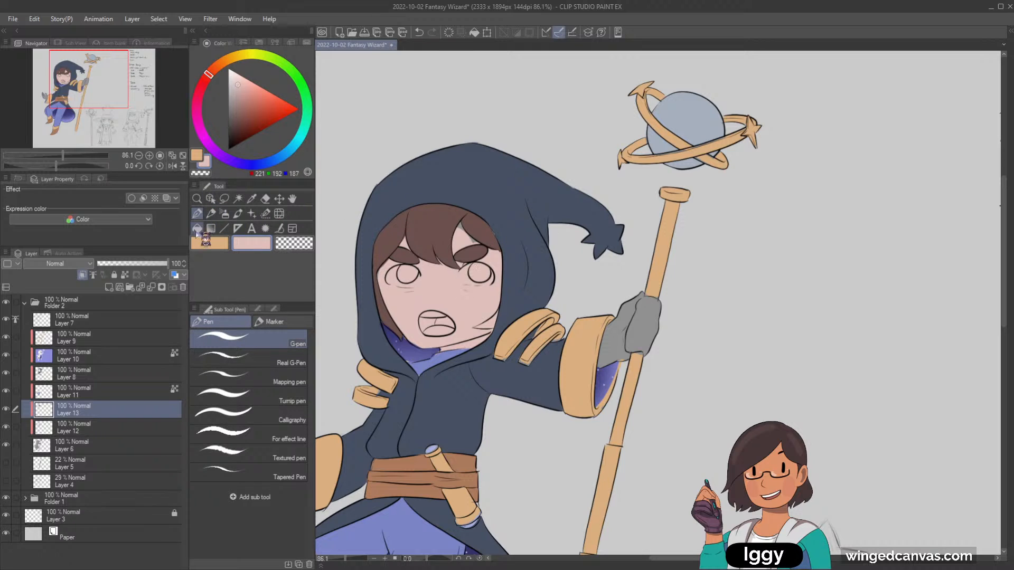
key("g")
left_click(483, 226, "alt")
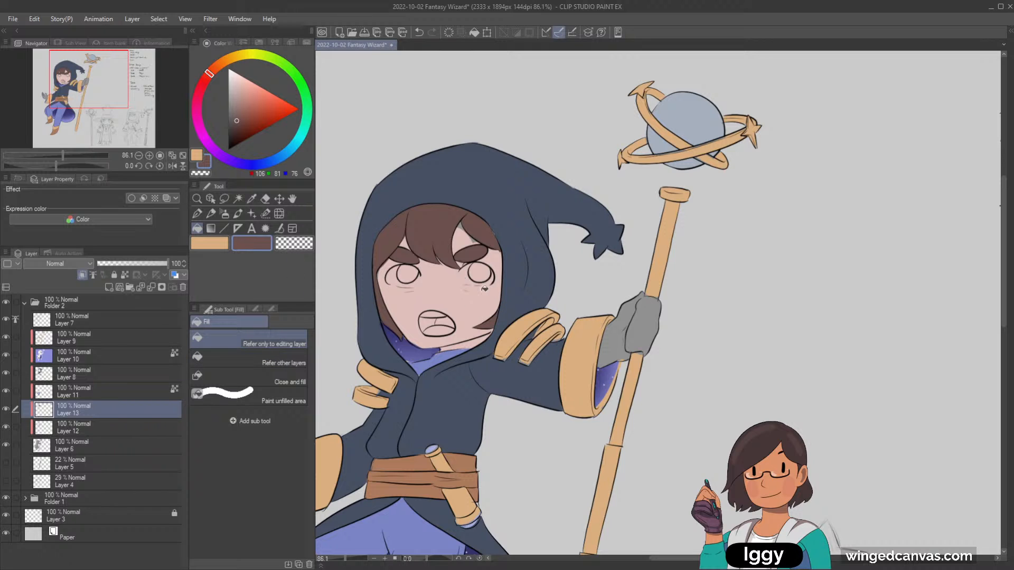
key("p")
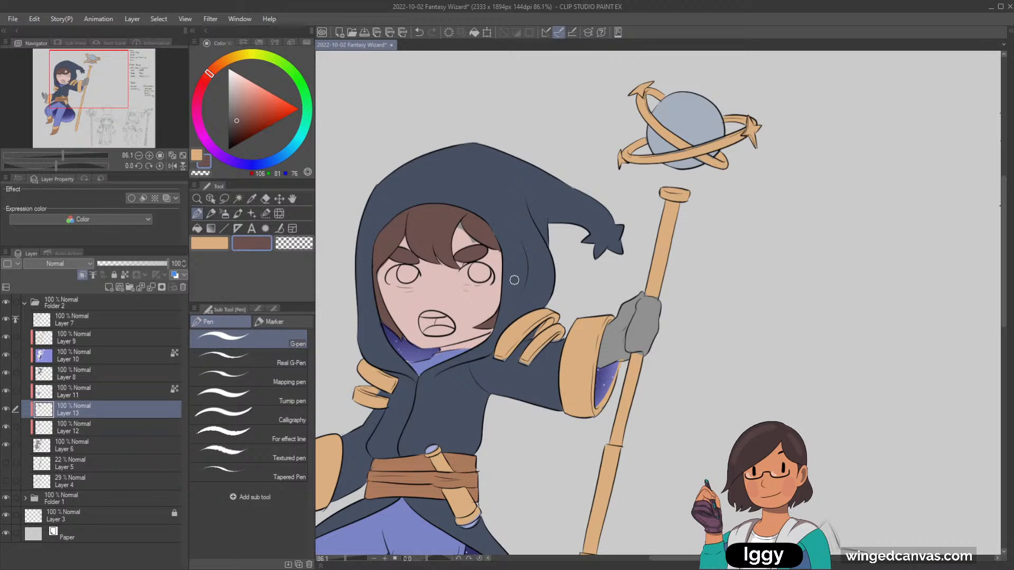
left_click(473, 295, "ctrl+shift")
left_click(472, 295, "alt")
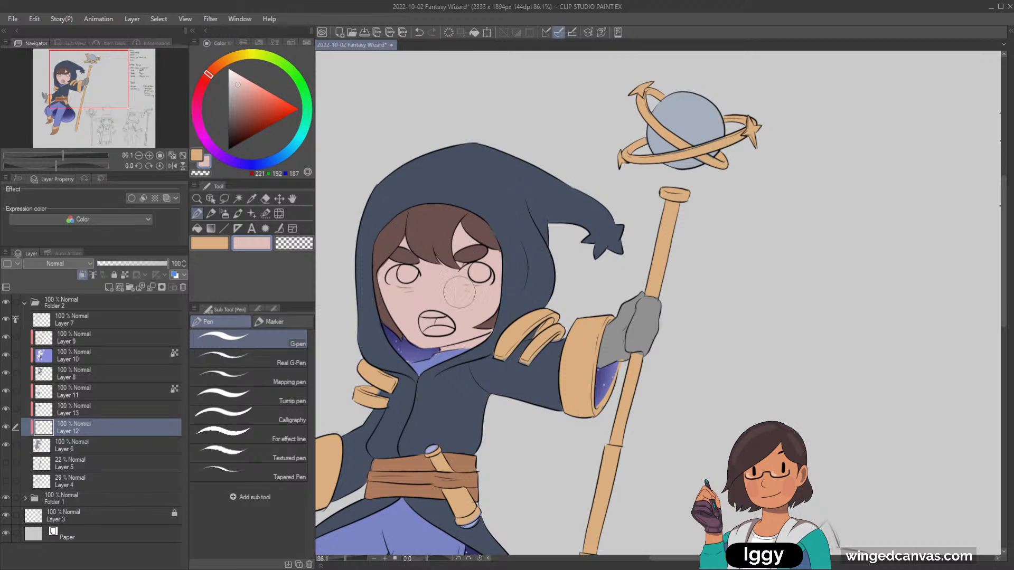
left_click(236, 81)
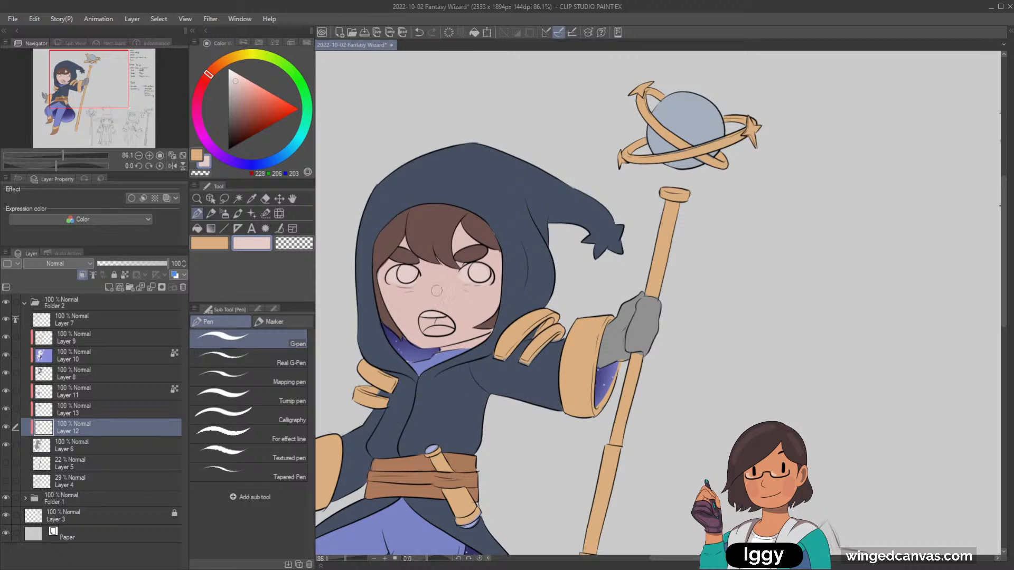
Mix muted rose reds and fill the inside of the open mouth and the tongue on Layer 12.
left_click(201, 86)
left_click(249, 91)
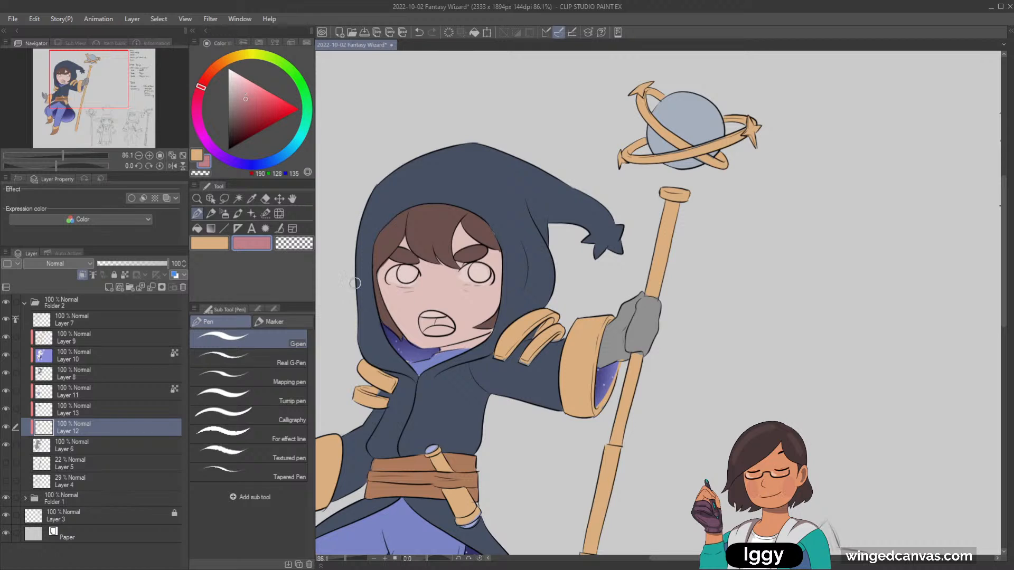
key("g")
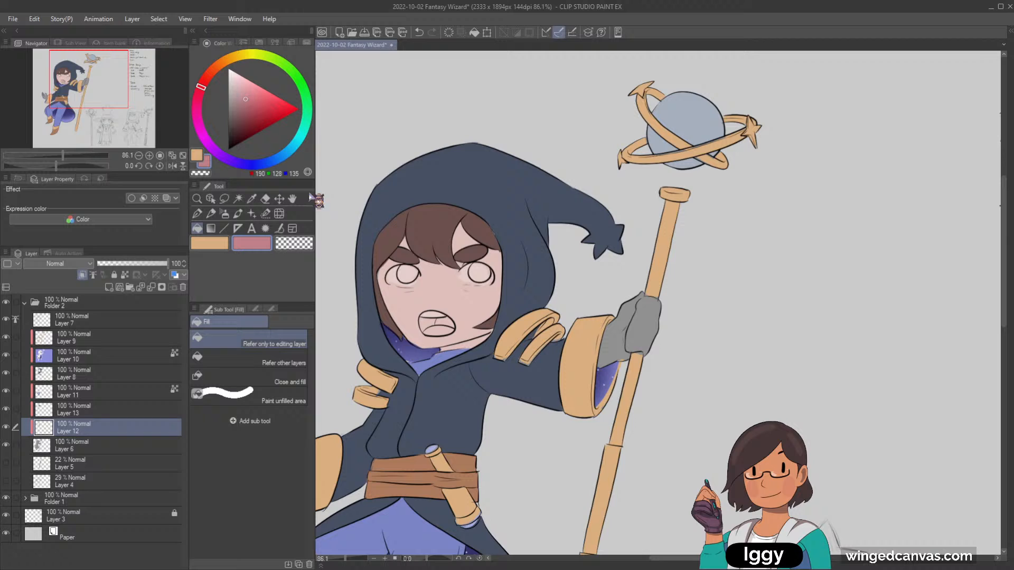
left_click(248, 102)
left_click(249, 105)
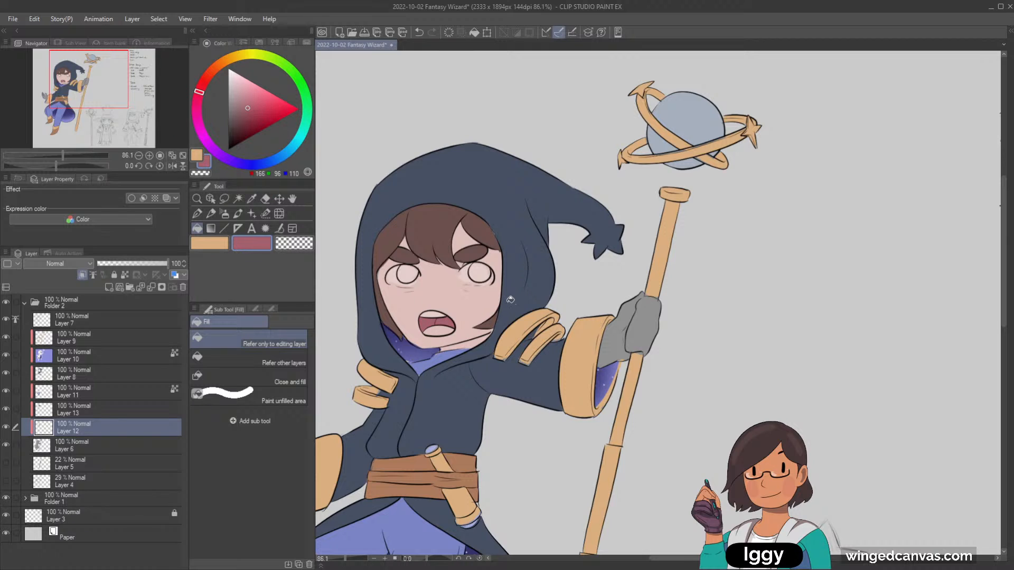
left_click(451, 329)
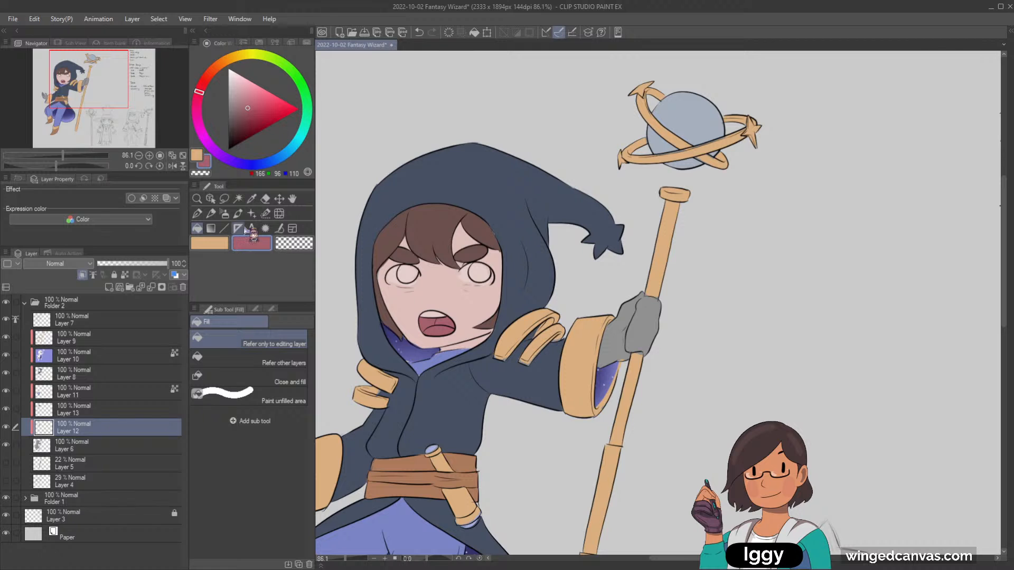
Add a clipped layer directly above Layer 6 and colour both gloves with the trousers' violet-blue.
left_click(196, 198)
scroll(505, 327, "down", 3)
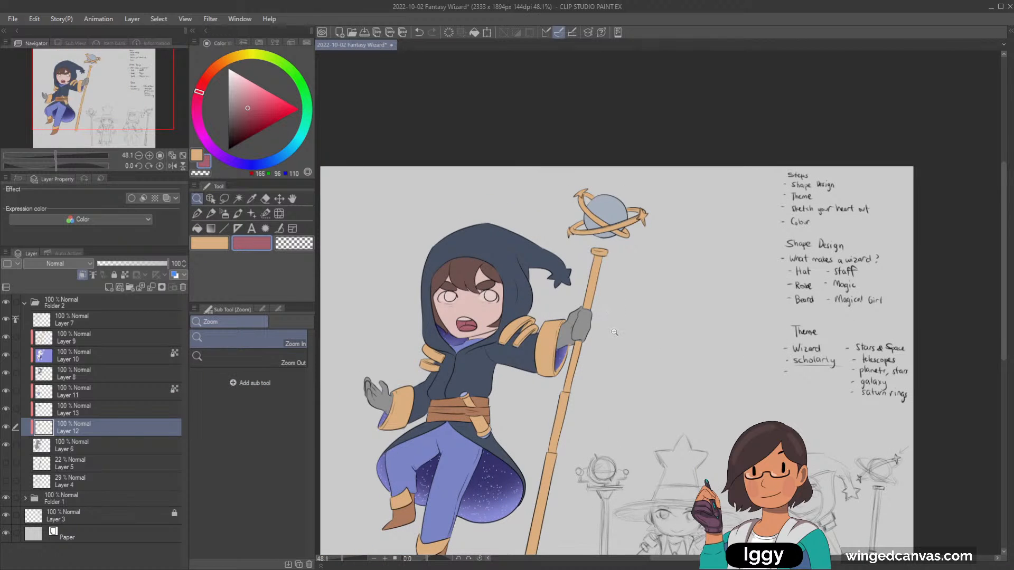
scroll(614, 333, "down", 1)
scroll(577, 485, "up", 1)
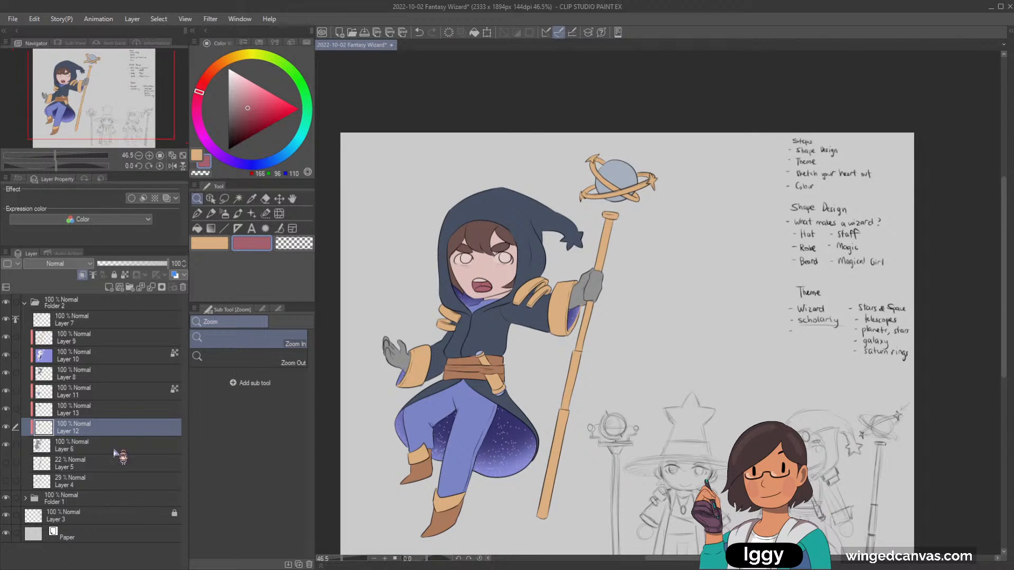
left_click(109, 287)
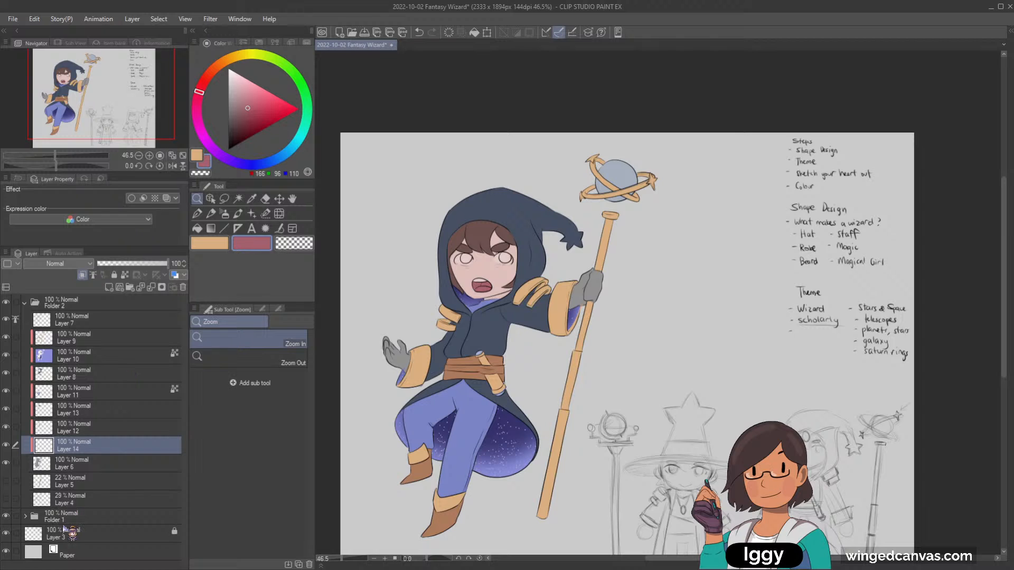
left_click(415, 406, "alt")
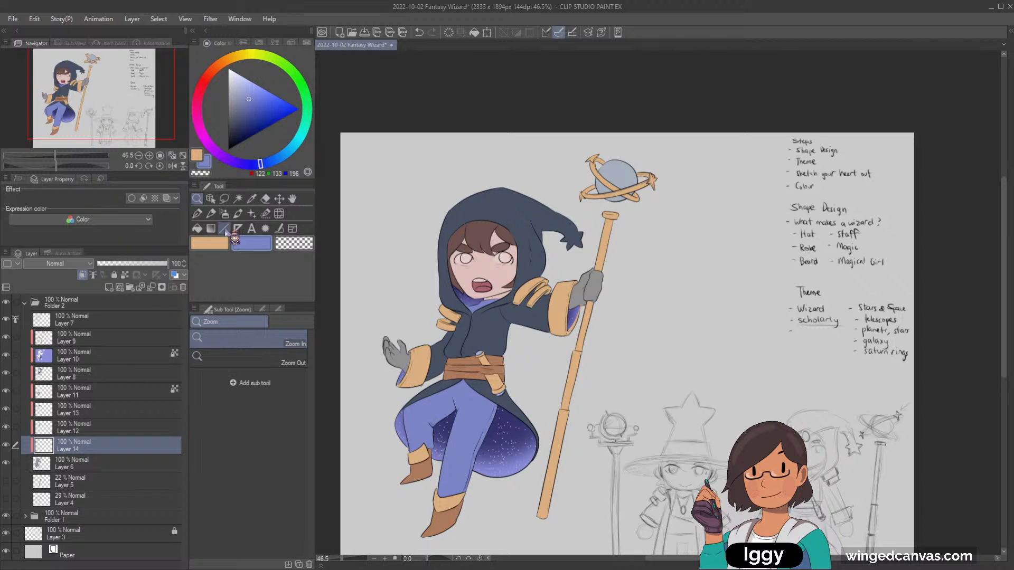
key("p")
mouse_move(407, 349)
left_mouse_down()
mouse_move(391, 338)
mouse_move(389, 372)
left_mouse_up()
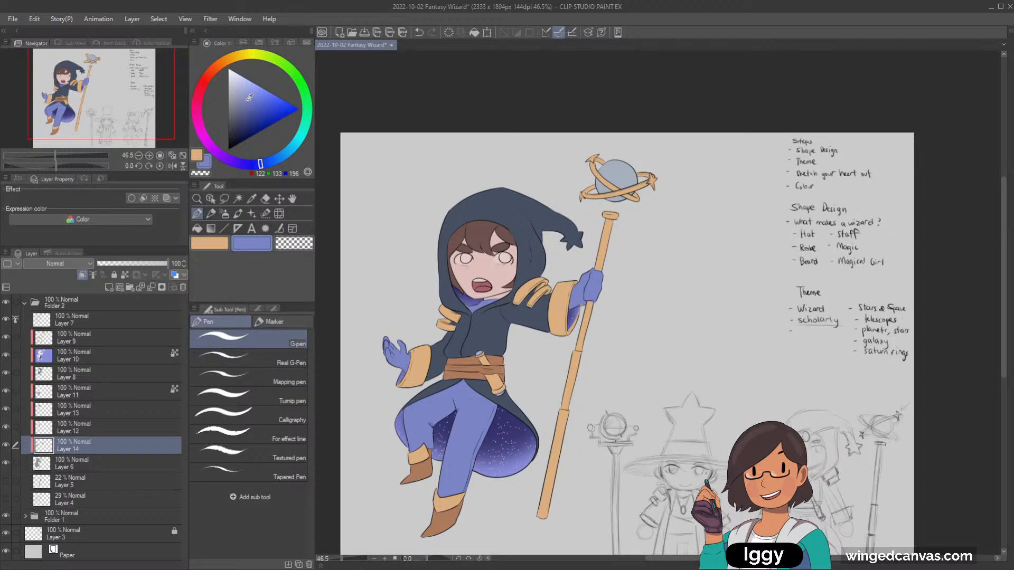
Repaint both gloves on Layer 14 in a darker violet-blue, RGB 80, 88, 135.
left_click_drag(249, 97, 249, 106)
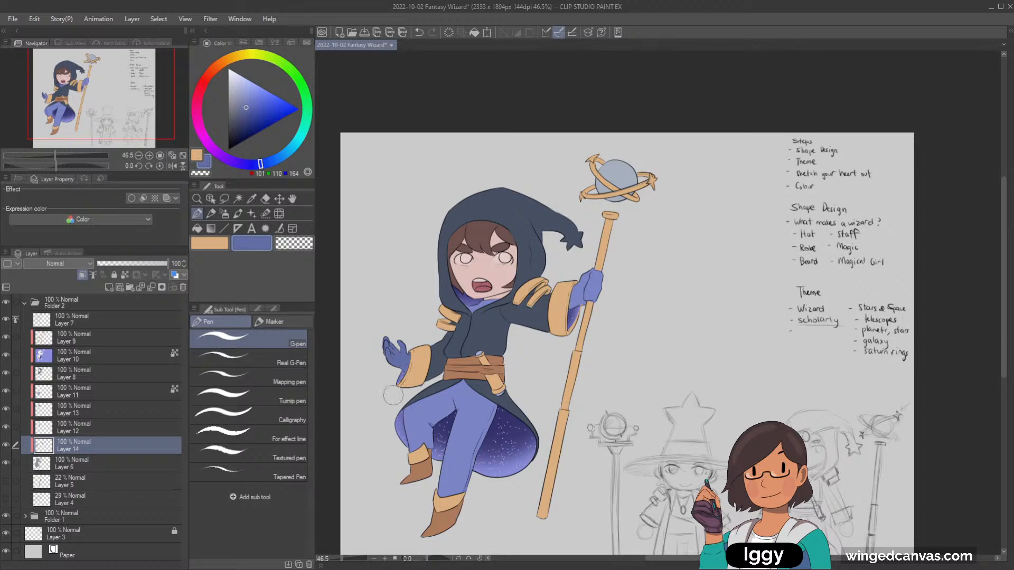
left_click_drag(245, 108, 243, 115)
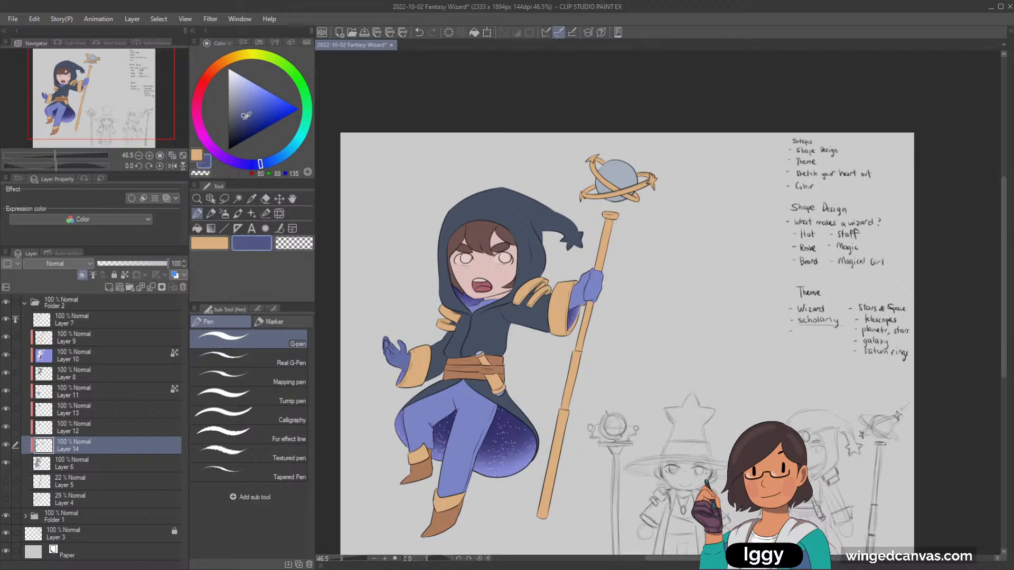
mouse_move(394, 338)
left_mouse_down()
mouse_move(396, 364)
mouse_move(415, 351)
left_mouse_up()
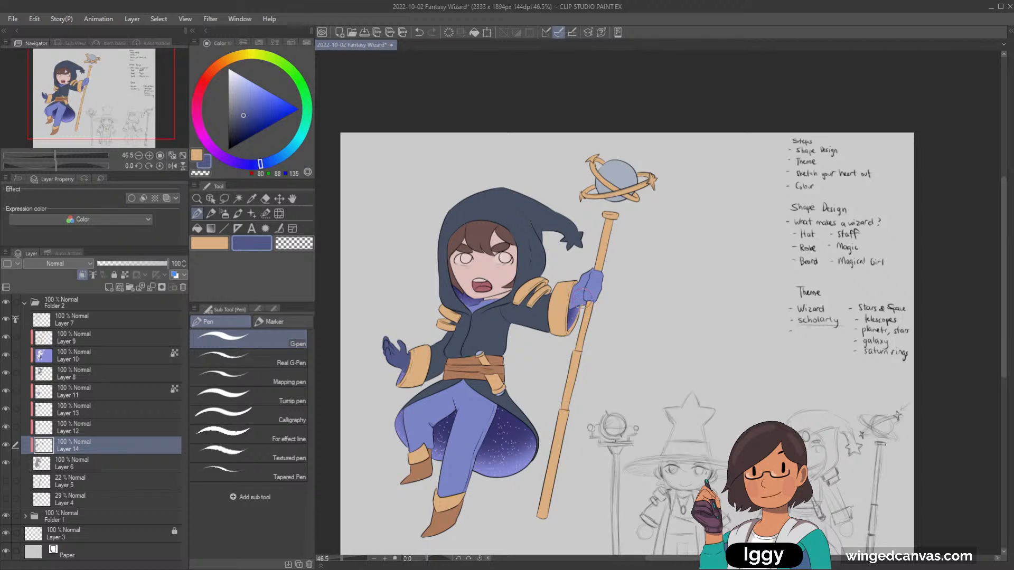
mouse_move(587, 260)
left_mouse_down()
mouse_move(580, 307)
mouse_move(600, 276)
left_mouse_up()
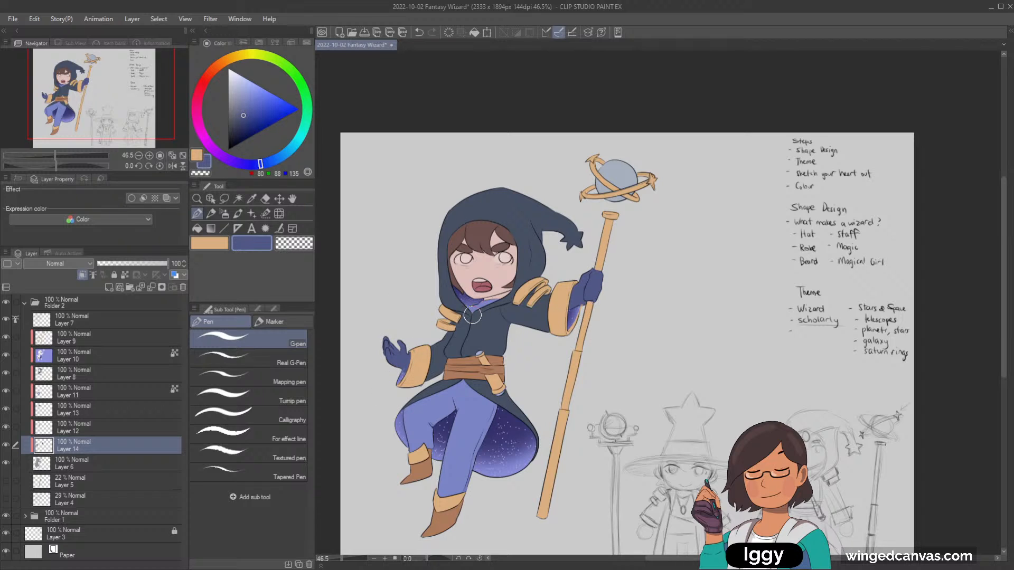
Lock Layer 12's transparent pixels and repaint the trousers on Layer 11 in a dark blue.
left_click(101, 428)
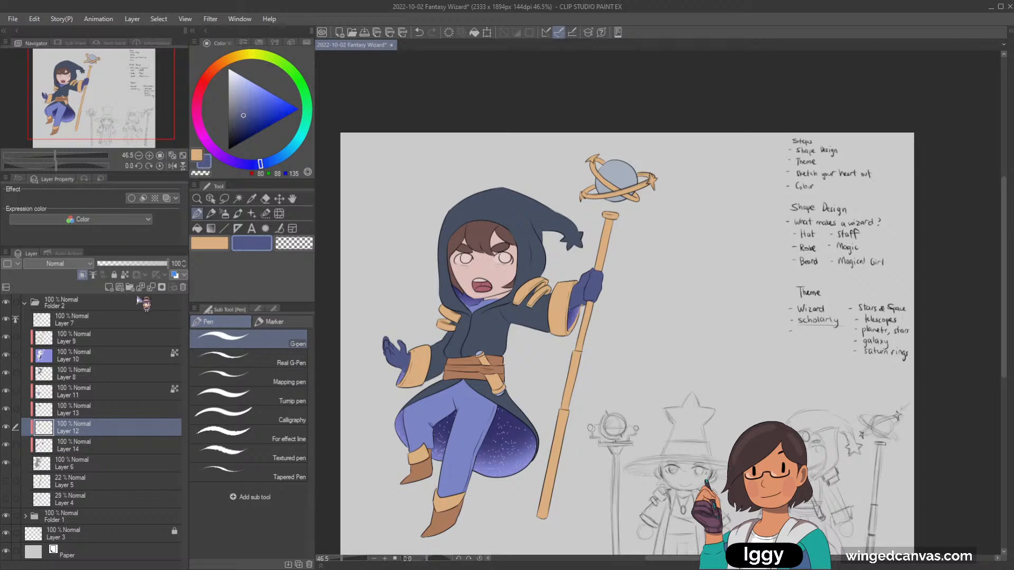
left_click(124, 274)
left_click(112, 391)
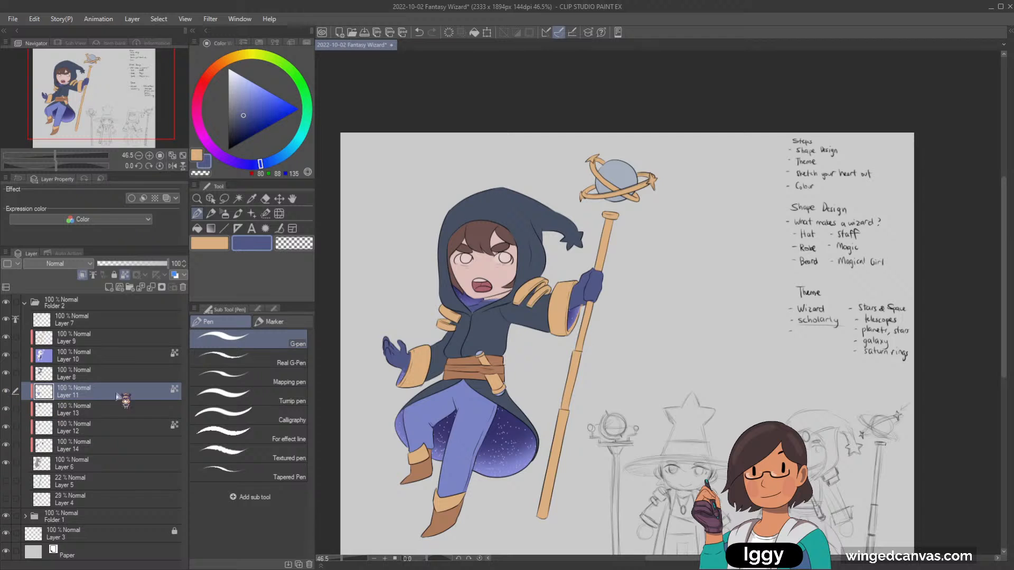
left_click(243, 120)
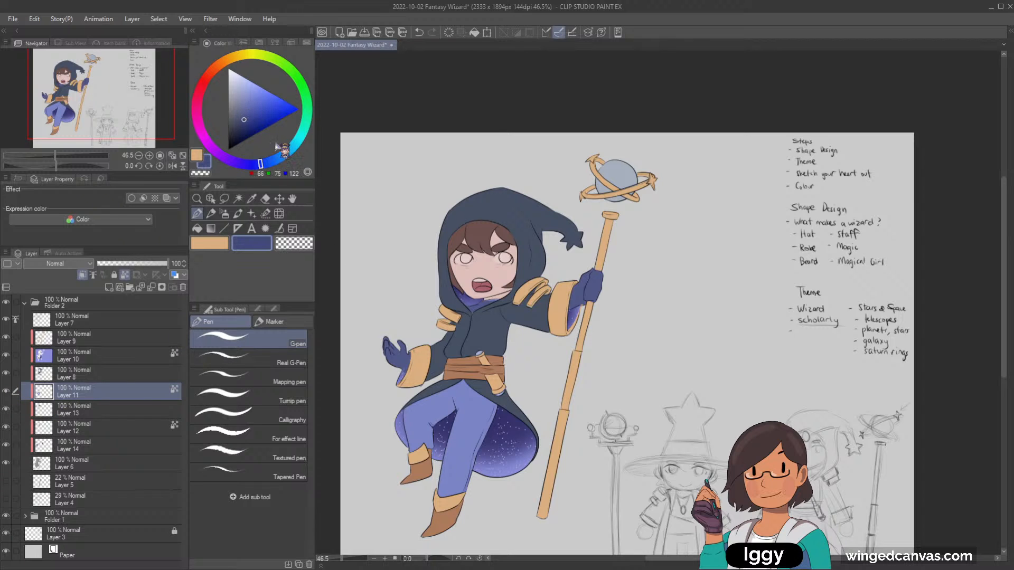
mouse_move(417, 406)
left_mouse_down()
mouse_move(440, 416)
mouse_move(406, 441)
mouse_move(455, 421)
mouse_move(474, 392)
mouse_move(431, 488)
mouse_move(475, 396)
mouse_move(450, 531)
mouse_move(485, 443)
mouse_move(457, 505)
mouse_move(425, 431)
left_mouse_up()
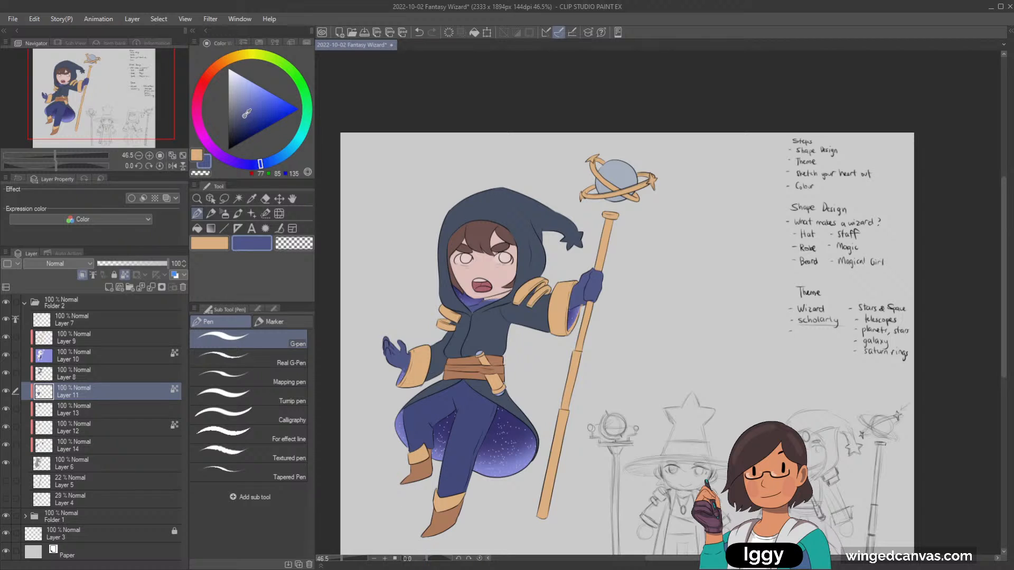
Lighten the trousers on Layer 11 in stages to a medium violet-blue, RGB 86, 96, 152.
left_click(244, 116)
mouse_move(459, 370)
left_mouse_down()
mouse_move(465, 391)
mouse_move(409, 479)
mouse_move(460, 391)
mouse_move(451, 509)
left_mouse_up()
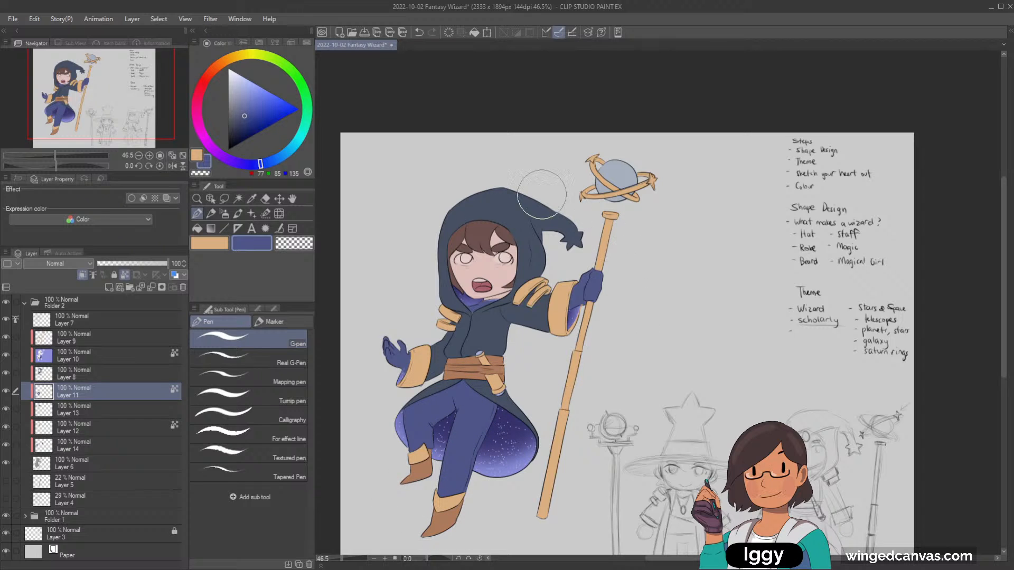
left_click(244, 112)
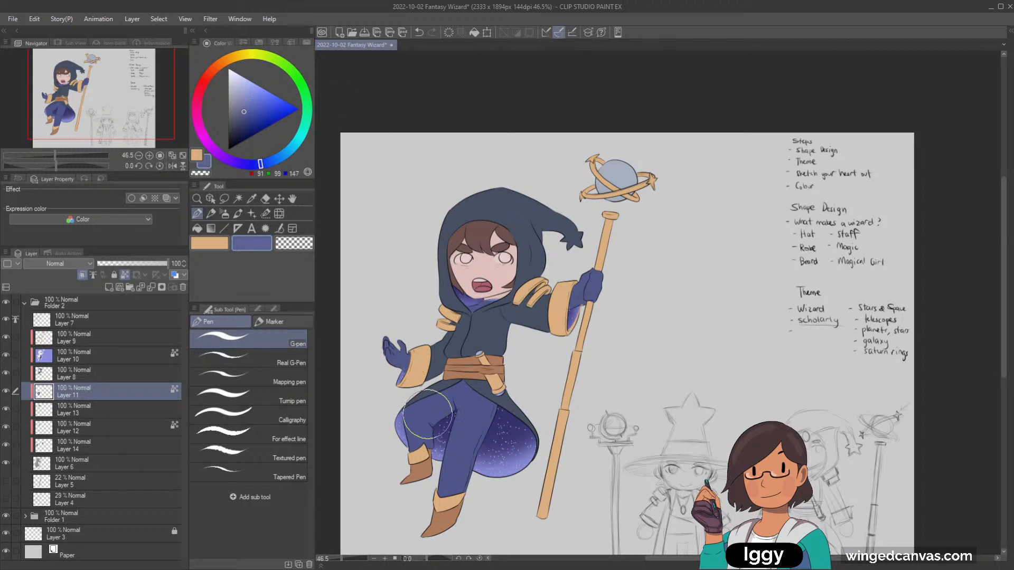
mouse_move(451, 391)
left_mouse_down()
mouse_move(418, 485)
mouse_move(446, 488)
mouse_move(486, 417)
left_mouse_up()
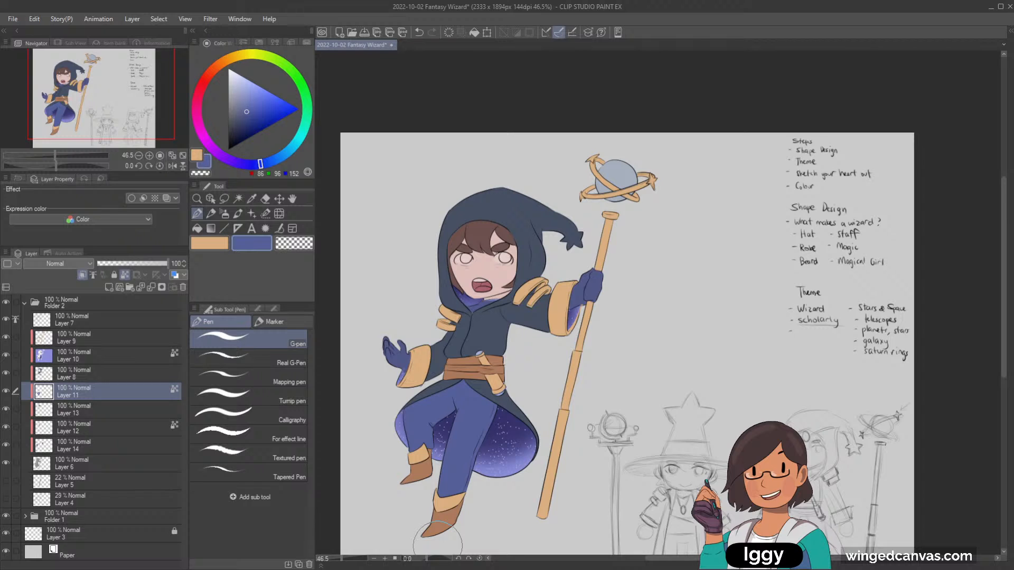
Make the face's Layer 12 active and mix a medium purple, RGB 156, 118, 187, for the irises.
left_click(197, 199)
left_click(501, 249)
left_click(490, 249)
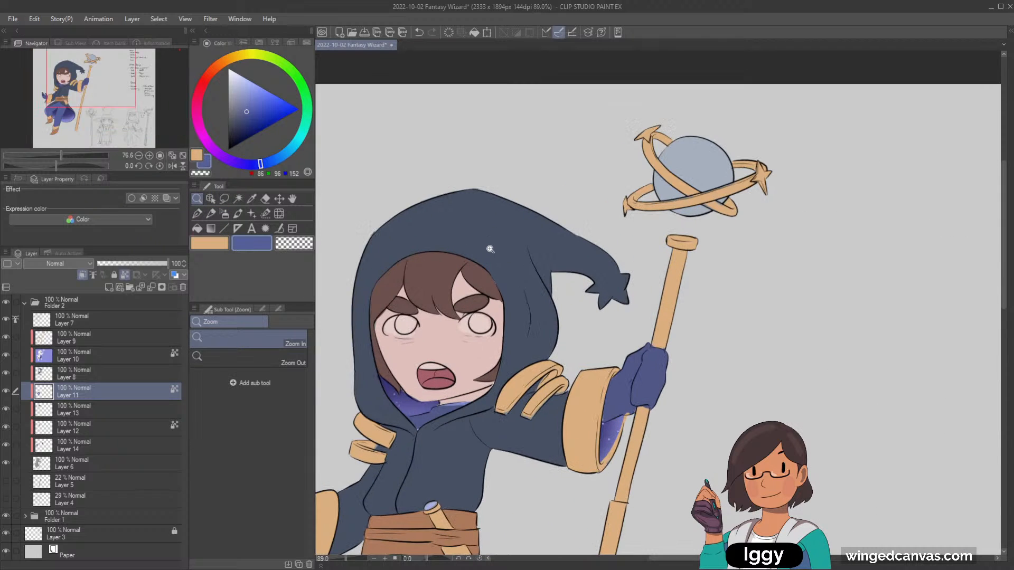
left_click(210, 198)
left_click(435, 338)
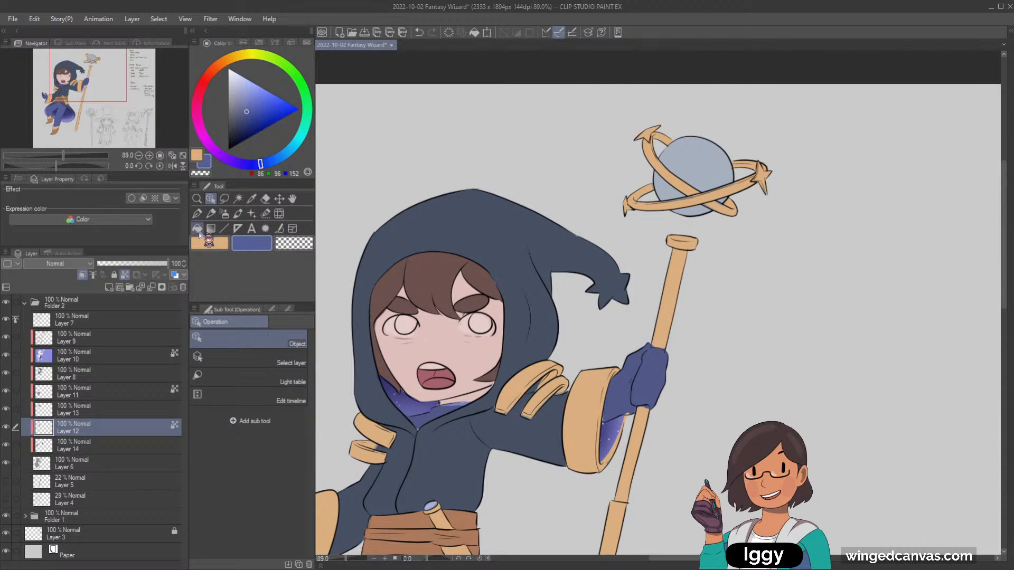
left_click(197, 214)
left_click(271, 162)
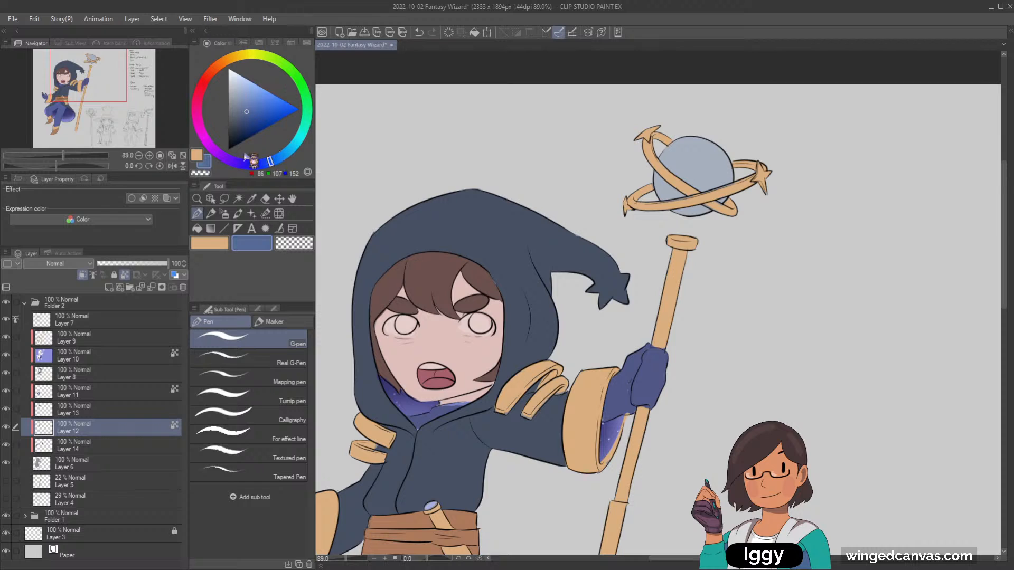
left_click_drag(246, 157, 233, 152)
left_click_drag(248, 108, 247, 101)
Try filling both irises with the purple directly on Layer 12 and undo both fills.
left_click(197, 229)
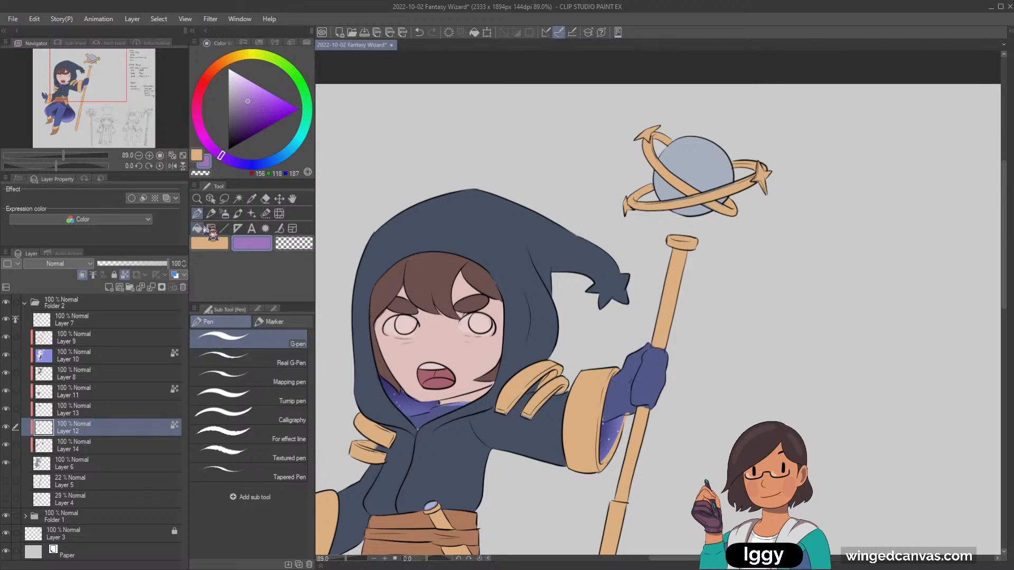
left_click(406, 325)
left_click(483, 323)
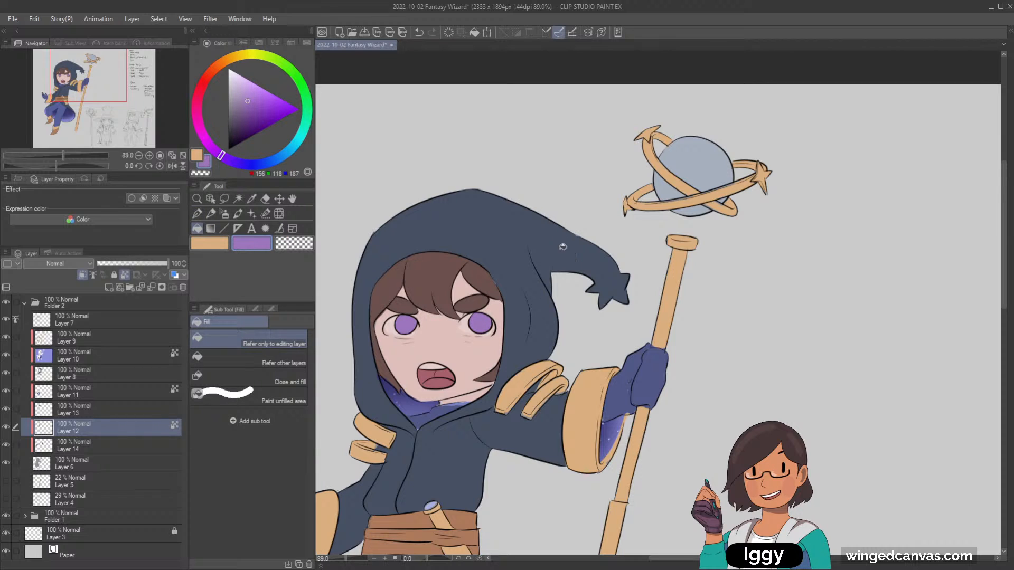
left_click(197, 198)
left_click(378, 350)
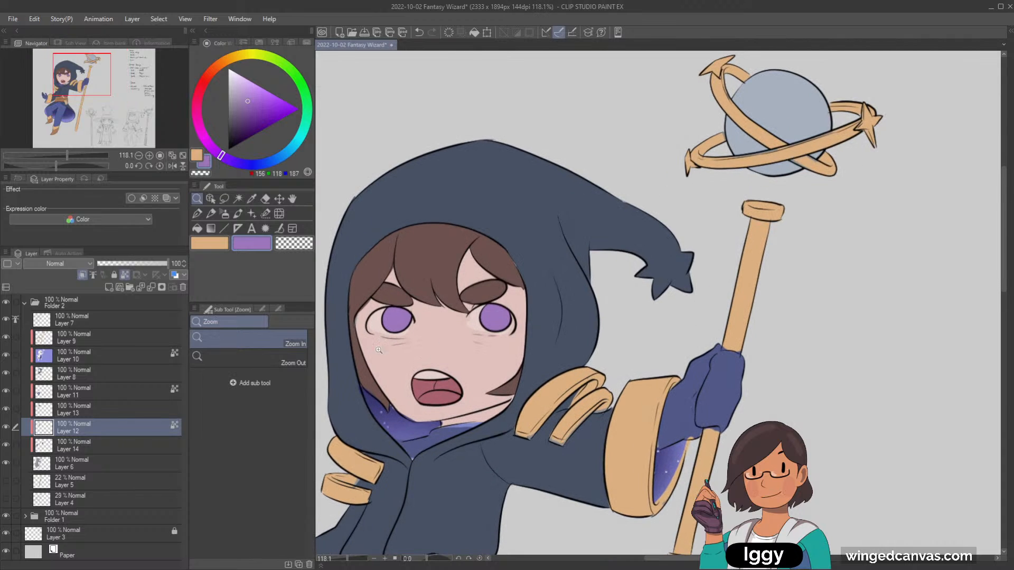
key("ctrl+z")
key("ctrl+z")
Add a clipped layer directly above Layer 12 and fill both irises purple, deepening them to RGB 140, 101, 171.
left_click(109, 286)
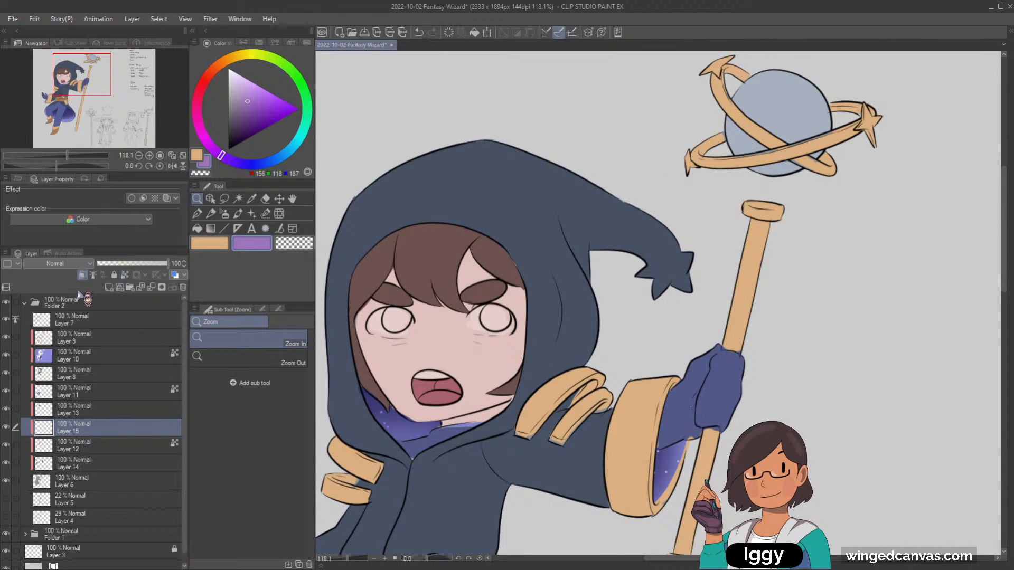
left_click(197, 228)
left_click(396, 320)
left_click(496, 317)
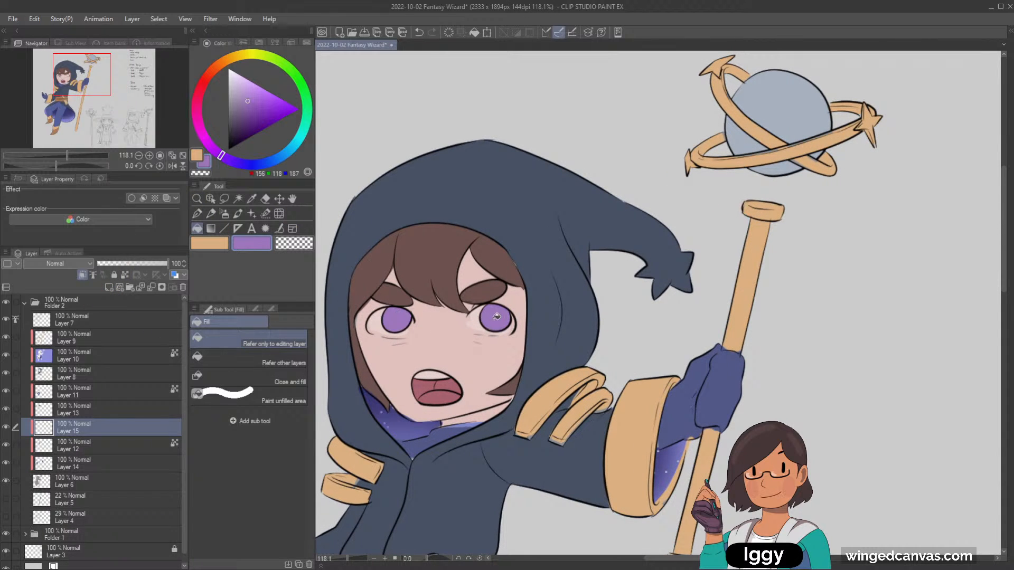
left_click(248, 106)
left_click(396, 319)
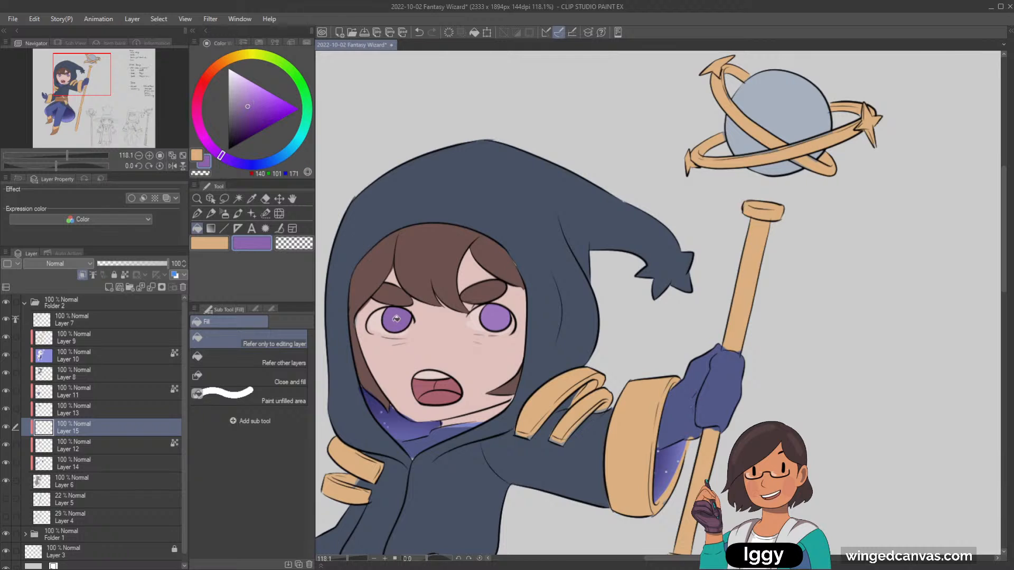
left_click(495, 317)
Recolour both irises on Layer 15 with a medium blue, RGB 106, 134, 212.
left_click(267, 162)
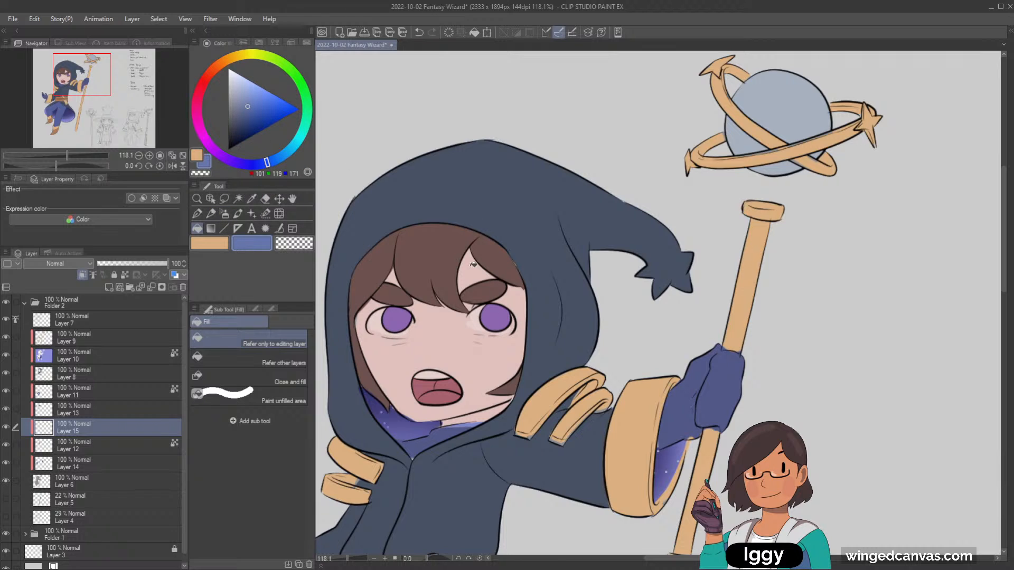
left_click(256, 98)
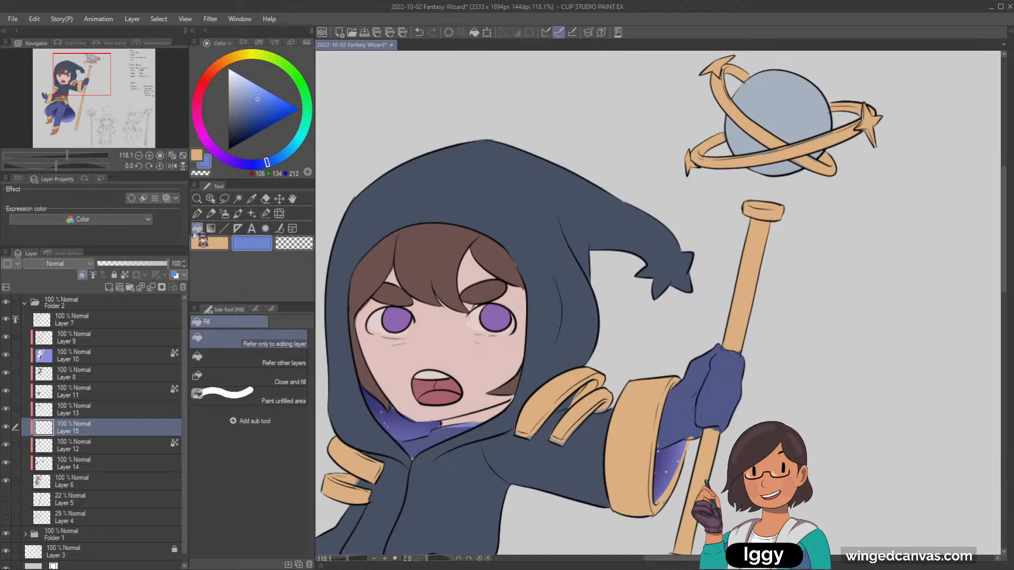
left_click(395, 317)
left_click(498, 316)
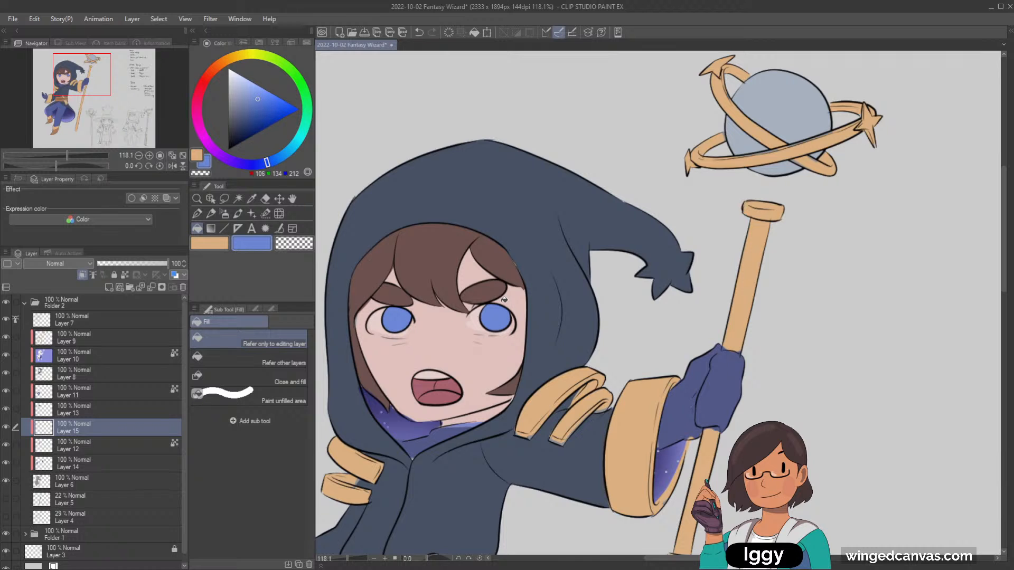
Lock Layer 15's transparent pixels and shade the irises' upper part dark blue, RGB 37, 53, 99, with a smaller Soft airbrush.
left_click(246, 128)
left_click(224, 214)
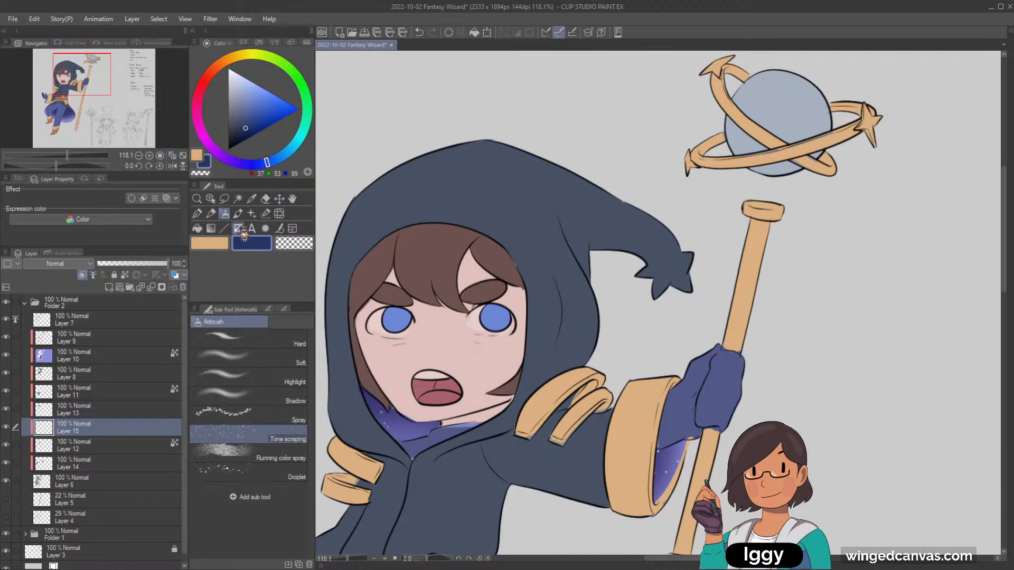
left_click_drag(378, 318, 426, 317)
key("ctrl+z")
left_click(248, 357)
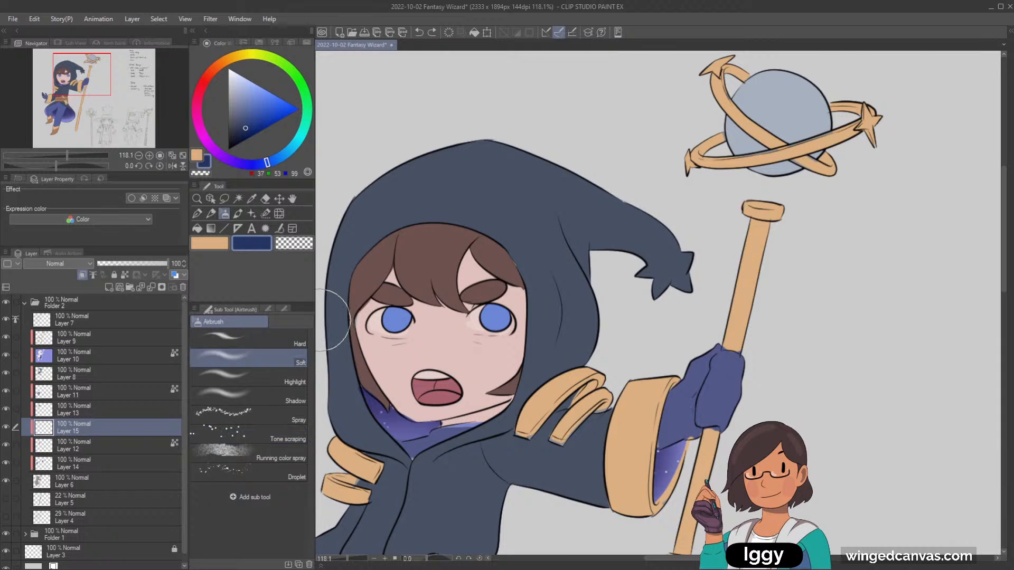
left_click(124, 275)
mouse_move(406, 311)
left_mouse_down()
mouse_move(427, 316)
mouse_move(381, 305)
mouse_move(493, 301)
mouse_move(376, 311)
mouse_move(517, 317)
mouse_move(484, 309)
left_mouse_up()
key("ctrl+z")
key("bracketleft")
key("bracketleft")
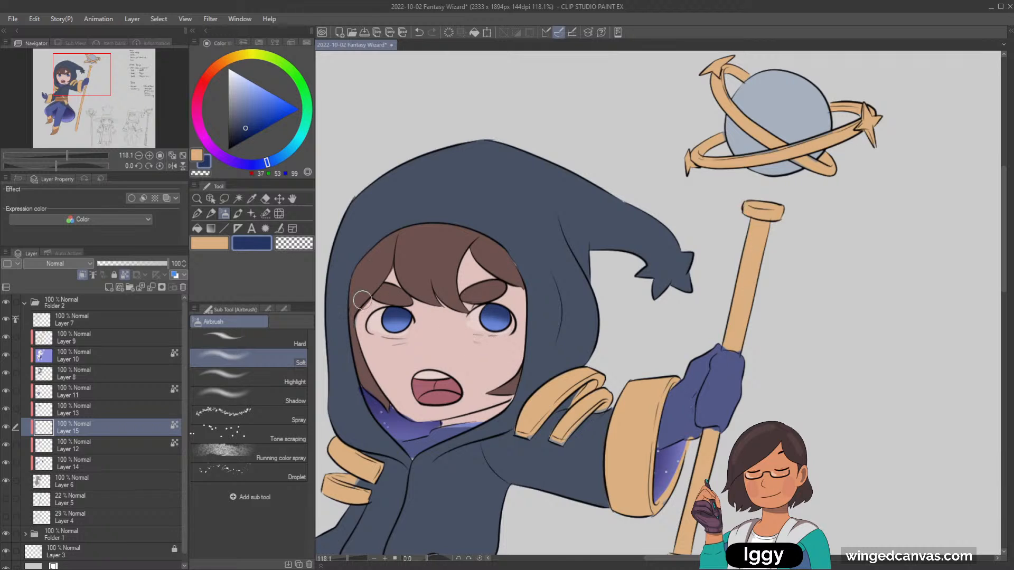
Airbrush a soft pink glow, RGB 226, 139, 220, across both irises, undoing unwanted strokes.
left_click(202, 134)
left_click(249, 88)
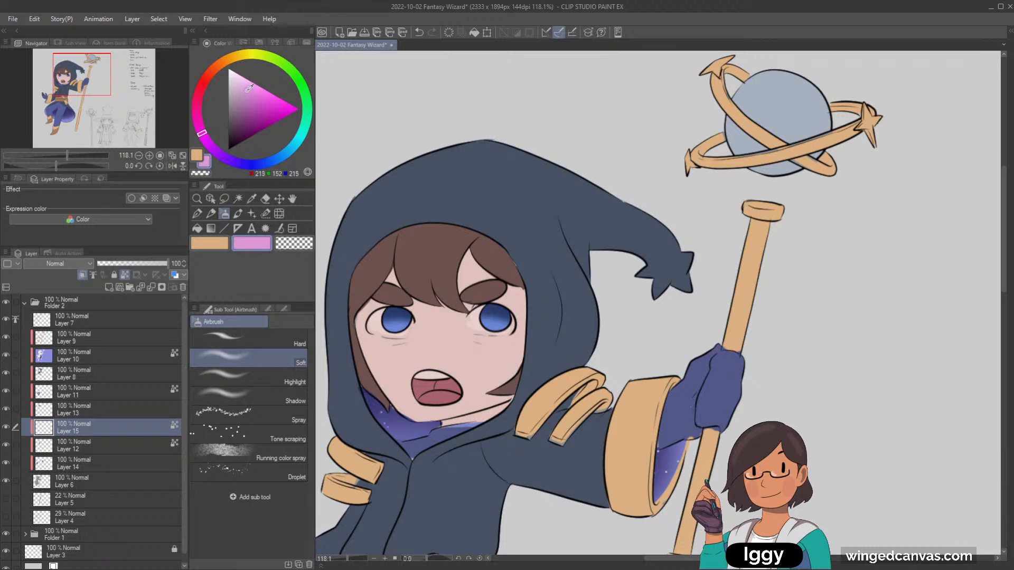
left_click_drag(249, 88, 253, 91)
left_click_drag(404, 327, 414, 326)
left_click_drag(502, 321, 484, 317)
key("ctrl+z")
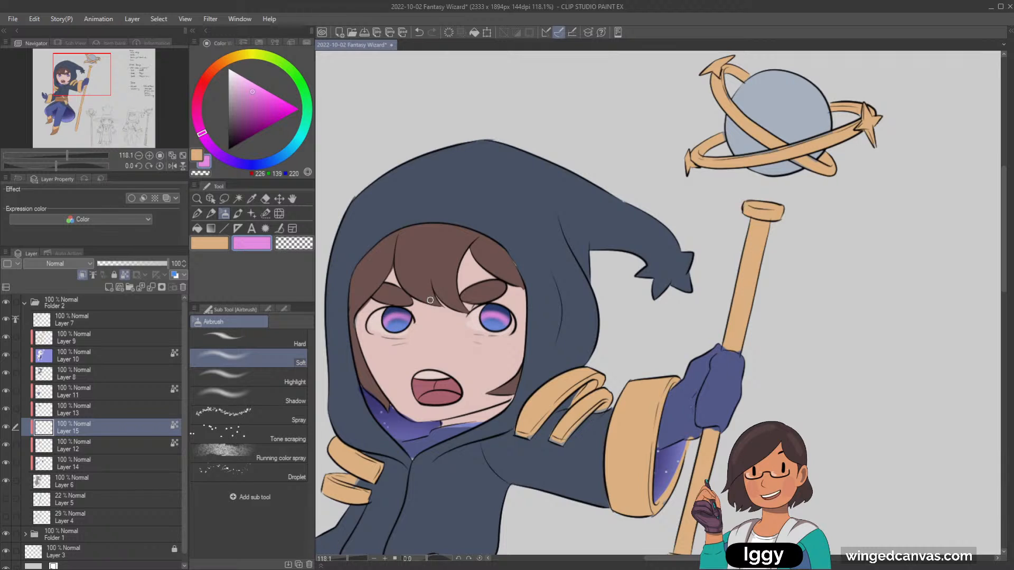
key("ctrl+z")
Mix a dark navy, RGB 34, 41, 62, and draw a pupil in each iris with a small G-pen.
left_click(390, 329, "alt")
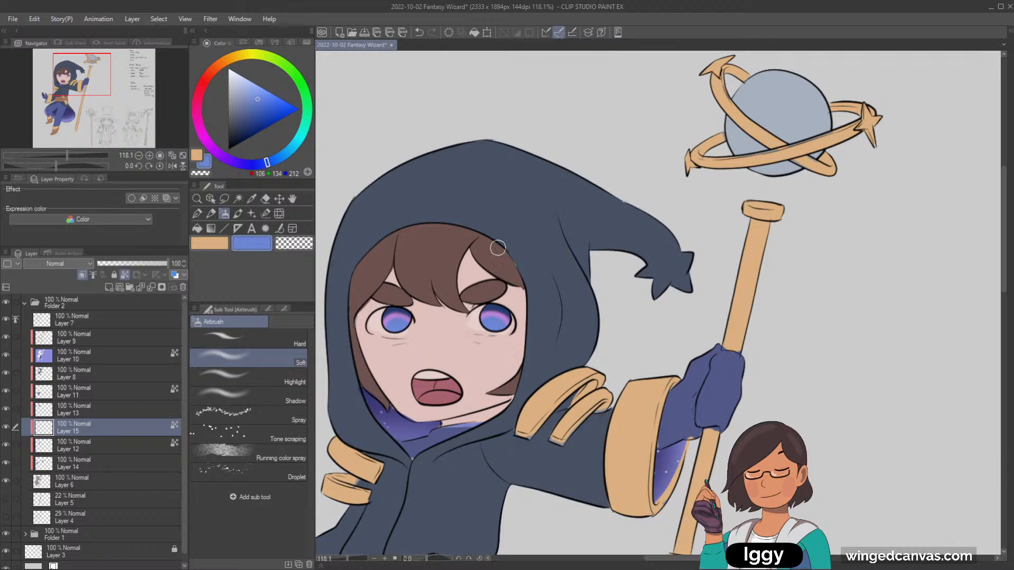
left_click(244, 124)
left_click_drag(244, 124, 238, 132)
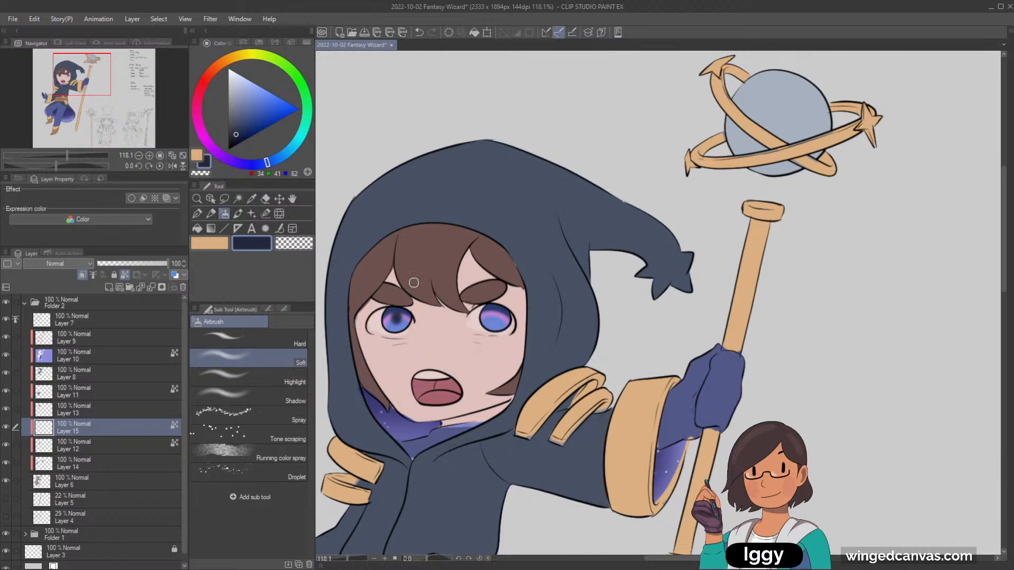
key("p")
key("bracketleft")
key("bracketleft")
key("bracketleft")
key("bracketleft")
key("bracketleft")
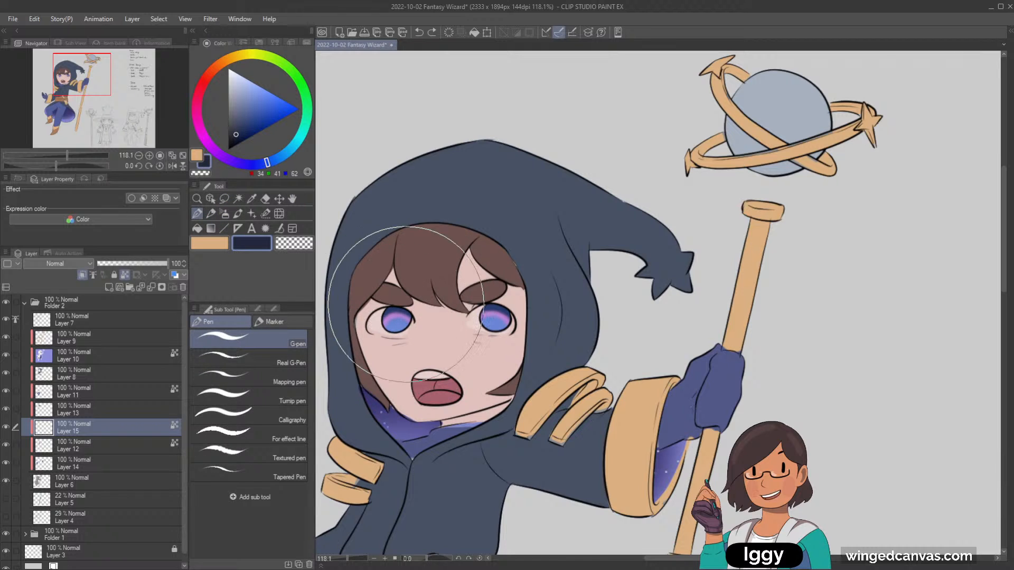
key("bracketleft")
key("bracketleft")
key("bracketleft")
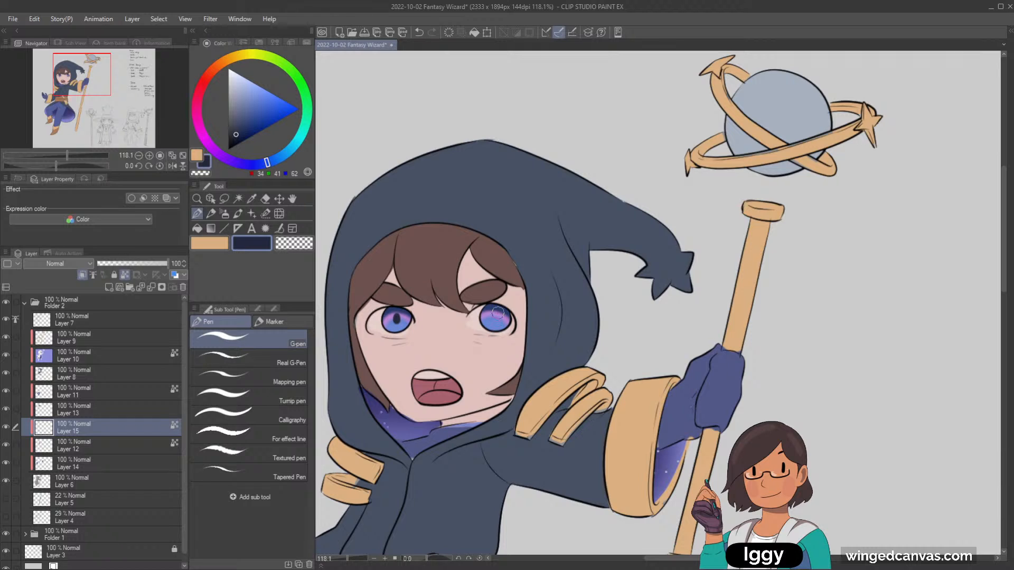
key("ctrl+z")
key("ctrl+y")
left_click(498, 316)
Add small highlights to the eyes with a pale blue, RGB 182, 195, 232.
left_click(400, 321, "alt")
left_click(402, 320, "alt")
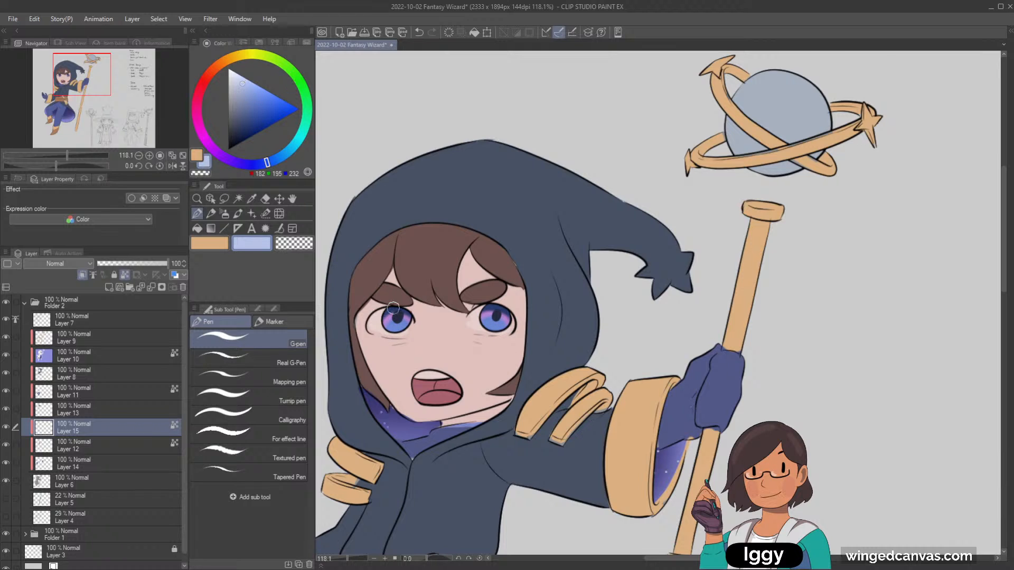
left_click_drag(407, 318, 400, 323)
left_click_drag(402, 320, 405, 320)
left_click(183, 155)
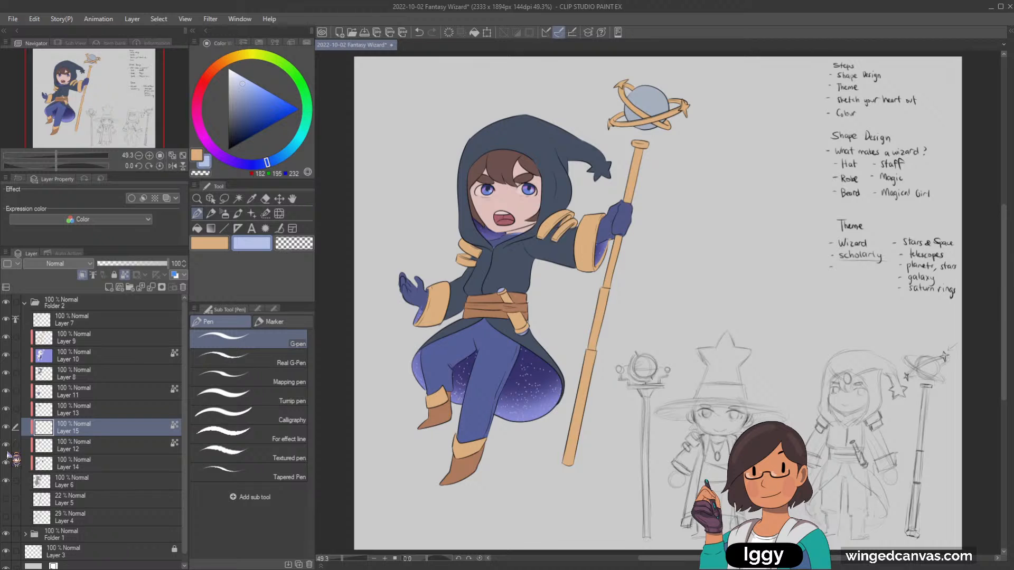
Make the face's Layer 12 active and mix a dusty pink skin shadow colour, RGB 199, 157, 156, for the G-pen.
left_click(197, 199)
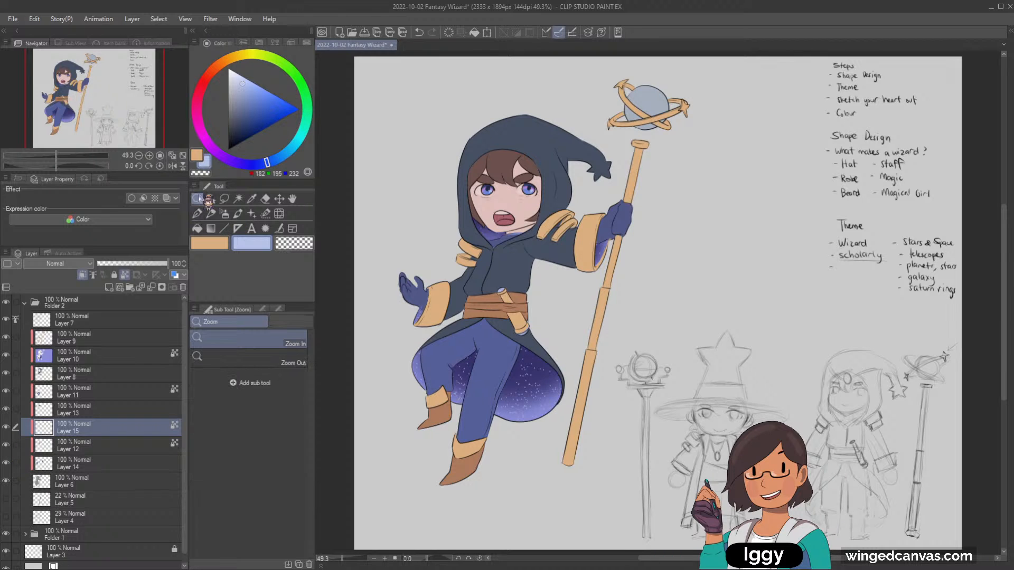
left_click(545, 159)
left_click(210, 199)
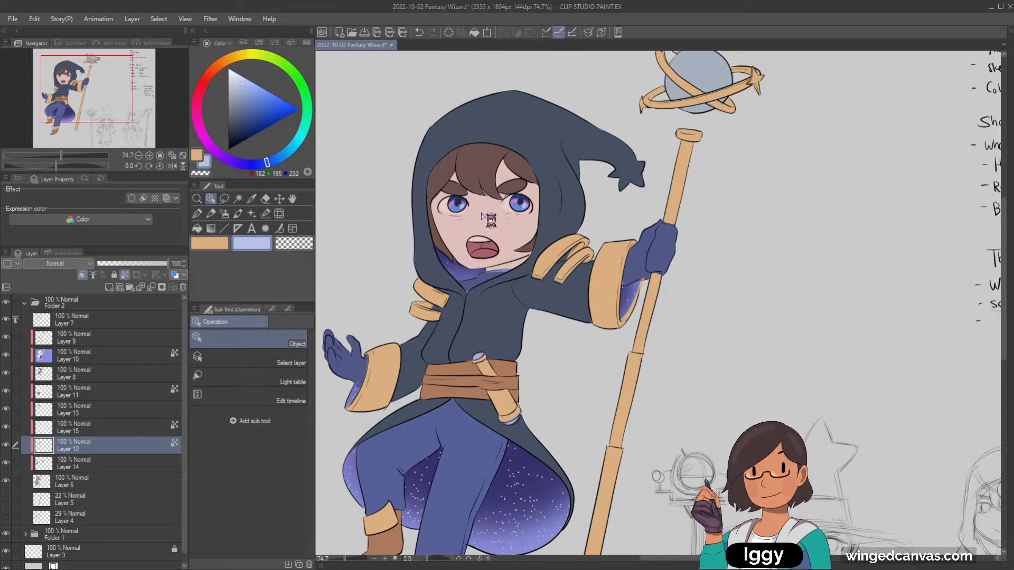
left_click(487, 222)
left_click(198, 214)
left_click(210, 73)
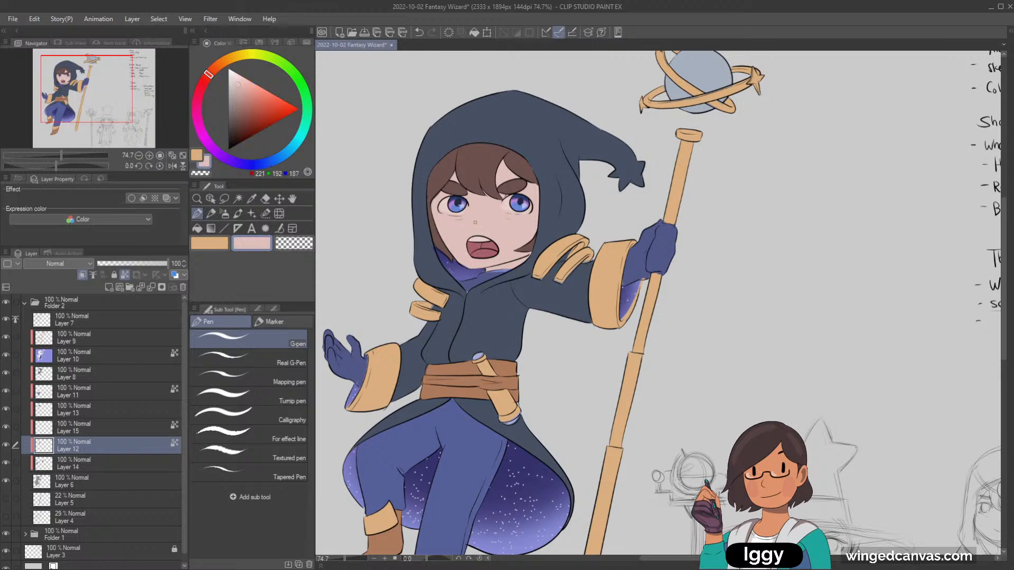
left_click(205, 79)
left_click_drag(233, 84, 242, 93)
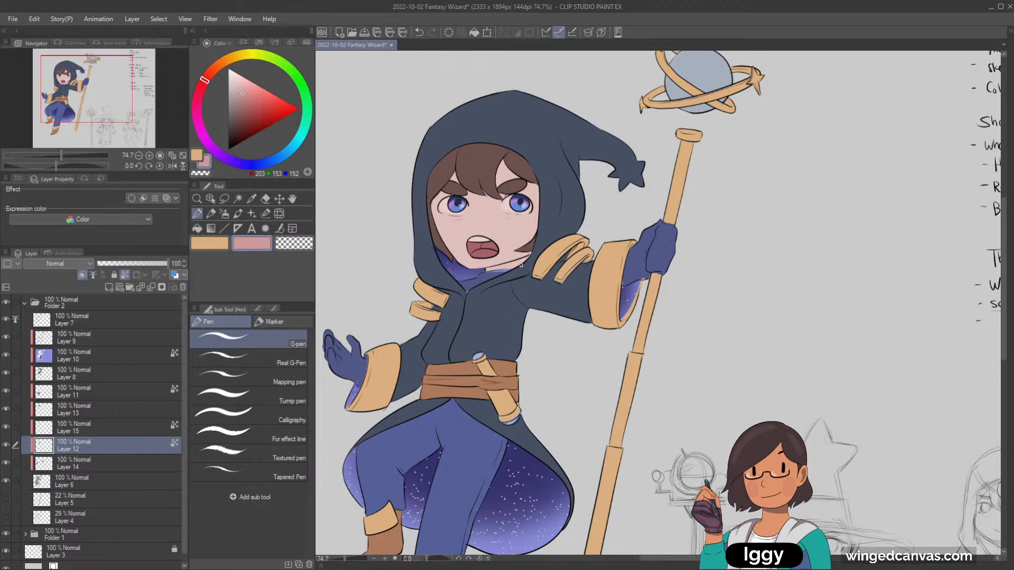
left_click_drag(243, 97, 243, 94)
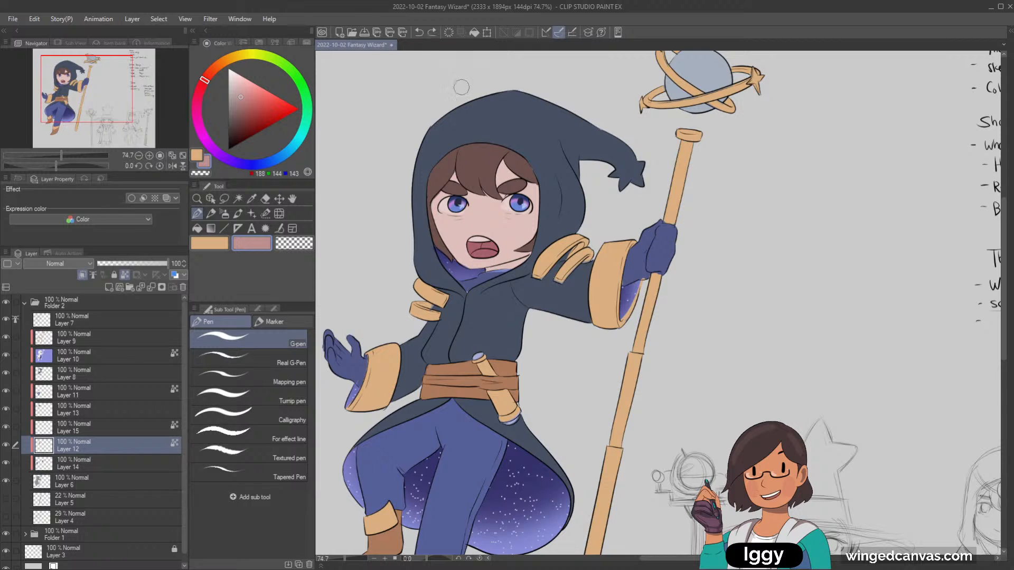
left_click(241, 94)
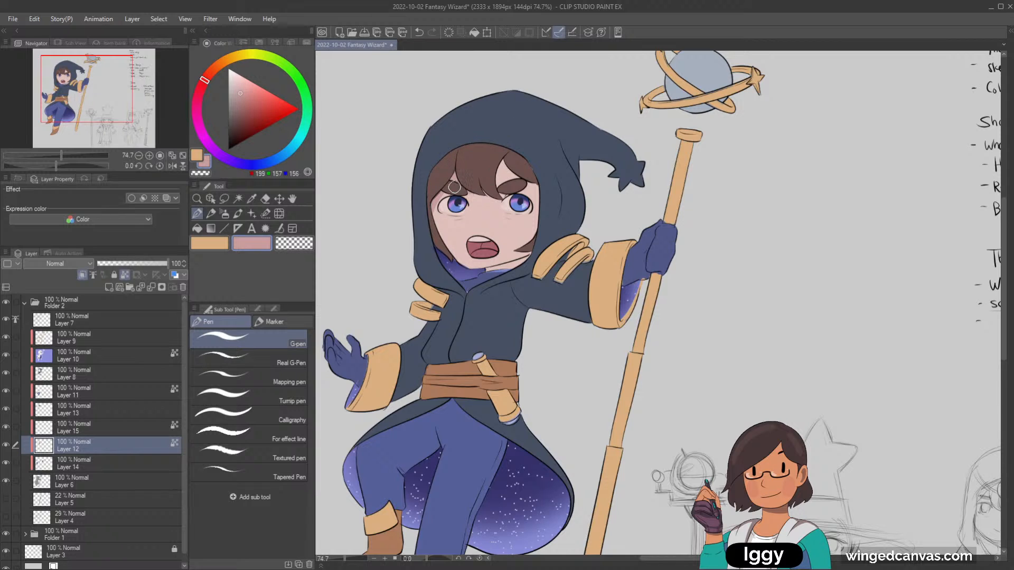
Paint the skin shadow beneath the hair on the face, undoing unwanted strokes.
key("ctrl+z")
key("ctrl+z")
key("ctrl+z")
key("ctrl+y")
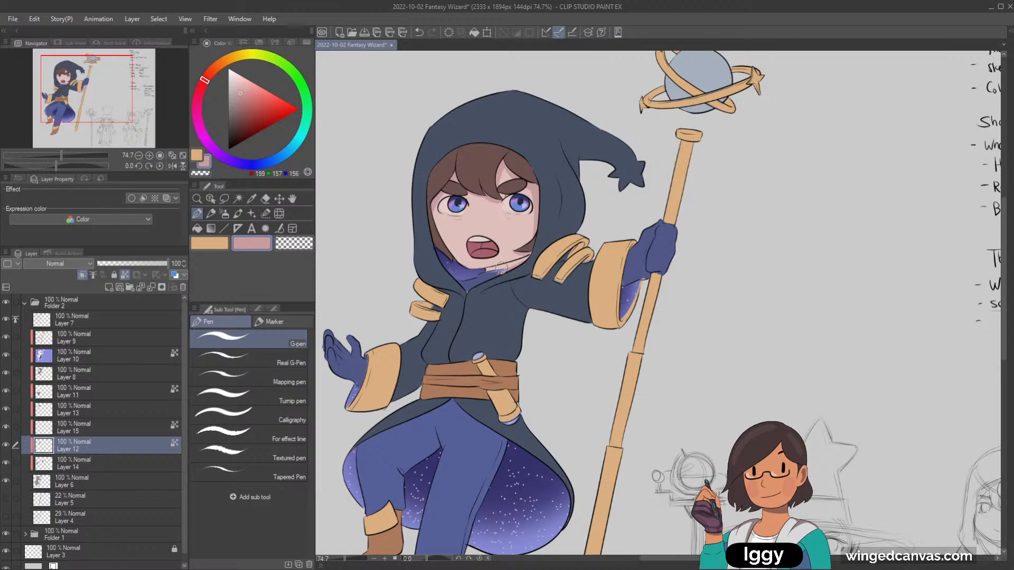
key("ctrl+z")
left_click(489, 274, "alt")
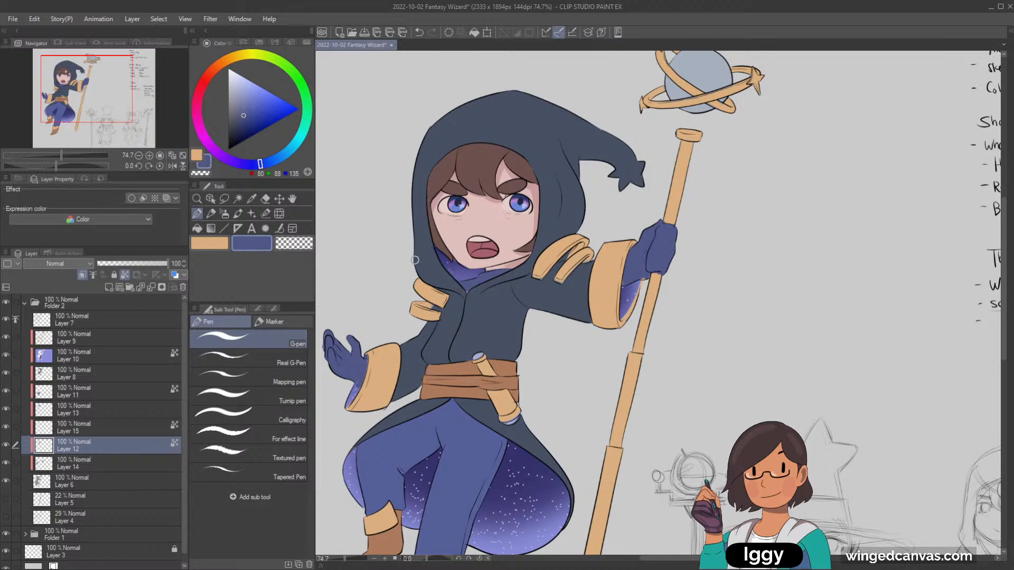
key("ctrl+0")
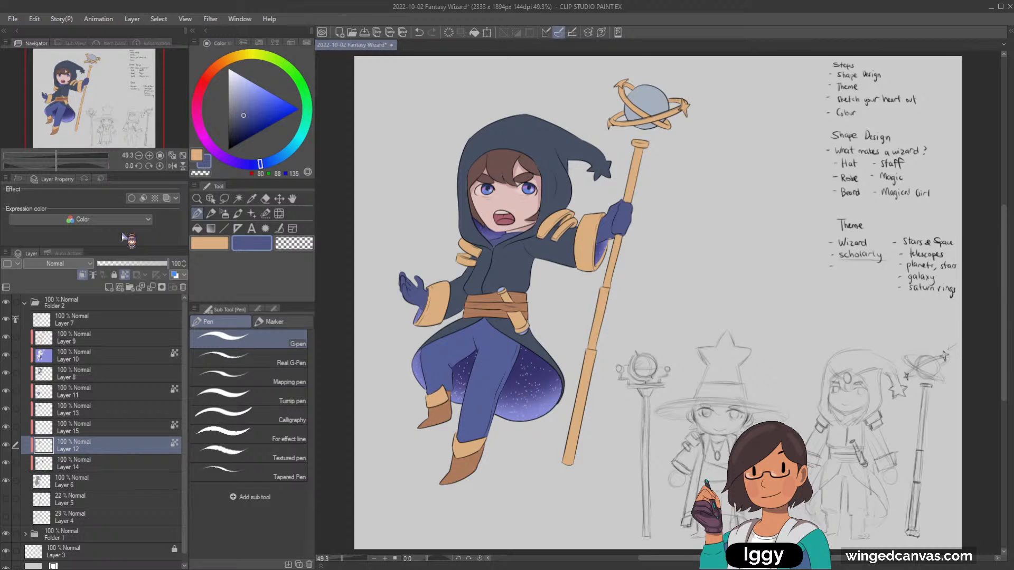
Make the robe's Layer 8 active and airbrush the starry lining's blue-violet softly over the hood's pointed star tip.
left_click(211, 198)
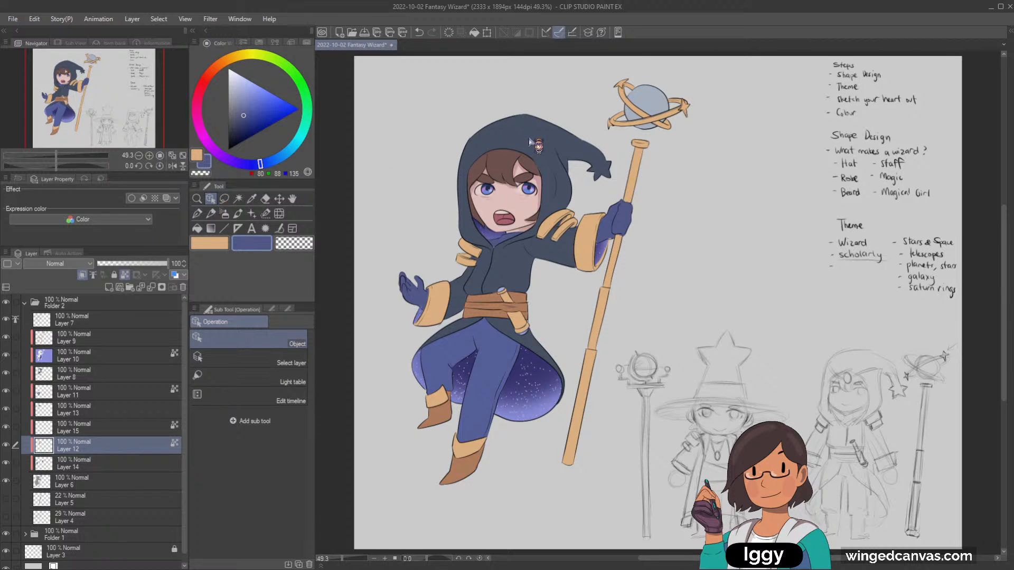
left_click(528, 138)
left_click(224, 214)
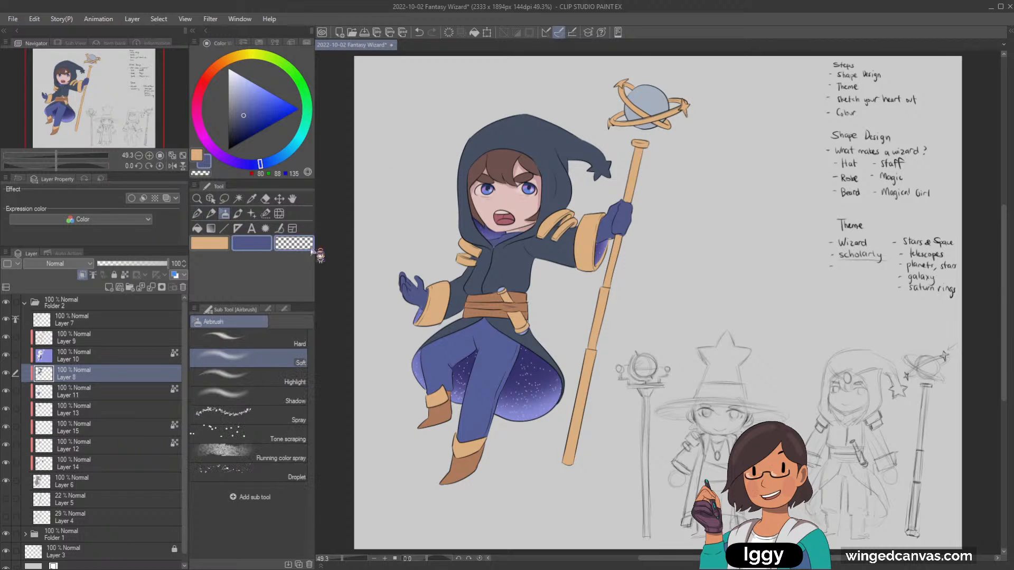
left_click(556, 394, "alt")
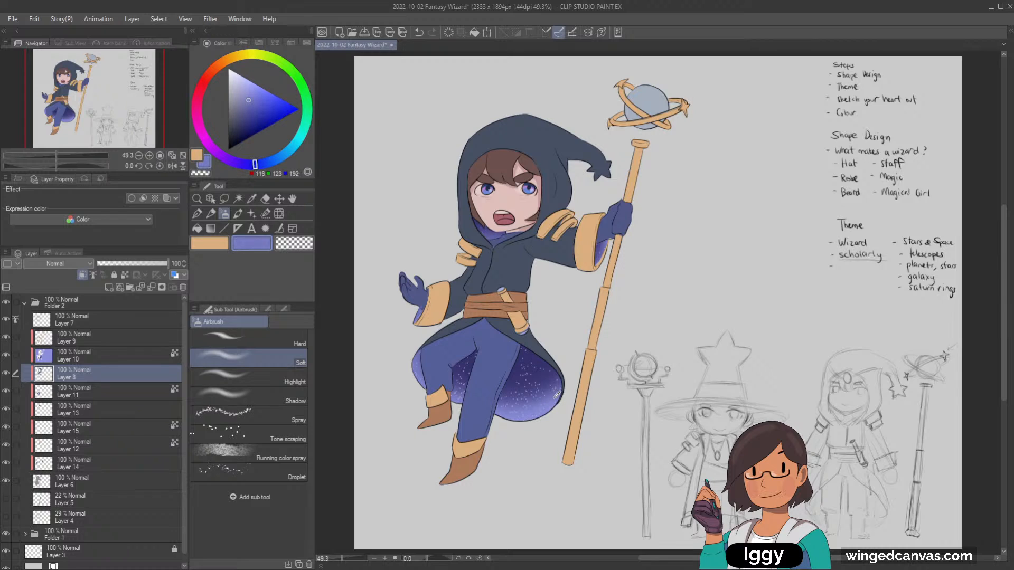
left_click(555, 395, "alt")
mouse_move(598, 178)
left_mouse_down()
mouse_move(600, 164)
mouse_move(608, 173)
mouse_move(575, 134)
mouse_move(598, 162)
mouse_move(602, 206)
mouse_move(576, 142)
left_mouse_up()
left_click(565, 136, "alt")
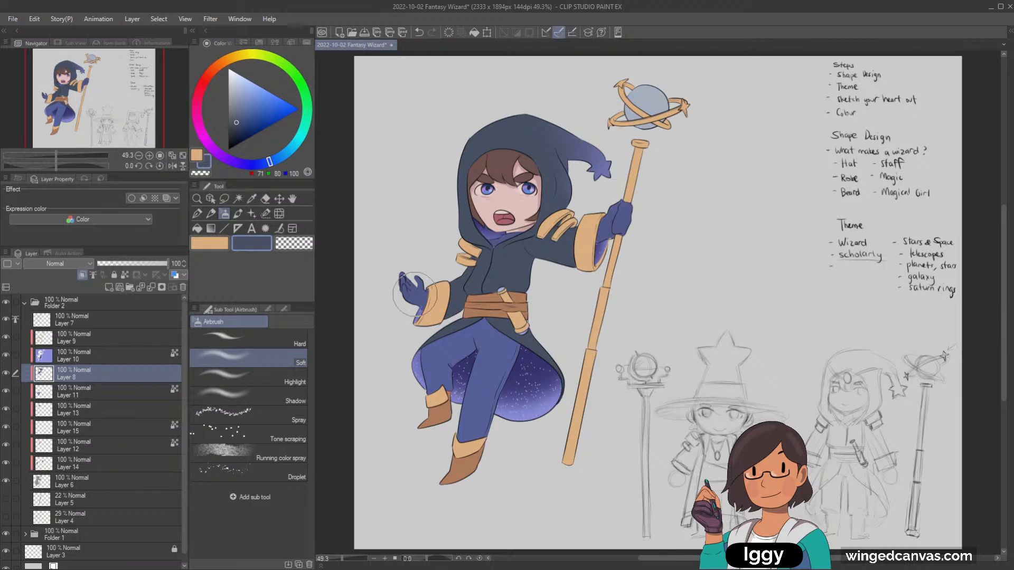
Make the hair's Layer 13 active and paint a reddish-brown shadow, RGB 94, 64, 61, along the hair beneath the hood with the G-pen.
left_click(211, 199)
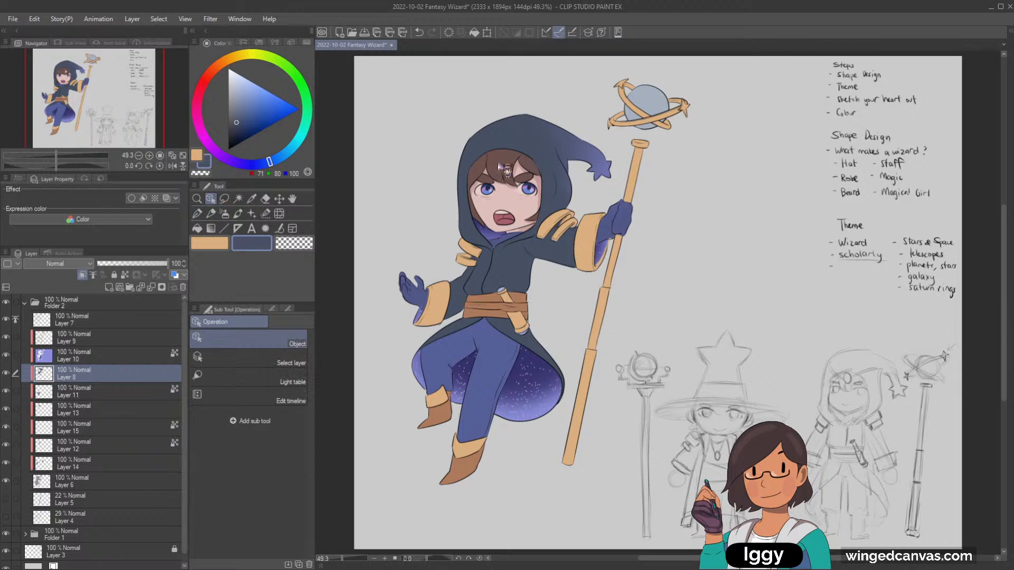
left_click(496, 172)
left_click(197, 213)
left_click(483, 167, "alt")
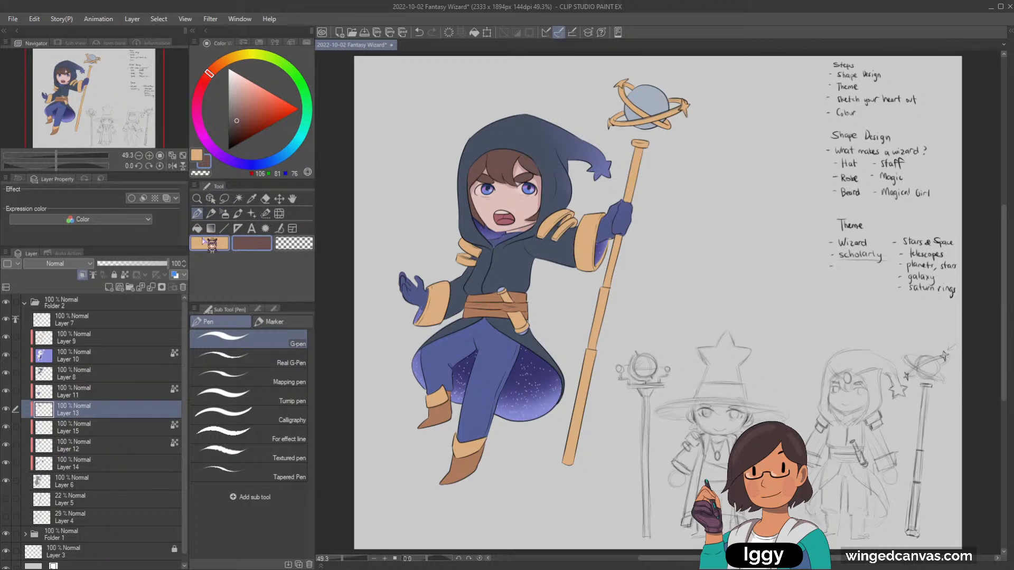
left_click(219, 77)
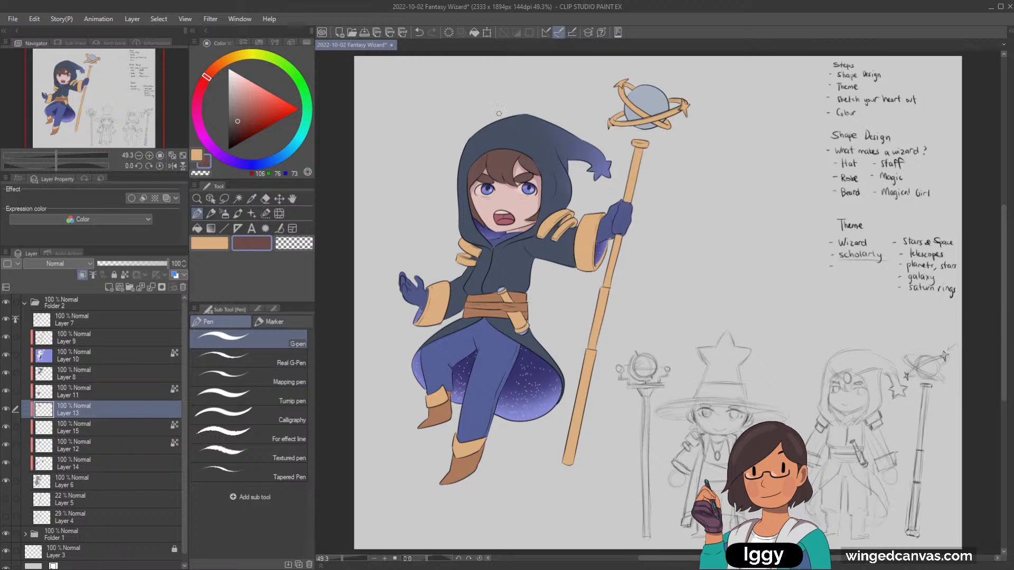
left_click_drag(241, 120, 239, 128)
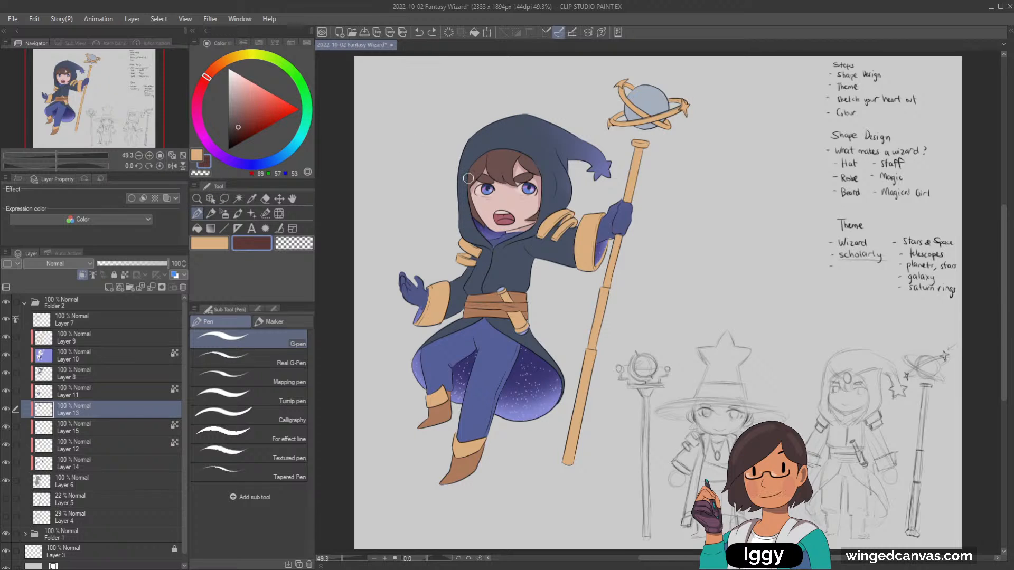
key("ctrl+z")
left_click_drag(461, 185, 476, 160)
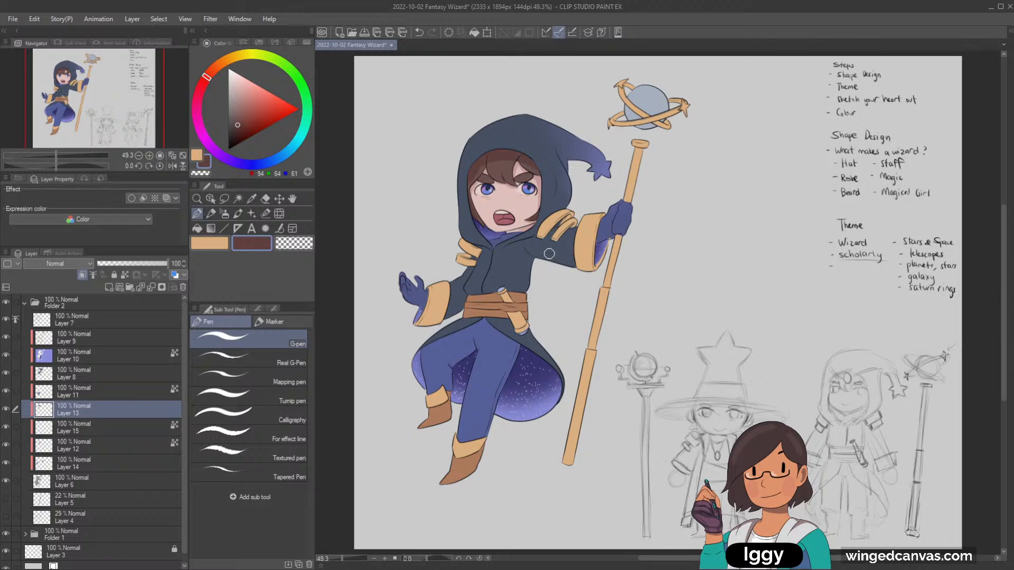
Make the face's Layer 12 active and touch up the cheeks in the sampled dusty pink, using the G-pen and Smooth watercolor brush.
left_click(210, 199)
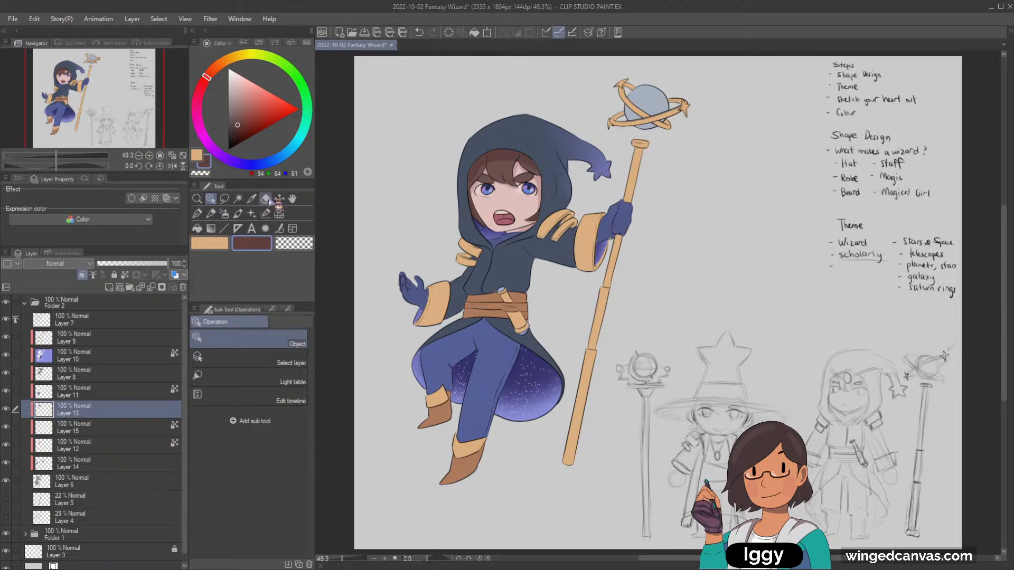
left_click(493, 213)
left_click(197, 213)
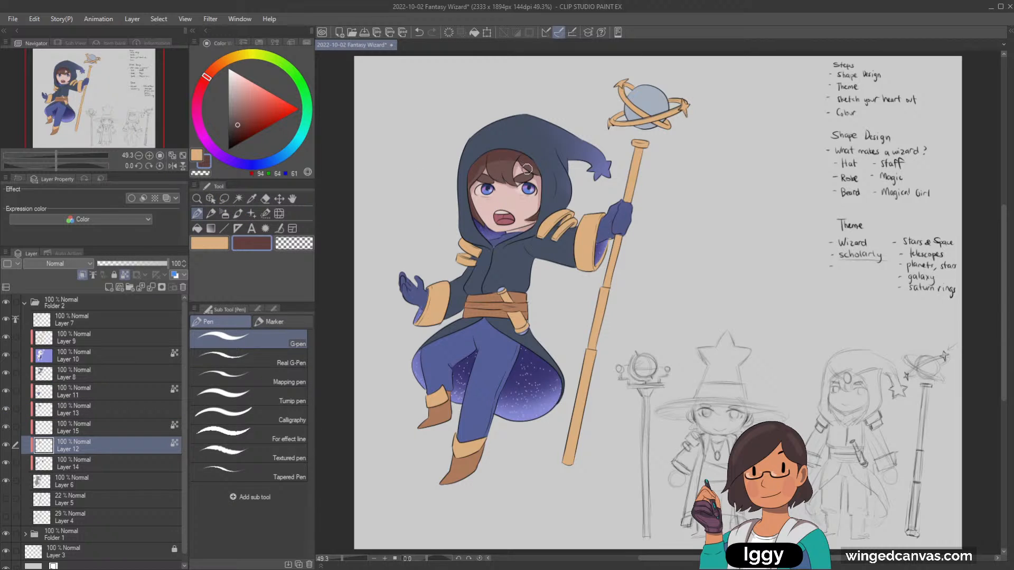
left_click(526, 169, "alt")
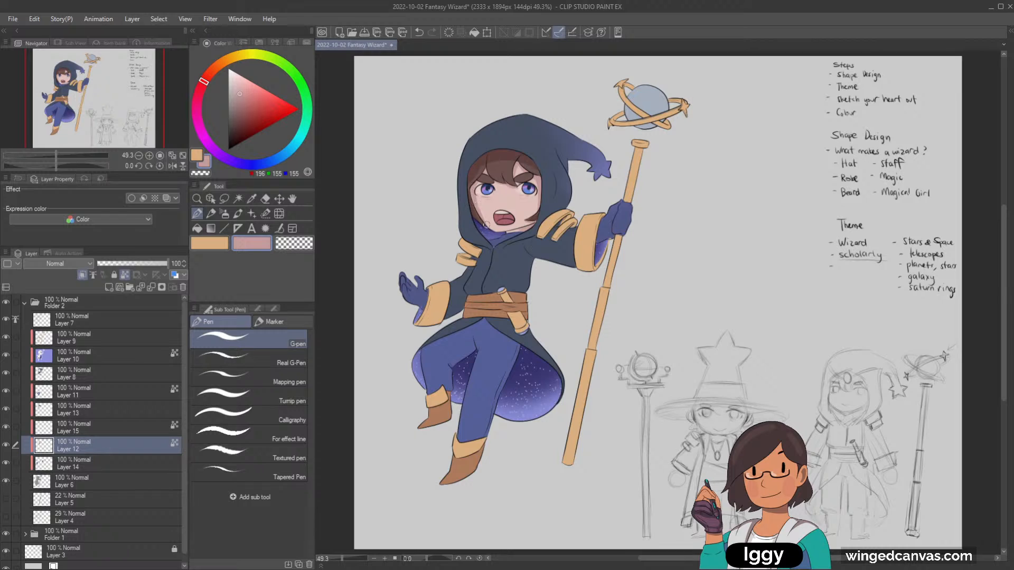
left_click_drag(483, 188, 471, 206)
key("ctrl+z")
left_click_drag(482, 200, 484, 205)
left_click(238, 213)
left_click(248, 410)
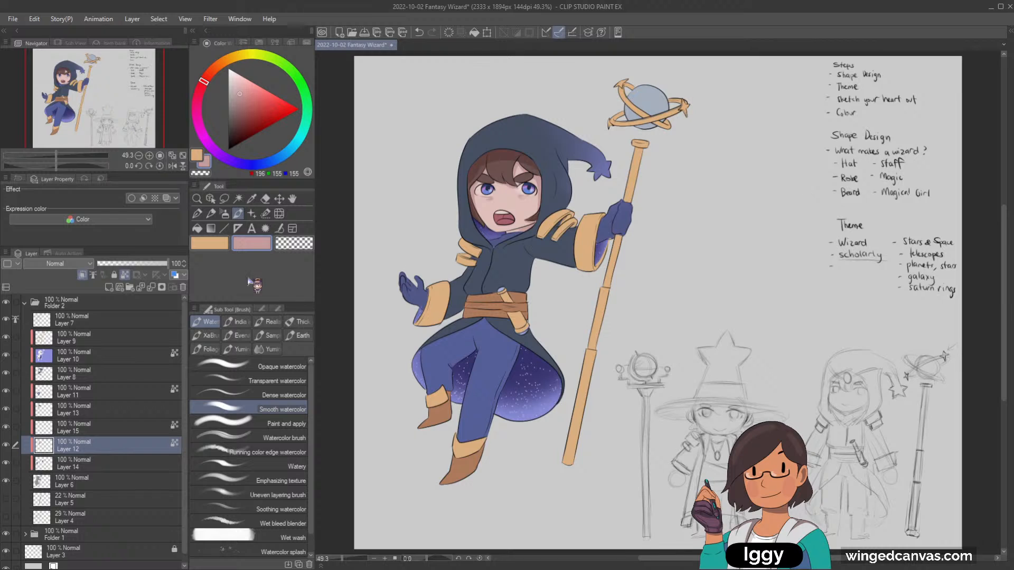
Make the planet's Layer 9 active, lock its transparent pixels and paint grey-blue craters, RGB 141, 151, 163, on the planet with the G-pen.
left_click(211, 199)
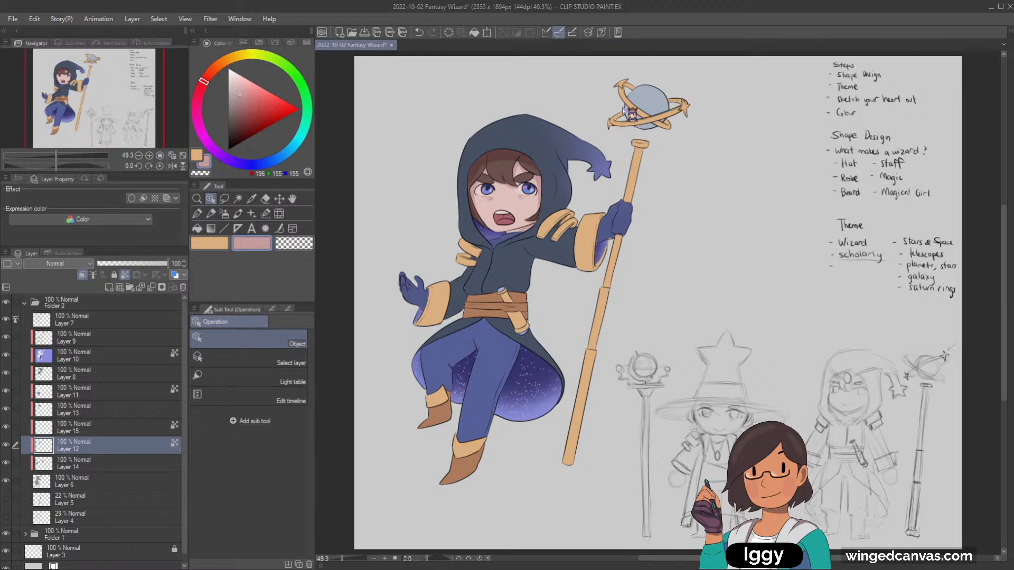
left_click(650, 99)
key("p")
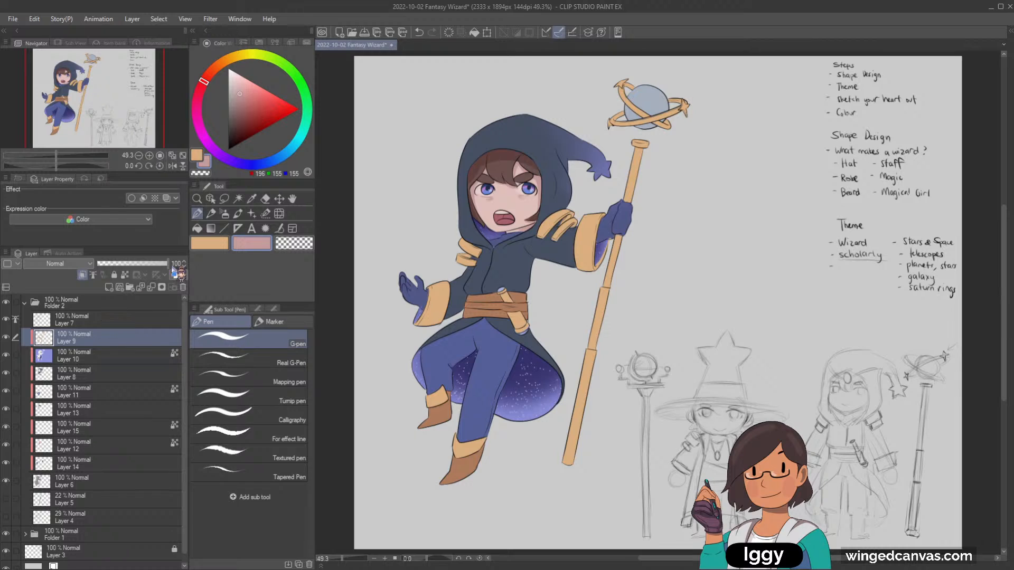
left_click(124, 275)
left_click(634, 109, "alt")
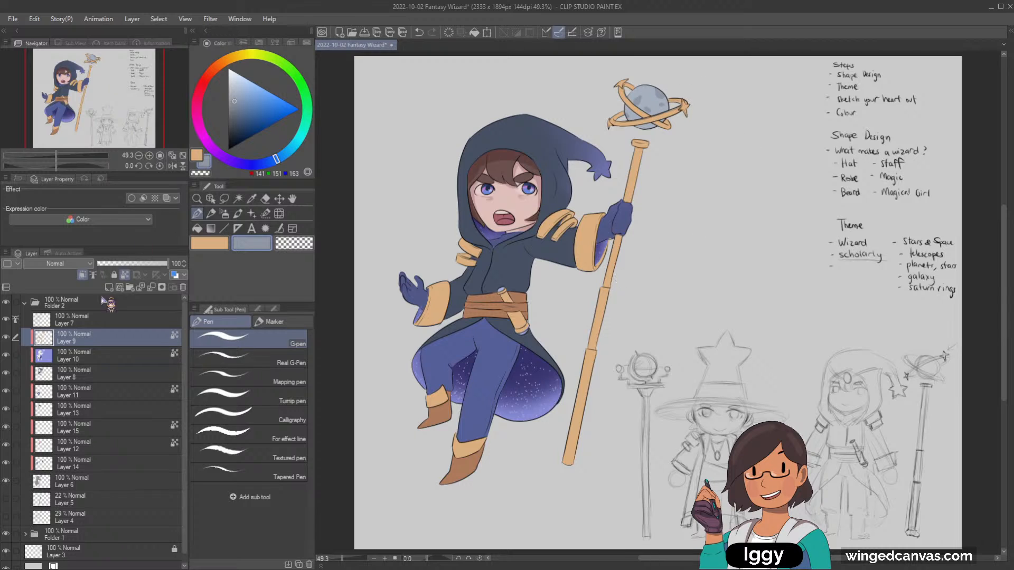
Keep Layer 9 active and mix an orange-brown gold shadow colour, RGB 176, 128, 93, from the sampled cuff colour.
left_click(88, 392)
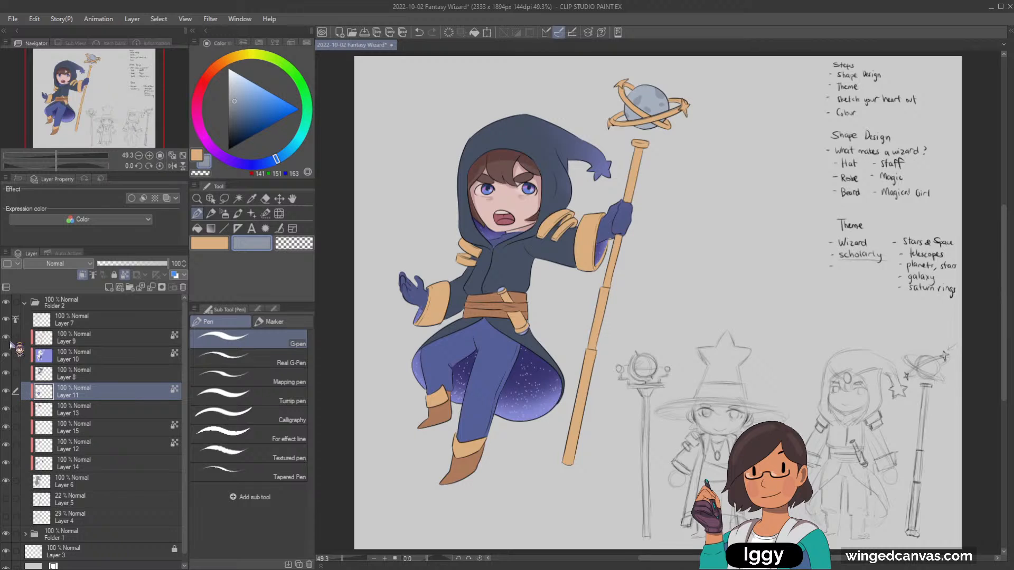
left_click(80, 341)
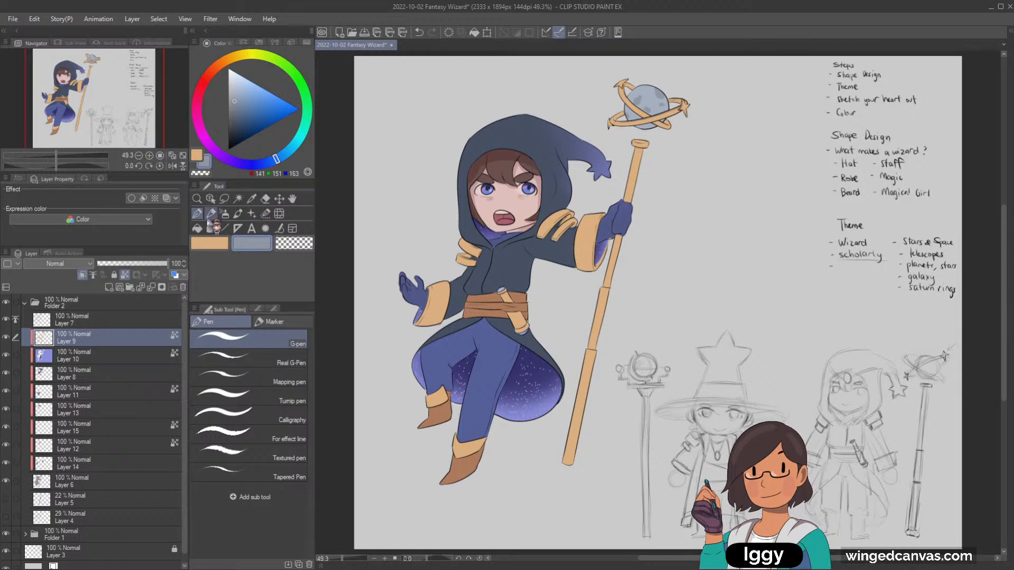
left_click(588, 233, "alt")
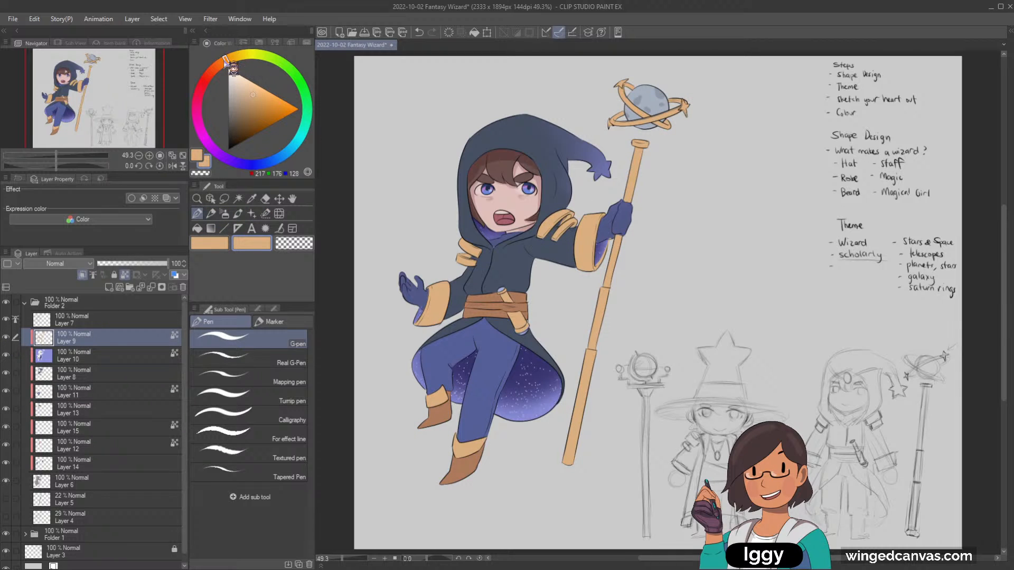
left_click_drag(226, 60, 220, 63)
left_click(251, 108)
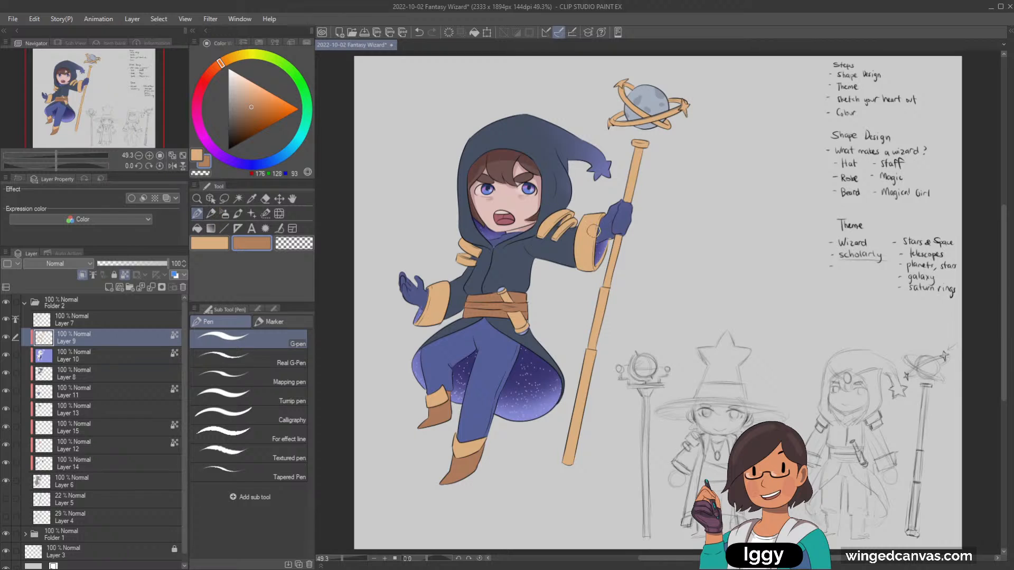
Paint orange-brown shadows on the raised arm's gold cuff and on the shoulder bands.
left_click_drag(590, 219, 582, 267)
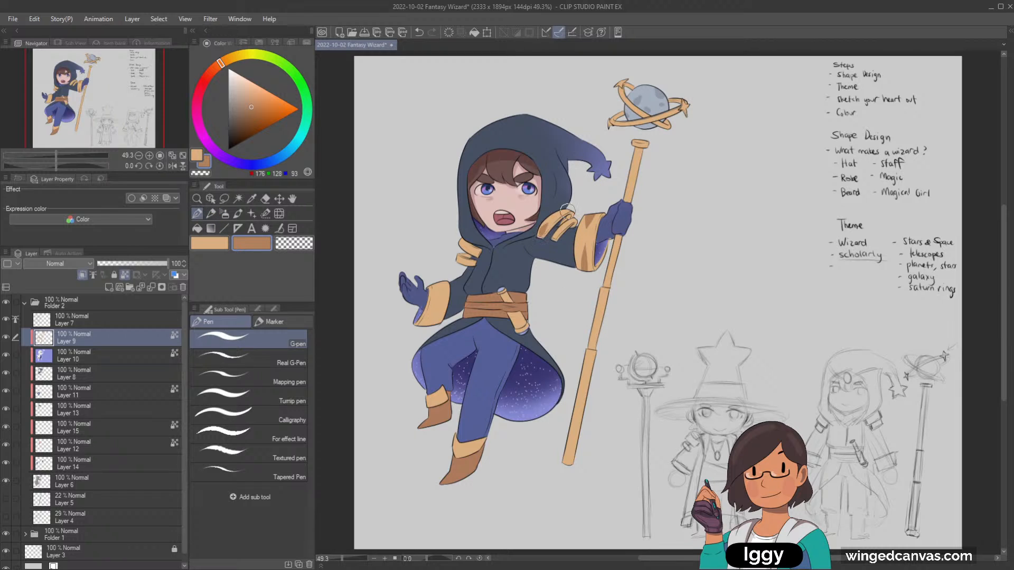
left_click_drag(567, 210, 550, 232)
key("ctrl+z")
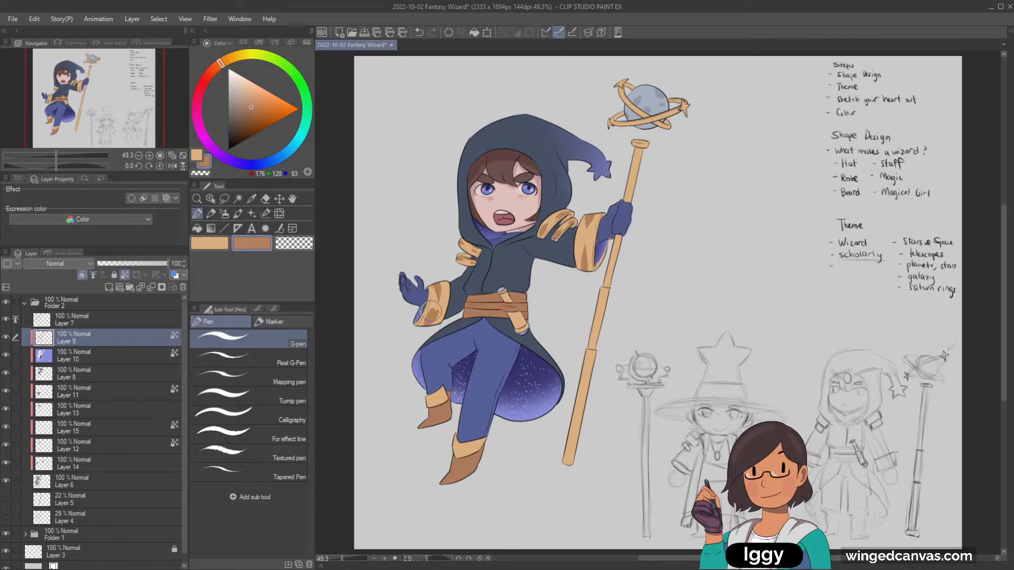
key("ctrl+z")
key("ctrl+y")
Shade the belt's telescope and the lowered arm's gold cuff, undoing unwanted strokes.
left_click_drag(503, 292, 506, 299)
key("ctrl+z")
key("ctrl+z")
left_click_drag(502, 293, 506, 299)
key("ctrl+z")
mouse_move(443, 296)
left_mouse_down()
mouse_move(440, 306)
mouse_move(428, 293)
mouse_move(442, 296)
left_mouse_up()
key("ctrl+z")
key("ctrl+z")
left_click_drag(512, 320, 516, 321)
key("ctrl+z")
key("ctrl+z")
Paint orange-brown shadows along the staff's segments and the planet's rings, undoing unwanted strokes.
left_click_drag(600, 323, 593, 358)
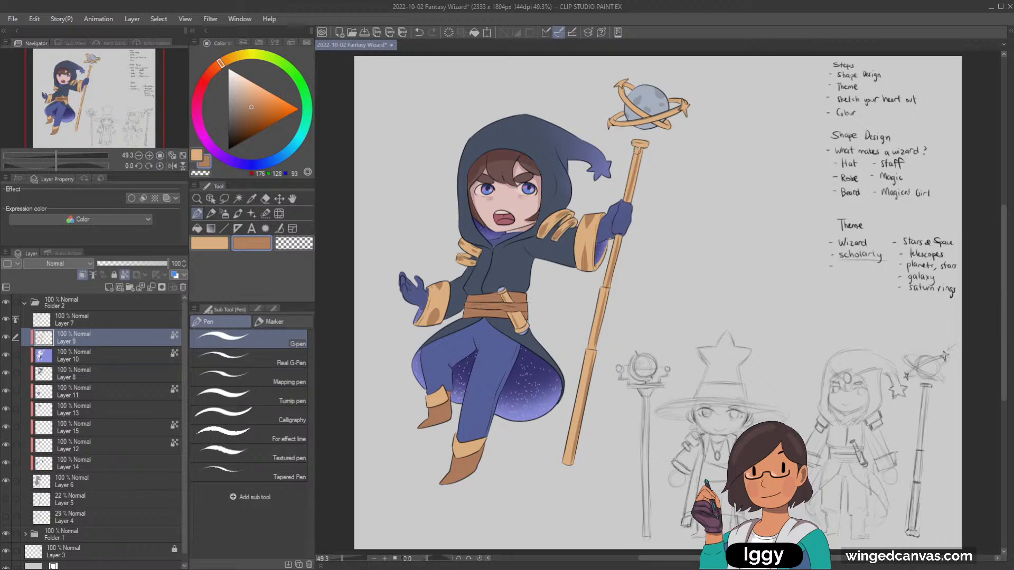
key("ctrl+z")
key("ctrl+z")
key("ctrl+z")
Mix a reddish-brown shadow colour, RGB 156, 98, 76, and shade the belt's folds with the G-pen.
left_click(210, 198)
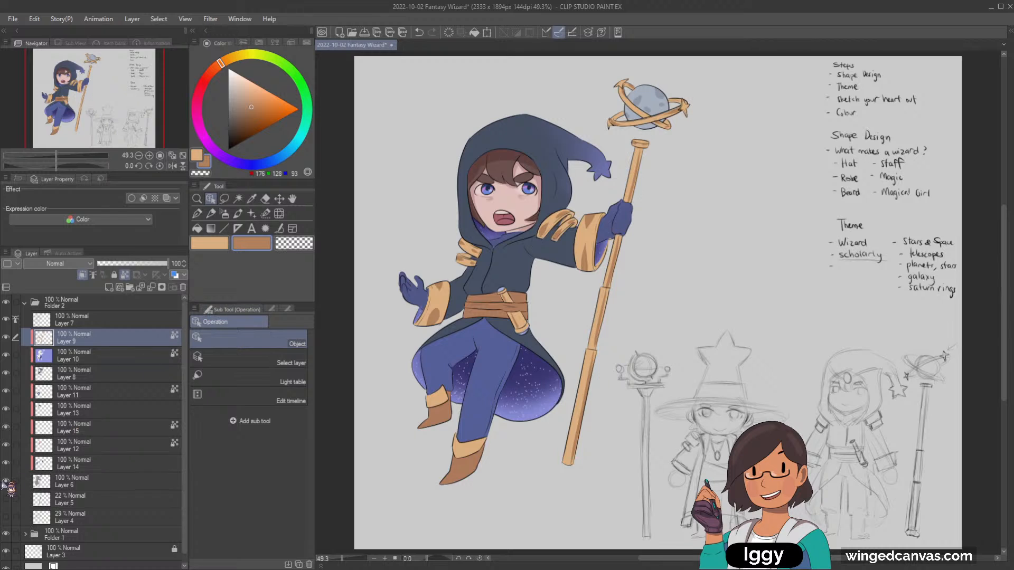
left_click(197, 213)
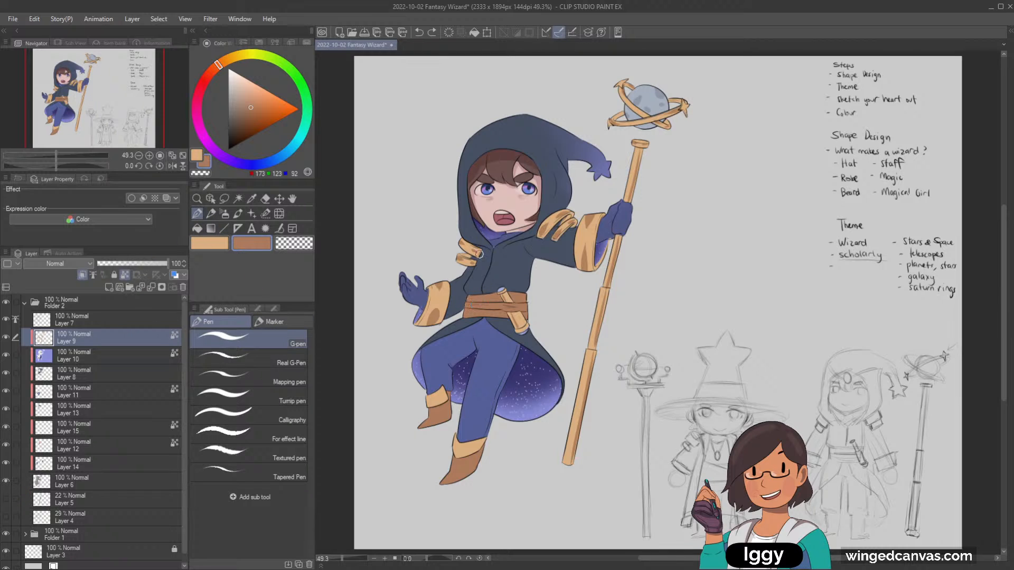
left_click(214, 68)
left_click(252, 109)
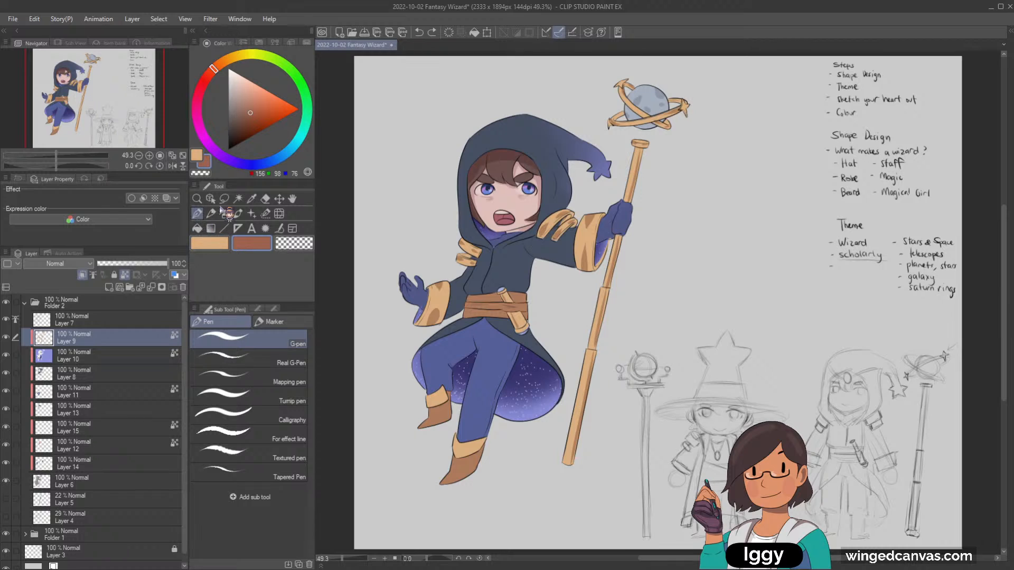
left_click(495, 293)
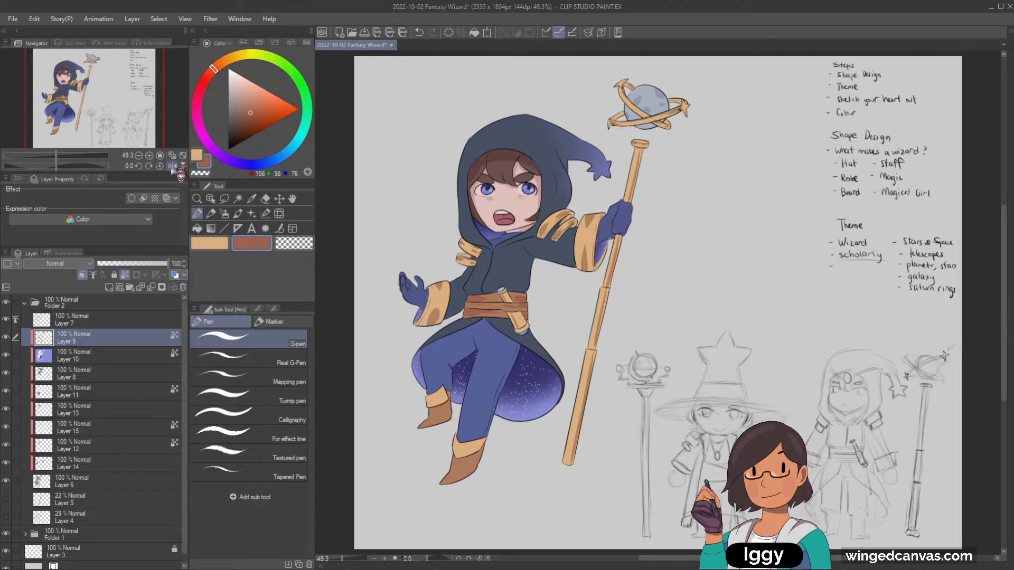
Make the robe's Layer 8 active and mix a dark navy shadow colour, RGB 56, 64, 83.
left_click(468, 194, "ctrl+shift")
left_click(272, 160)
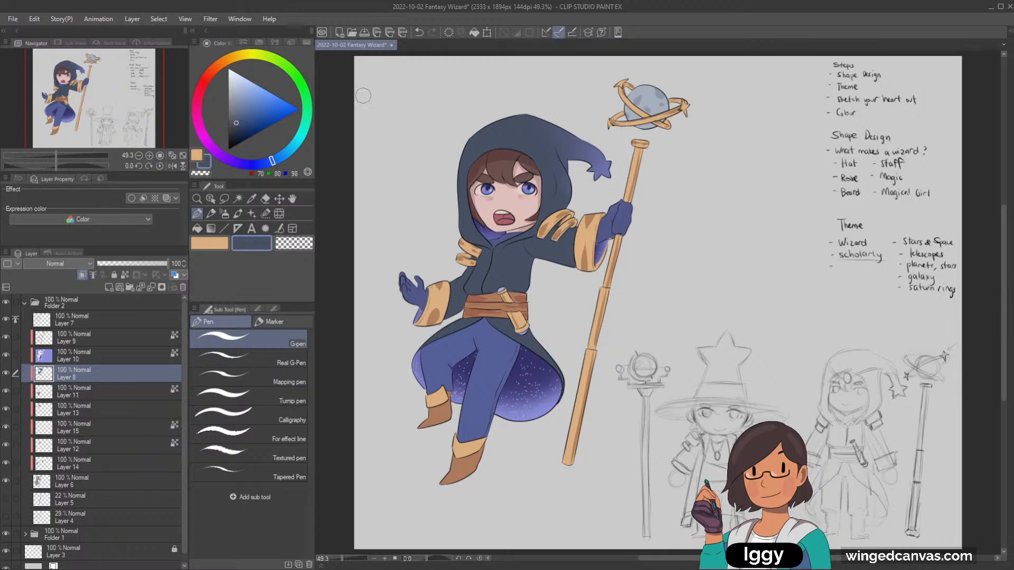
left_click(236, 123)
left_click(268, 162)
left_click(236, 128)
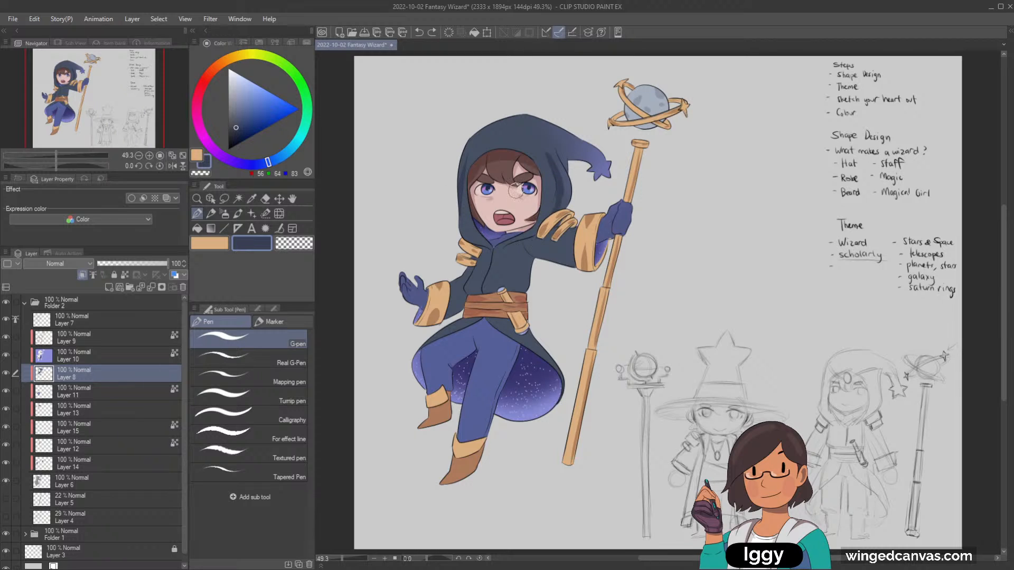
Paint dark navy shadows on the robe's sleeves, torso and around the belt, undoing unwanted strokes.
left_click_drag(533, 239, 556, 223)
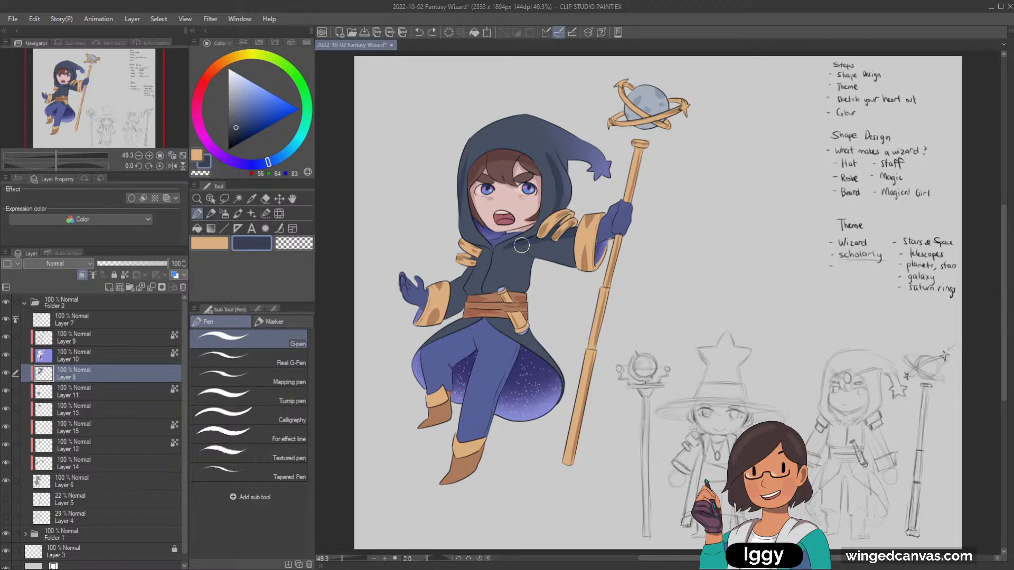
key("ctrl+z")
left_click_drag(535, 263, 519, 292)
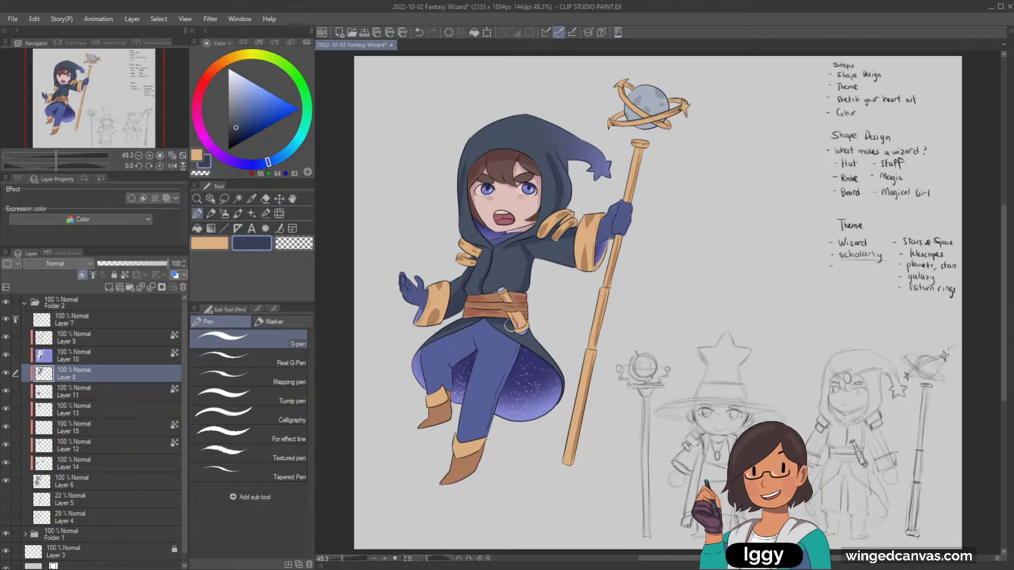
left_click_drag(514, 330, 520, 336)
Make the trousers' Layer 11 active and paint a deep blue shadow, RGB 73, 76, 133, on the legs with the G-pen.
key("o")
left_click(462, 347)
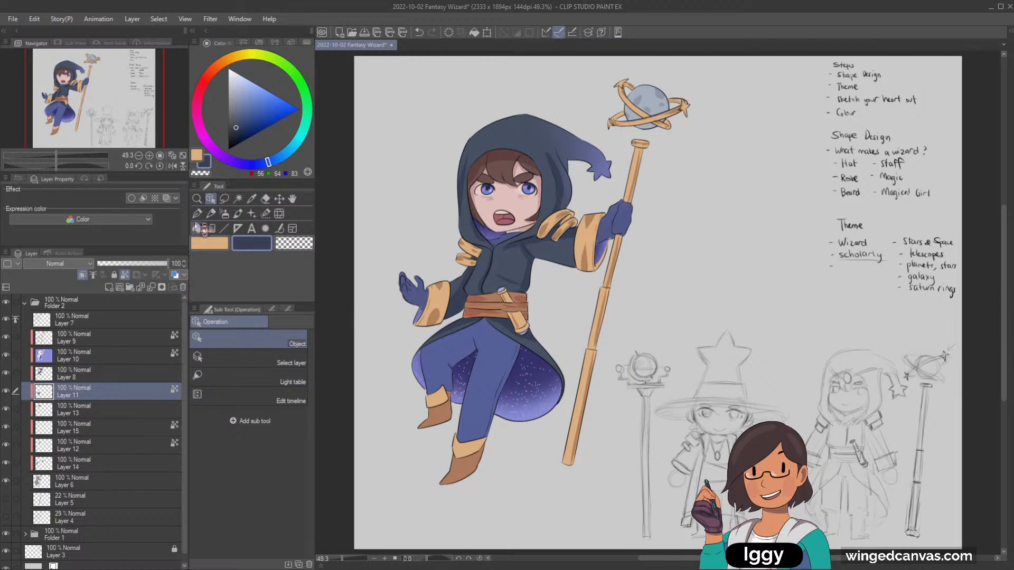
left_click(197, 213)
left_click(247, 112)
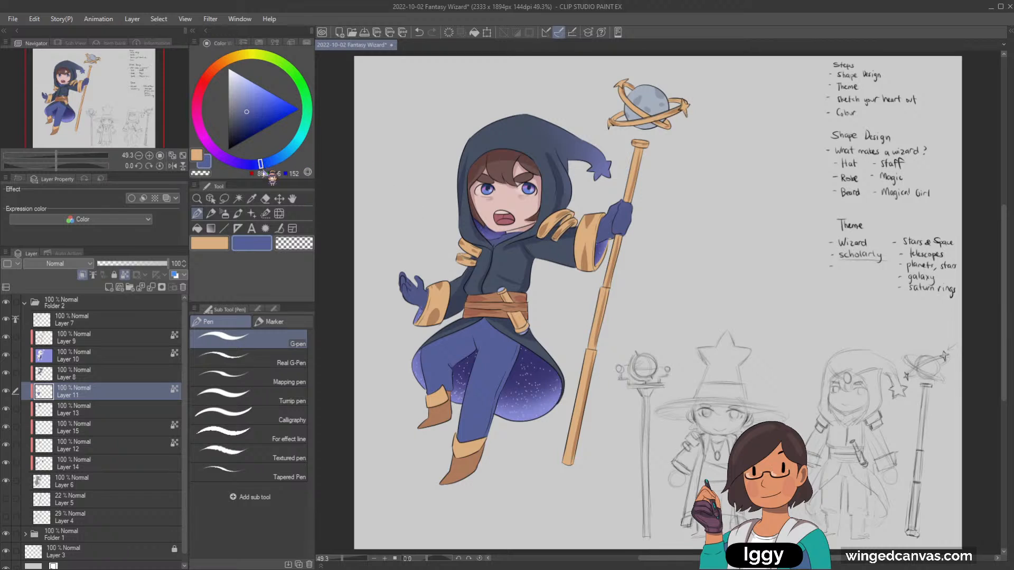
left_click(246, 114)
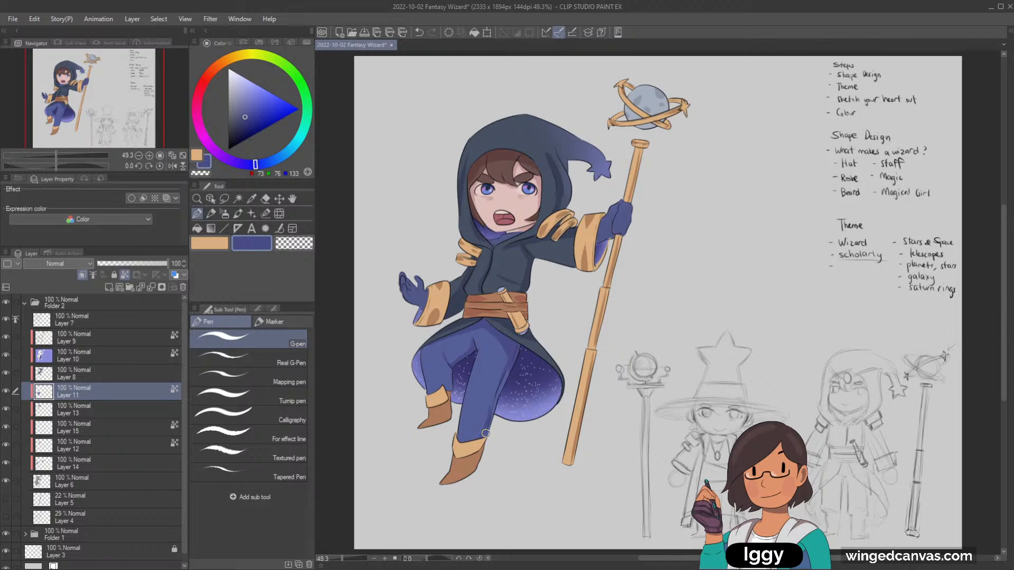
key("ctrl+z")
Make Layer 9 active and shade both boots' gold cuffs with the sampled orange-brown, using a larger G-pen.
left_click(568, 211, "alt")
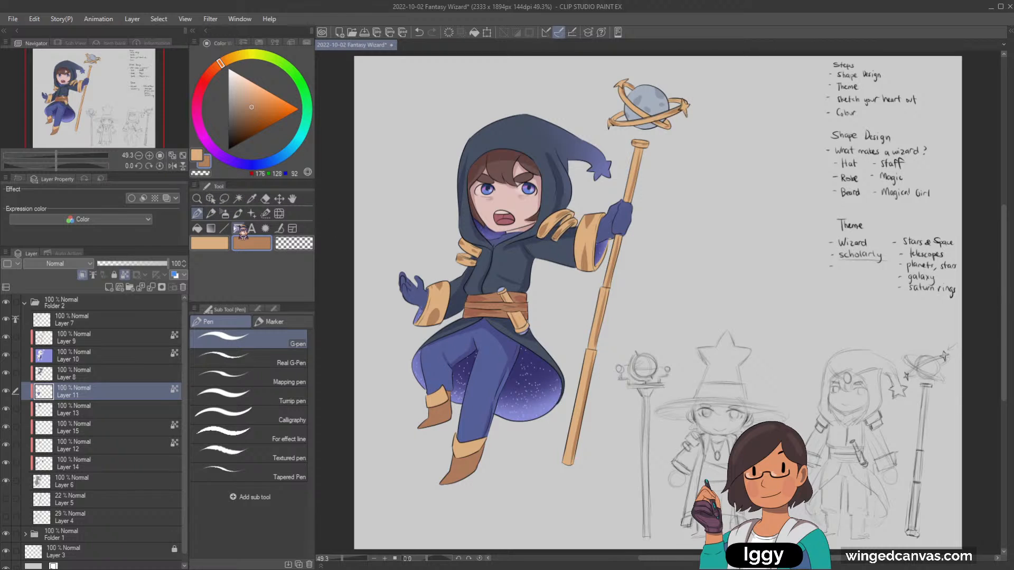
left_click(401, 347, "ctrl+shift")
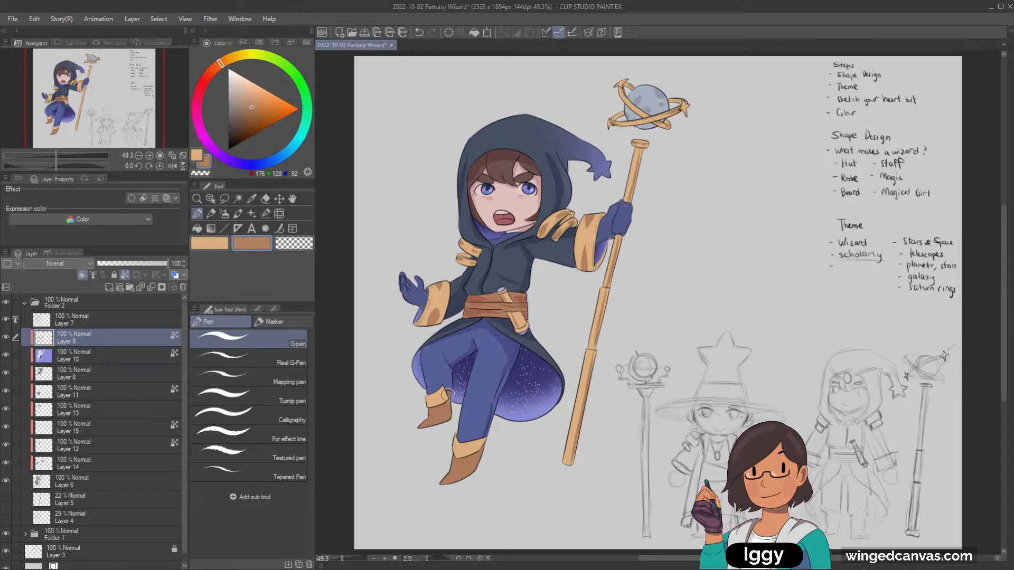
key("]")
key("]")
key("]")
left_click(172, 156)
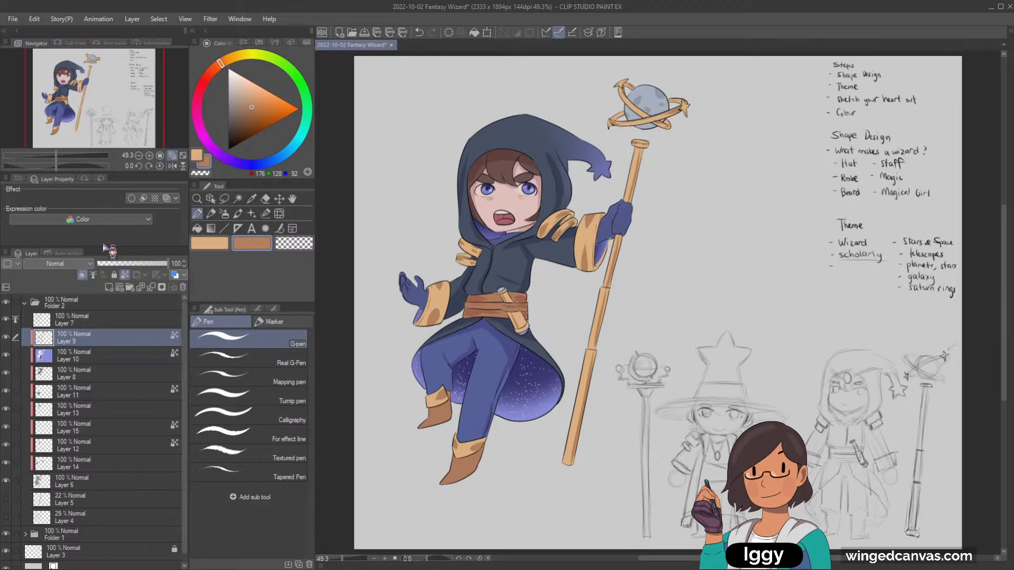